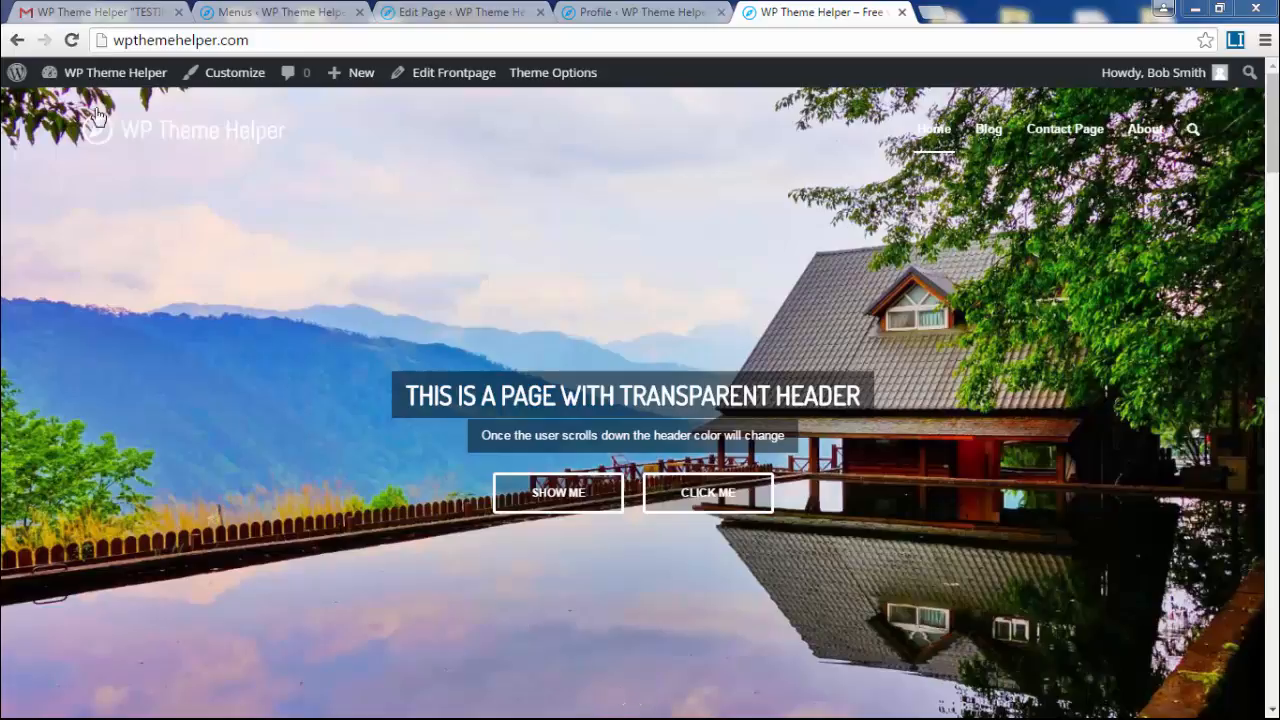
- Go from the live site to the Dashboard and open the Portfolio Categories list
{"action": "left_click", "coordinate": [86, 80]}
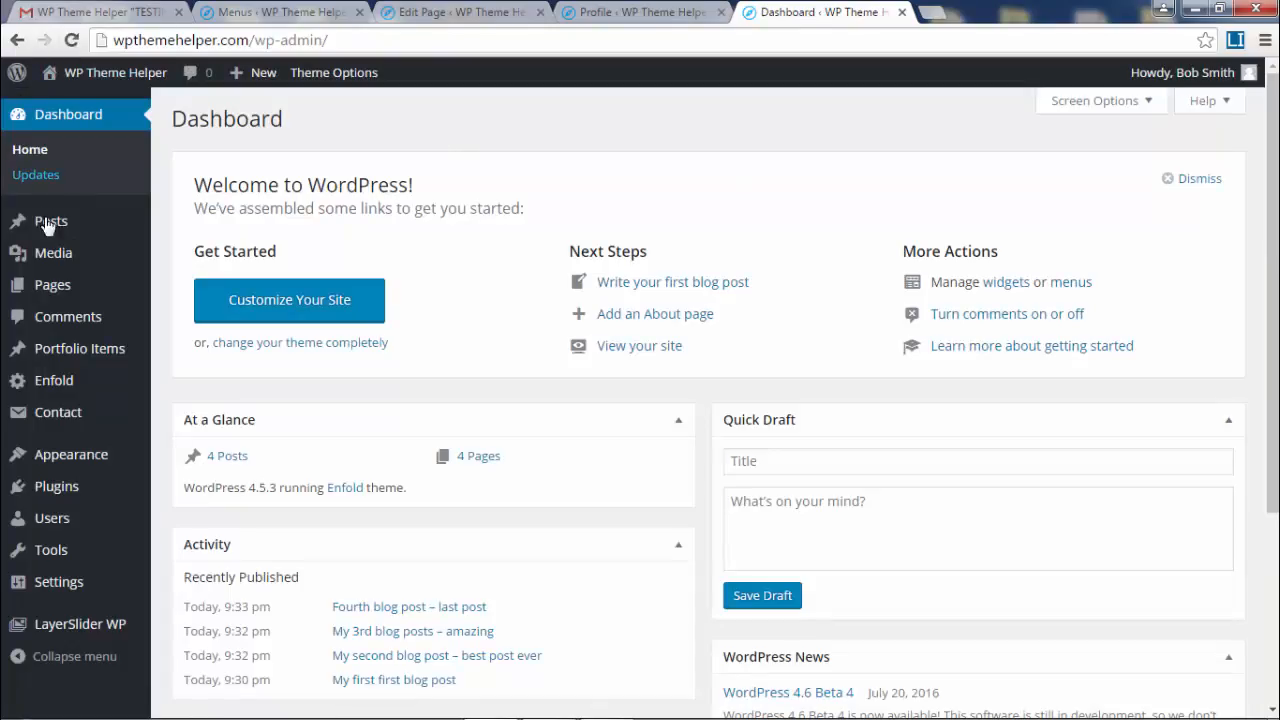
{"action": "left_click", "coordinate": [84, 352]}
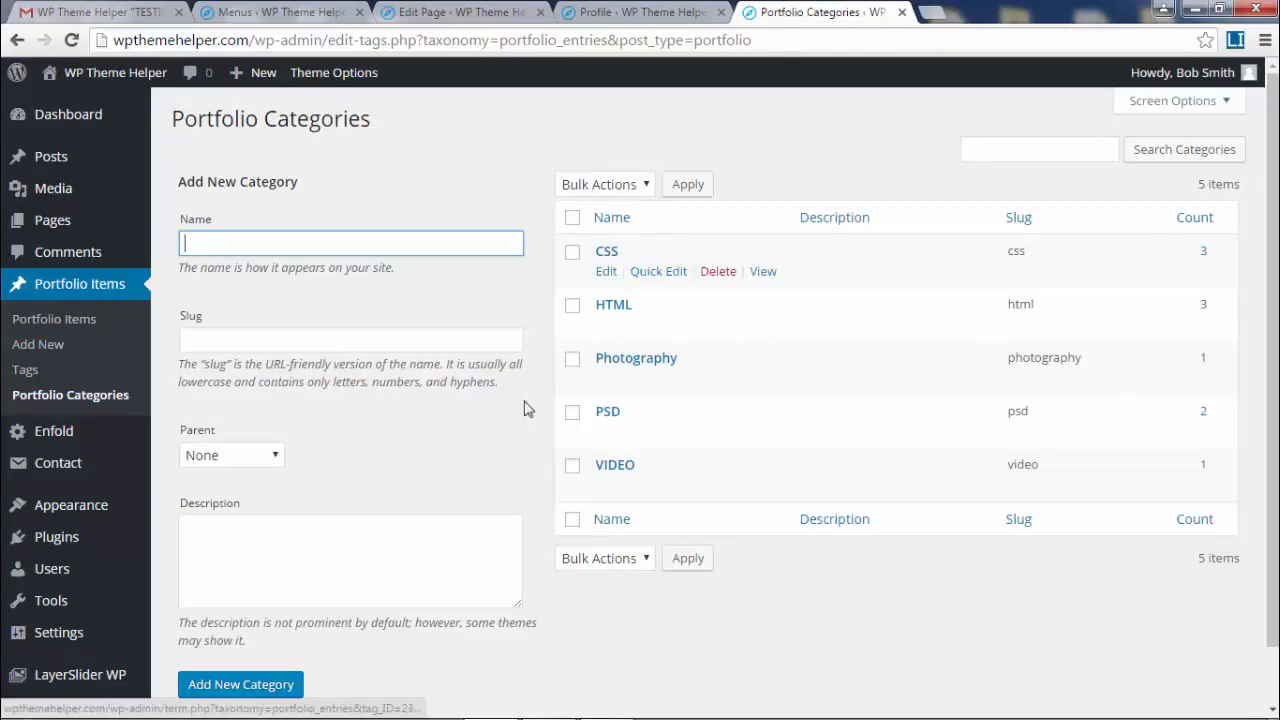
- Bulk-delete the CSS, HTML, Photography, PSD and VIDEO portfolio categories
{"action": "left_click", "coordinate": [25, 371]}
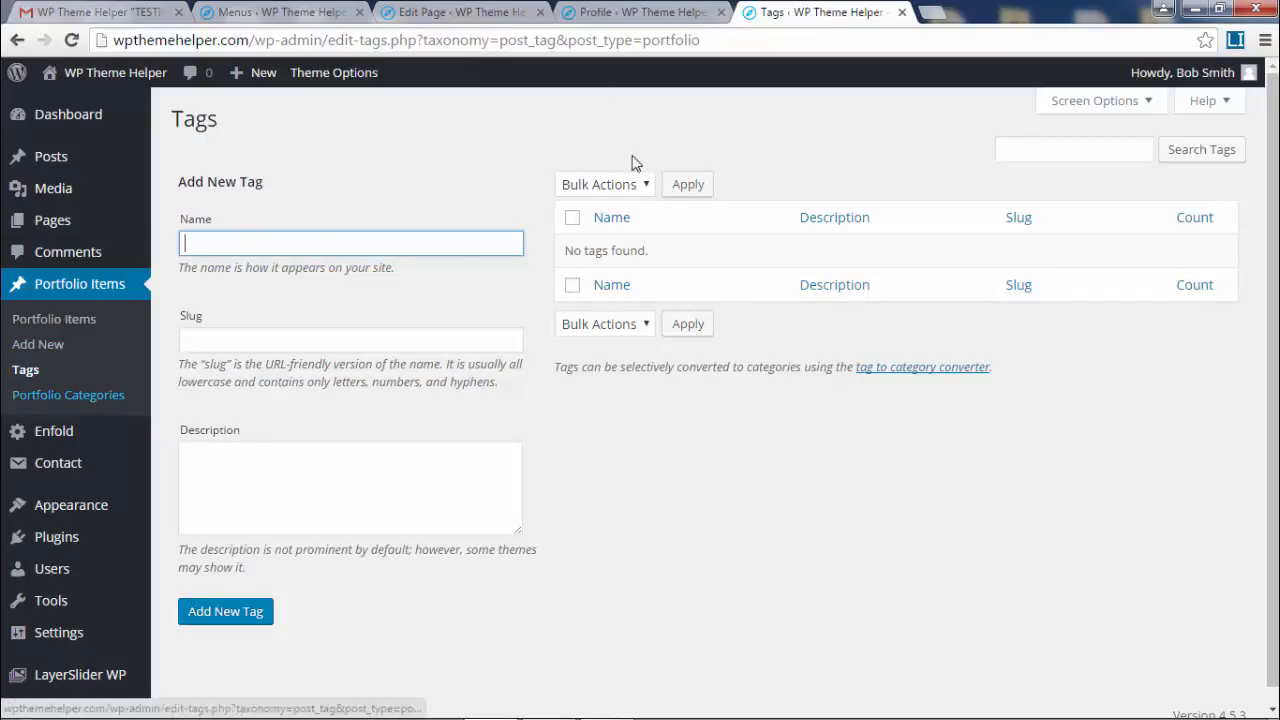
{"action": "left_click", "coordinate": [64, 400]}
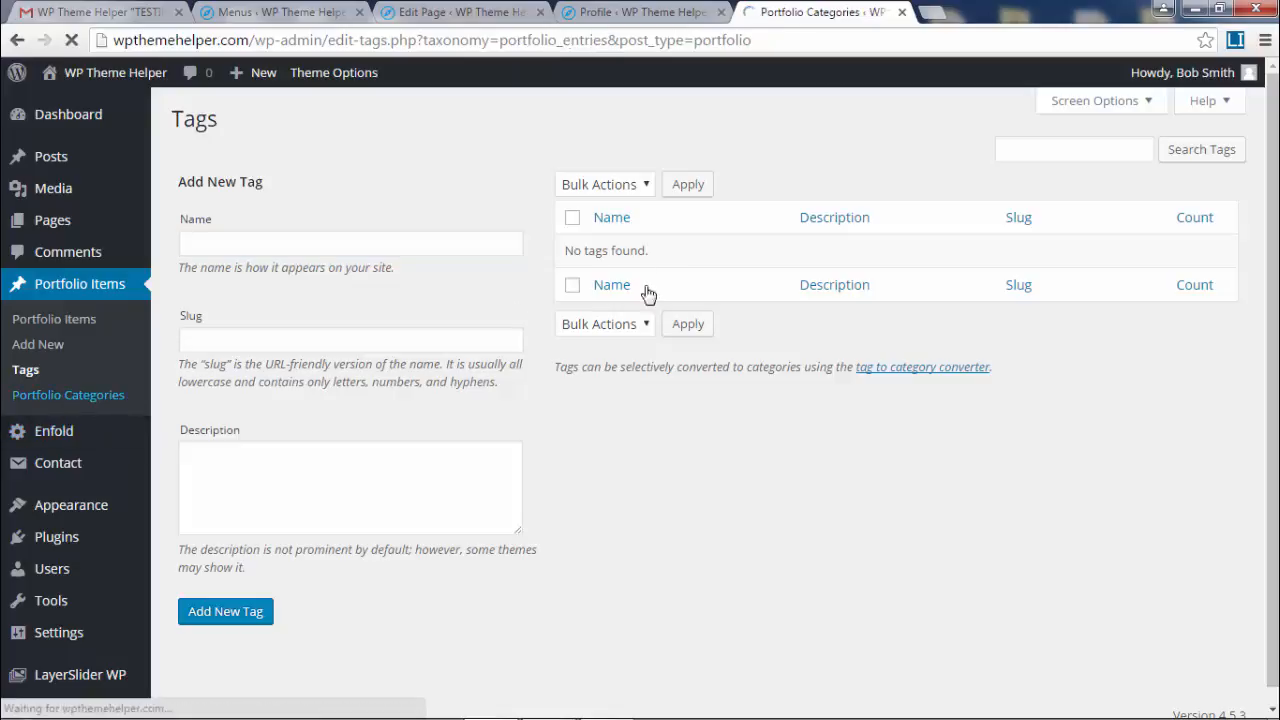
{"action": "left_click", "coordinate": [574, 219]}
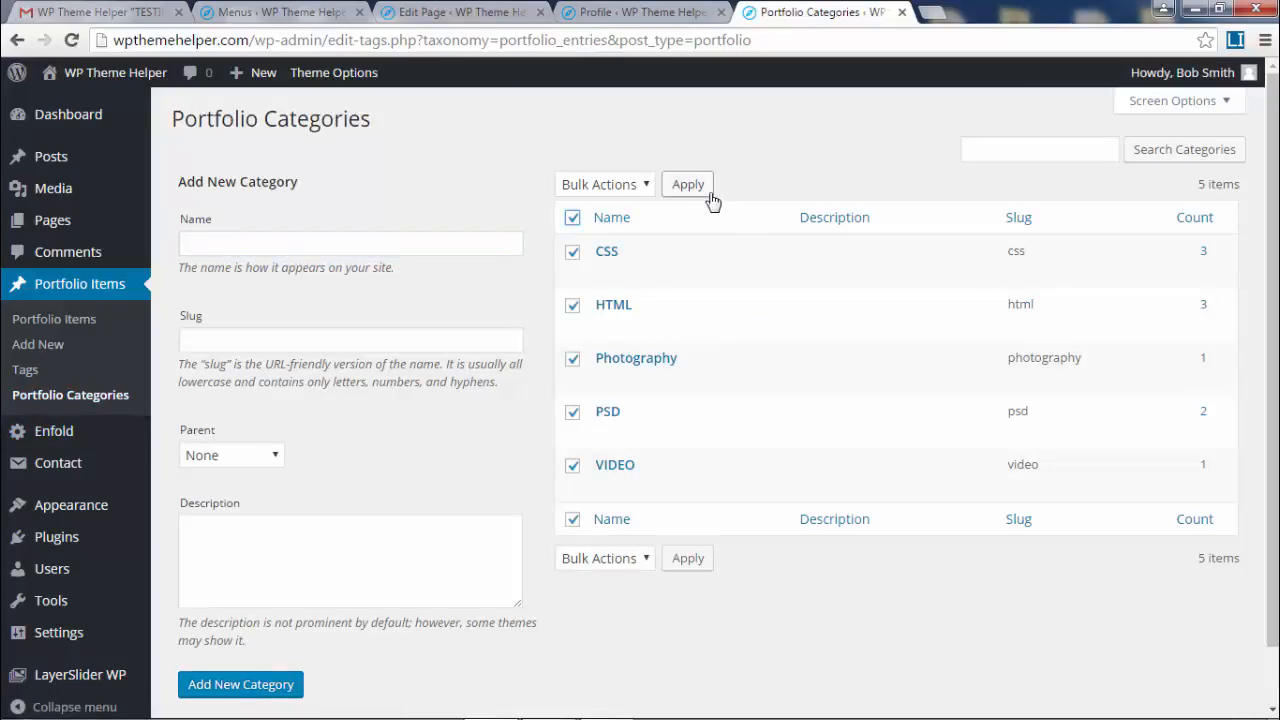
{"action": "left_click", "coordinate": [640, 188]}
{"action": "left_click", "coordinate": [612, 226]}
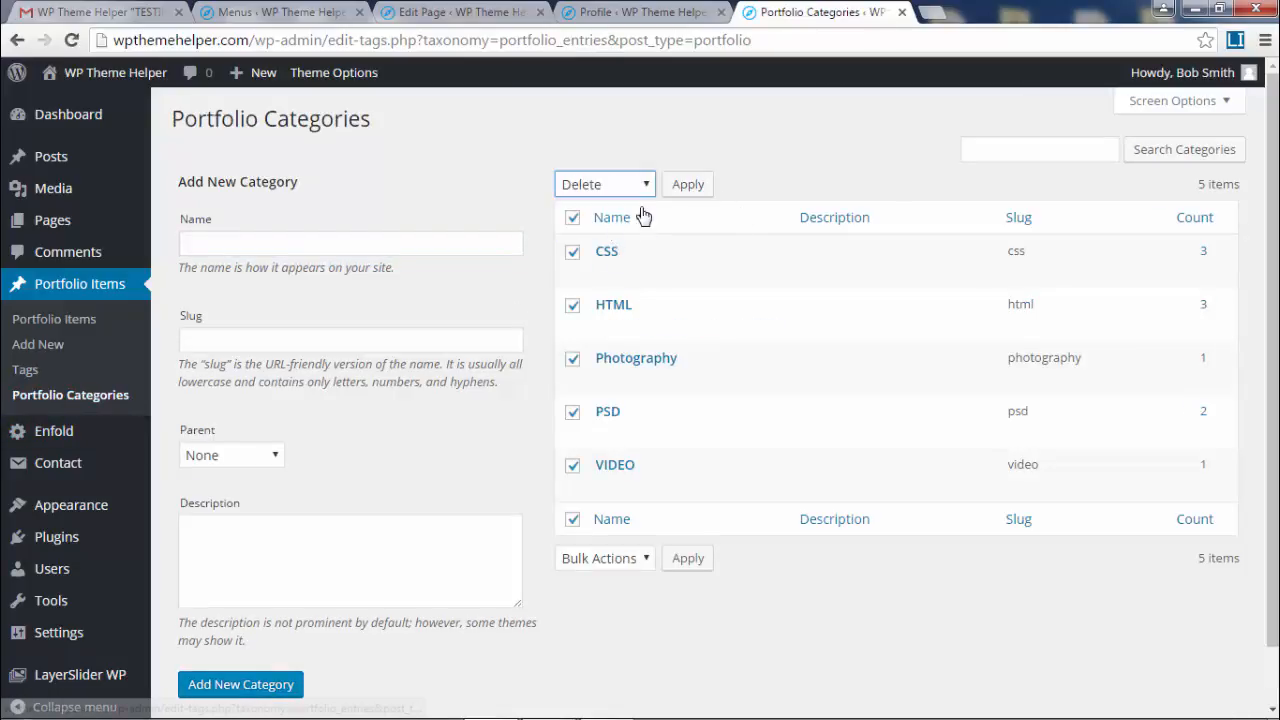
{"action": "left_click", "coordinate": [701, 186]}
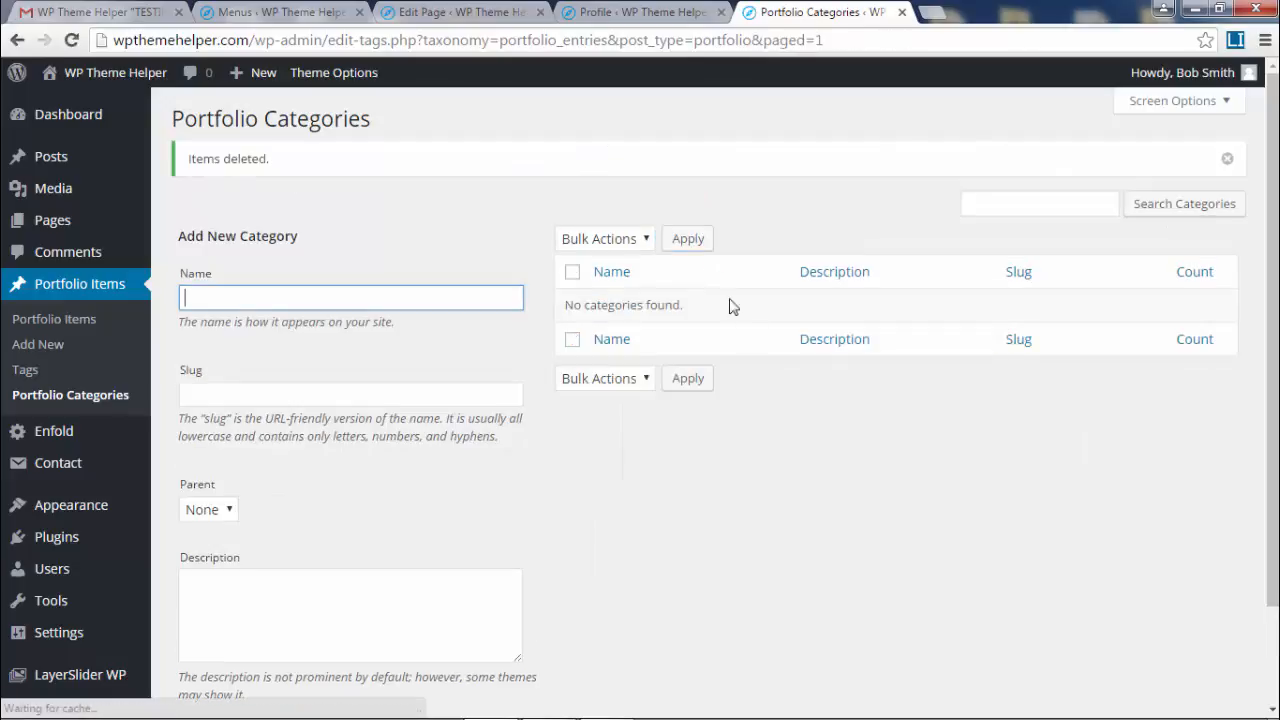
- Move all four existing portfolio items to the Trash
{"action": "left_click", "coordinate": [52, 320]}
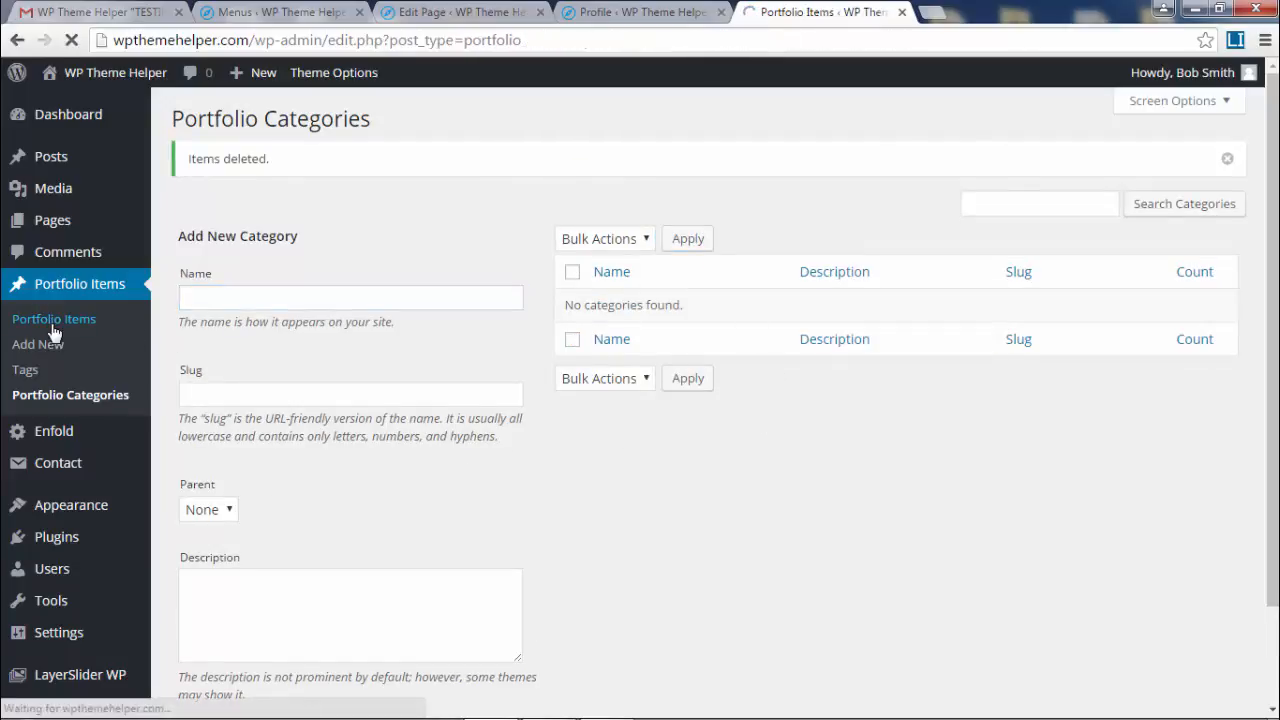
{"action": "left_click", "coordinate": [190, 222]}
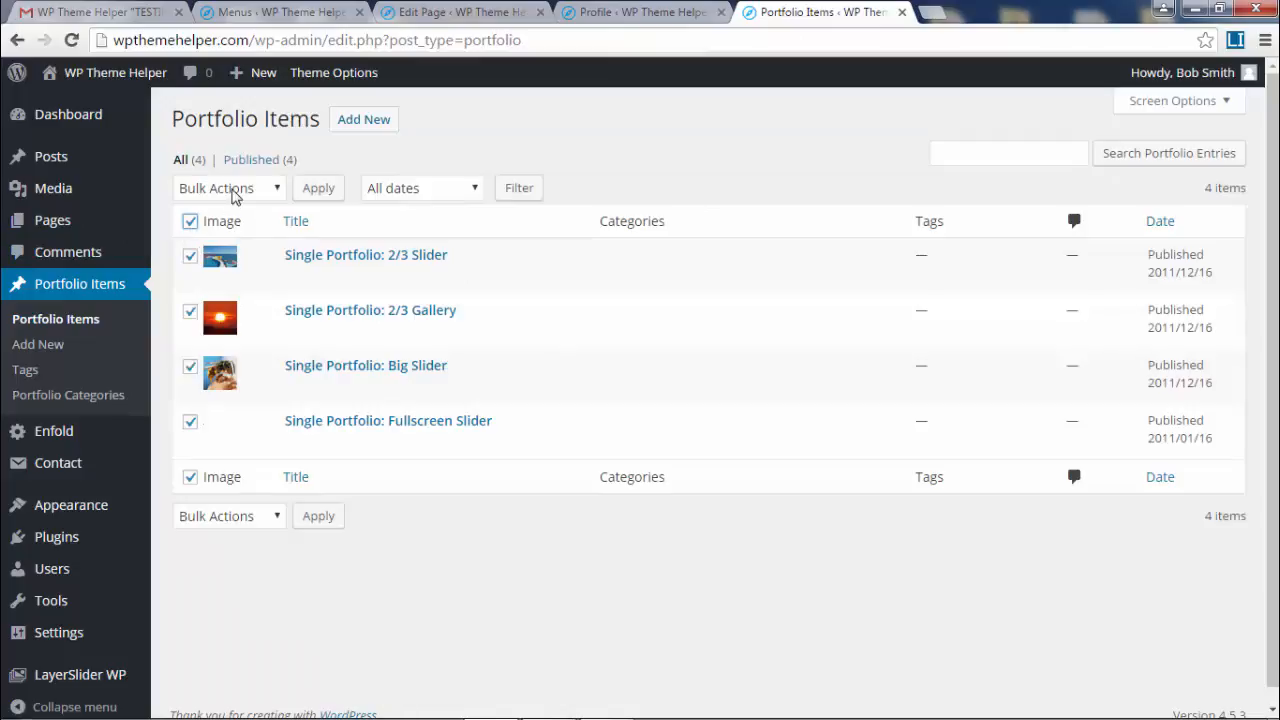
{"action": "left_click", "coordinate": [238, 196]}
{"action": "left_click", "coordinate": [242, 248]}
{"action": "left_click", "coordinate": [320, 192]}
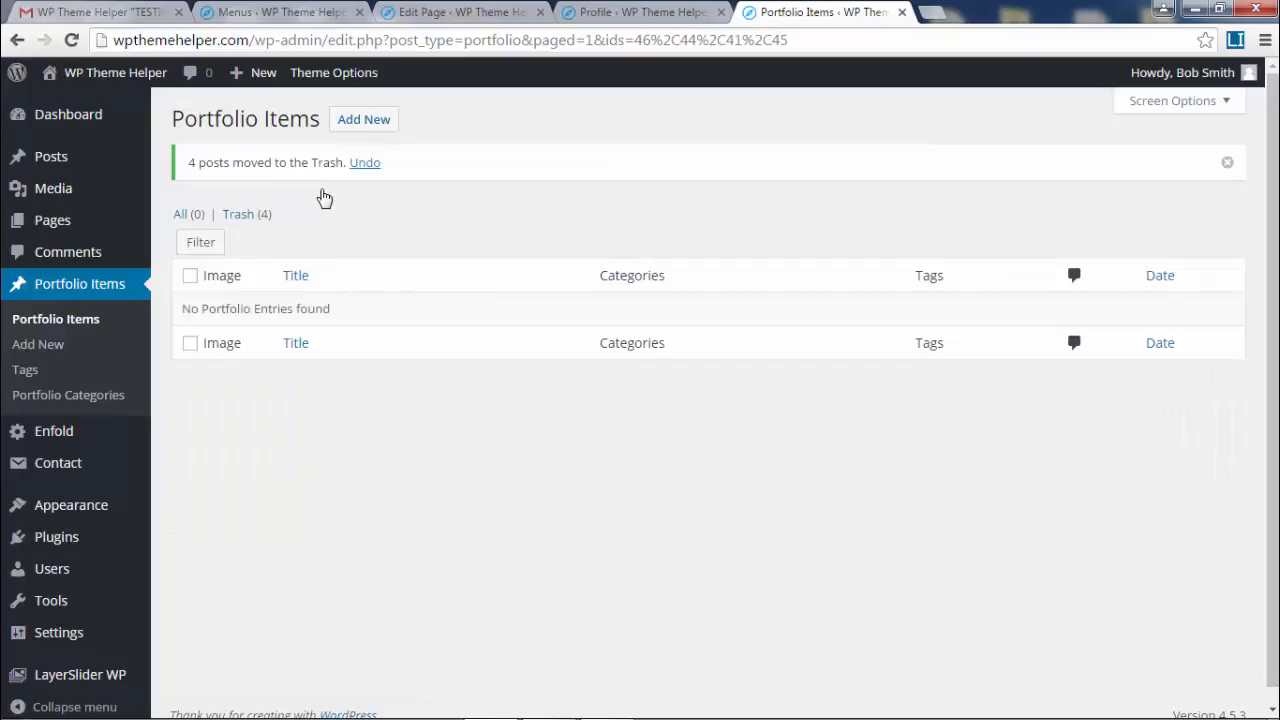
- Empty the portfolio Trash permanently and start a new portfolio entry
{"action": "left_click", "coordinate": [262, 214]}
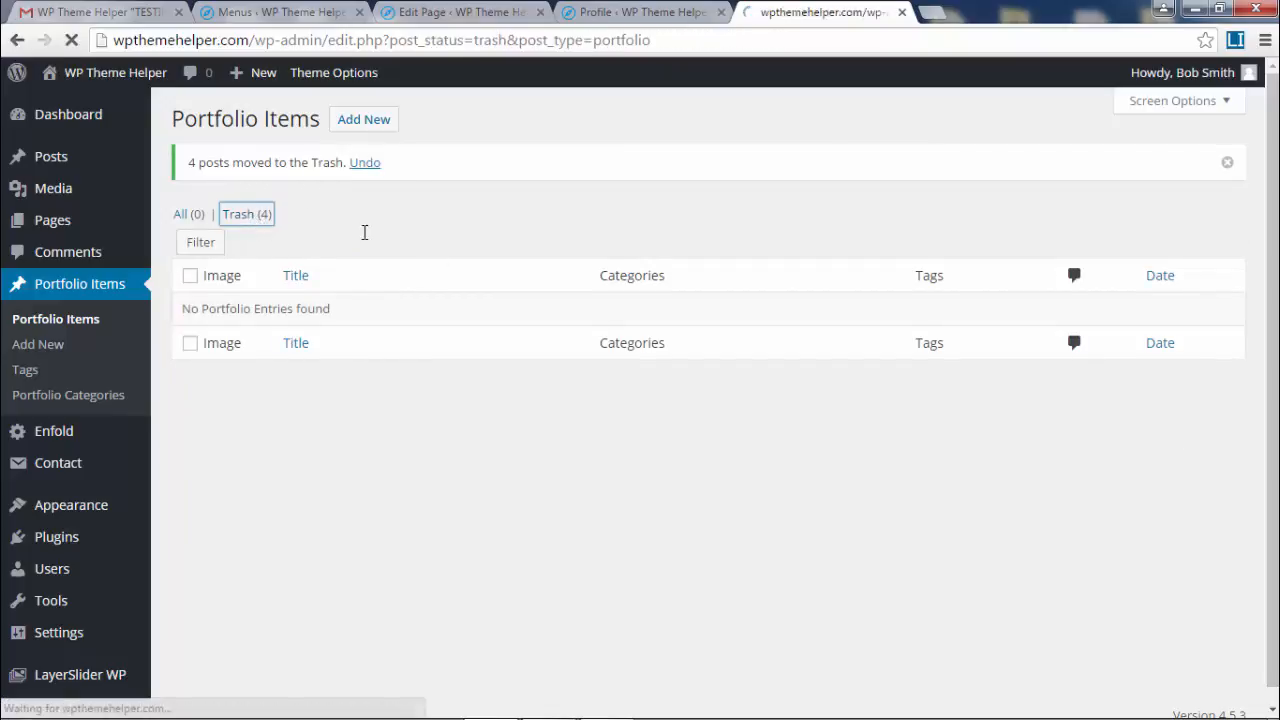
{"action": "left_click", "coordinate": [628, 188]}
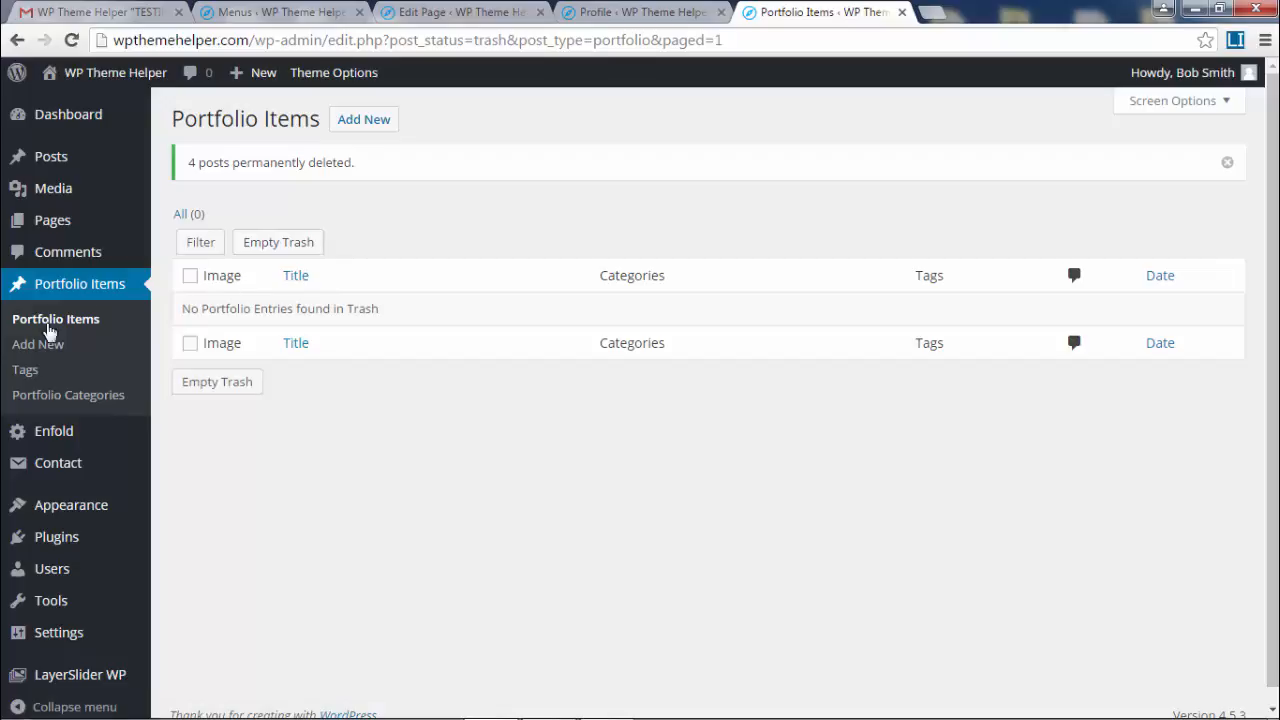
{"action": "left_click", "coordinate": [361, 124]}
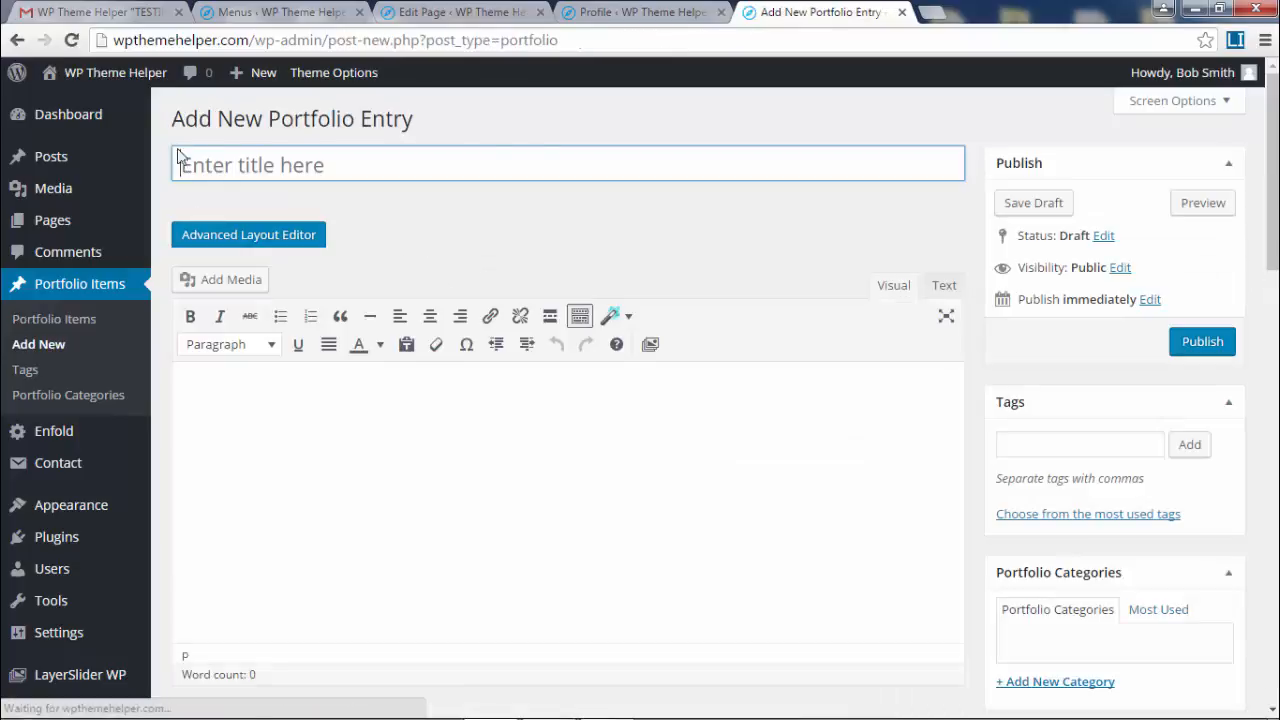
- Open the Media Library in a new browser tab and bring up its file picker for uploads
{"action": "left_click", "coordinate": [237, 159]}
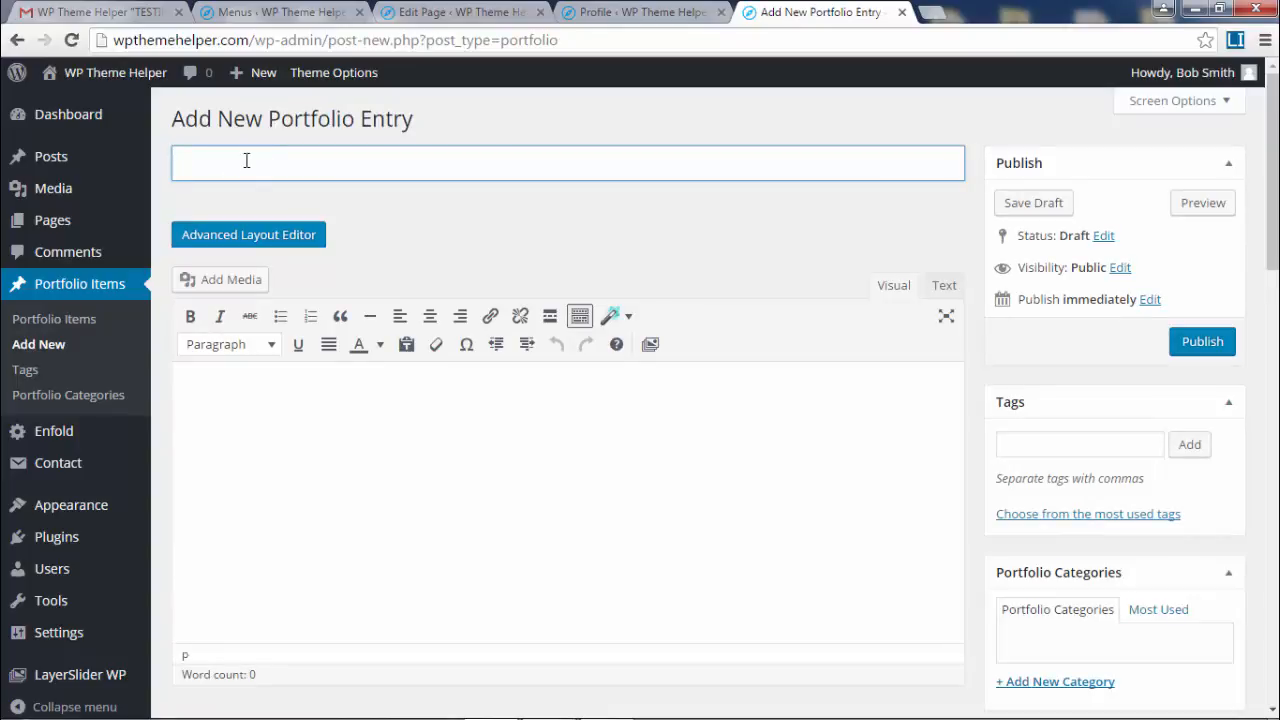
{"action": "right_click", "coordinate": [40, 190]}
{"action": "left_click", "coordinate": [120, 206]}
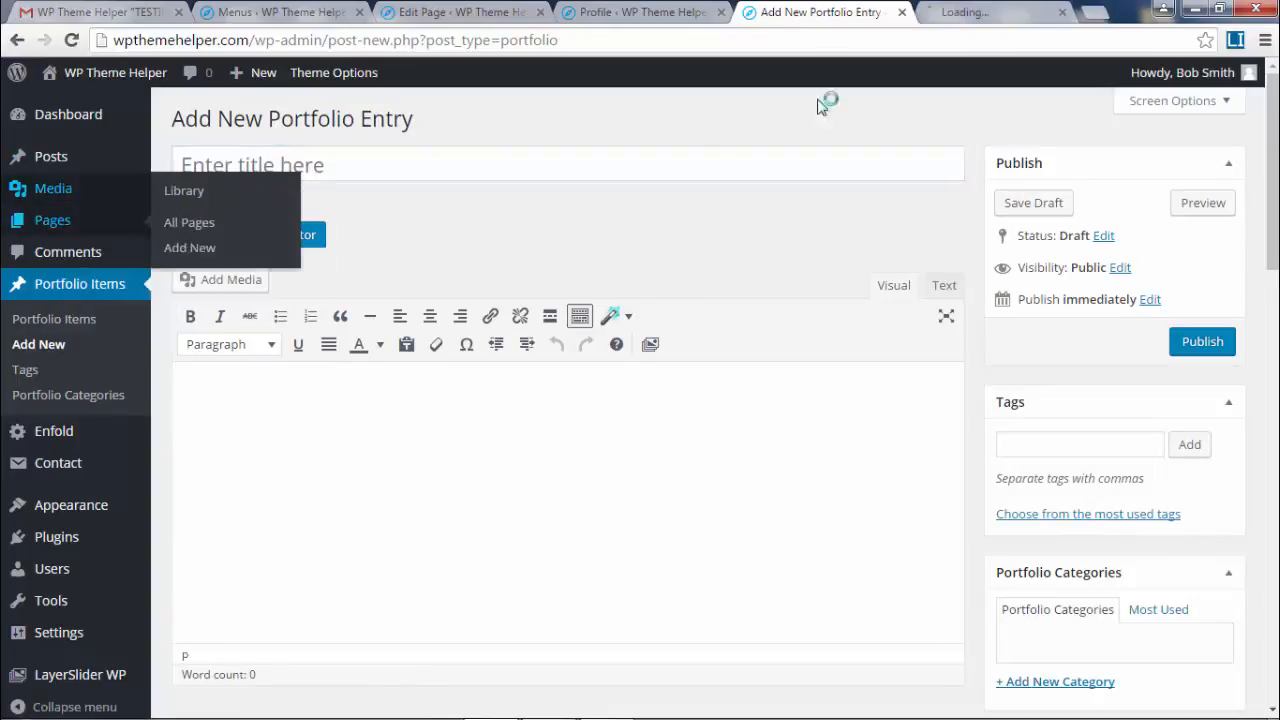
{"action": "left_click", "coordinate": [985, 10]}
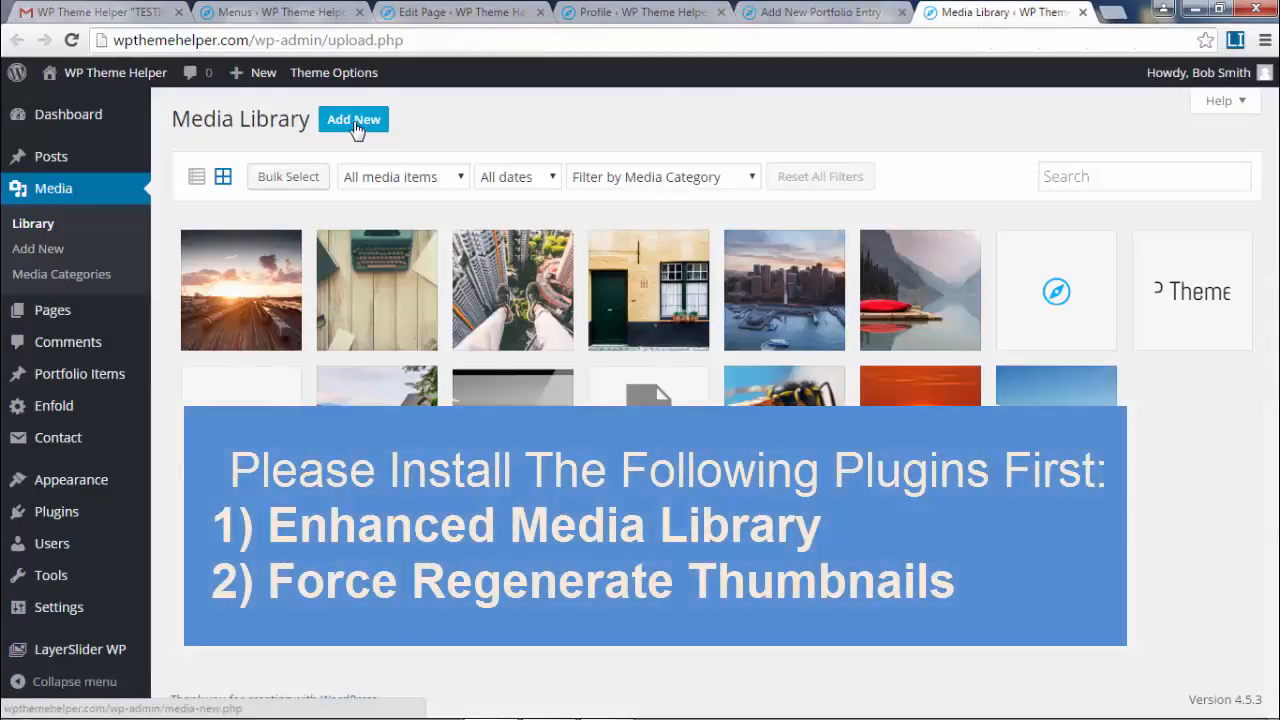
{"action": "left_click", "coordinate": [354, 120]}
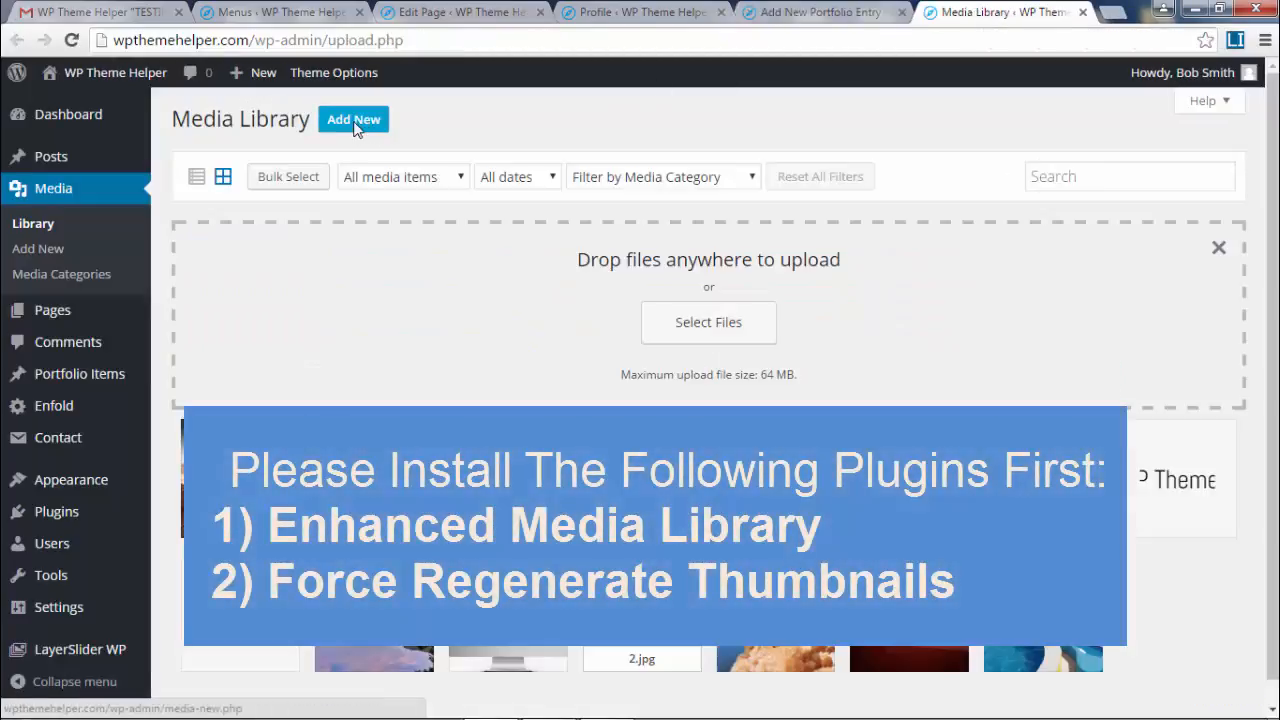
{"action": "left_click", "coordinate": [707, 325]}
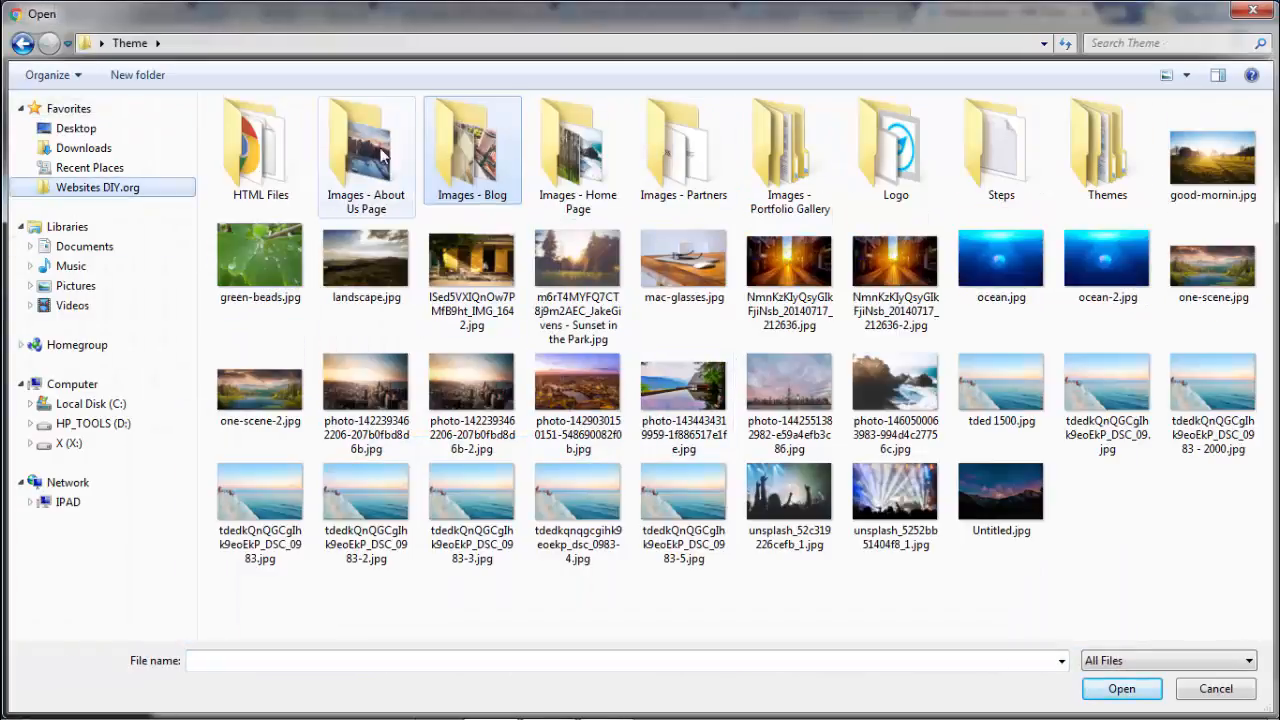
- Open the Portfolio 1 - cars folder inside Images - Portfolio Gallery
{"action": "double_click", "coordinate": [785, 160]}
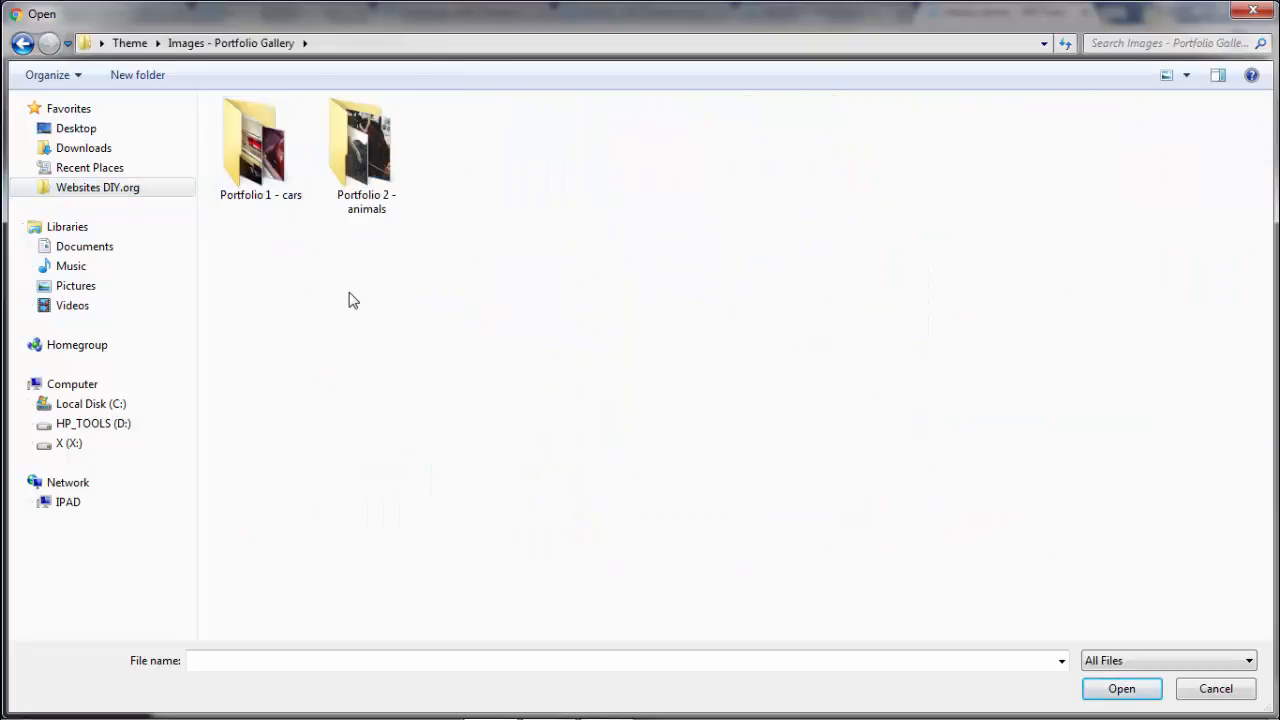
{"action": "left_click", "coordinate": [250, 130]}
{"action": "left_click", "coordinate": [374, 167]}
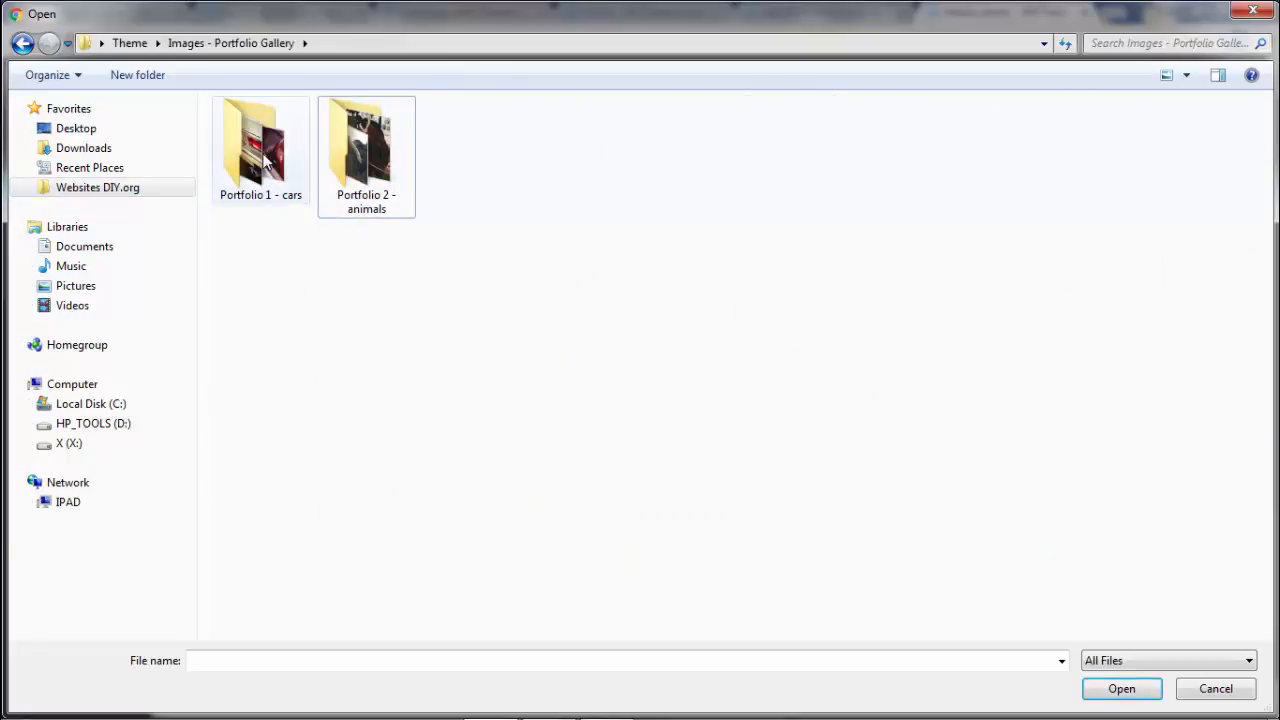
{"action": "double_click", "coordinate": [250, 200]}
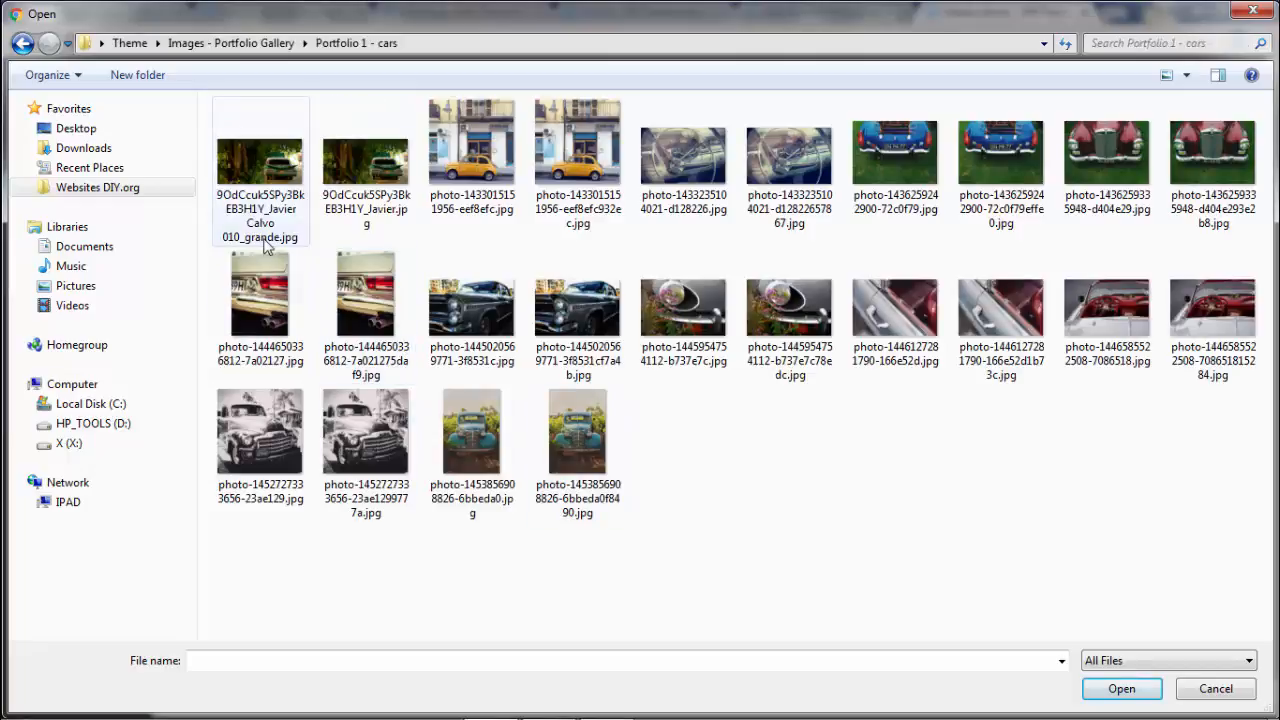
- Multi-select car photos, including the forest, yellow, blue and red-front car shots
{"action": "left_click", "coordinate": [265, 195]}
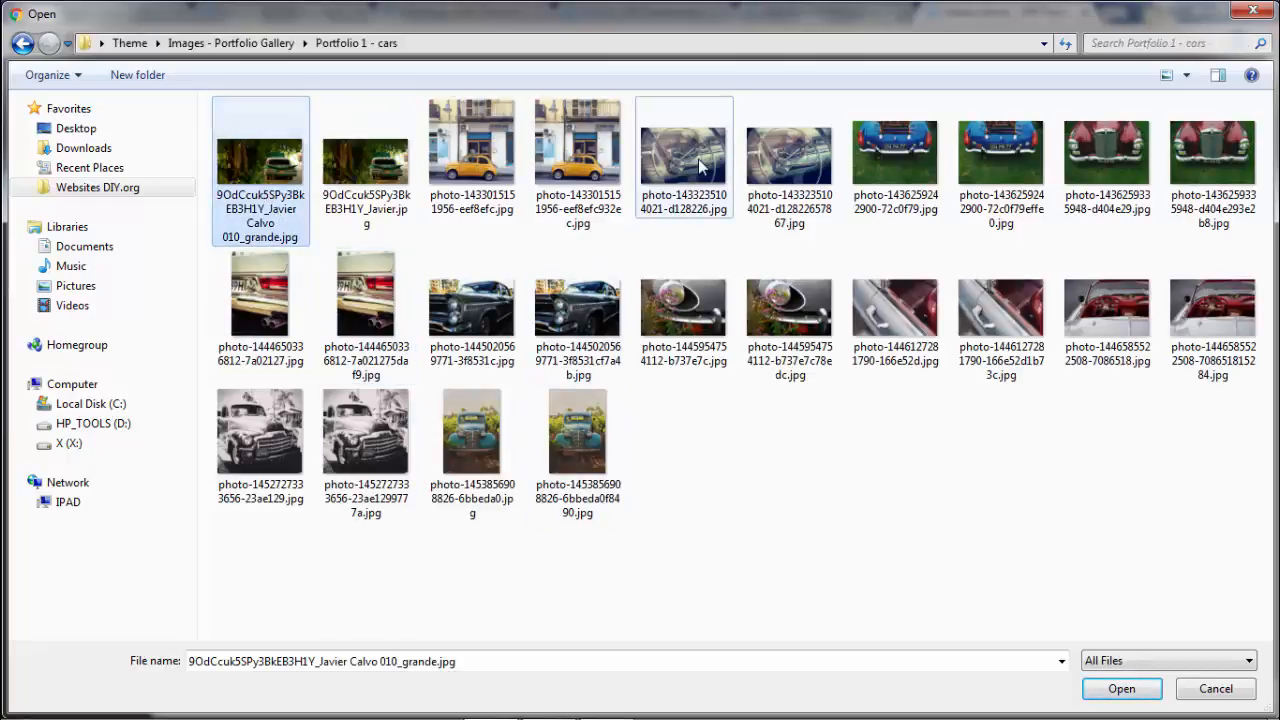
{"action": "left_click", "coordinate": [683, 158], "text": "ctrl"}
{"action": "left_click", "coordinate": [472, 160], "text": "ctrl"}
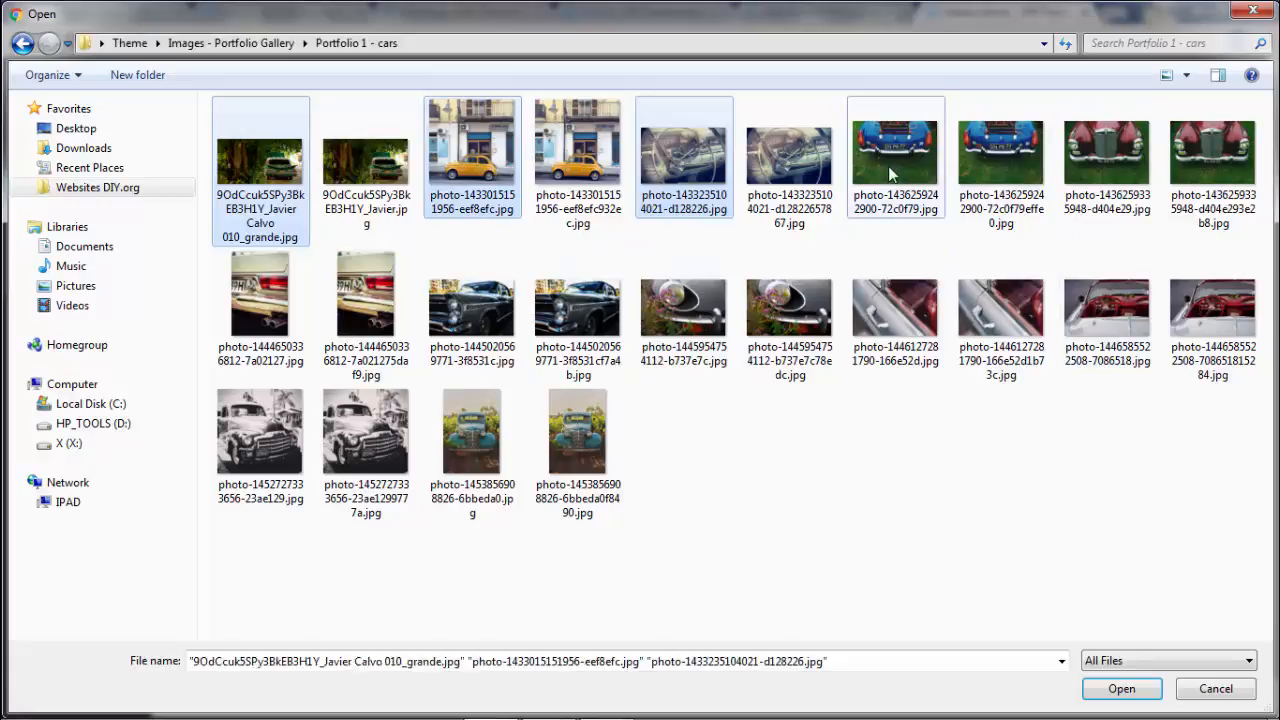
{"action": "left_click", "coordinate": [895, 160], "text": "ctrl"}
{"action": "left_click", "coordinate": [1107, 160], "text": "ctrl"}
{"action": "left_click", "coordinate": [260, 300], "text": "ctrl"}
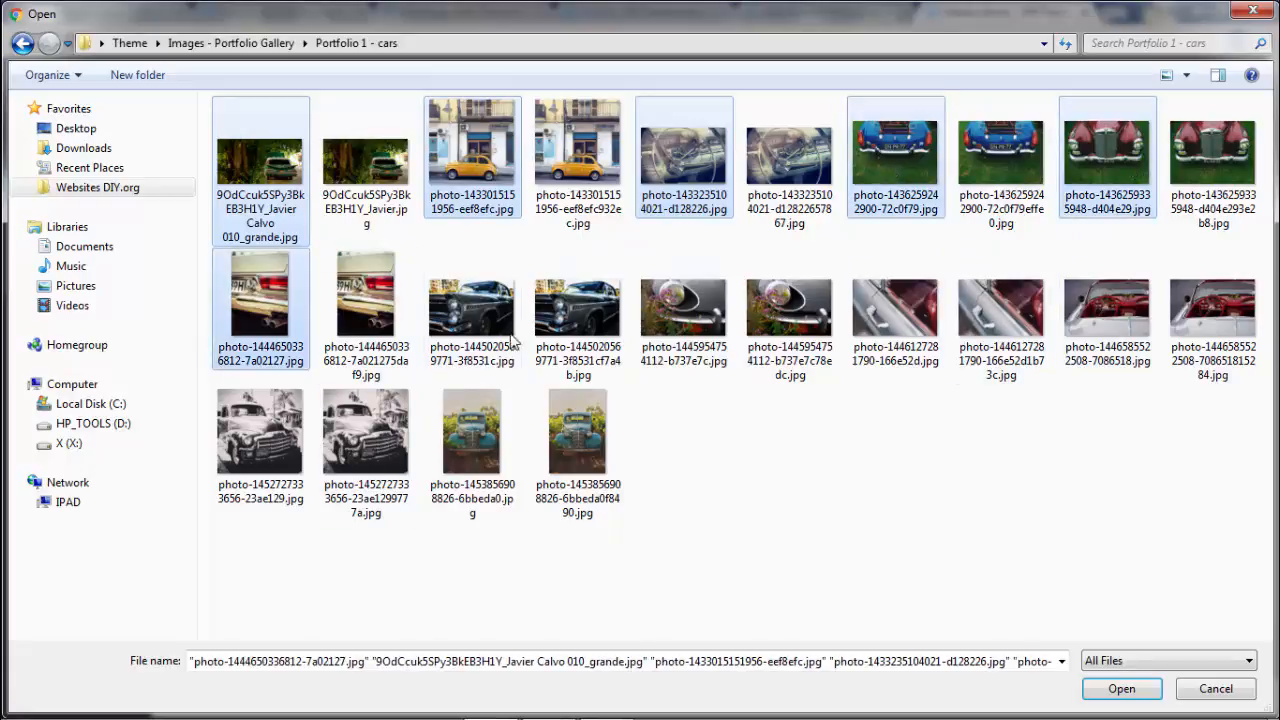
{"action": "left_click", "coordinate": [472, 305], "text": "ctrl"}
{"action": "left_click", "coordinate": [683, 305], "text": "ctrl"}
{"action": "left_click", "coordinate": [890, 320], "text": "ctrl"}
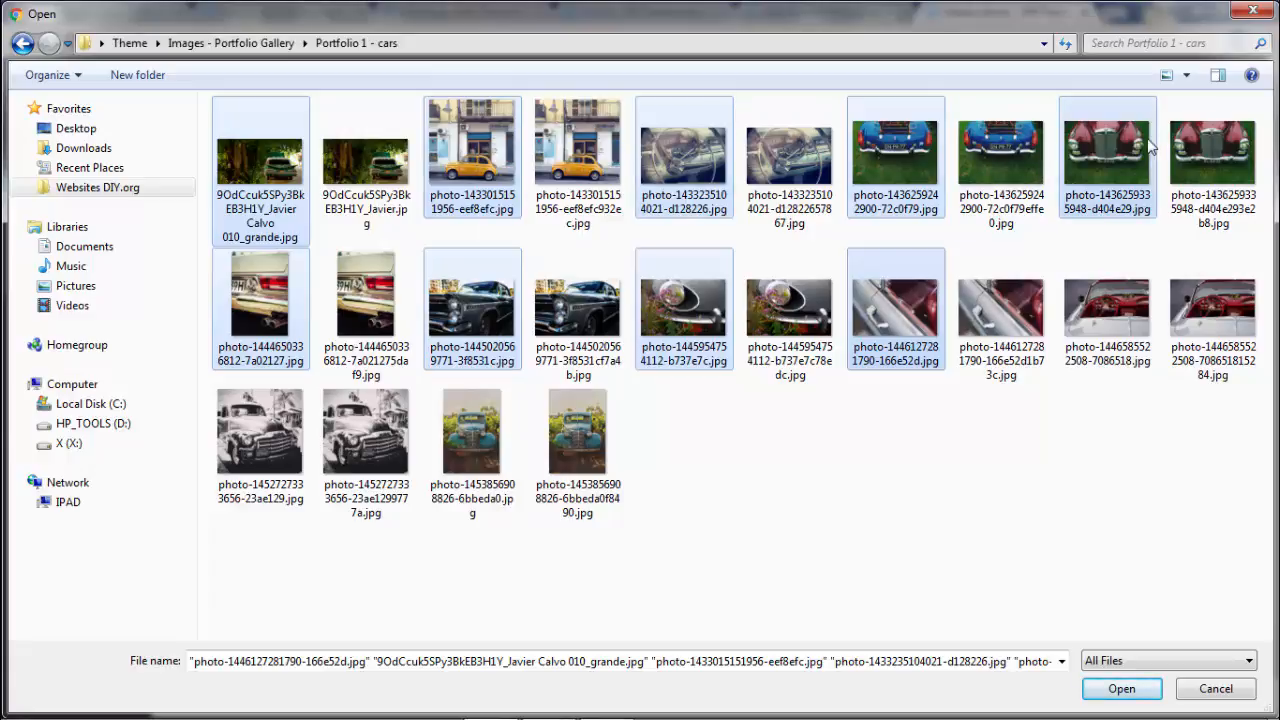
- Drop the red-interior, headlamp, tail-light and black car photos, then upload the four chosen cars
{"action": "left_click", "coordinate": [893, 310], "text": "ctrl"}
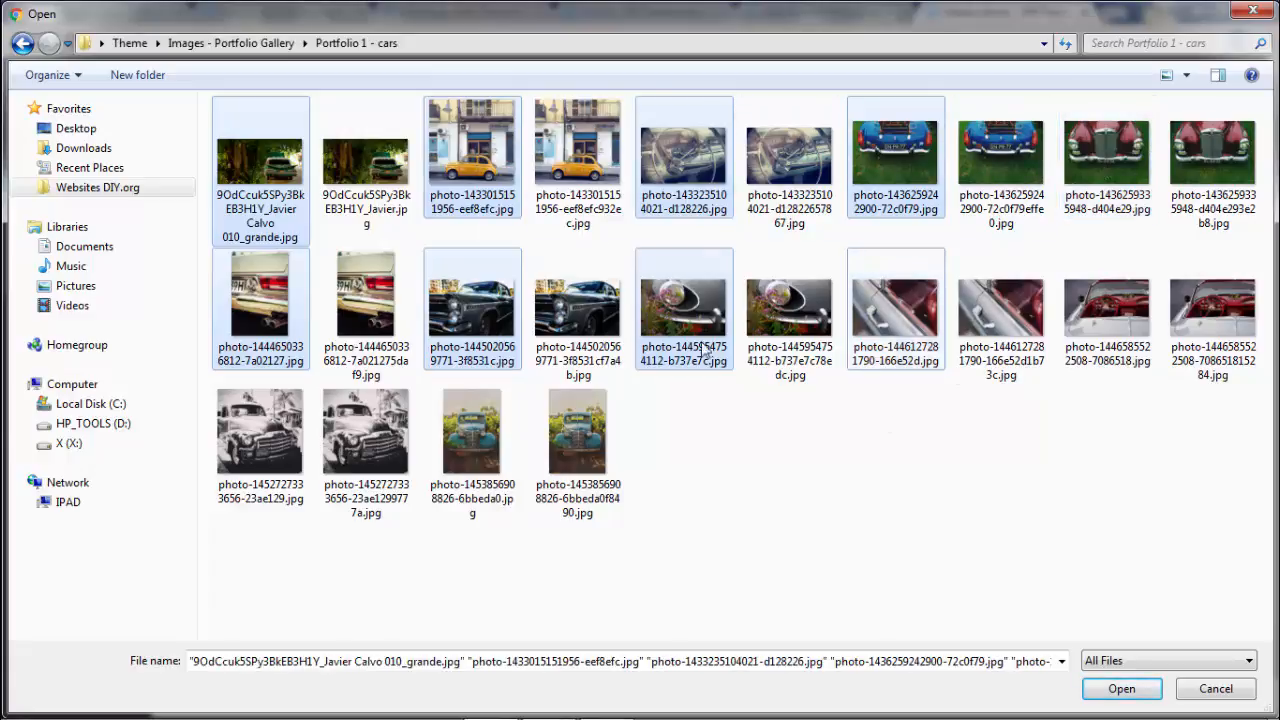
{"action": "left_click", "coordinate": [685, 305], "text": "ctrl"}
{"action": "left_click", "coordinate": [257, 303], "text": "ctrl"}
{"action": "left_click", "coordinate": [470, 305], "text": "ctrl"}
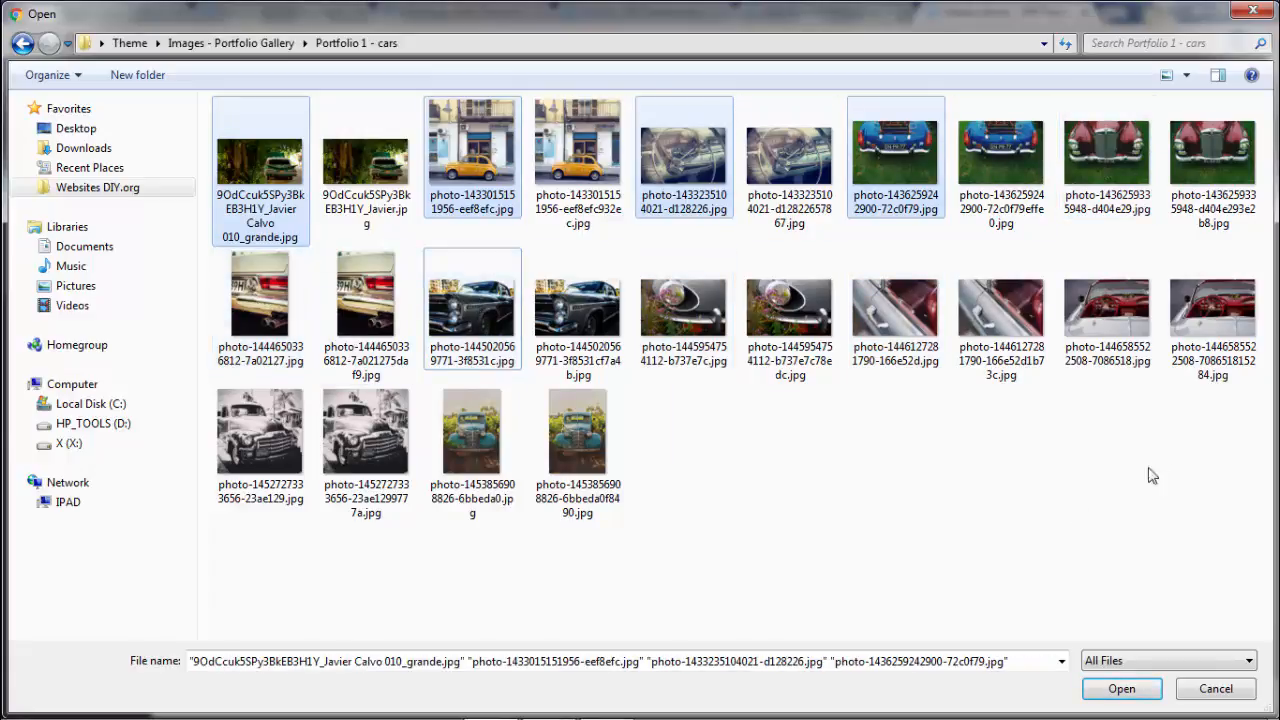
{"action": "left_click", "coordinate": [1133, 697]}
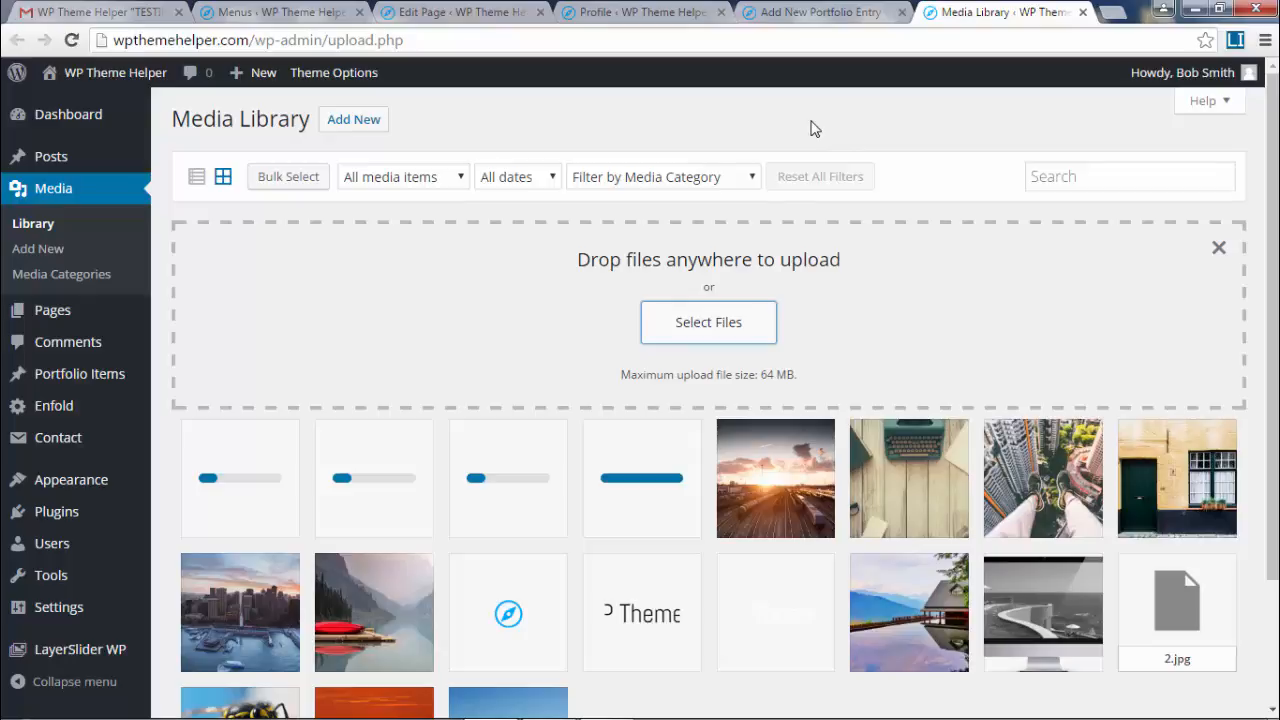
- Check the uploaded blue car photo's details, then go to Media Categories
{"action": "mouse_move", "coordinate": [90, 385]}
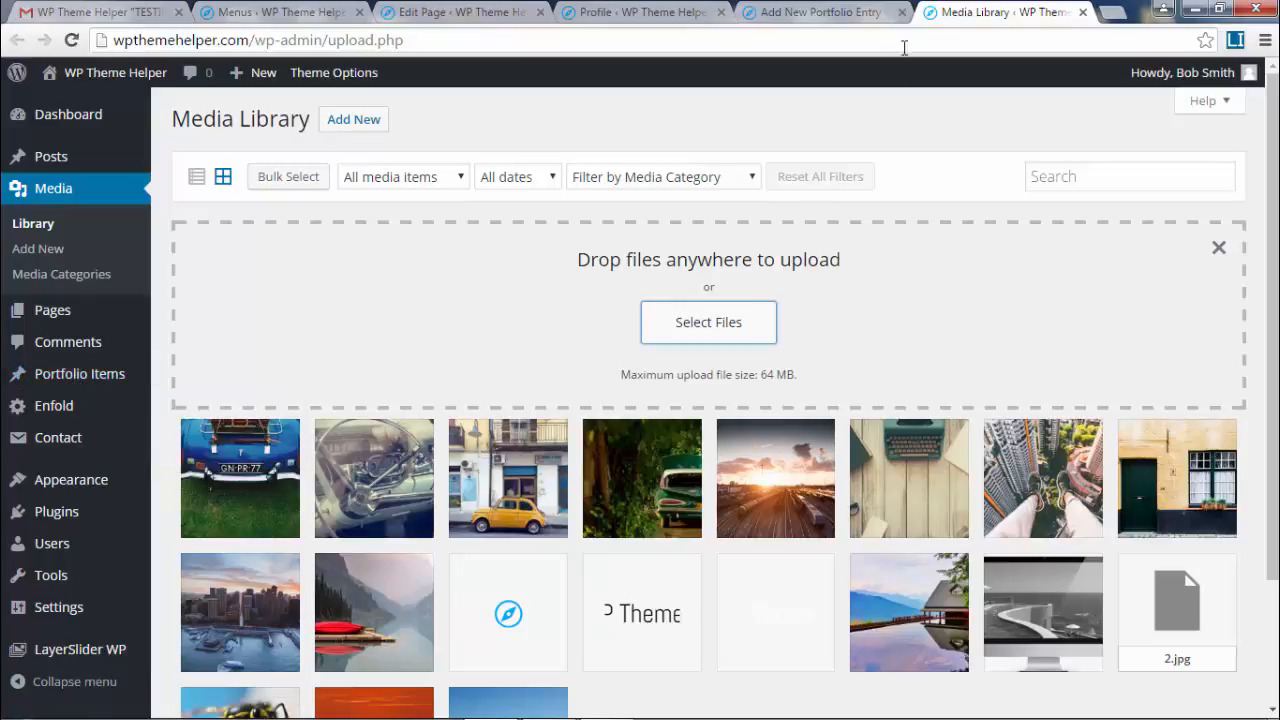
{"action": "scroll", "coordinate": [251, 437], "scroll_direction": "down", "scroll_amount": 2}
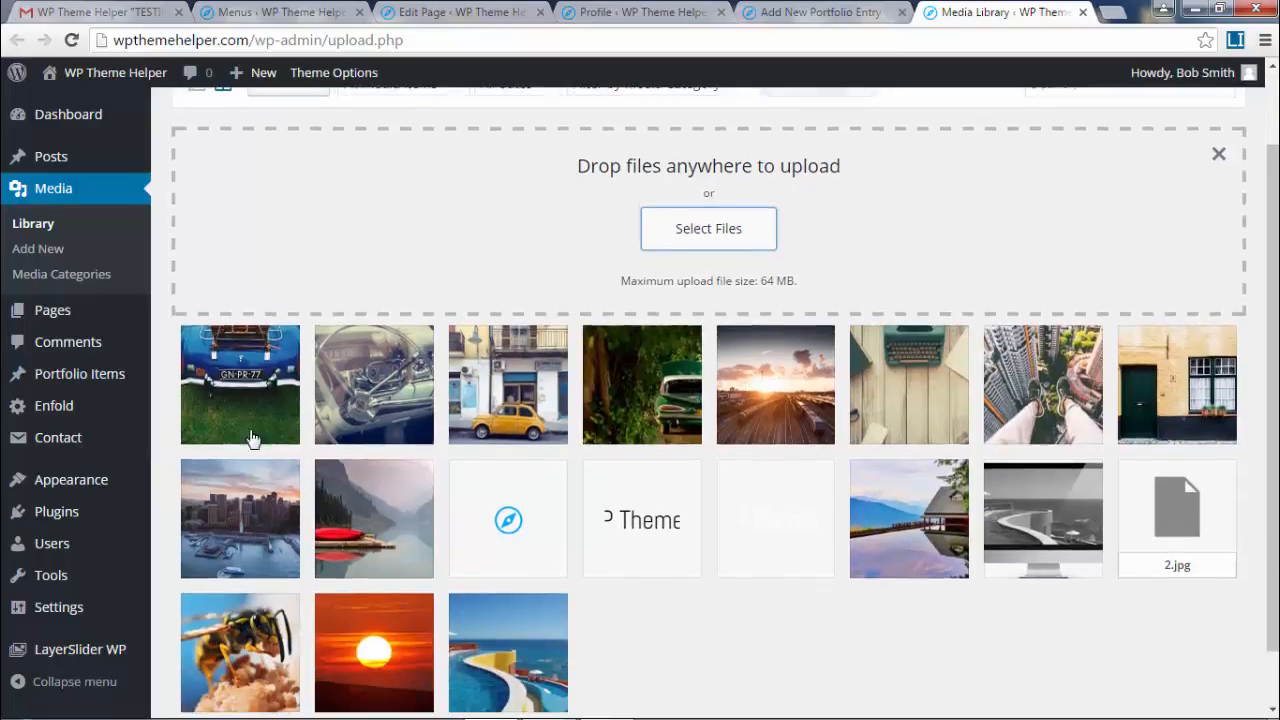
{"action": "left_click", "coordinate": [265, 400]}
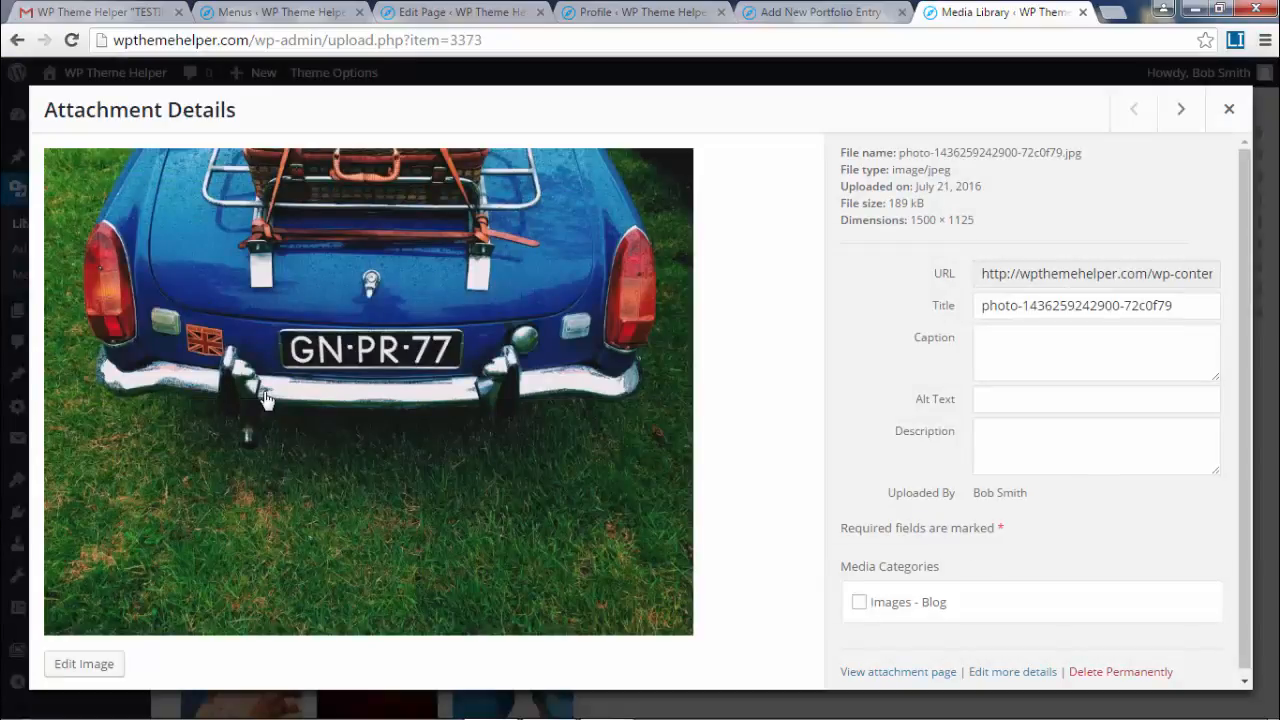
{"action": "left_click", "coordinate": [1229, 108]}
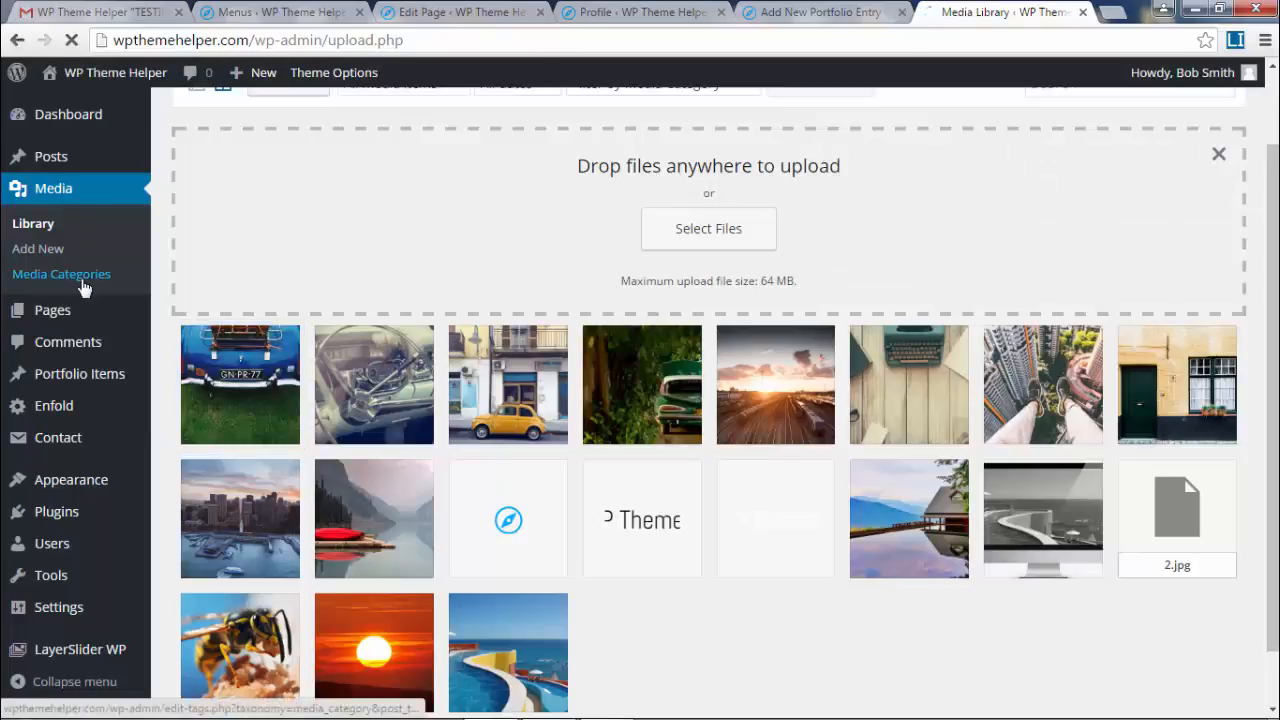
{"action": "left_click", "coordinate": [84, 285]}
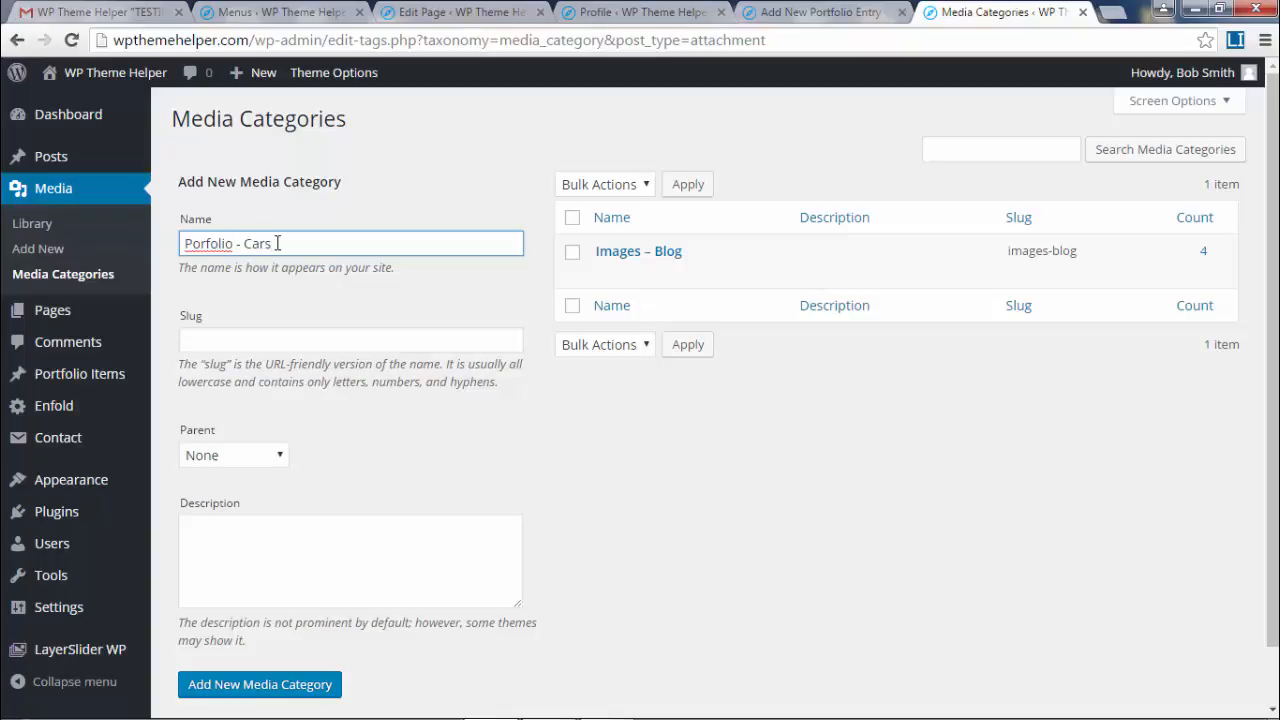
- Add media categories 'Portfolio - Cars' (fixing a typo) and 'Portfolio - Animals'
{"action": "left_click", "coordinate": [208, 244]}
{"action": "type", "text": "t"}
{"action": "left_click", "coordinate": [266, 686]}
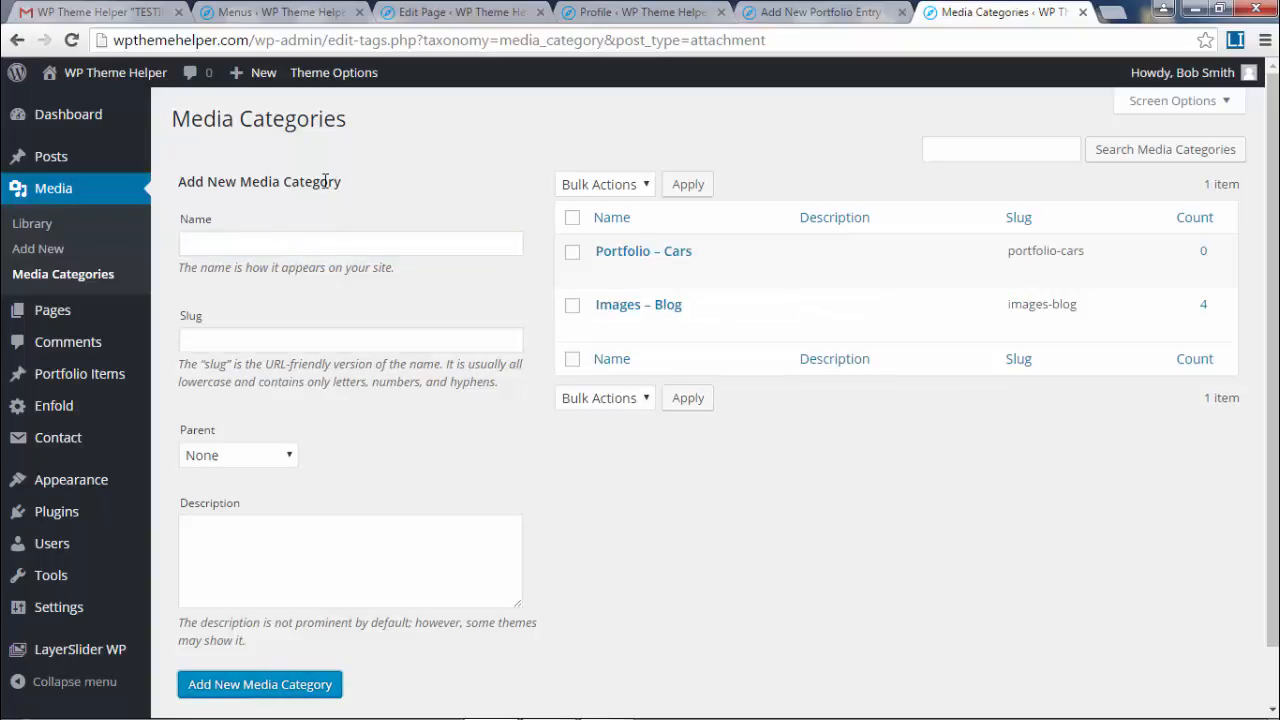
{"action": "left_click", "coordinate": [213, 236]}
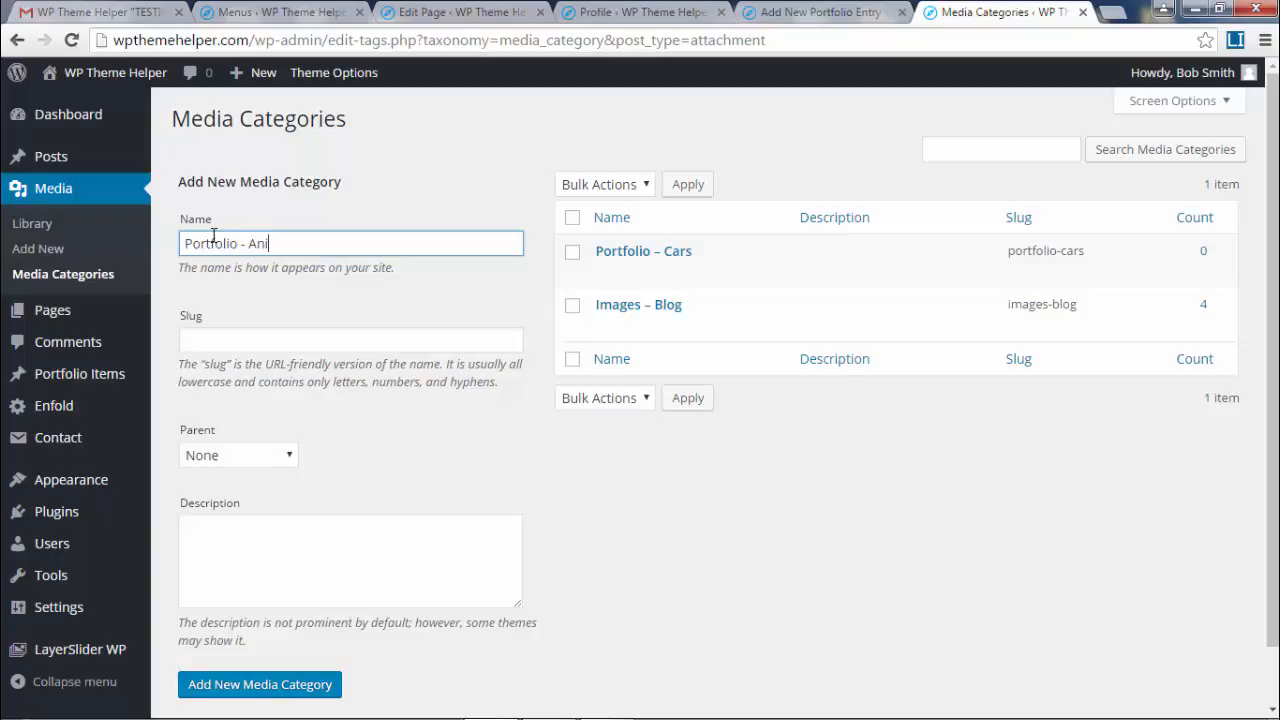
{"action": "left_click", "coordinate": [300, 694]}
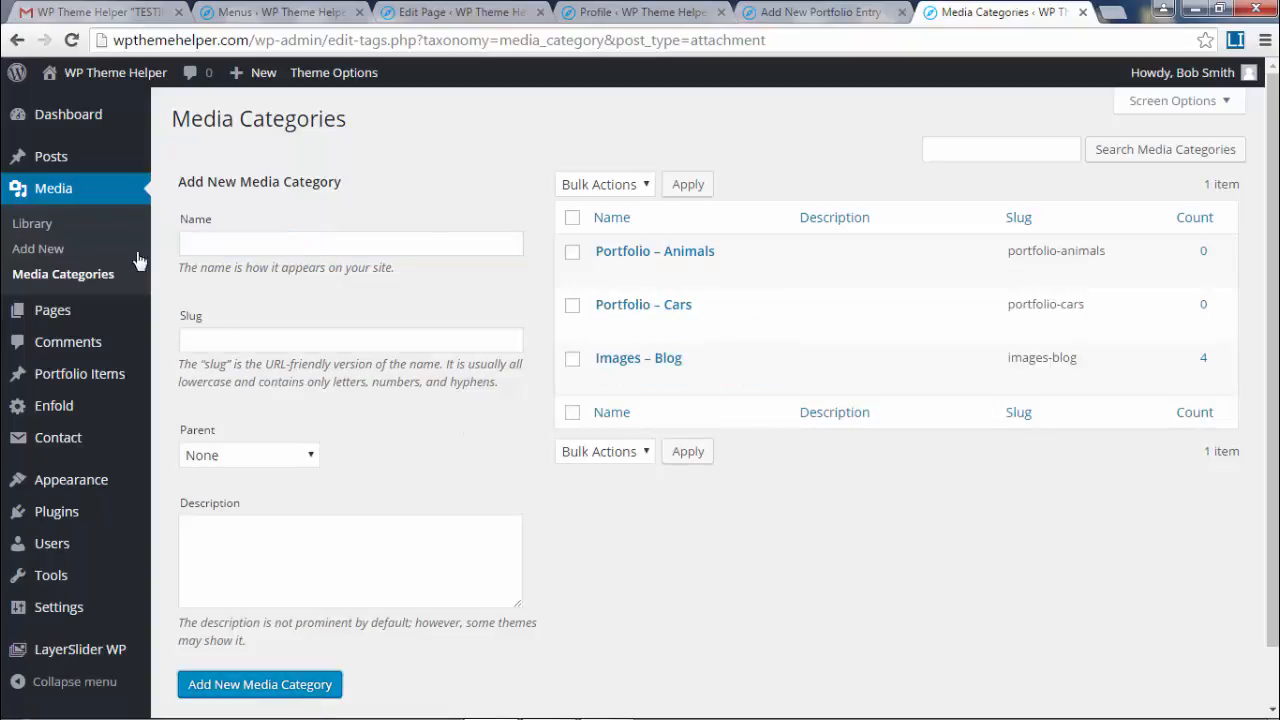
- Assign the steering-wheel, yellow-car and green-car photos to Portfolio - Cars
{"action": "left_click", "coordinate": [1083, 13]}
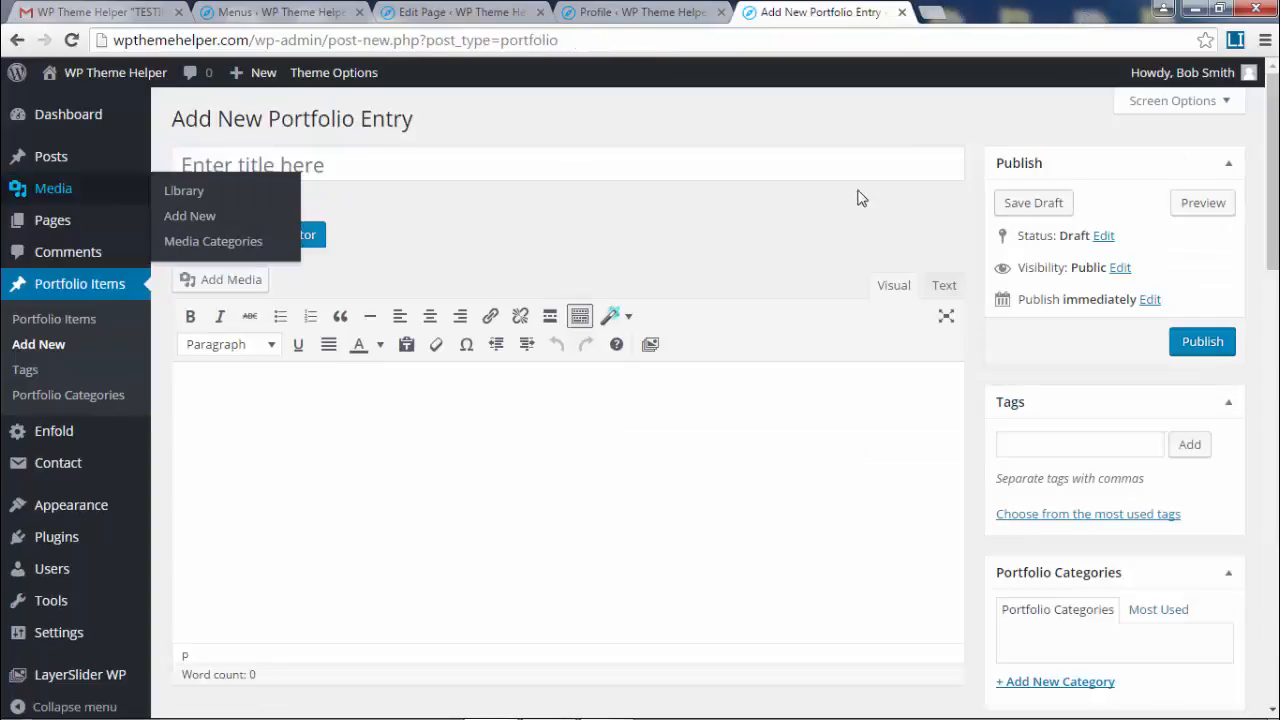
{"action": "left_click", "coordinate": [632, 11]}
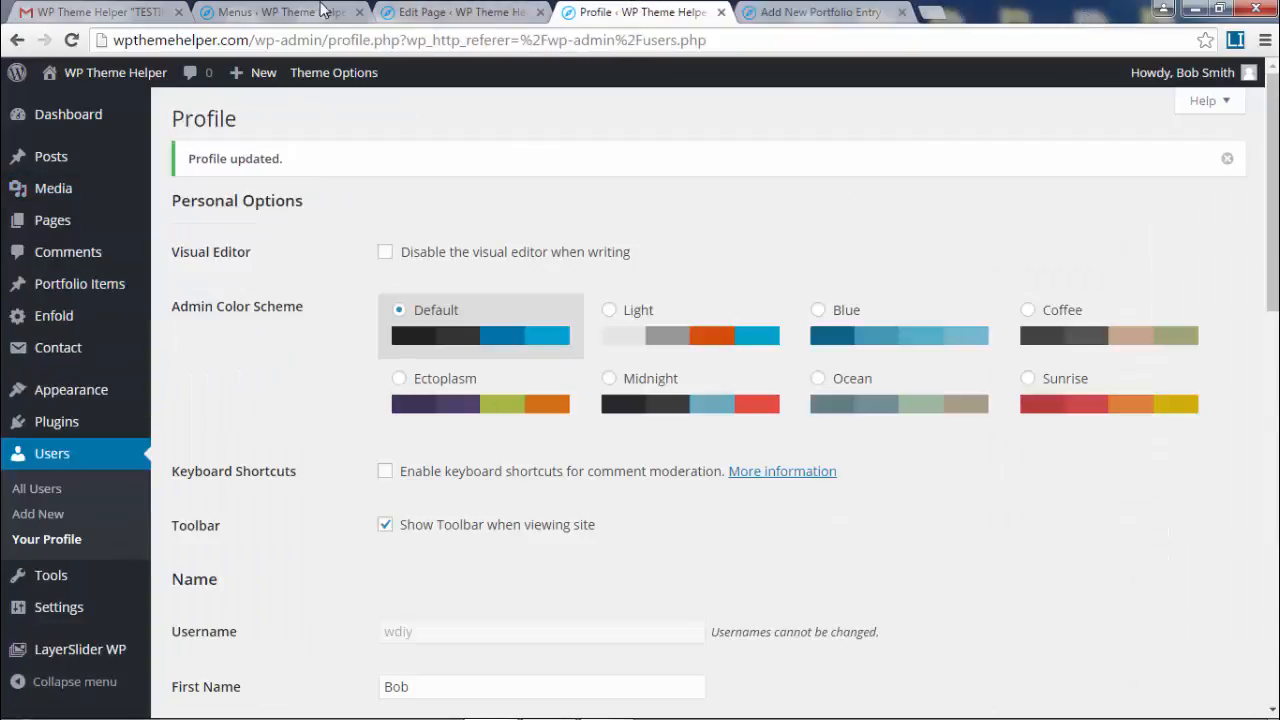
{"action": "left_click", "coordinate": [49, 194]}
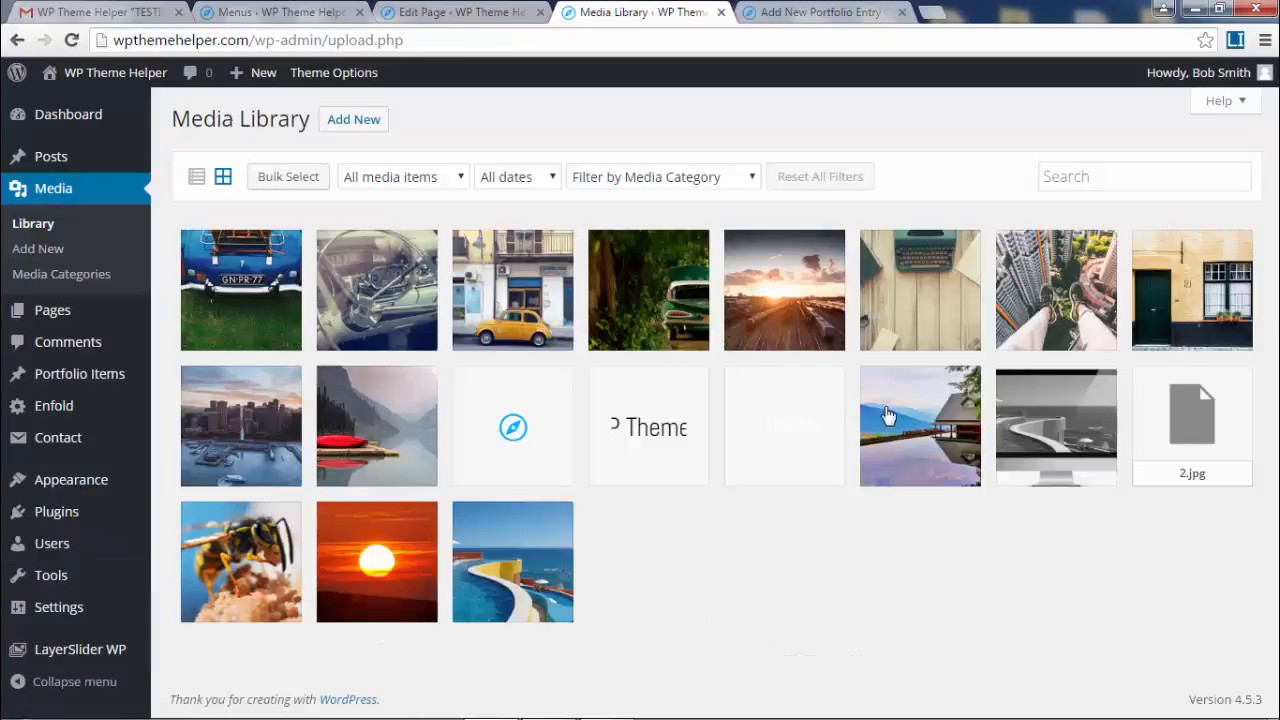
{"action": "left_click", "coordinate": [240, 285]}
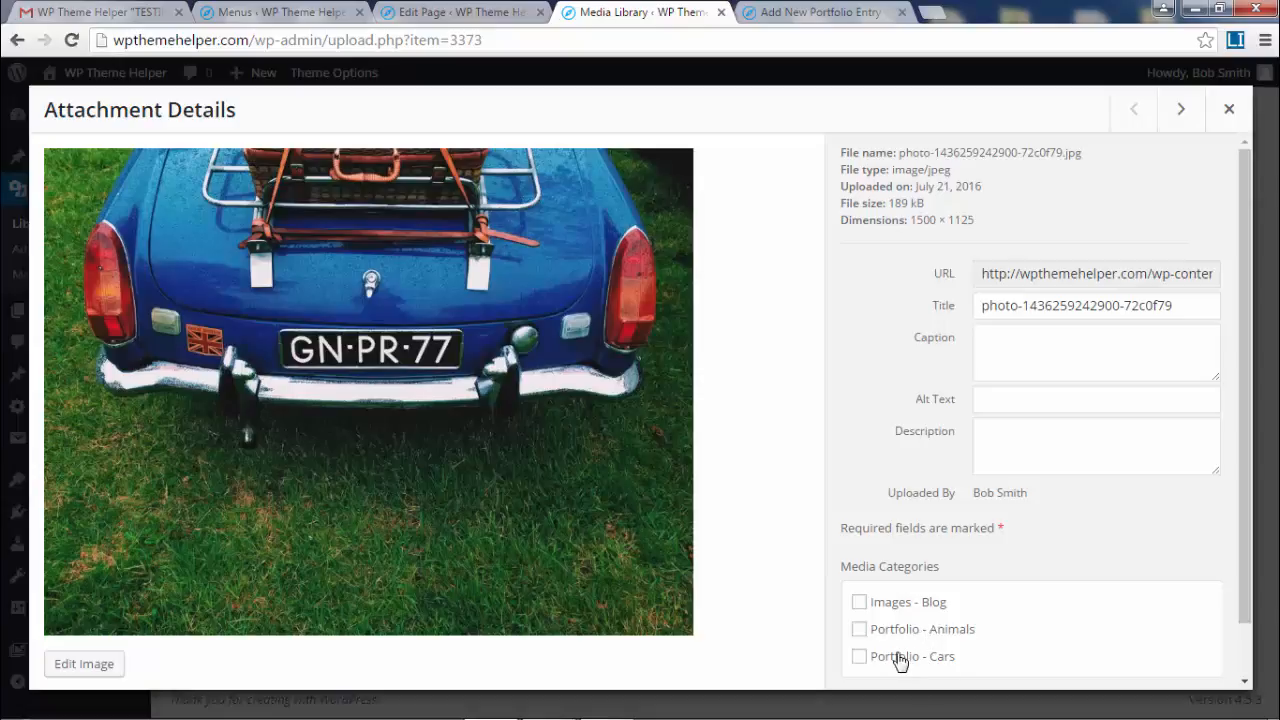
{"action": "left_click", "coordinate": [1181, 109]}
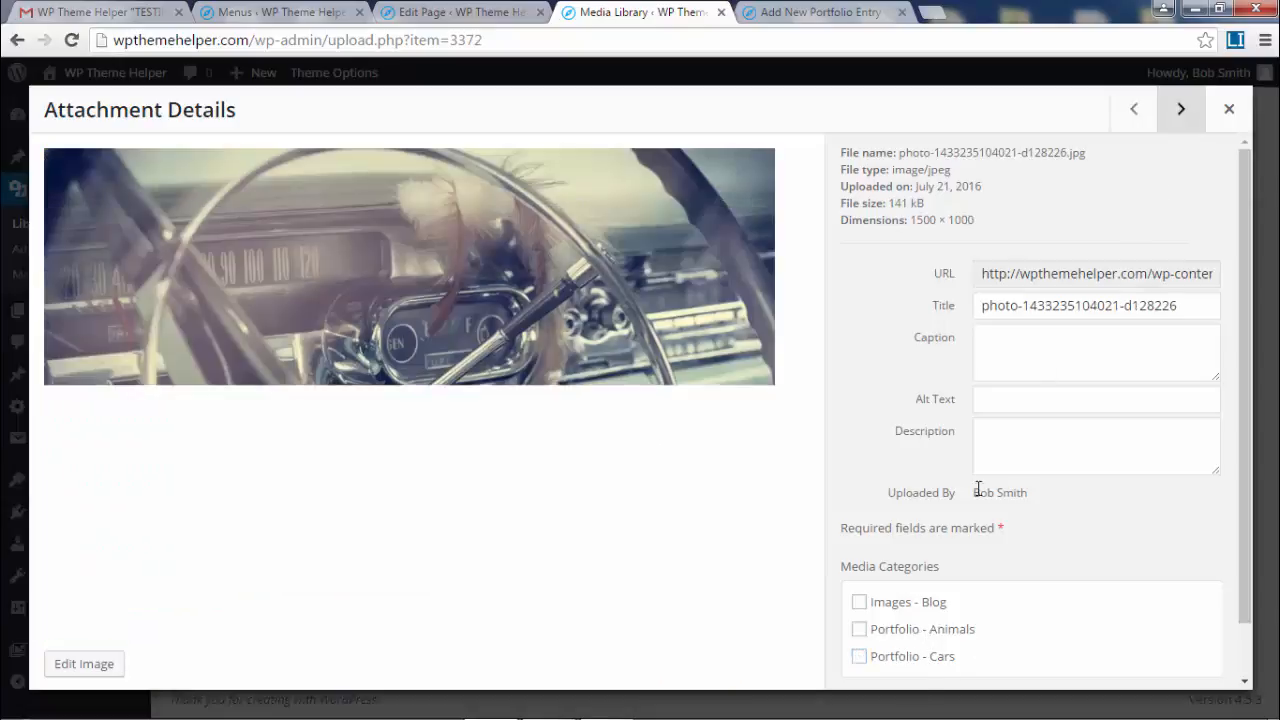
{"action": "left_click", "coordinate": [926, 670]}
{"action": "left_click", "coordinate": [1182, 110]}
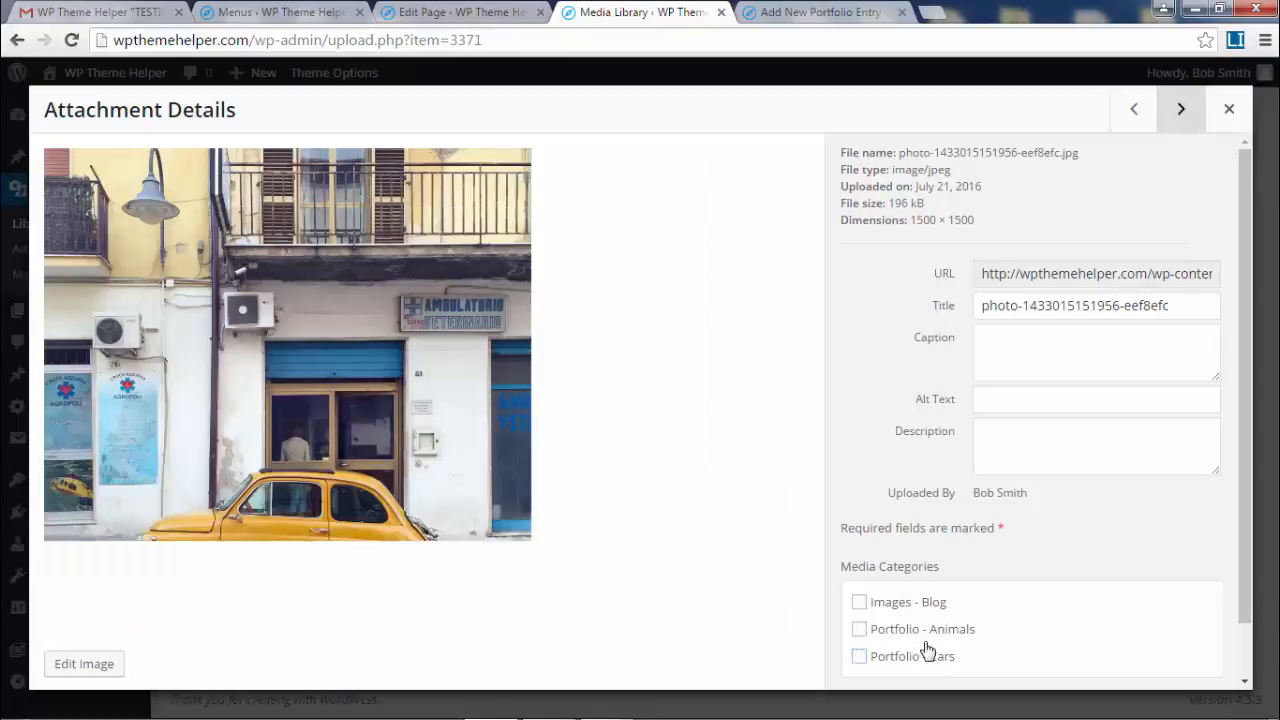
{"action": "left_click", "coordinate": [910, 660]}
{"action": "left_click", "coordinate": [1181, 109]}
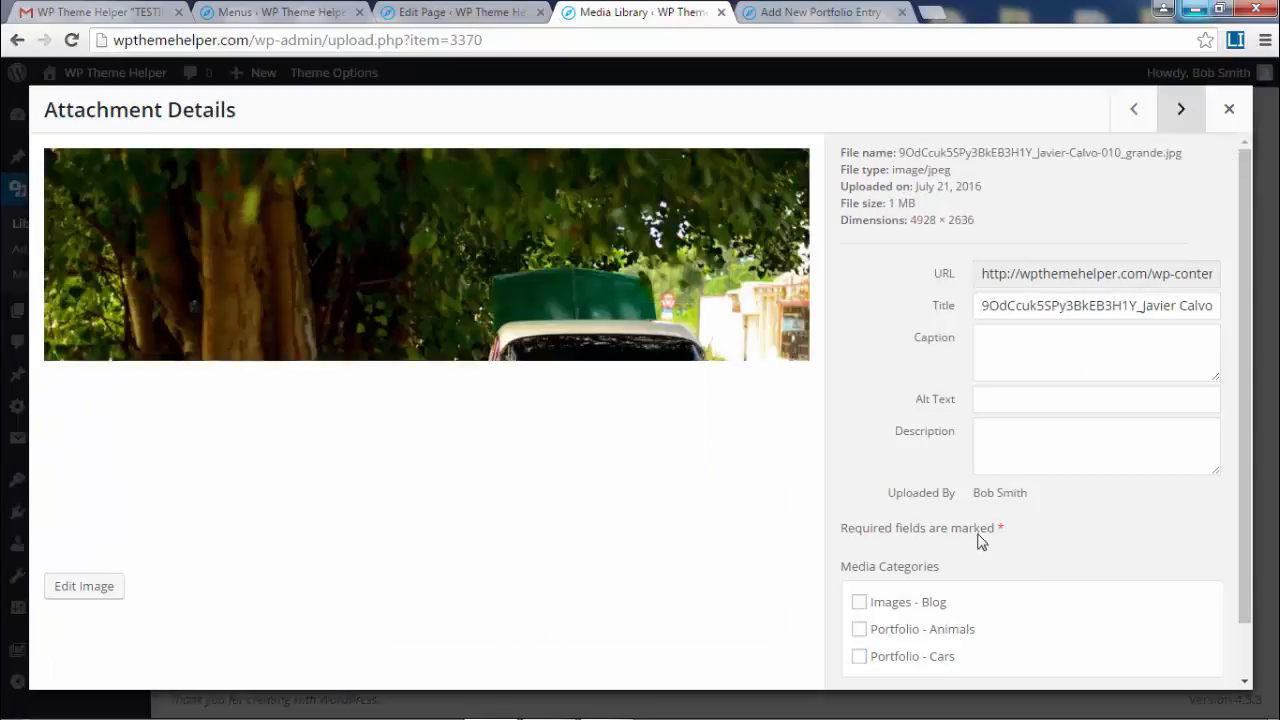
{"action": "left_click", "coordinate": [924, 668]}
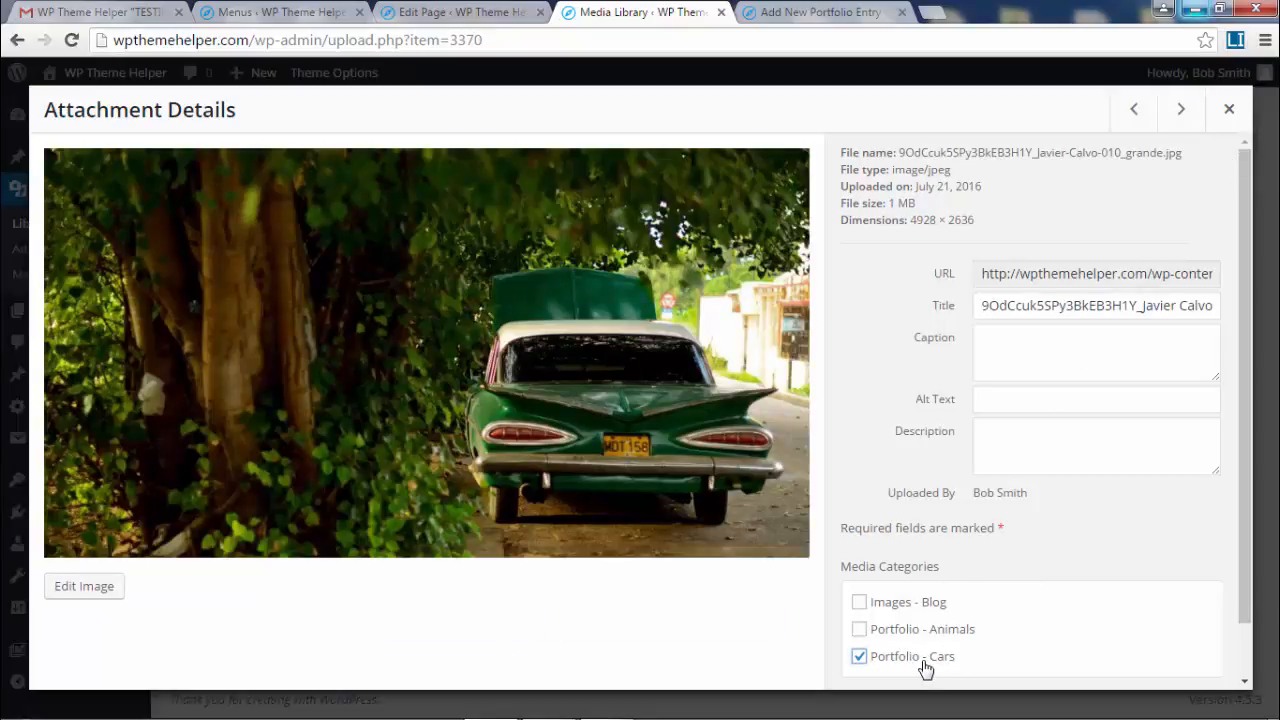
{"action": "left_click", "coordinate": [1181, 112]}
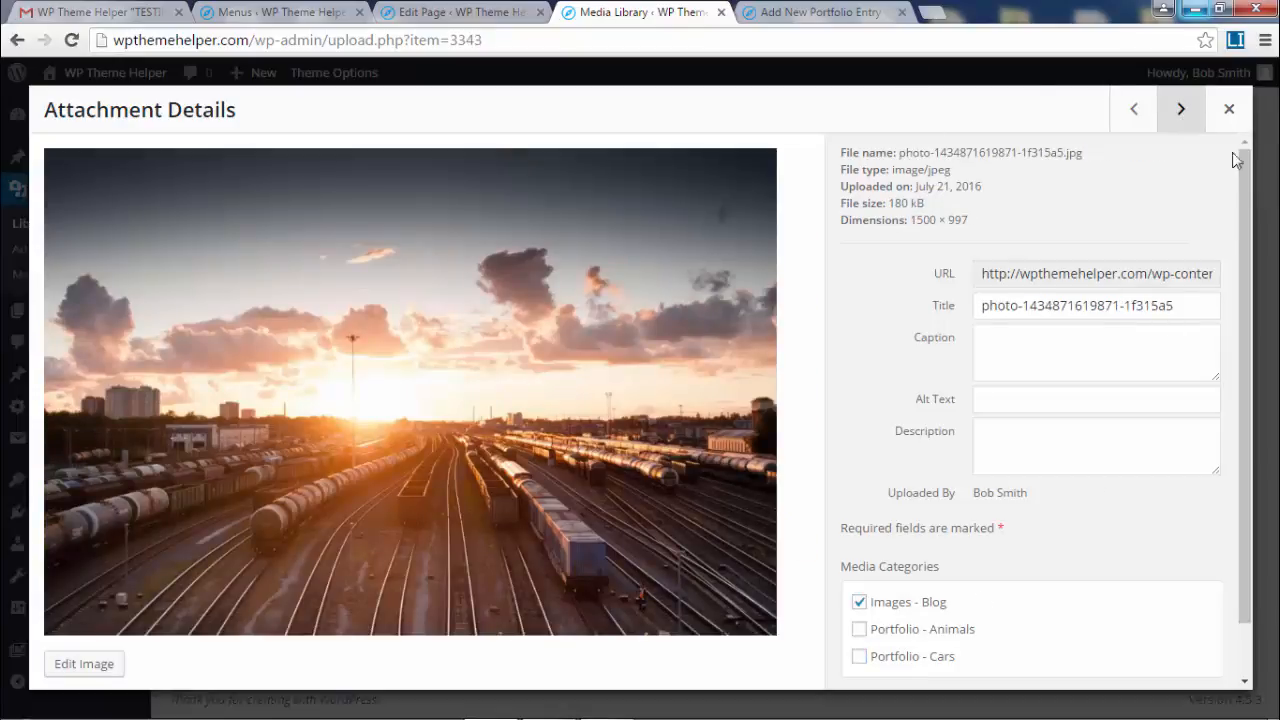
- Filter the reloaded Media Library to show only Portfolio - Cars images
{"action": "left_click", "coordinate": [1229, 109]}
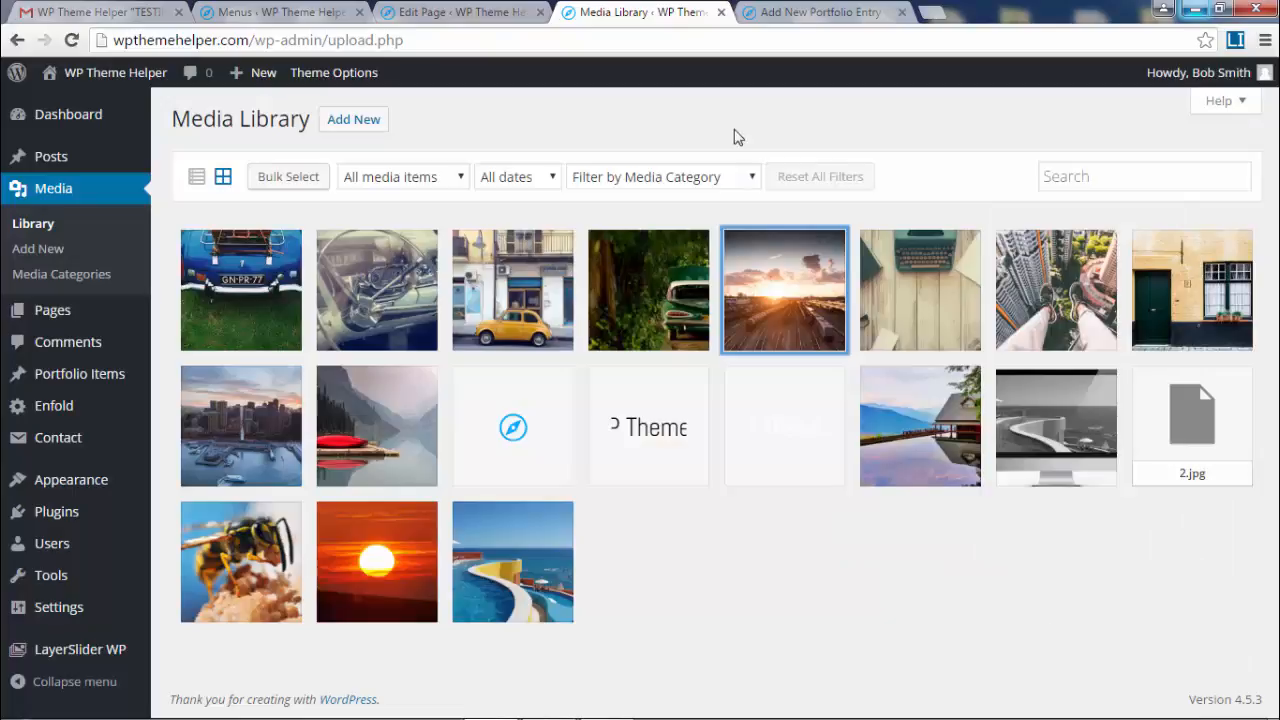
{"action": "left_click", "coordinate": [36, 233]}
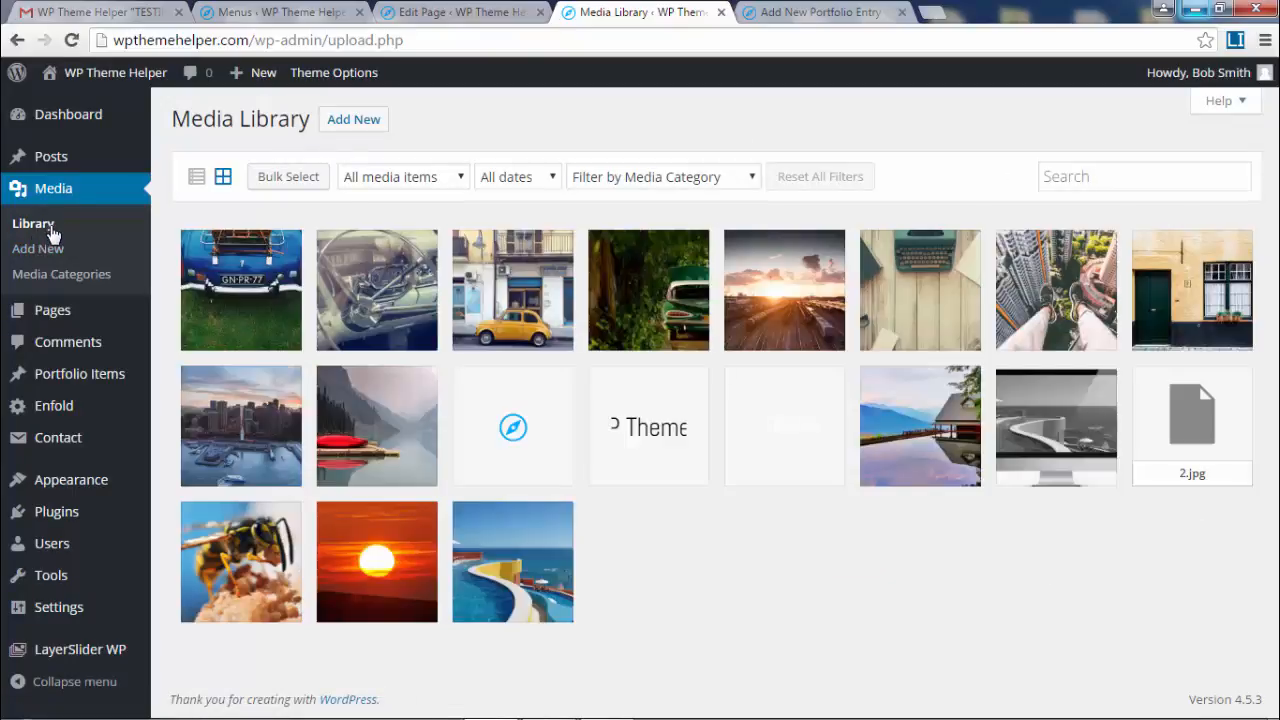
{"action": "left_click", "coordinate": [642, 180]}
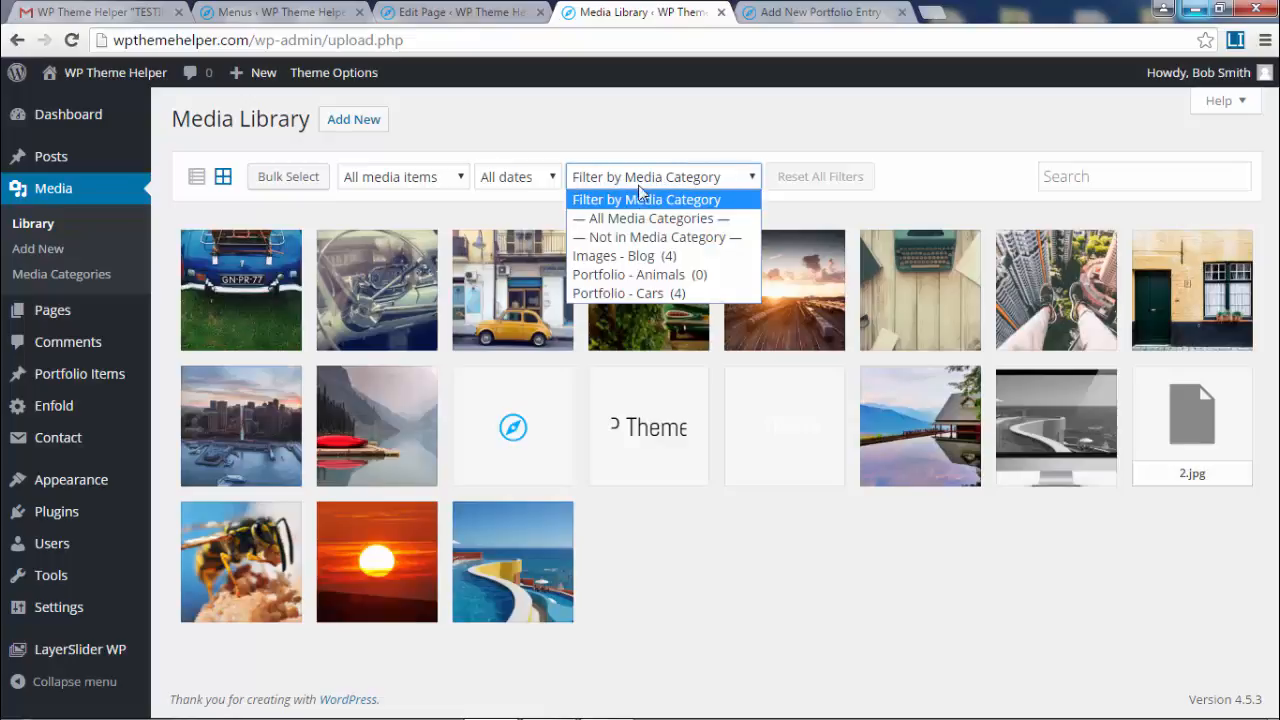
{"action": "left_click", "coordinate": [655, 293]}
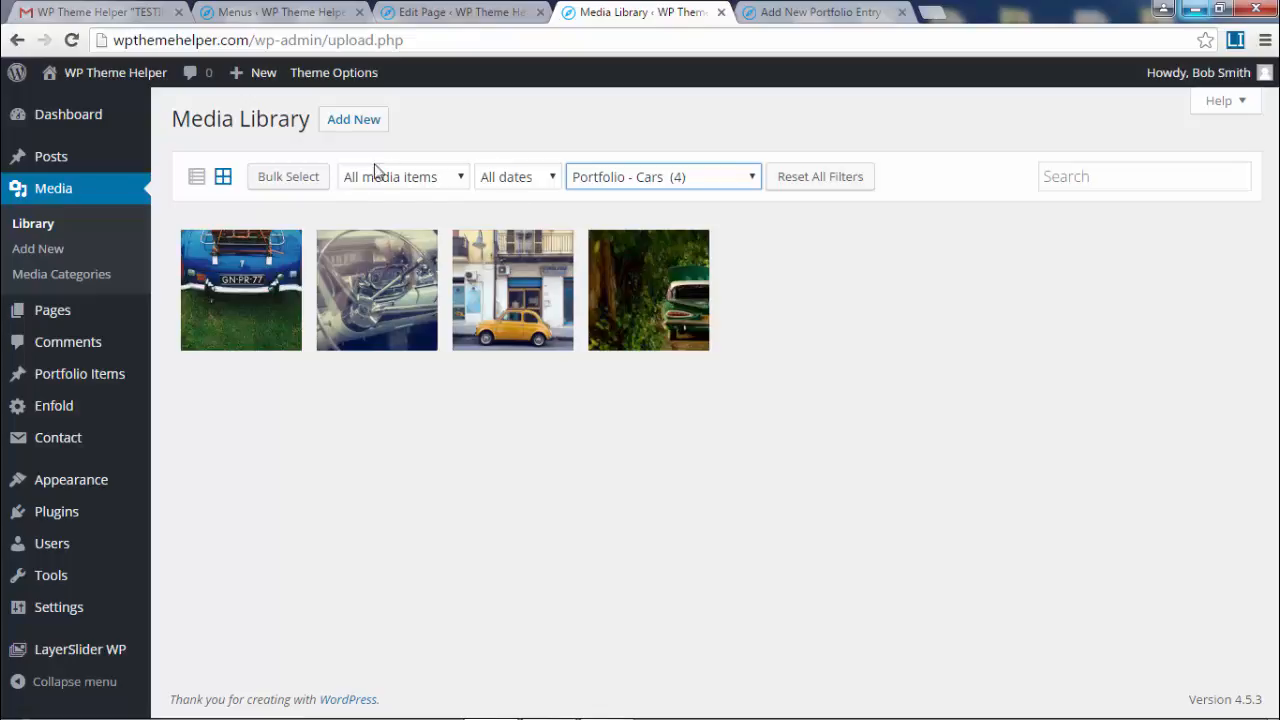
{"action": "left_click", "coordinate": [354, 120]}
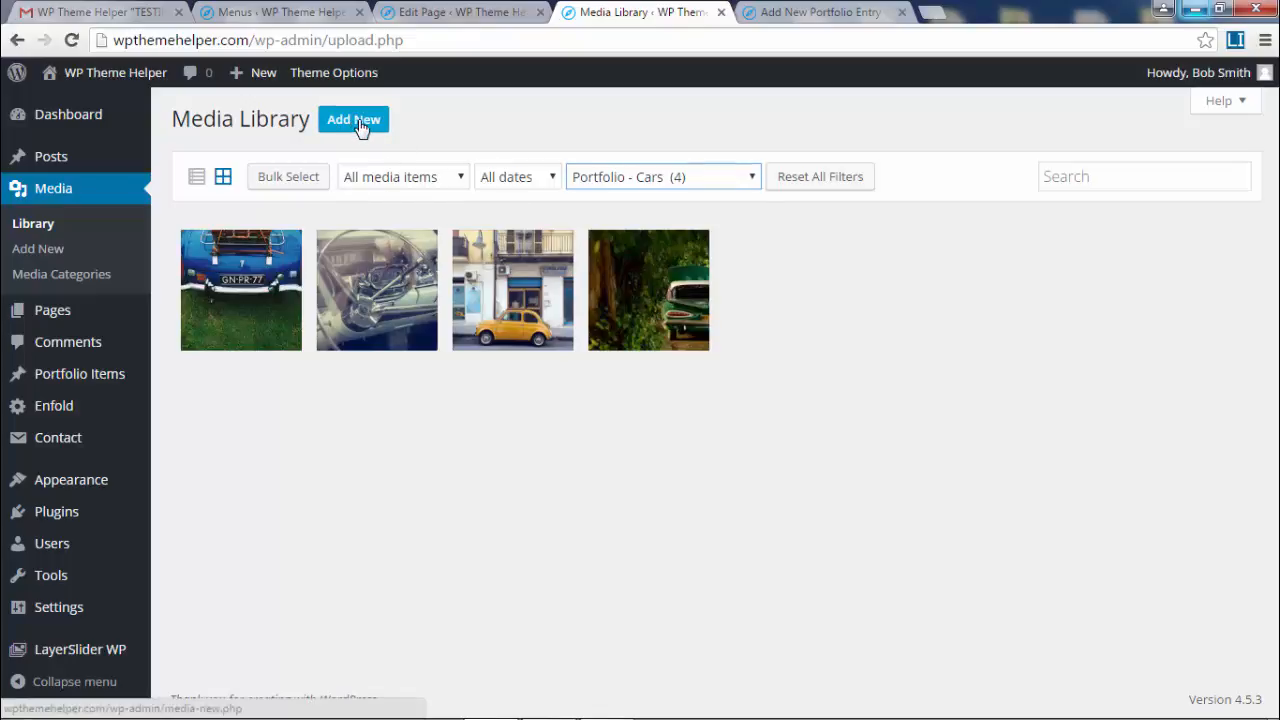
- Upload eight more Portfolio 1 - cars photos, from the red grille to the teal truck
{"action": "left_click", "coordinate": [738, 331]}
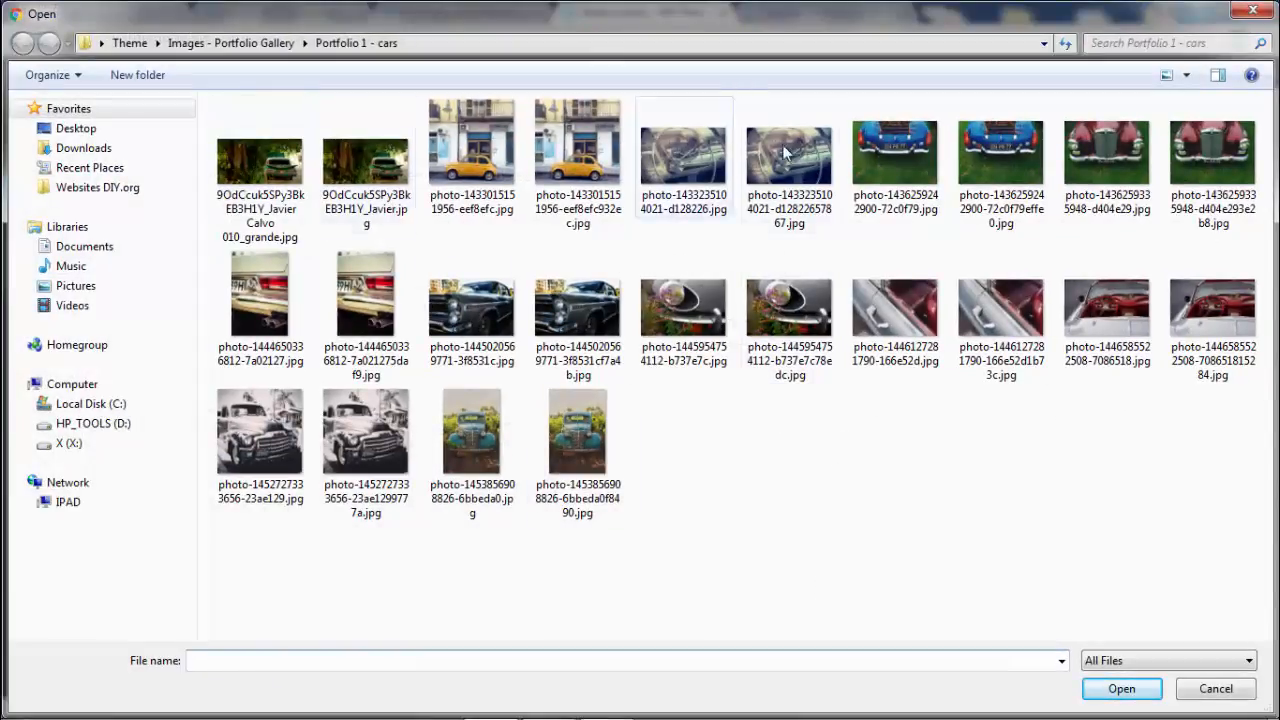
{"action": "left_click", "coordinate": [1105, 160]}
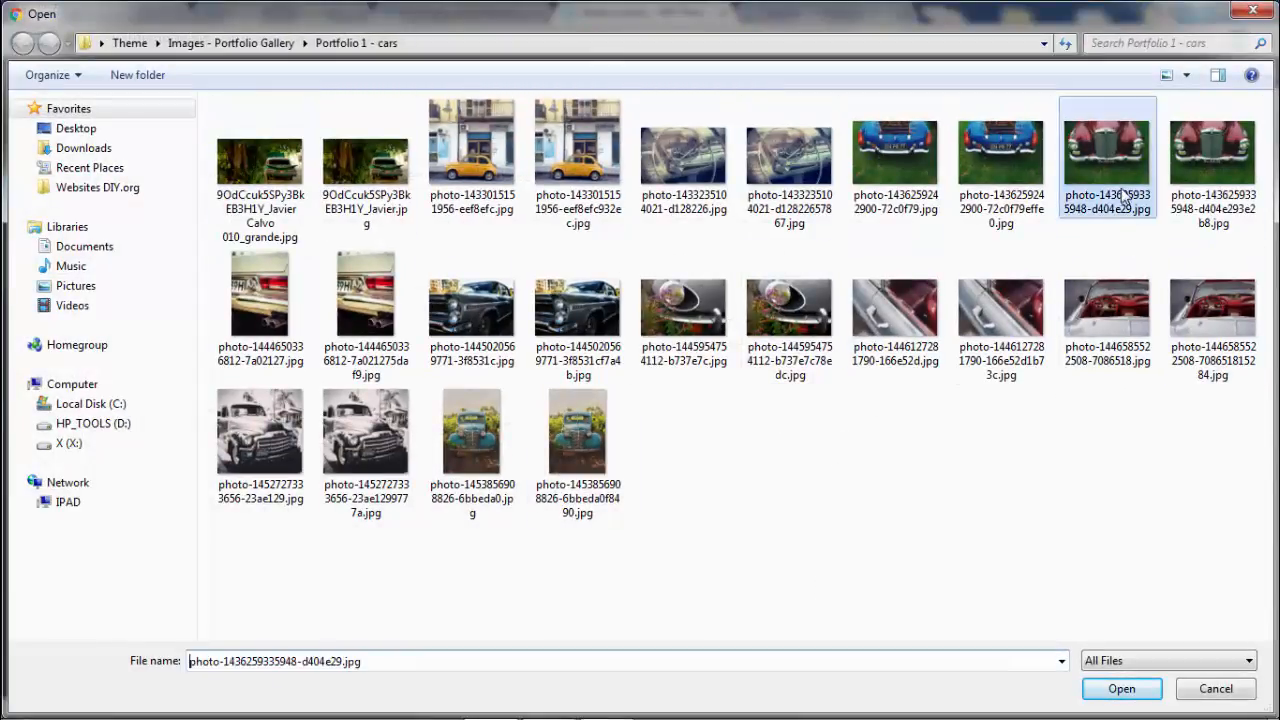
{"action": "left_click", "coordinate": [260, 300], "text": "ctrl"}
{"action": "left_click", "coordinate": [480, 302], "text": "ctrl"}
{"action": "left_click", "coordinate": [731, 352], "text": "ctrl"}
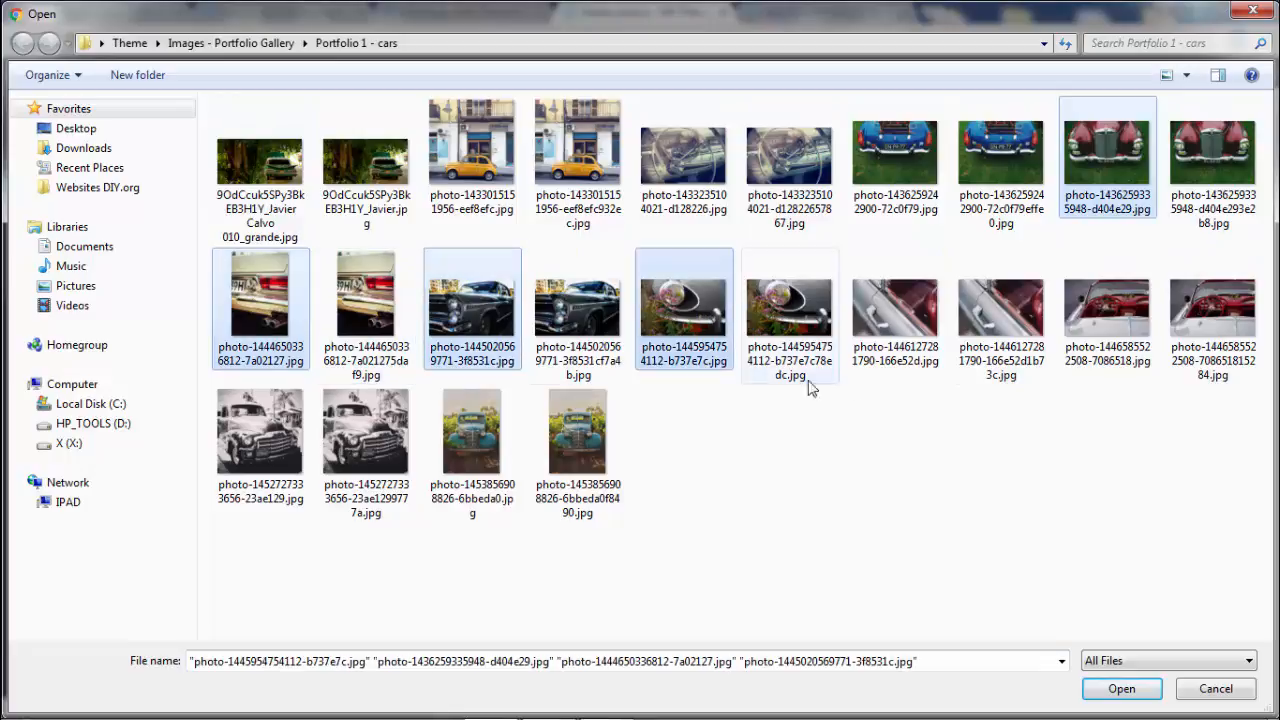
{"action": "left_click", "coordinate": [900, 326], "text": "ctrl"}
{"action": "left_click", "coordinate": [1105, 340], "text": "ctrl"}
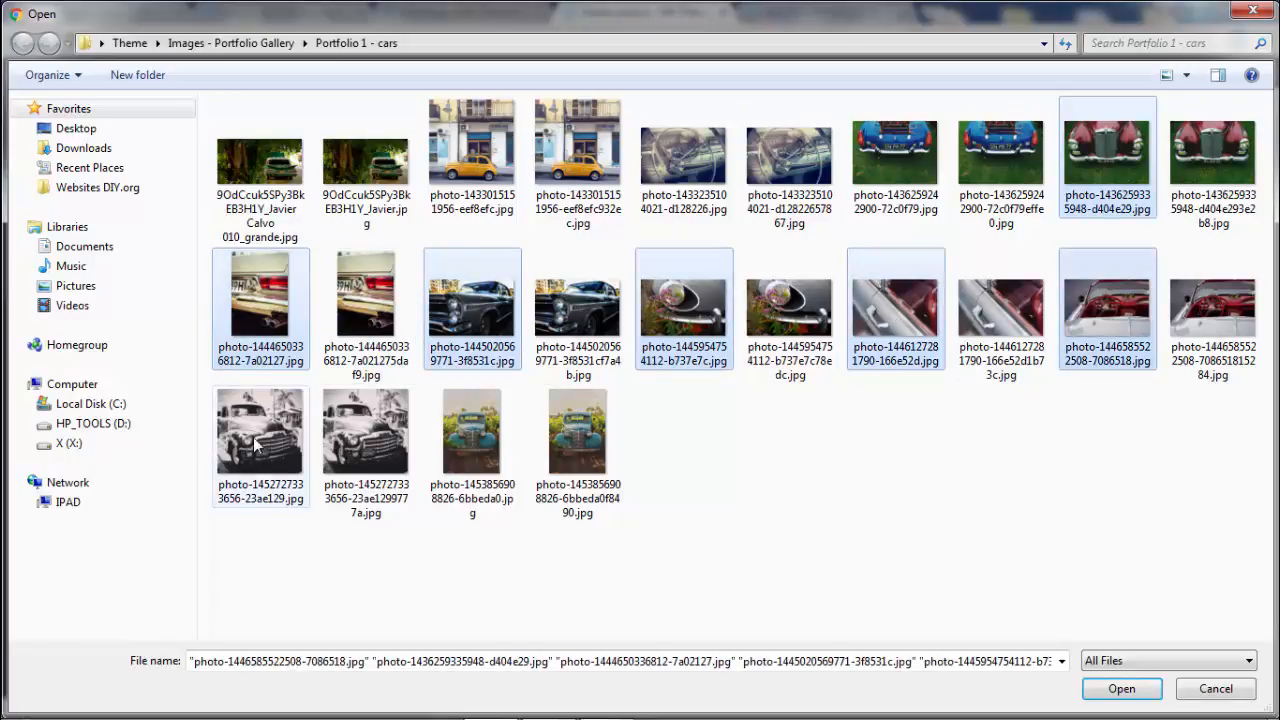
{"action": "left_click", "coordinate": [258, 440], "text": "ctrl"}
{"action": "left_click", "coordinate": [472, 450], "text": "ctrl"}
{"action": "left_click", "coordinate": [1118, 688]}
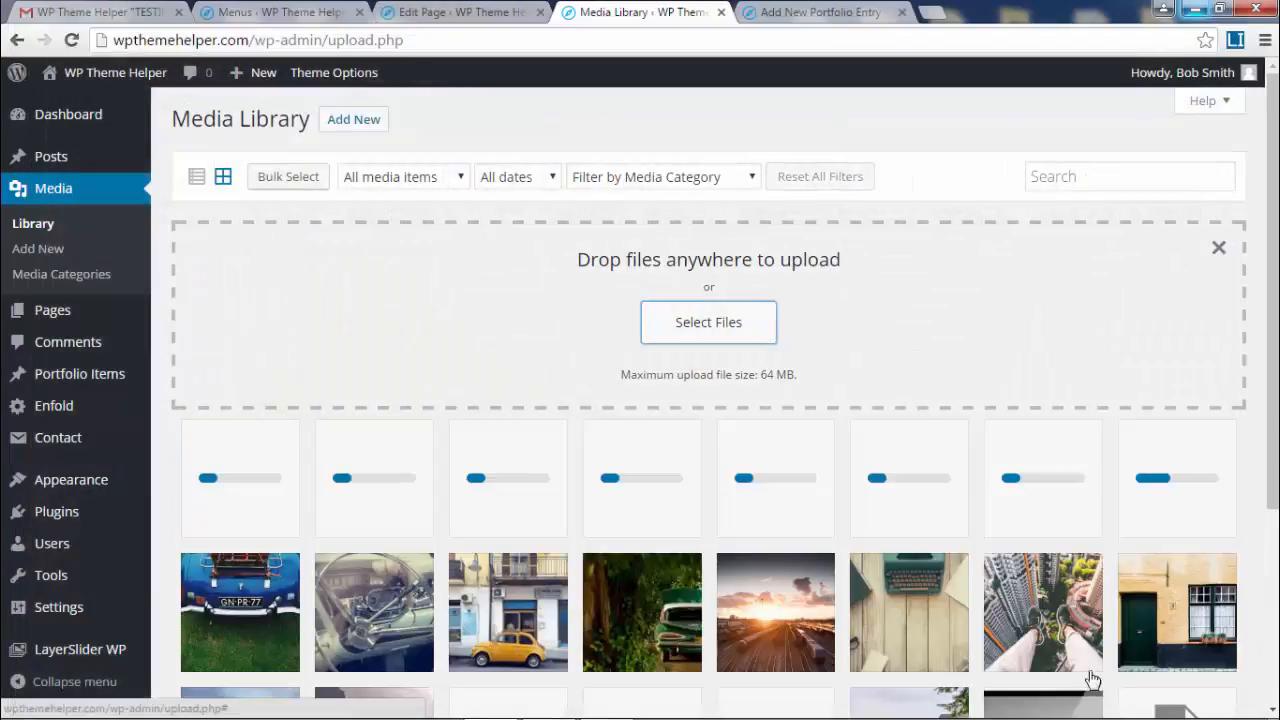
{"action": "scroll", "coordinate": [760, 320], "scroll_direction": "down", "scroll_amount": 2}
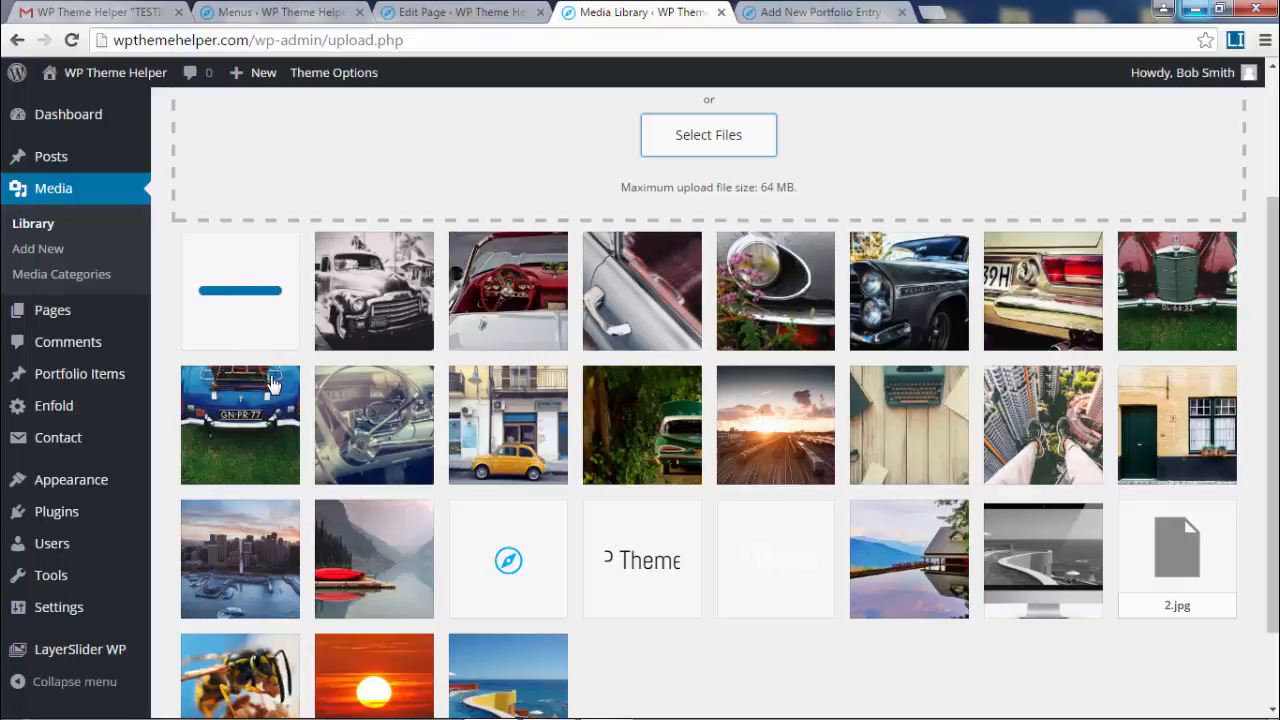
- File the teal truck, black-and-white truck, red convertible and door-handle photos under Portfolio - Cars
{"action": "left_click", "coordinate": [258, 299]}
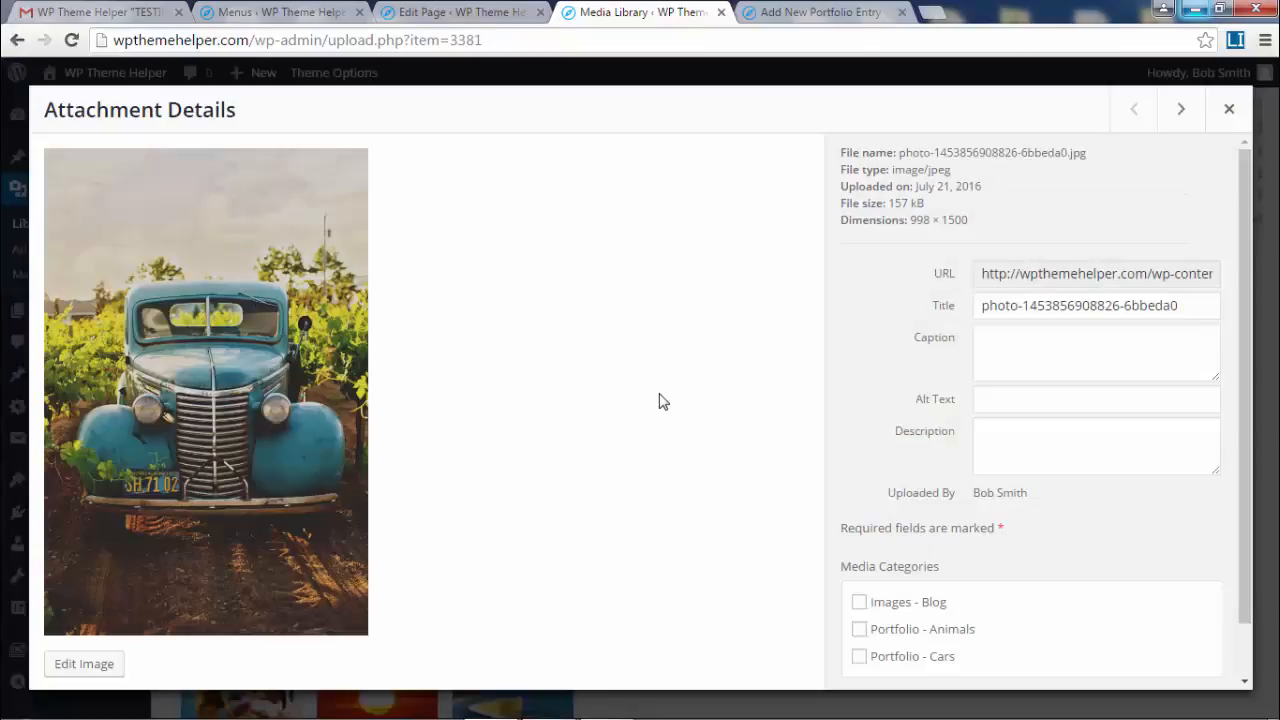
{"action": "left_click", "coordinate": [943, 658]}
{"action": "left_click", "coordinate": [1181, 109]}
{"action": "left_click", "coordinate": [918, 663]}
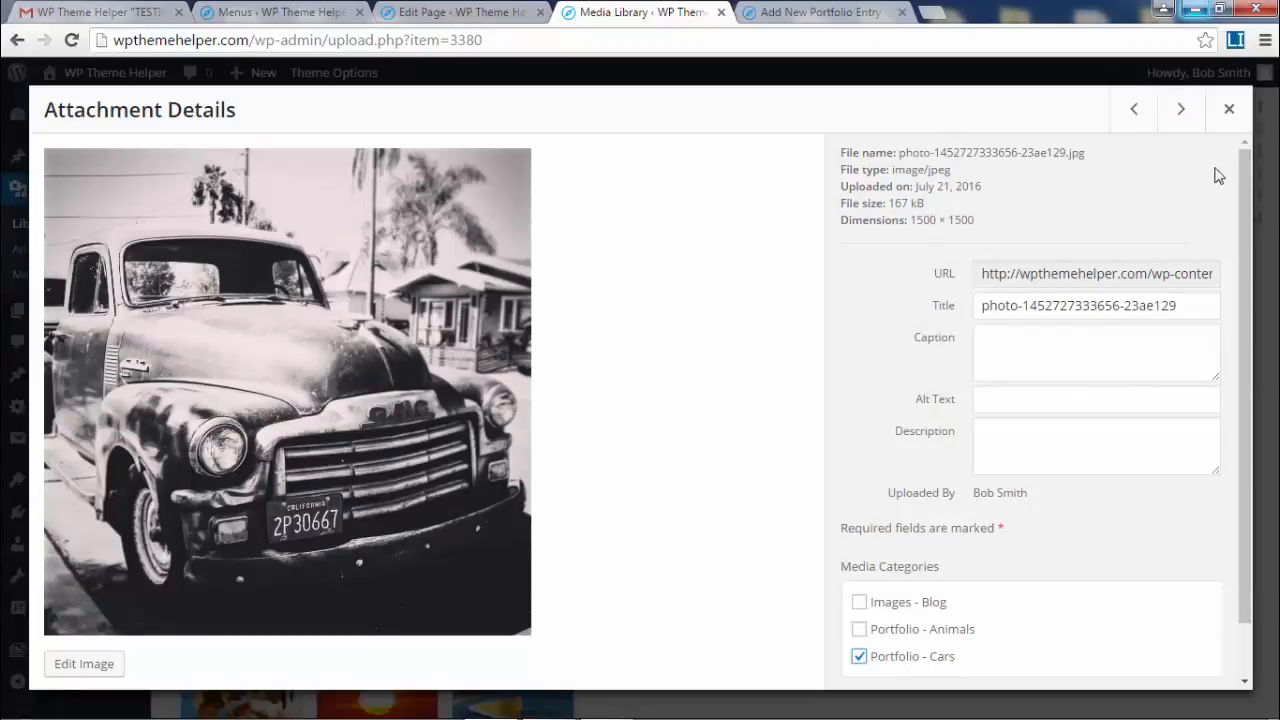
{"action": "left_click", "coordinate": [1190, 113]}
{"action": "left_click", "coordinate": [900, 660]}
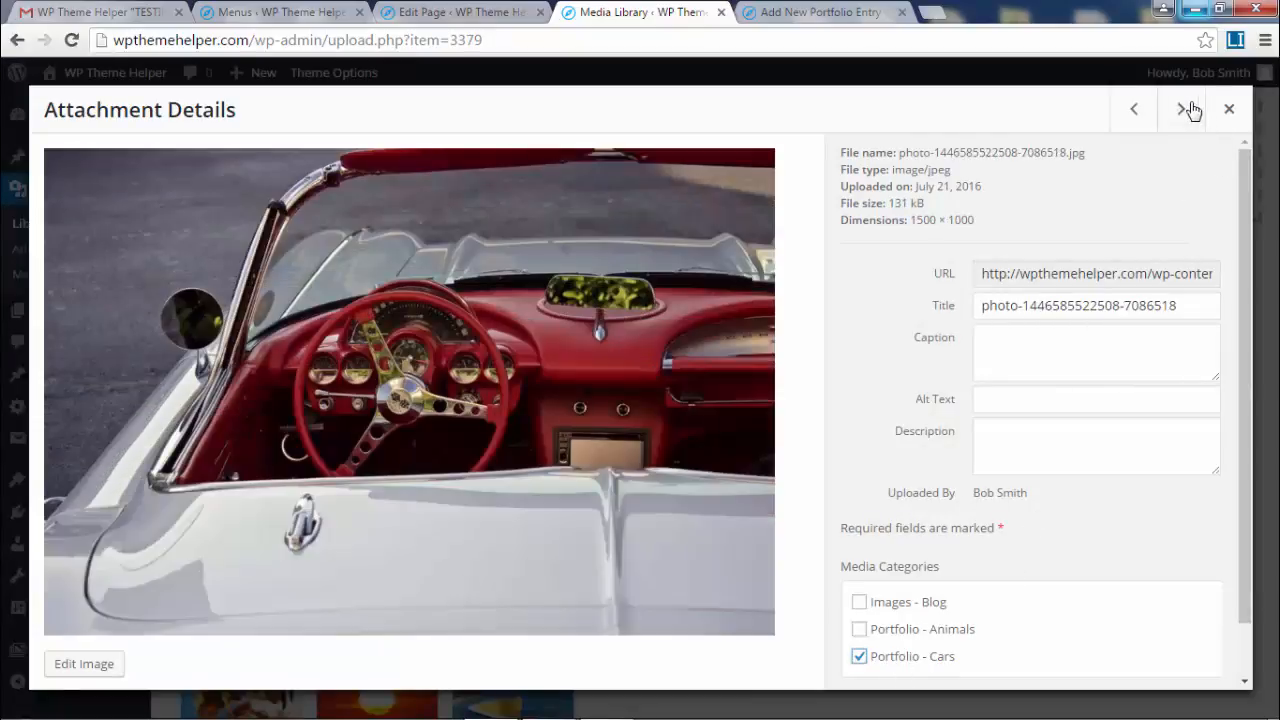
{"action": "left_click", "coordinate": [1181, 109]}
{"action": "left_click", "coordinate": [903, 660]}
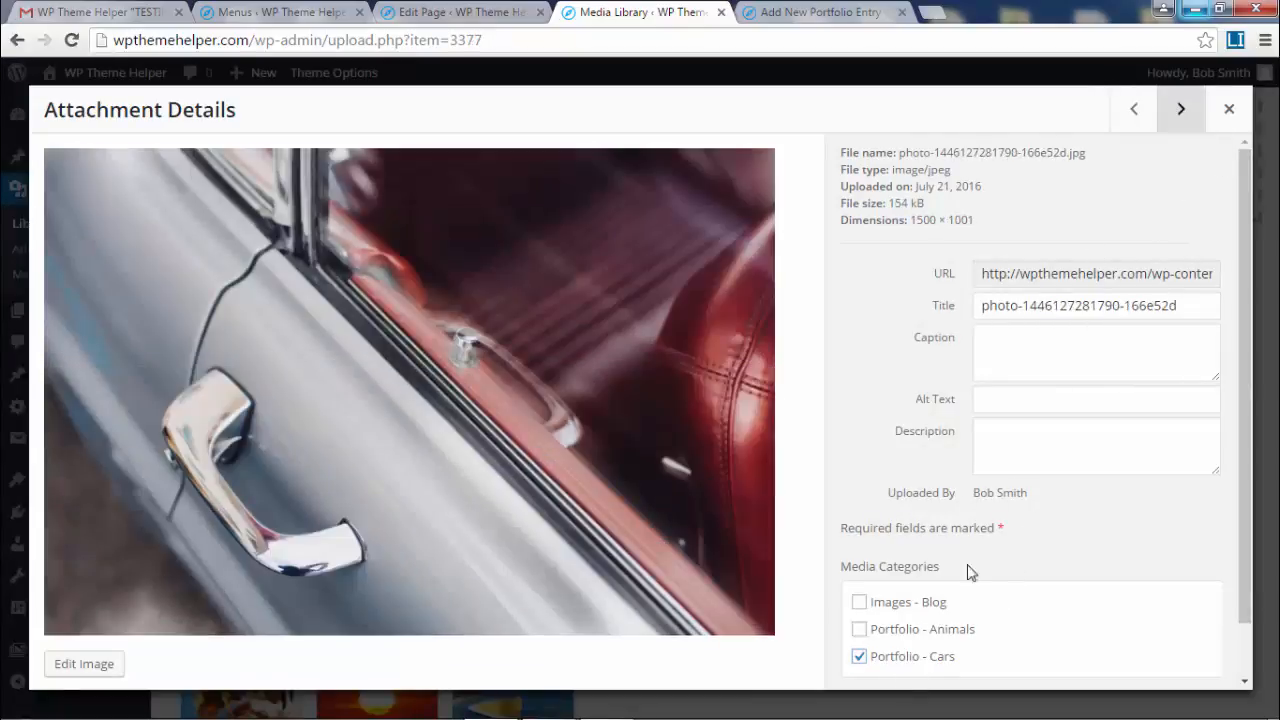
- File the headlight, Pontiac, Mercedes tail and red Mercedes photos under Portfolio - Cars
{"action": "left_click", "coordinate": [1181, 110]}
{"action": "left_click", "coordinate": [897, 660]}
{"action": "left_click", "coordinate": [1198, 121]}
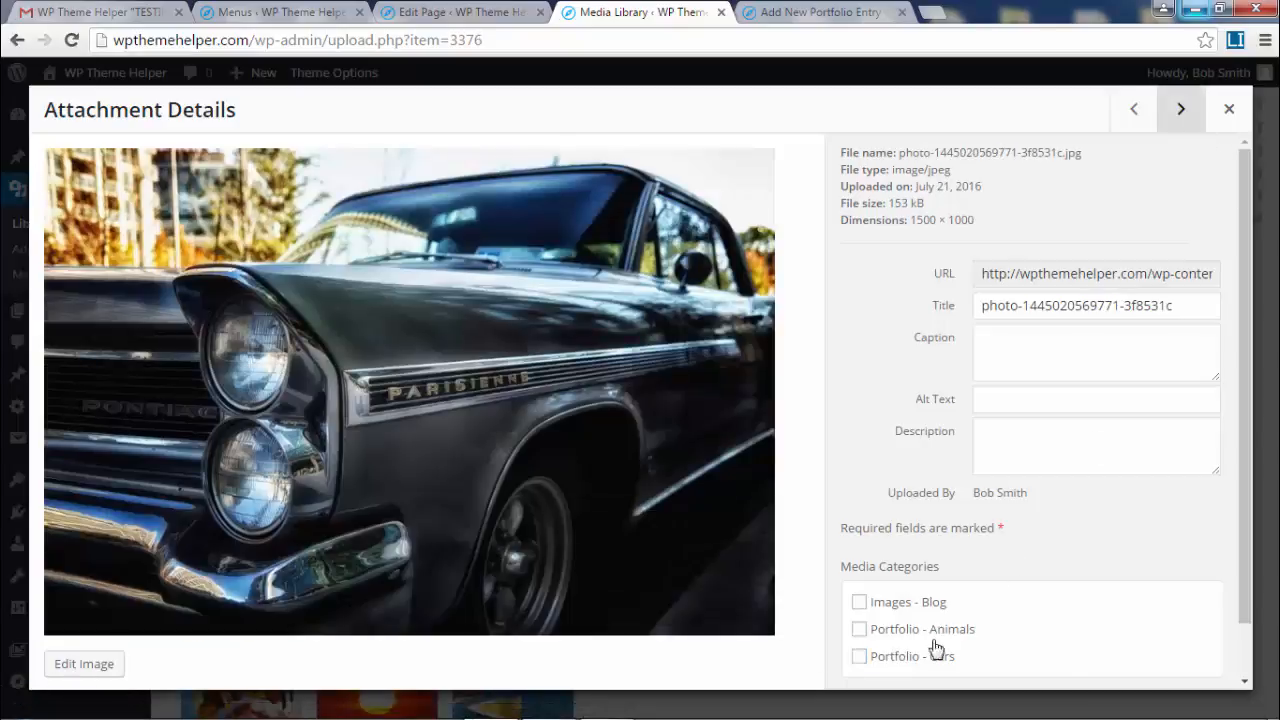
{"action": "left_click", "coordinate": [925, 658]}
{"action": "left_click", "coordinate": [1185, 113]}
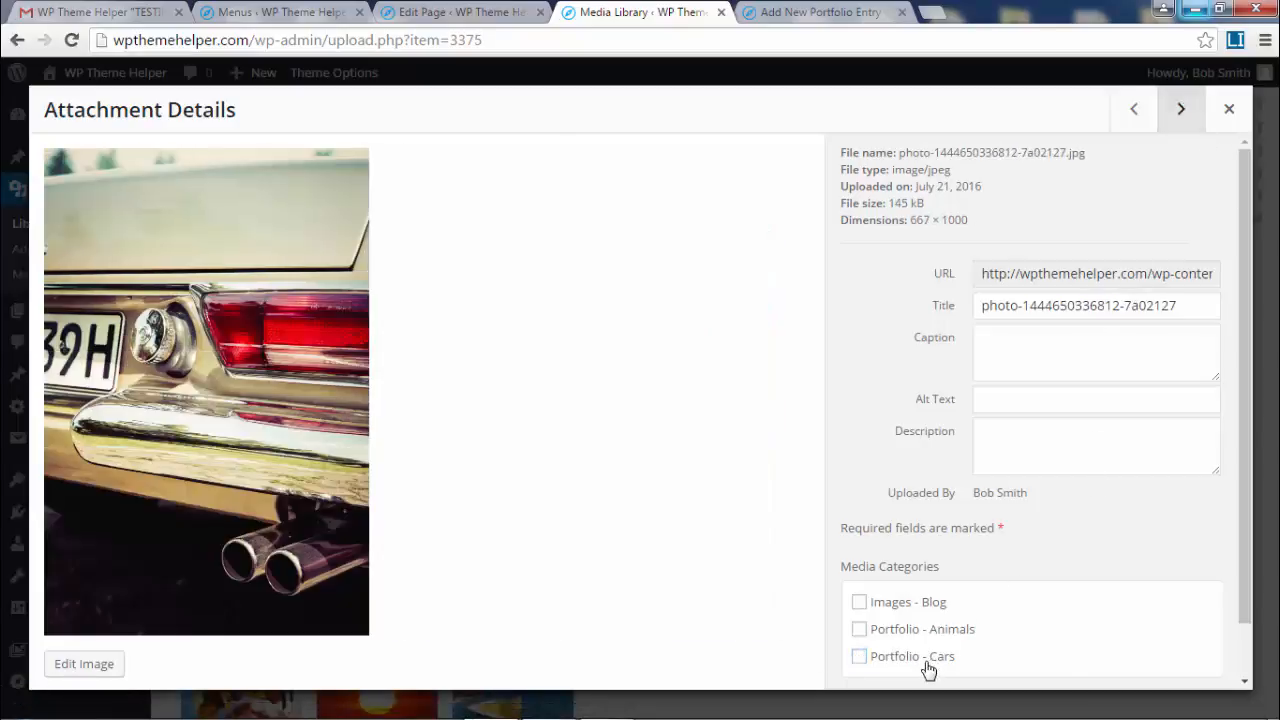
{"action": "left_click", "coordinate": [927, 660]}
{"action": "left_click", "coordinate": [1175, 112]}
{"action": "left_click", "coordinate": [922, 660]}
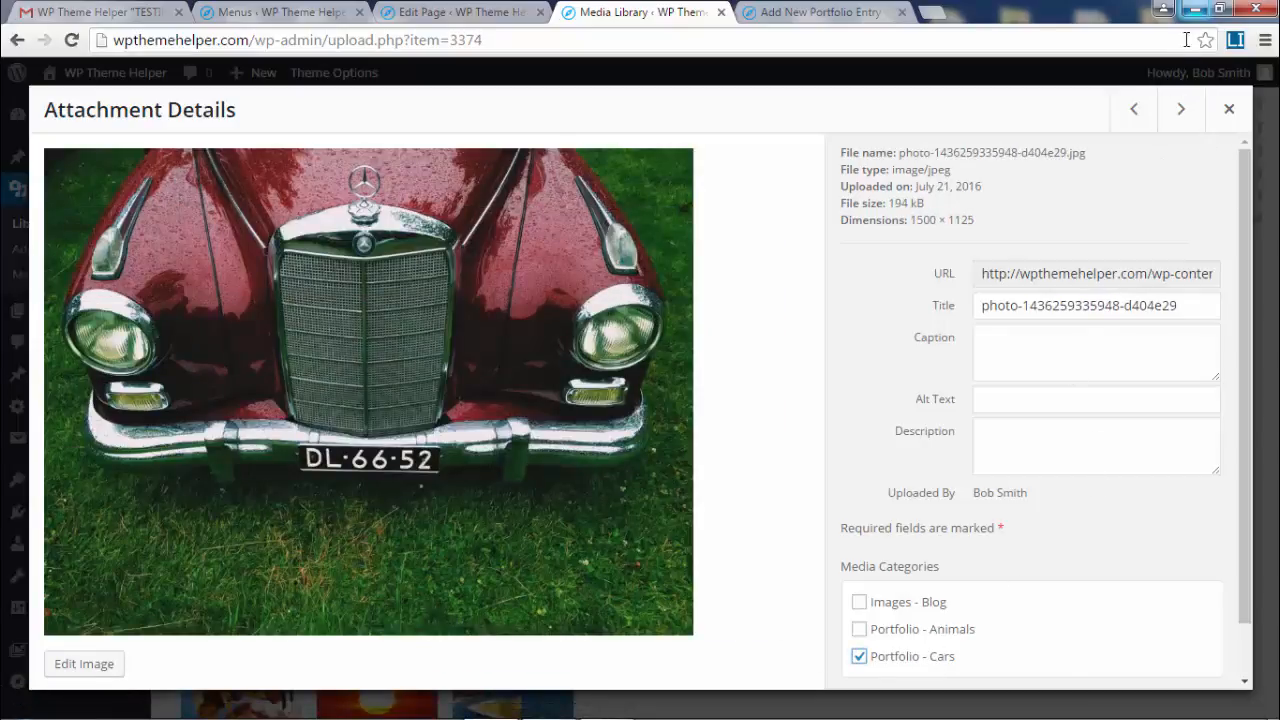
{"action": "left_click", "coordinate": [1181, 110]}
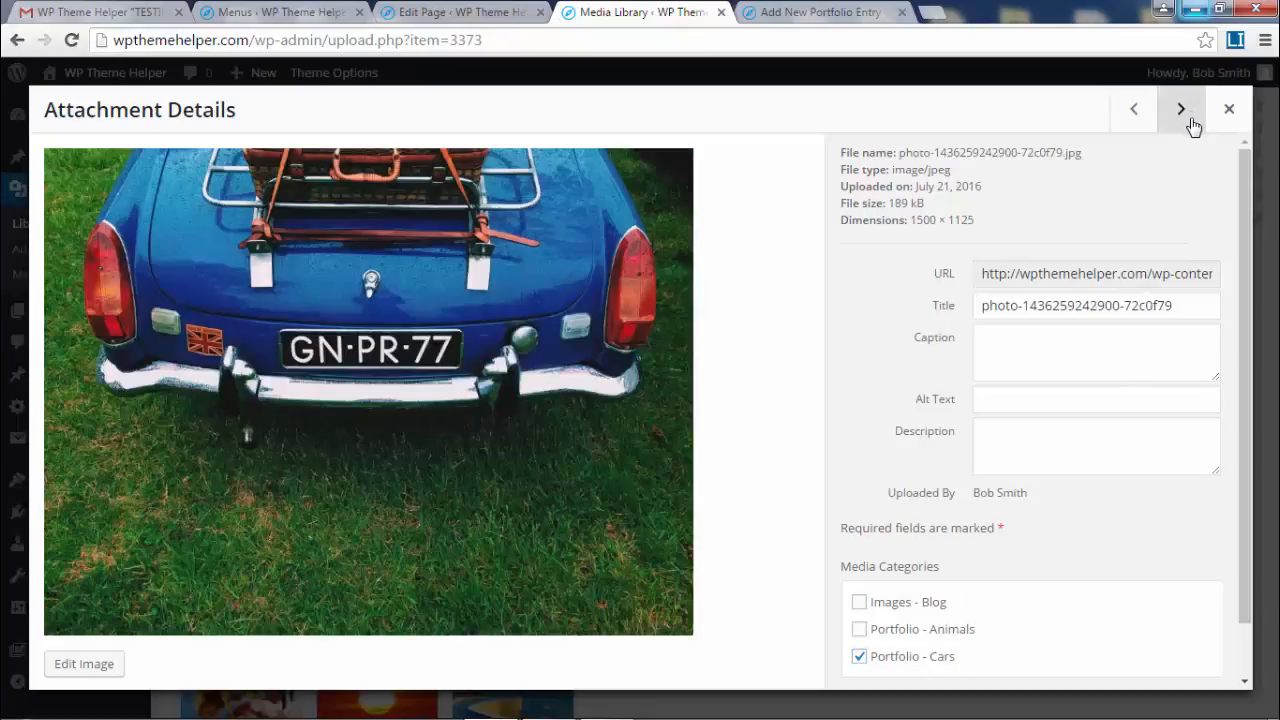
{"action": "left_click", "coordinate": [1190, 120]}
{"action": "left_click", "coordinate": [1229, 109]}
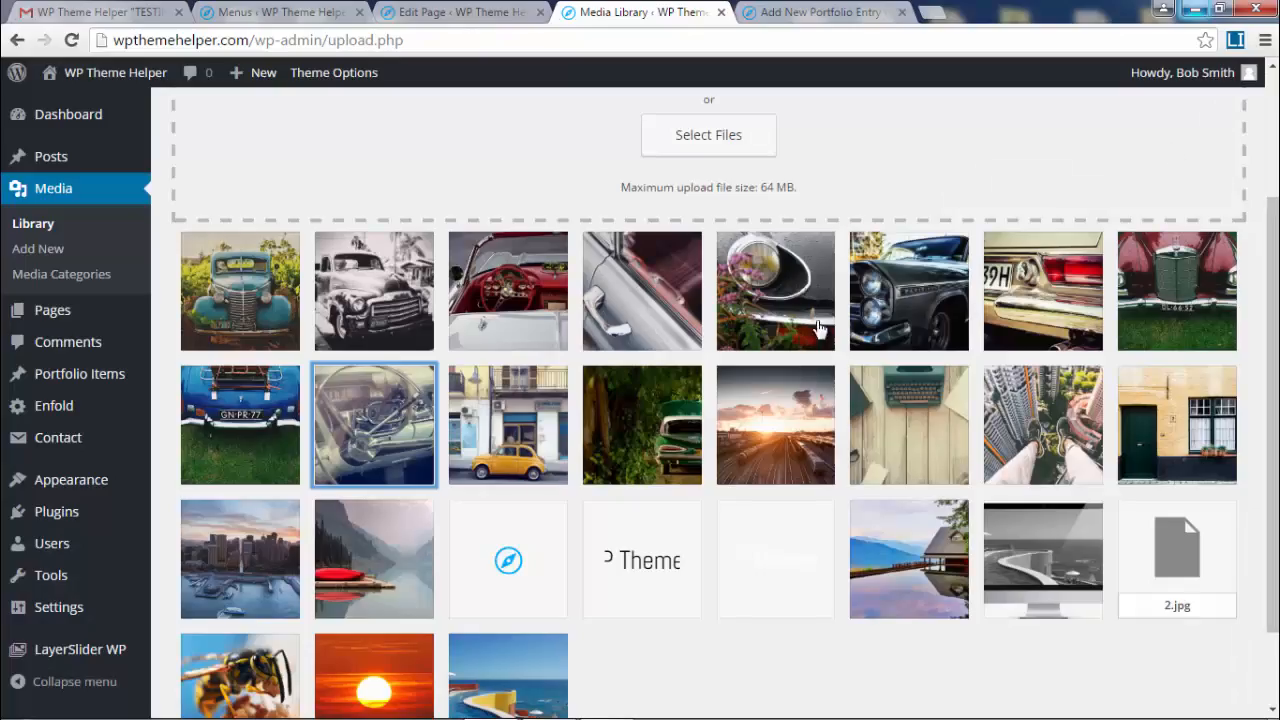
- Start a media upload and browse to Images - Portfolio Gallery > Portfolio 2 - animals
{"action": "left_click", "coordinate": [40, 220]}
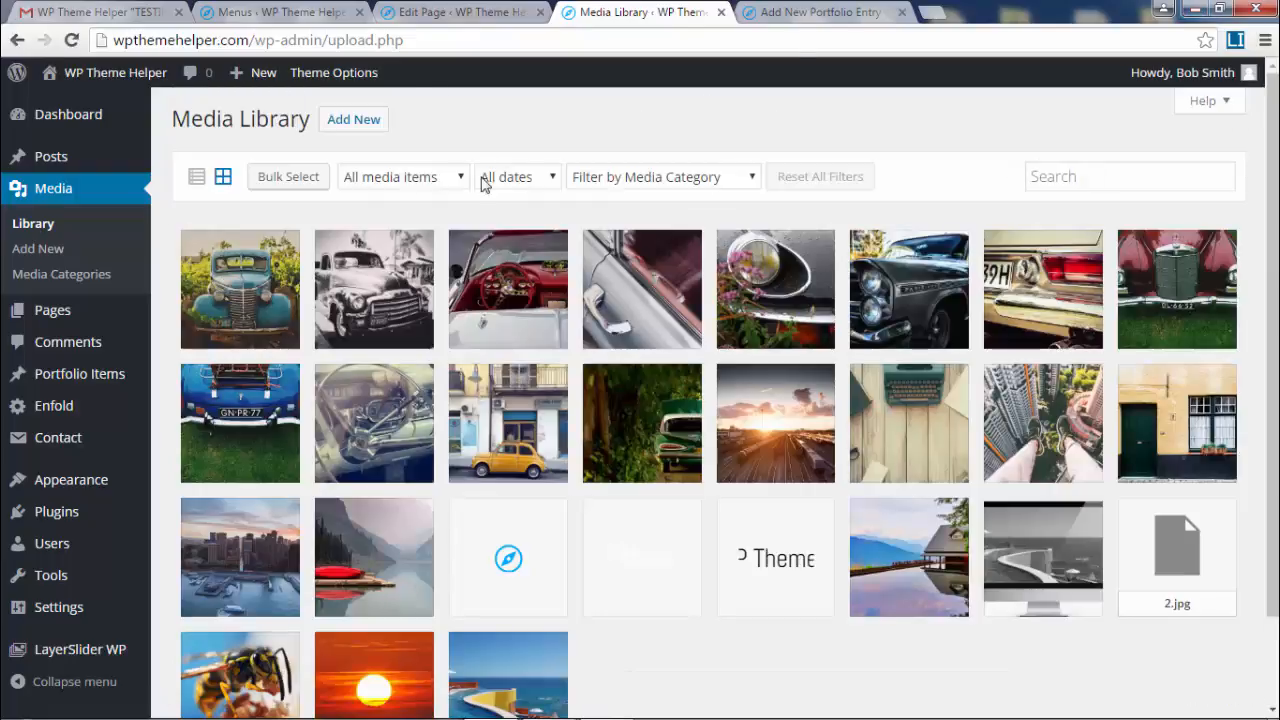
{"action": "left_click", "coordinate": [363, 118]}
{"action": "left_click", "coordinate": [711, 331]}
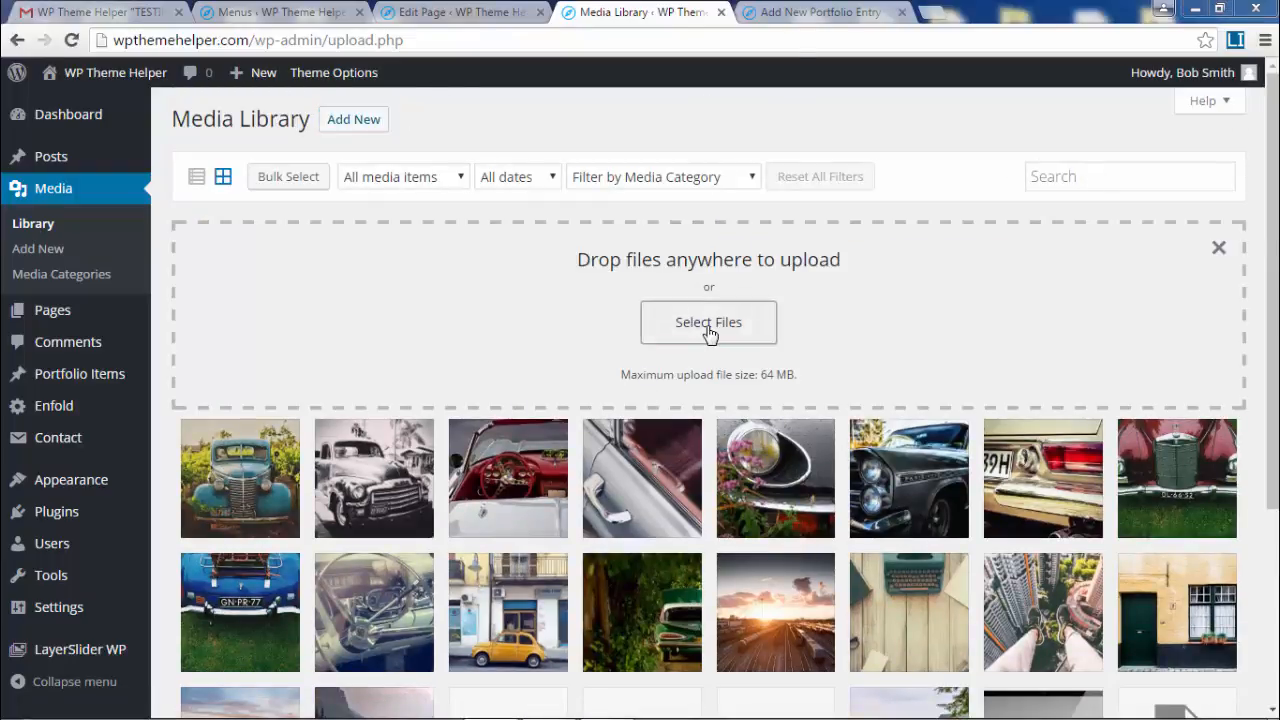
{"action": "left_click", "coordinate": [97, 187]}
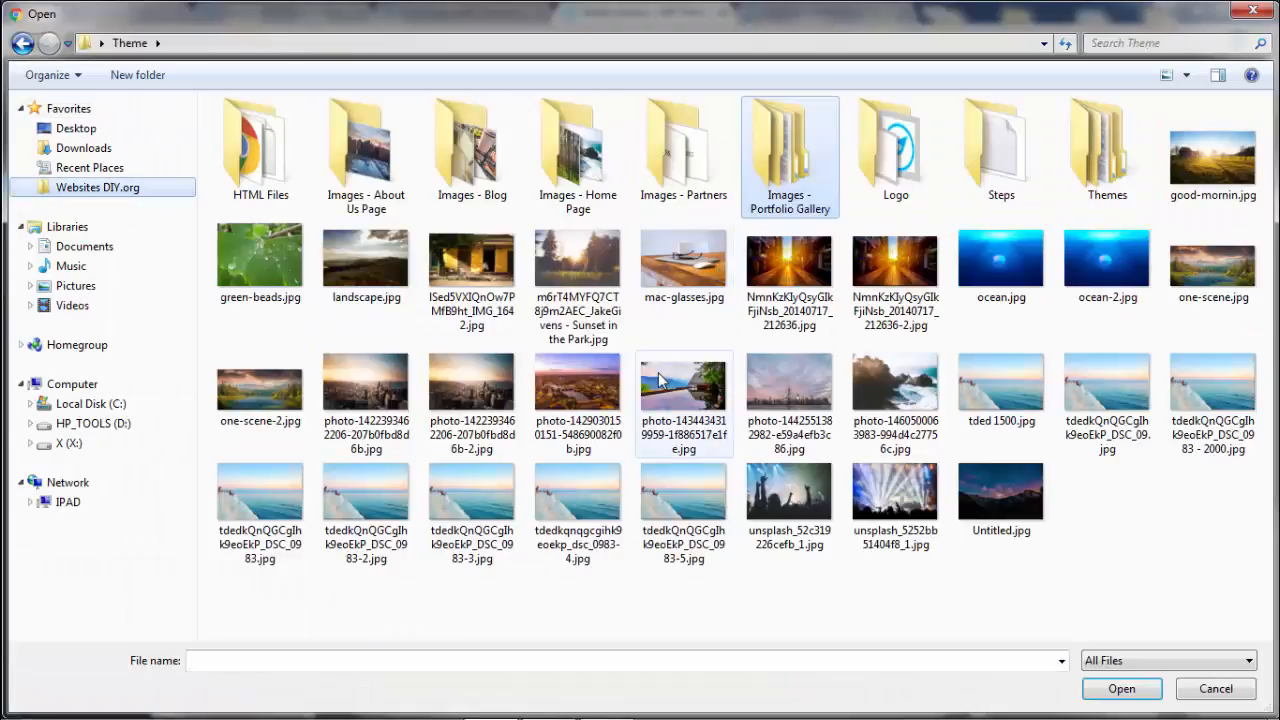
{"action": "double_click", "coordinate": [790, 160]}
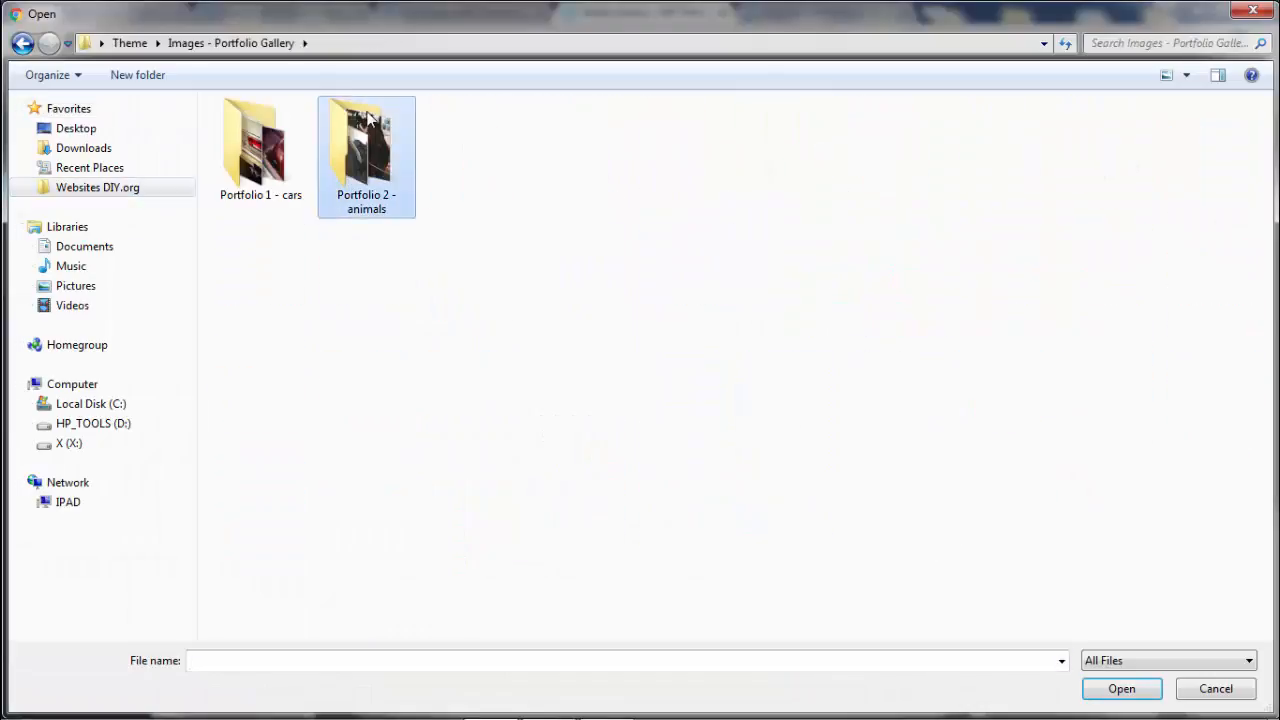
{"action": "double_click", "coordinate": [362, 145]}
- Select the 15 animal photos, from the tiger cub to the tiger, and upload them
{"action": "left_click", "coordinate": [260, 150]}
{"action": "left_click", "coordinate": [477, 165], "text": "ctrl"}
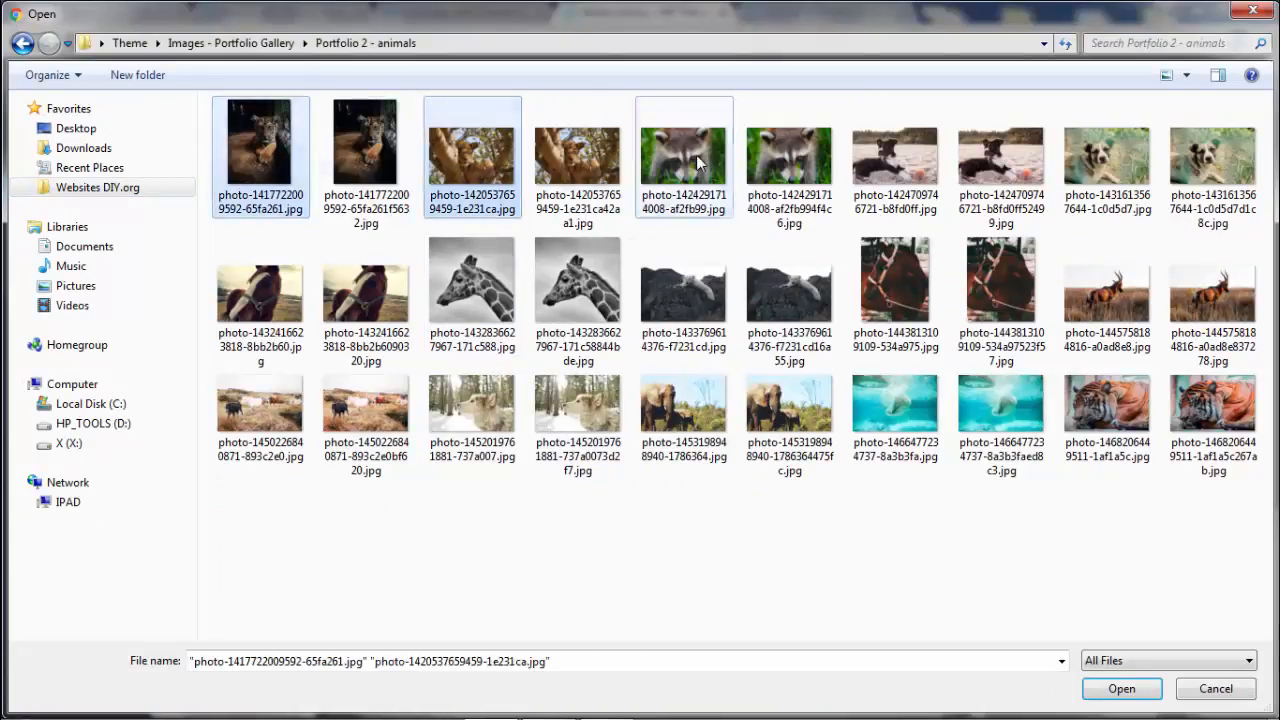
{"action": "left_click", "coordinate": [683, 160], "text": "ctrl"}
{"action": "left_click", "coordinate": [895, 160], "text": "ctrl"}
{"action": "left_click", "coordinate": [1107, 160], "text": "ctrl"}
{"action": "left_click", "coordinate": [260, 295], "text": "ctrl"}
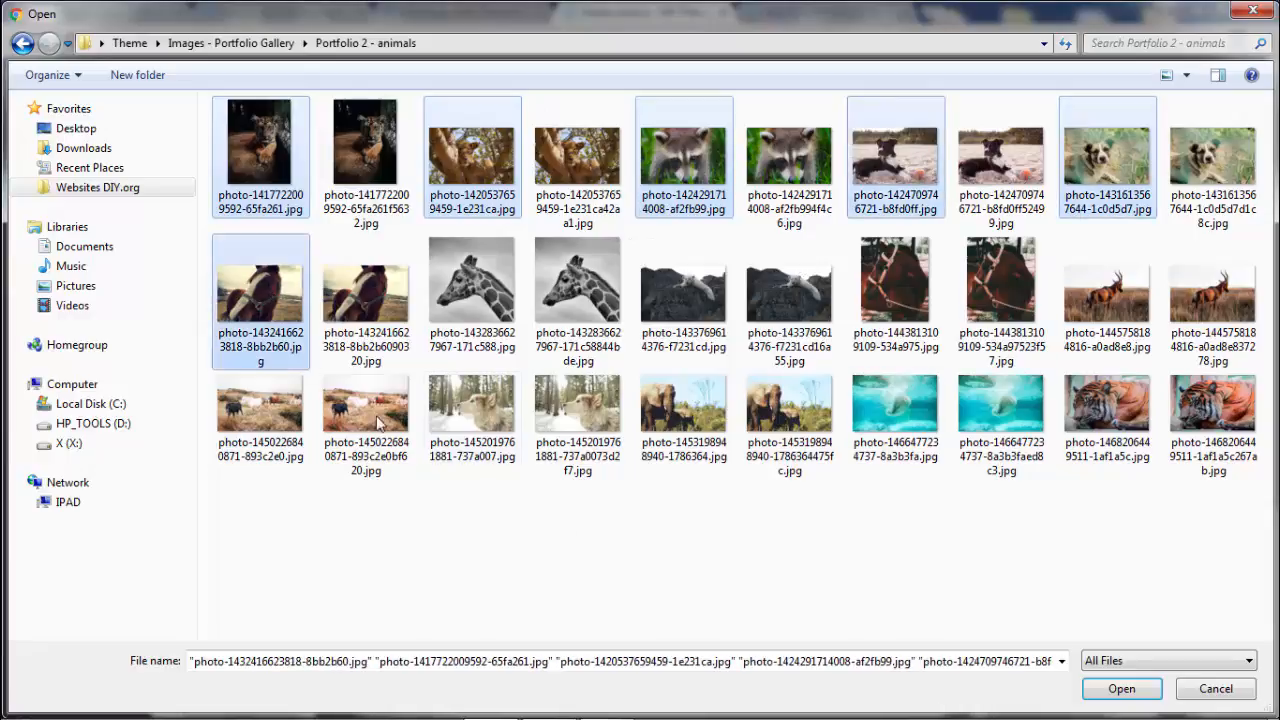
{"action": "left_click", "coordinate": [472, 290], "text": "ctrl"}
{"action": "left_click", "coordinate": [683, 295], "text": "ctrl"}
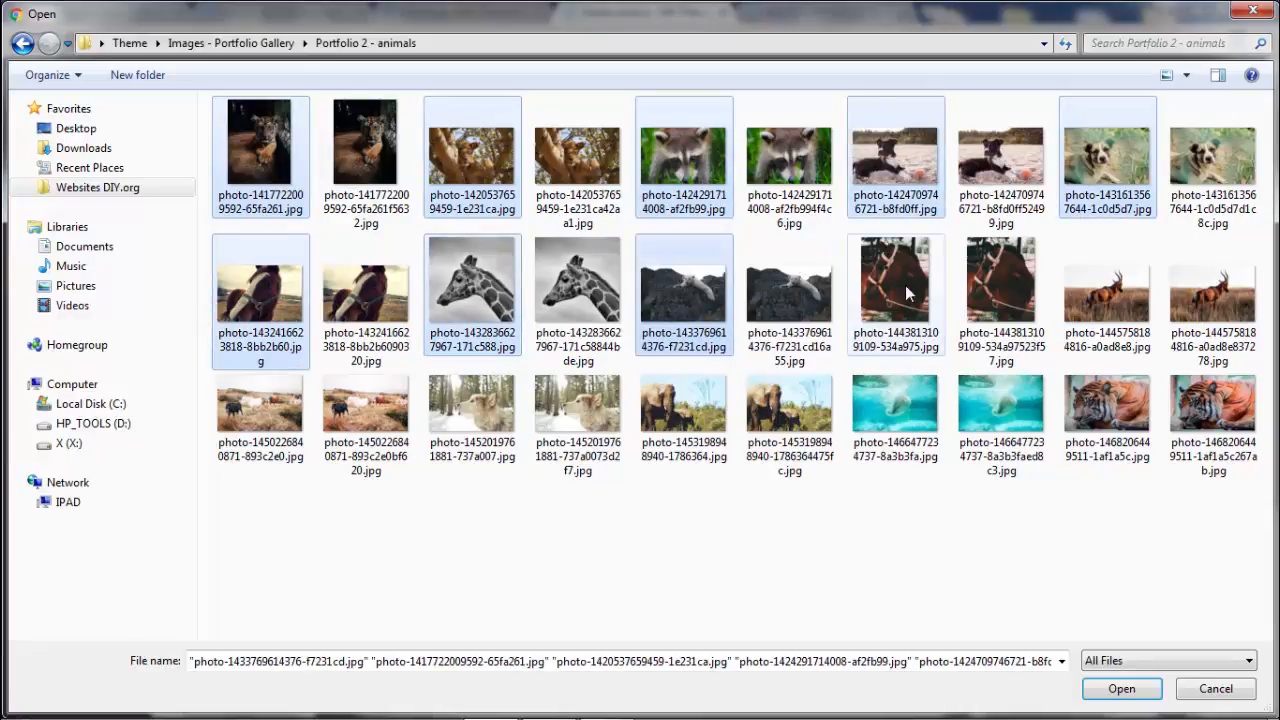
{"action": "left_click", "coordinate": [895, 290], "text": "ctrl"}
{"action": "left_click", "coordinate": [1107, 295], "text": "ctrl"}
{"action": "left_click", "coordinate": [260, 405], "text": "ctrl"}
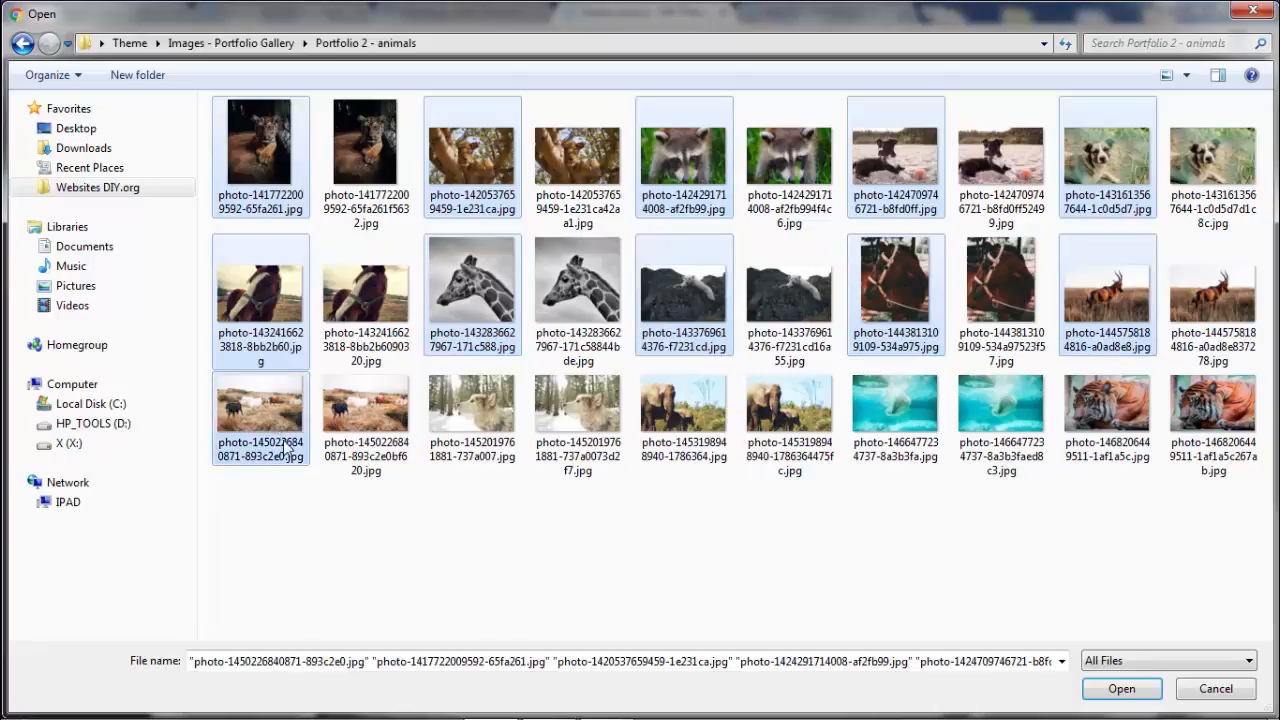
{"action": "left_click", "coordinate": [472, 405], "text": "ctrl"}
{"action": "left_click", "coordinate": [683, 405], "text": "ctrl"}
{"action": "left_click", "coordinate": [900, 412], "text": "ctrl"}
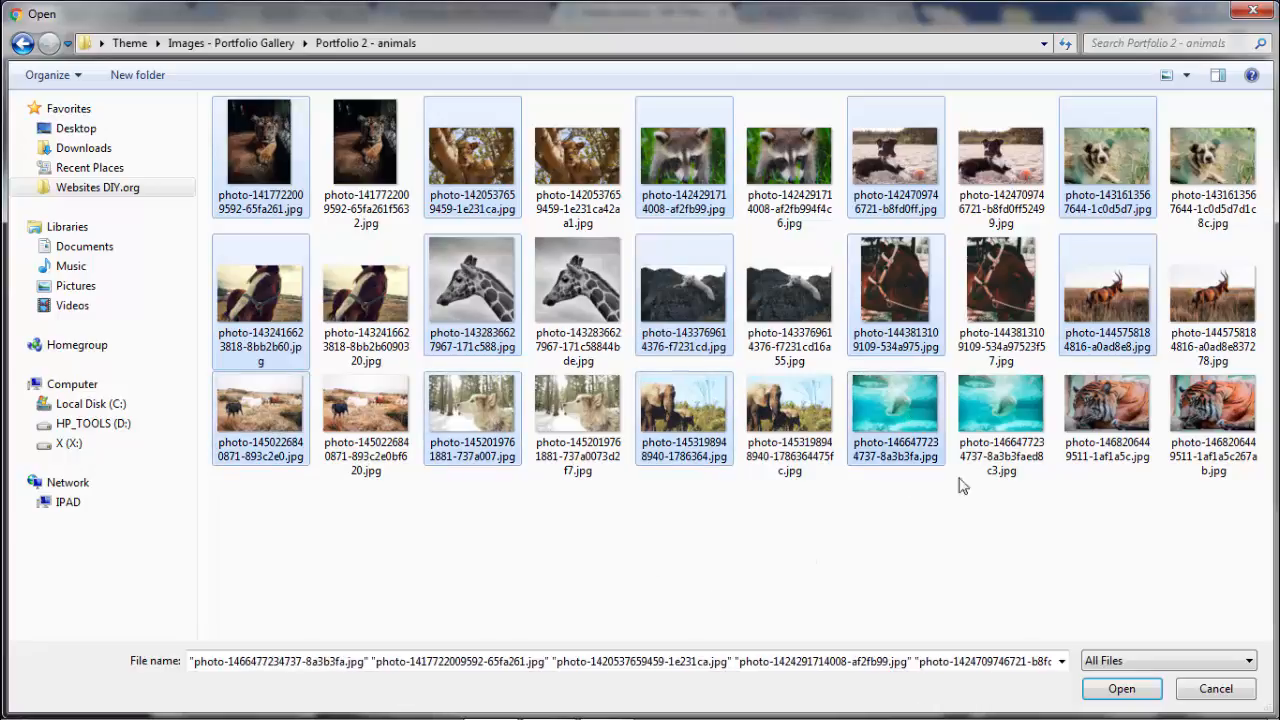
{"action": "left_click", "coordinate": [1107, 405], "text": "ctrl"}
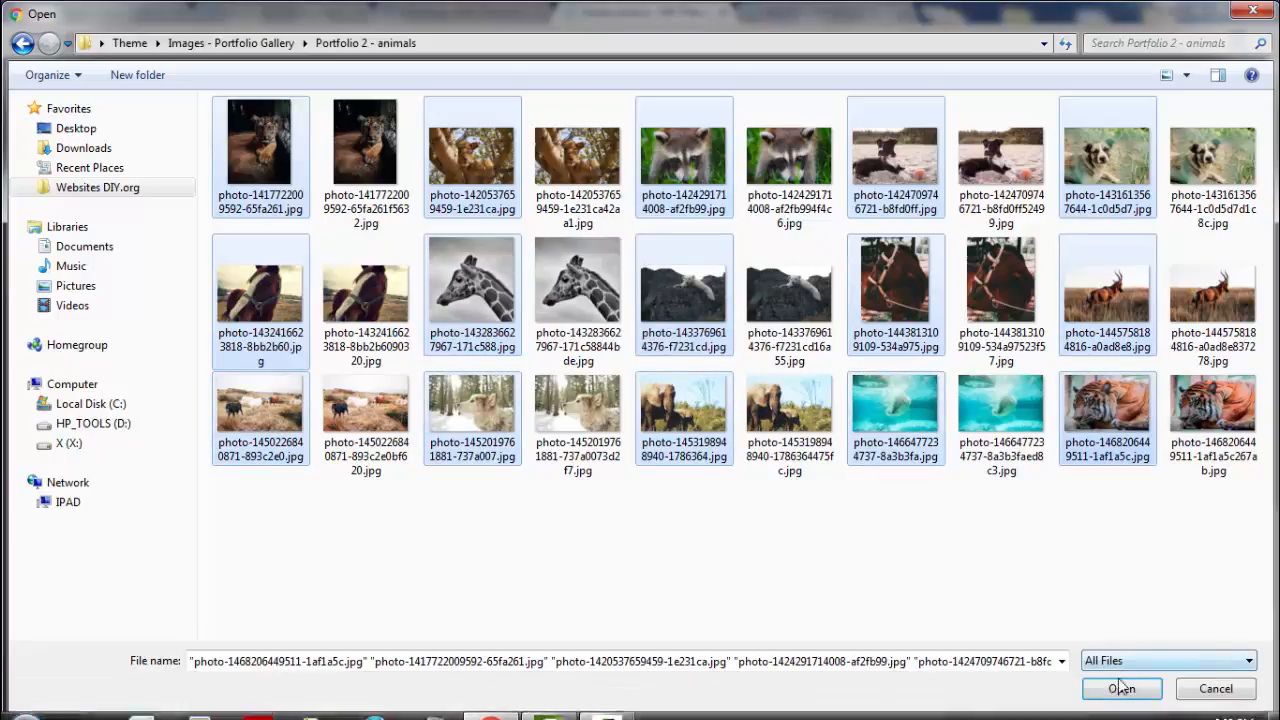
{"action": "left_click", "coordinate": [1125, 690]}
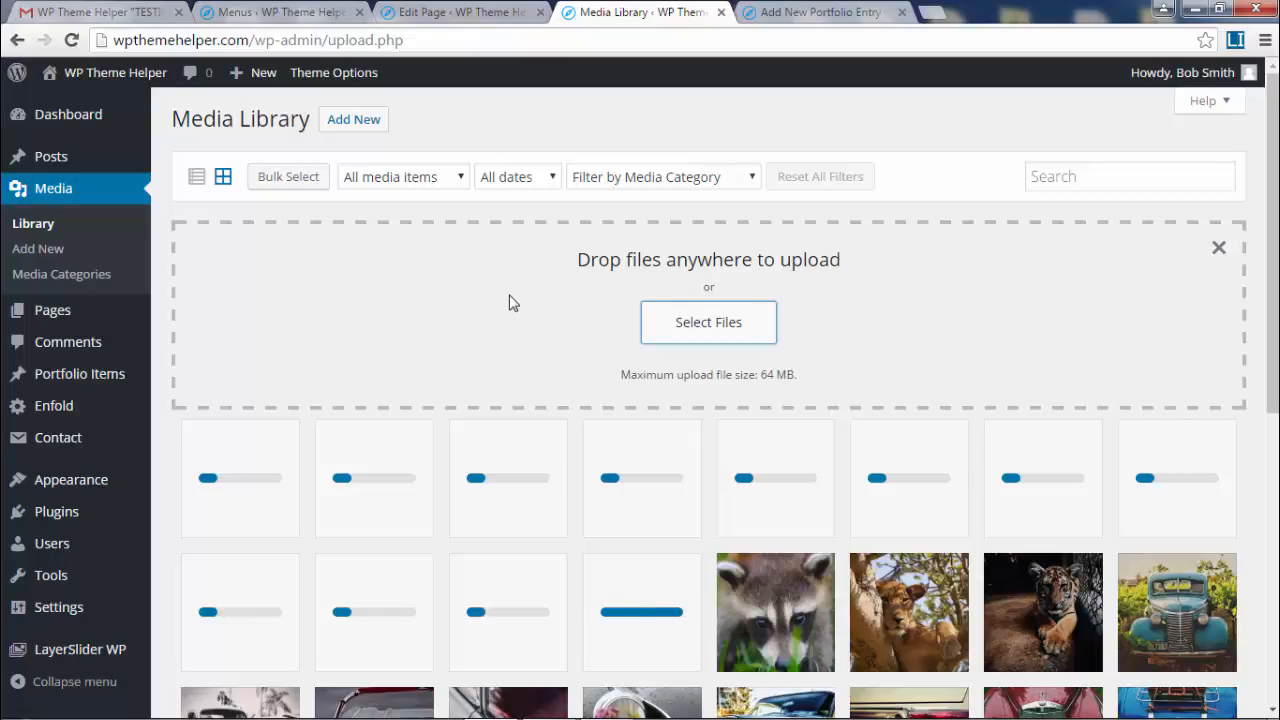
{"action": "scroll", "coordinate": [445, 487], "scroll_direction": "down", "scroll_amount": 3}
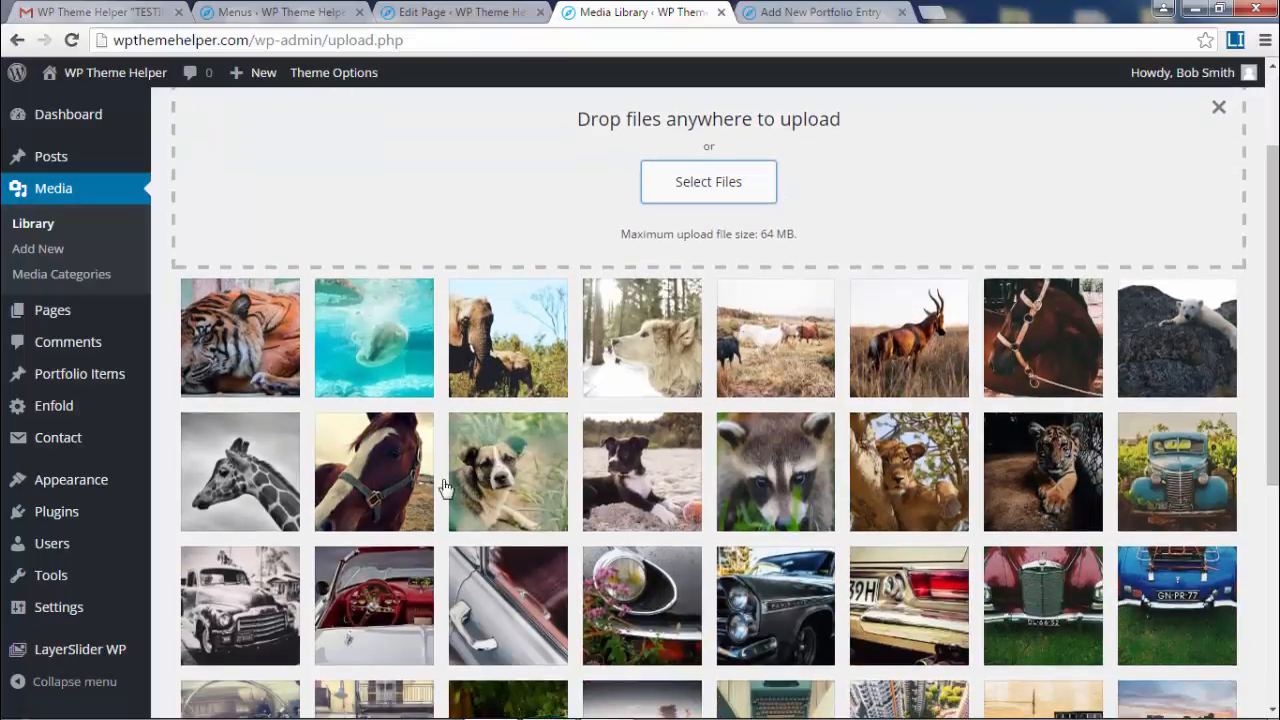
- File the elephant, dog, horses, antelope, bridled horse, polar bear and giraffe photos under Portfolio - Animals
{"action": "left_click", "coordinate": [257, 329]}
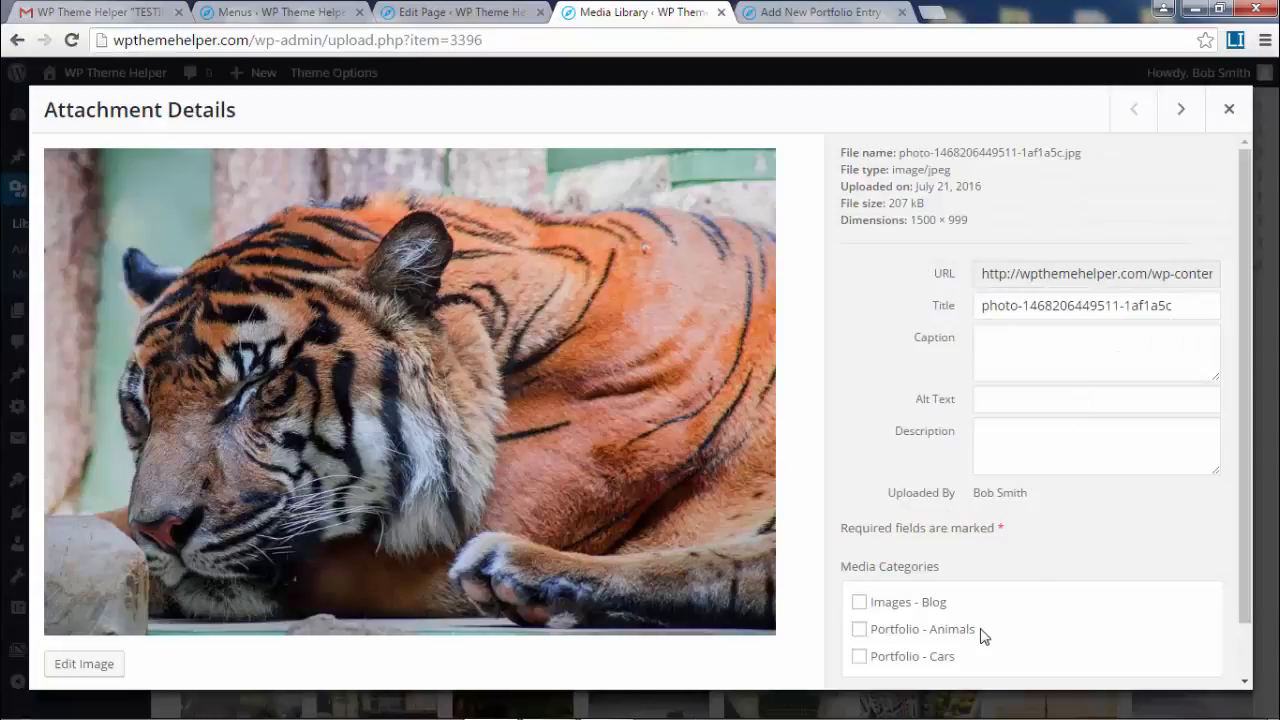
{"action": "left_click", "coordinate": [1180, 110]}
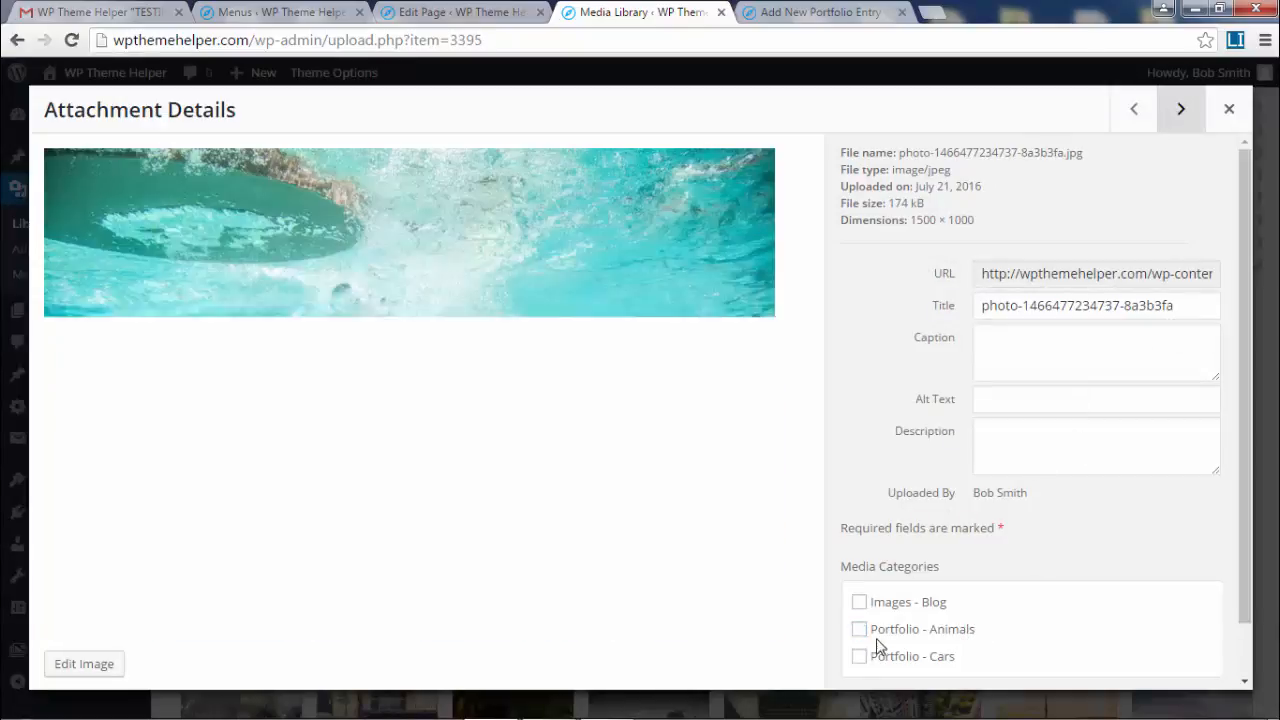
{"action": "left_click", "coordinate": [1181, 110]}
{"action": "left_click", "coordinate": [951, 630]}
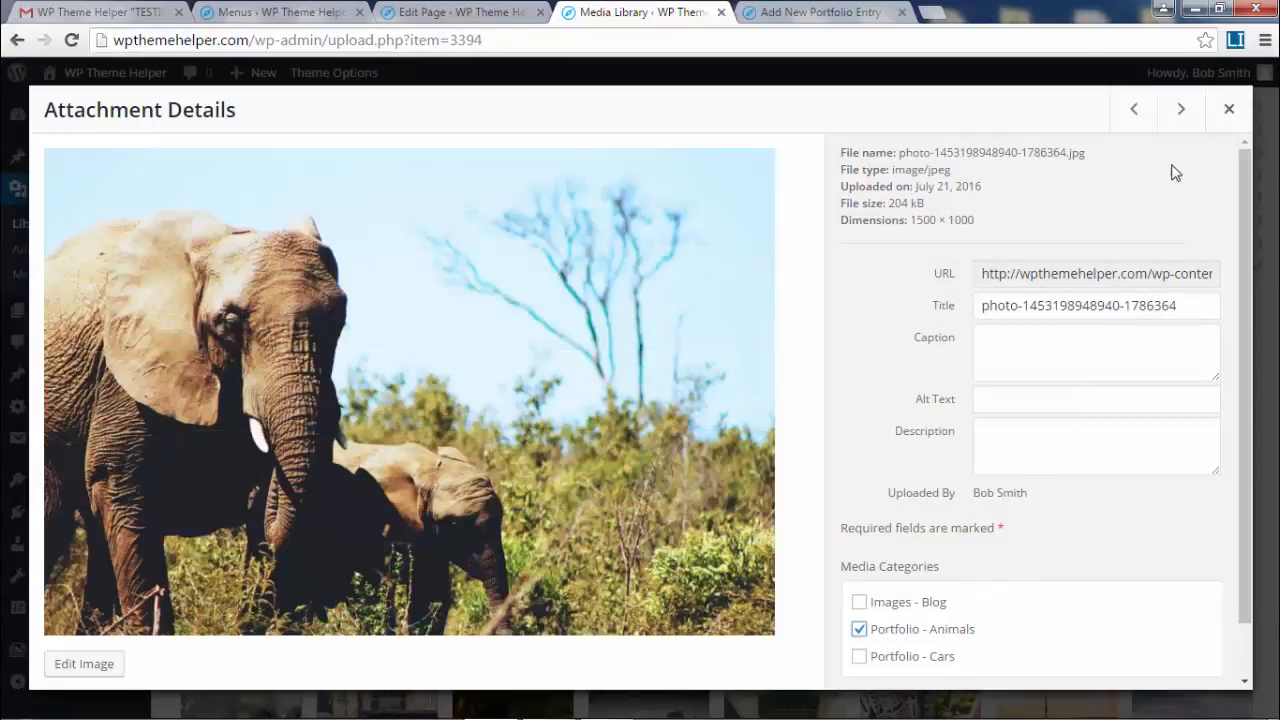
{"action": "left_click", "coordinate": [1181, 110]}
{"action": "left_click", "coordinate": [963, 630]}
{"action": "left_click", "coordinate": [1181, 110]}
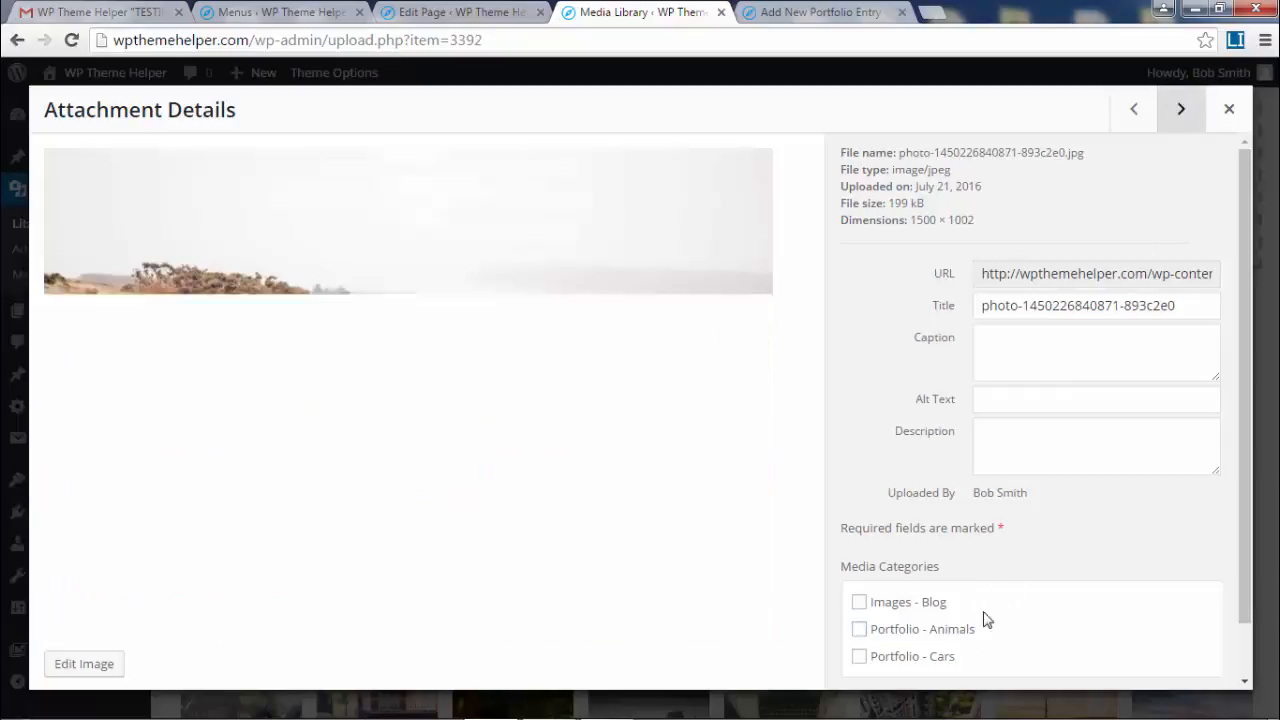
{"action": "left_click", "coordinate": [944, 630]}
{"action": "left_click", "coordinate": [1181, 130]}
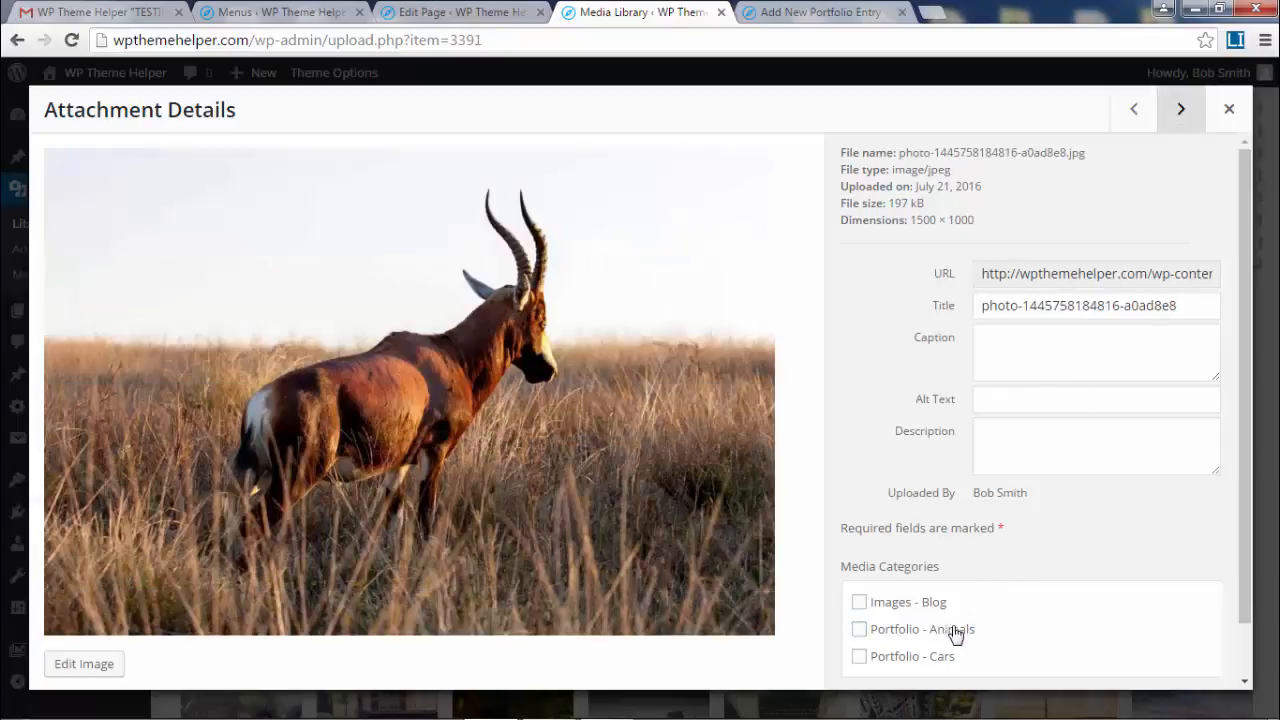
{"action": "left_click", "coordinate": [954, 630]}
{"action": "left_click", "coordinate": [1178, 112]}
{"action": "left_click", "coordinate": [946, 630]}
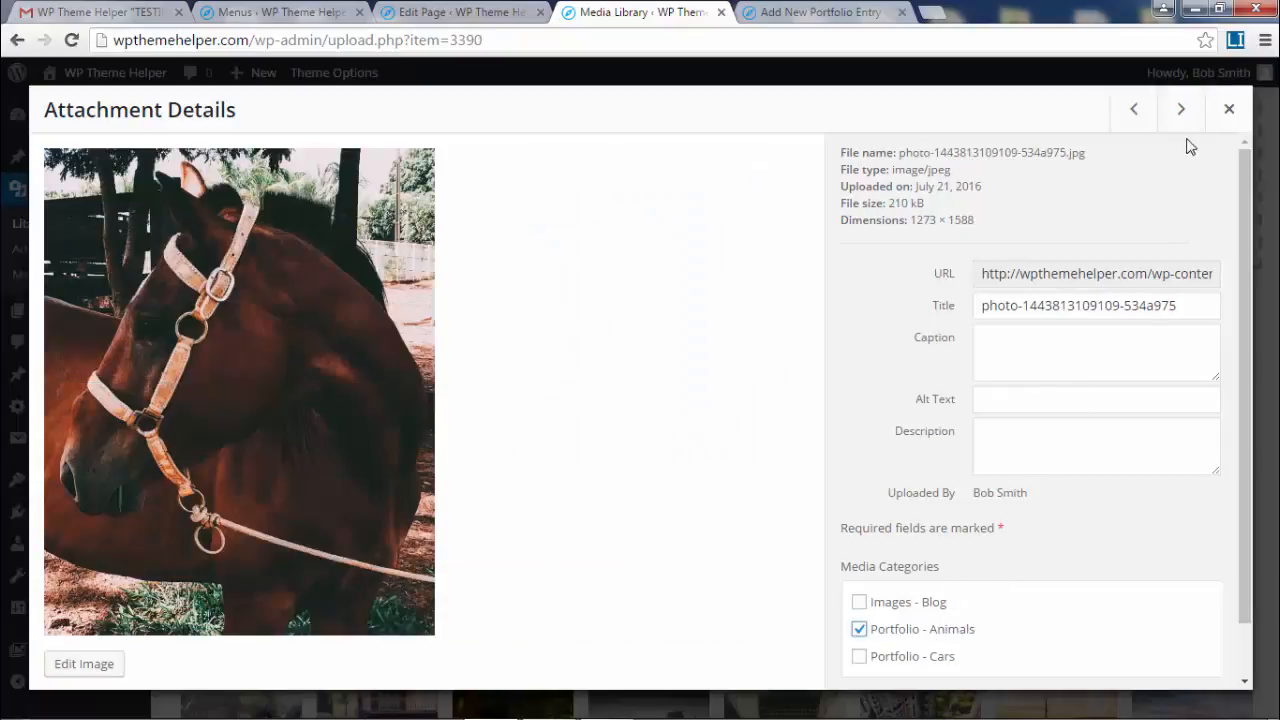
{"action": "left_click", "coordinate": [1181, 110]}
{"action": "left_click", "coordinate": [963, 630]}
{"action": "left_click", "coordinate": [1181, 110]}
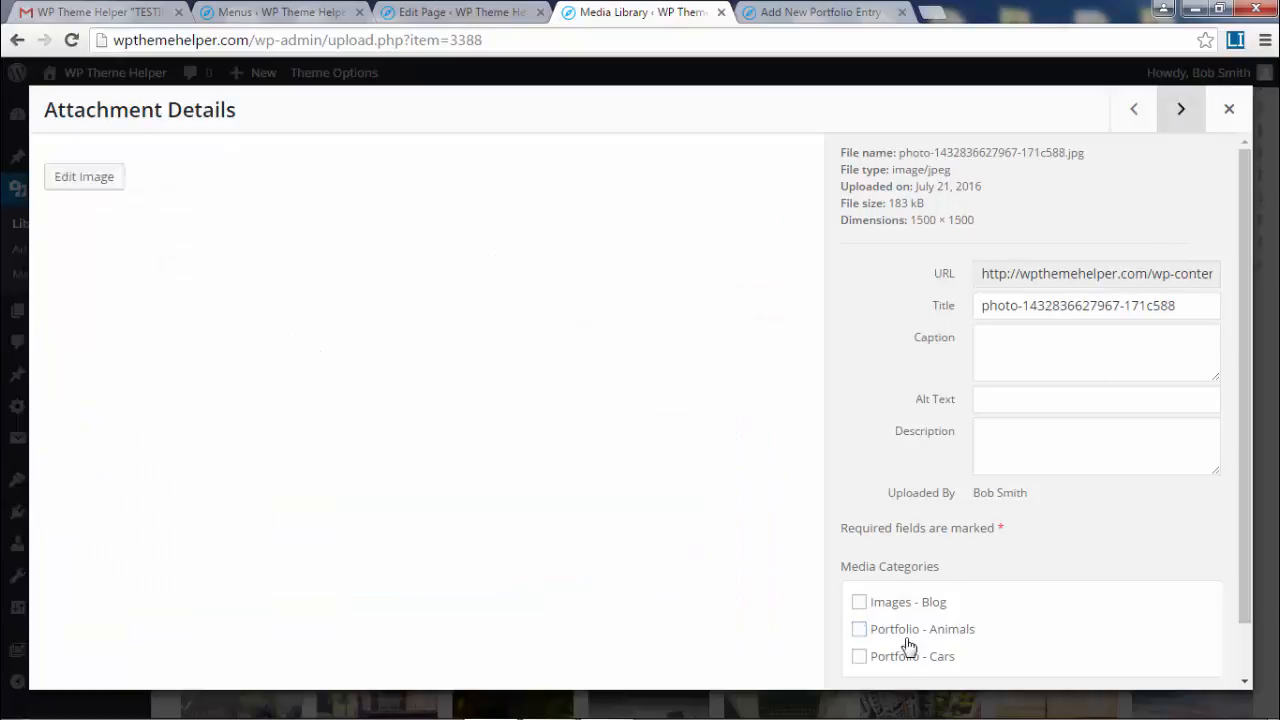
{"action": "left_click", "coordinate": [920, 628]}
- File the horse, dog, puppy, raccoon, lion and tiger photos under Portfolio - Animals, then close the details
{"action": "left_click", "coordinate": [1181, 110]}
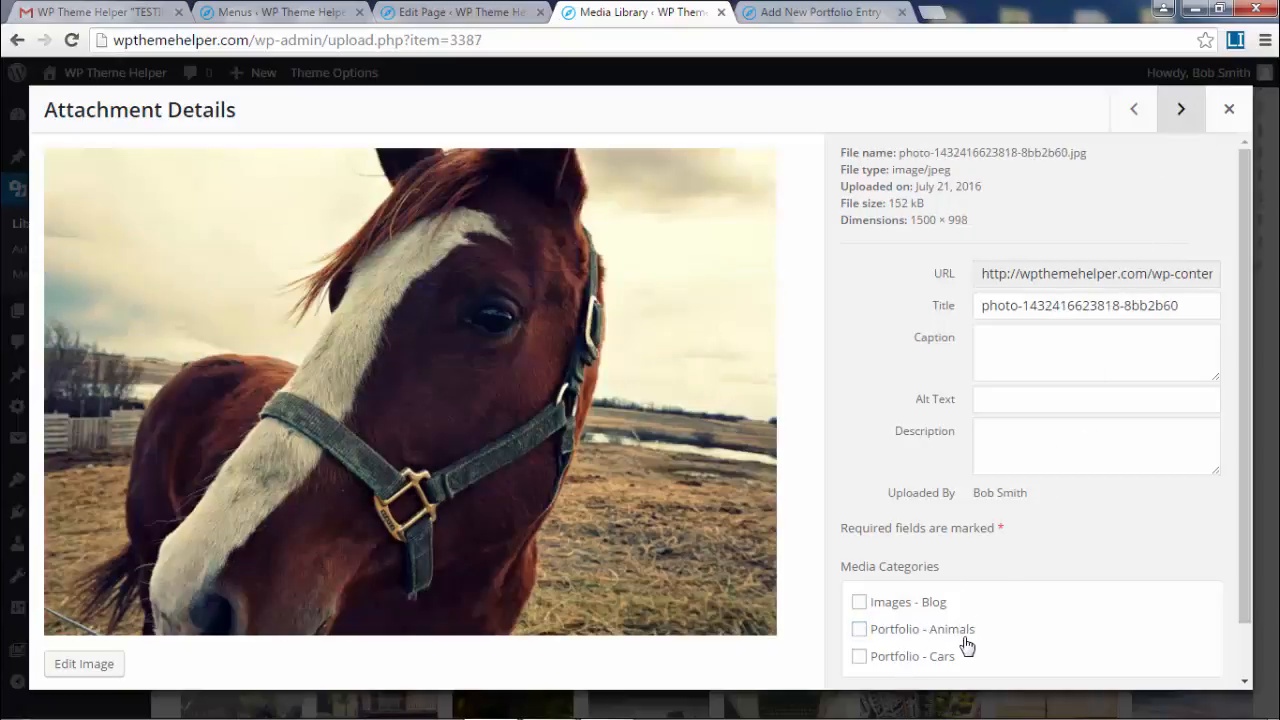
{"action": "left_click", "coordinate": [963, 632]}
{"action": "left_click", "coordinate": [1181, 110]}
{"action": "left_click", "coordinate": [951, 630]}
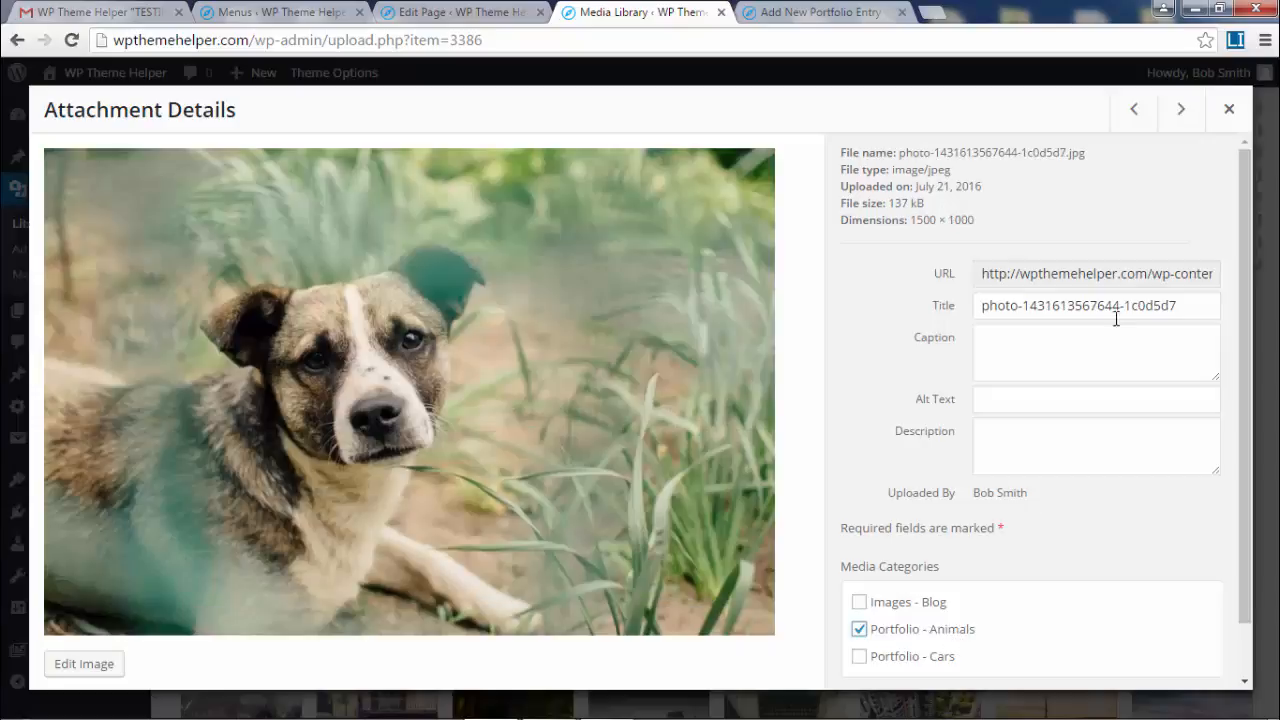
{"action": "left_click", "coordinate": [1181, 110]}
{"action": "left_click", "coordinate": [921, 630]}
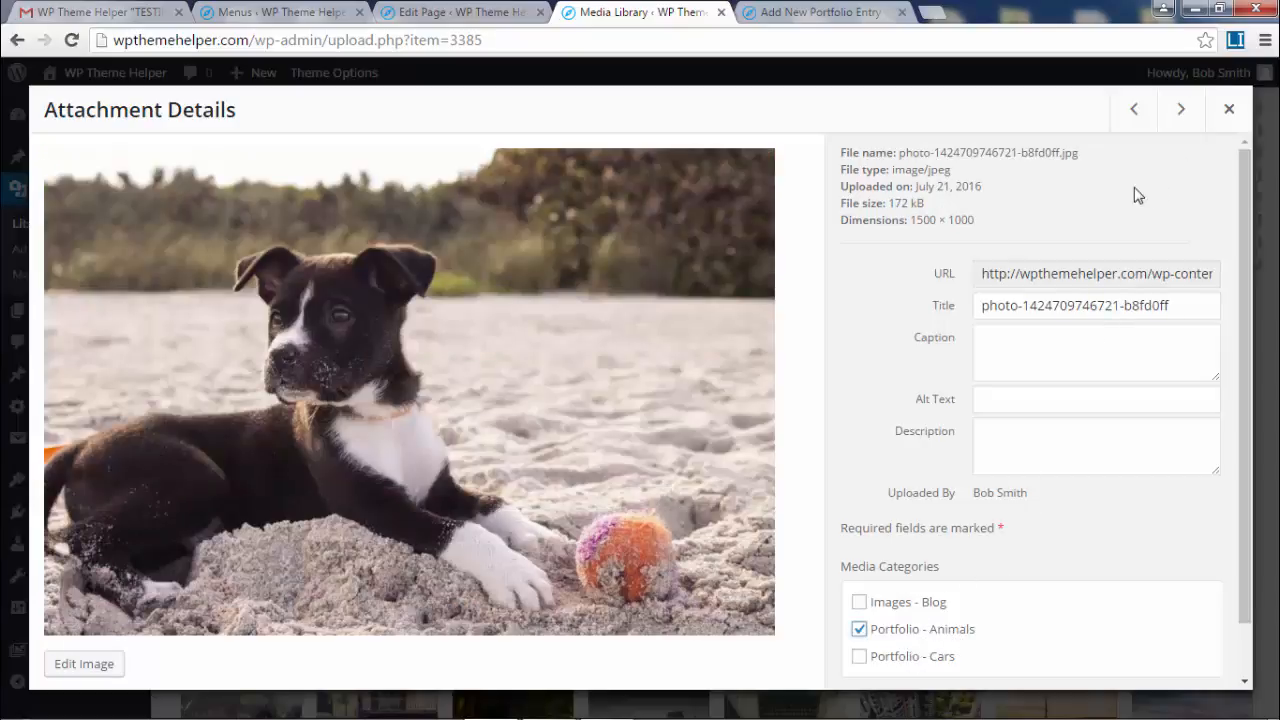
{"action": "left_click", "coordinate": [1179, 112]}
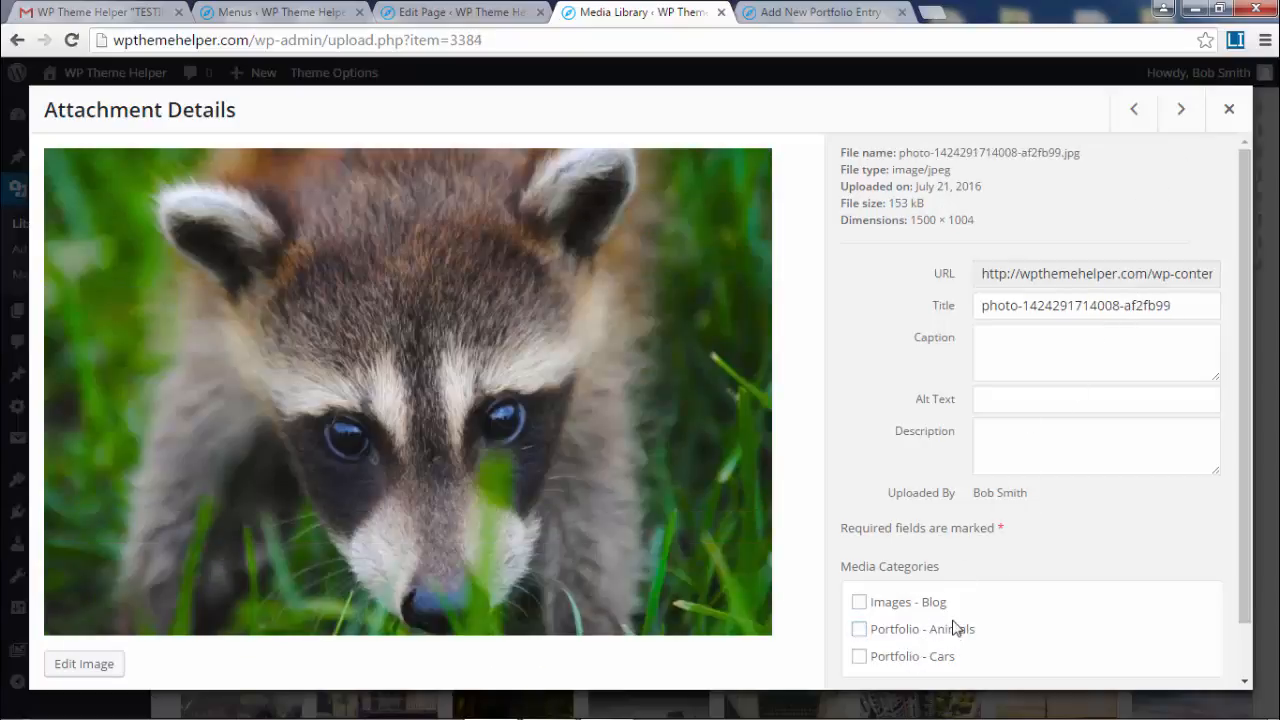
{"action": "left_click", "coordinate": [957, 629]}
{"action": "left_click", "coordinate": [1182, 104]}
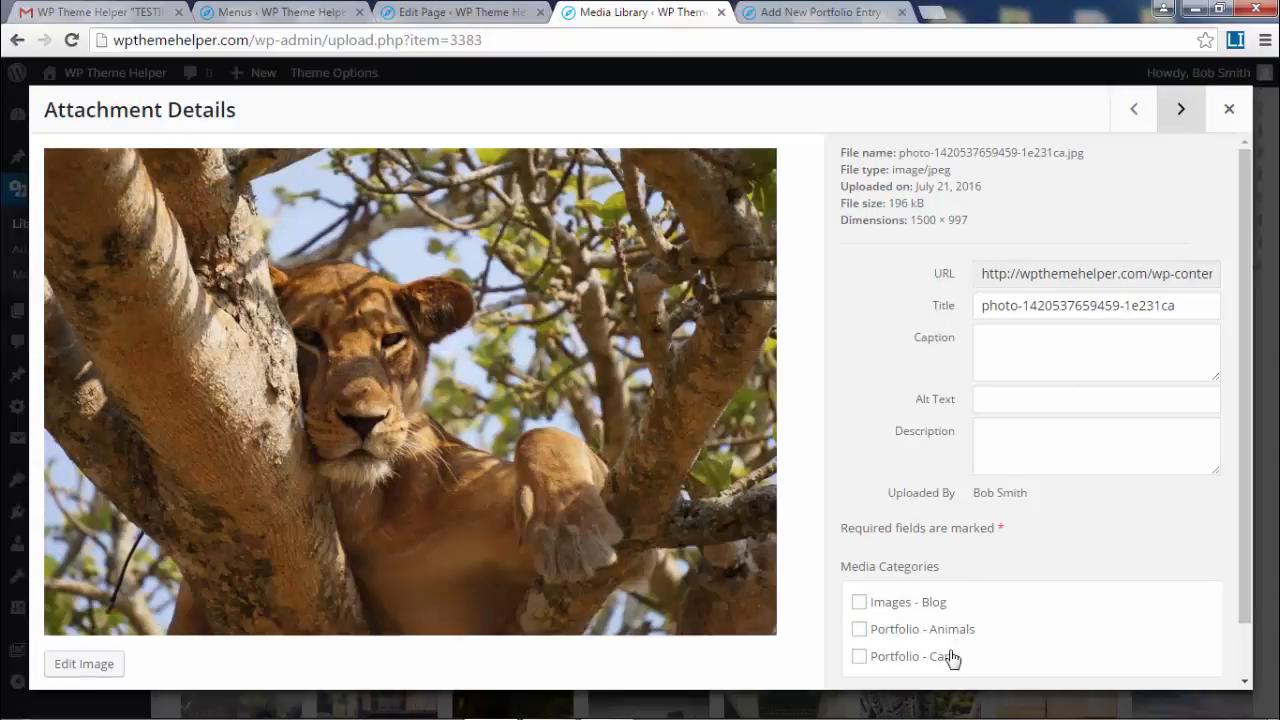
{"action": "left_click", "coordinate": [955, 630]}
{"action": "left_click", "coordinate": [1187, 112]}
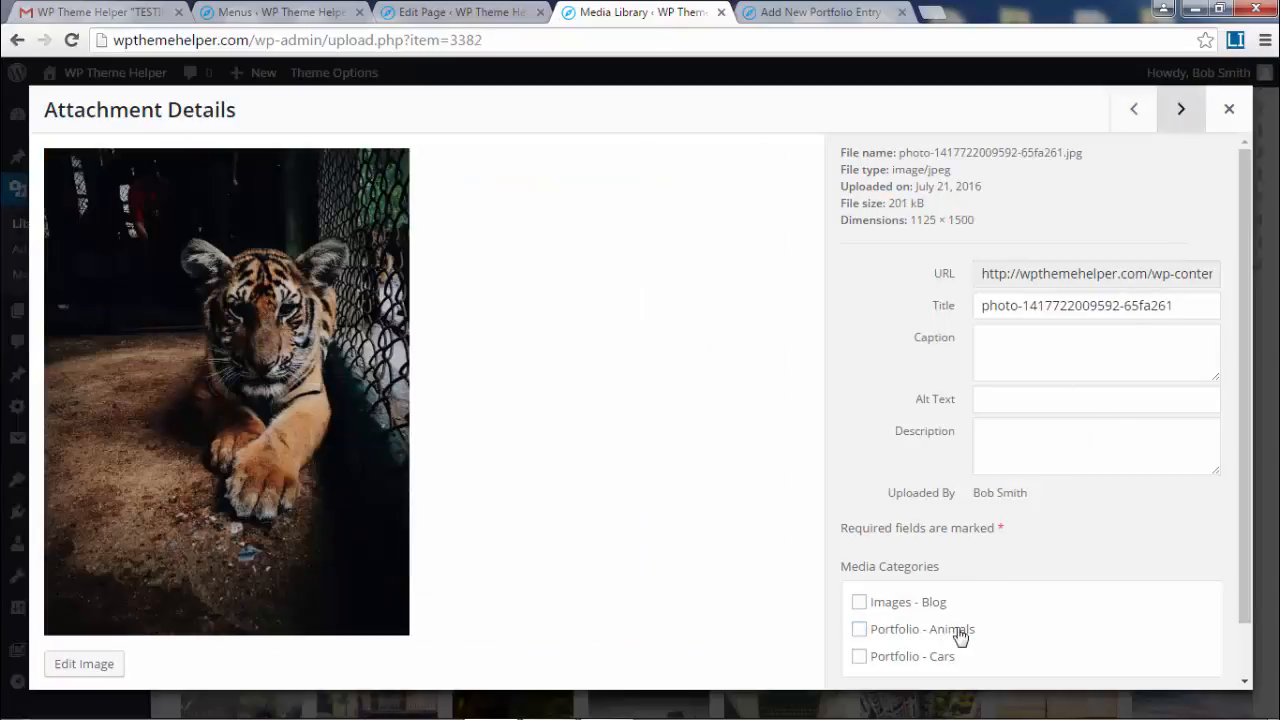
{"action": "left_click", "coordinate": [957, 630]}
{"action": "left_click", "coordinate": [1184, 110]}
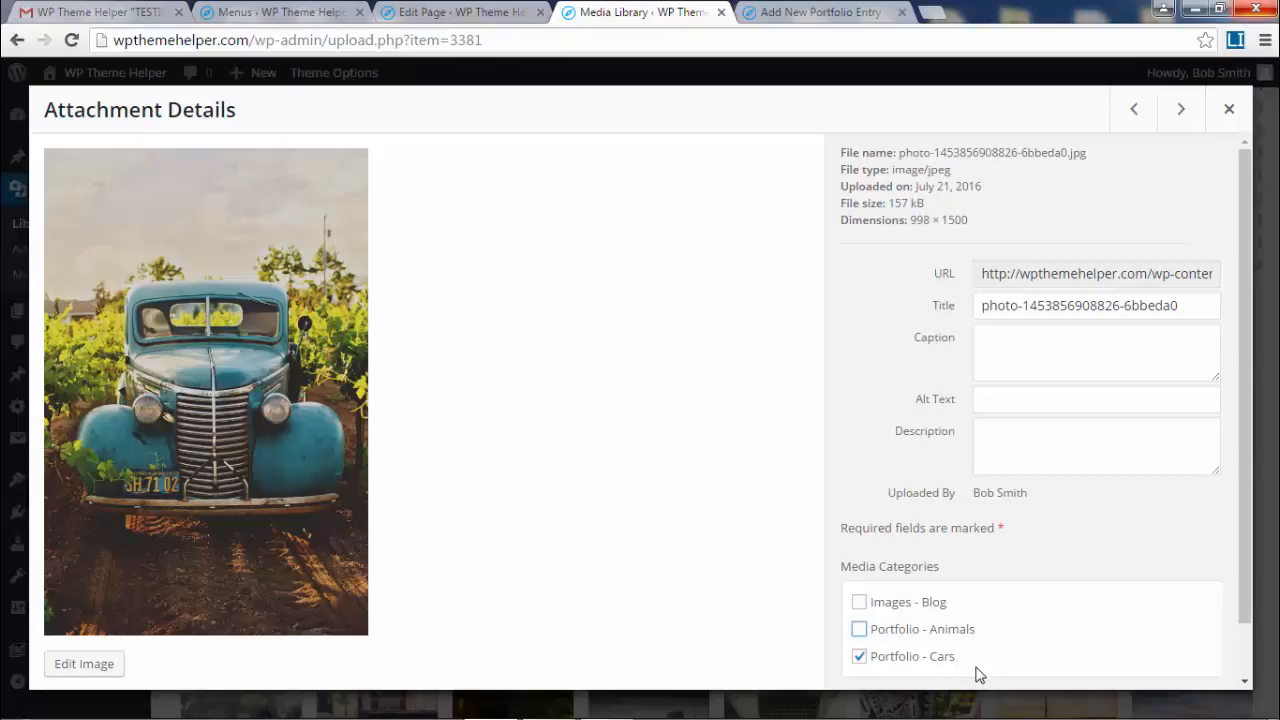
{"action": "left_click", "coordinate": [1232, 112]}
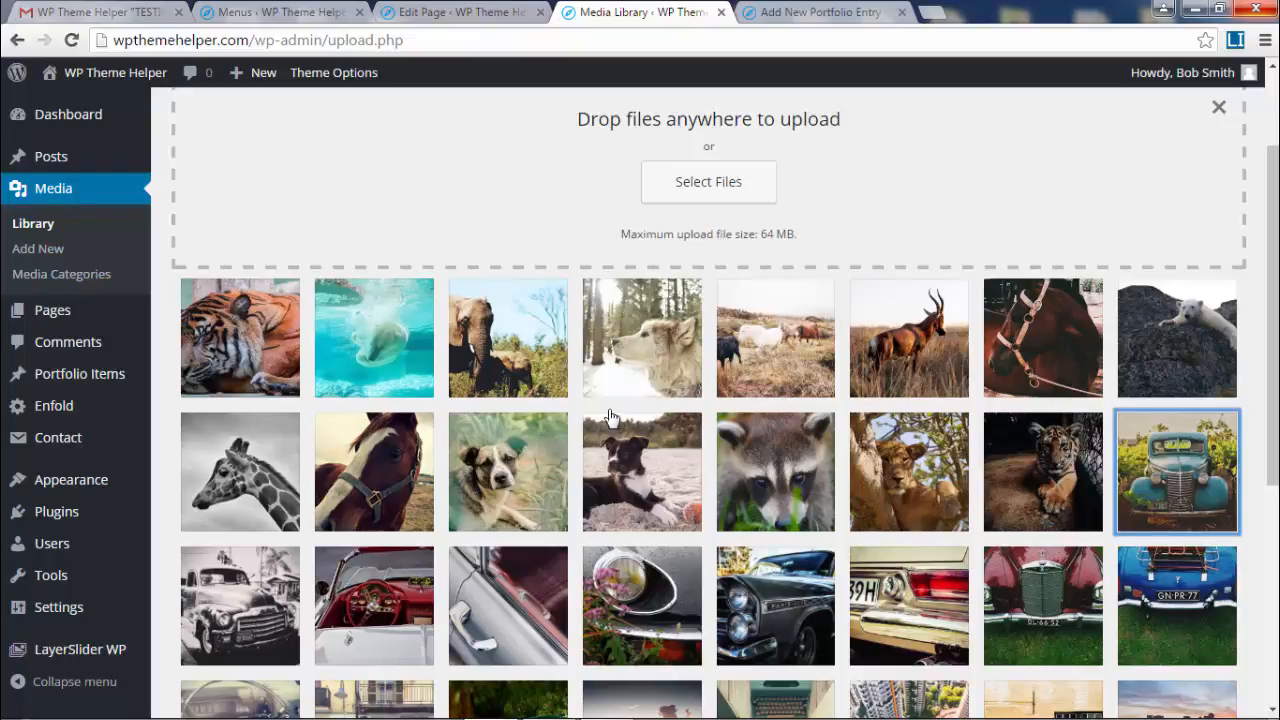
{"action": "left_click", "coordinate": [24, 231]}
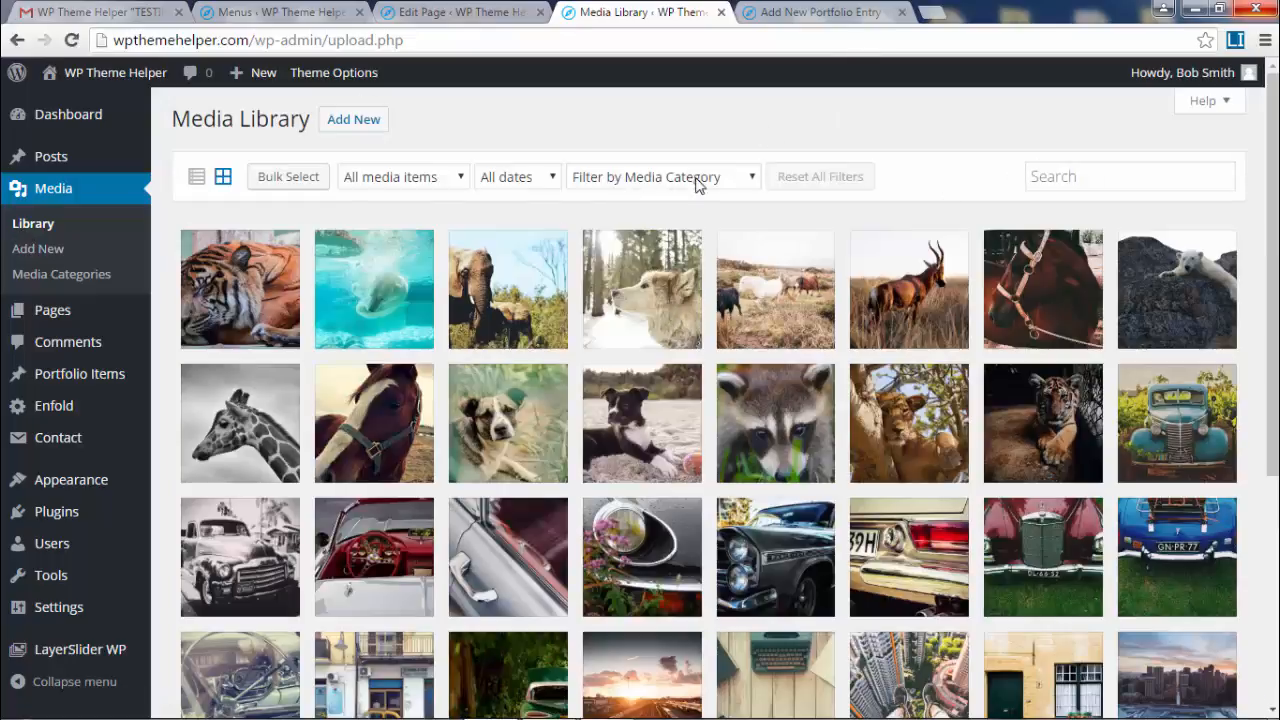
{"action": "left_click", "coordinate": [697, 185]}
{"action": "left_click", "coordinate": [702, 290]}
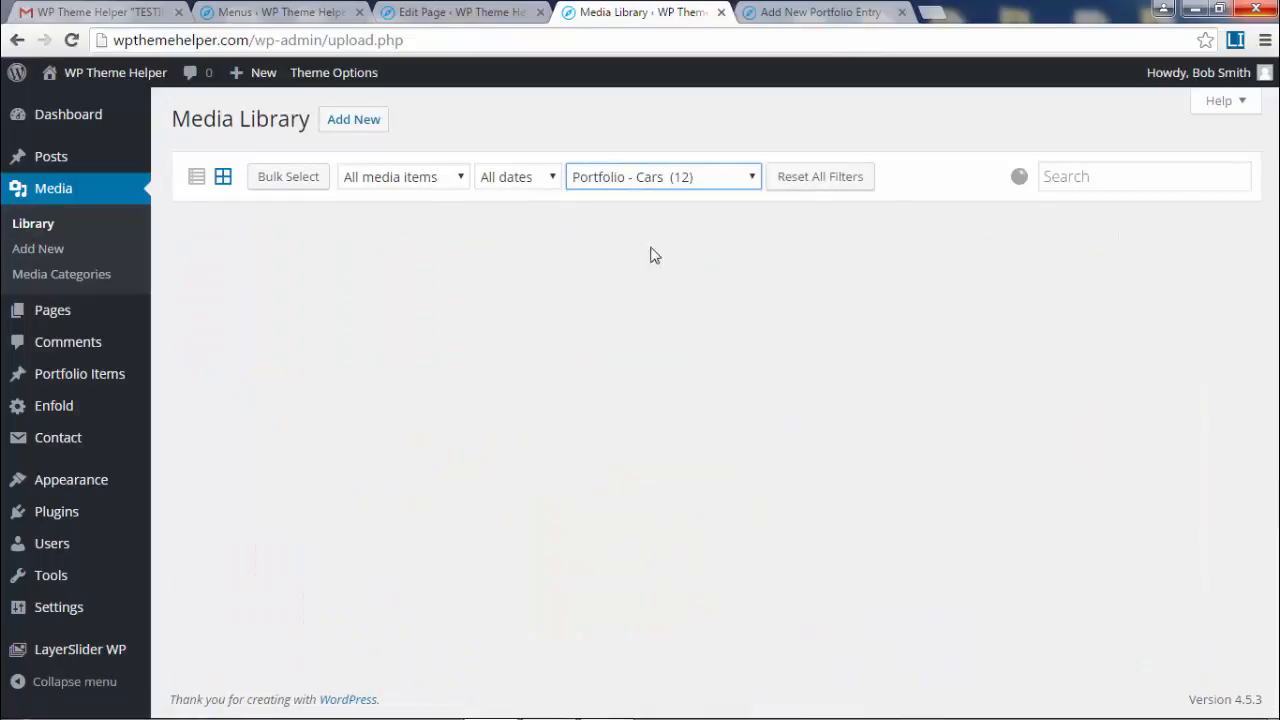
{"action": "left_click", "coordinate": [720, 177]}
{"action": "left_click", "coordinate": [701, 278]}
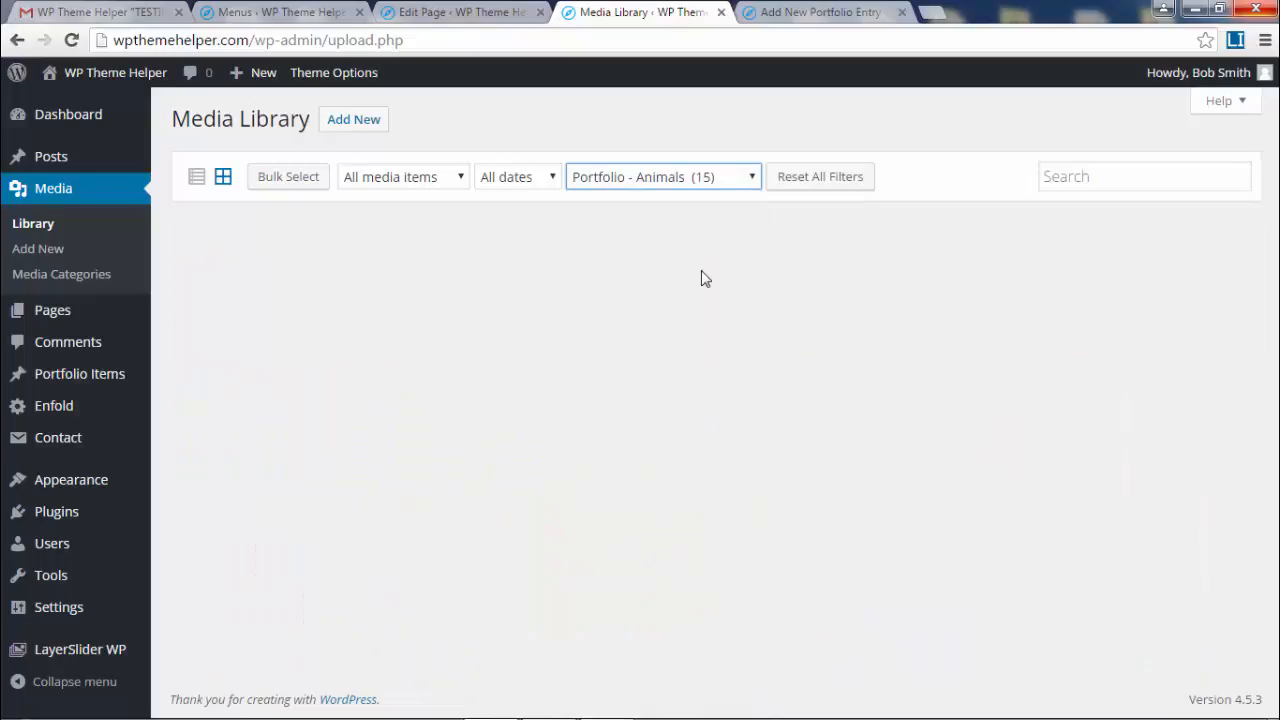
{"action": "left_click", "coordinate": [678, 176]}
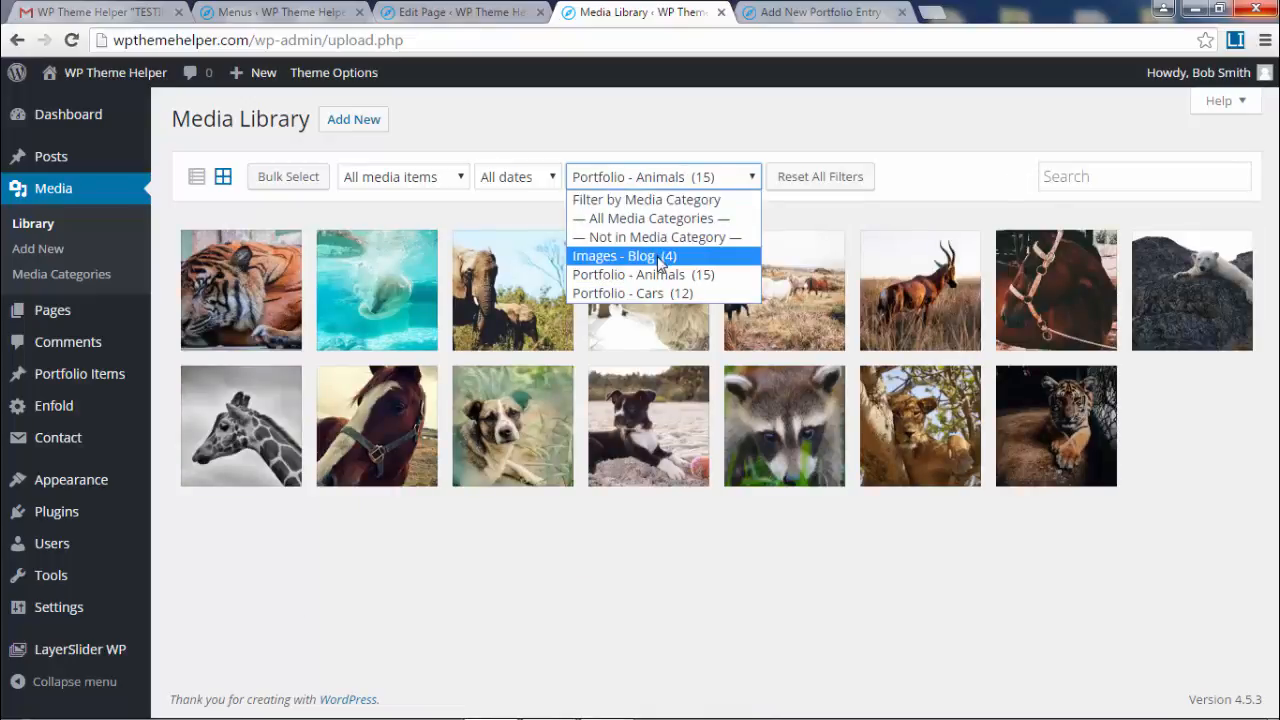
{"action": "left_click", "coordinate": [657, 252]}
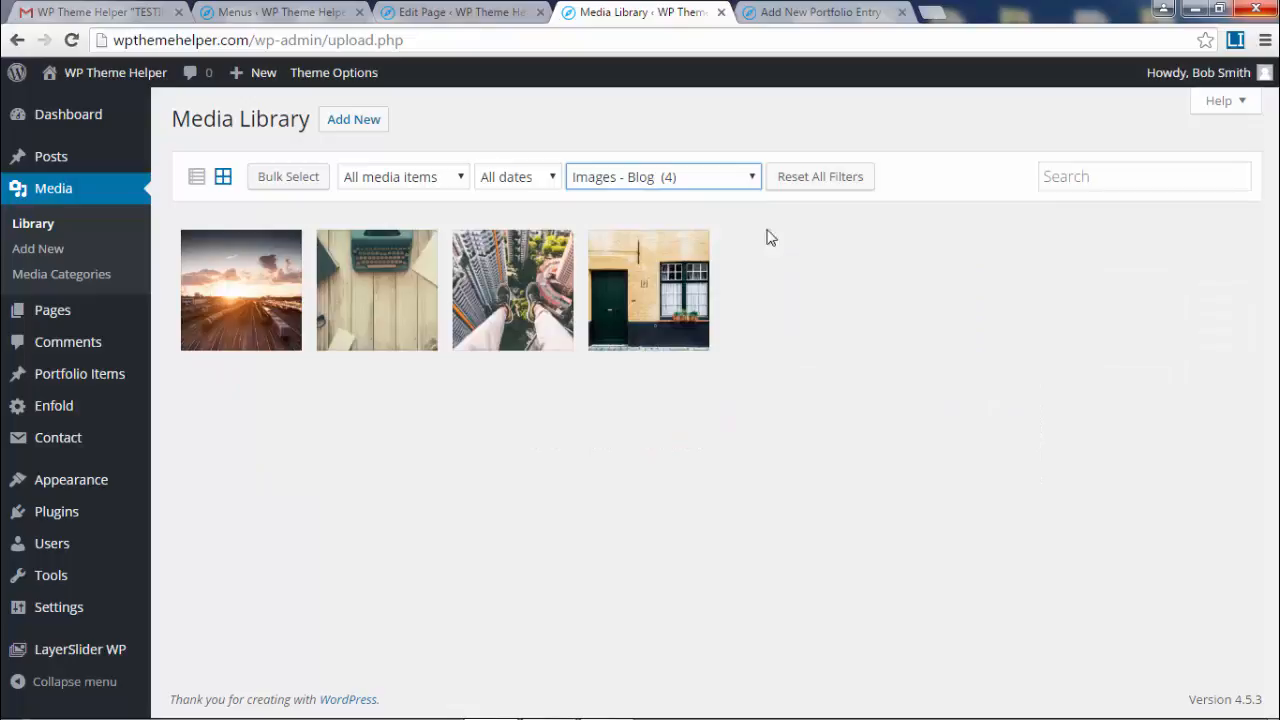
{"action": "left_click", "coordinate": [750, 177]}
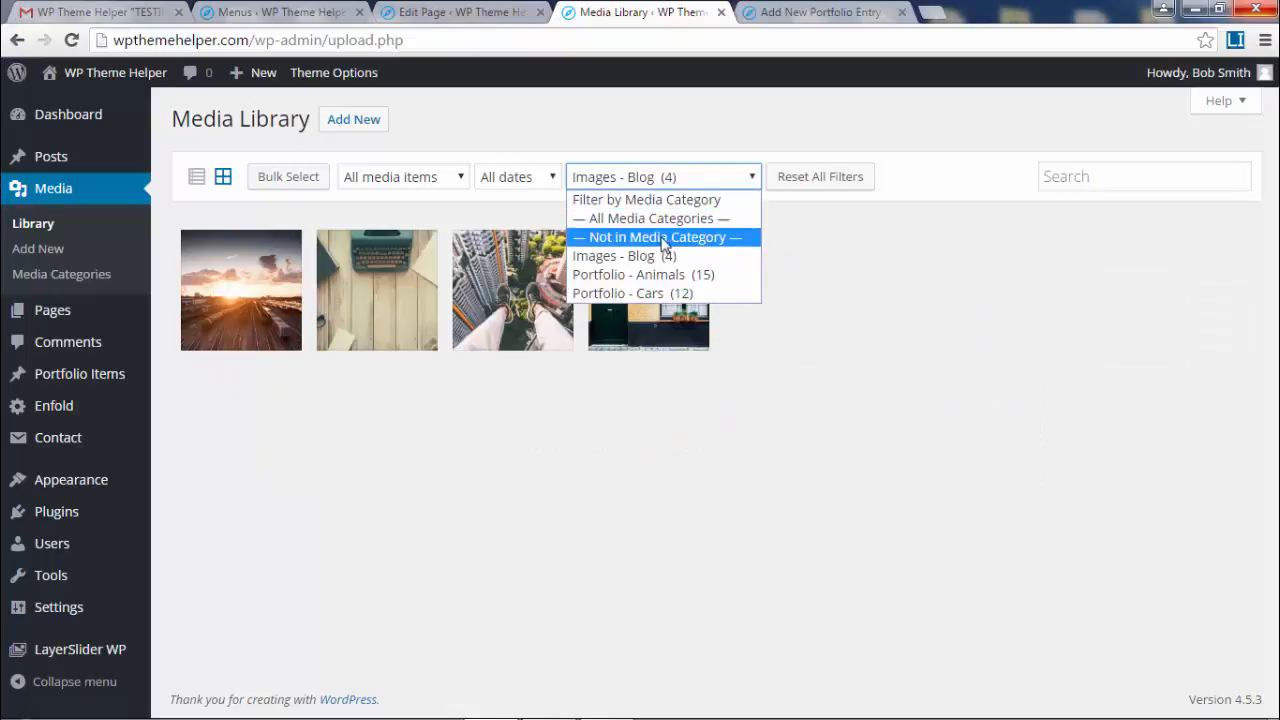
{"action": "left_click", "coordinate": [621, 237]}
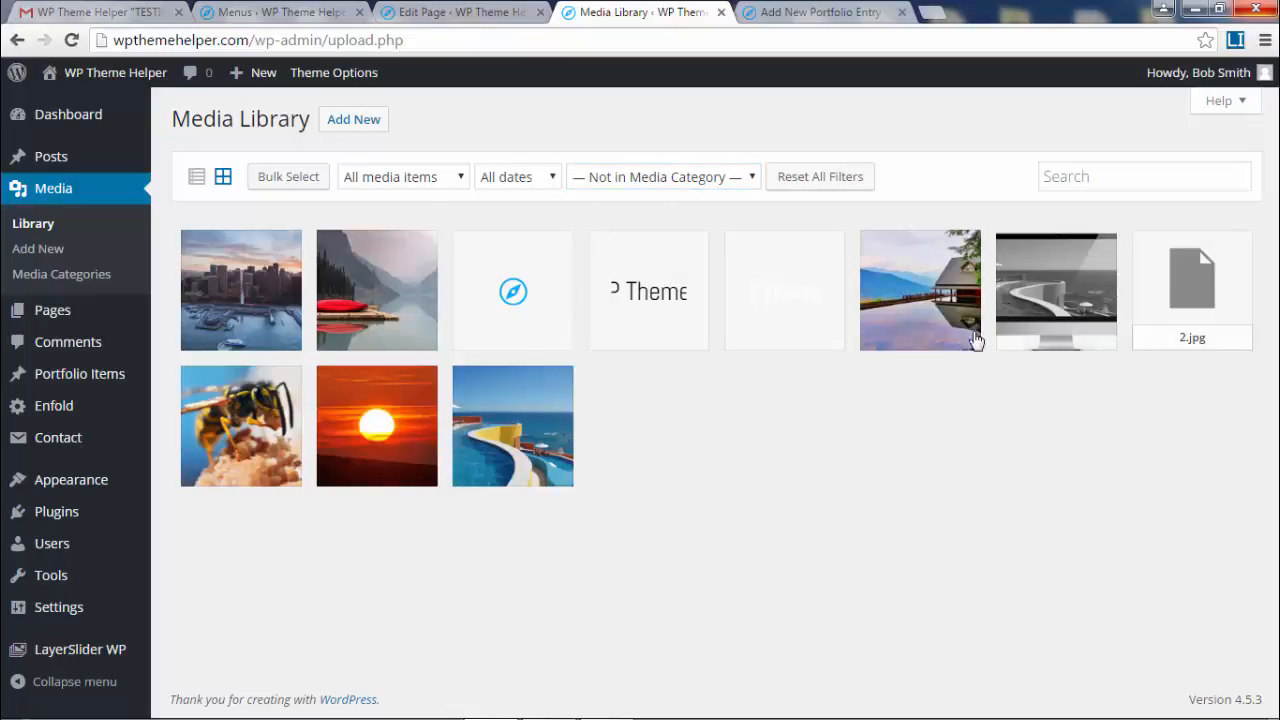
{"action": "left_click", "coordinate": [718, 176]}
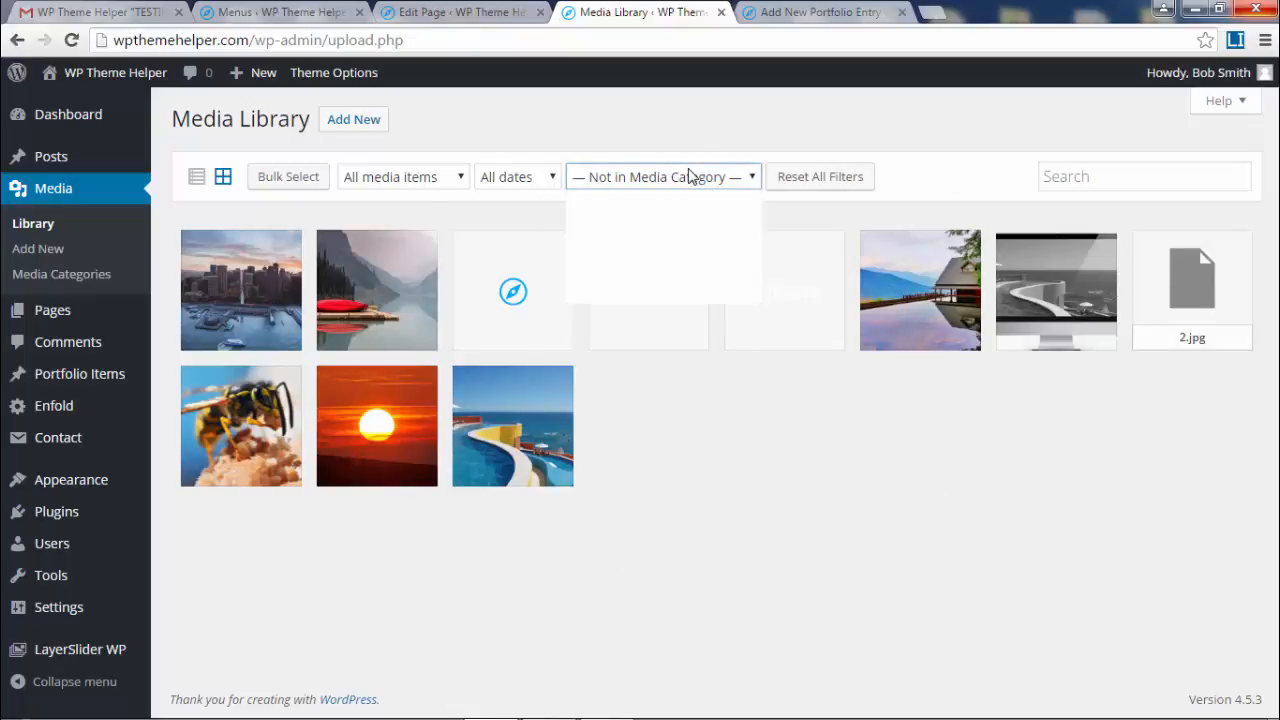
{"action": "left_click", "coordinate": [695, 221]}
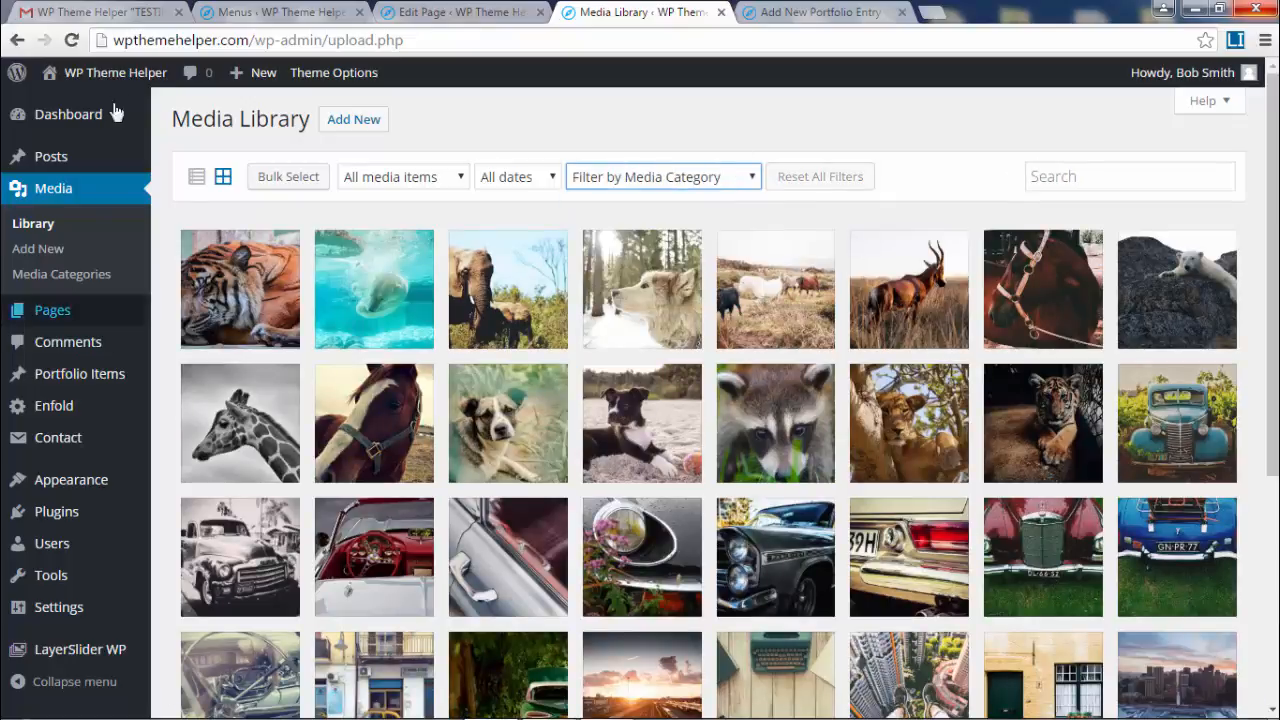
- Create a new portfolio entry titled 'Animals'
{"action": "left_click", "coordinate": [85, 375]}
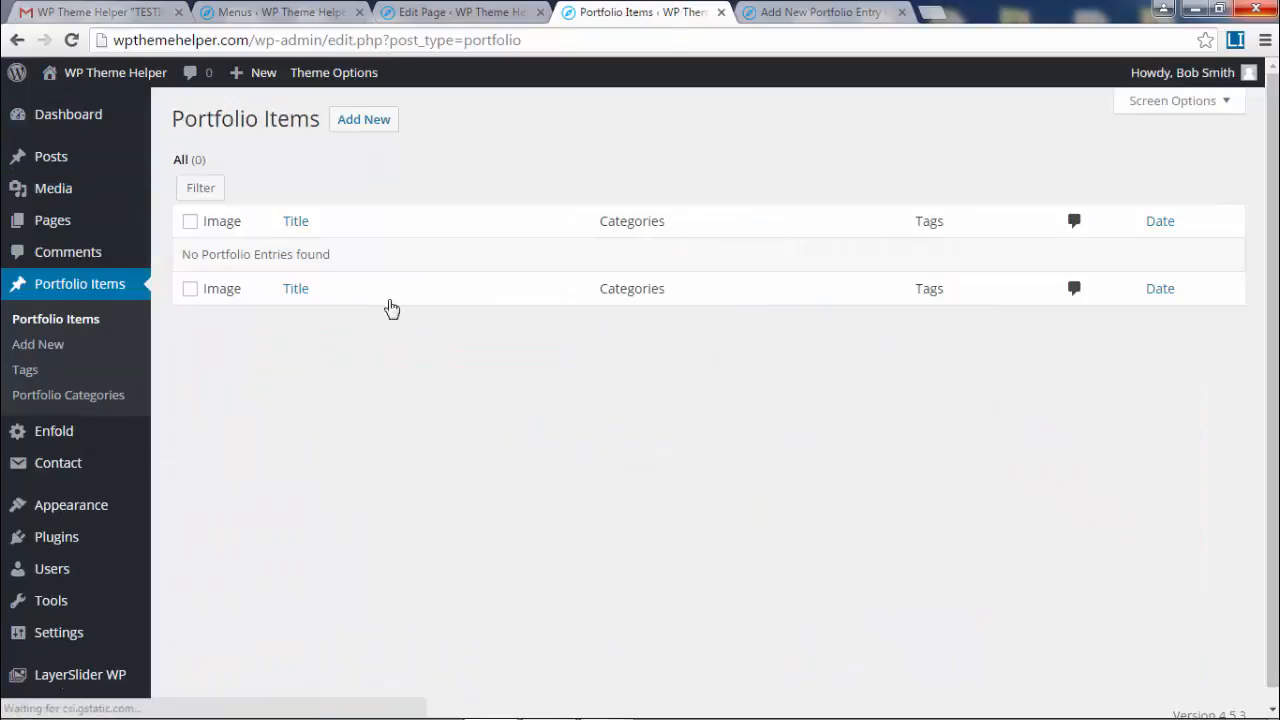
{"action": "left_click", "coordinate": [376, 127]}
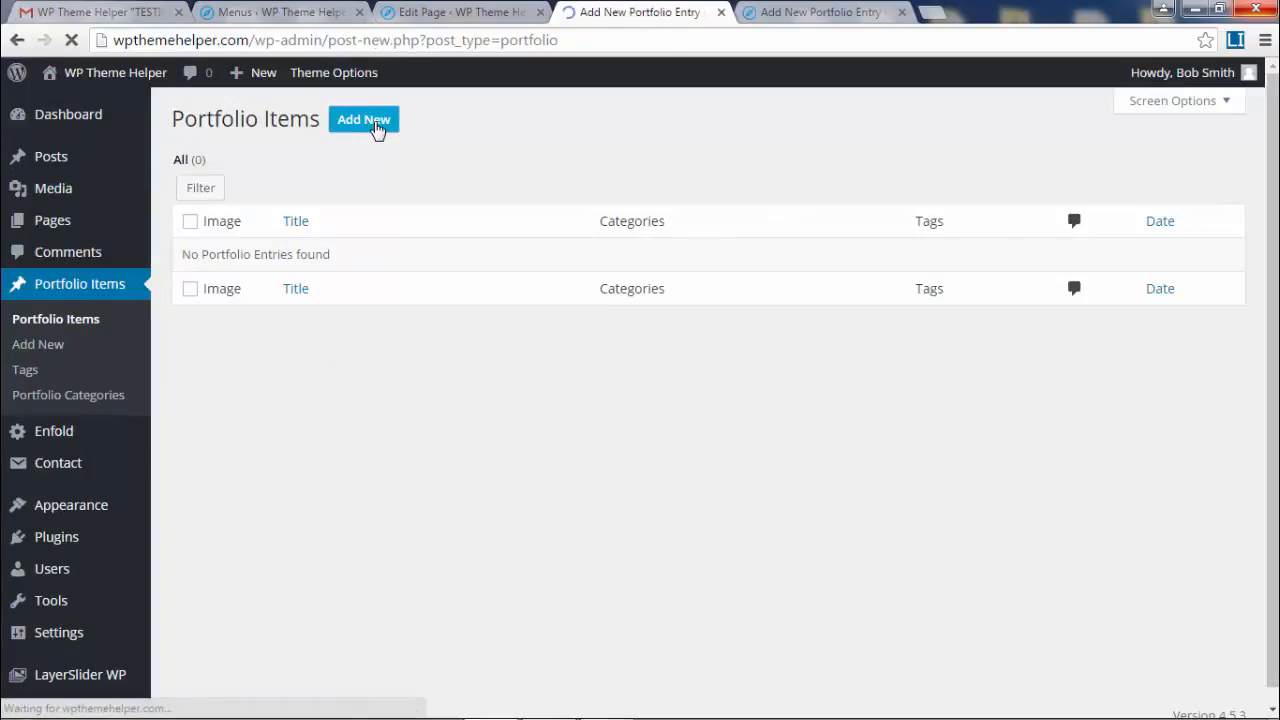
{"action": "type", "text": "Animals"}
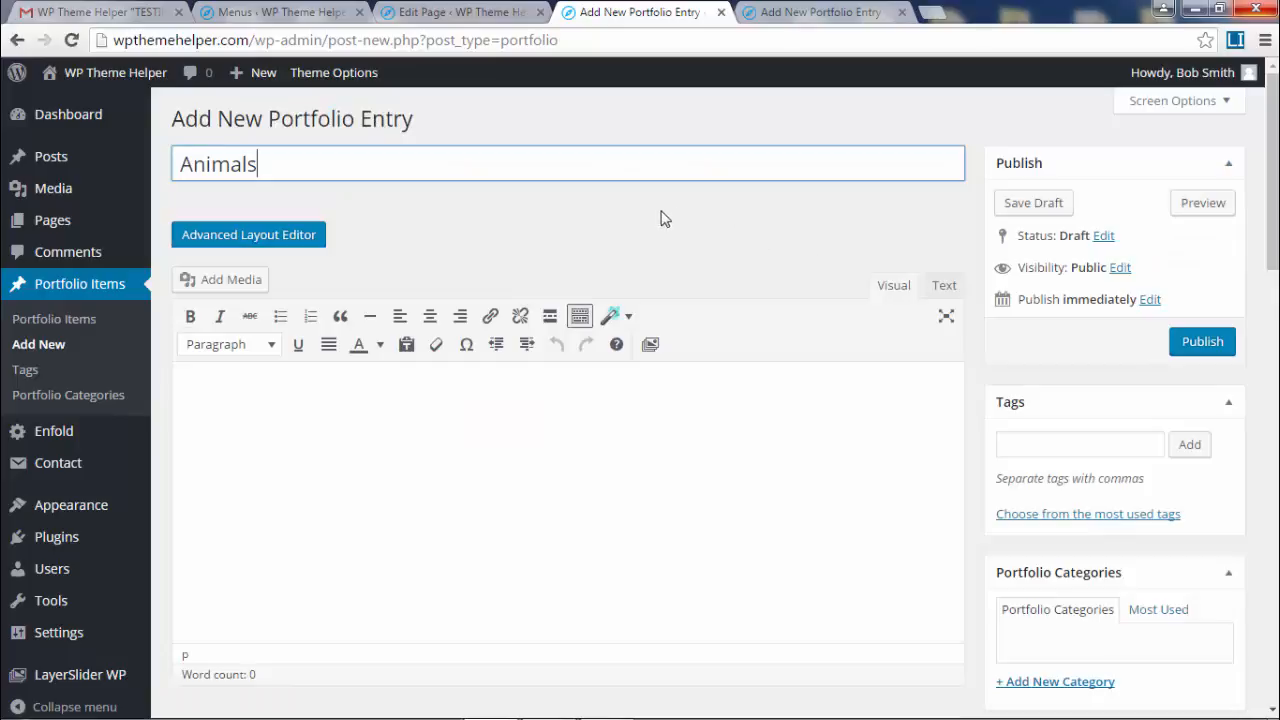
{"action": "scroll", "coordinate": [640, 400], "scroll_direction": "down", "scroll_amount": 2}
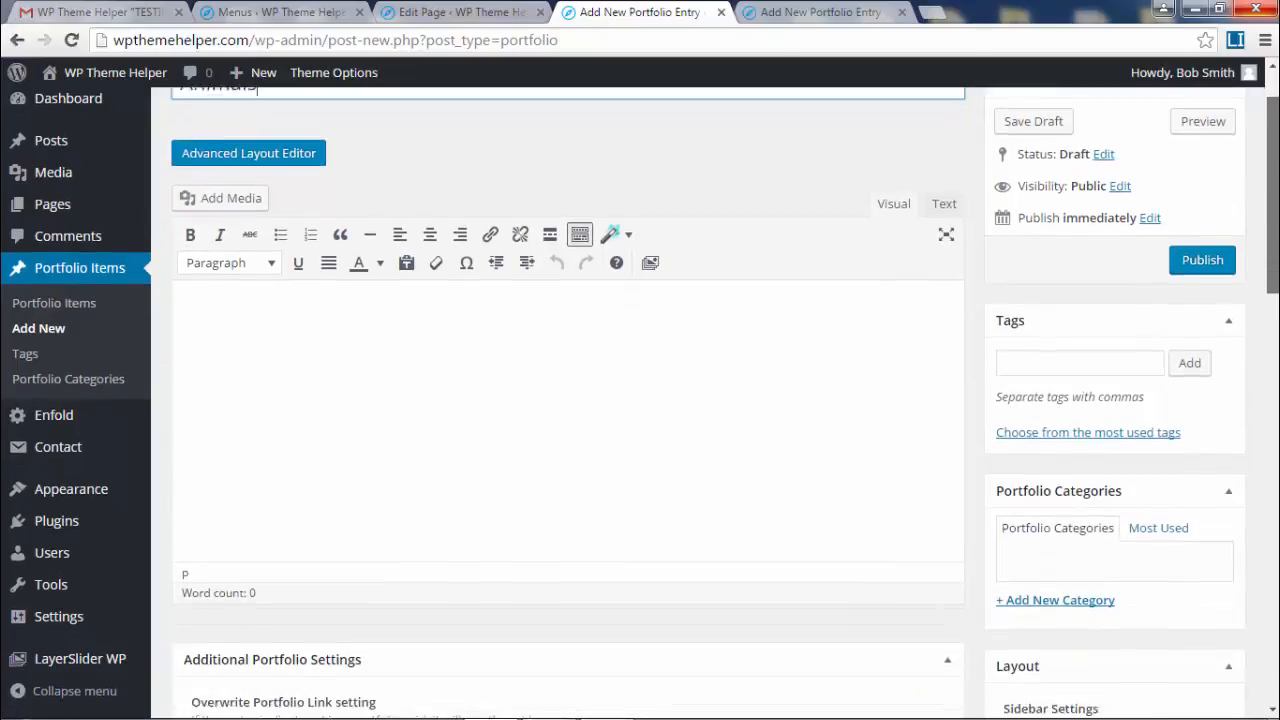
{"action": "scroll", "coordinate": [112, 176], "scroll_direction": "up", "scroll_amount": 1}
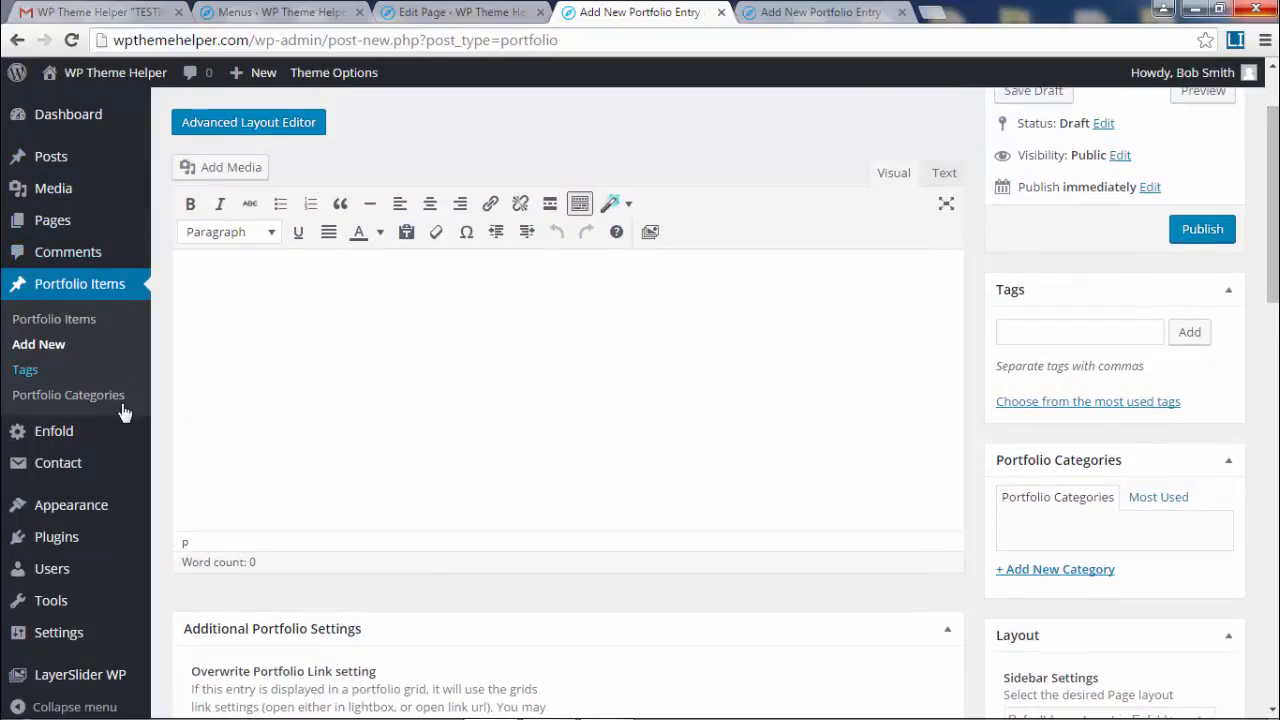
- Bring up the link menu for the Portfolio Categories page
{"action": "left_click", "coordinate": [70, 395]}
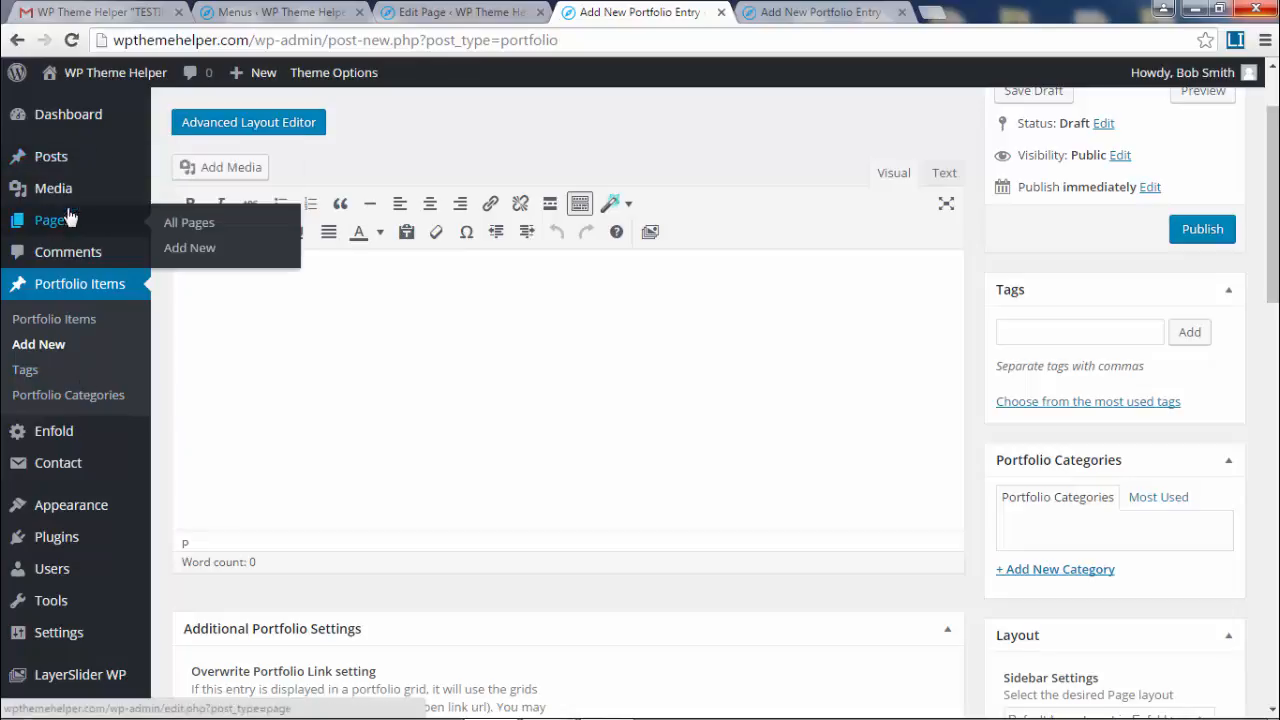
{"action": "mouse_move", "coordinate": [60, 231]}
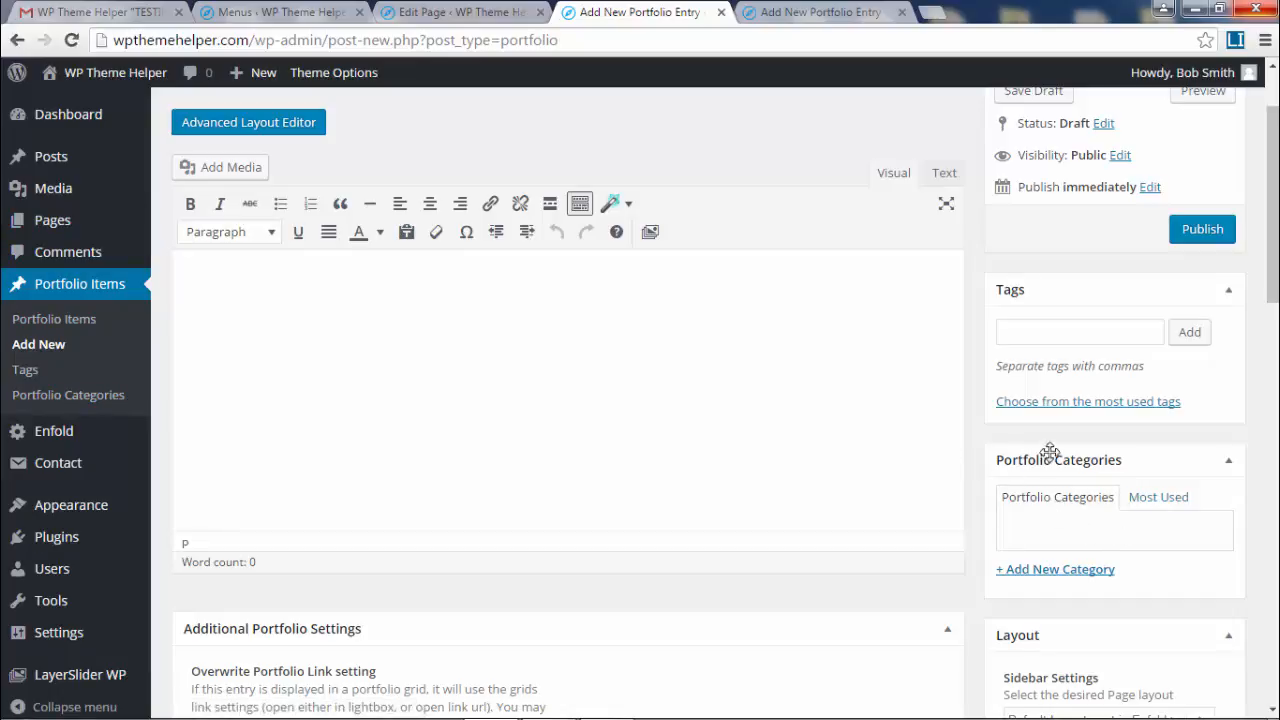
{"action": "right_click", "coordinate": [66, 400]}
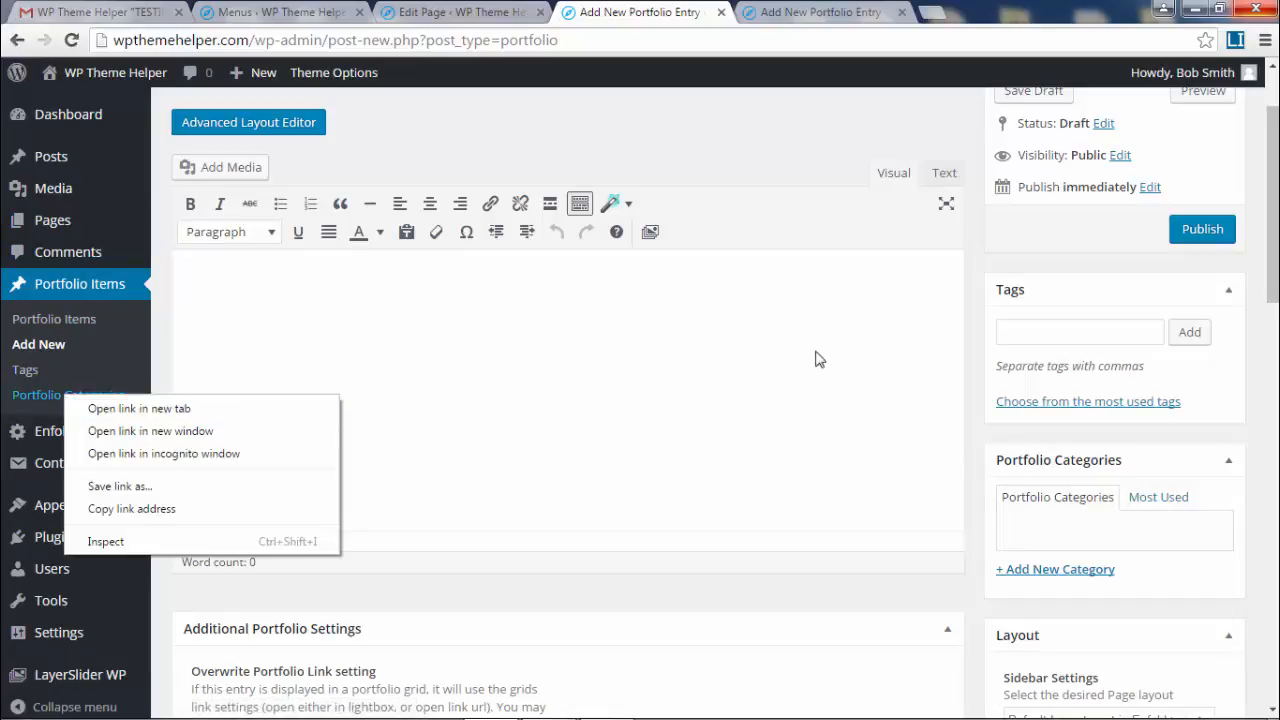
- In the entry's category box, create an 'Animals' portfolio category with no parent
{"action": "left_click", "coordinate": [866, 467]}
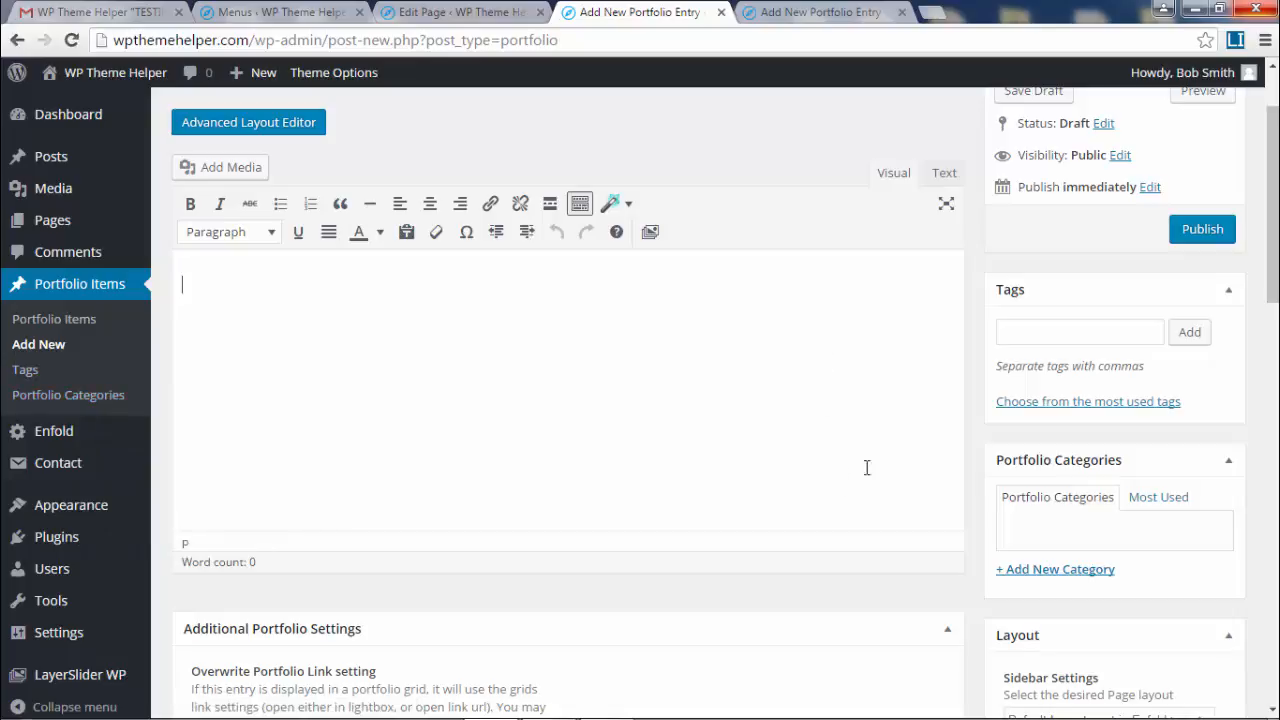
{"action": "left_click", "coordinate": [1045, 572]}
{"action": "scroll", "coordinate": [1105, 565], "scroll_direction": "down", "scroll_amount": 1}
{"action": "scroll", "coordinate": [1105, 565], "scroll_direction": "down", "scroll_amount": 2}
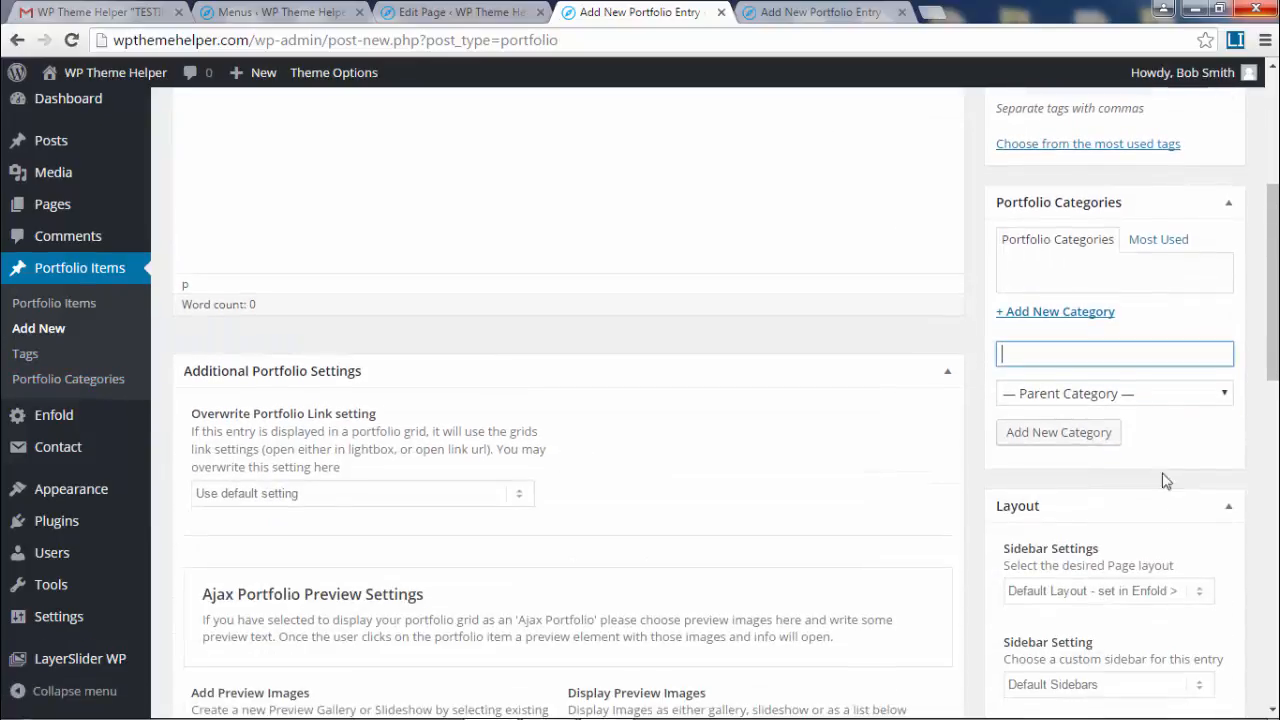
{"action": "left_click", "coordinate": [1140, 393]}
{"action": "left_click", "coordinate": [1140, 393]}
{"action": "left_click", "coordinate": [1087, 360]}
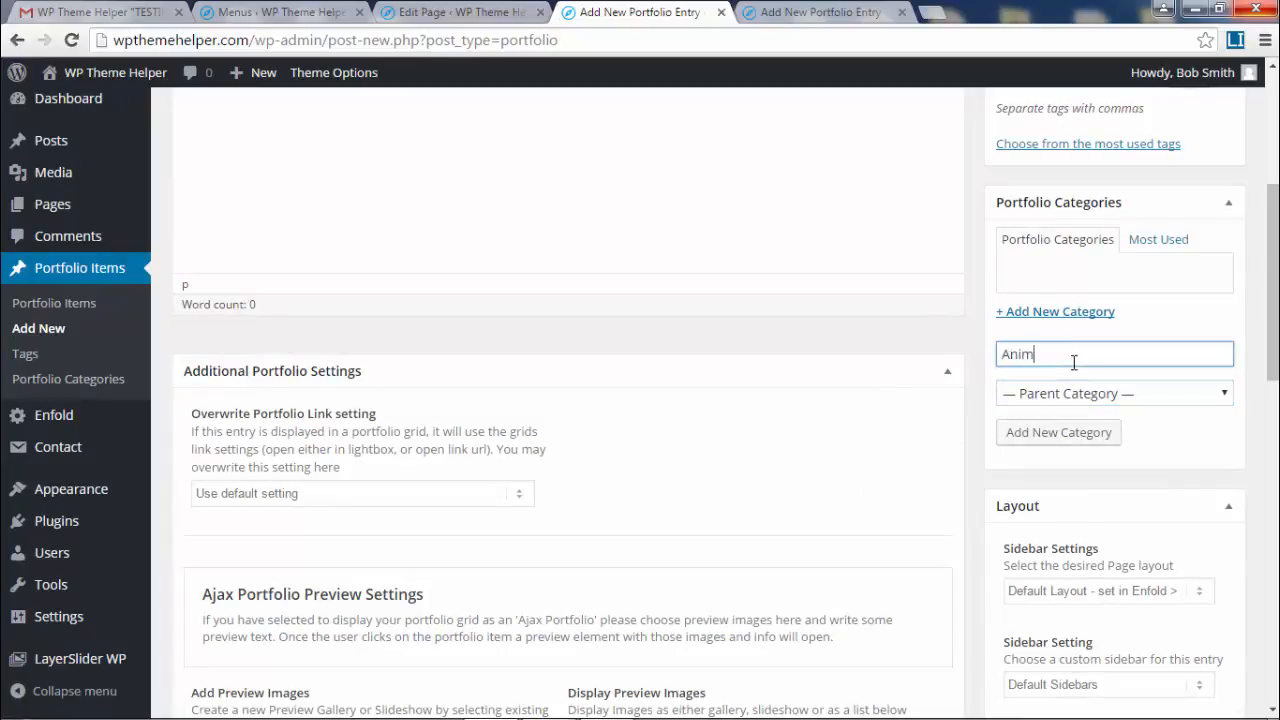
{"action": "type", "text": "Animals"}
{"action": "left_click", "coordinate": [1055, 432]}
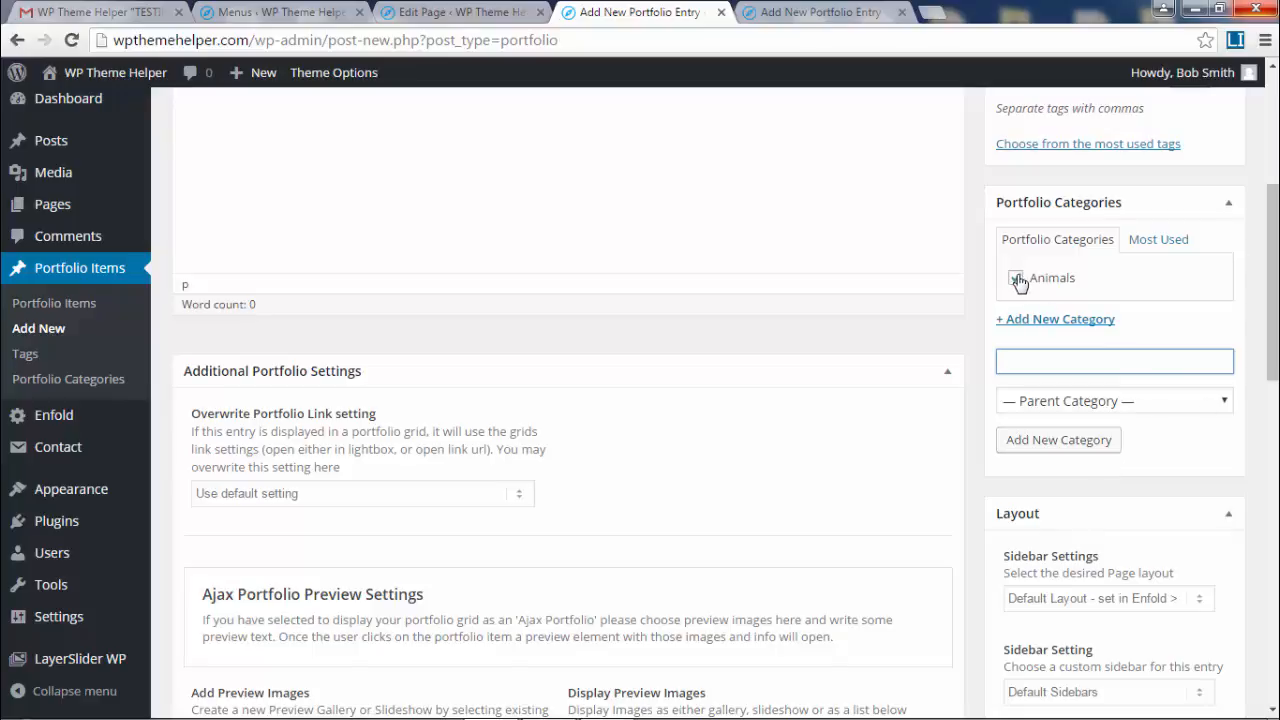
- Add a 'Cars' portfolio category on the Portfolio Categories page in a new tab
{"action": "left_click", "coordinate": [97, 386]}
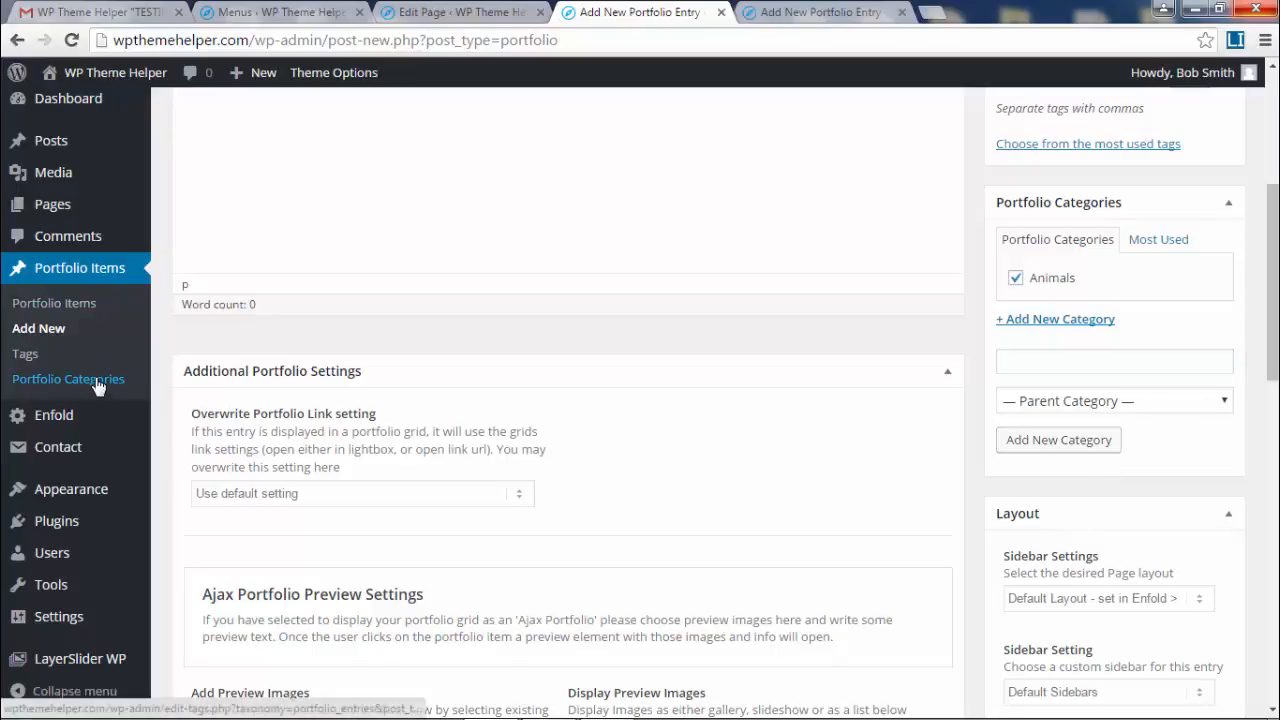
{"action": "middle_click", "coordinate": [98, 386]}
{"action": "left_click", "coordinate": [837, 14]}
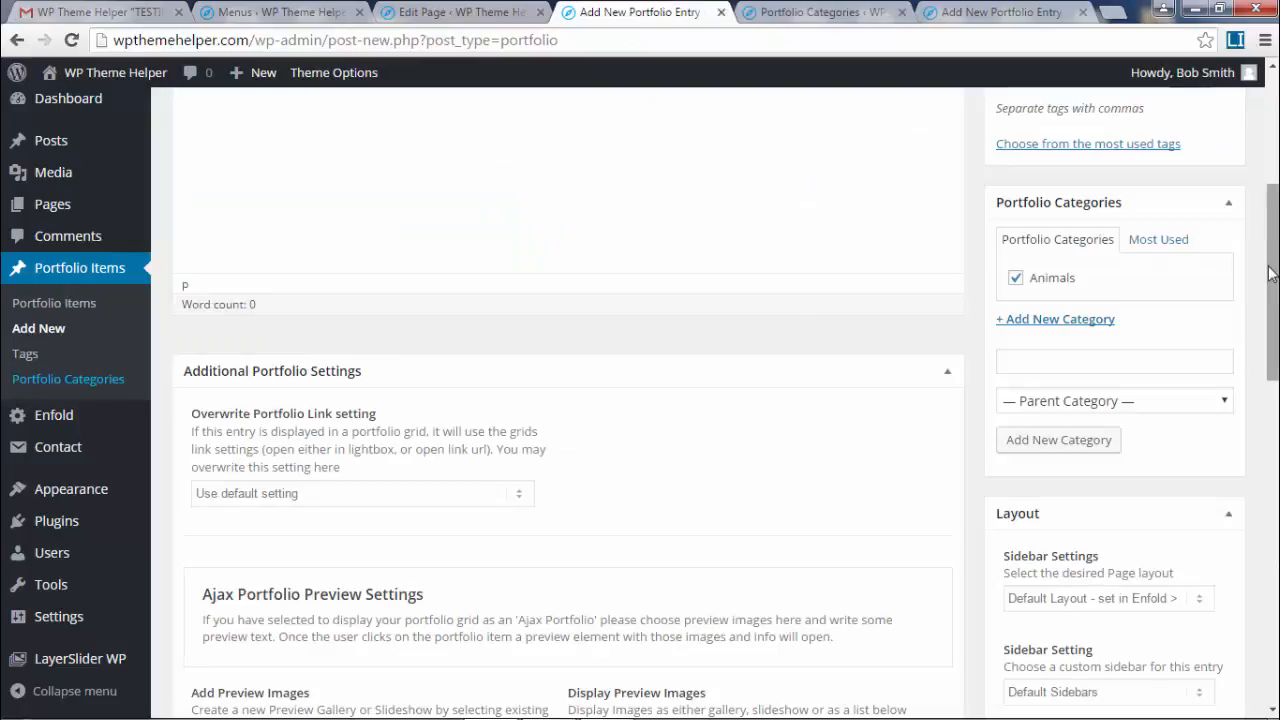
{"action": "scroll", "coordinate": [286, 140], "scroll_direction": "up", "scroll_amount": 4}
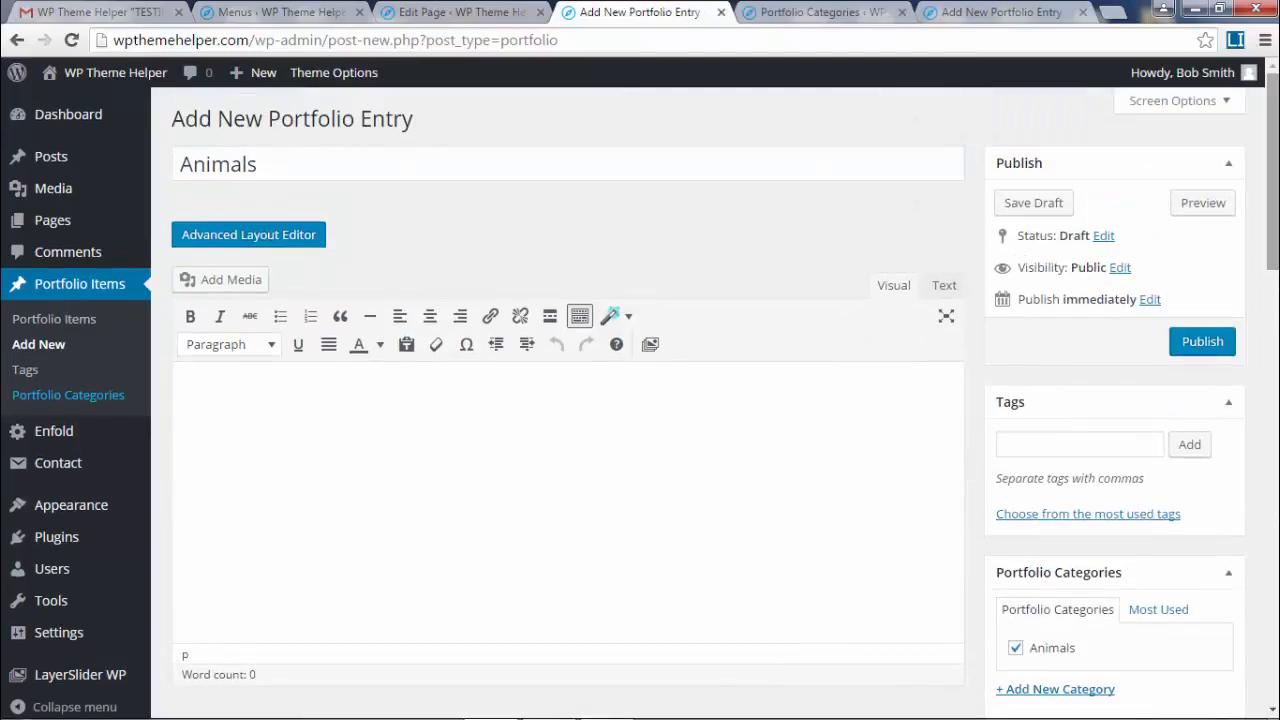
{"action": "scroll", "coordinate": [65, 275], "scroll_direction": "down", "scroll_amount": 3}
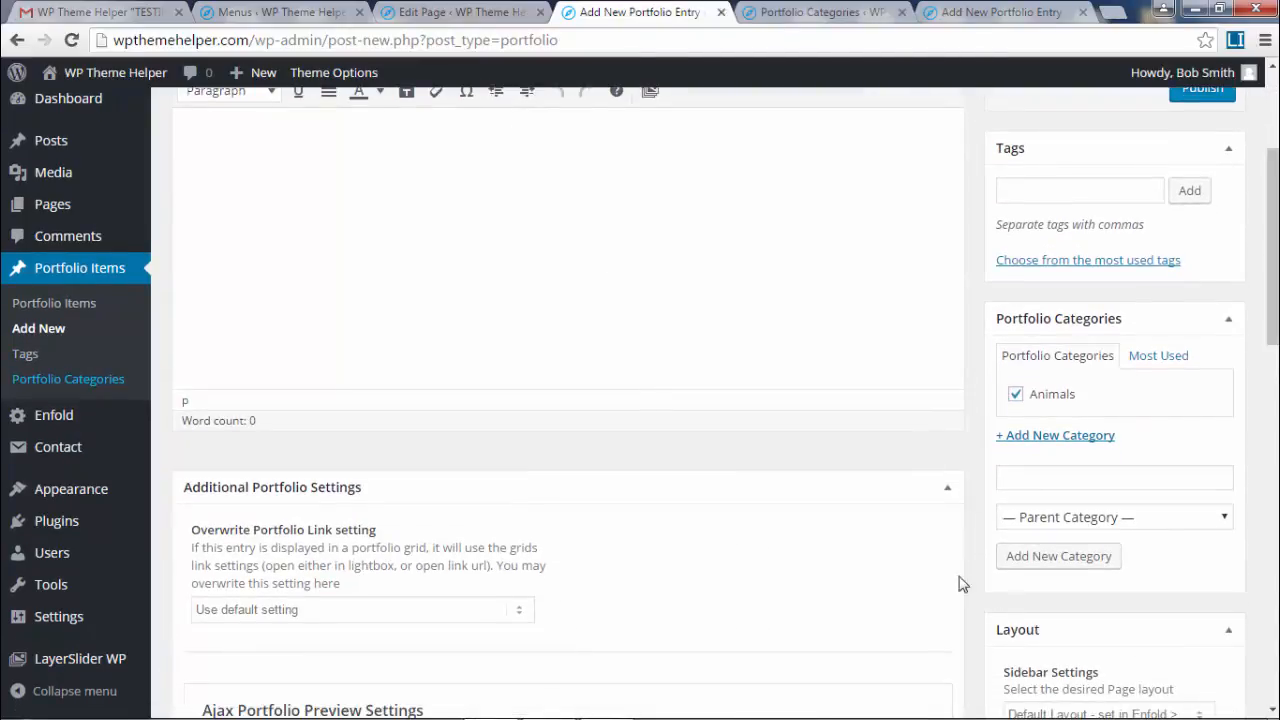
{"action": "left_click", "coordinate": [812, 10]}
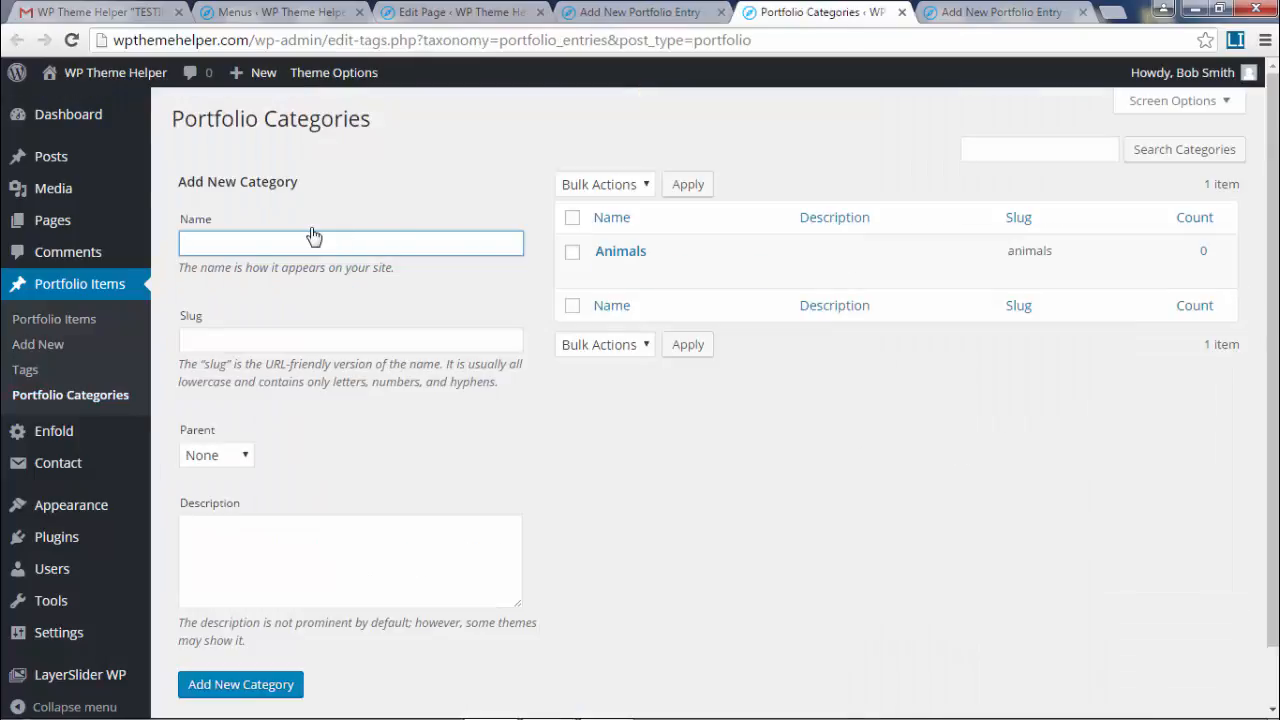
{"action": "type", "text": "Cars"}
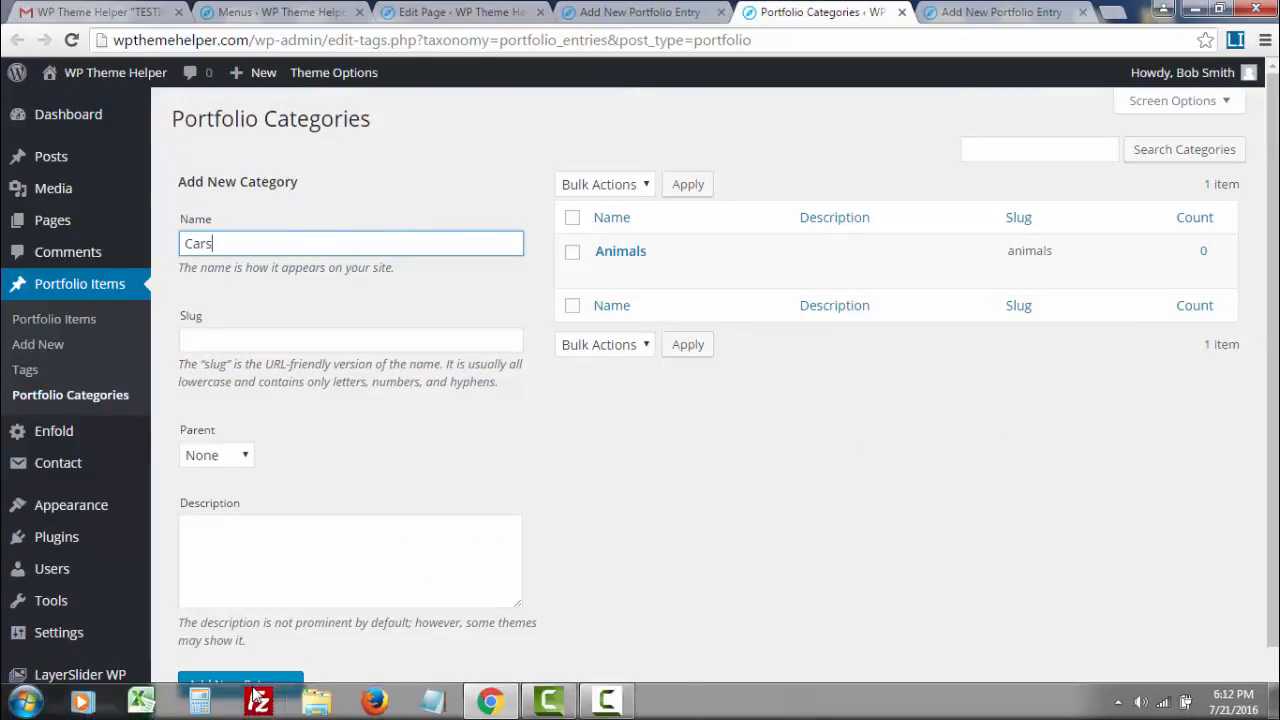
{"action": "left_click", "coordinate": [240, 684]}
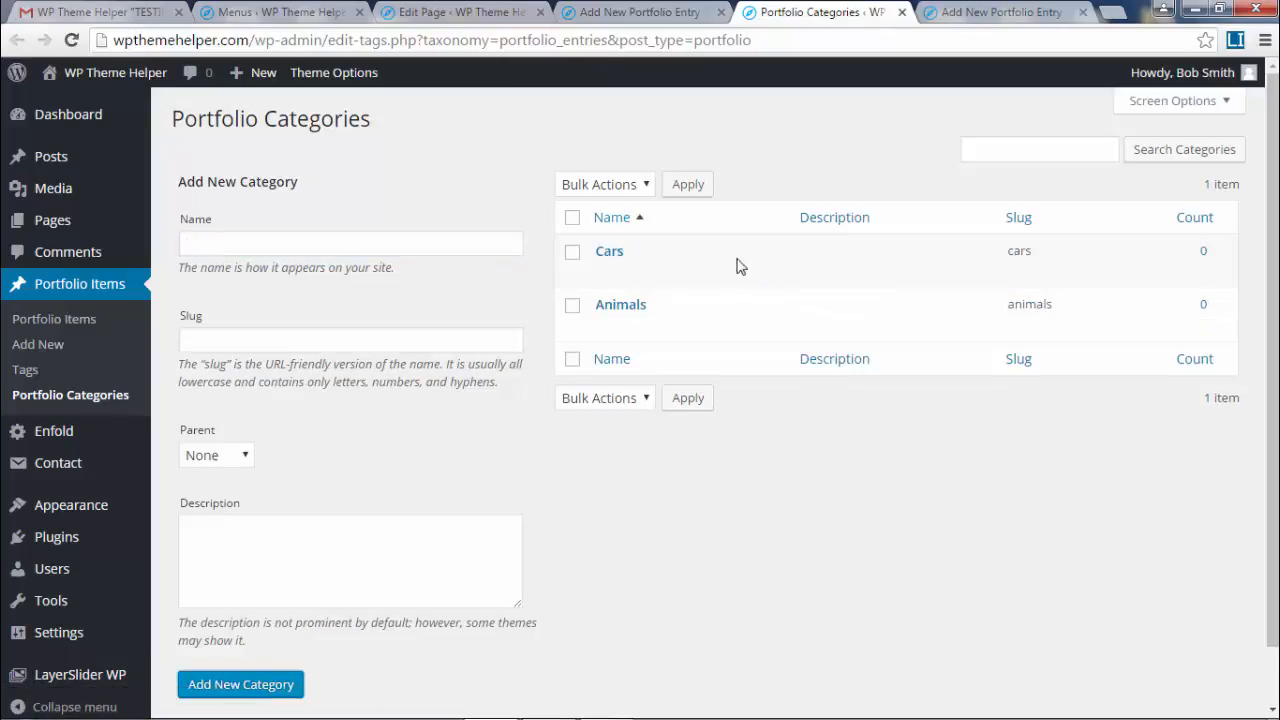
- Close the extra tabs and publish the Animals portfolio entry
{"action": "left_click", "coordinate": [902, 12]}
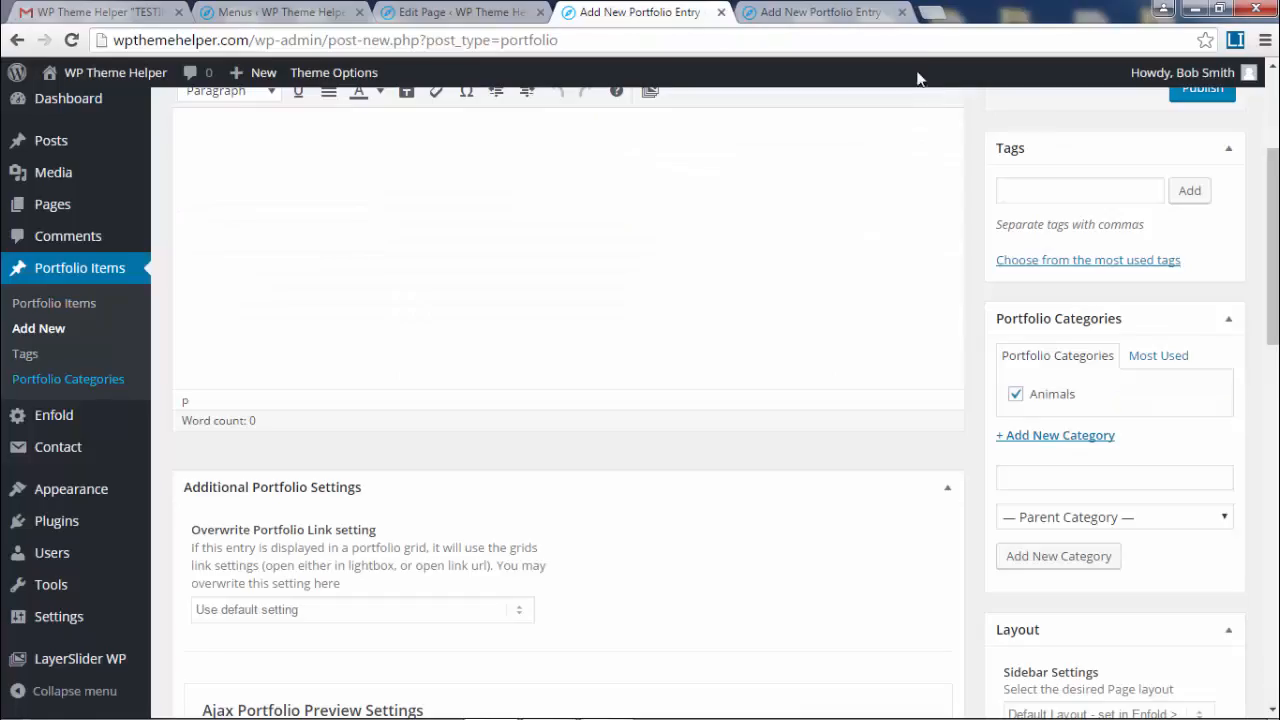
{"action": "left_click", "coordinate": [866, 14]}
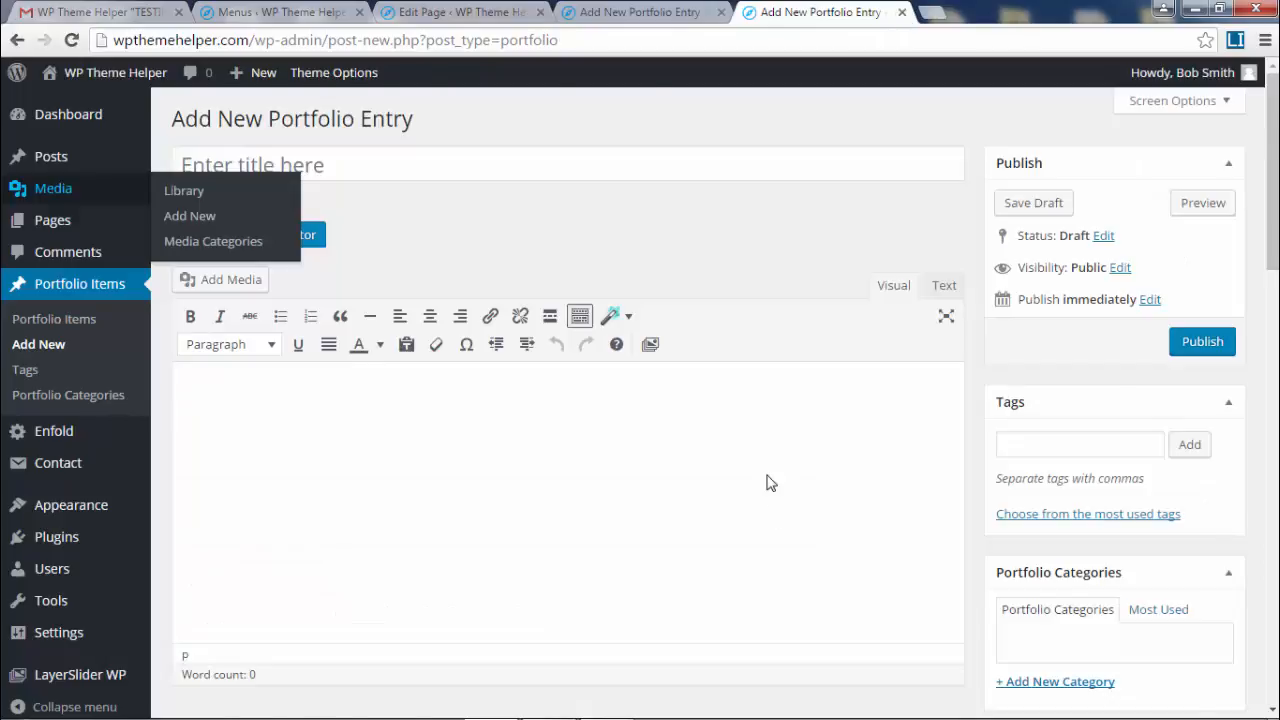
{"action": "key", "text": "ctrl+w"}
{"action": "scroll", "coordinate": [248, 166], "scroll_direction": "up", "scroll_amount": 3}
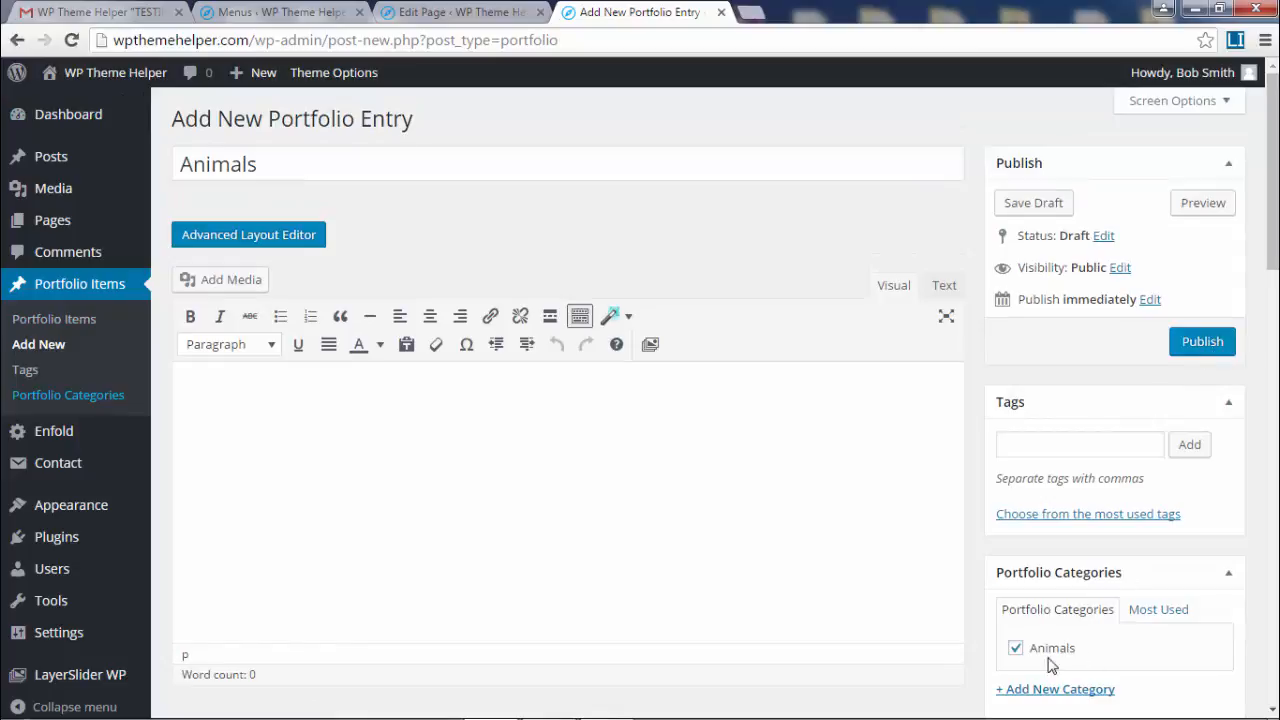
{"action": "left_click", "coordinate": [1228, 355]}
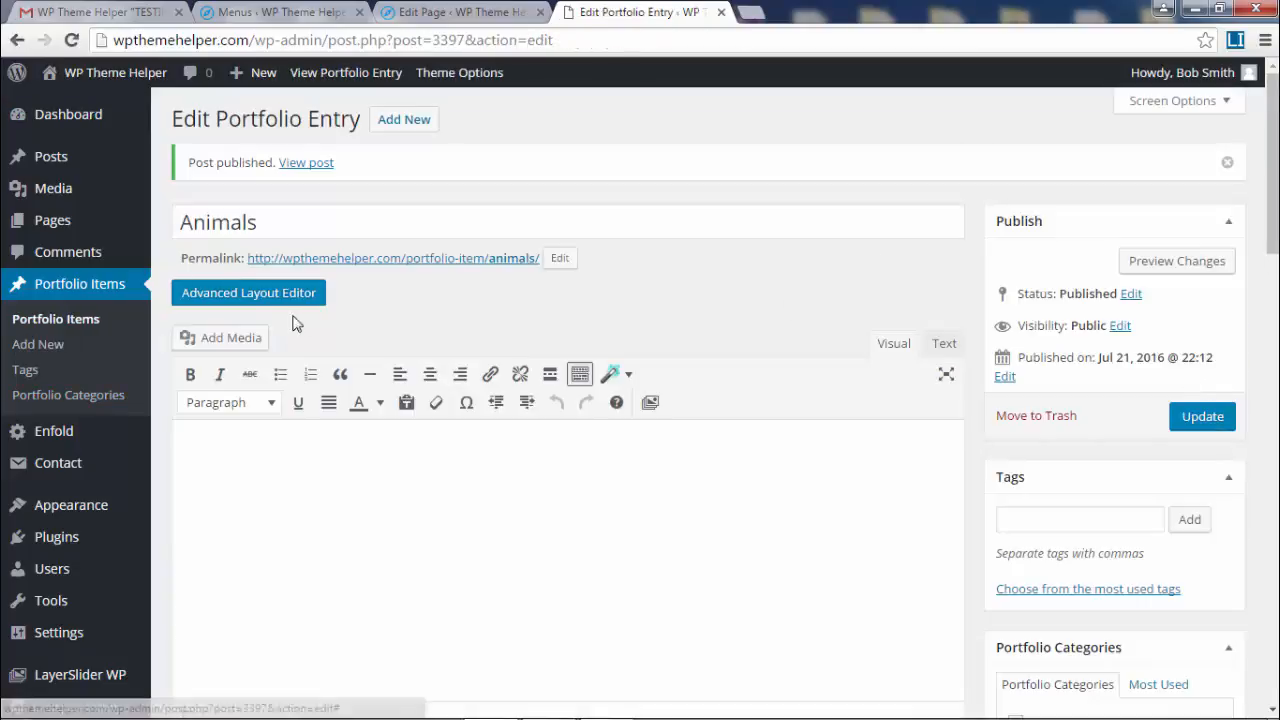
- Switch to the Advanced Layout Editor, add a 1/1 column and drop a Masonry Gallery into it
{"action": "left_click", "coordinate": [268, 296]}
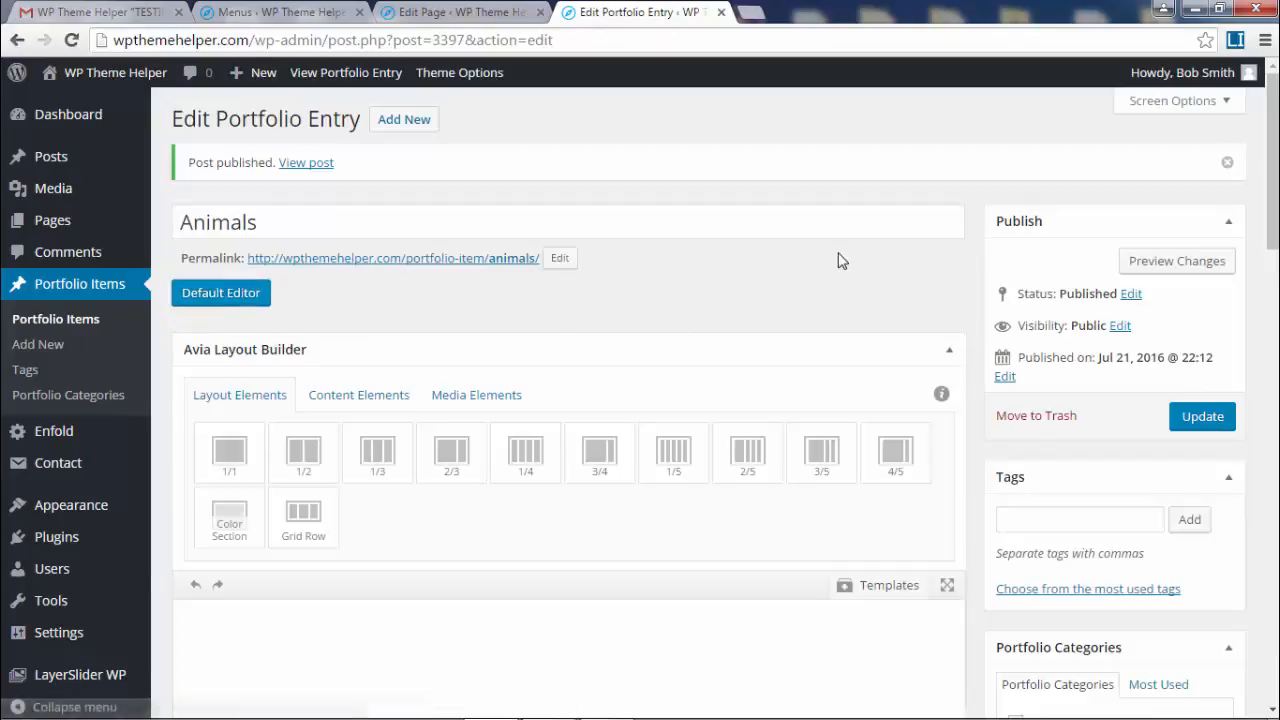
{"action": "scroll", "coordinate": [838, 260], "scroll_direction": "down", "scroll_amount": 2}
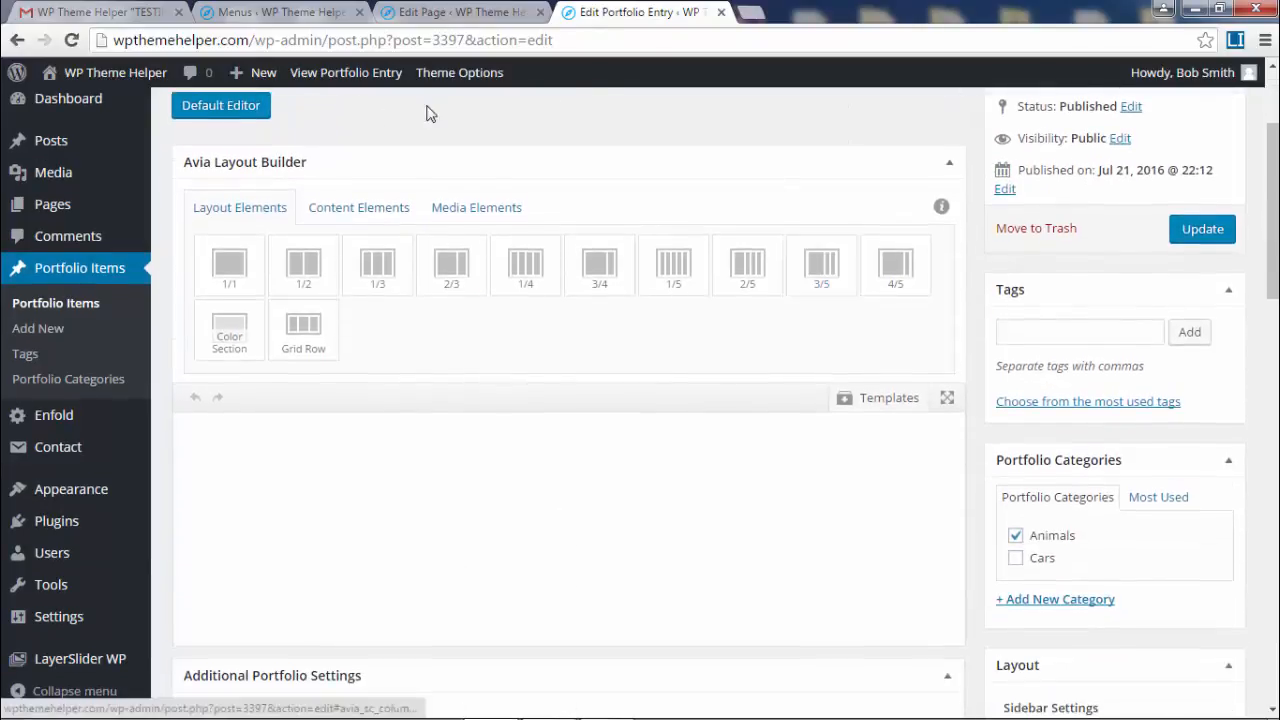
{"action": "left_click", "coordinate": [228, 268]}
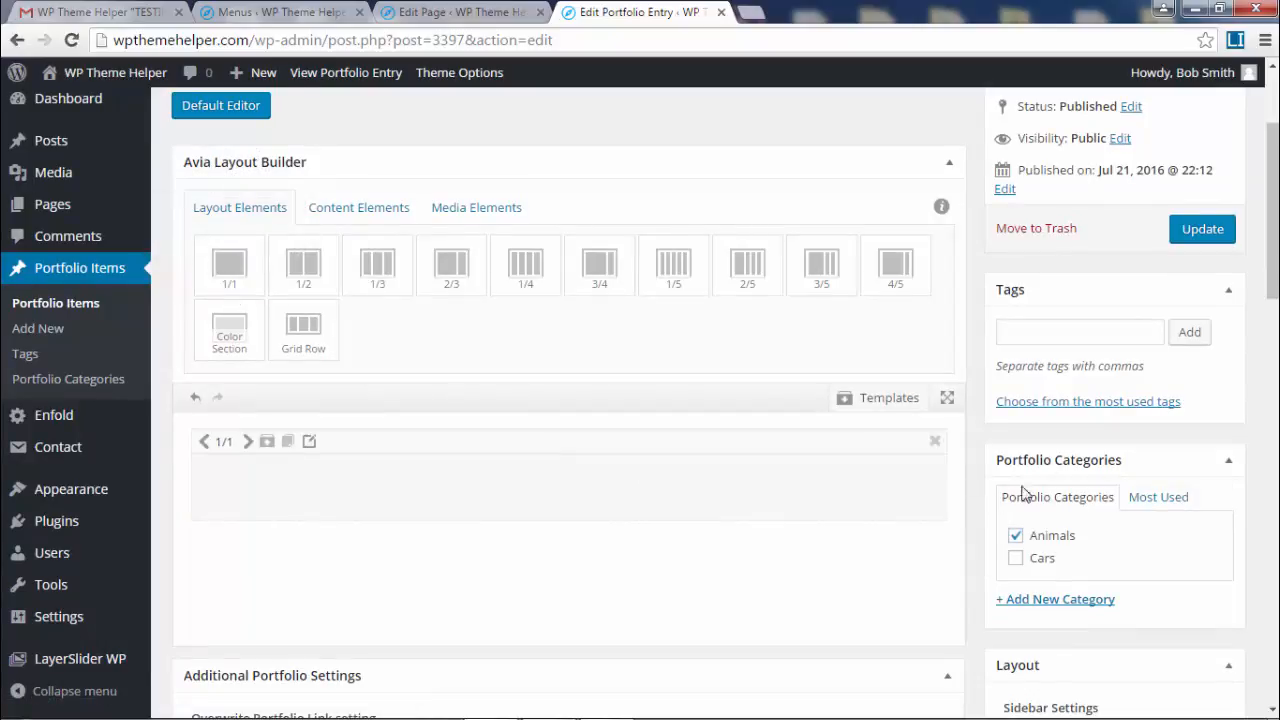
{"action": "left_click", "coordinate": [485, 212]}
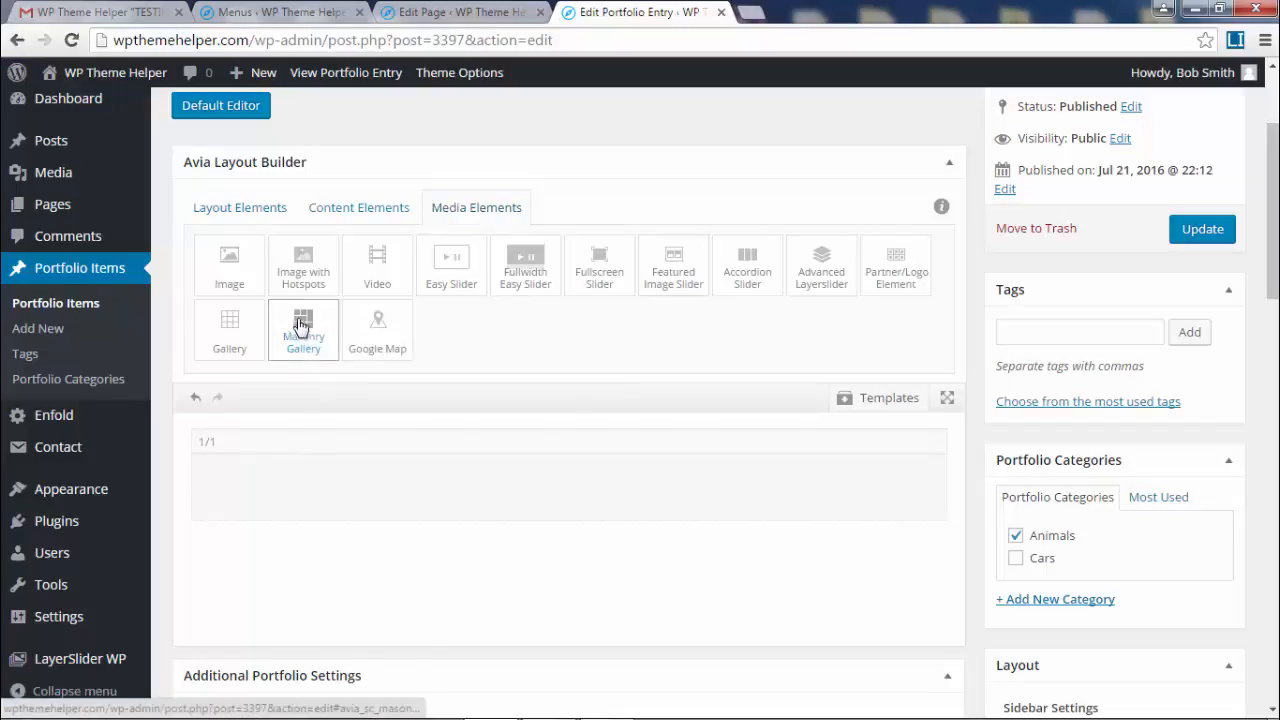
{"action": "left_click_drag", "start_coordinate": [303, 325], "coordinate": [537, 494]}
{"action": "scroll", "coordinate": [684, 627], "scroll_direction": "down", "scroll_amount": 2}
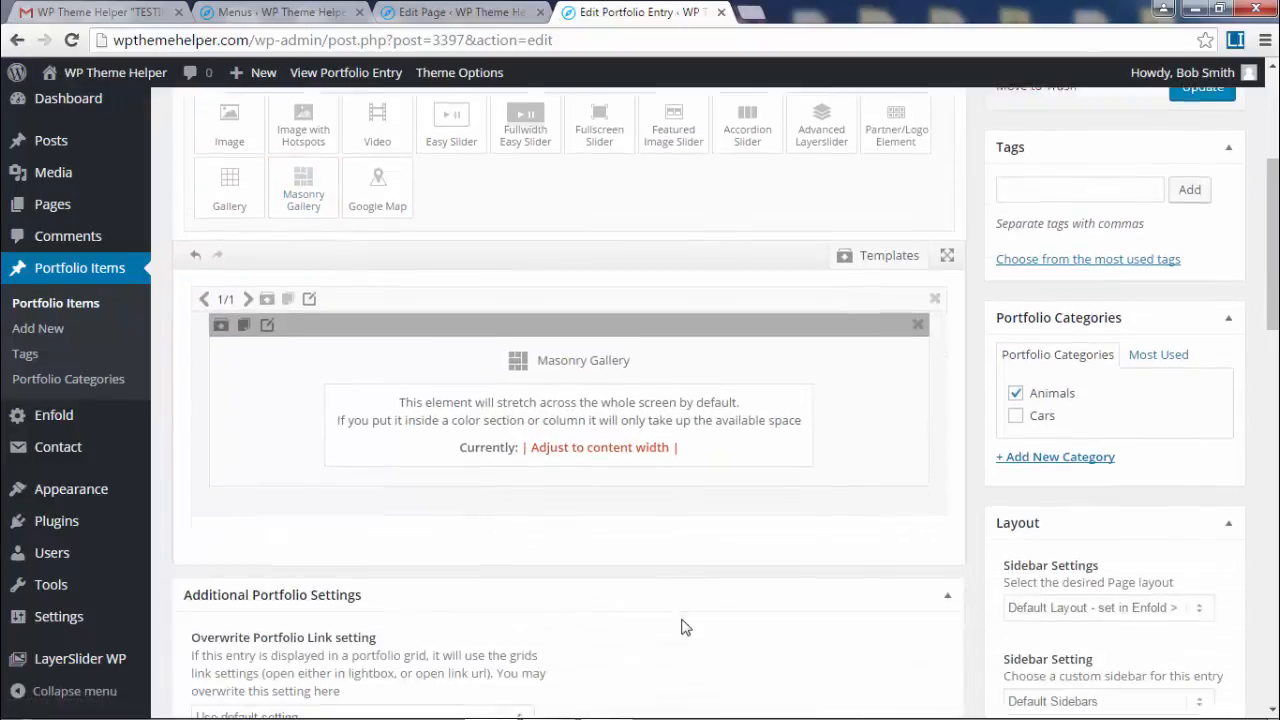
- Filter the Masonry Gallery's image picker to Portfolio - Animals and add all 15 photos
{"action": "left_click", "coordinate": [550, 376]}
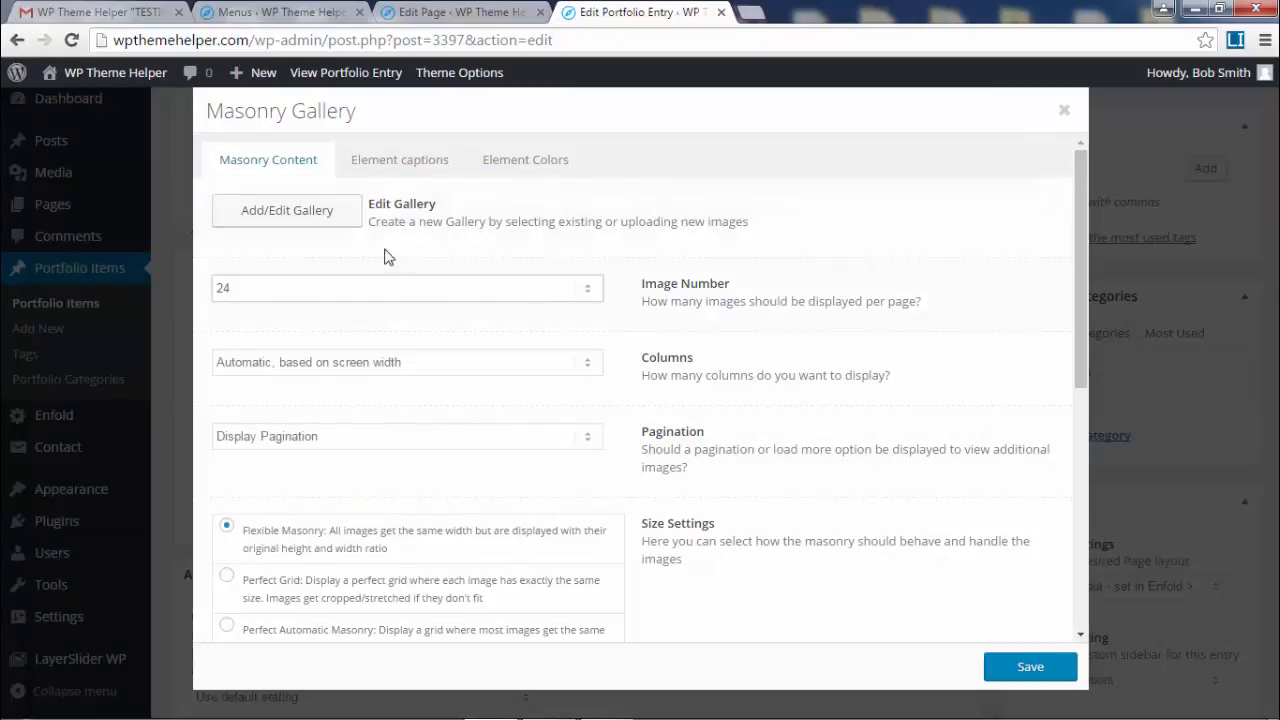
{"action": "left_click", "coordinate": [270, 228]}
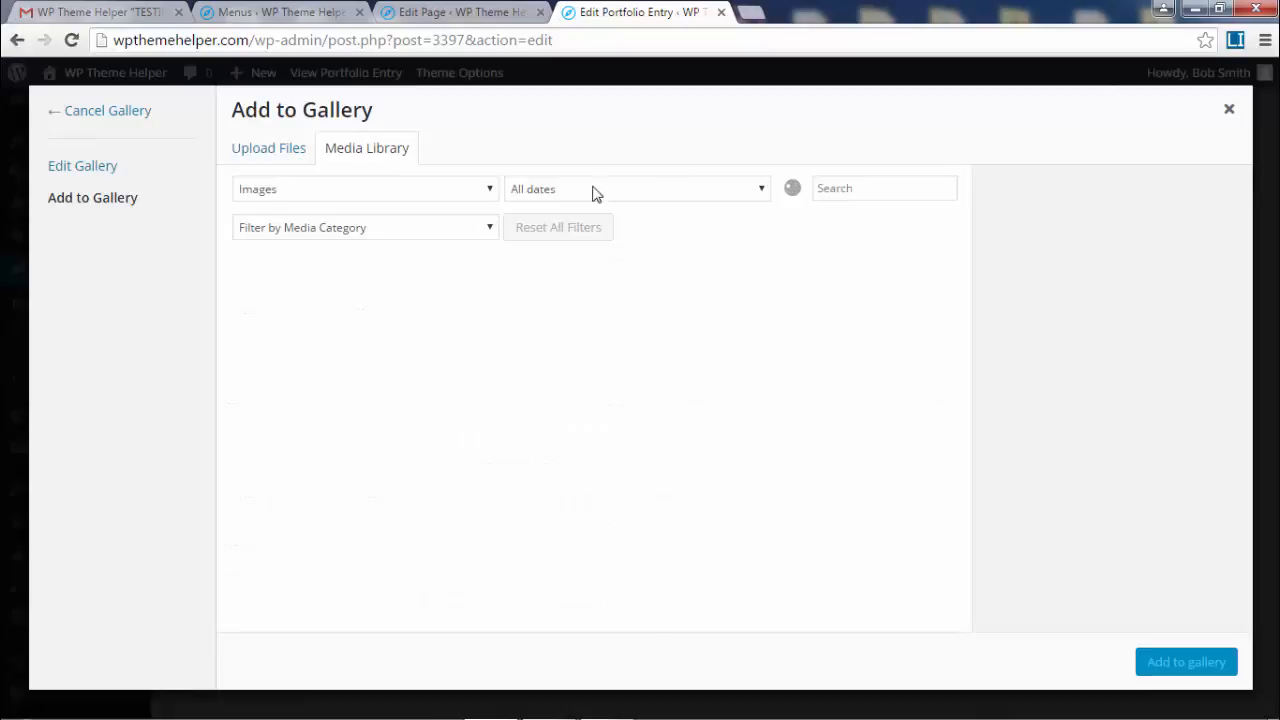
{"action": "left_click", "coordinate": [362, 236]}
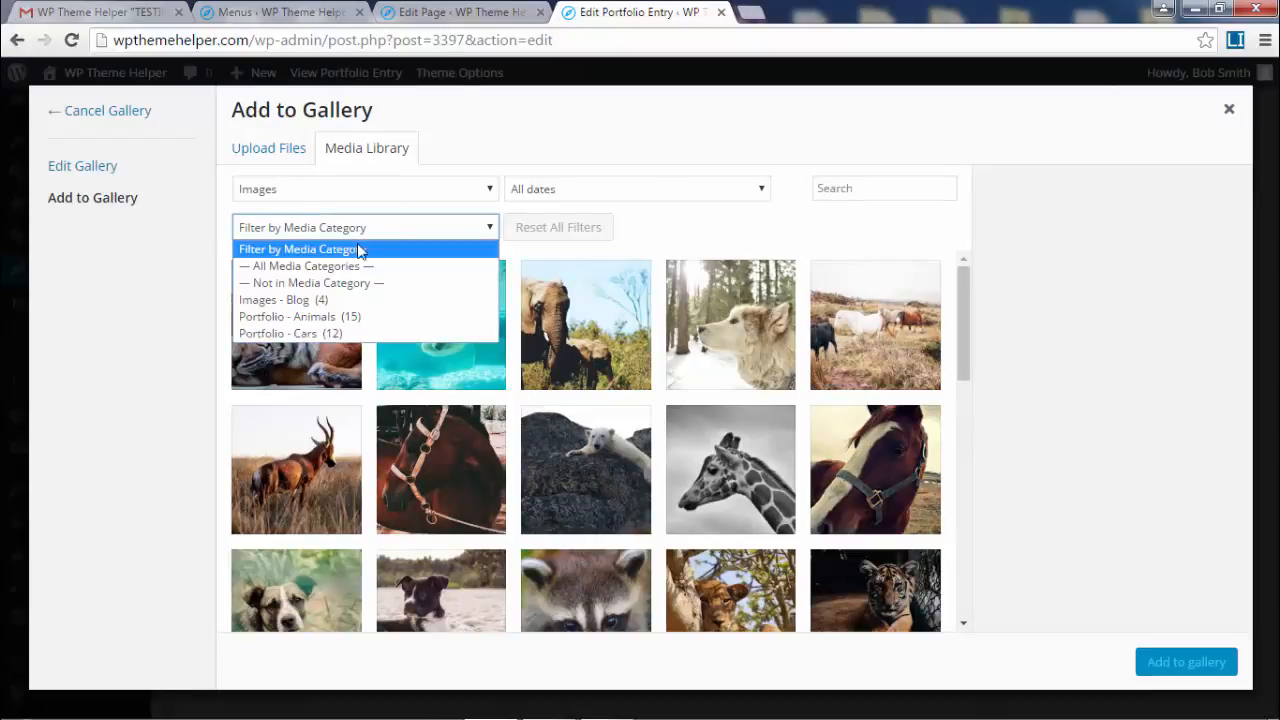
{"action": "left_click", "coordinate": [346, 318]}
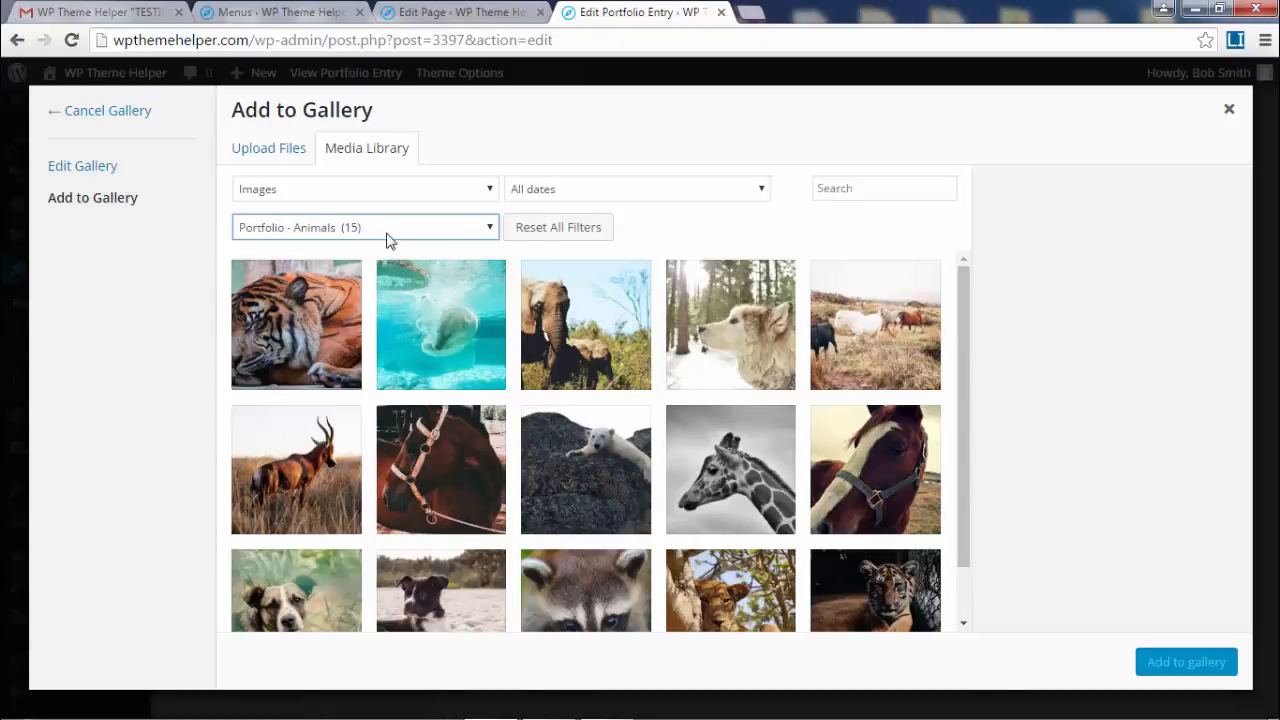
{"action": "left_click", "coordinate": [302, 332]}
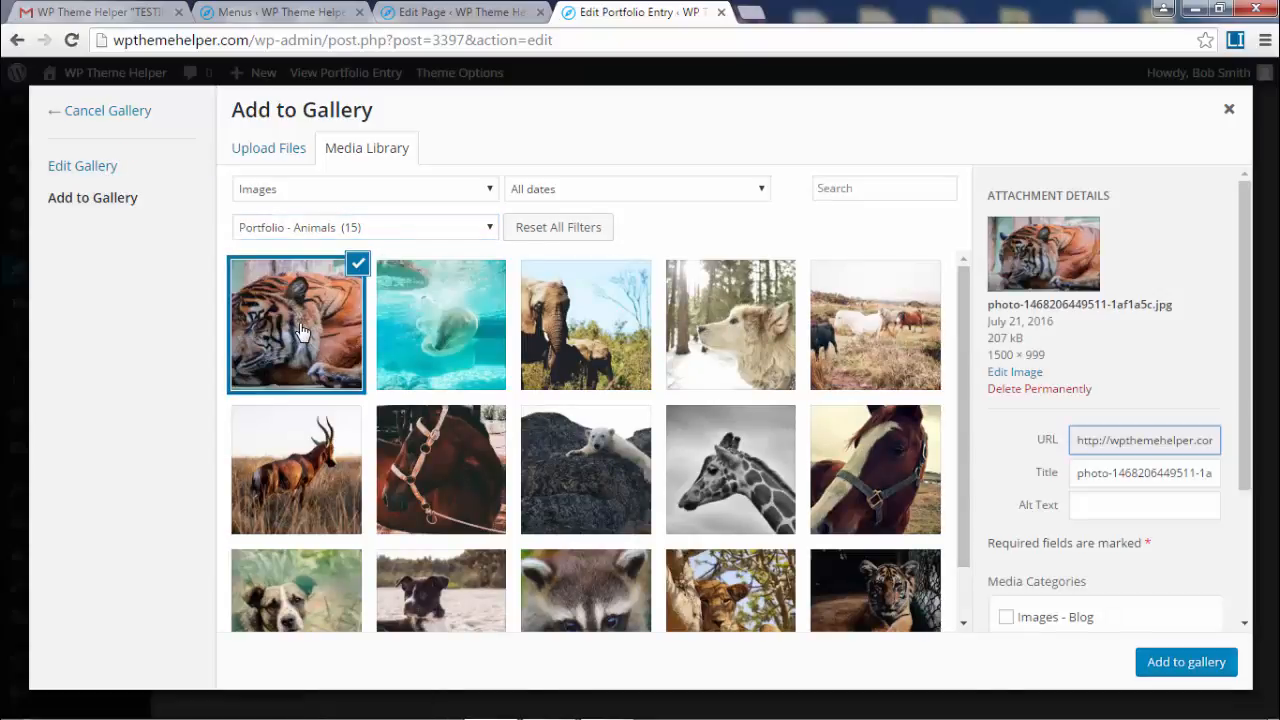
{"action": "scroll", "coordinate": [860, 366], "scroll_direction": "down", "scroll_amount": 1}
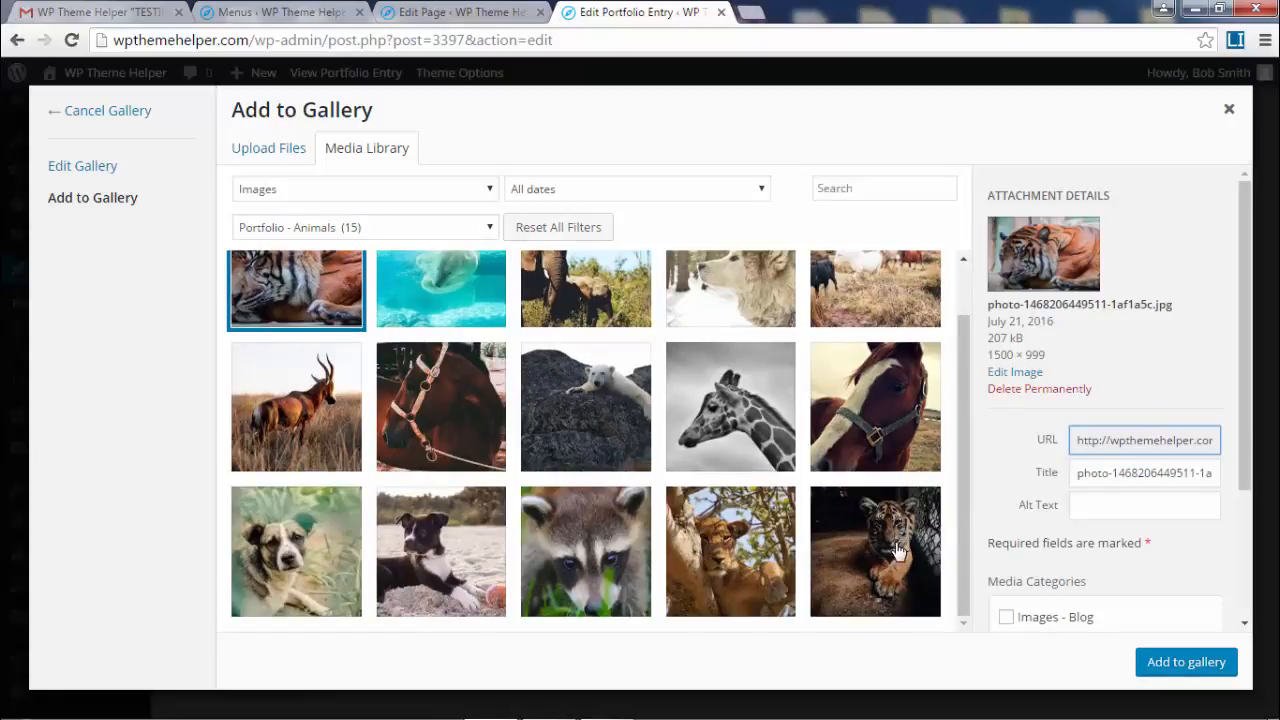
{"action": "left_click", "coordinate": [876, 566], "text": "shift"}
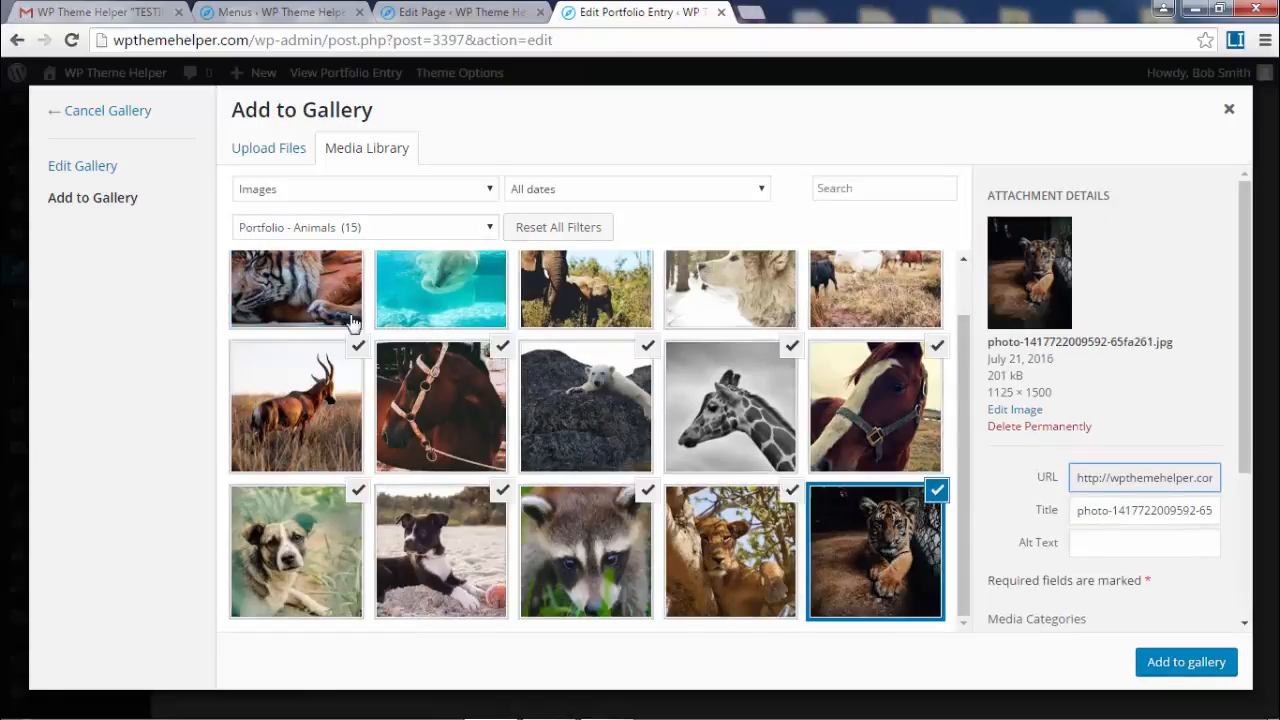
{"action": "scroll", "coordinate": [1160, 288], "scroll_direction": "down", "scroll_amount": 3}
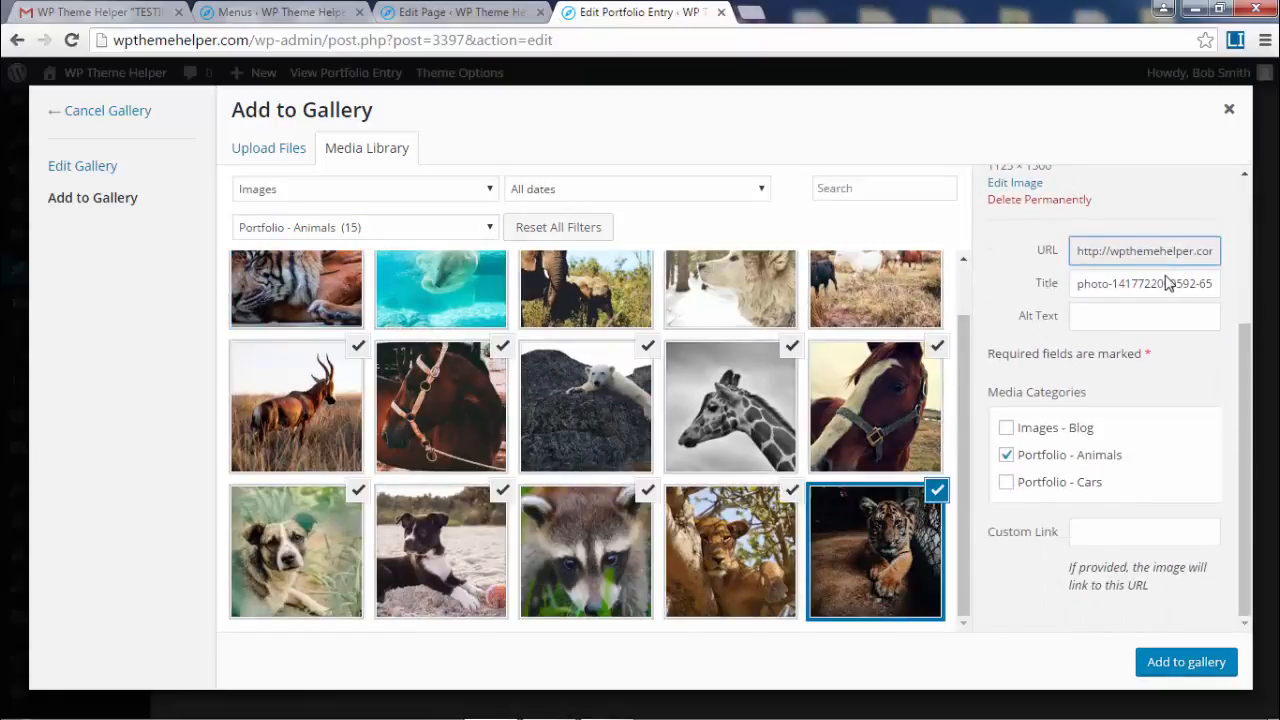
{"action": "left_click", "coordinate": [1183, 663]}
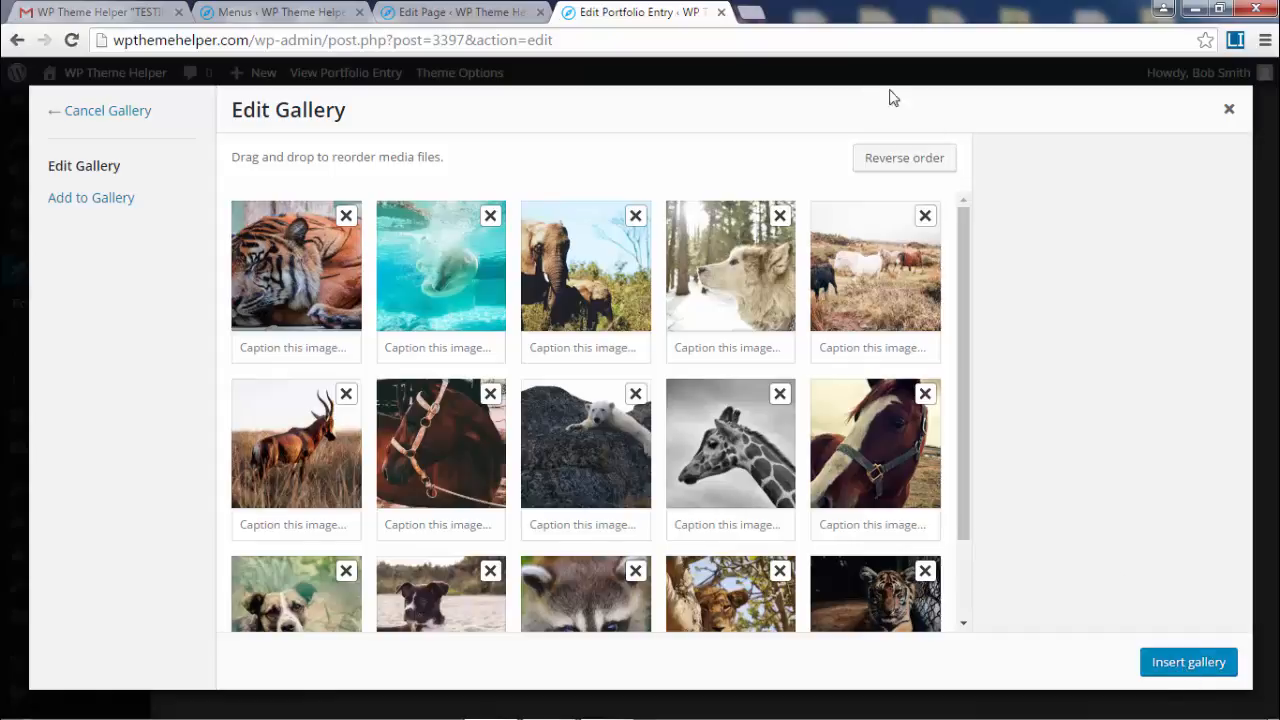
- Reverse the gallery order, move the raccoon ahead of the lion, and insert the gallery
{"action": "left_click", "coordinate": [910, 158]}
{"action": "left_click_drag", "start_coordinate": [585, 265], "coordinate": [452, 262]}
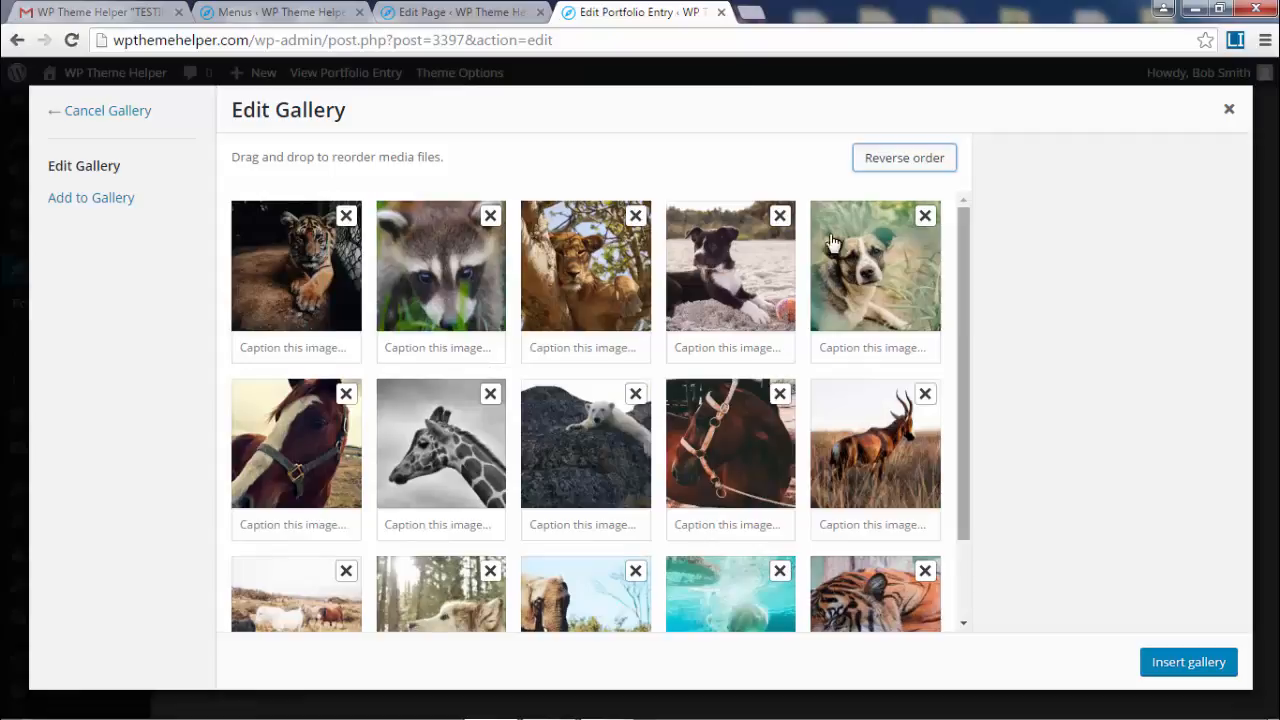
{"action": "scroll", "coordinate": [790, 370], "scroll_direction": "down", "scroll_amount": 2}
{"action": "left_click", "coordinate": [1186, 663]}
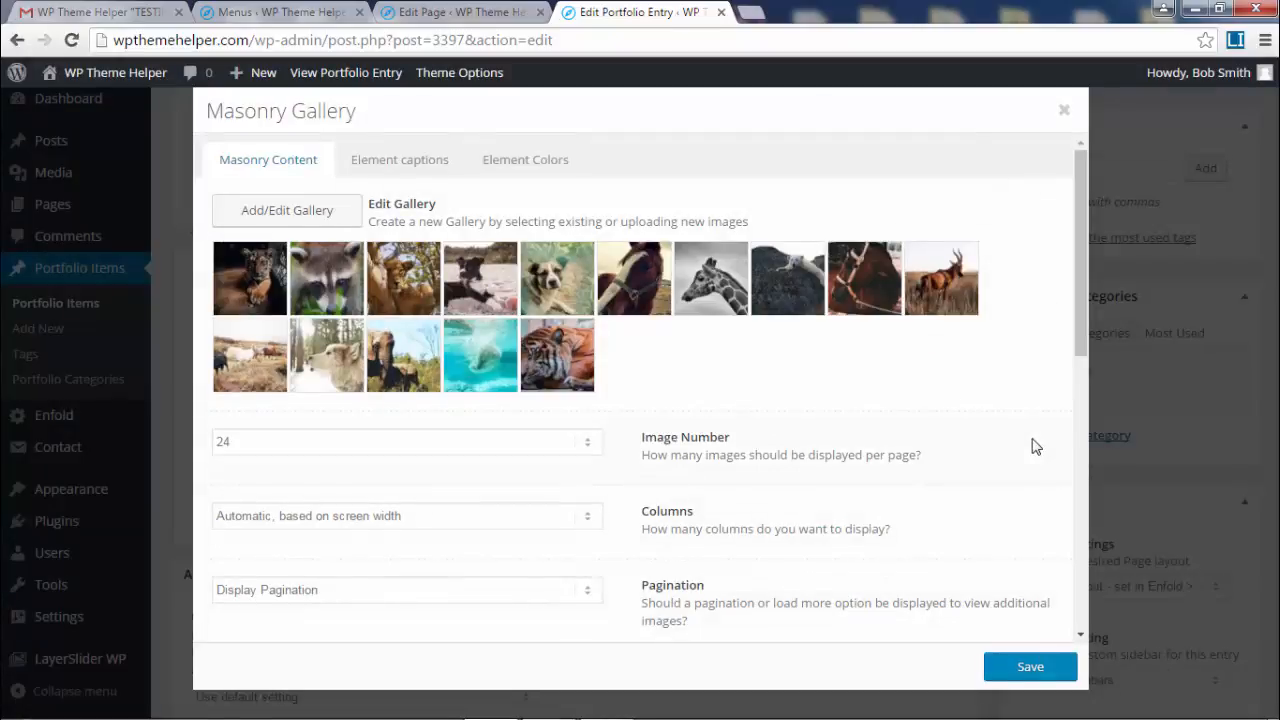
- Save the Masonry Gallery settings and update the Animals entry
{"action": "scroll", "coordinate": [1035, 447], "scroll_direction": "down", "scroll_amount": 3}
{"action": "left_click", "coordinate": [1030, 666]}
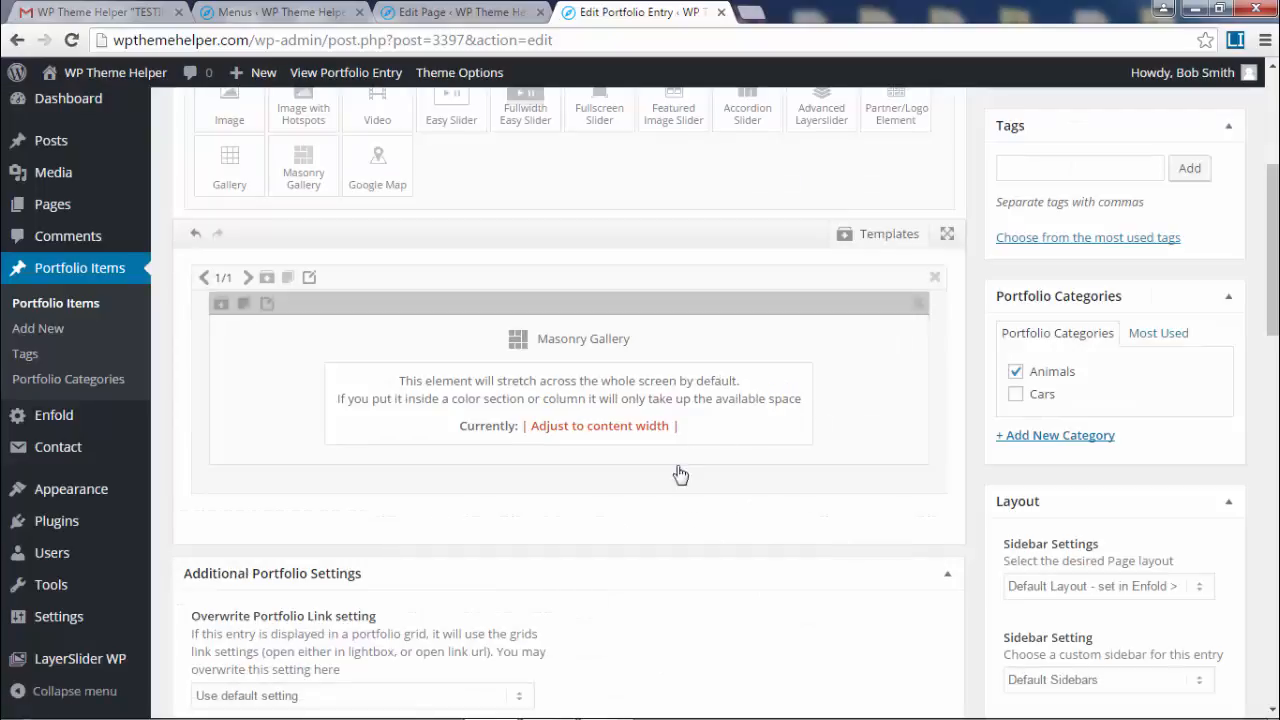
{"action": "scroll", "coordinate": [660, 489], "scroll_direction": "up", "scroll_amount": 3}
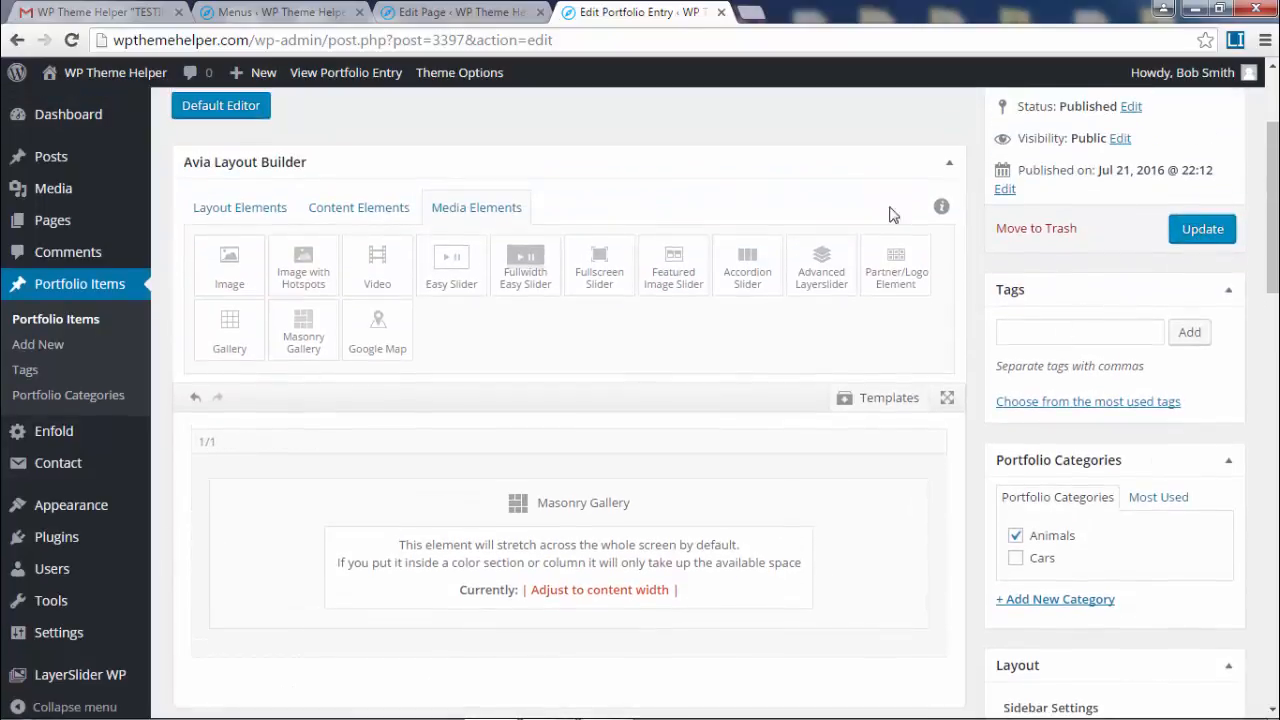
{"action": "left_click", "coordinate": [1199, 232]}
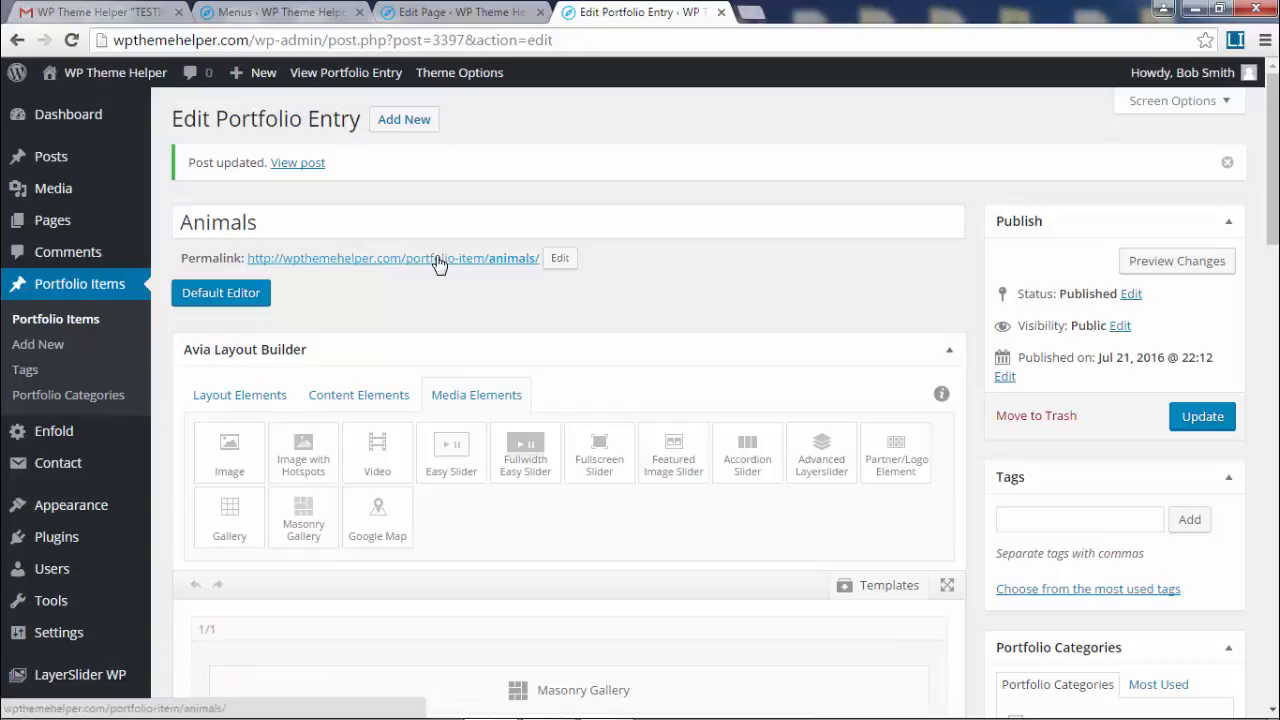
- Open the live Animals page in a new tab and scroll through its masonry gallery
{"action": "middle_click", "coordinate": [437, 262]}
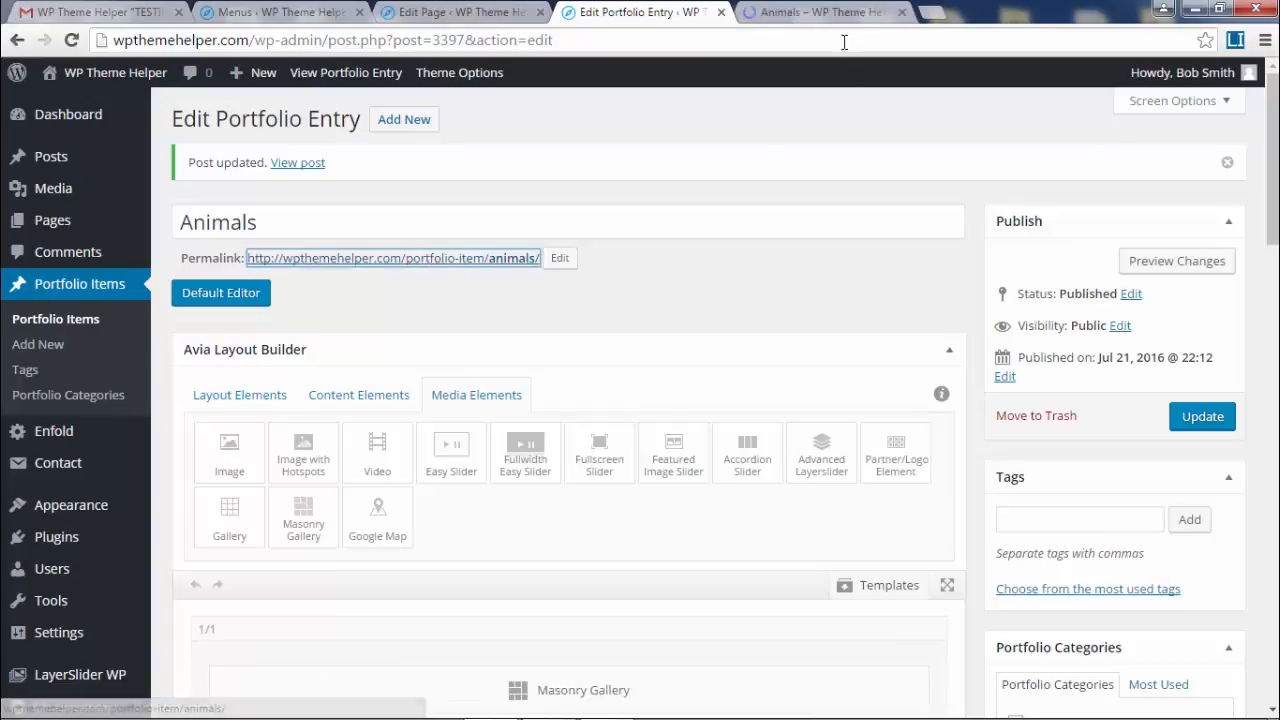
{"action": "left_click", "coordinate": [818, 12]}
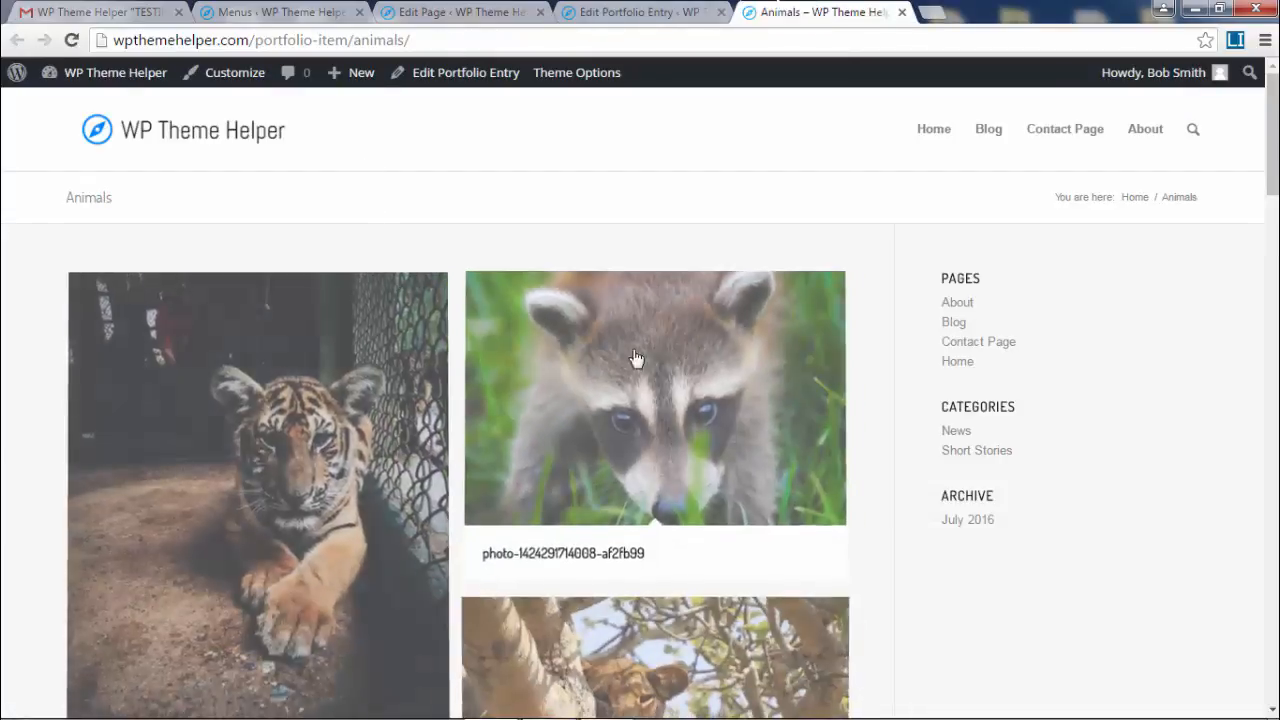
{"action": "scroll", "coordinate": [731, 353], "scroll_direction": "down", "scroll_amount": 1}
{"action": "scroll", "coordinate": [731, 355], "scroll_direction": "down", "scroll_amount": 2}
{"action": "scroll", "coordinate": [730, 355], "scroll_direction": "up", "scroll_amount": 3}
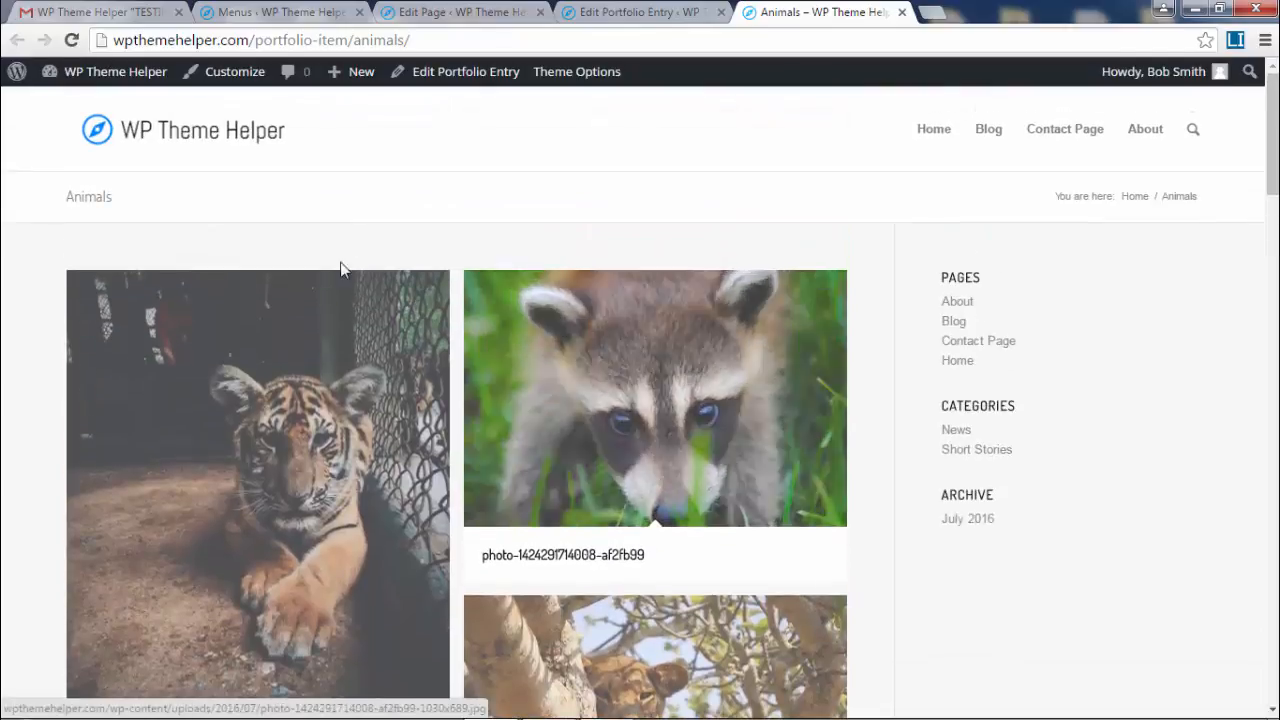
{"action": "scroll", "coordinate": [336, 362], "scroll_direction": "down", "scroll_amount": 1}
{"action": "scroll", "coordinate": [336, 362], "scroll_direction": "down", "scroll_amount": 1}
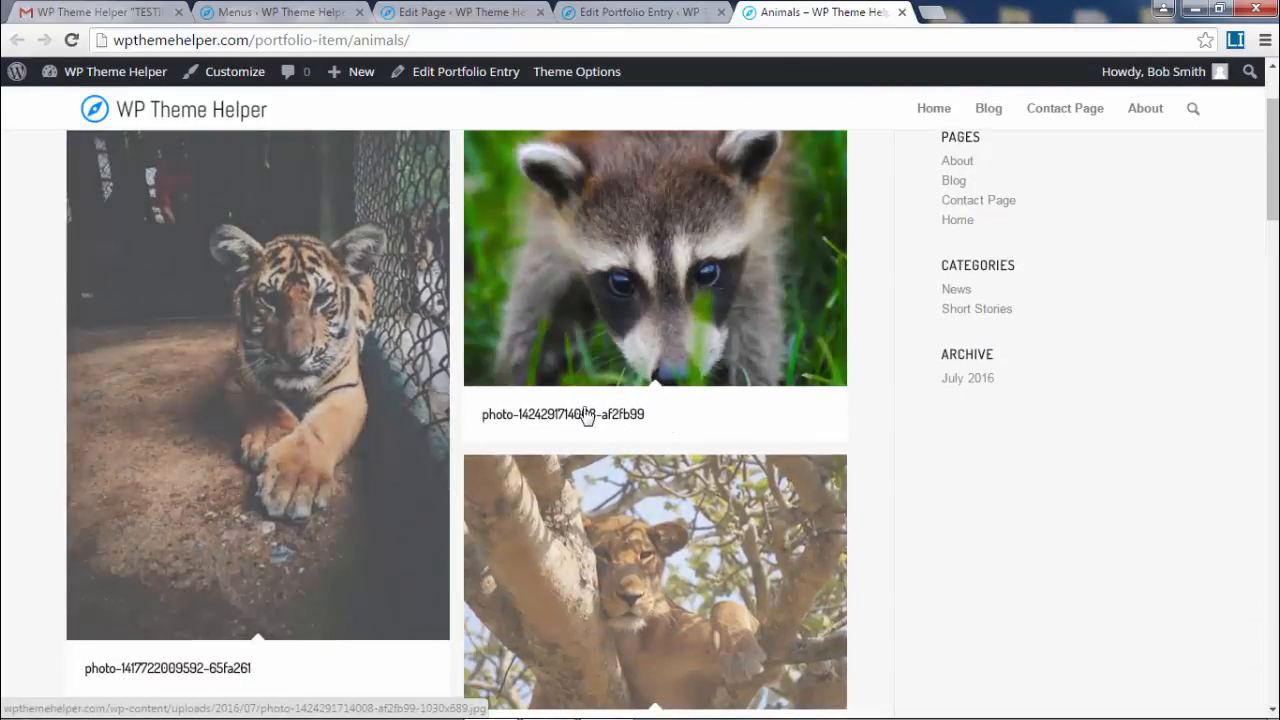
{"action": "scroll", "coordinate": [704, 450], "scroll_direction": "down", "scroll_amount": 4}
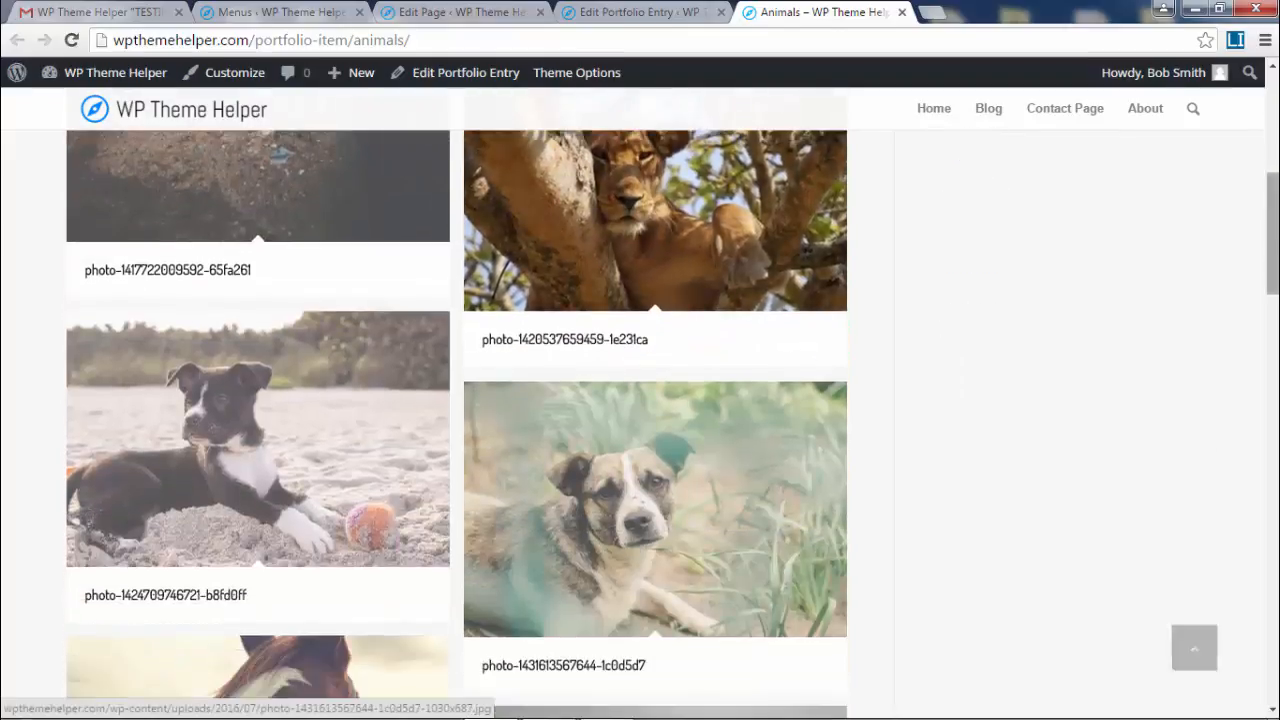
{"action": "scroll", "coordinate": [987, 280], "scroll_direction": "up", "scroll_amount": 6}
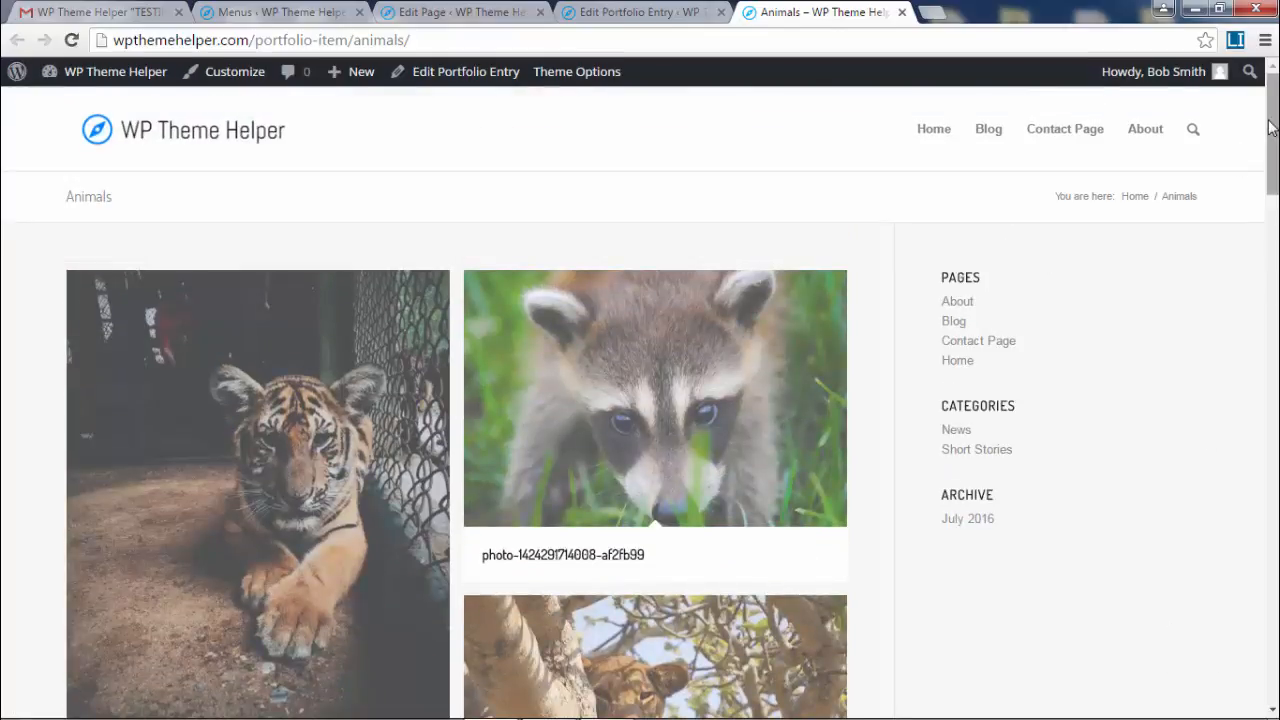
{"action": "left_click_drag", "start_coordinate": [1269, 122], "coordinate": [1238, 648]}
{"action": "left_click", "coordinate": [1194, 649]}
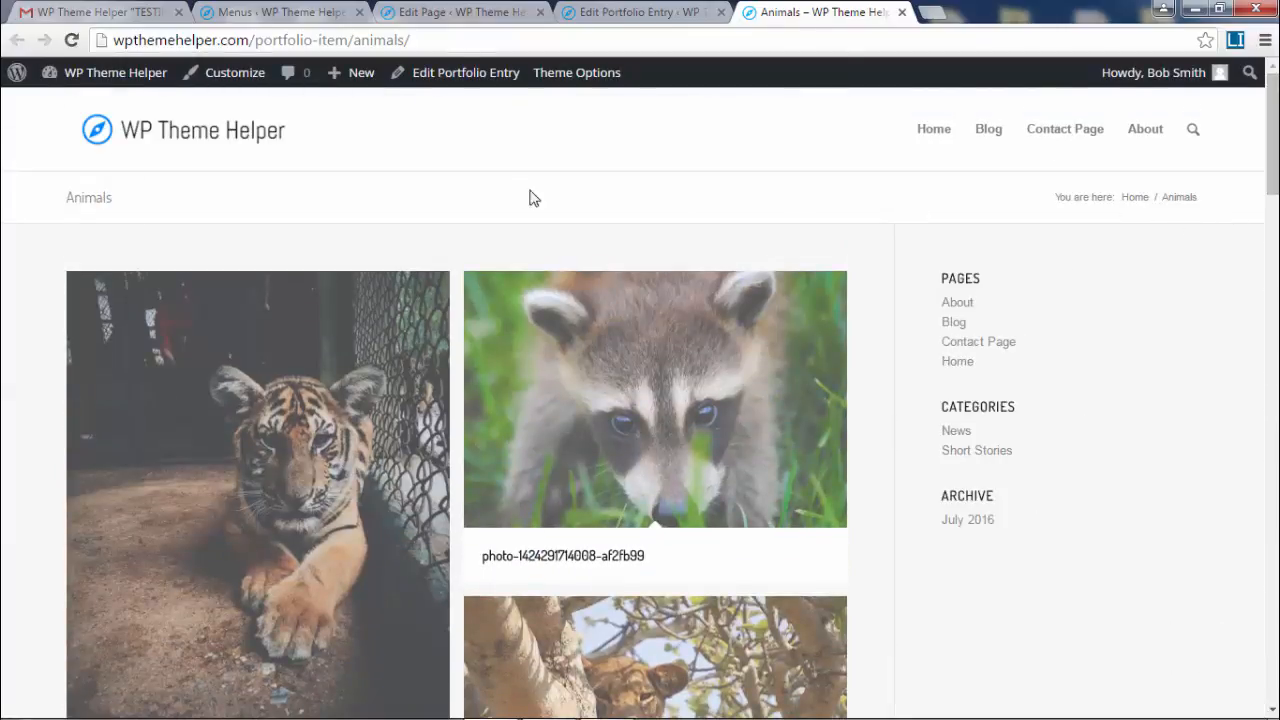
{"action": "left_click_drag", "start_coordinate": [1177, 198], "coordinate": [1026, 197]}
{"action": "left_click", "coordinate": [1166, 187]}
- Look over the page title and layout, then return to the Edit Portfolio Entry tab
{"action": "double_click", "coordinate": [97, 205]}
{"action": "left_click", "coordinate": [257, 213]}
{"action": "scroll", "coordinate": [929, 234], "scroll_direction": "down", "scroll_amount": 2}
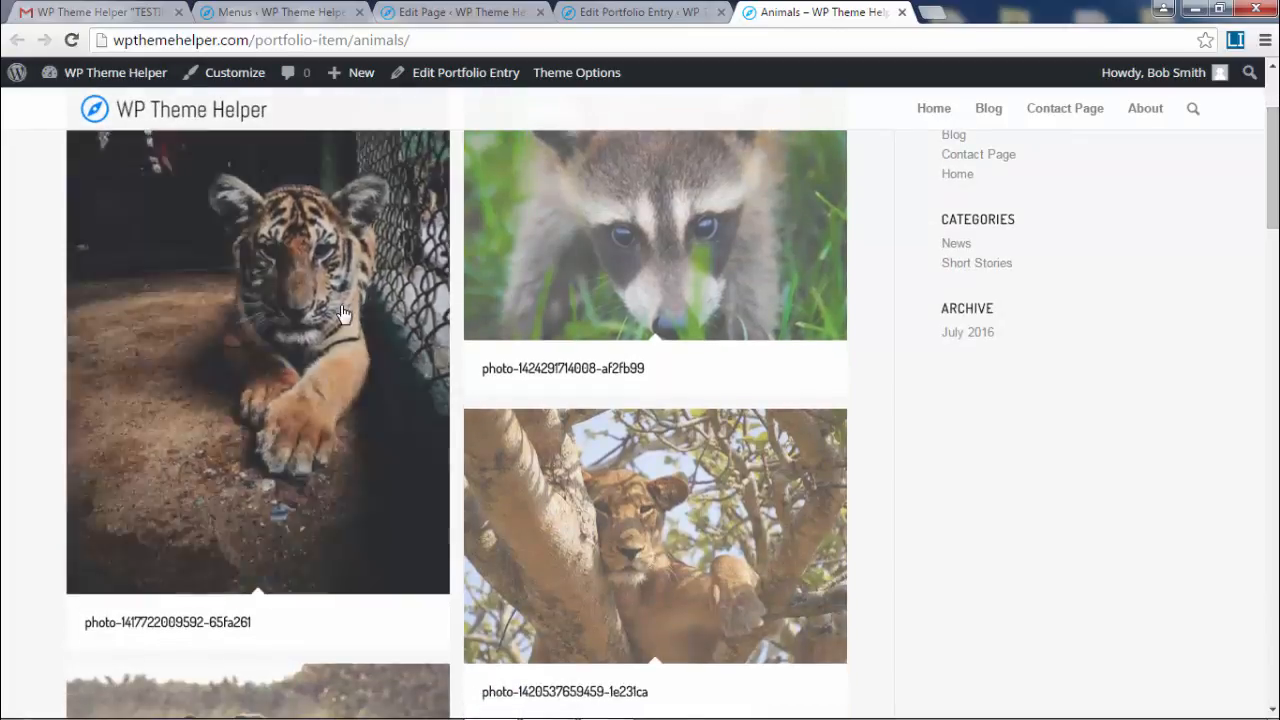
{"action": "scroll", "coordinate": [774, 266], "scroll_direction": "up", "scroll_amount": 1}
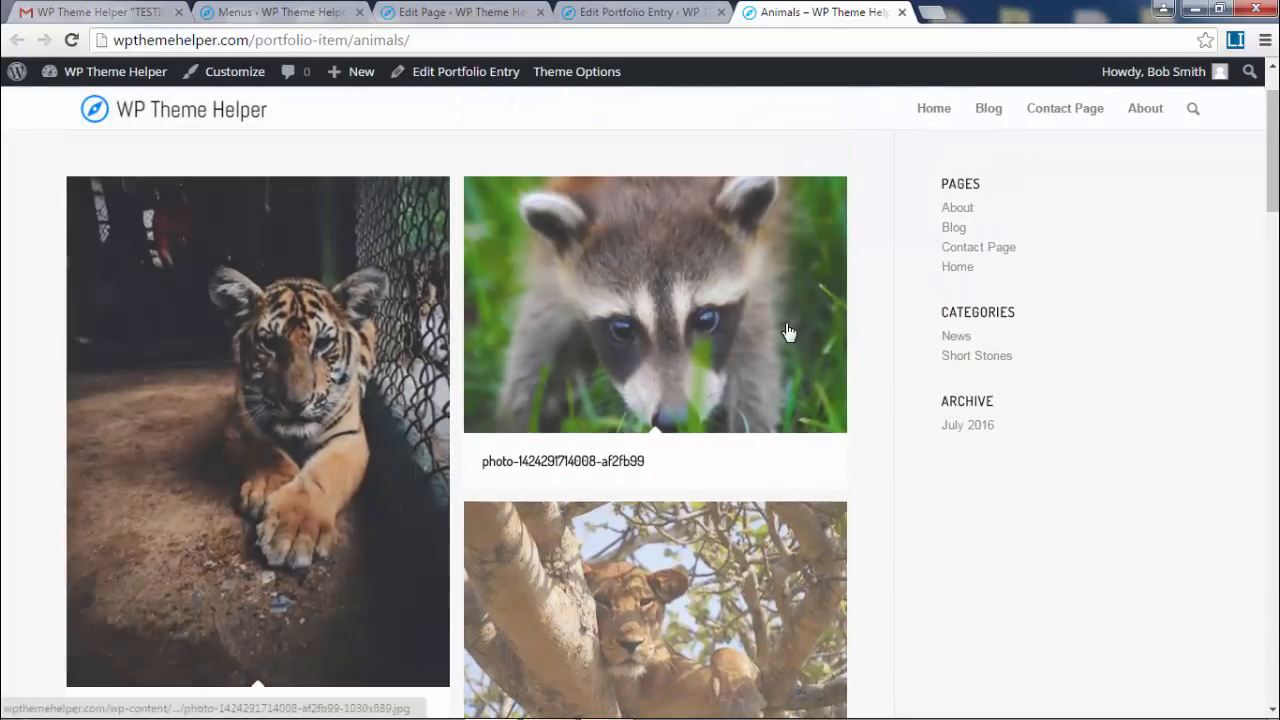
{"action": "left_click_drag", "start_coordinate": [1271, 206], "coordinate": [1275, 332]}
{"action": "scroll", "coordinate": [980, 366], "scroll_direction": "up", "scroll_amount": 1}
{"action": "left_click", "coordinate": [647, 12]}
- Set the entry's Sidebar Settings to No Sidebar and update it
{"action": "left_click", "coordinate": [1108, 307]}
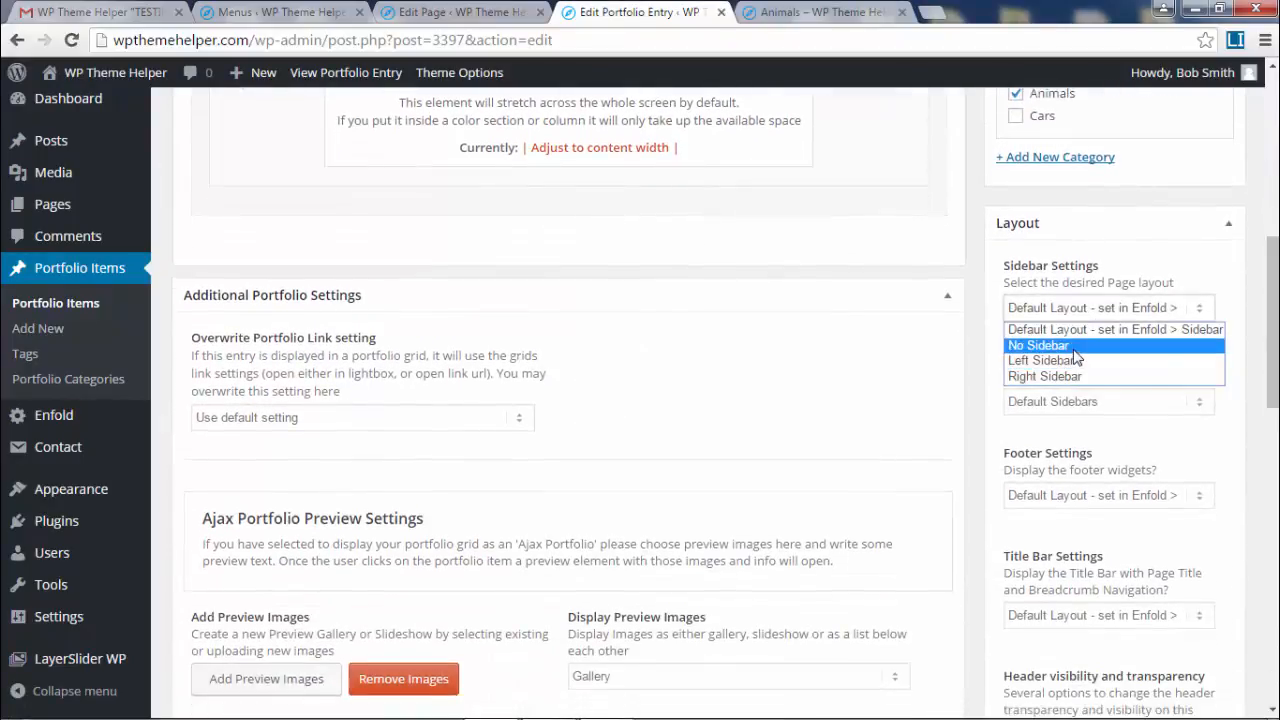
{"action": "left_click", "coordinate": [1038, 345]}
{"action": "left_click_drag", "start_coordinate": [1273, 320], "coordinate": [1273, 185]}
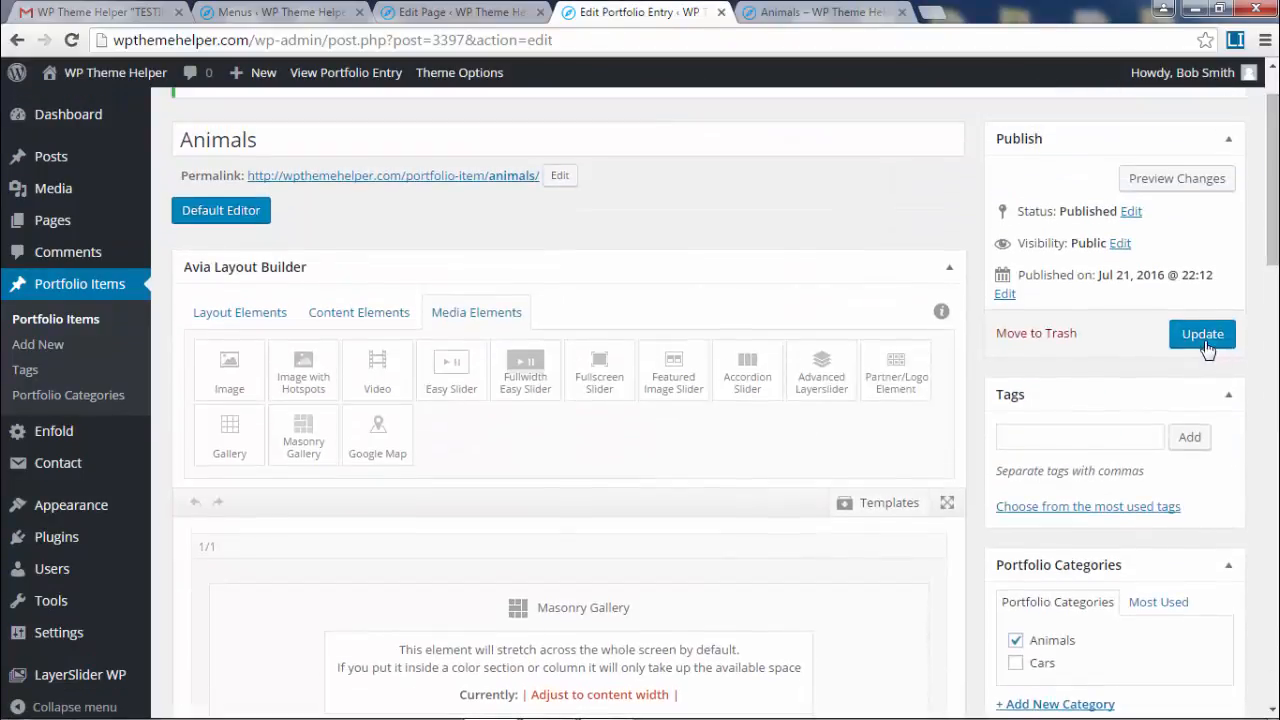
{"action": "left_click", "coordinate": [1202, 333]}
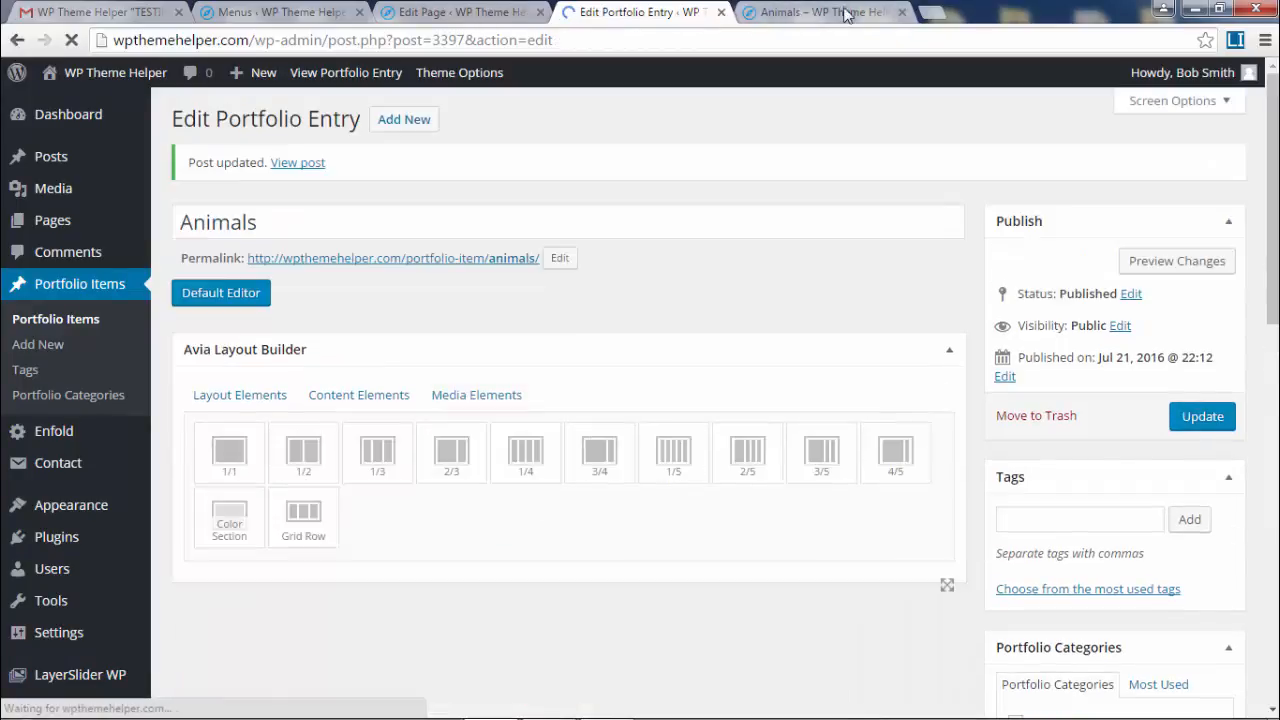
- Reload the live Animals page to check the full-width gallery, then return to the editor
{"action": "left_click", "coordinate": [823, 12]}
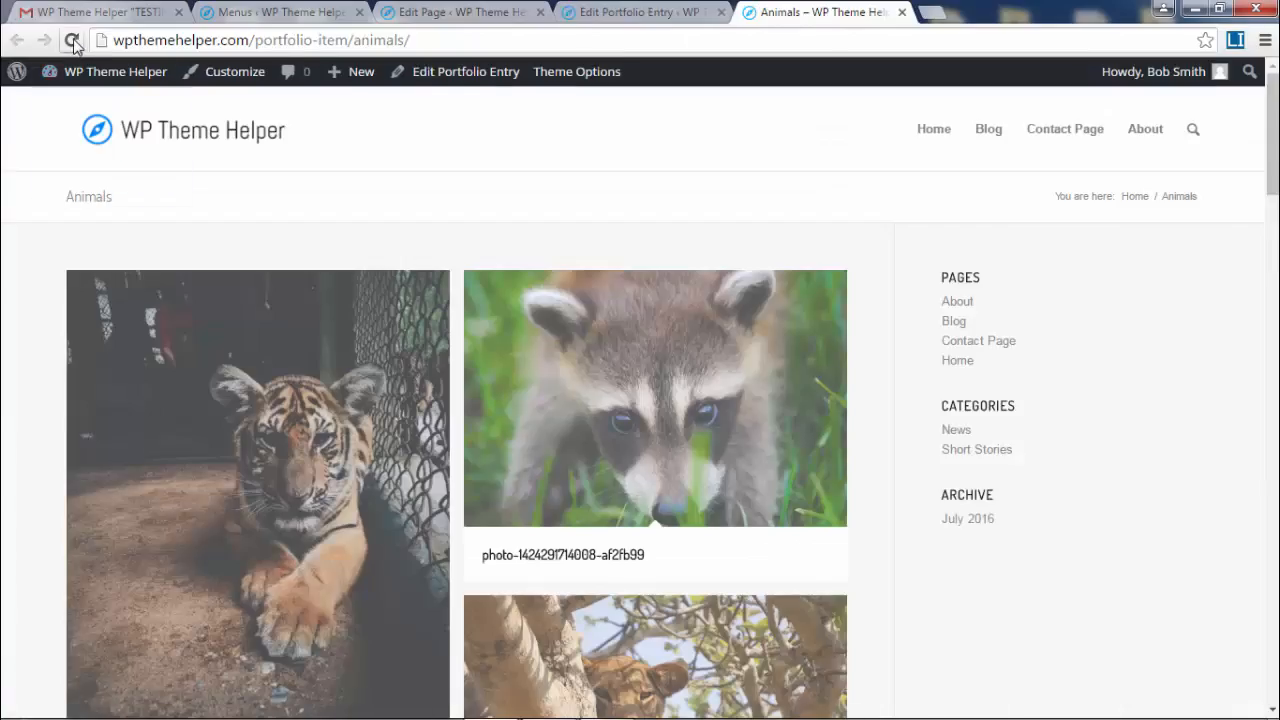
{"action": "left_click", "coordinate": [73, 42]}
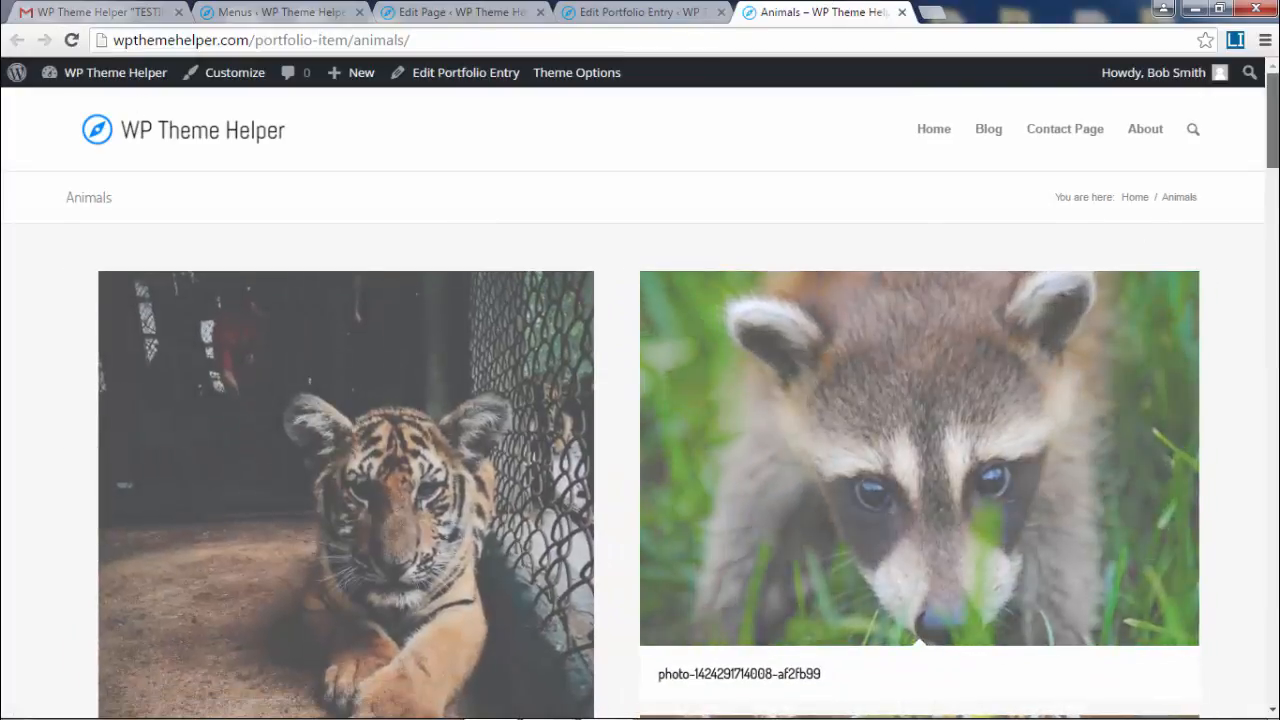
{"action": "scroll", "coordinate": [417, 292], "scroll_direction": "down", "scroll_amount": 8}
{"action": "scroll", "coordinate": [417, 292], "scroll_direction": "up", "scroll_amount": 7}
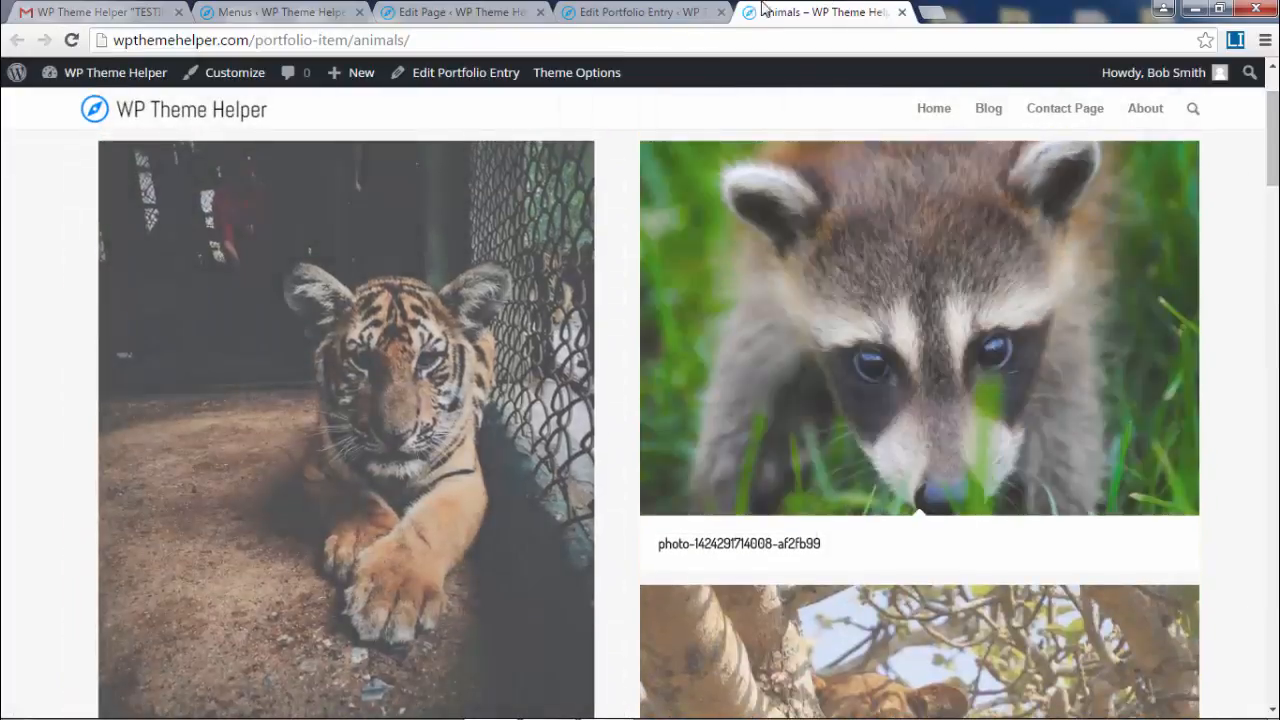
{"action": "left_click", "coordinate": [630, 12]}
{"action": "scroll", "coordinate": [733, 487], "scroll_direction": "down", "scroll_amount": 2}
{"action": "scroll", "coordinate": [733, 487], "scroll_direction": "down", "scroll_amount": 2}
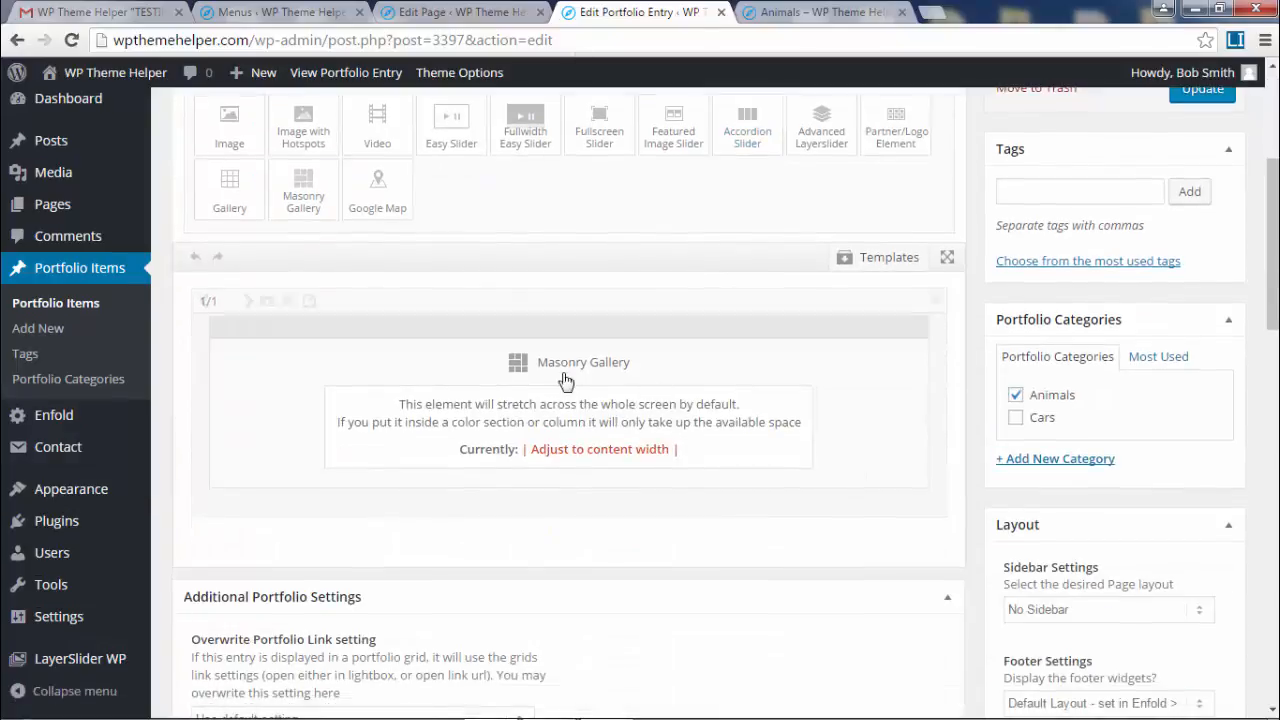
- Set the Masonry Gallery's Image Number to 10 per page and save the element
{"action": "left_click", "coordinate": [674, 426]}
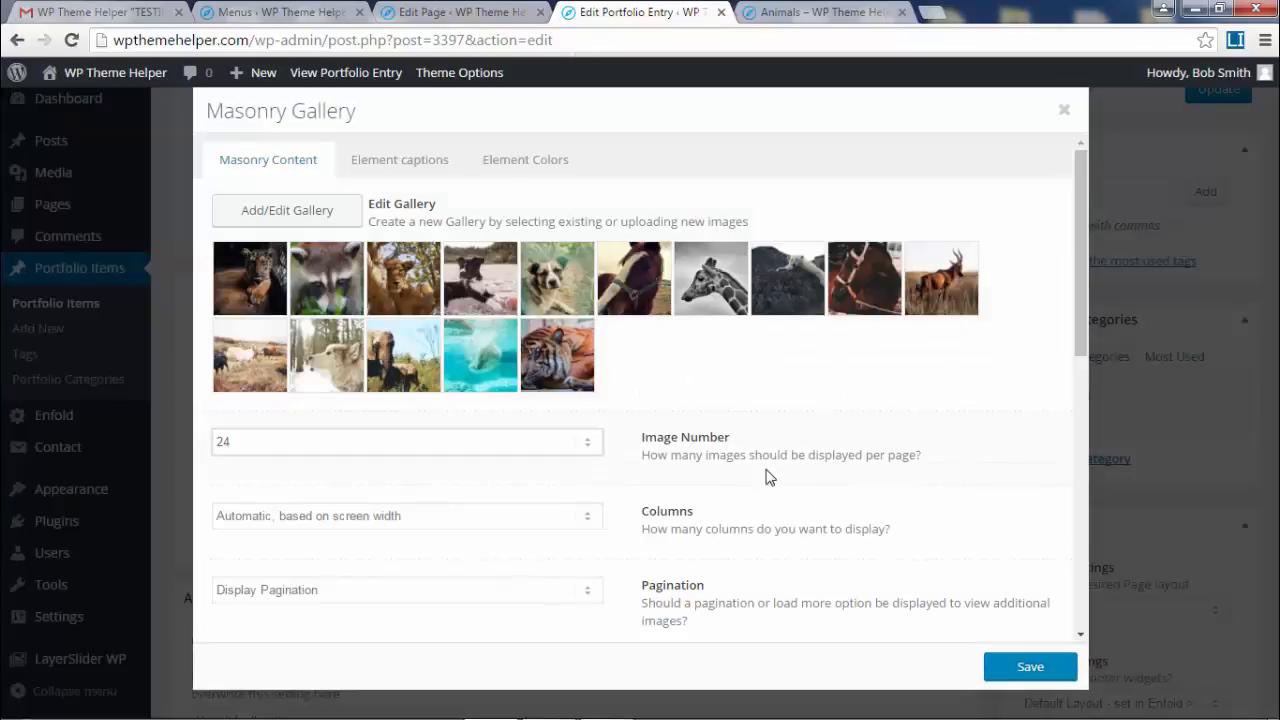
{"action": "scroll", "coordinate": [768, 477], "scroll_direction": "down", "scroll_amount": 1}
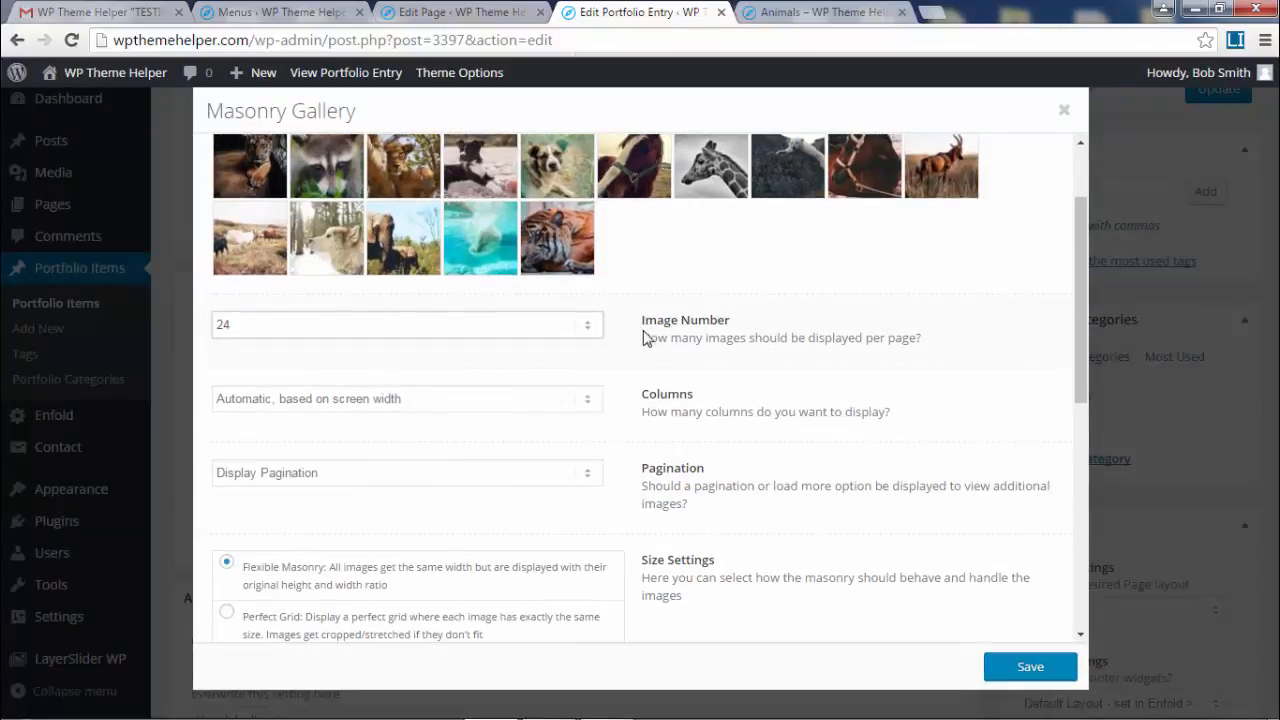
{"action": "left_click_drag", "start_coordinate": [645, 338], "coordinate": [966, 343]}
{"action": "left_click", "coordinate": [953, 357]}
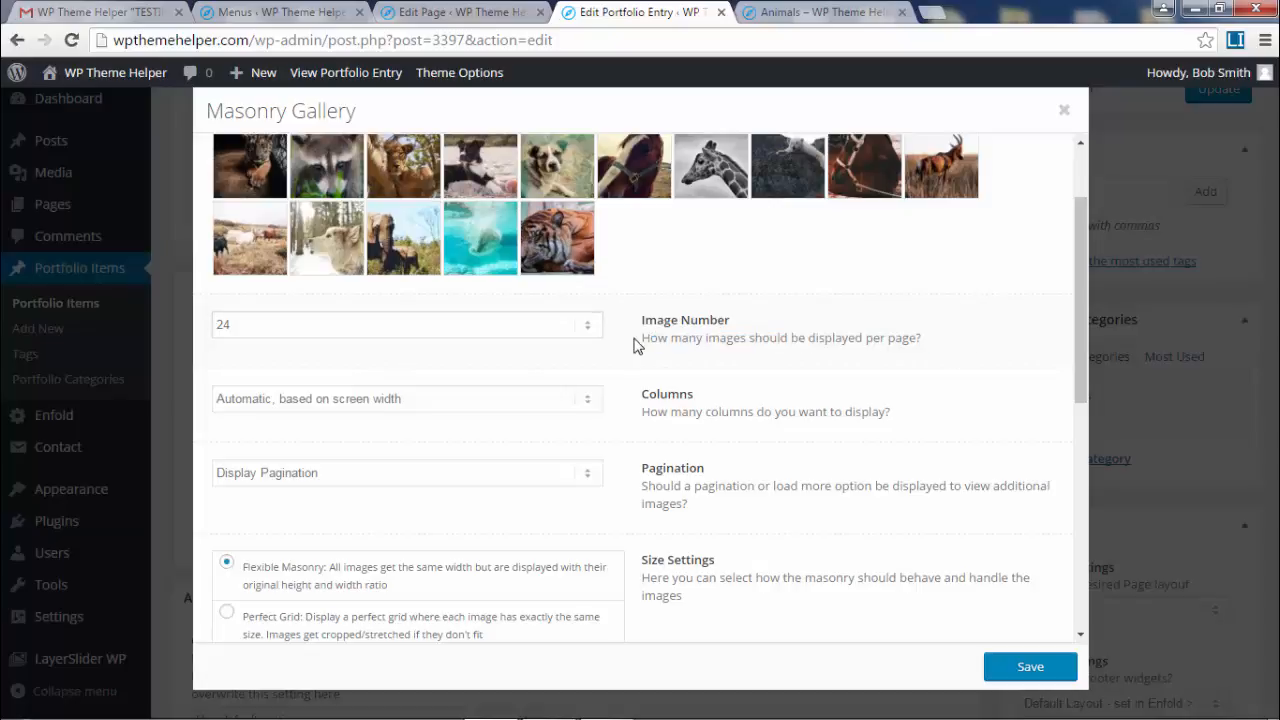
{"action": "left_click_drag", "start_coordinate": [642, 338], "coordinate": [896, 342]}
{"action": "left_click", "coordinate": [936, 346]}
{"action": "left_click", "coordinate": [517, 330]}
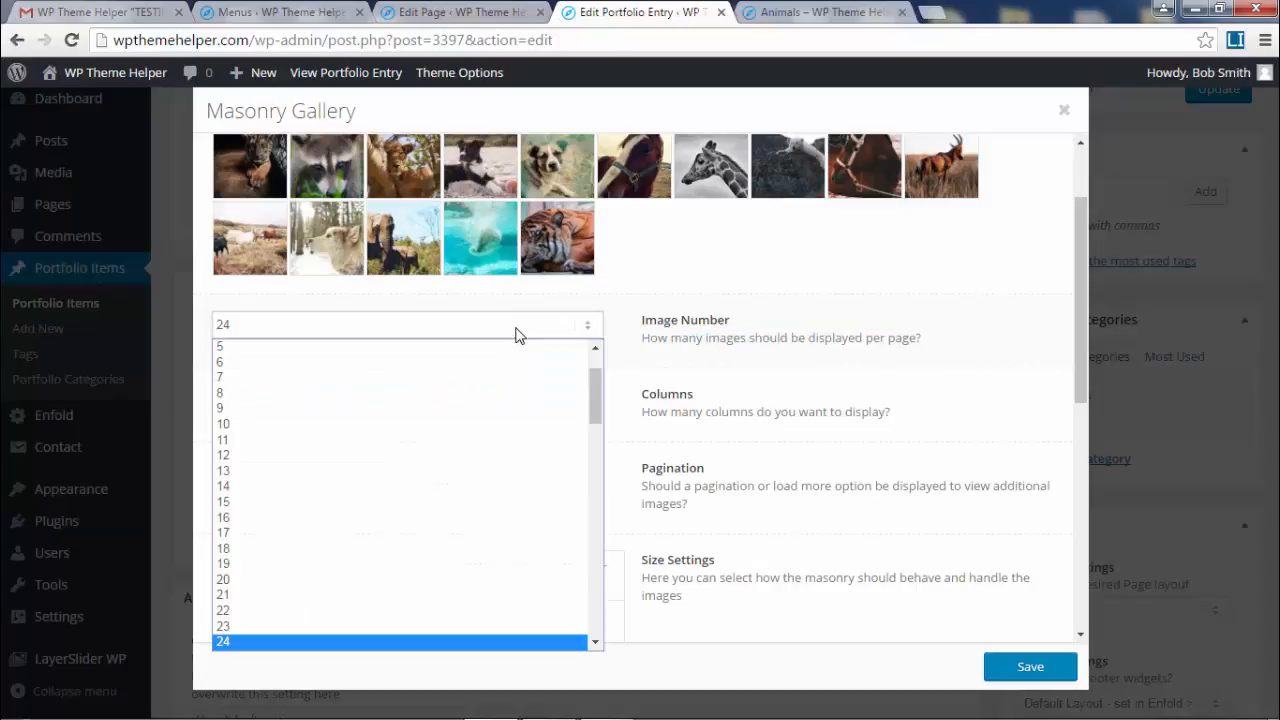
{"action": "left_click", "coordinate": [342, 426]}
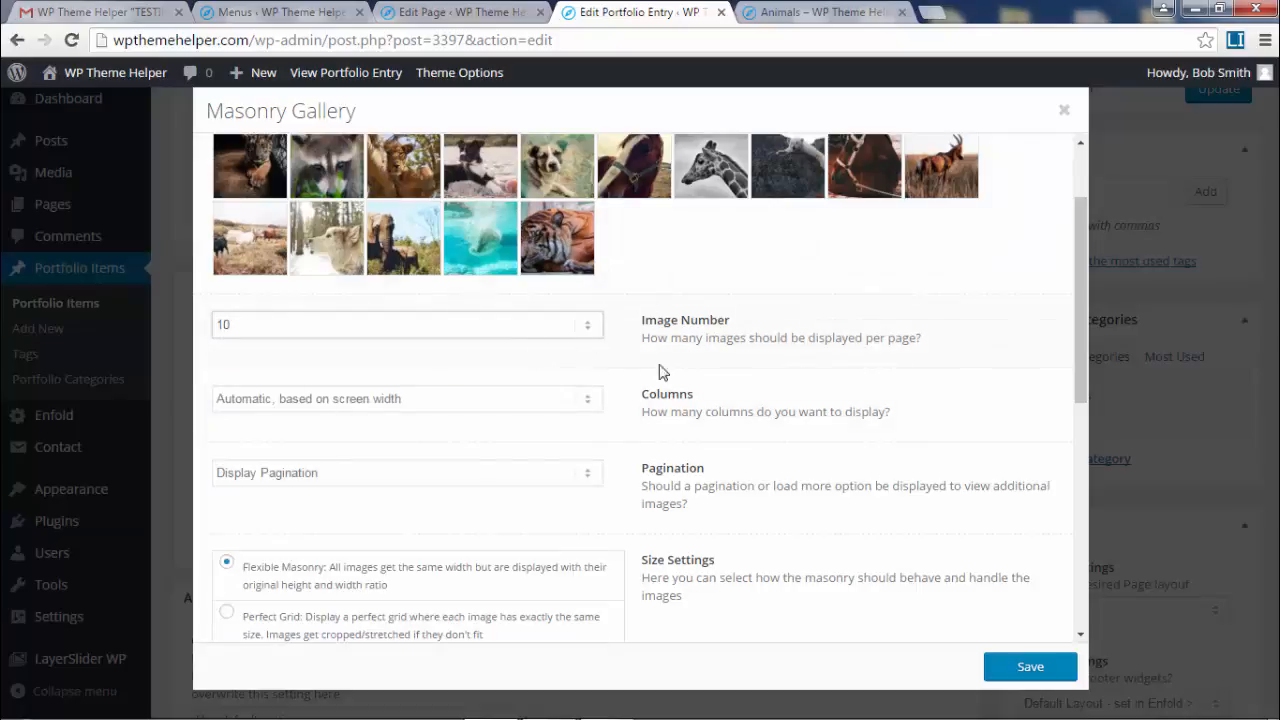
{"action": "left_click", "coordinate": [1028, 667]}
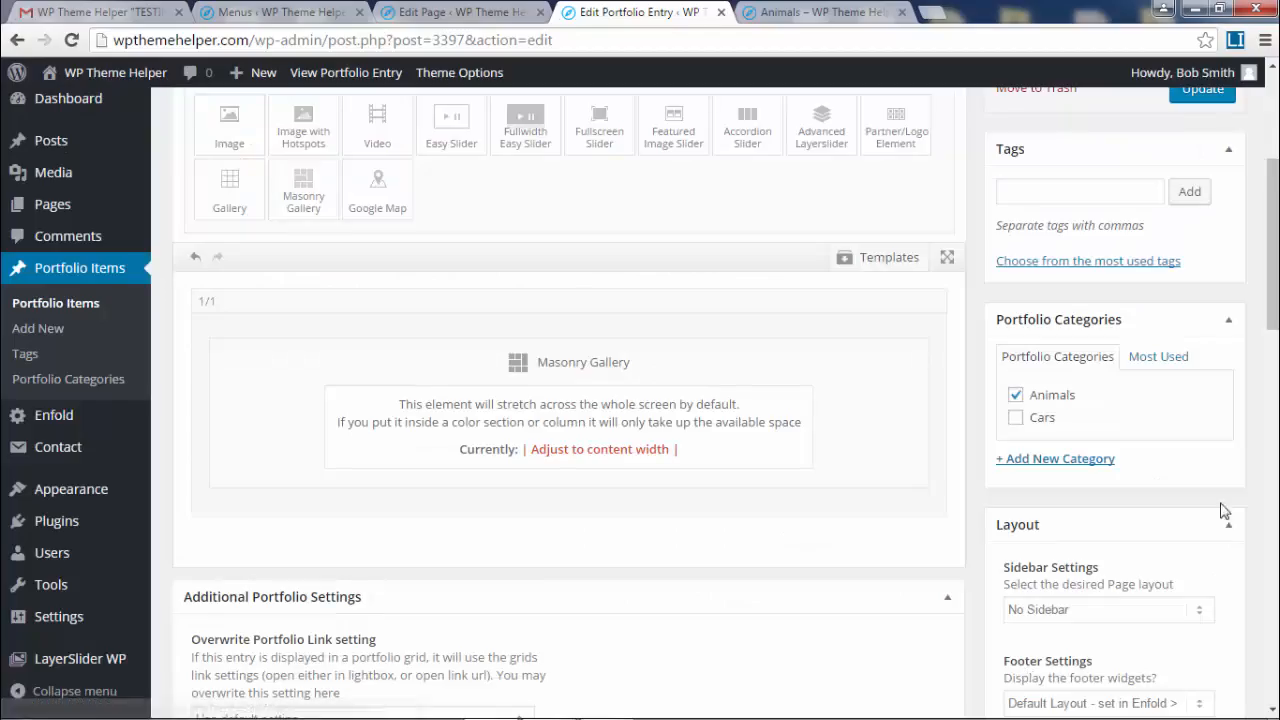
- Update the Animals entry and check page 2 of the gallery on the reloaded live page
{"action": "left_click", "coordinate": [1202, 90]}
{"action": "left_click", "coordinate": [815, 13]}
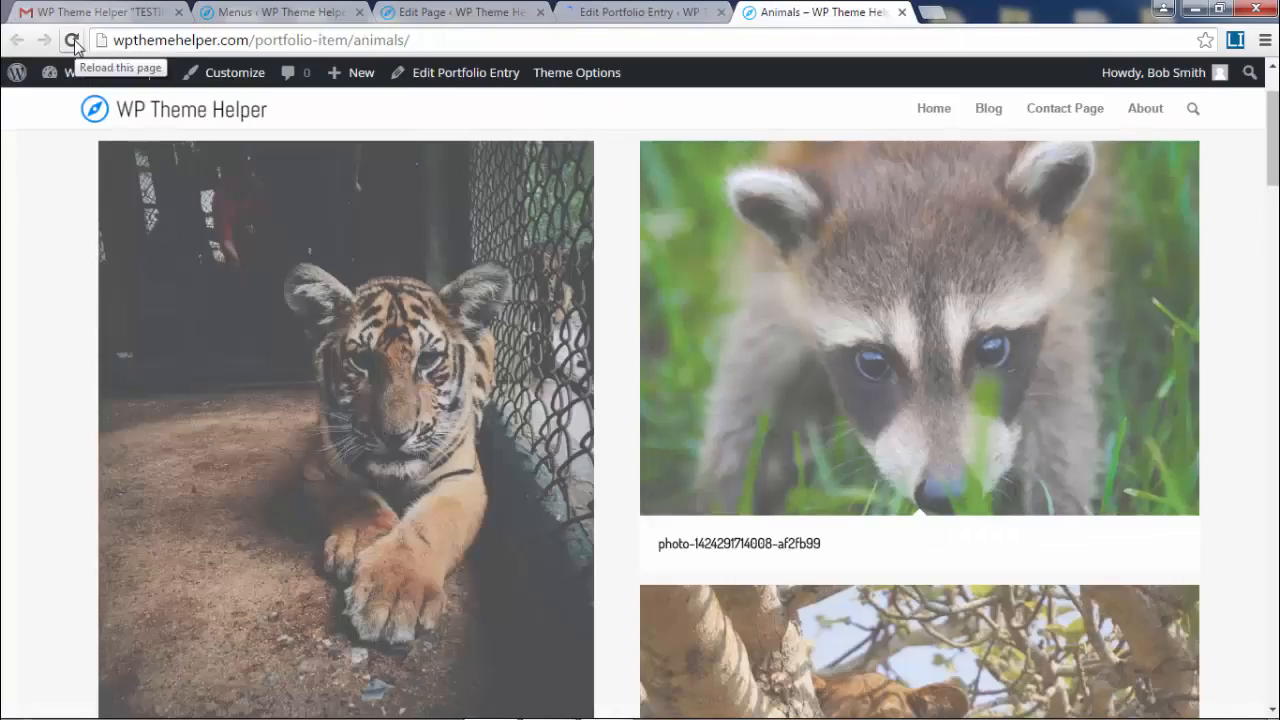
{"action": "left_click", "coordinate": [72, 41]}
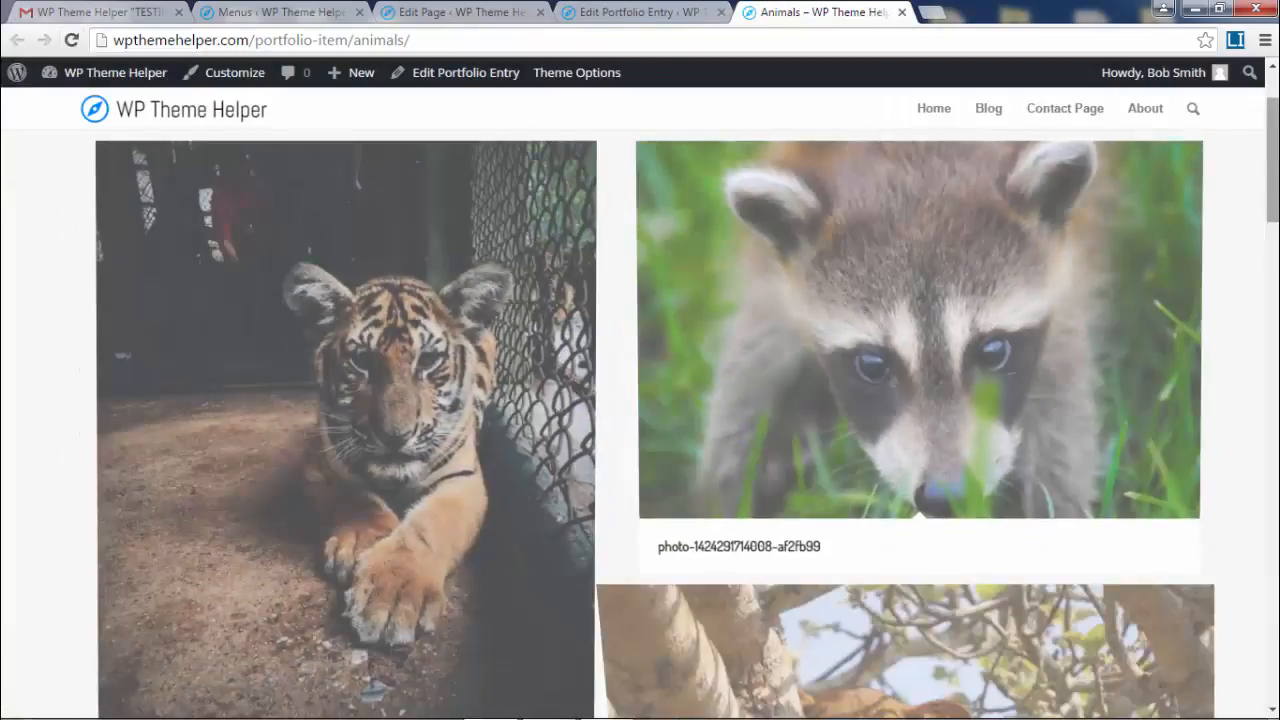
{"action": "left_click_drag", "start_coordinate": [1272, 176], "coordinate": [1278, 648]}
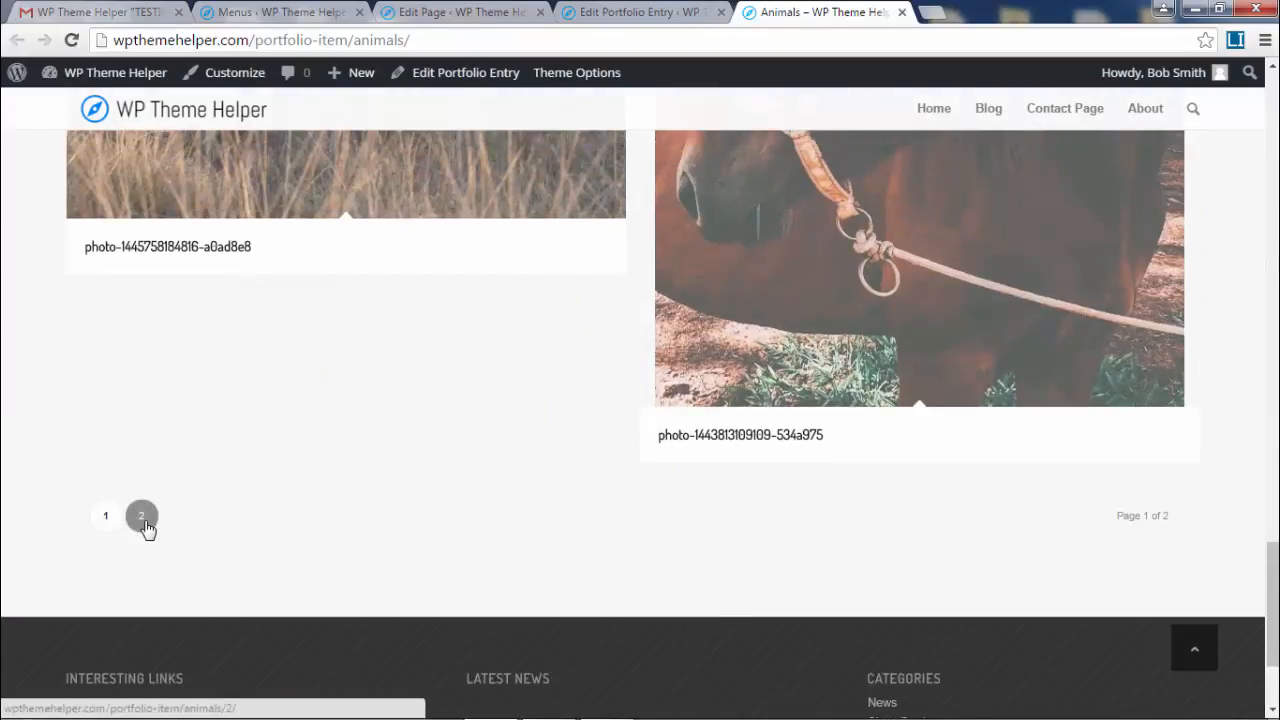
{"action": "left_click", "coordinate": [142, 516]}
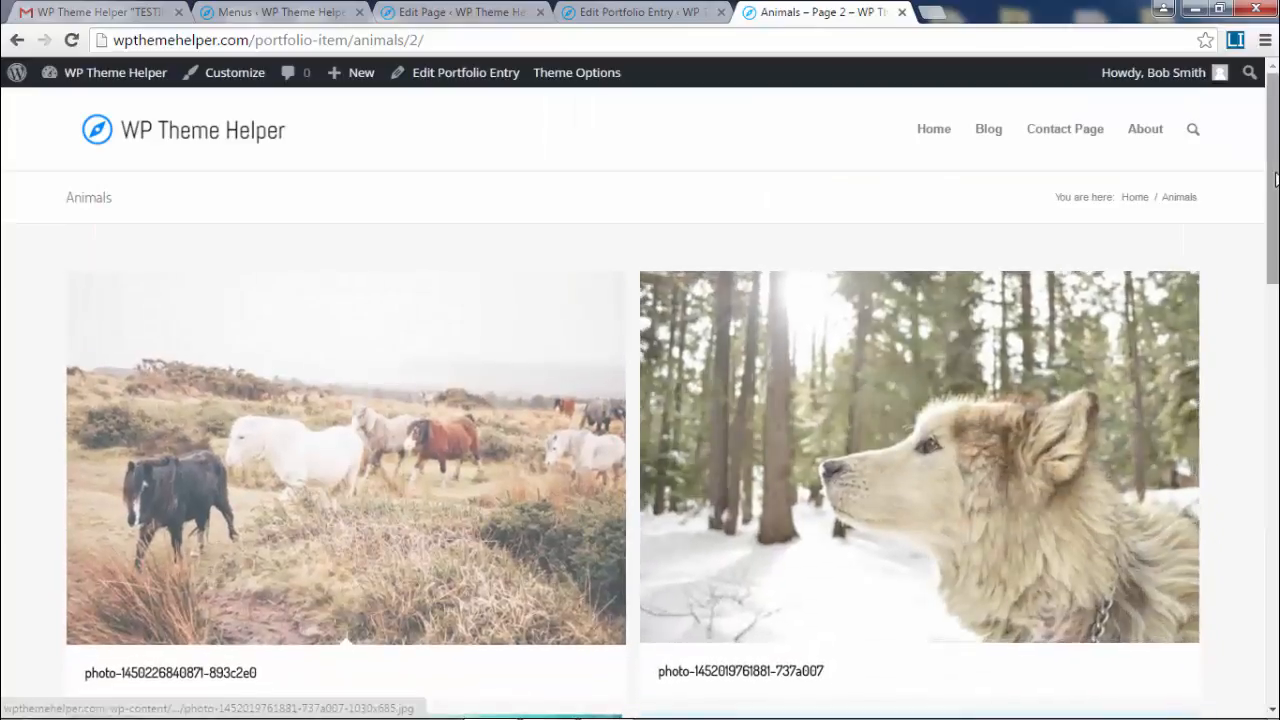
{"action": "left_click_drag", "start_coordinate": [1274, 214], "coordinate": [1275, 188]}
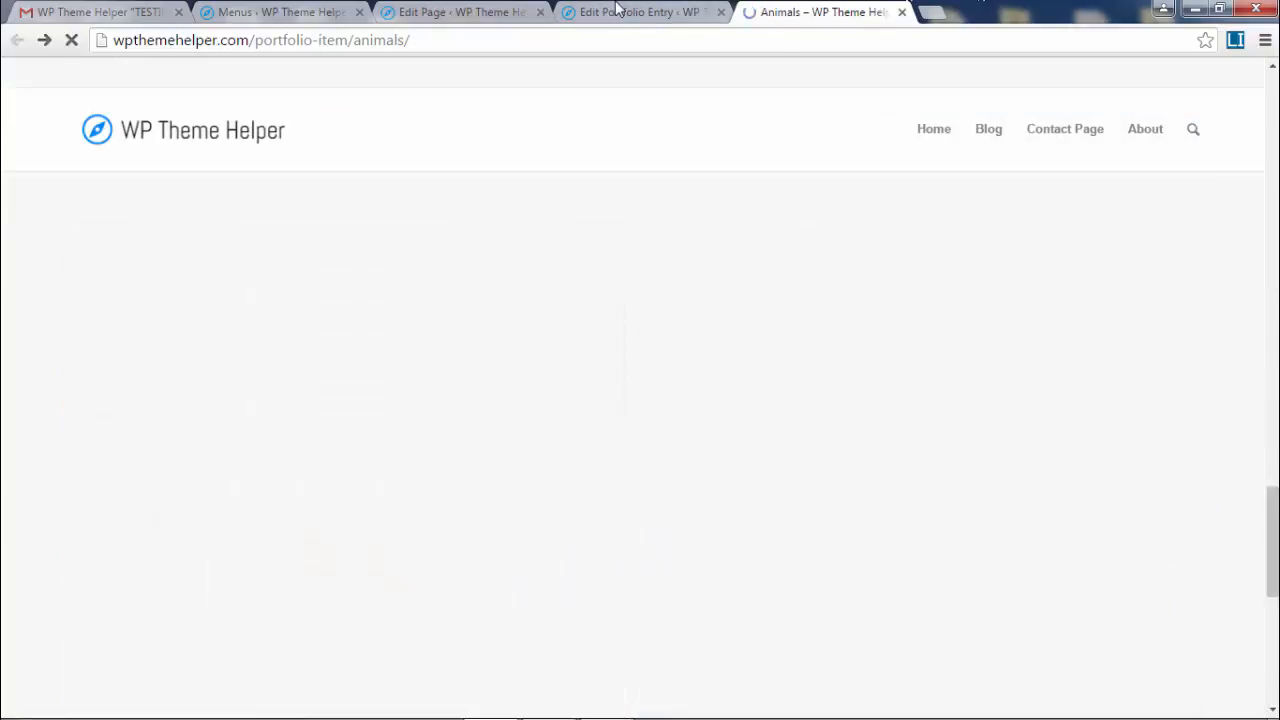
{"action": "left_click", "coordinate": [622, 9]}
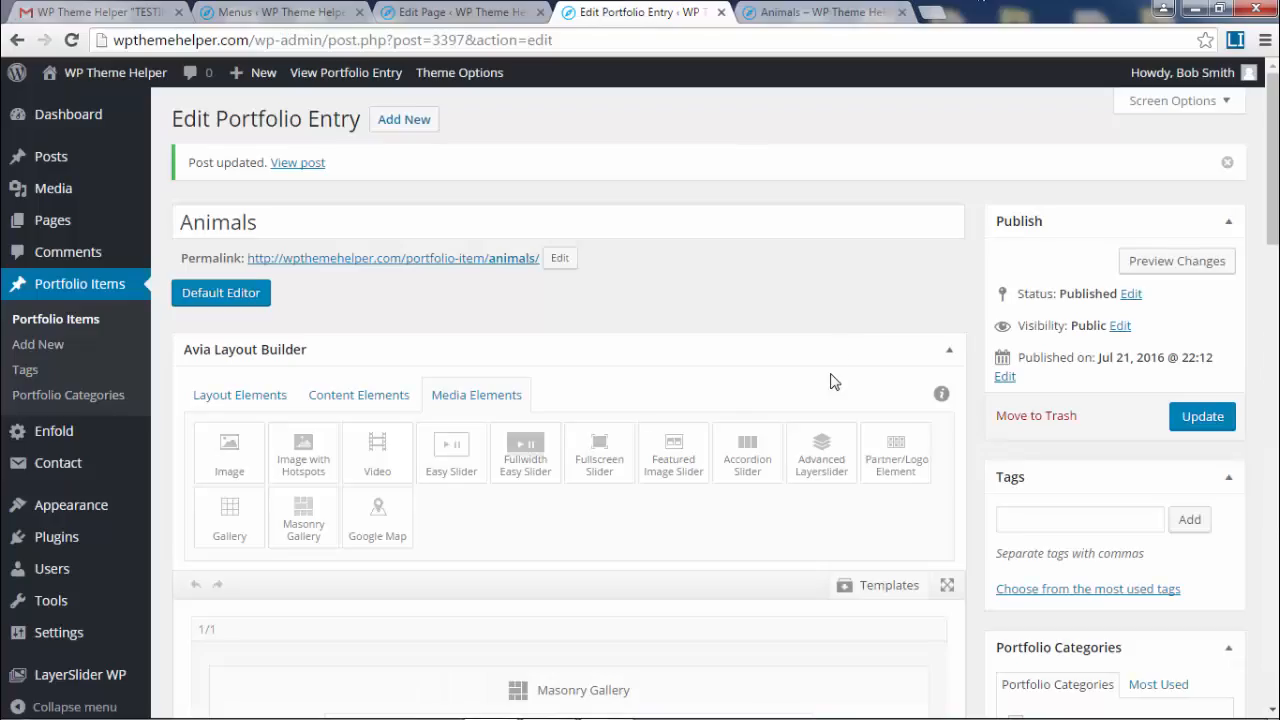
- Try 30 images per page with a Load More button in the Masonry Gallery settings
{"action": "scroll", "coordinate": [948, 364], "scroll_direction": "down", "scroll_amount": 4}
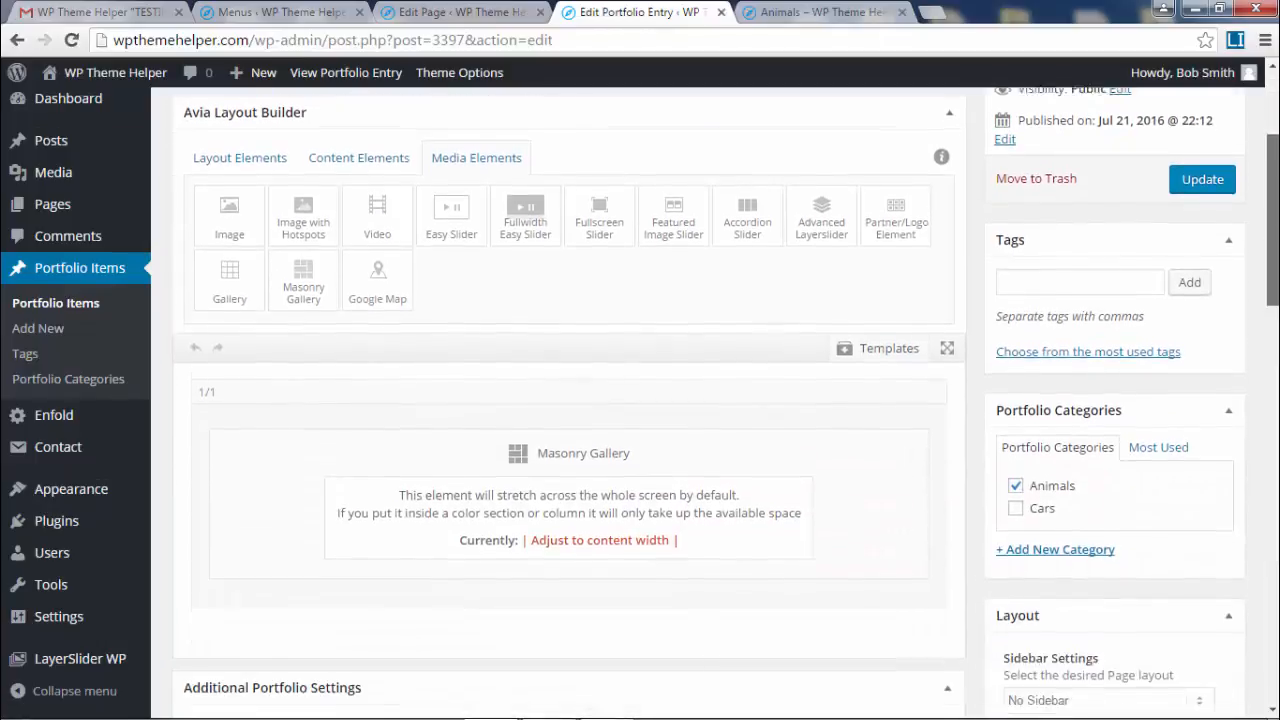
{"action": "left_click", "coordinate": [569, 386]}
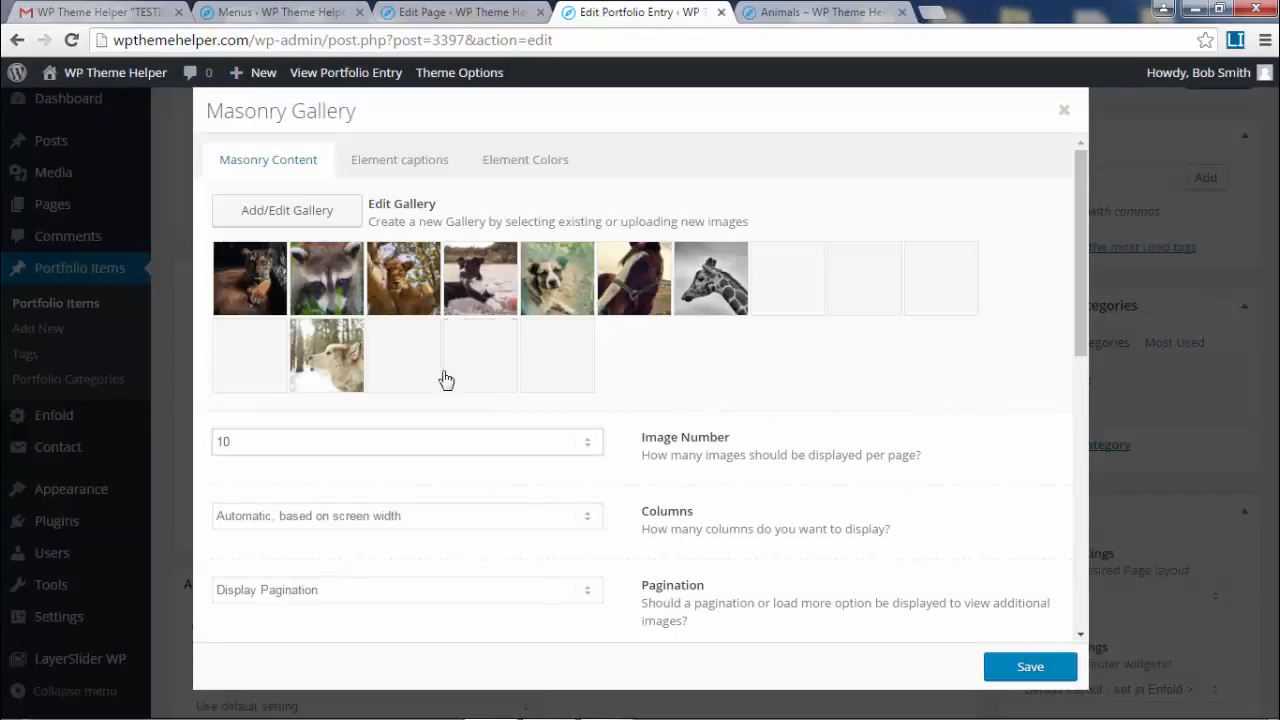
{"action": "scroll", "coordinate": [348, 397], "scroll_direction": "down", "scroll_amount": 1}
{"action": "left_click", "coordinate": [506, 351]}
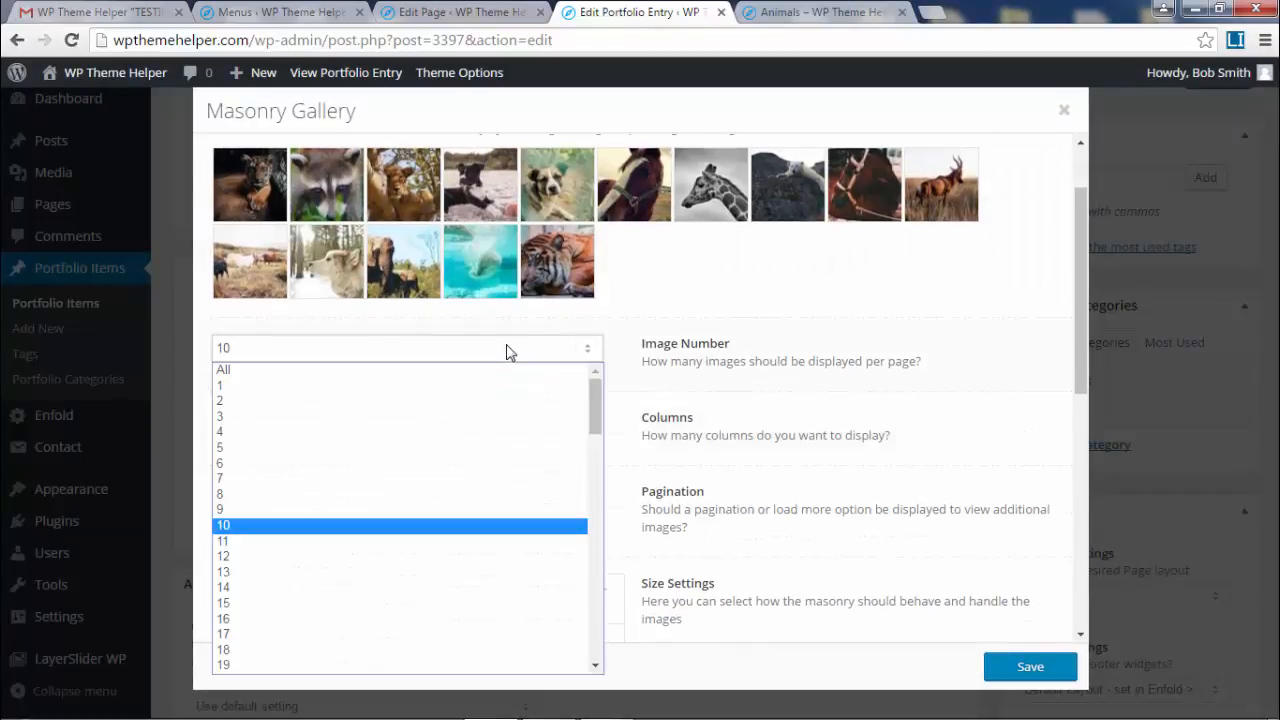
{"action": "scroll", "coordinate": [480, 417], "scroll_direction": "down", "scroll_amount": 5}
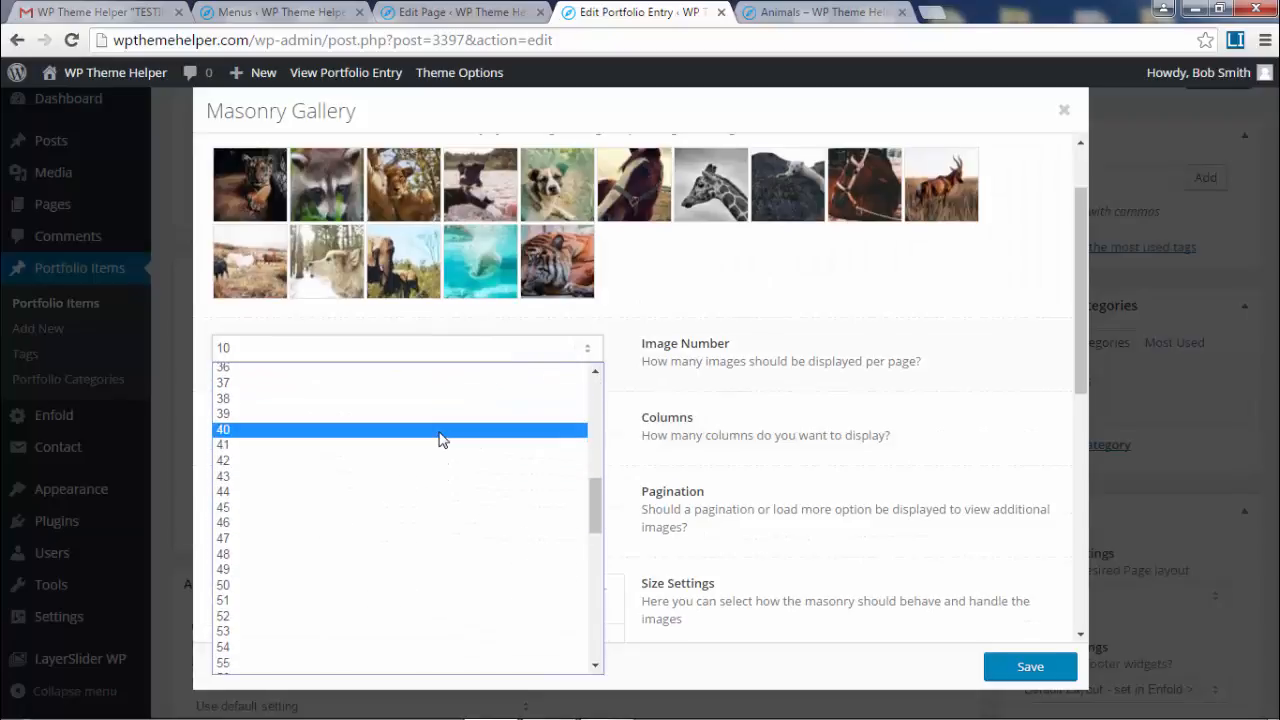
{"action": "scroll", "coordinate": [440, 440], "scroll_direction": "up", "scroll_amount": 3}
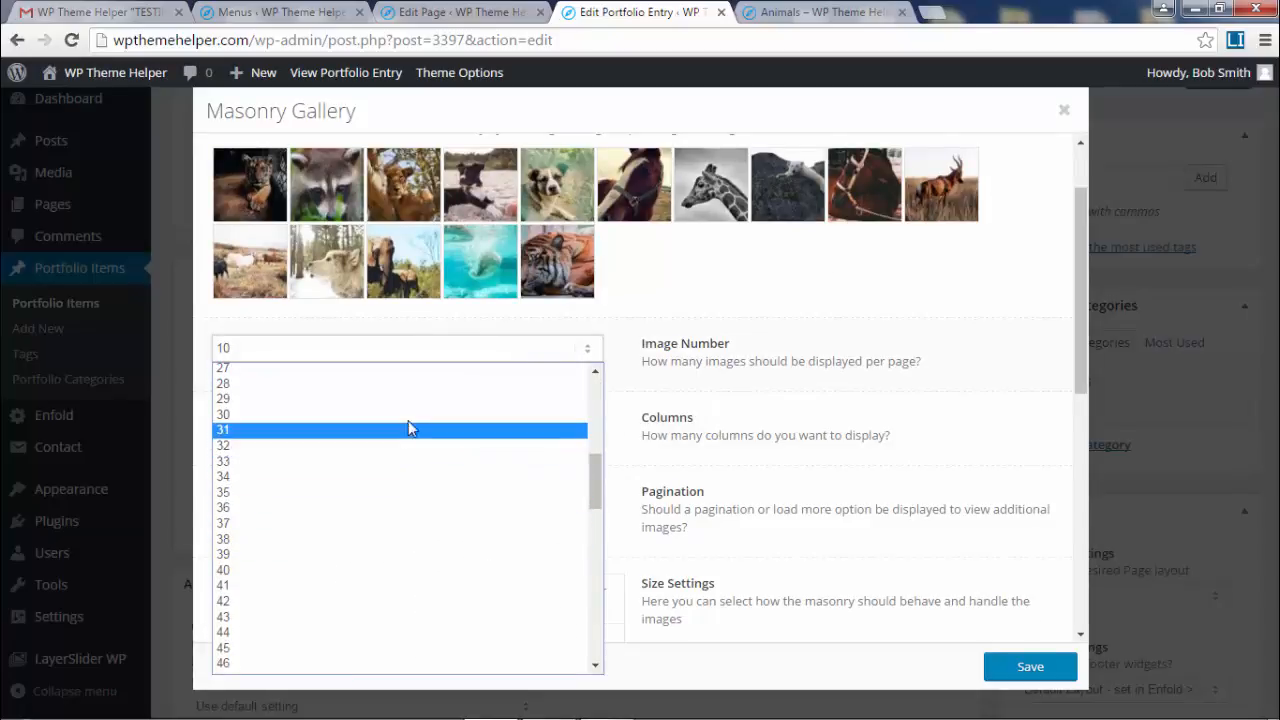
{"action": "left_click", "coordinate": [408, 410]}
{"action": "scroll", "coordinate": [838, 508], "scroll_direction": "down", "scroll_amount": 2}
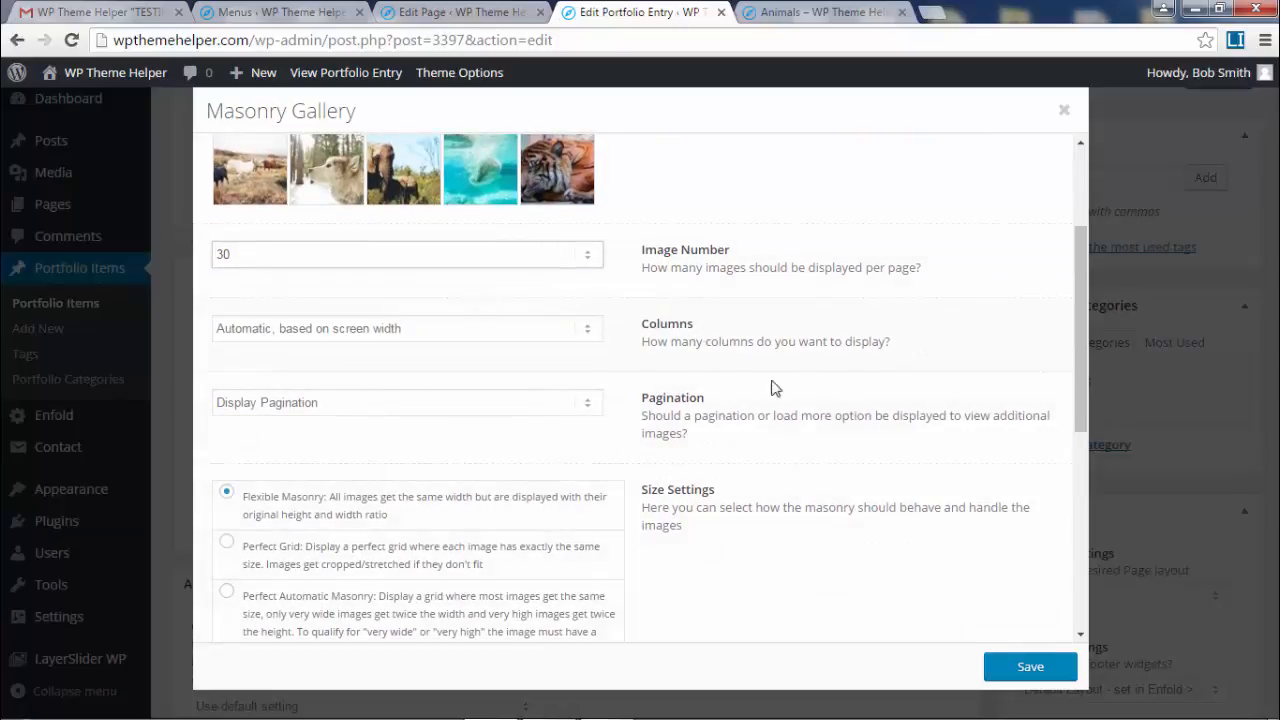
{"action": "scroll", "coordinate": [743, 486], "scroll_direction": "down", "scroll_amount": 3}
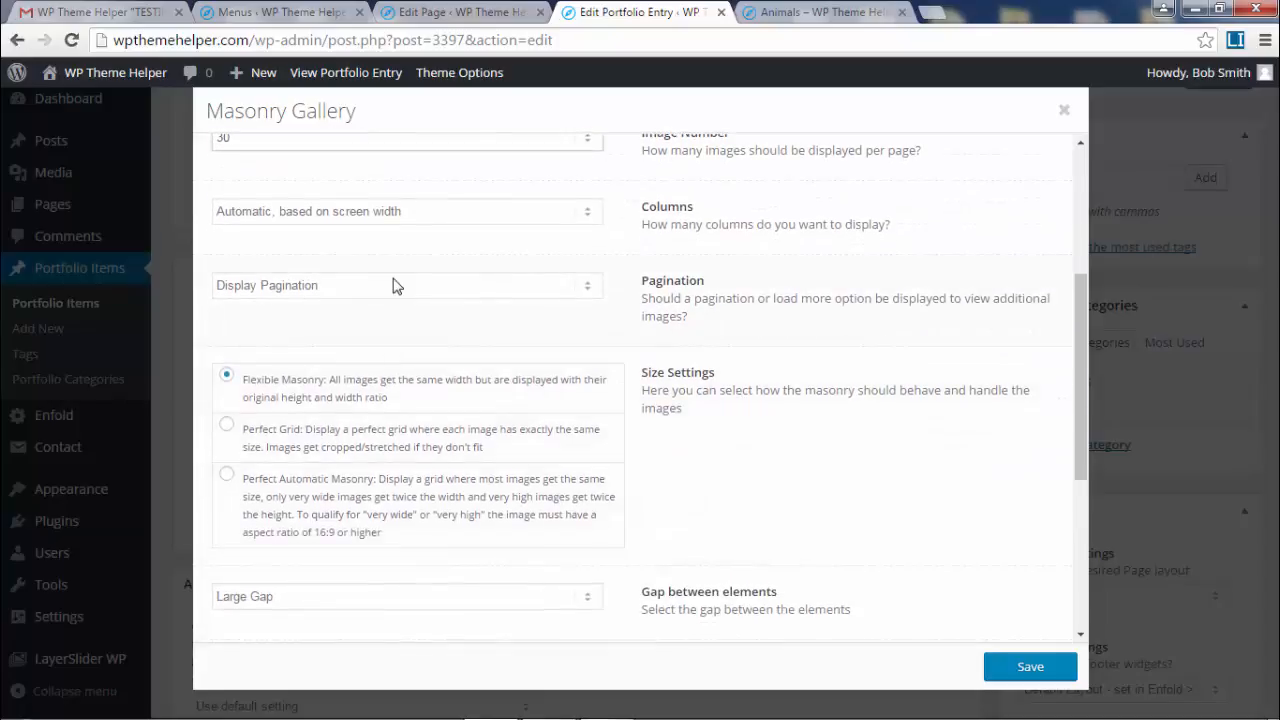
{"action": "left_click", "coordinate": [393, 286]}
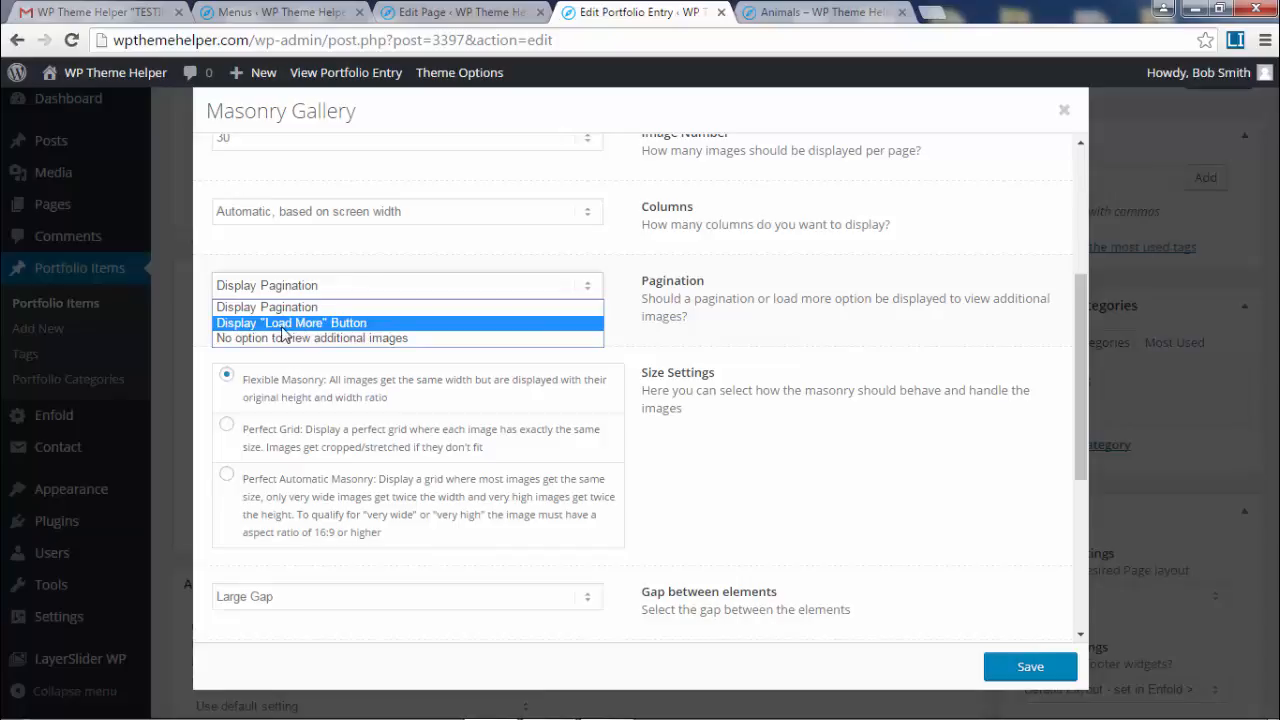
{"action": "left_click", "coordinate": [284, 323]}
- Revert to Display Pagination and 10 images per page, then save the gallery
{"action": "left_click", "coordinate": [400, 286]}
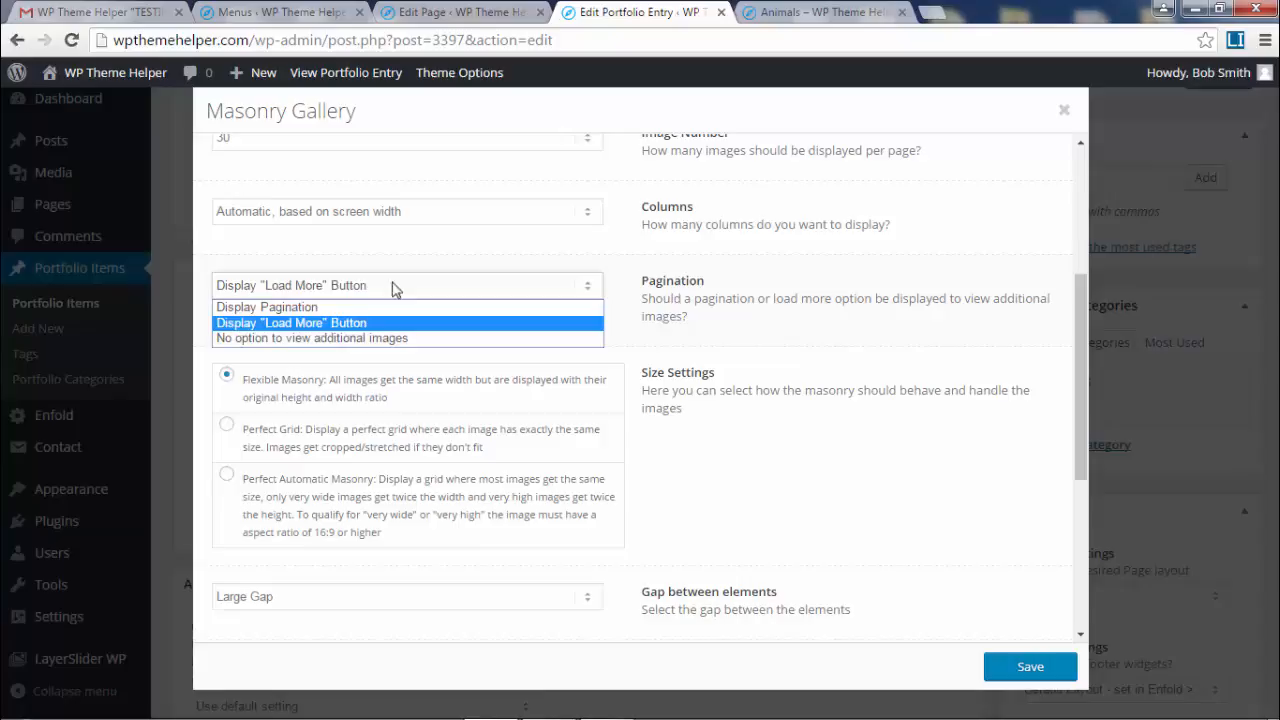
{"action": "left_click", "coordinate": [337, 309]}
{"action": "scroll", "coordinate": [363, 286], "scroll_direction": "up", "scroll_amount": 3}
{"action": "left_click", "coordinate": [363, 282]}
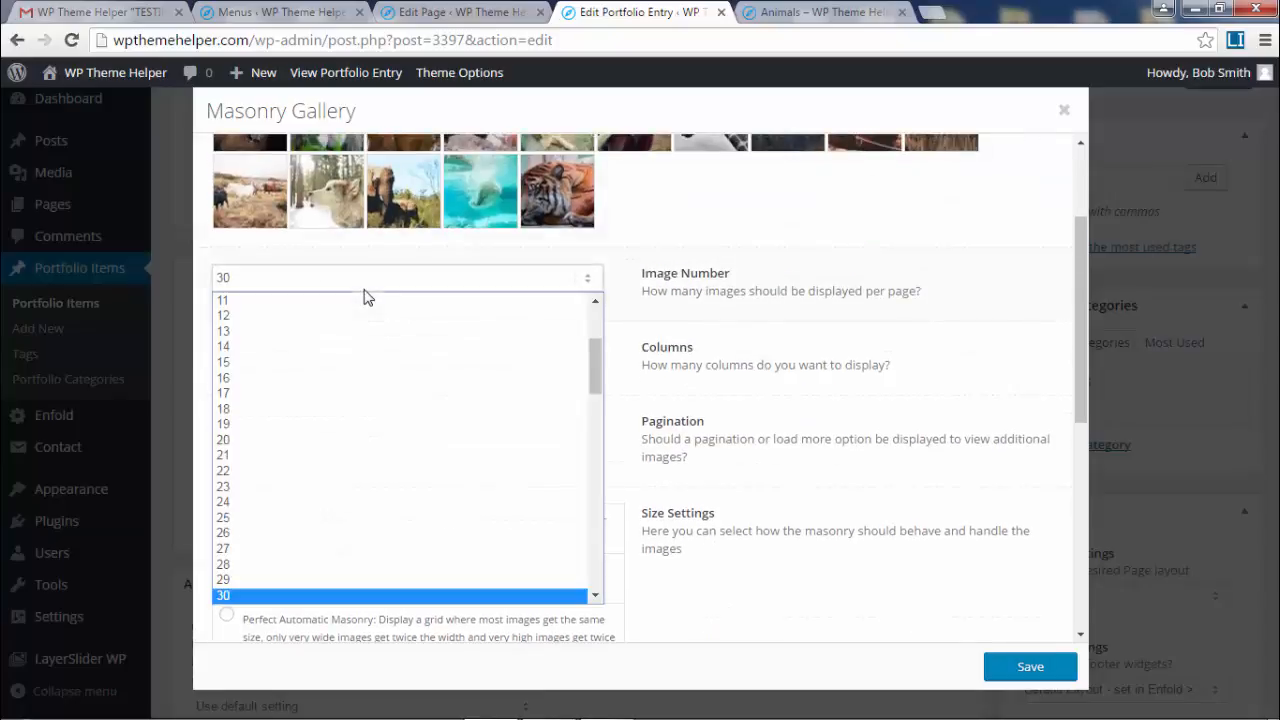
{"action": "scroll", "coordinate": [340, 375], "scroll_direction": "up", "scroll_amount": 3}
{"action": "left_click", "coordinate": [310, 428]}
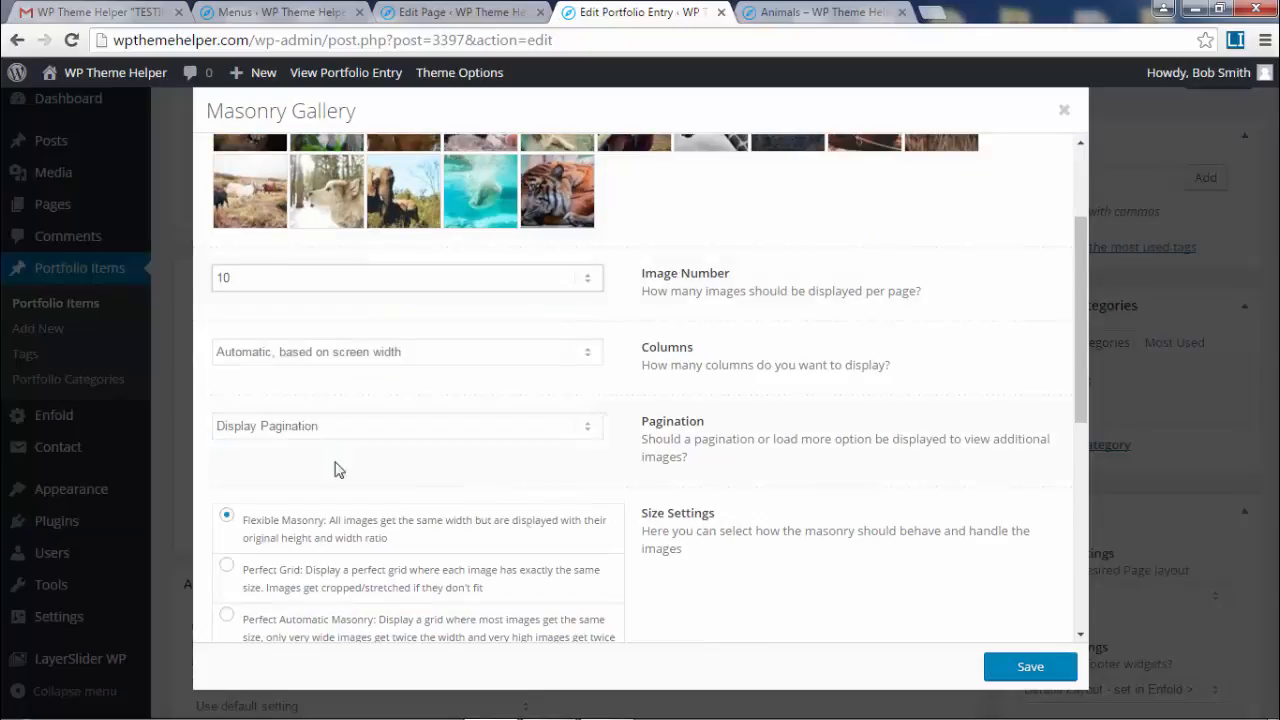
{"action": "left_click", "coordinate": [1022, 667]}
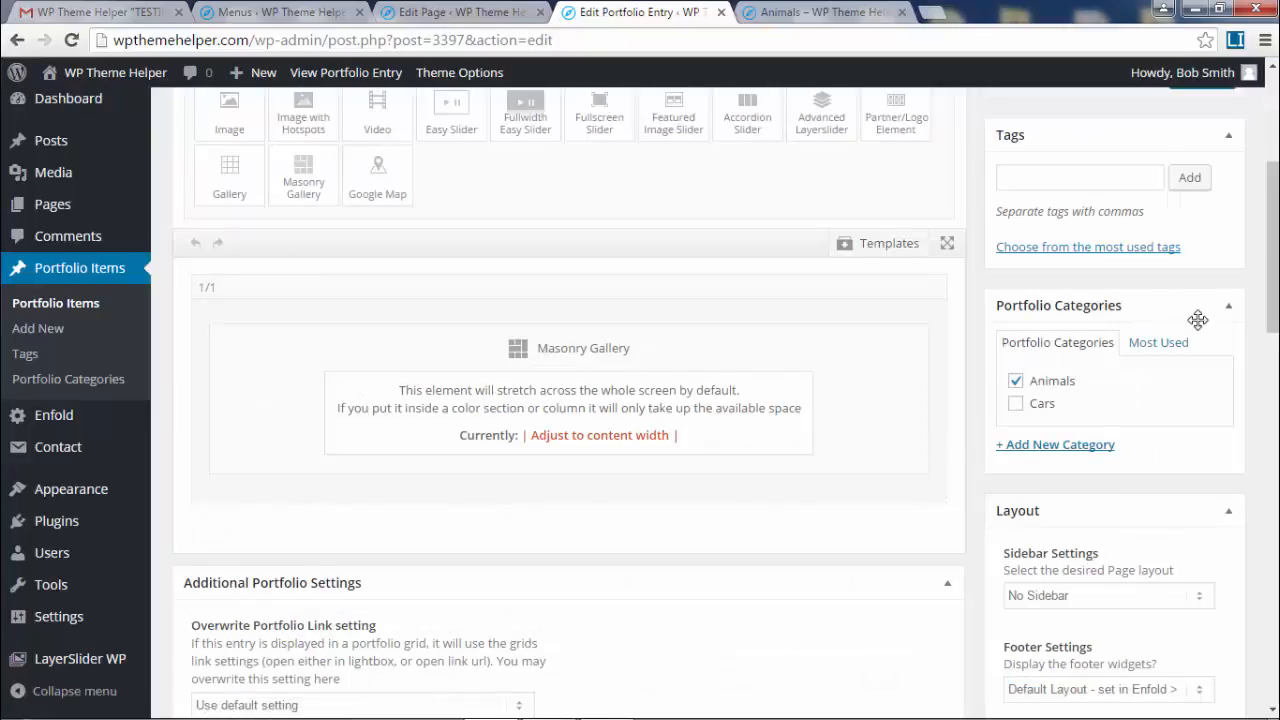
{"action": "scroll", "coordinate": [1231, 177], "scroll_direction": "up", "scroll_amount": 2}
- Reload the live Animals page and scroll through the two-page gallery
{"action": "left_click", "coordinate": [826, 14]}
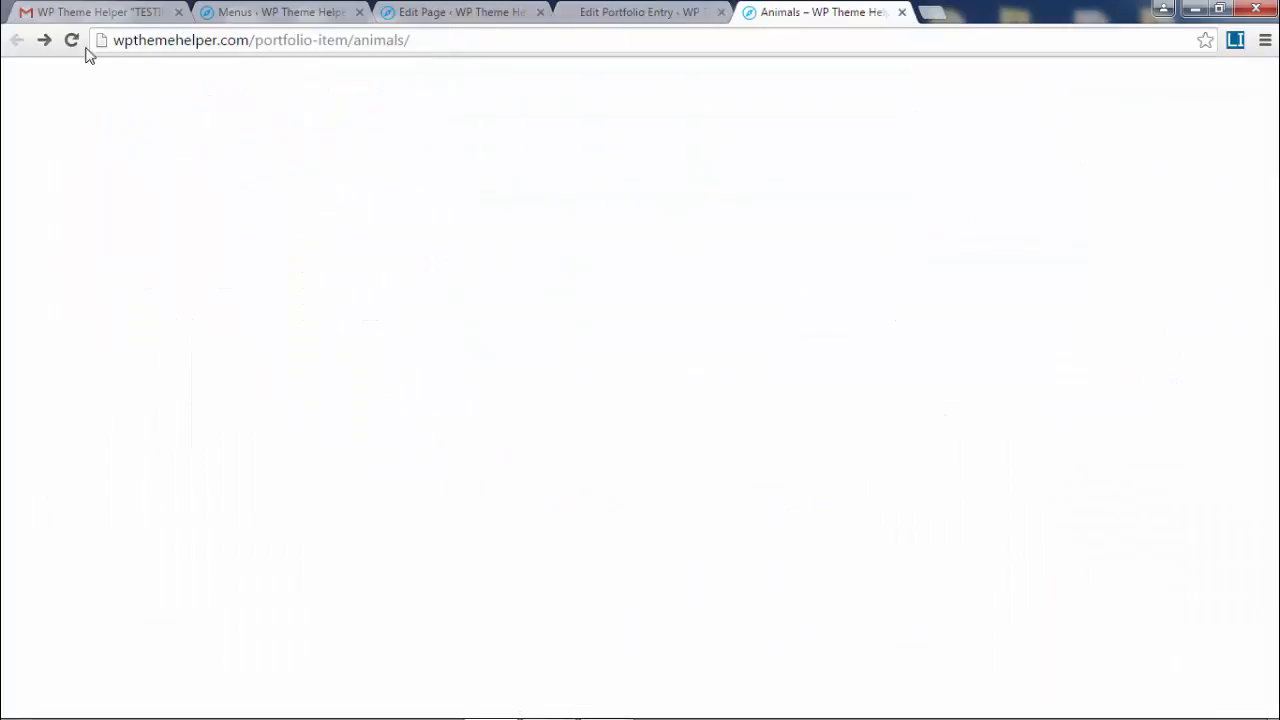
{"action": "left_click", "coordinate": [72, 41]}
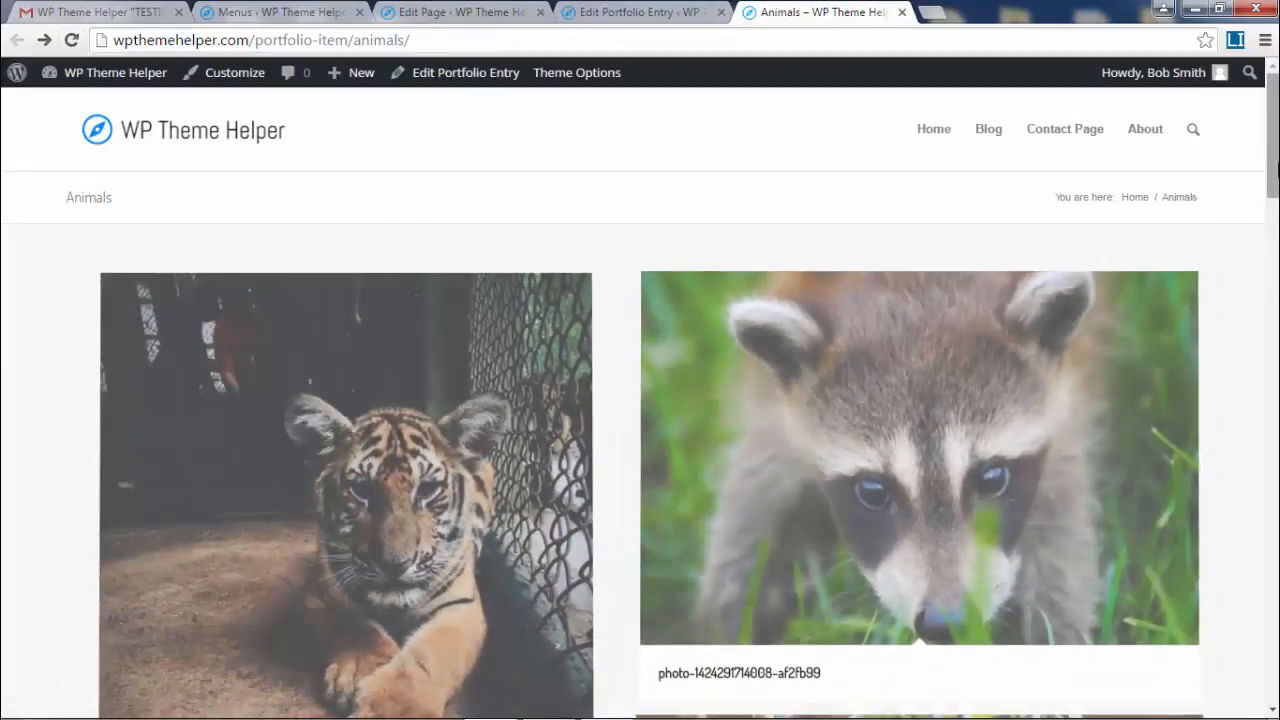
{"action": "scroll", "coordinate": [1276, 122], "scroll_direction": "down", "scroll_amount": 4}
{"action": "scroll", "coordinate": [640, 420], "scroll_direction": "down", "scroll_amount": 10}
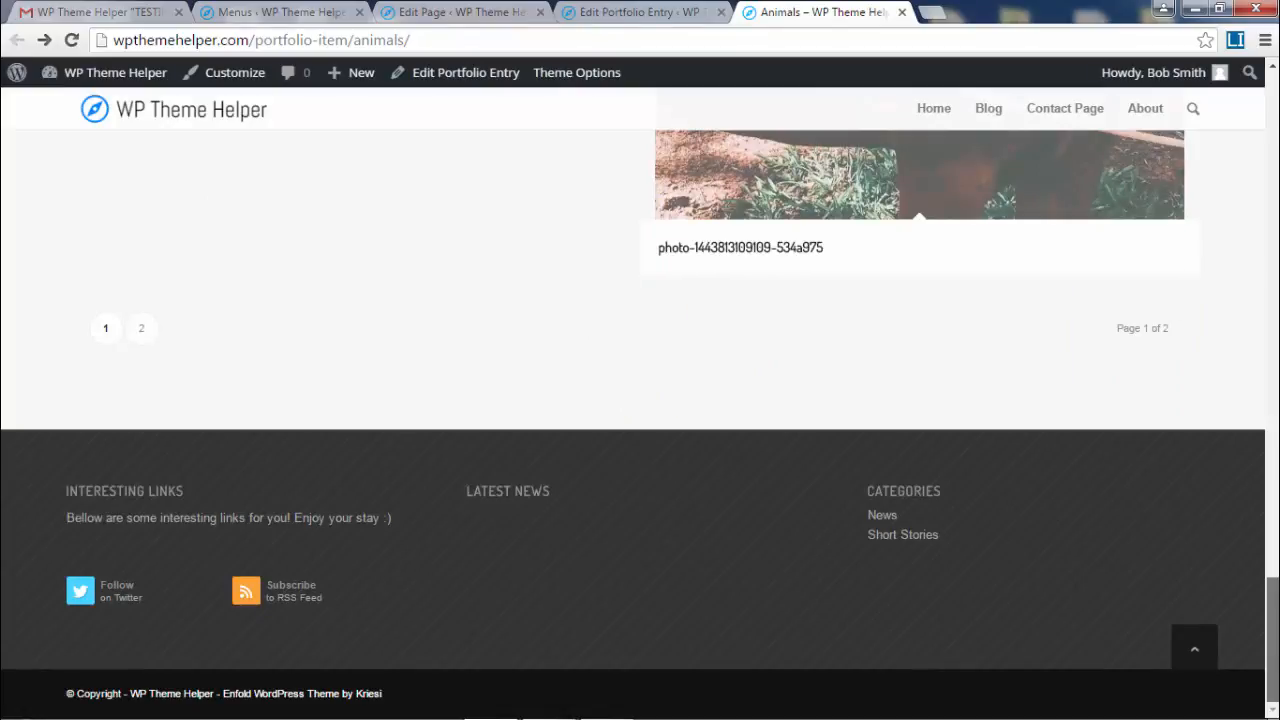
- Re-save the Masonry Gallery's pagination setting and update the Animals entry
{"action": "left_click", "coordinate": [648, 14]}
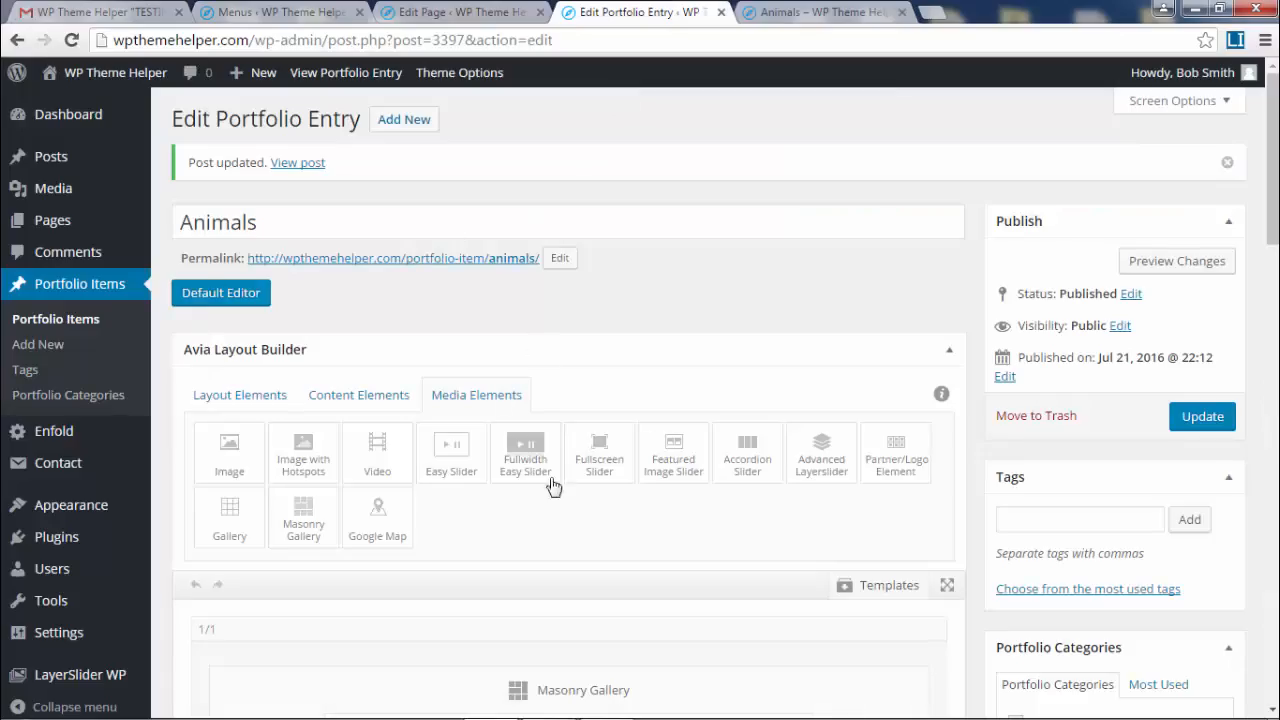
{"action": "scroll", "coordinate": [749, 583], "scroll_direction": "down", "scroll_amount": 2}
{"action": "left_click", "coordinate": [574, 581]}
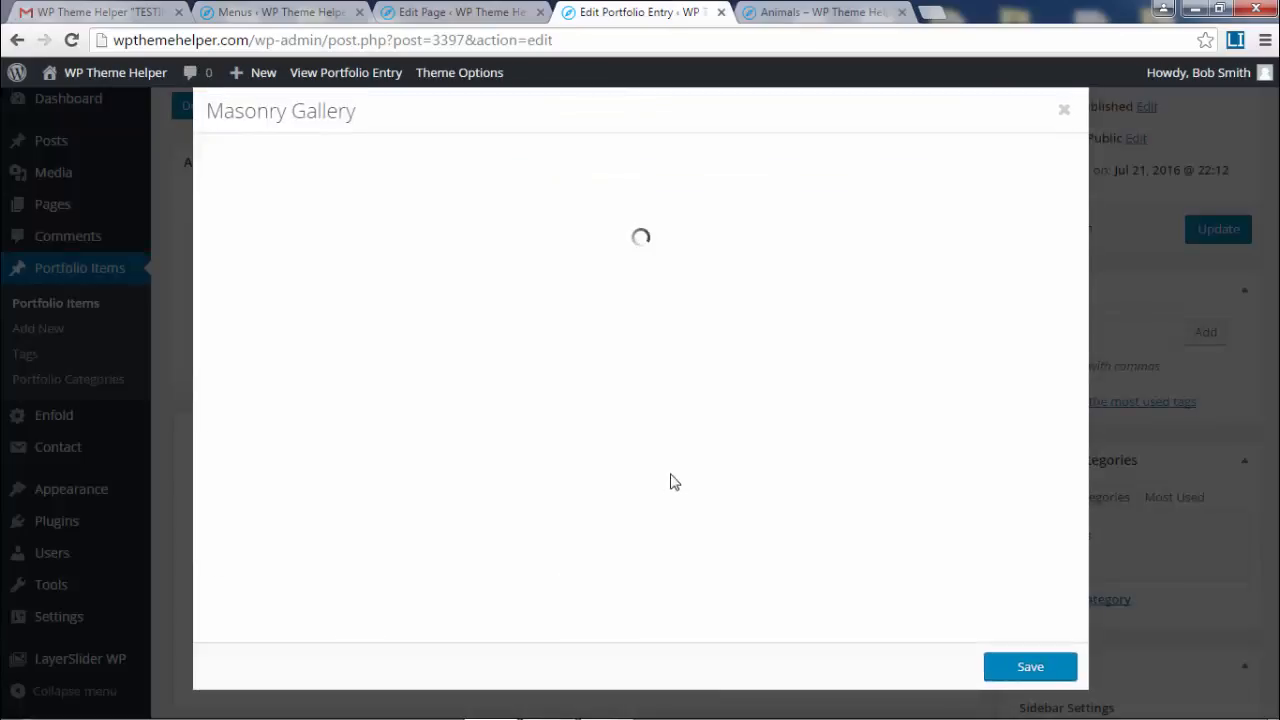
{"action": "scroll", "coordinate": [662, 472], "scroll_direction": "down", "scroll_amount": 2}
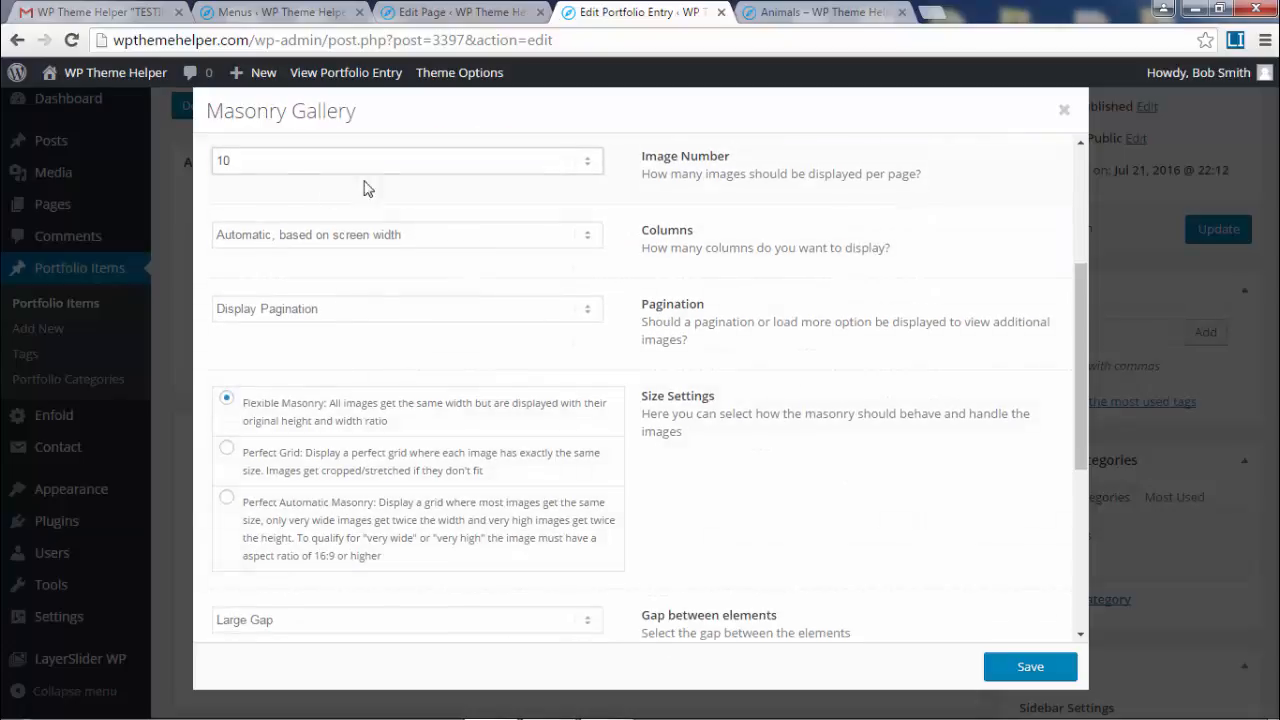
{"action": "left_click", "coordinate": [362, 318]}
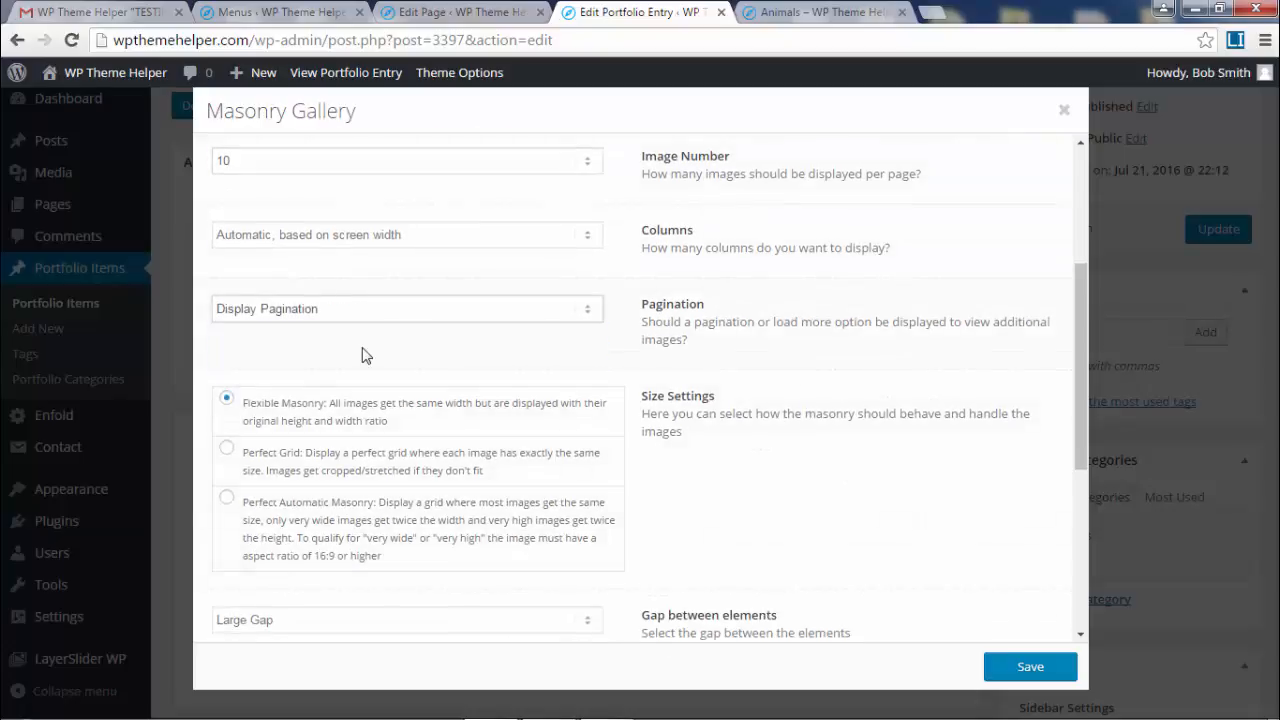
{"action": "left_click", "coordinate": [1030, 667]}
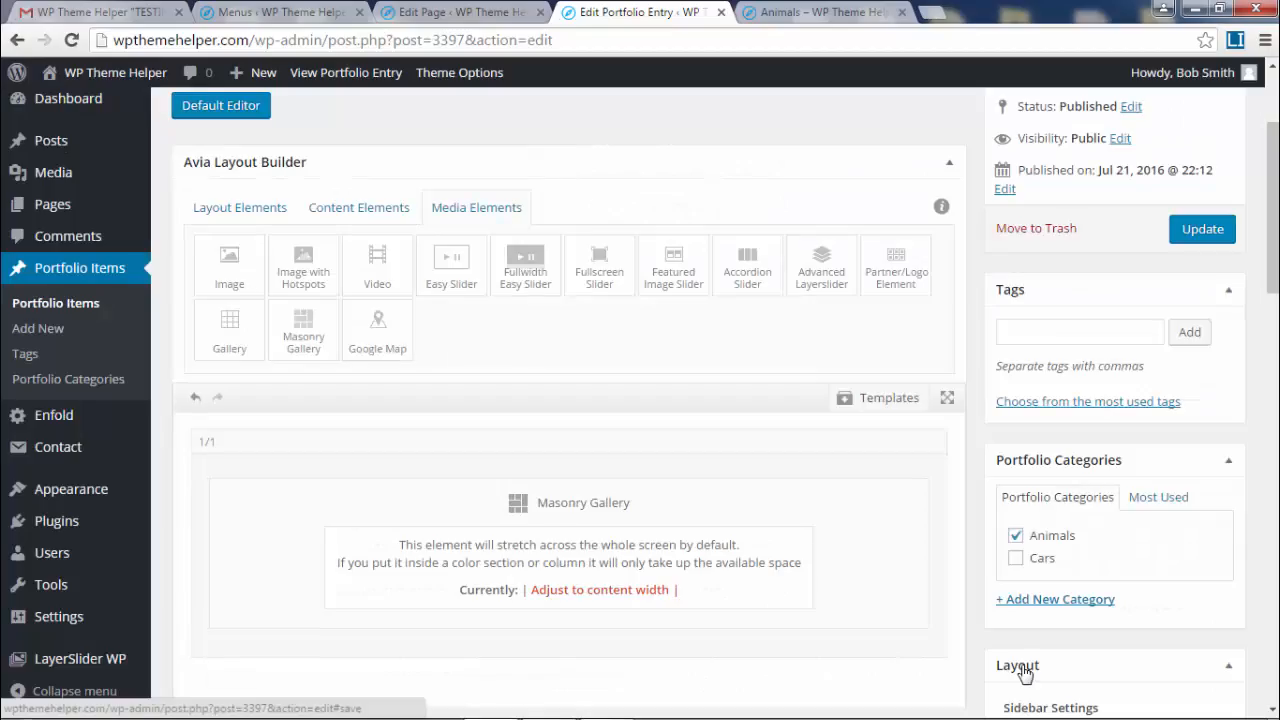
{"action": "left_click", "coordinate": [1203, 232]}
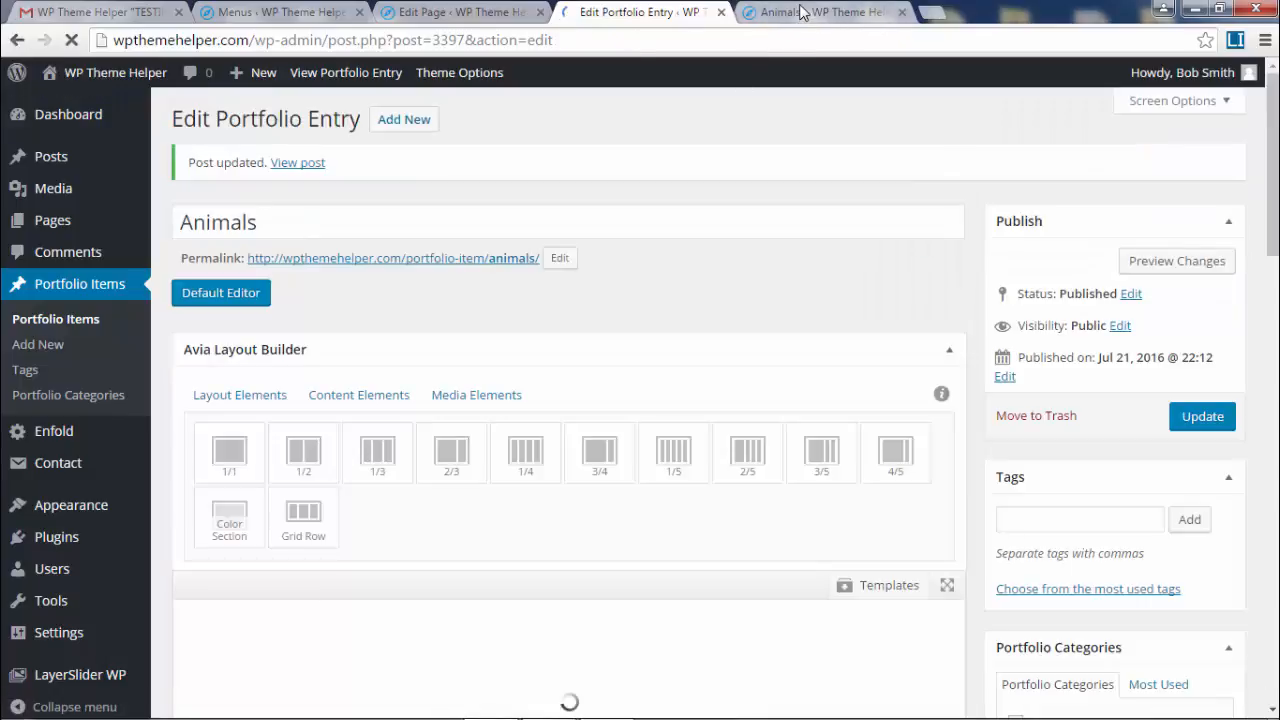
{"action": "left_click", "coordinate": [880, 18]}
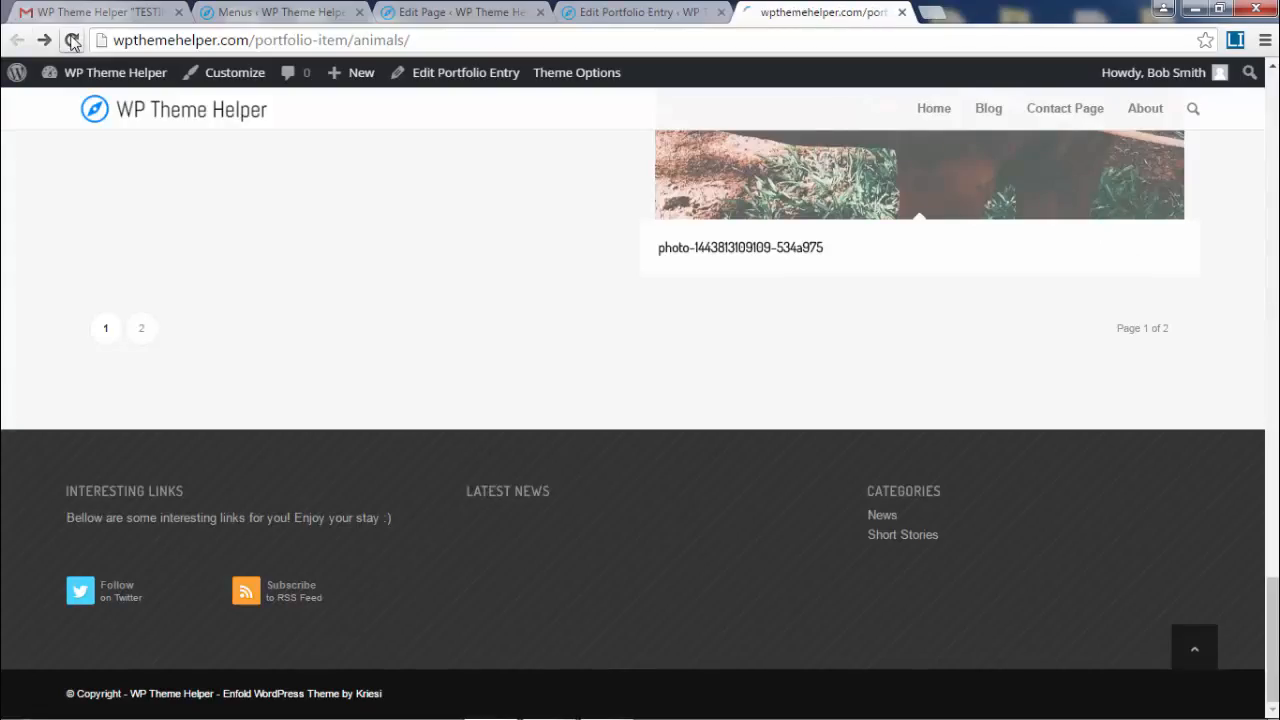
{"action": "left_click", "coordinate": [72, 40]}
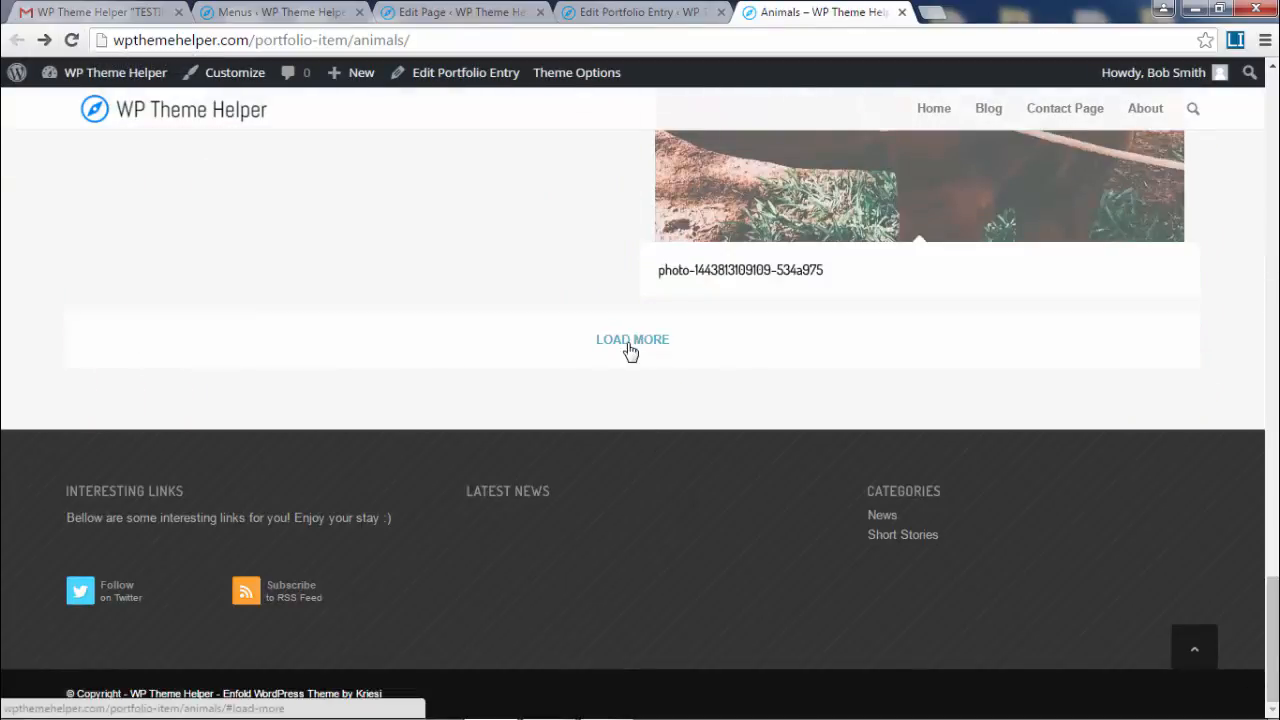
{"action": "left_click", "coordinate": [630, 341]}
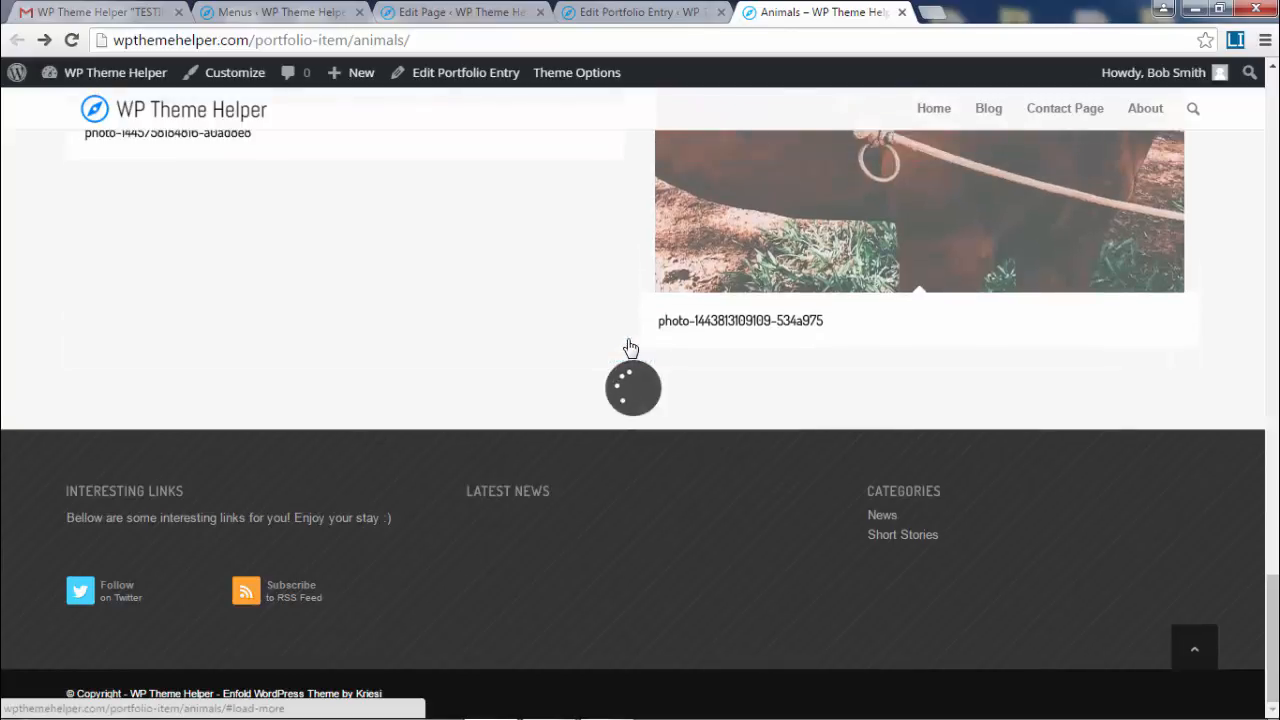
{"action": "scroll", "coordinate": [630, 347], "scroll_direction": "down", "scroll_amount": 8}
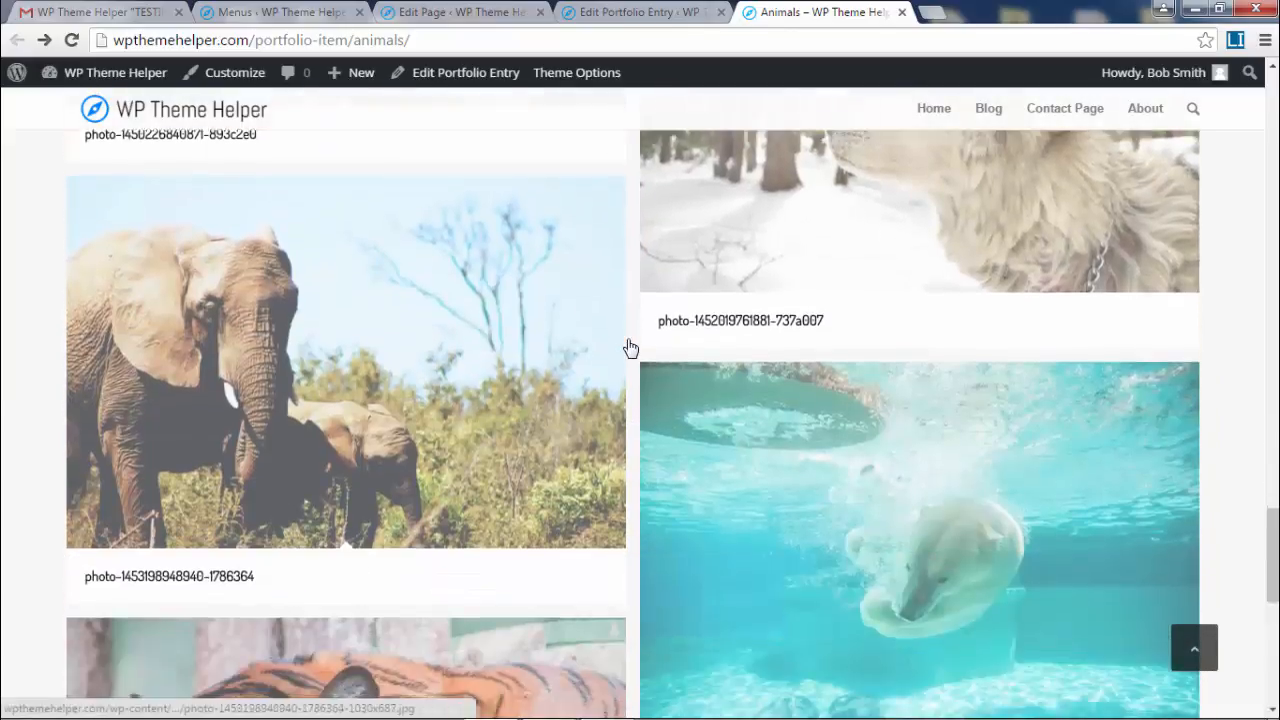
{"action": "scroll", "coordinate": [630, 347], "scroll_direction": "down", "scroll_amount": 4}
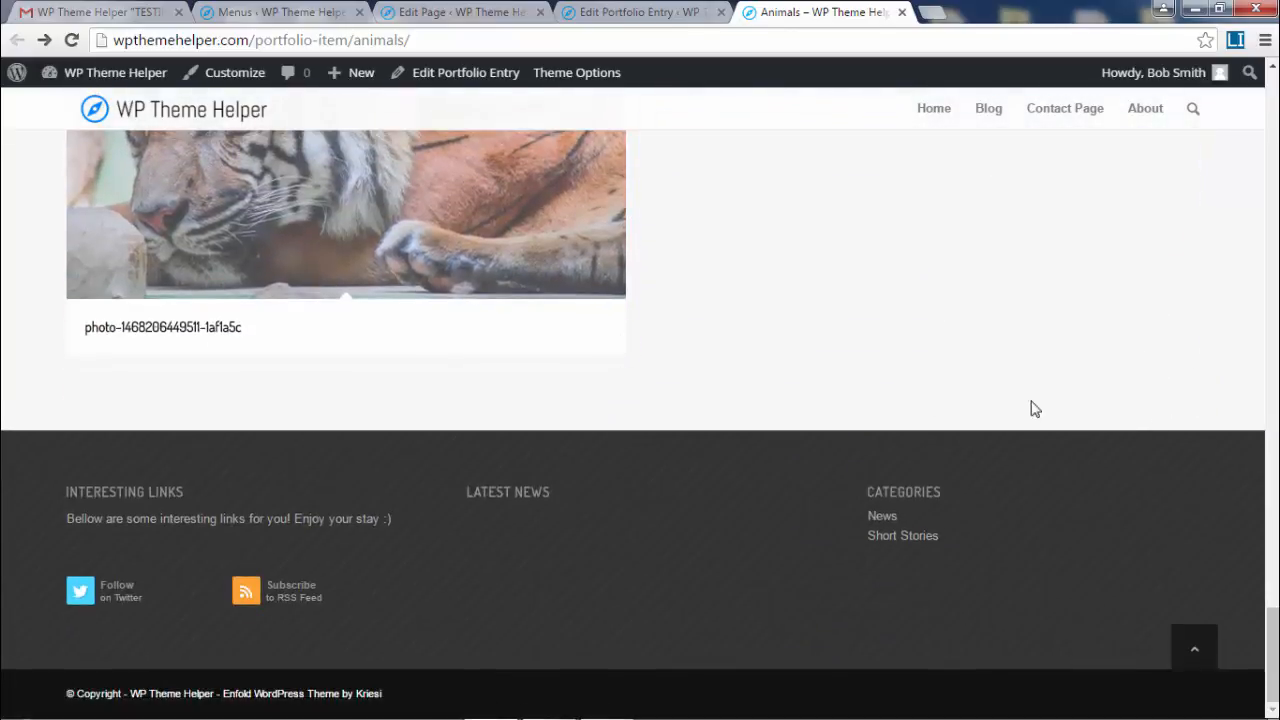
{"action": "left_click_drag", "start_coordinate": [1272, 673], "coordinate": [1272, 100]}
{"action": "left_click", "coordinate": [640, 12]}
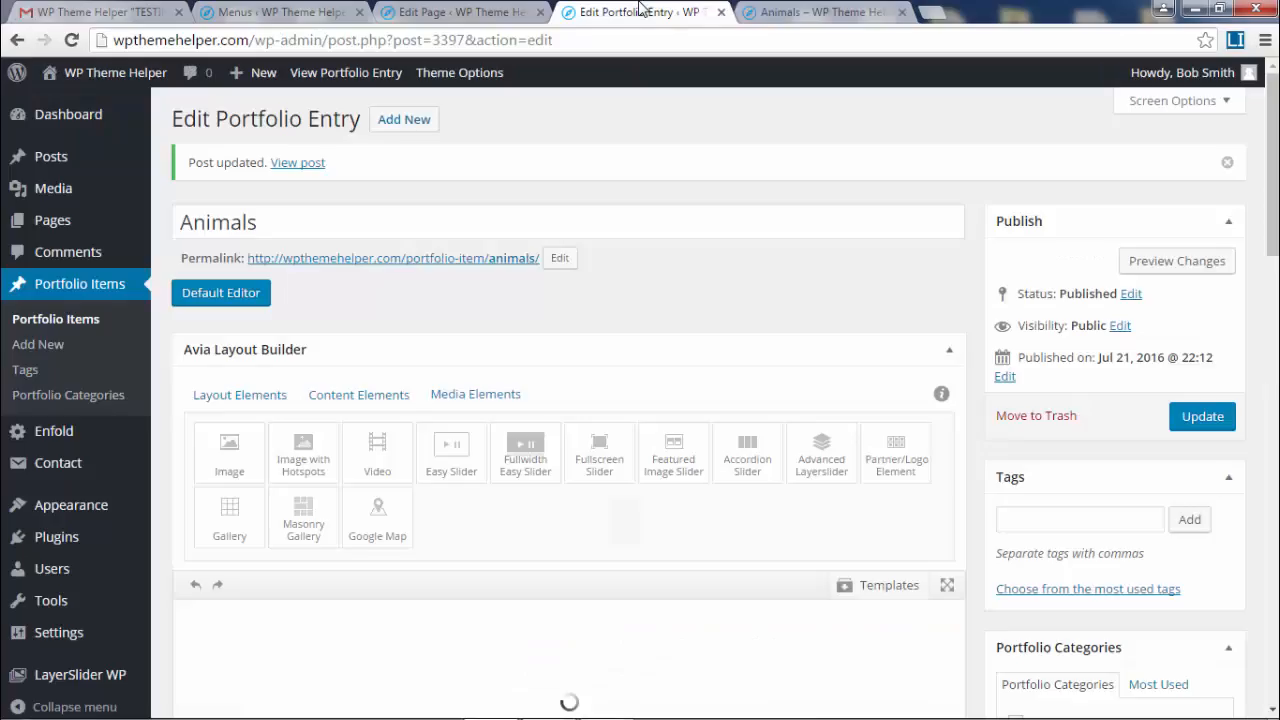
- Set the Masonry Gallery to 30 images per page and glance at the live Animals page
{"action": "scroll", "coordinate": [673, 499], "scroll_direction": "down", "scroll_amount": 2}
{"action": "left_click", "coordinate": [568, 465]}
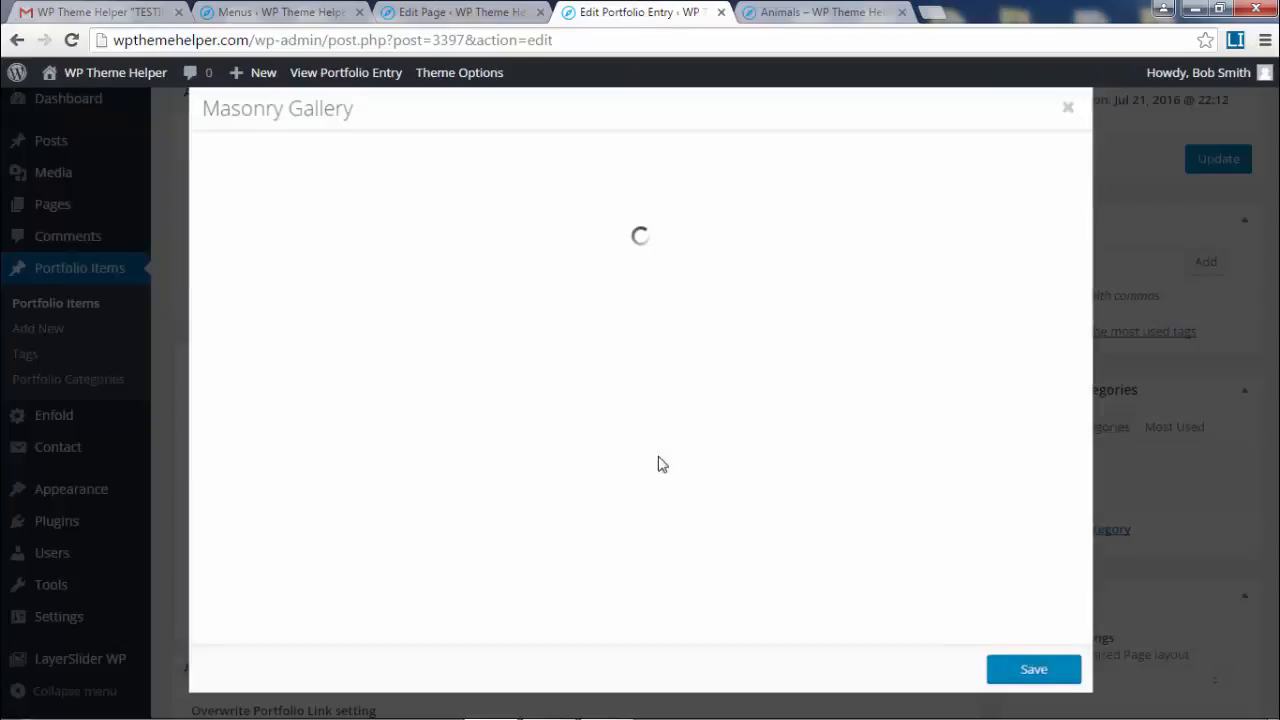
{"action": "left_click", "coordinate": [392, 436]}
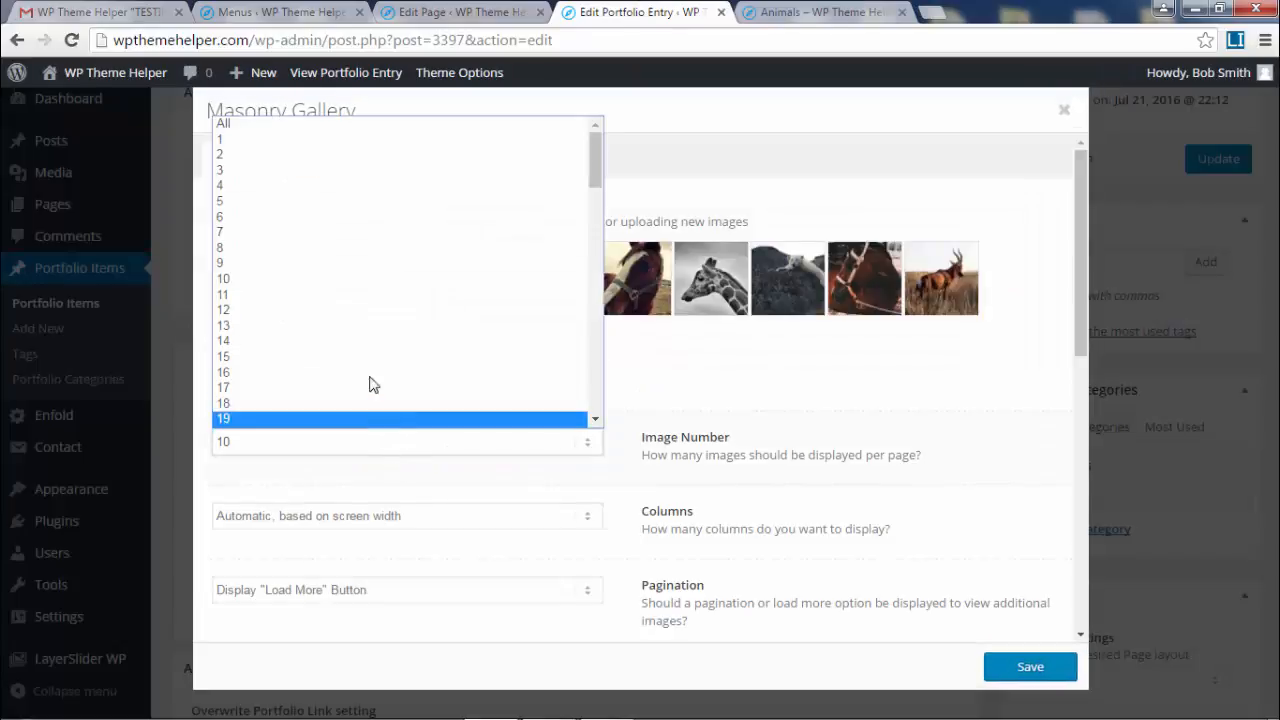
{"action": "scroll", "coordinate": [371, 378], "scroll_direction": "down", "scroll_amount": 4}
{"action": "left_click", "coordinate": [334, 215]}
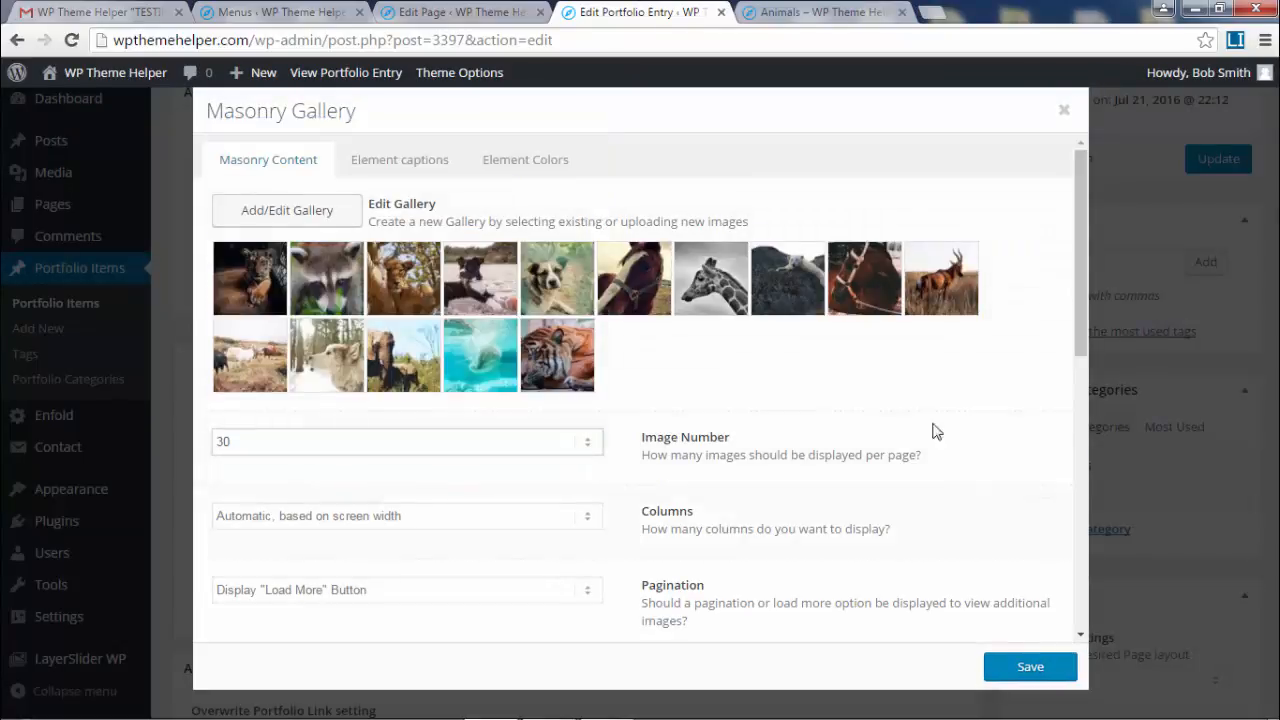
{"action": "scroll", "coordinate": [1076, 331], "scroll_direction": "down", "scroll_amount": 3}
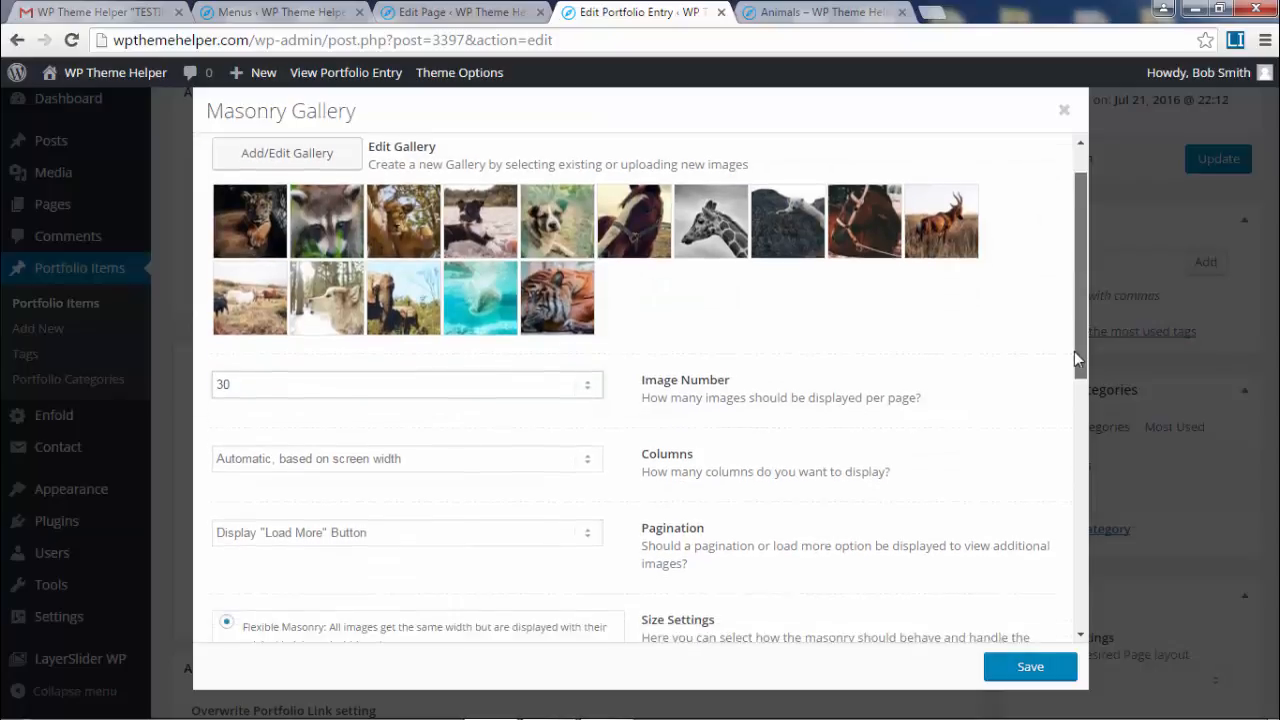
{"action": "left_click_drag", "start_coordinate": [1076, 390], "coordinate": [1080, 505]}
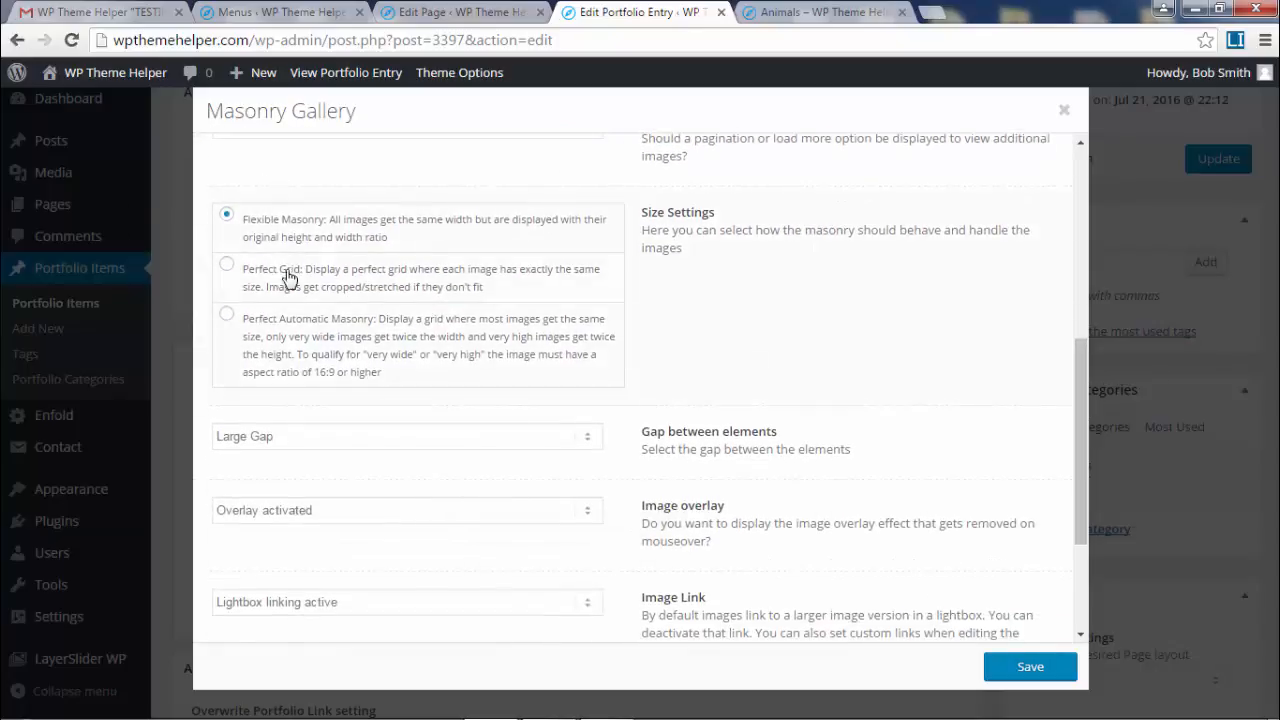
{"action": "scroll", "coordinate": [300, 285], "scroll_direction": "down", "scroll_amount": 1}
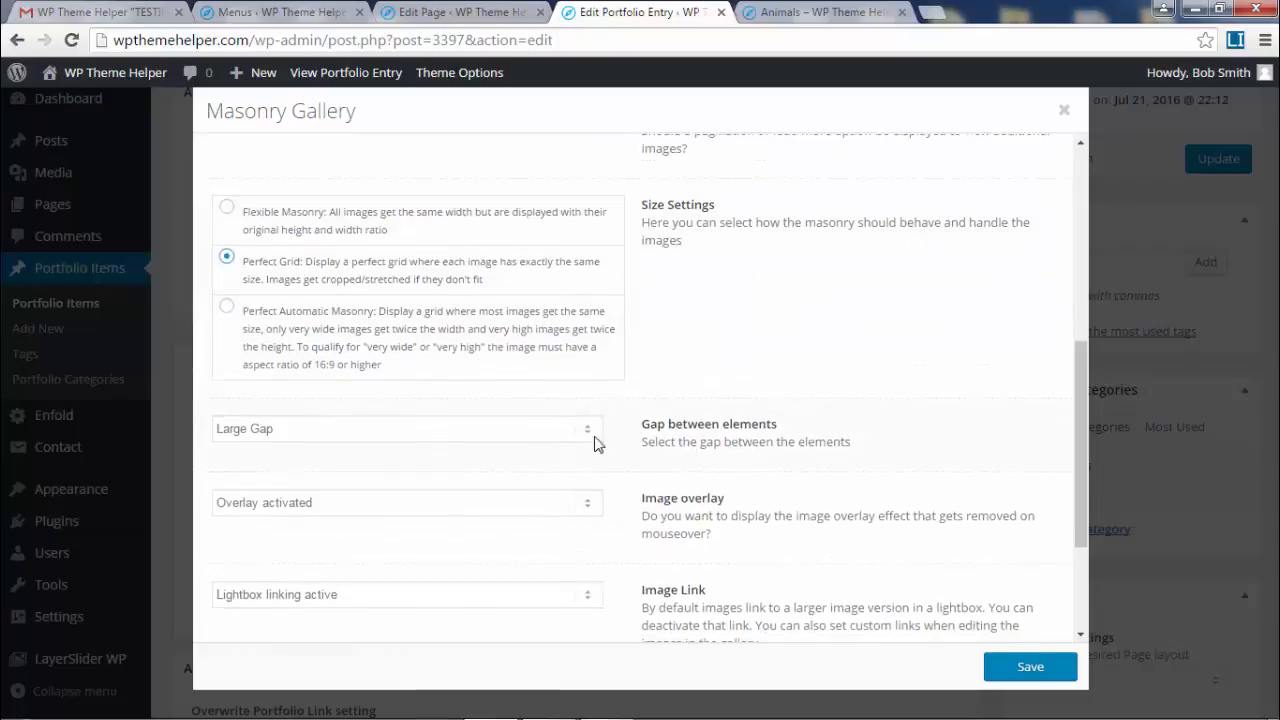
{"action": "scroll", "coordinate": [800, 445], "scroll_direction": "down", "scroll_amount": 2}
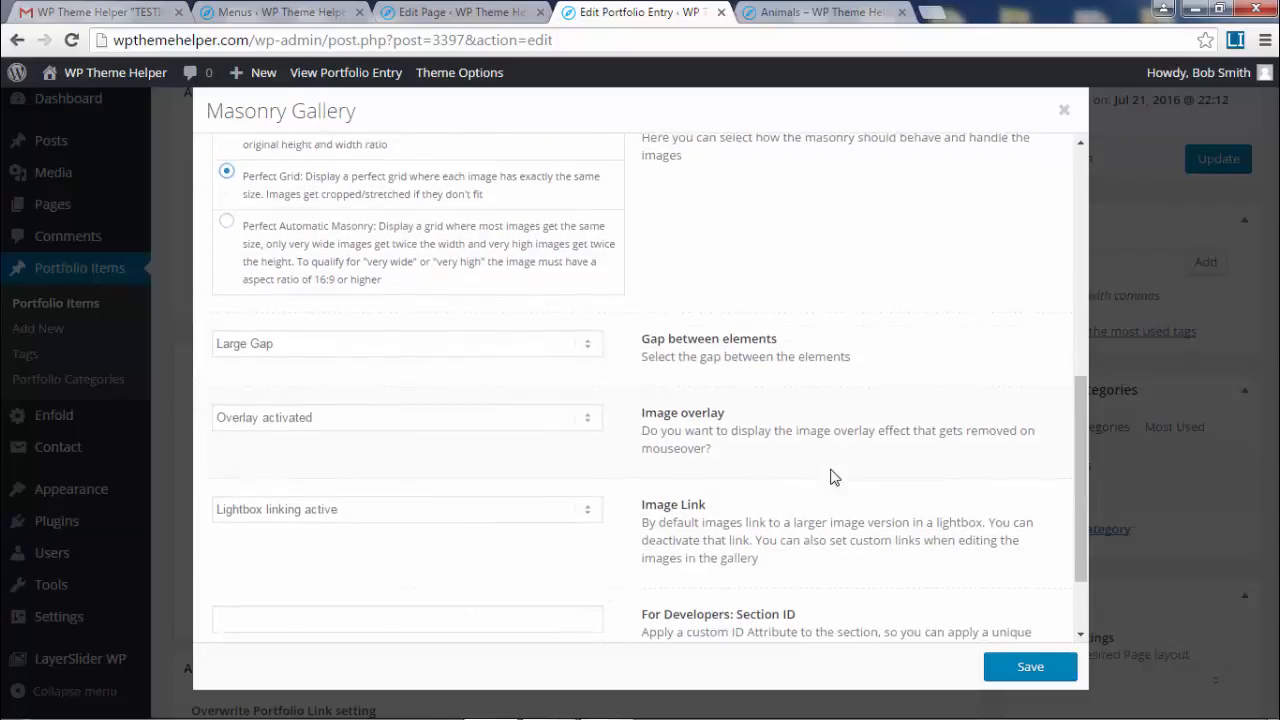
{"action": "left_click", "coordinate": [791, 9]}
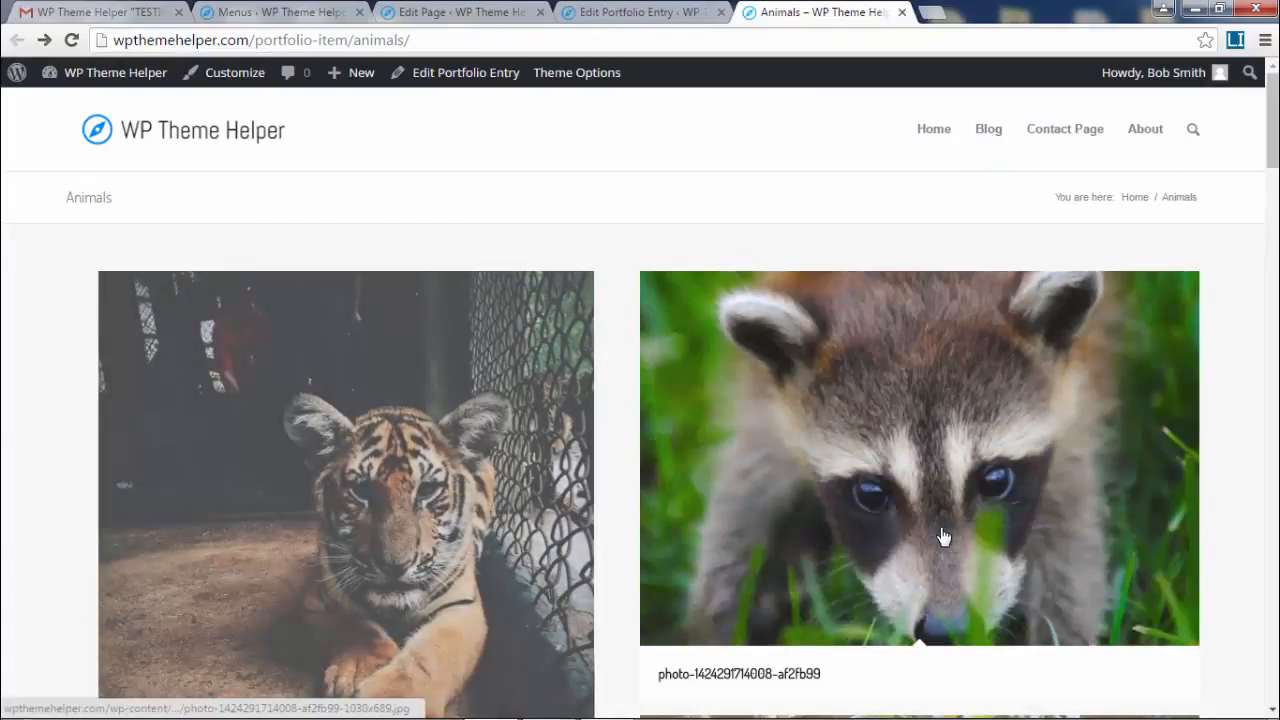
{"action": "key", "text": "ctrl+shift+Tab"}
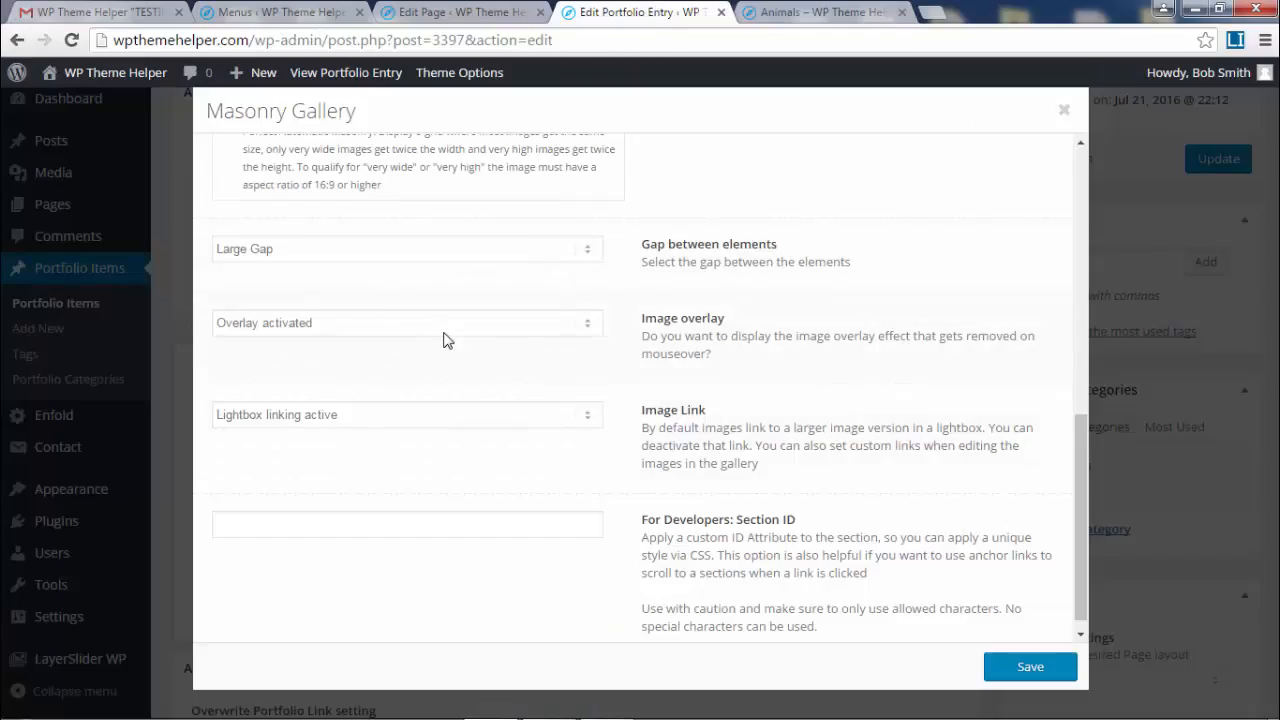
- Set the gallery's Image overlay to Overlay deactivated
{"action": "left_click", "coordinate": [411, 334]}
{"action": "left_click", "coordinate": [312, 362]}
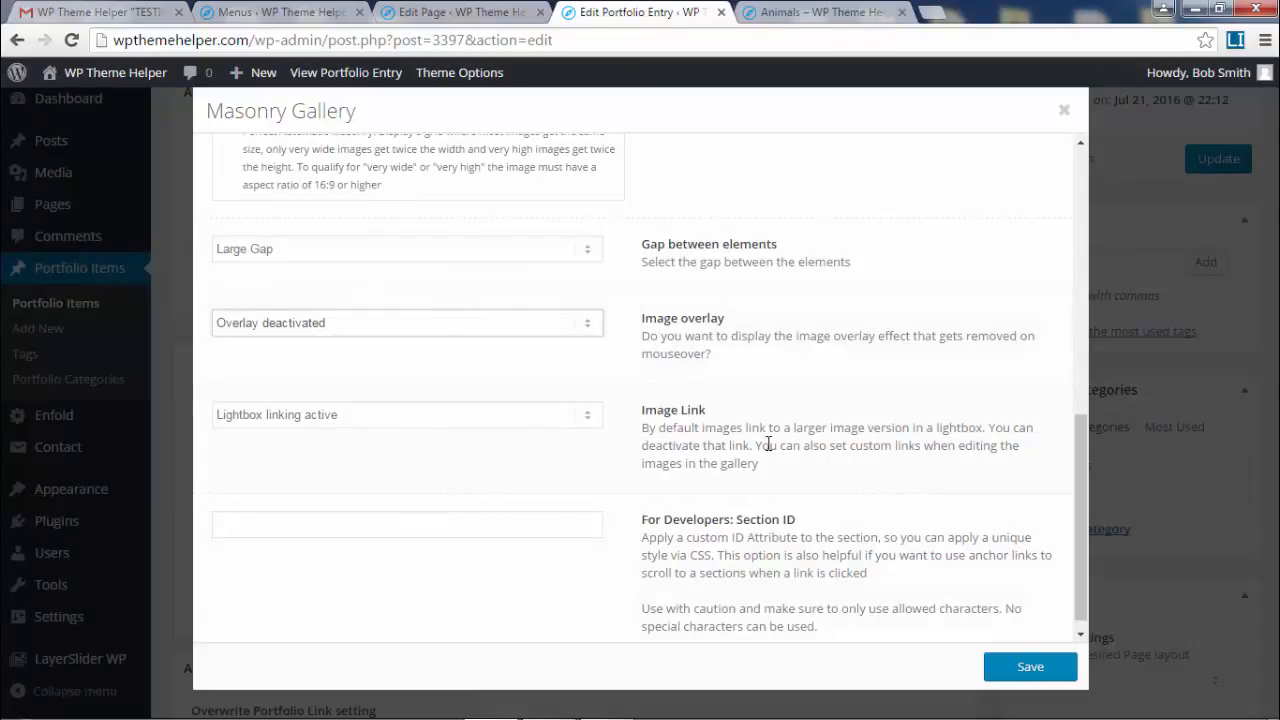
{"action": "scroll", "coordinate": [737, 446], "scroll_direction": "up", "scroll_amount": 1}
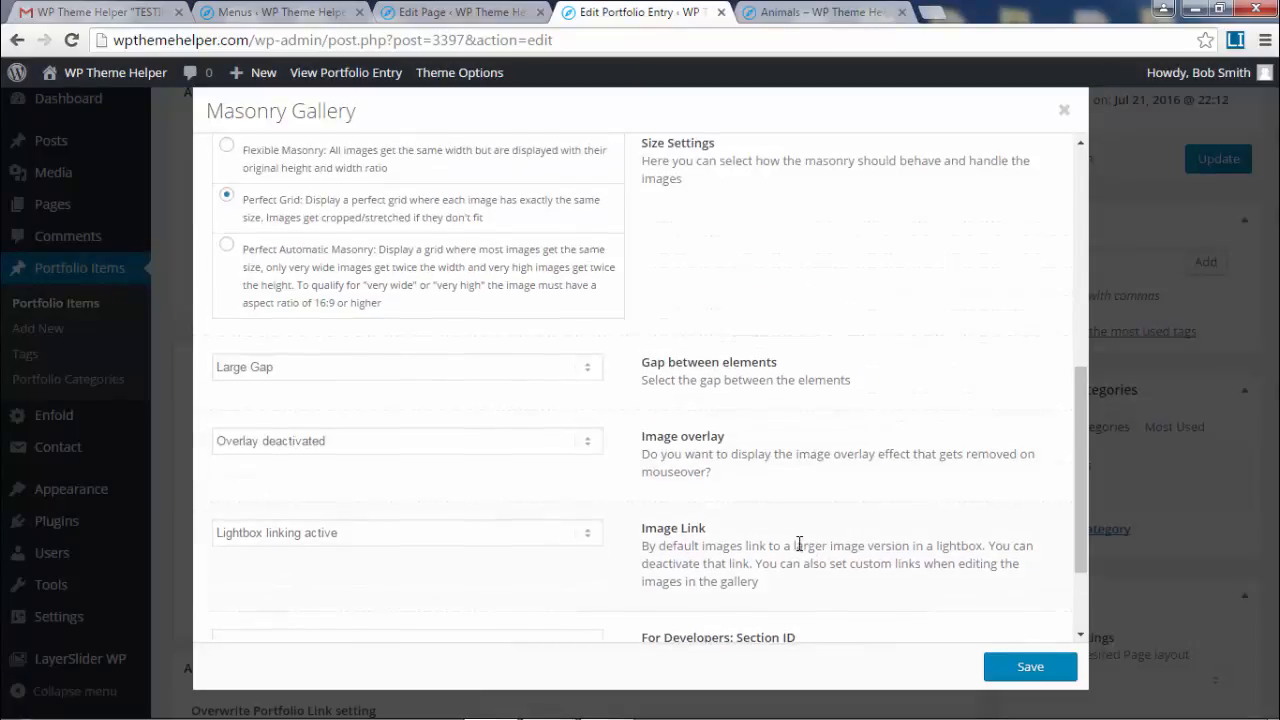
{"action": "scroll", "coordinate": [803, 543], "scroll_direction": "up", "scroll_amount": 2}
{"action": "scroll", "coordinate": [800, 547], "scroll_direction": "up", "scroll_amount": 1}
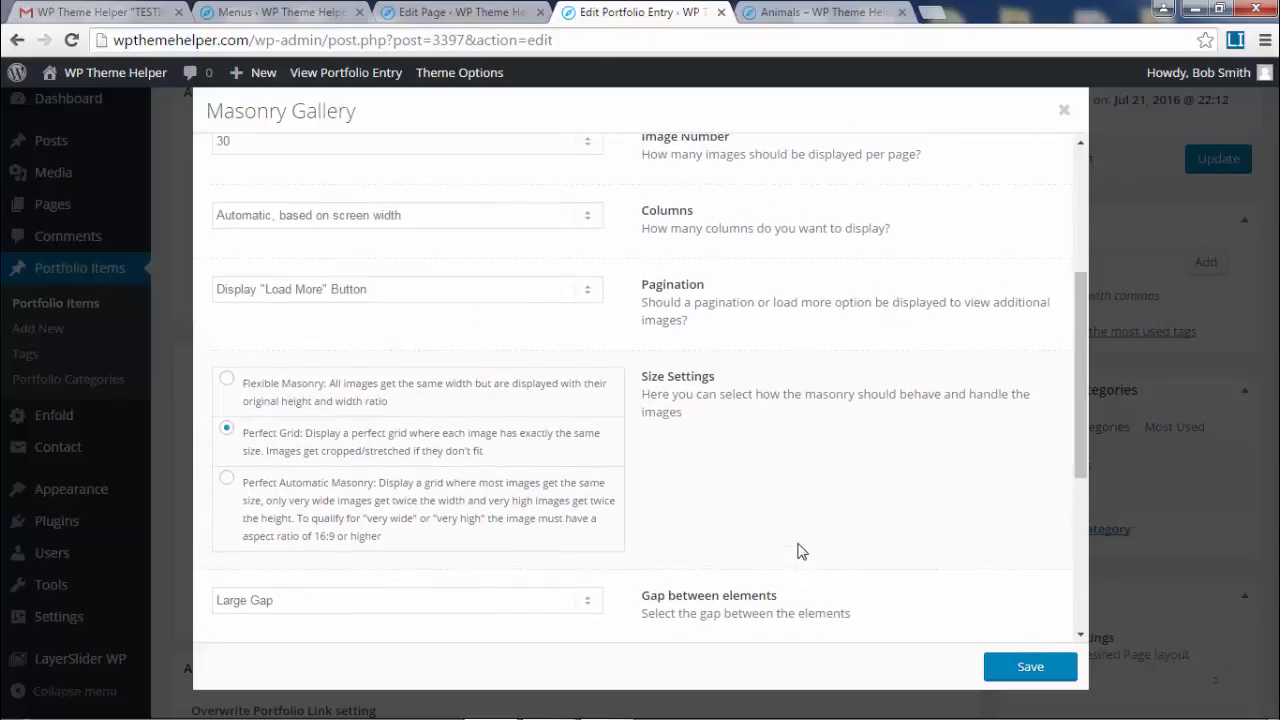
{"action": "scroll", "coordinate": [800, 551], "scroll_direction": "down", "scroll_amount": 3}
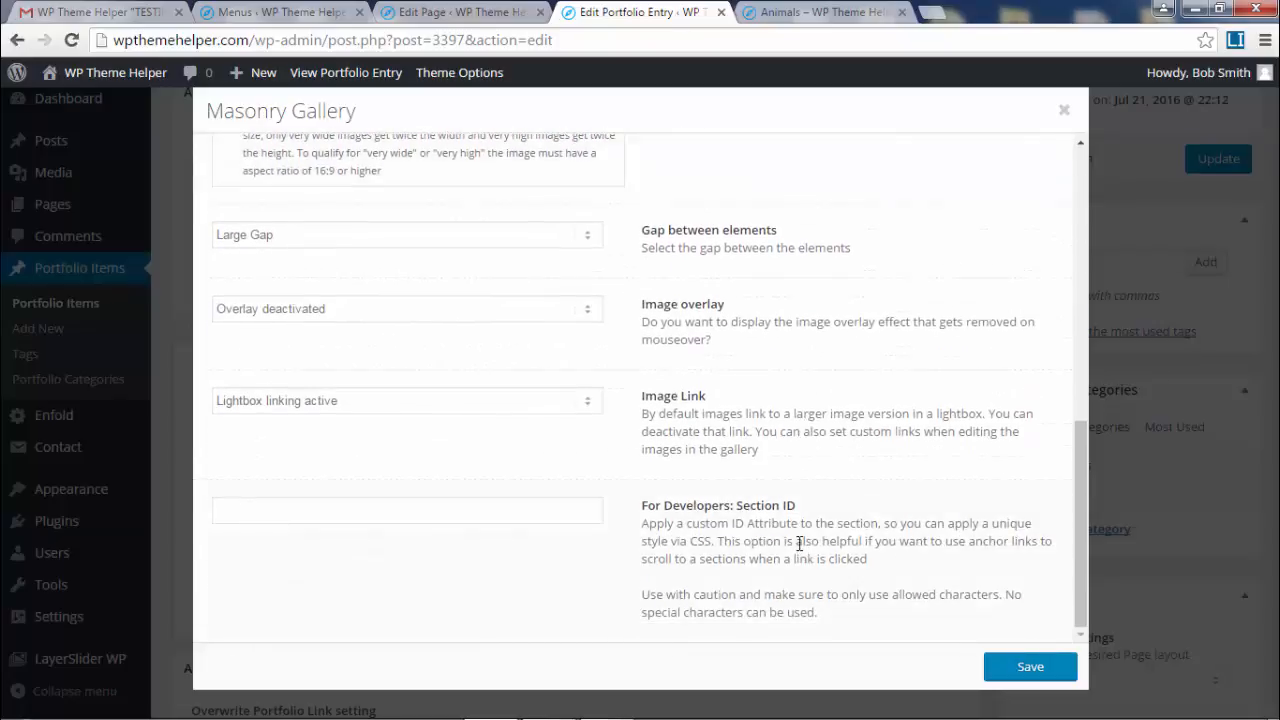
{"action": "scroll", "coordinate": [800, 545], "scroll_direction": "up", "scroll_amount": 6}
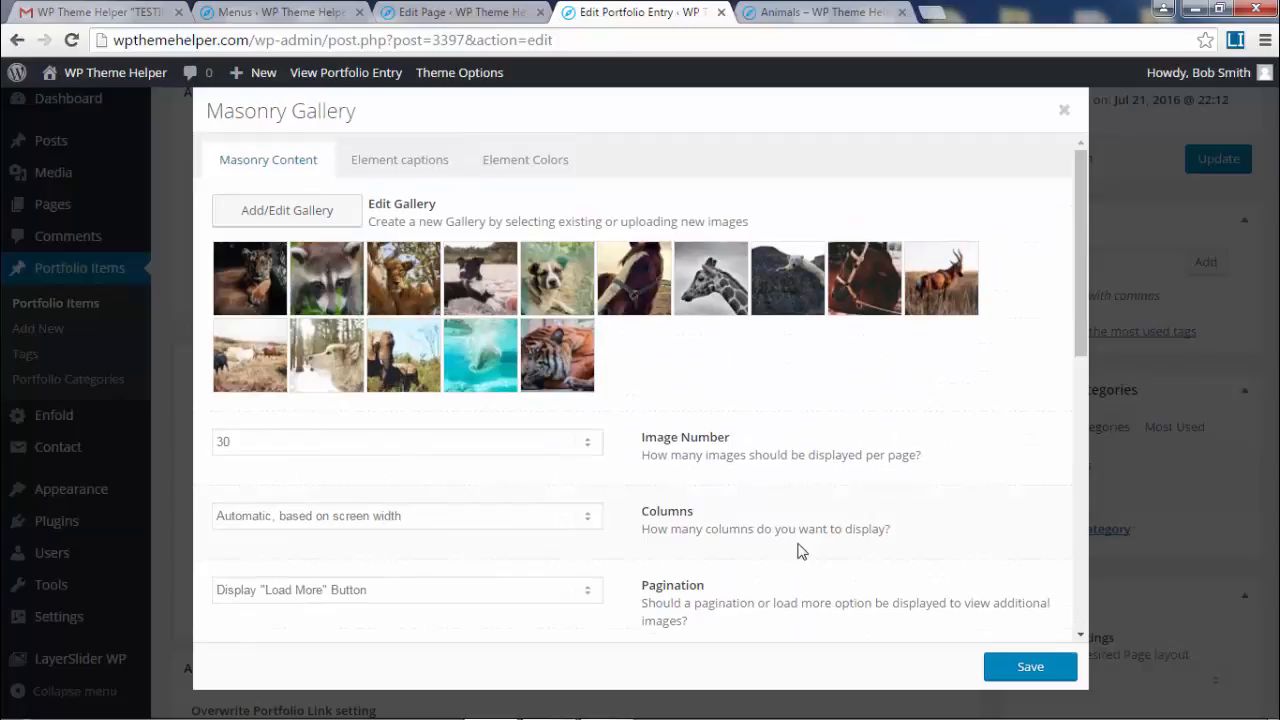
- Set Element Title and Excerpt to Display Neither, then look over the live Animals page
{"action": "left_click", "coordinate": [408, 170]}
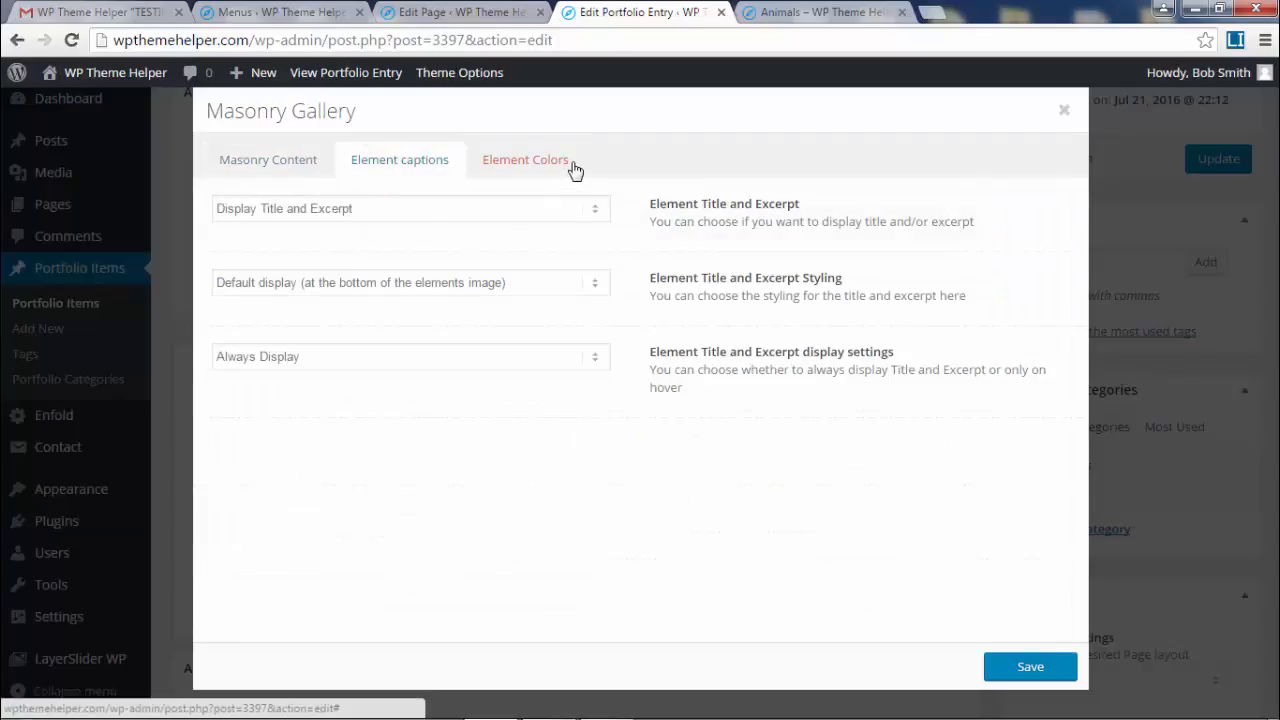
{"action": "left_click", "coordinate": [436, 222]}
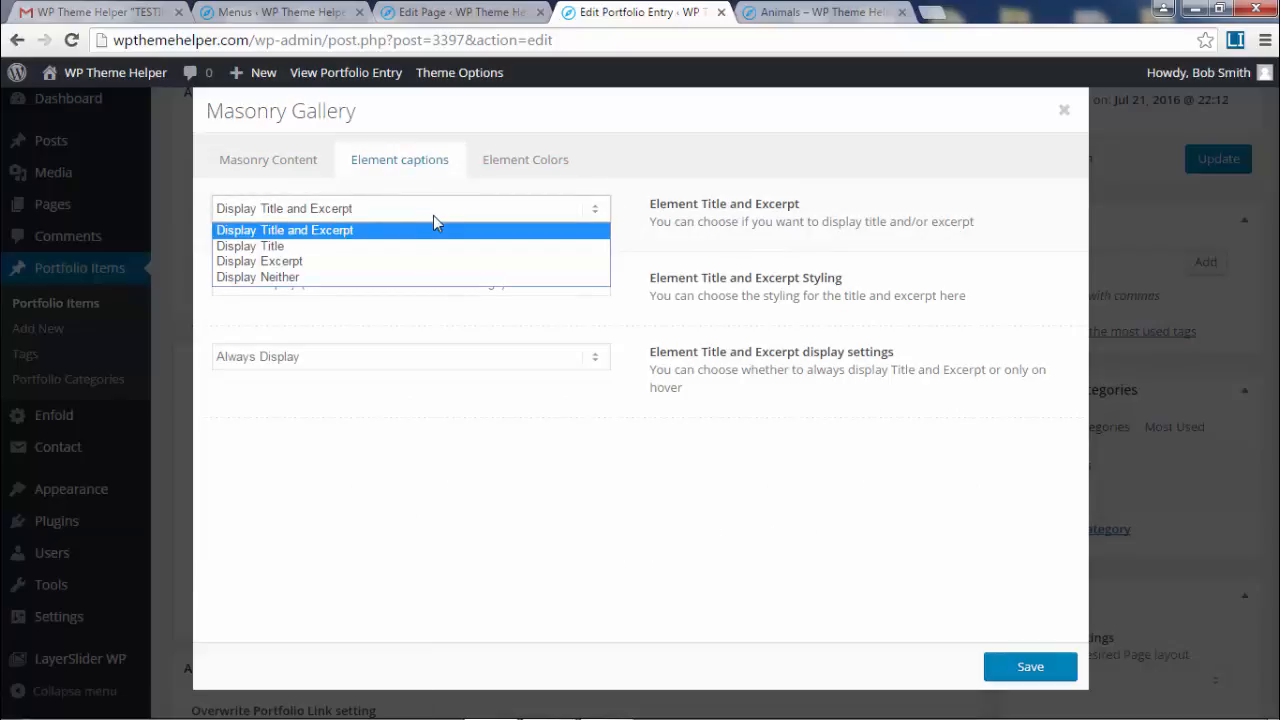
{"action": "left_click", "coordinate": [330, 277]}
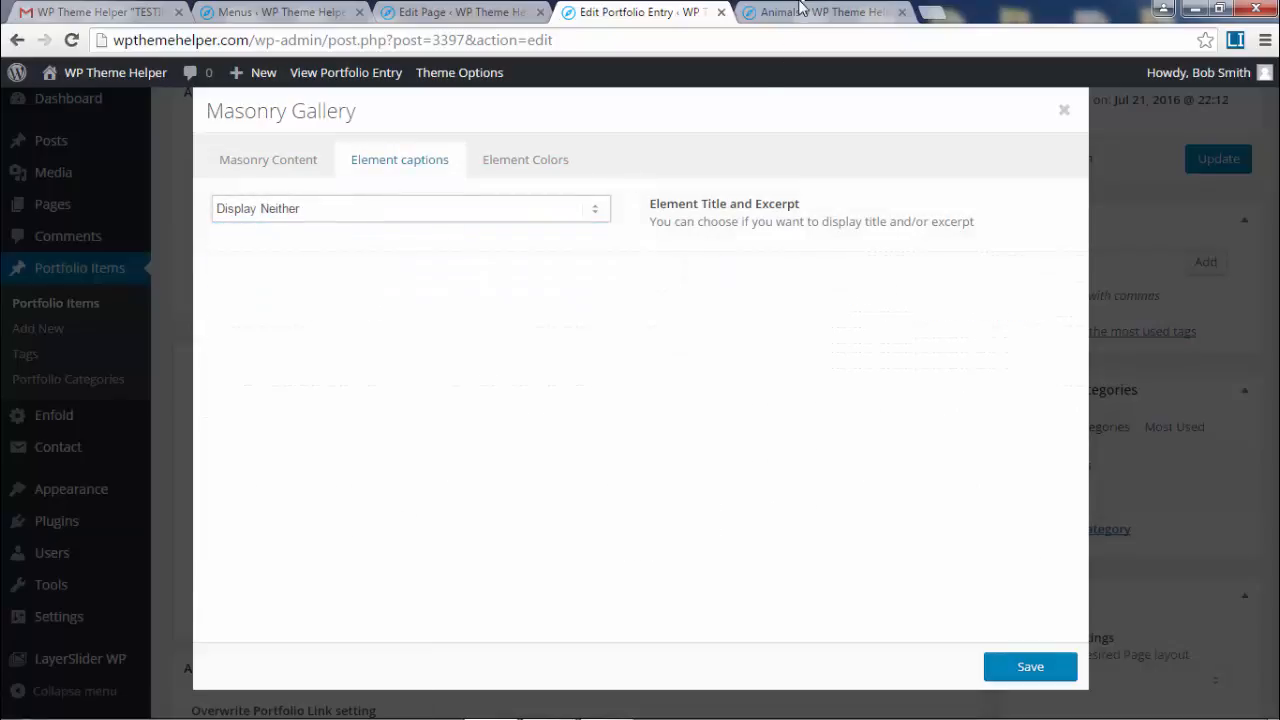
{"action": "left_click", "coordinate": [800, 11]}
{"action": "scroll", "coordinate": [864, 590], "scroll_direction": "down", "scroll_amount": 2}
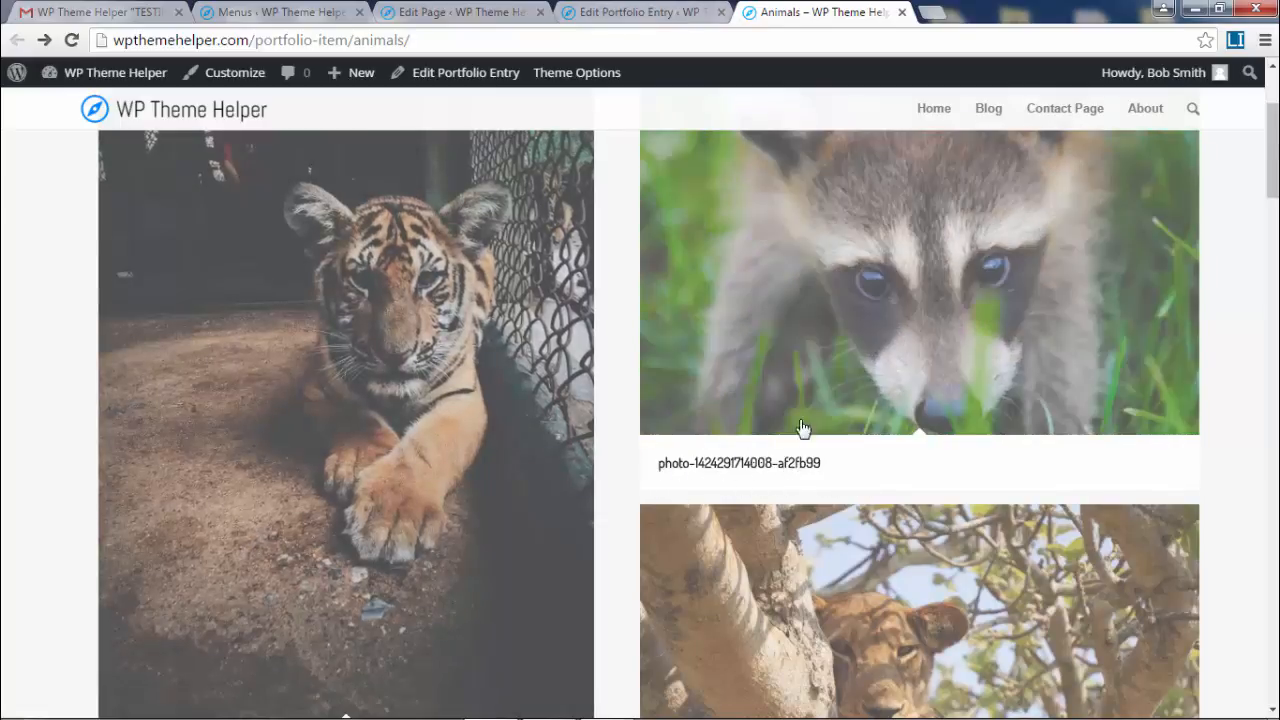
- Save the caption change and reload the live Animals page to confirm titles are gone
{"action": "left_click", "coordinate": [628, 13]}
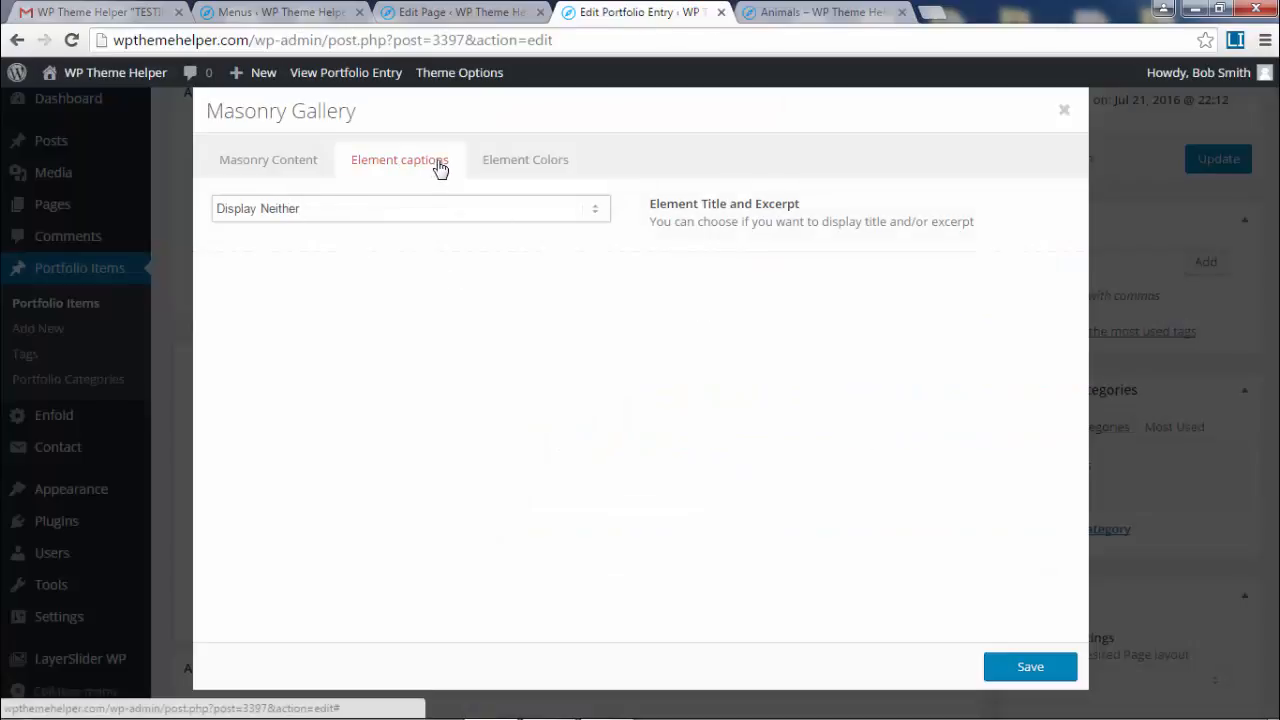
{"action": "left_click", "coordinate": [1030, 666]}
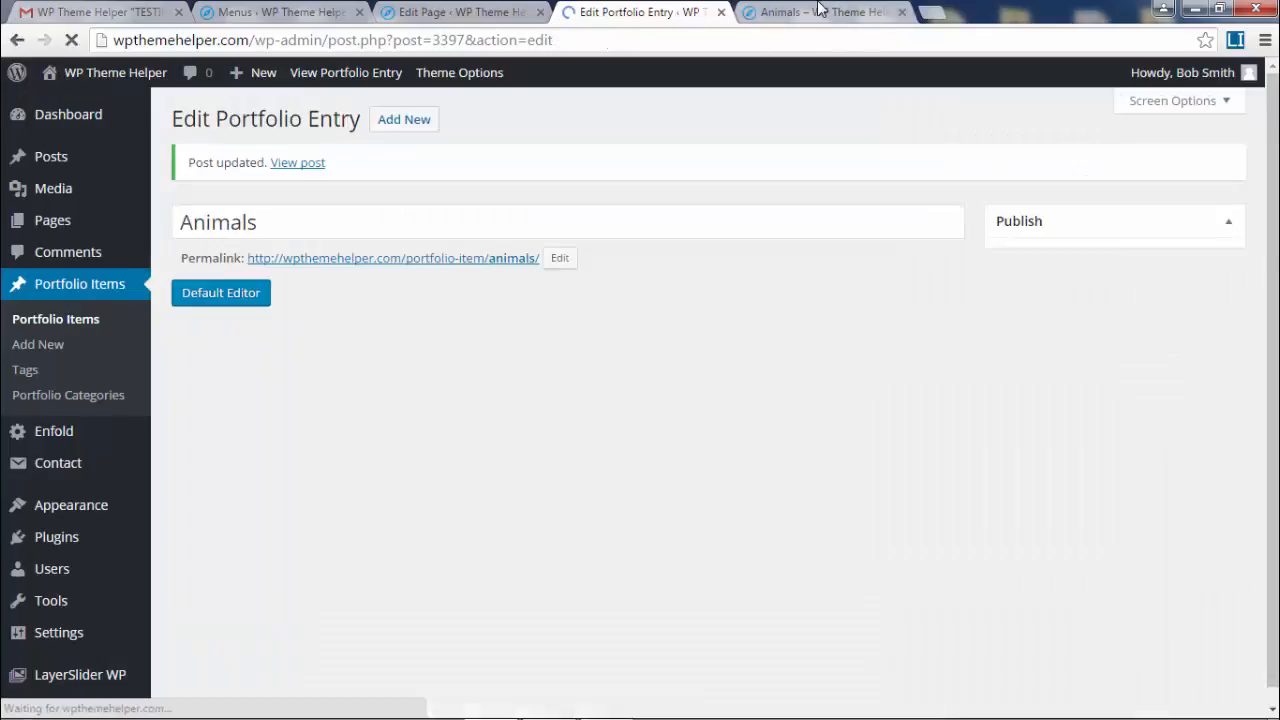
{"action": "left_click", "coordinate": [818, 16]}
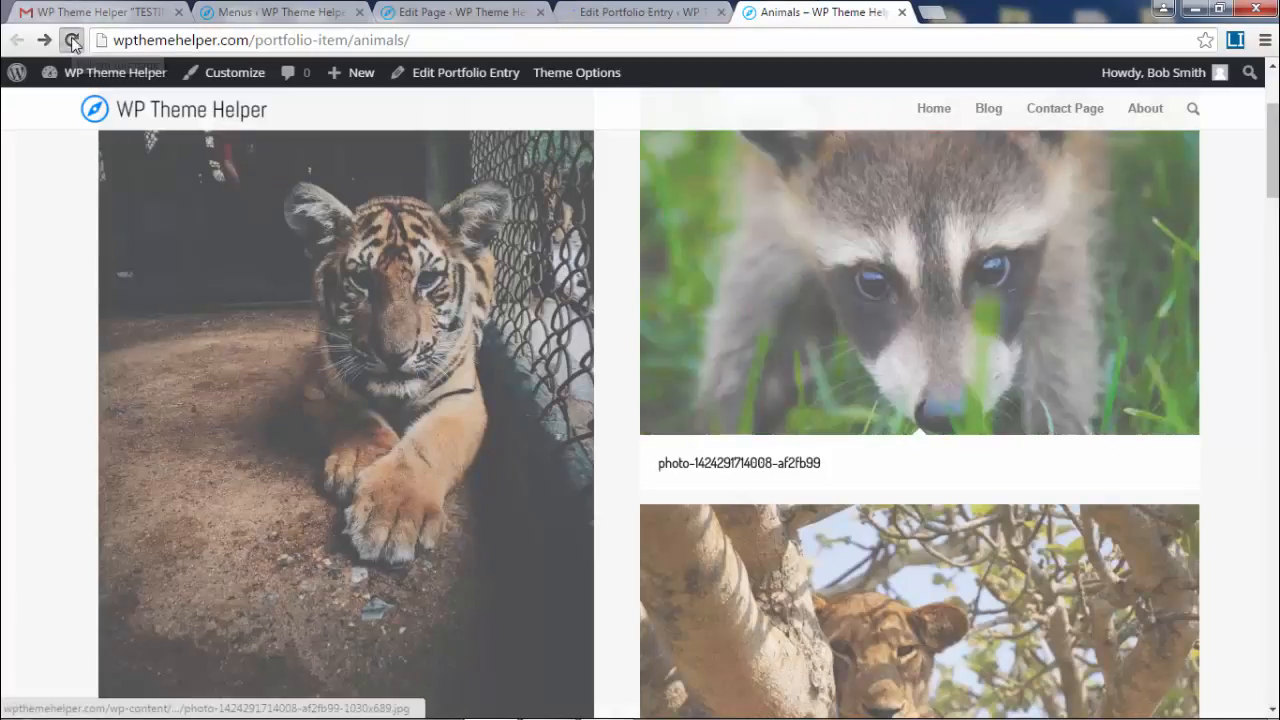
{"action": "left_click", "coordinate": [71, 40]}
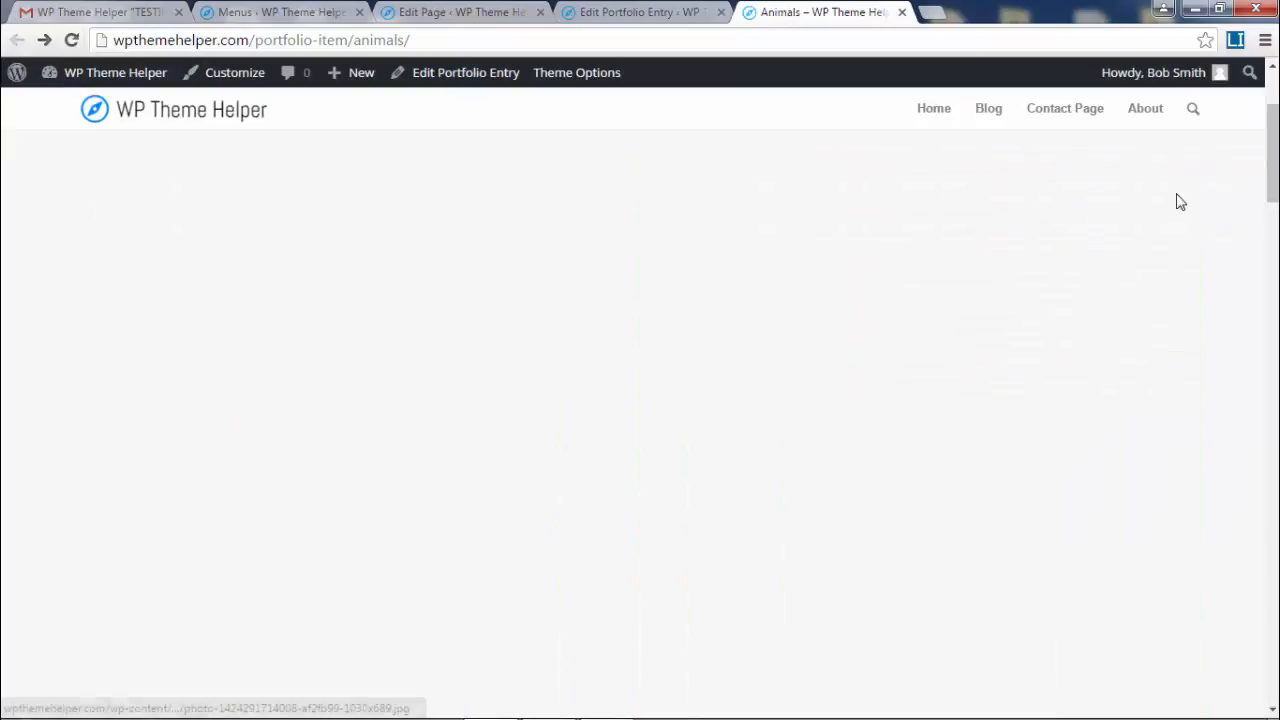
{"action": "scroll", "coordinate": [1232, 345], "scroll_direction": "up", "scroll_amount": 1}
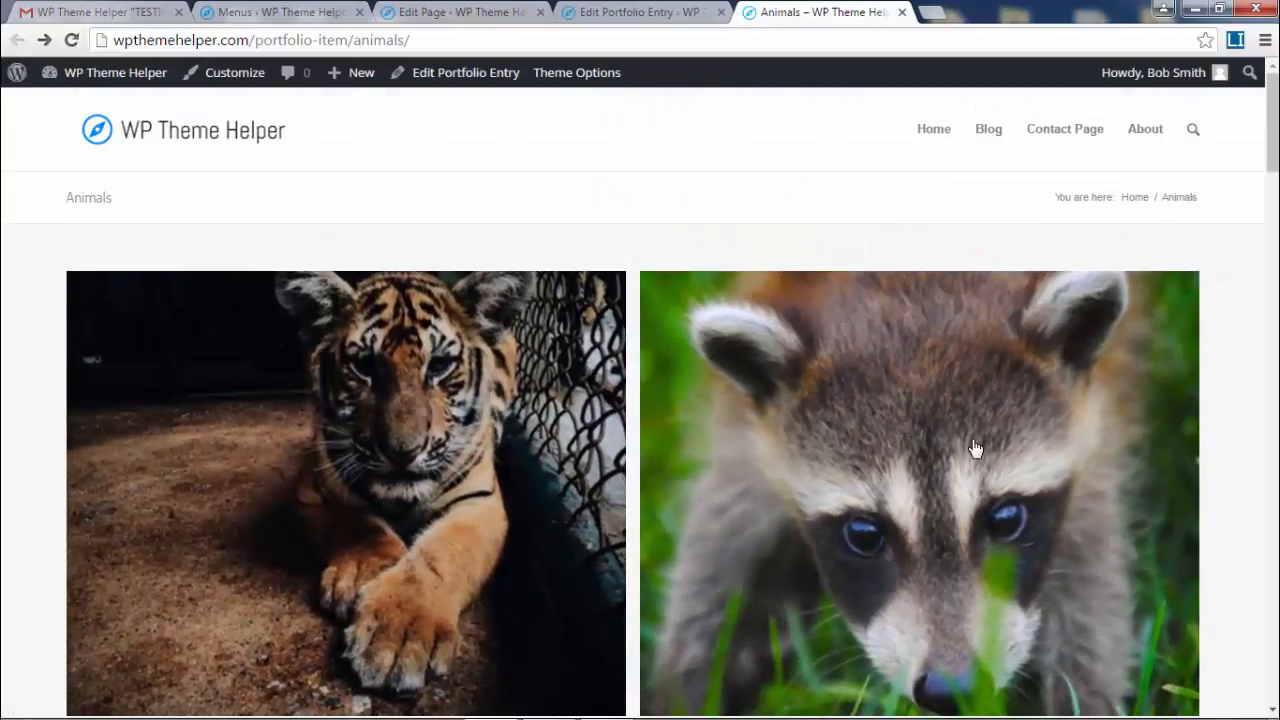
{"action": "mouse_move", "coordinate": [1273, 117]}
{"action": "left_mouse_down"}
{"action": "mouse_move", "coordinate": [1273, 642]}
{"action": "mouse_move", "coordinate": [1273, 117]}
{"action": "left_mouse_up"}
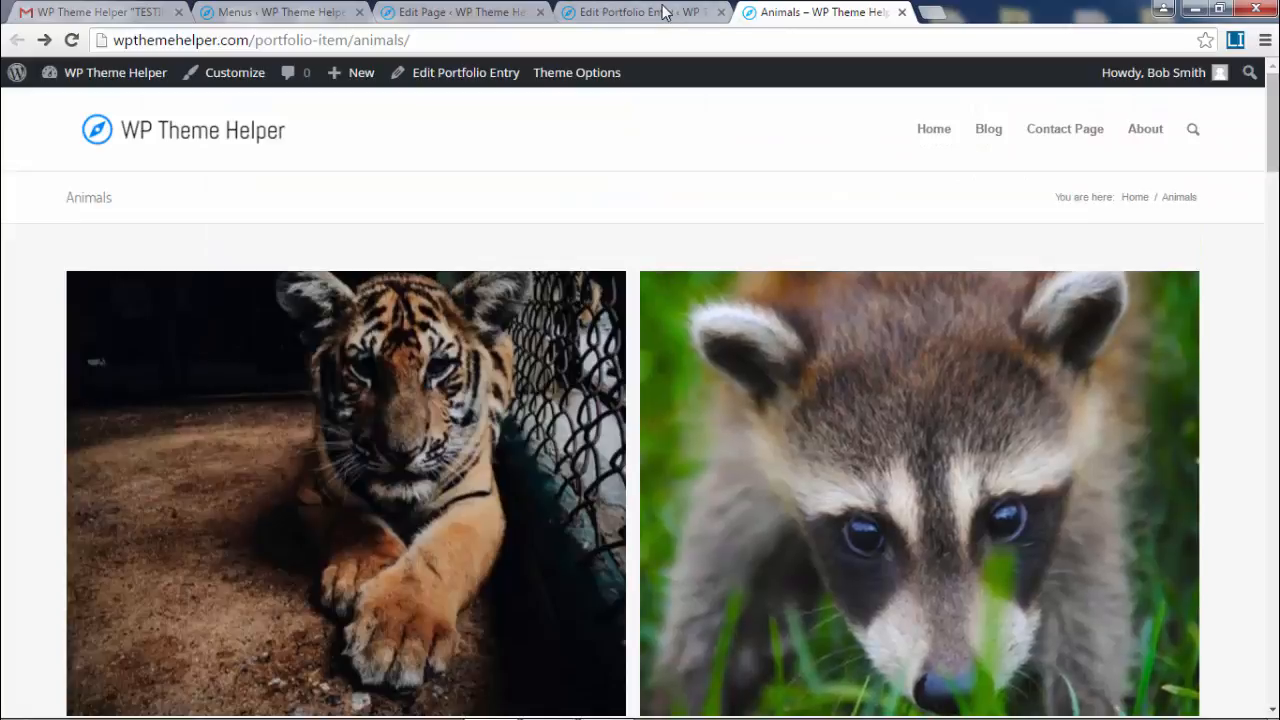
{"action": "left_click", "coordinate": [664, 12]}
{"action": "scroll", "coordinate": [729, 574], "scroll_direction": "down", "scroll_amount": 4}
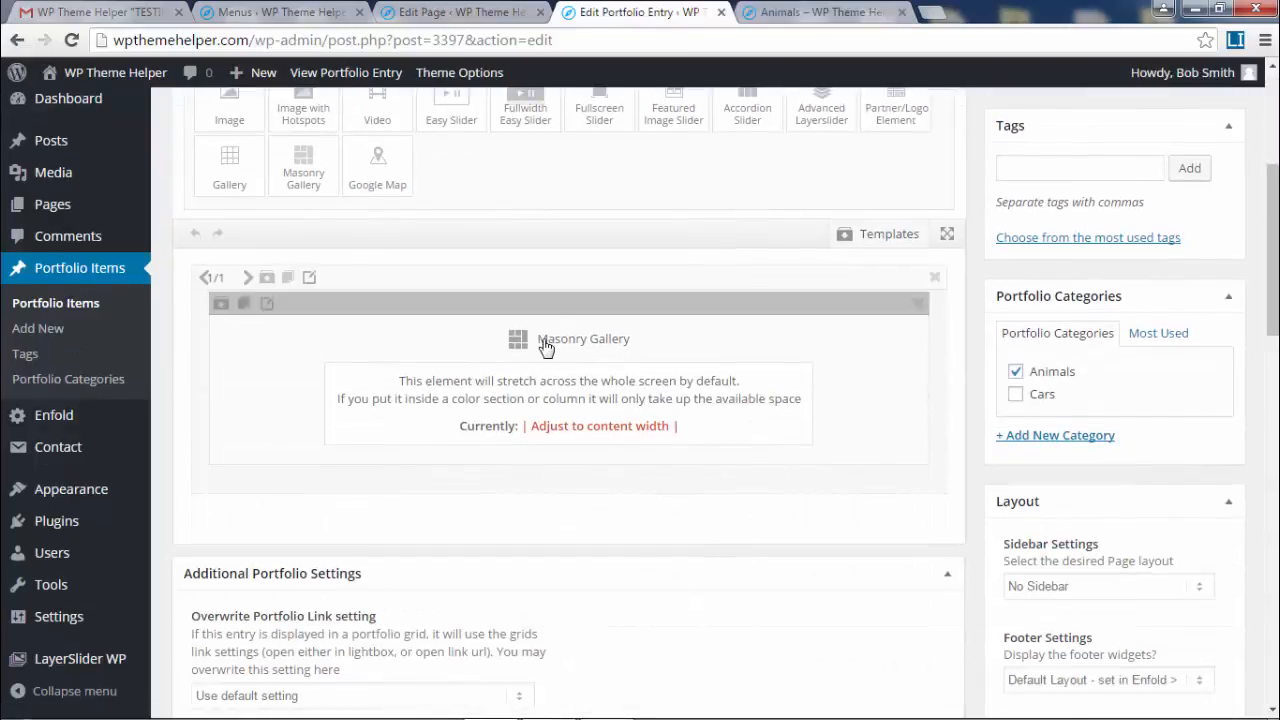
- Set the Masonry Gallery gap to 1 Pixel Gap and save
{"action": "left_click", "coordinate": [546, 347]}
{"action": "scroll", "coordinate": [795, 364], "scroll_direction": "down", "scroll_amount": 2}
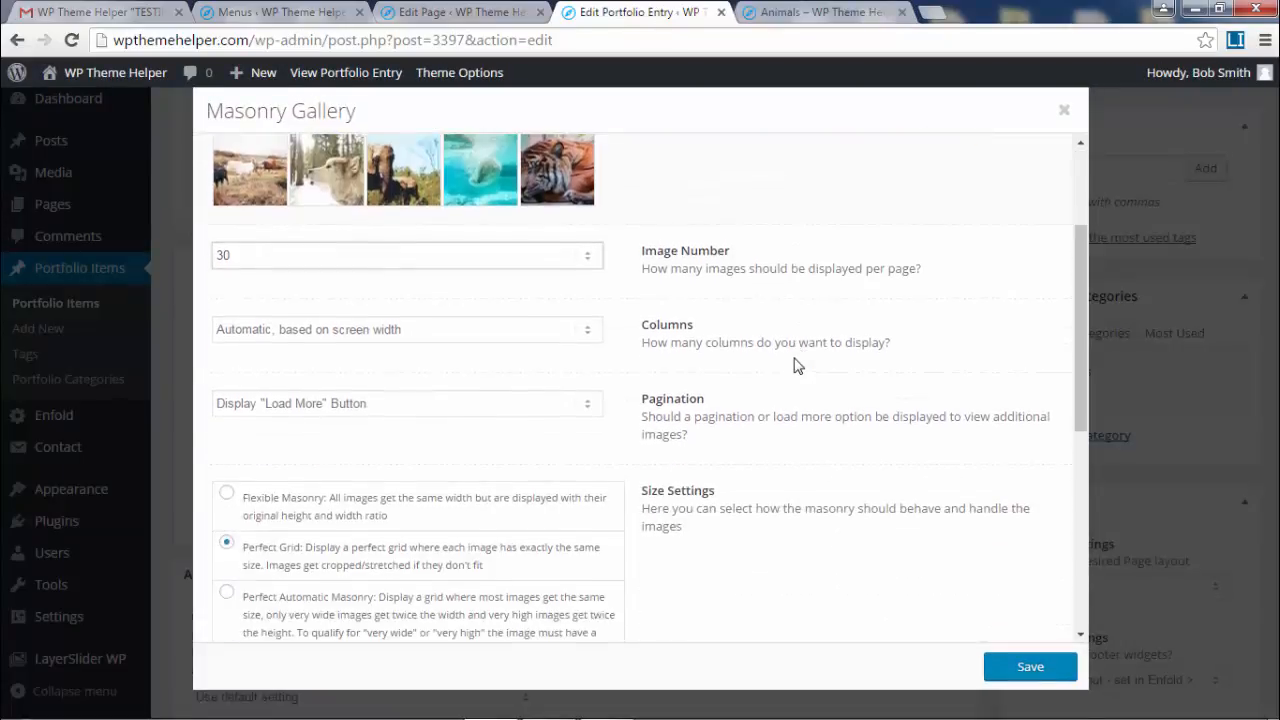
{"action": "scroll", "coordinate": [795, 364], "scroll_direction": "down", "scroll_amount": 3}
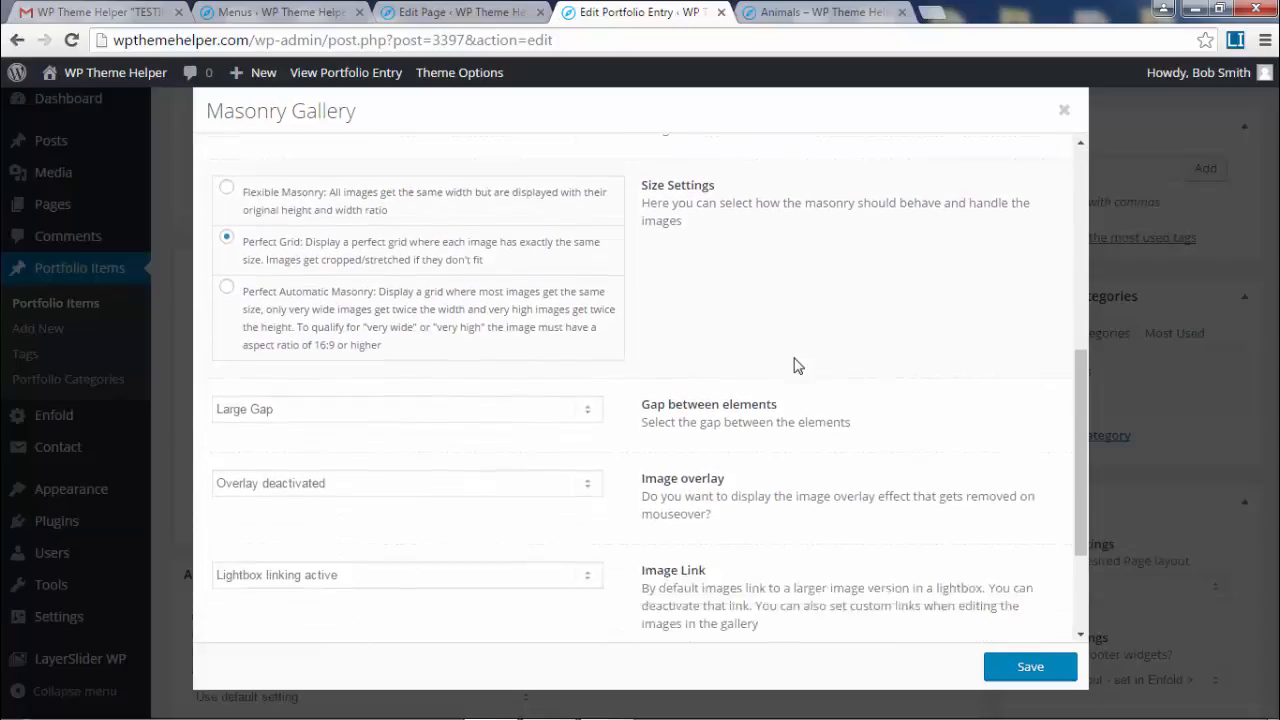
{"action": "scroll", "coordinate": [798, 366], "scroll_direction": "down", "scroll_amount": 1}
{"action": "left_click", "coordinate": [372, 340]}
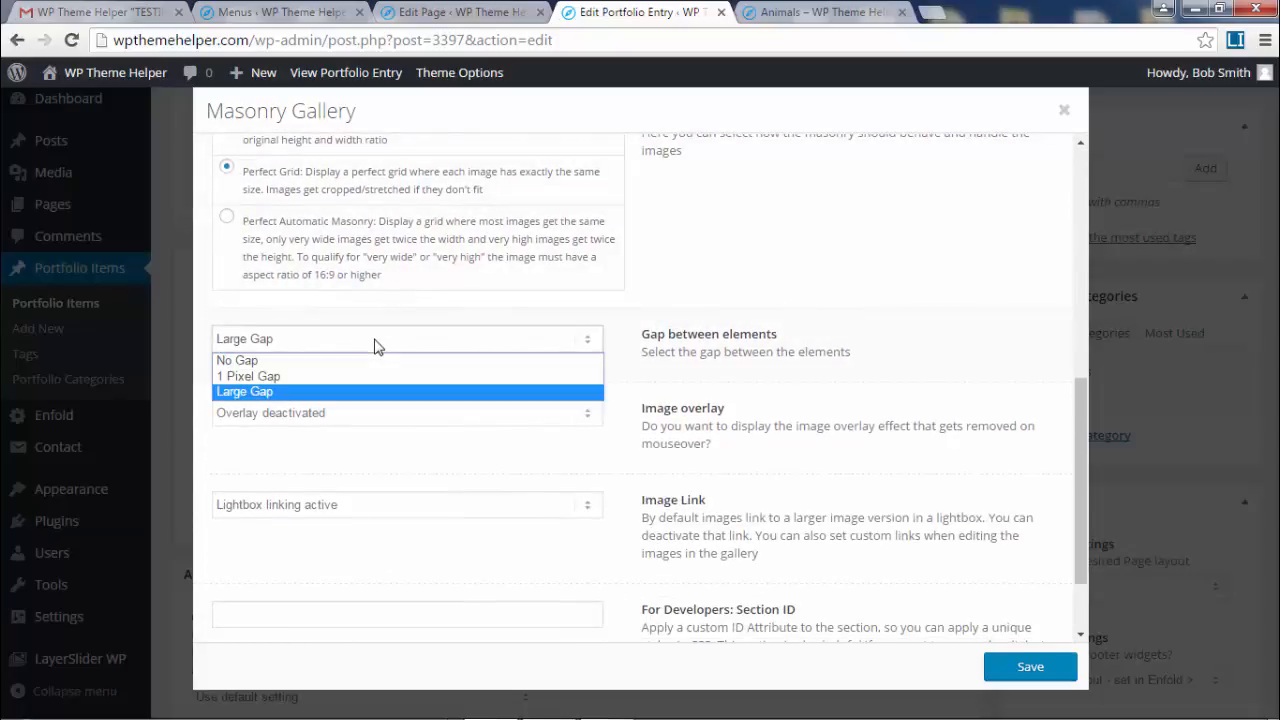
{"action": "left_click", "coordinate": [352, 377]}
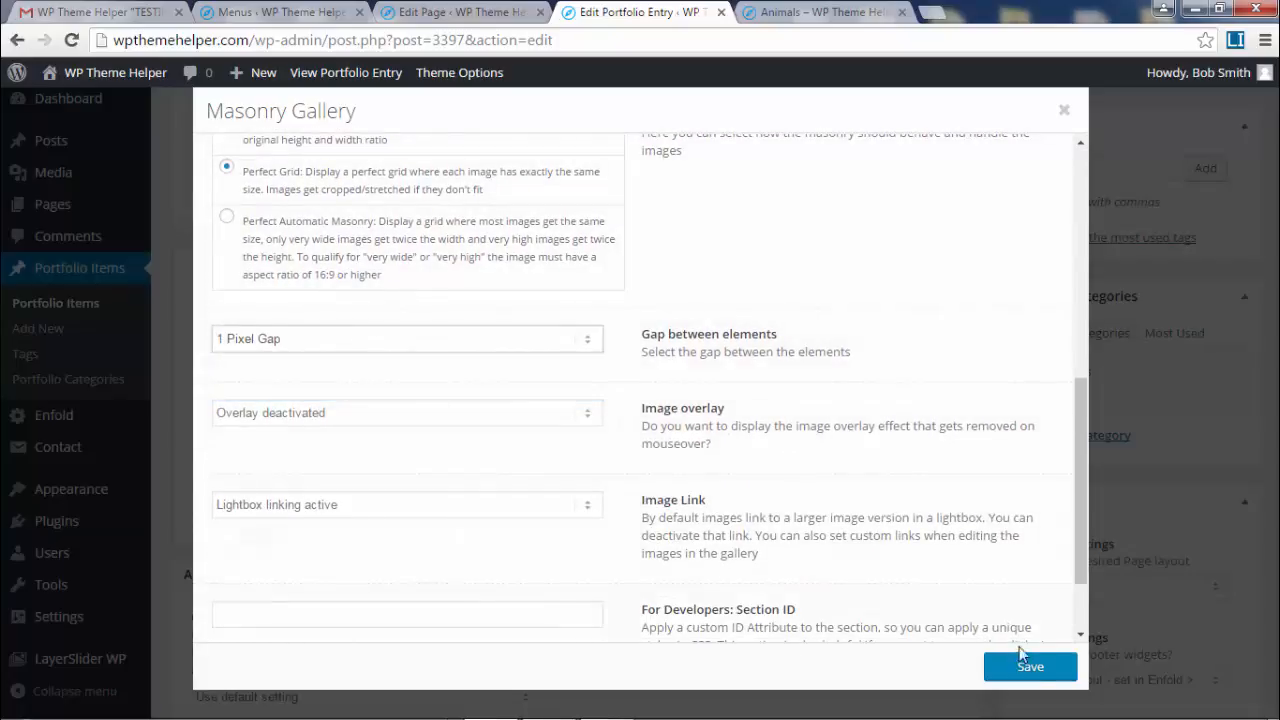
{"action": "left_click", "coordinate": [1025, 679]}
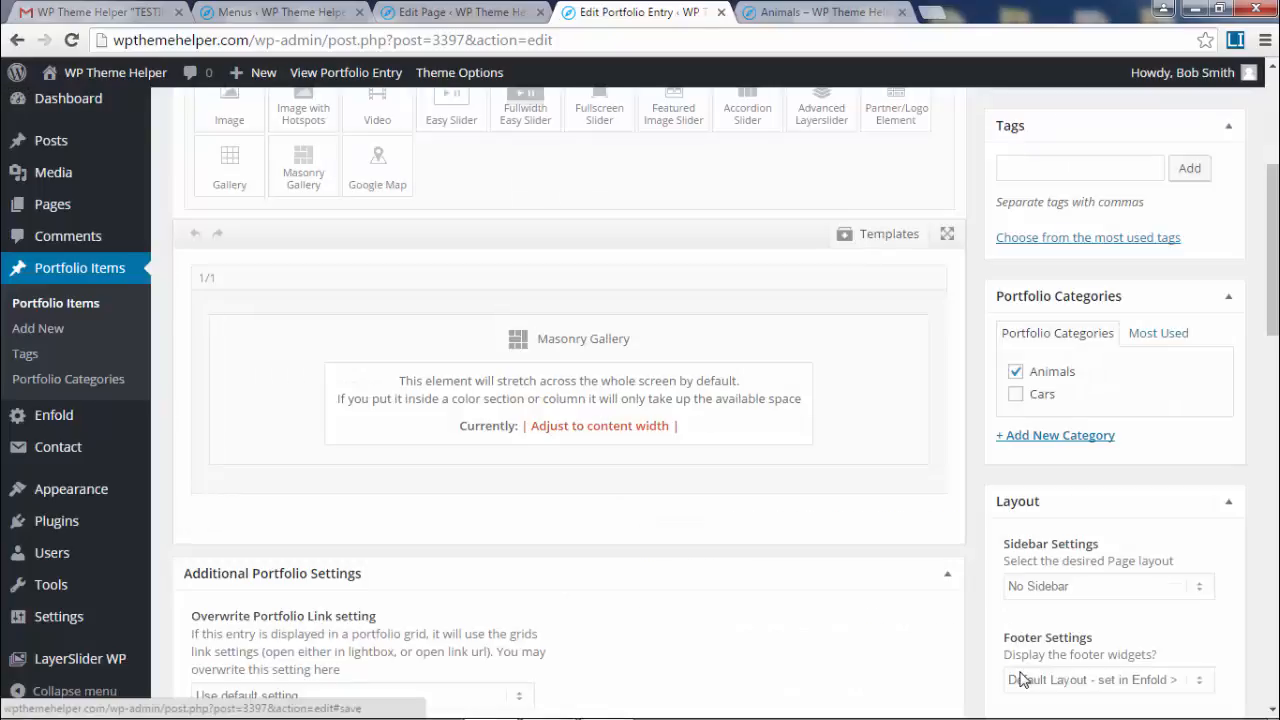
- Choose Flexible Masonry sizing, save the gallery, and update the Animals entry
{"action": "left_click", "coordinate": [614, 345]}
{"action": "scroll", "coordinate": [514, 457], "scroll_direction": "down", "scroll_amount": 4}
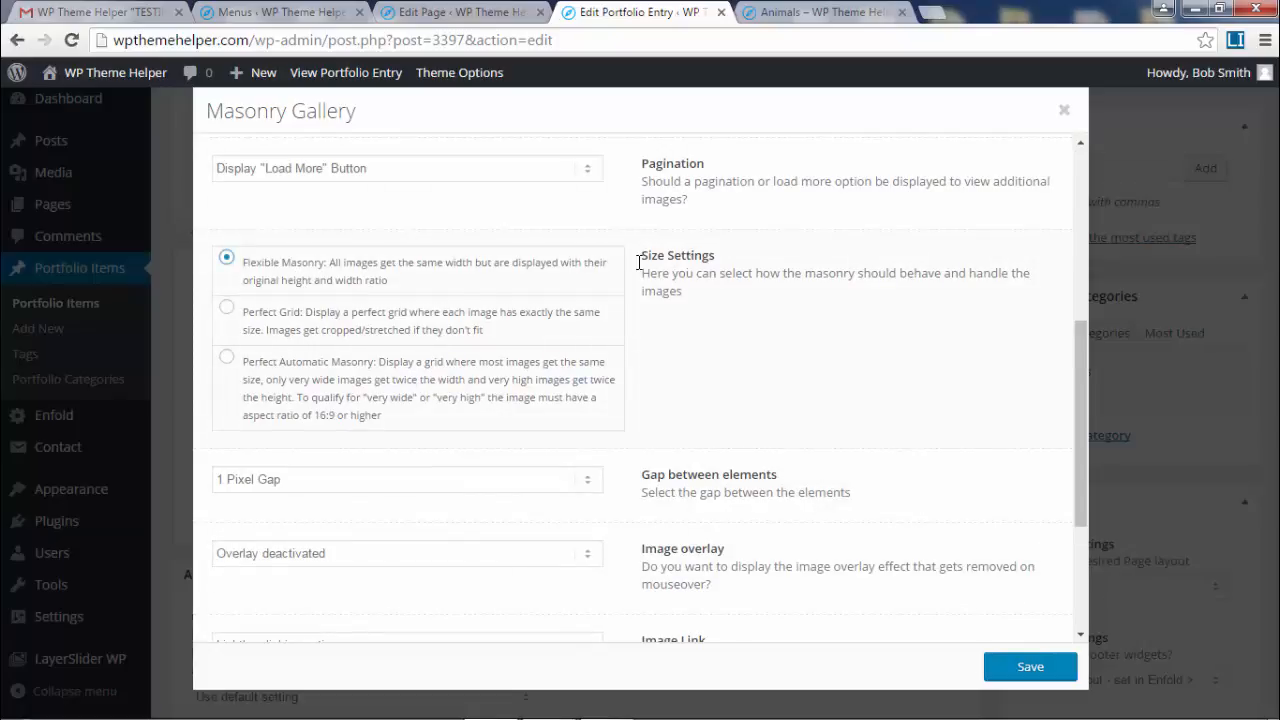
{"action": "left_click", "coordinate": [1042, 678]}
{"action": "scroll", "coordinate": [1160, 320], "scroll_direction": "up", "scroll_amount": 4}
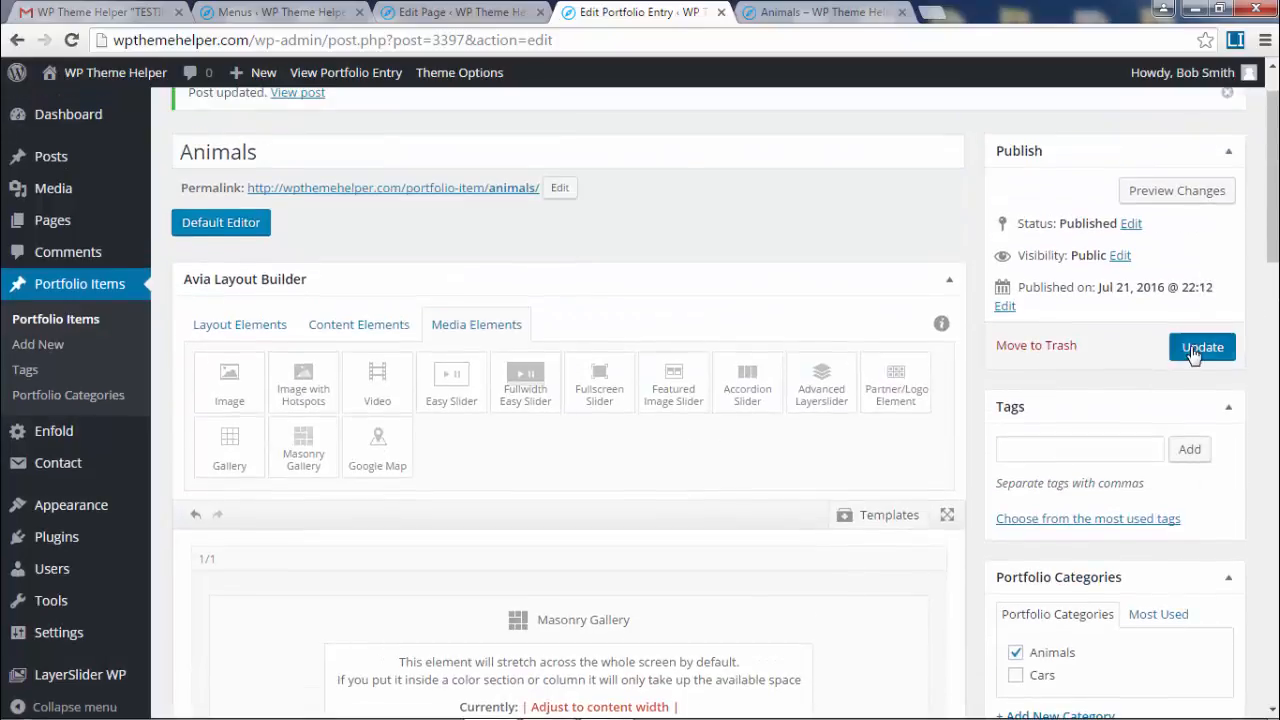
{"action": "left_click", "coordinate": [1202, 346]}
{"action": "left_click", "coordinate": [829, 12]}
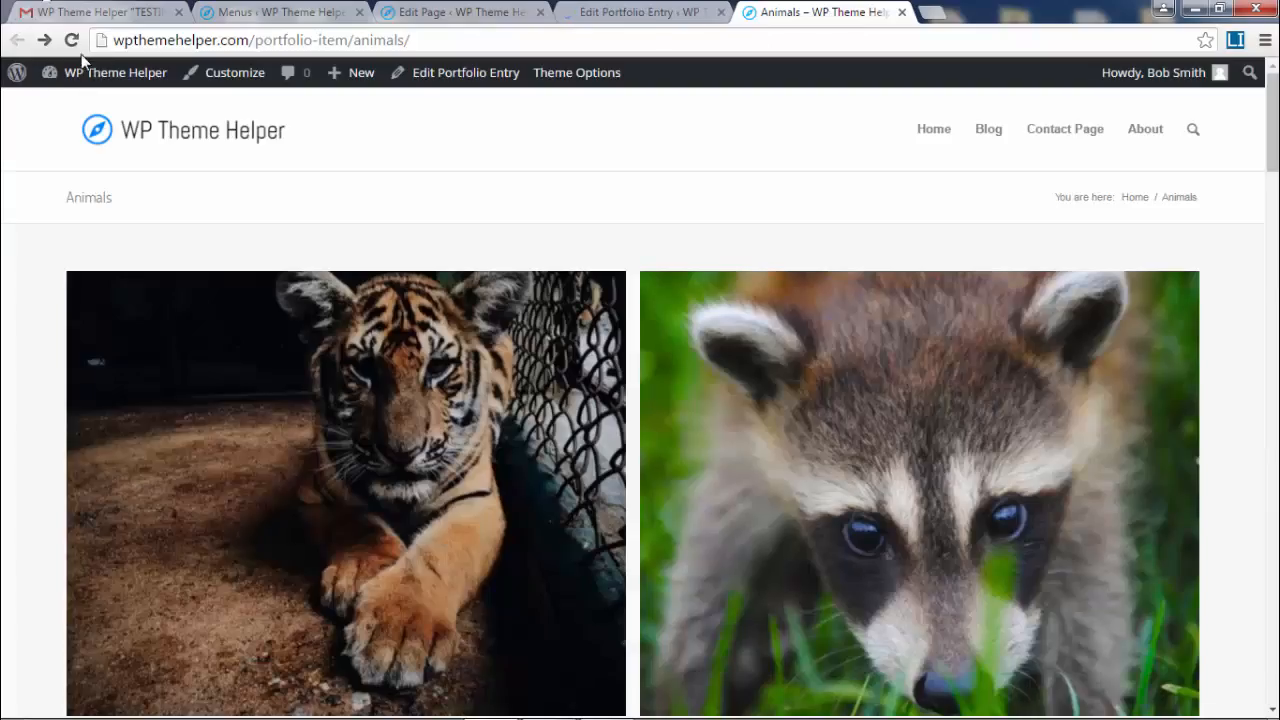
- Reload the live Animals page and scroll through the flexible masonry gallery
{"action": "left_click", "coordinate": [71, 40]}
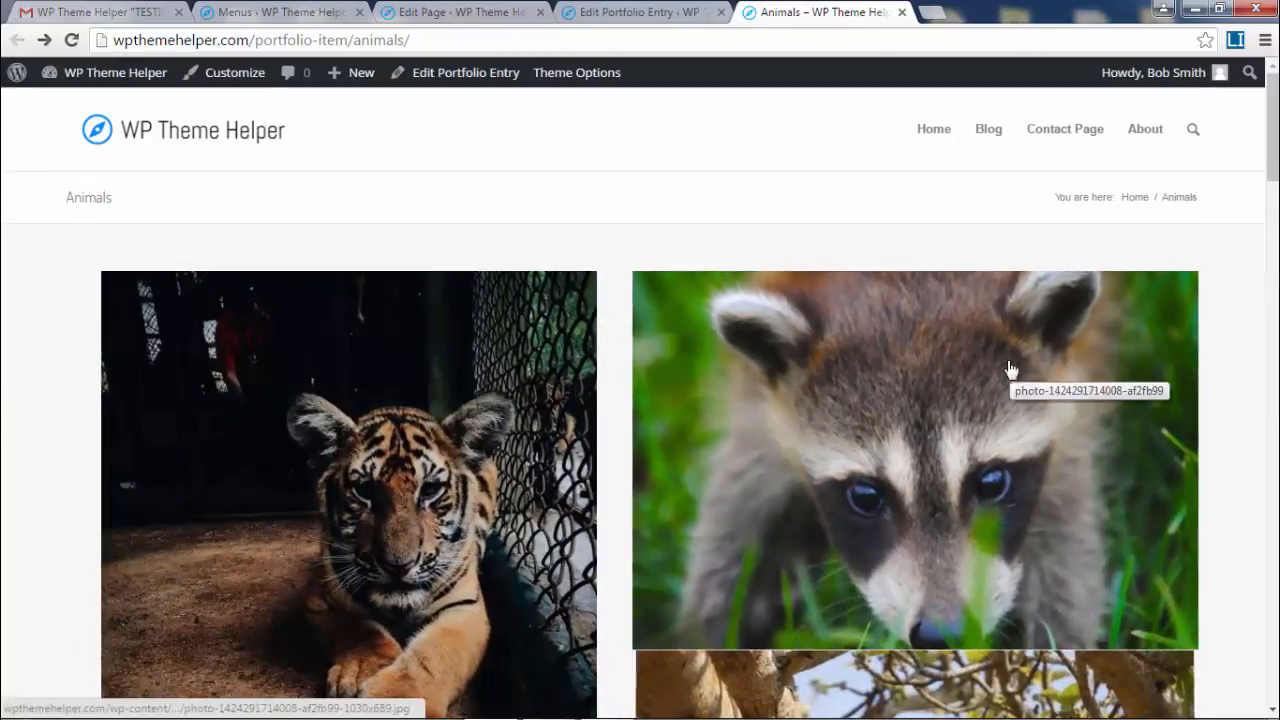
{"action": "scroll", "coordinate": [990, 352], "scroll_direction": "down", "scroll_amount": 5}
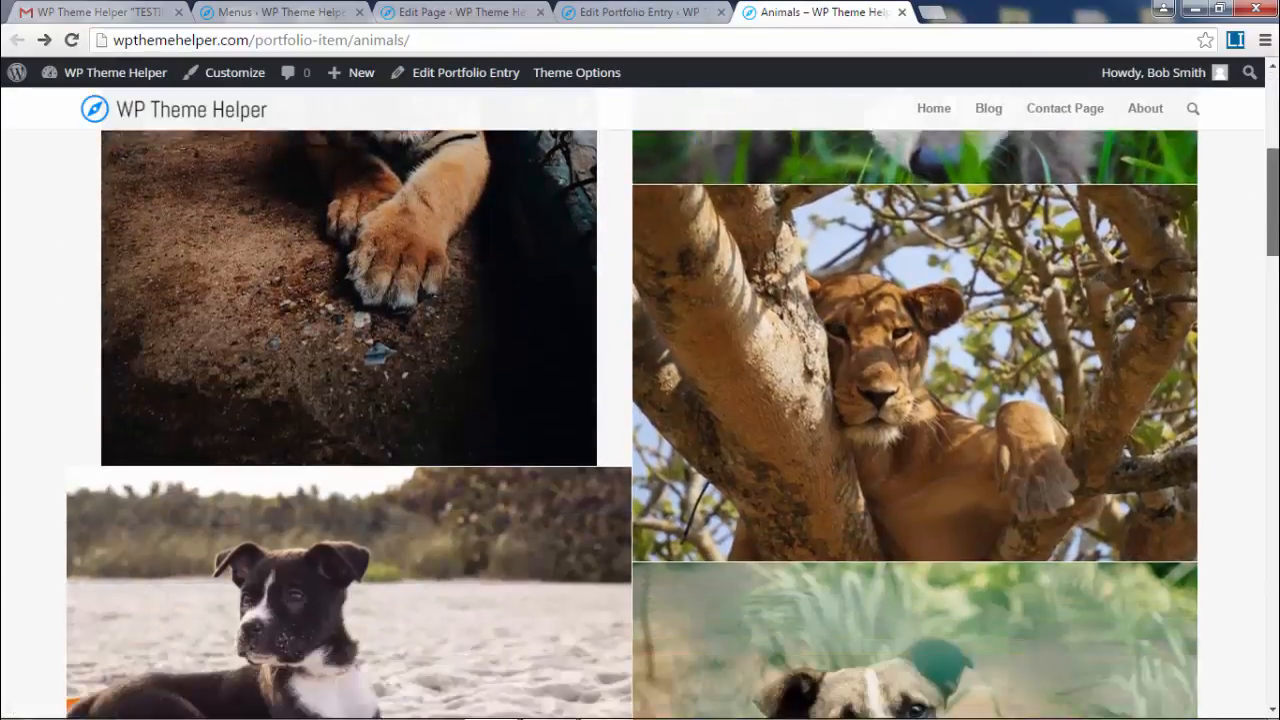
{"action": "left_click_drag", "start_coordinate": [1272, 200], "coordinate": [1024, 10]}
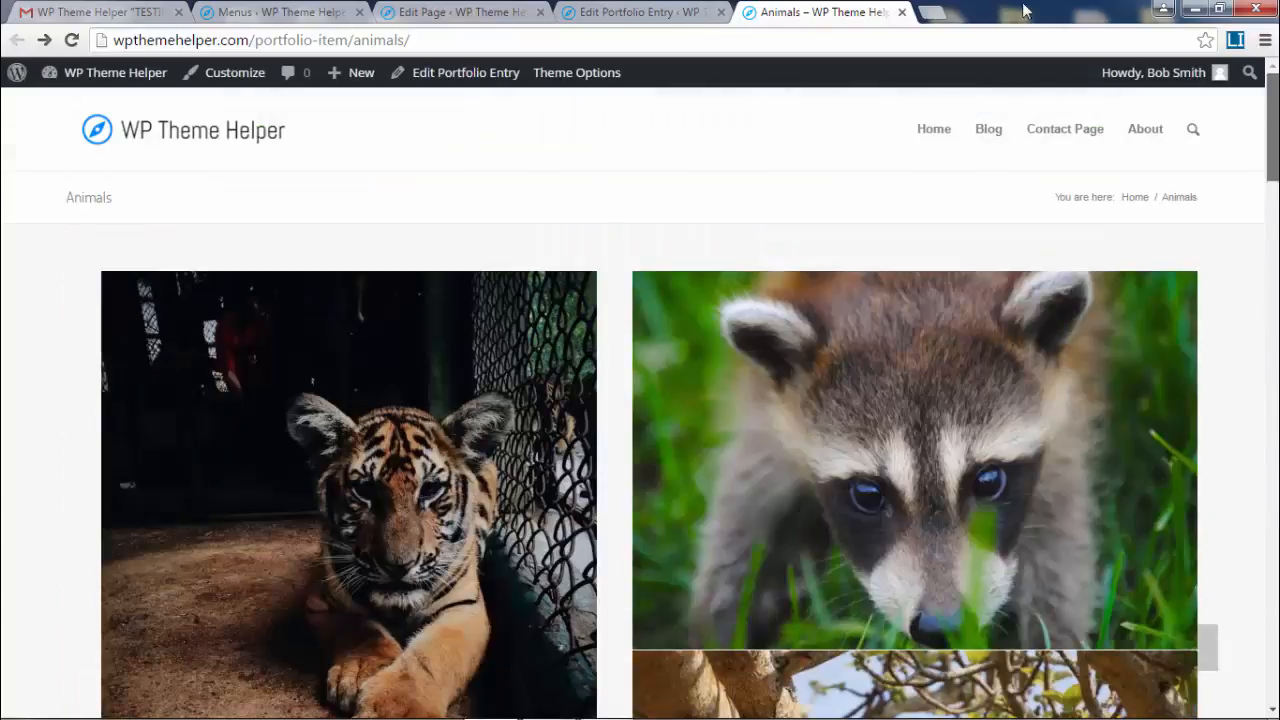
{"action": "left_click", "coordinate": [617, 8]}
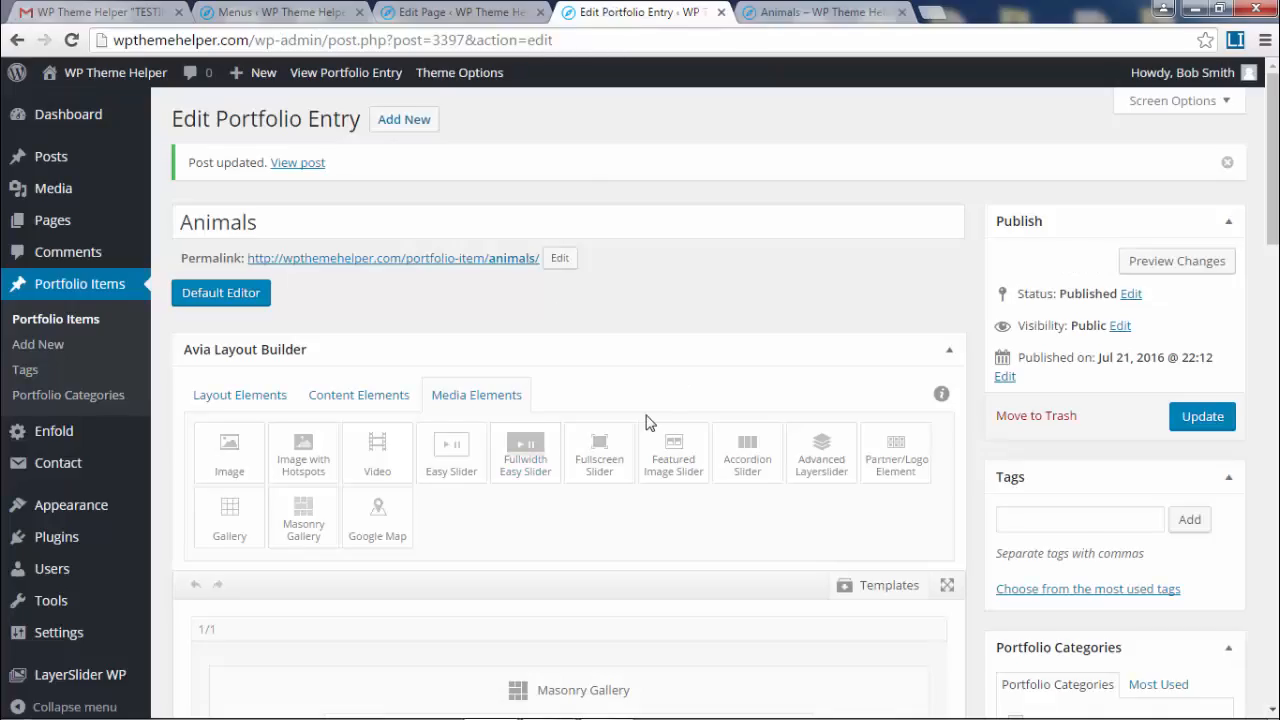
- Set the Masonry Gallery to 3 Columns, save, and update the Animals entry
{"action": "scroll", "coordinate": [645, 422], "scroll_direction": "down", "scroll_amount": 2}
{"action": "left_click", "coordinate": [594, 449]}
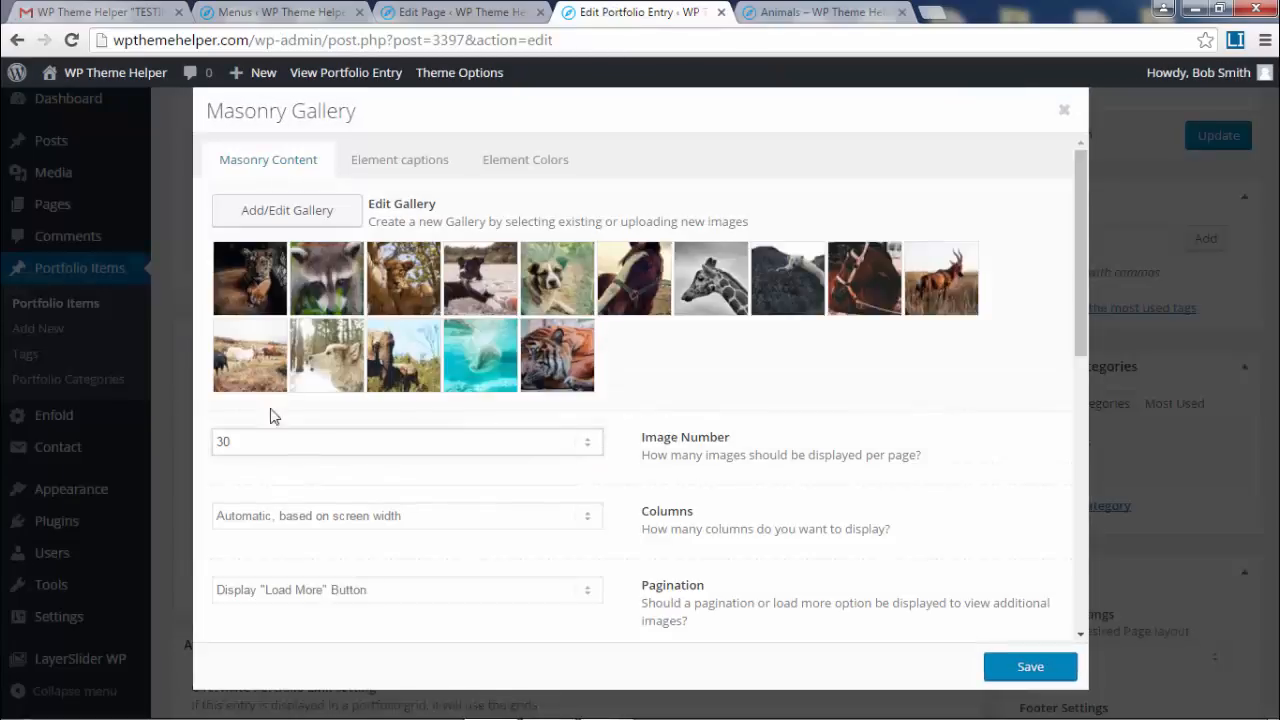
{"action": "scroll", "coordinate": [686, 500], "scroll_direction": "down", "scroll_amount": 2}
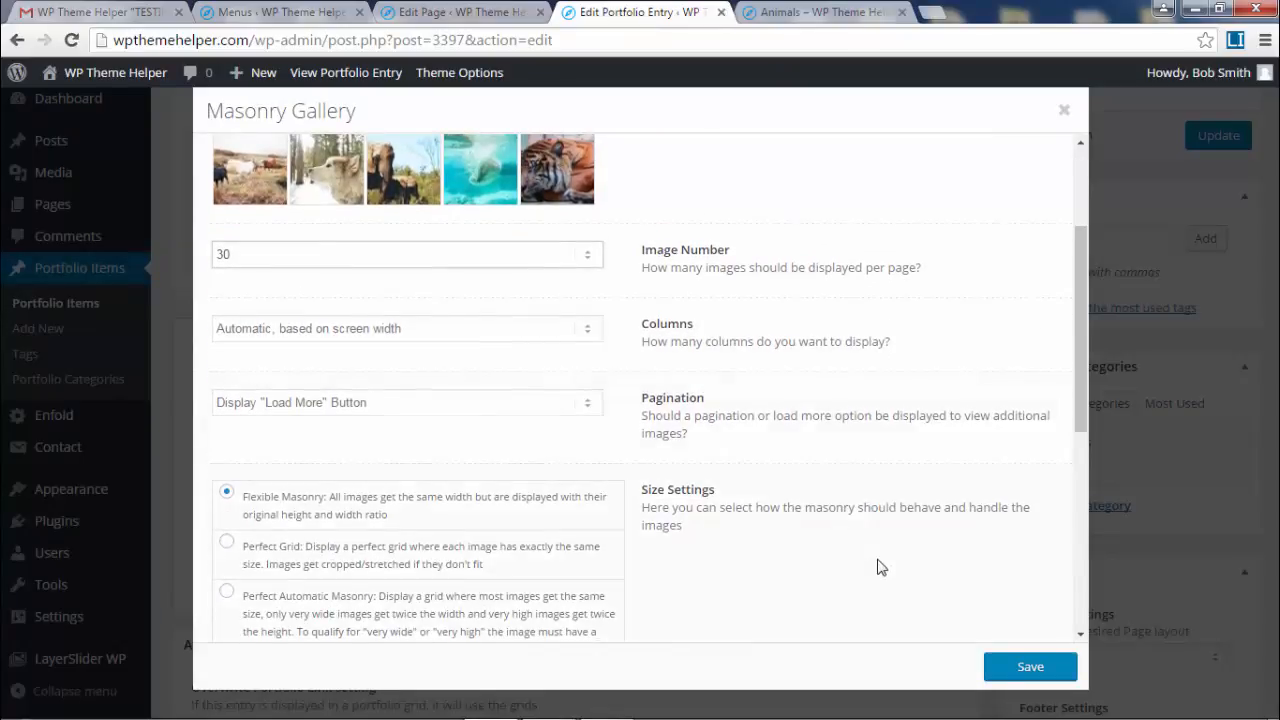
{"action": "left_click", "coordinate": [410, 329]}
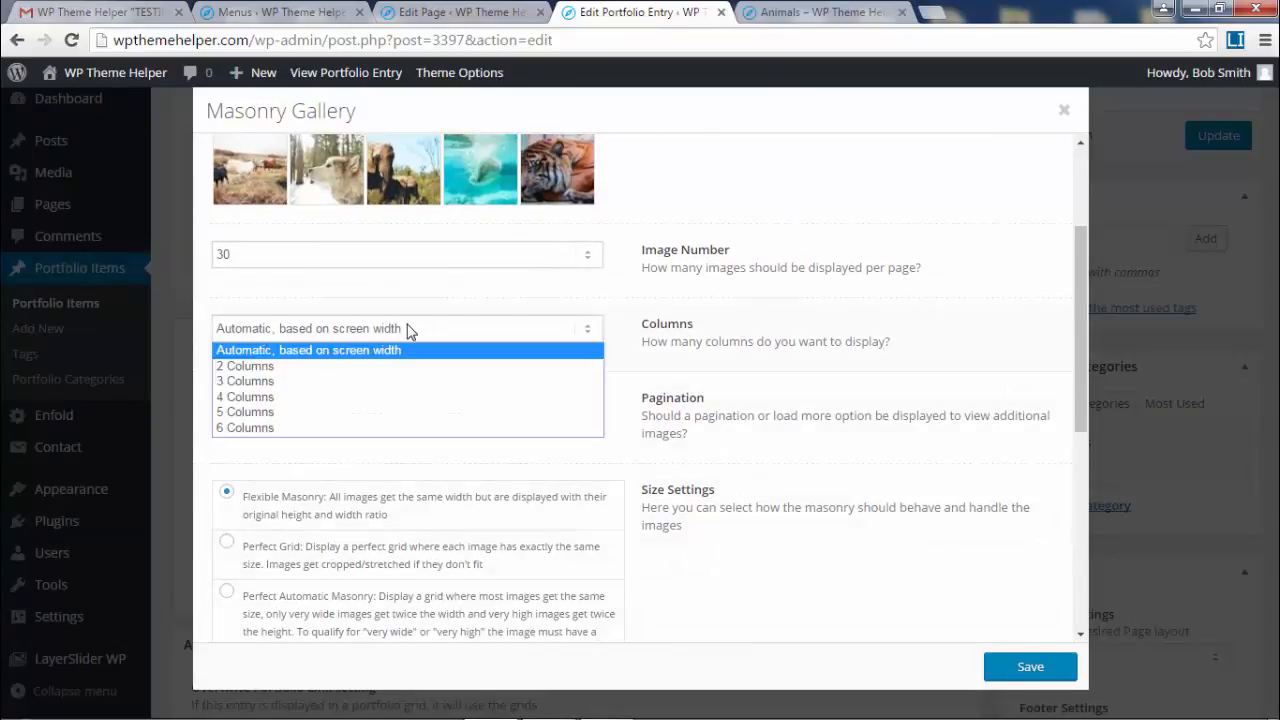
{"action": "left_click", "coordinate": [386, 381]}
{"action": "left_click", "coordinate": [1030, 667]}
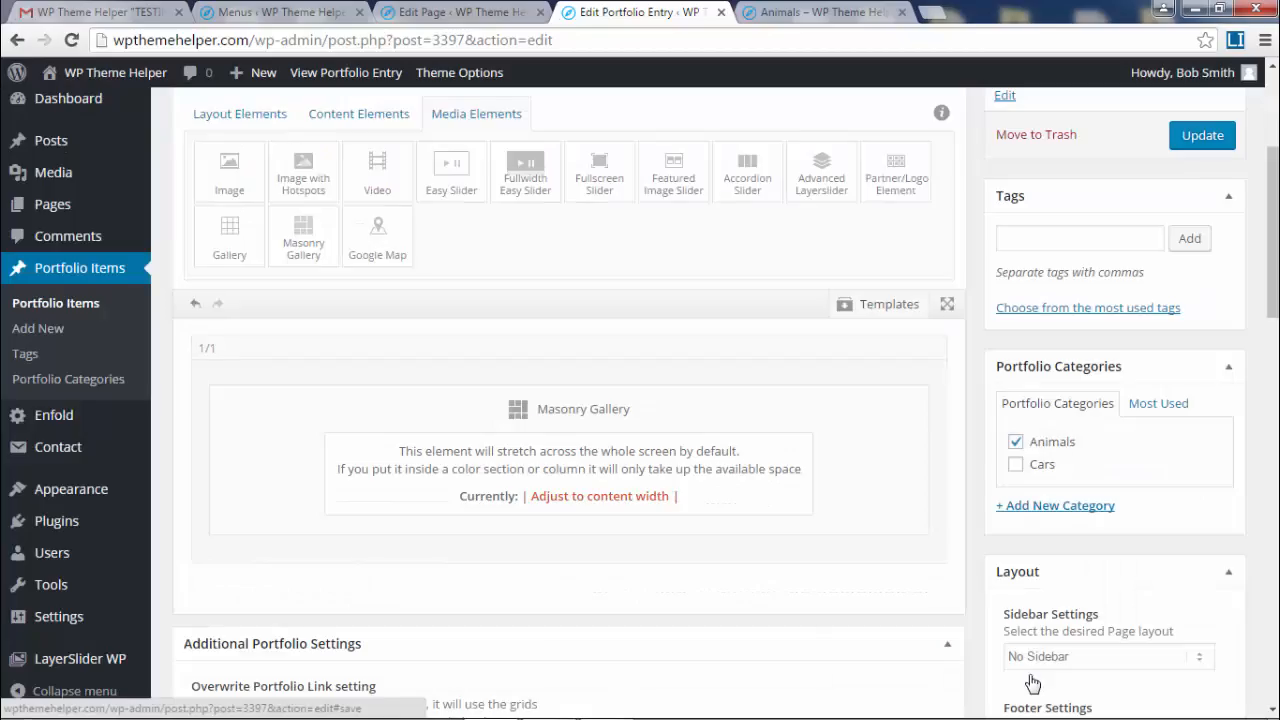
{"action": "left_click", "coordinate": [1203, 135]}
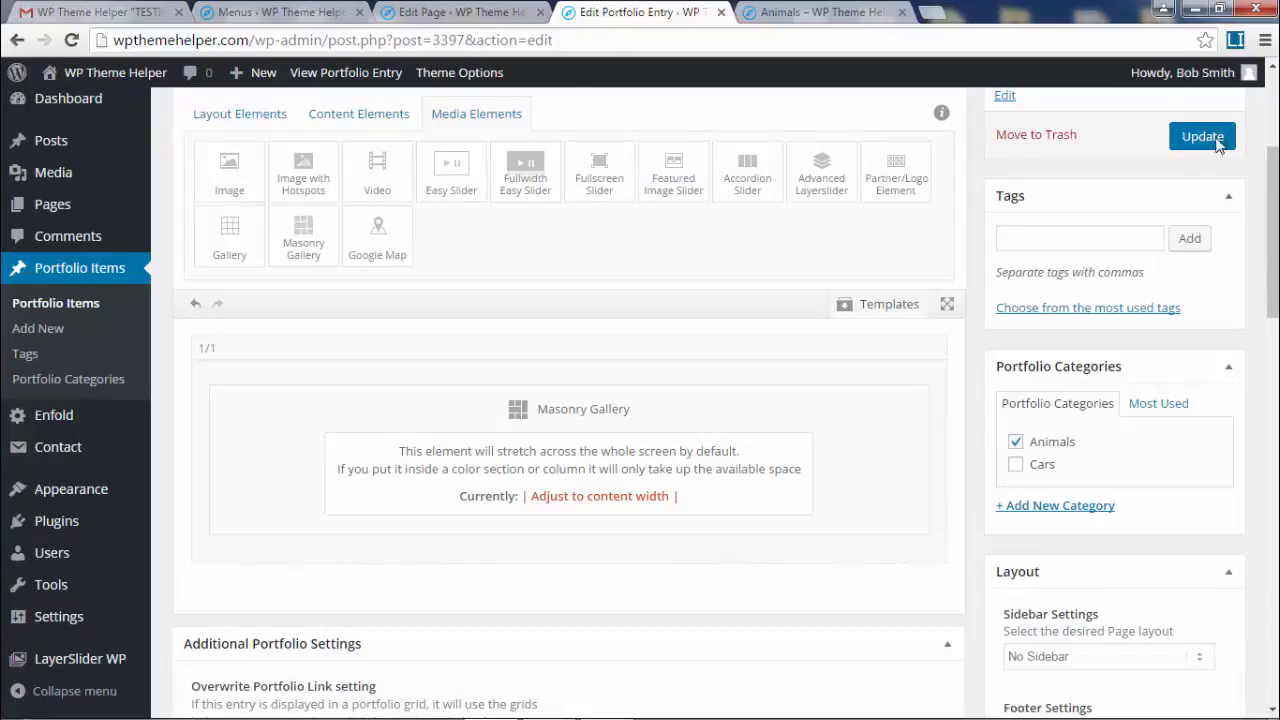
{"action": "left_click", "coordinate": [782, 11]}
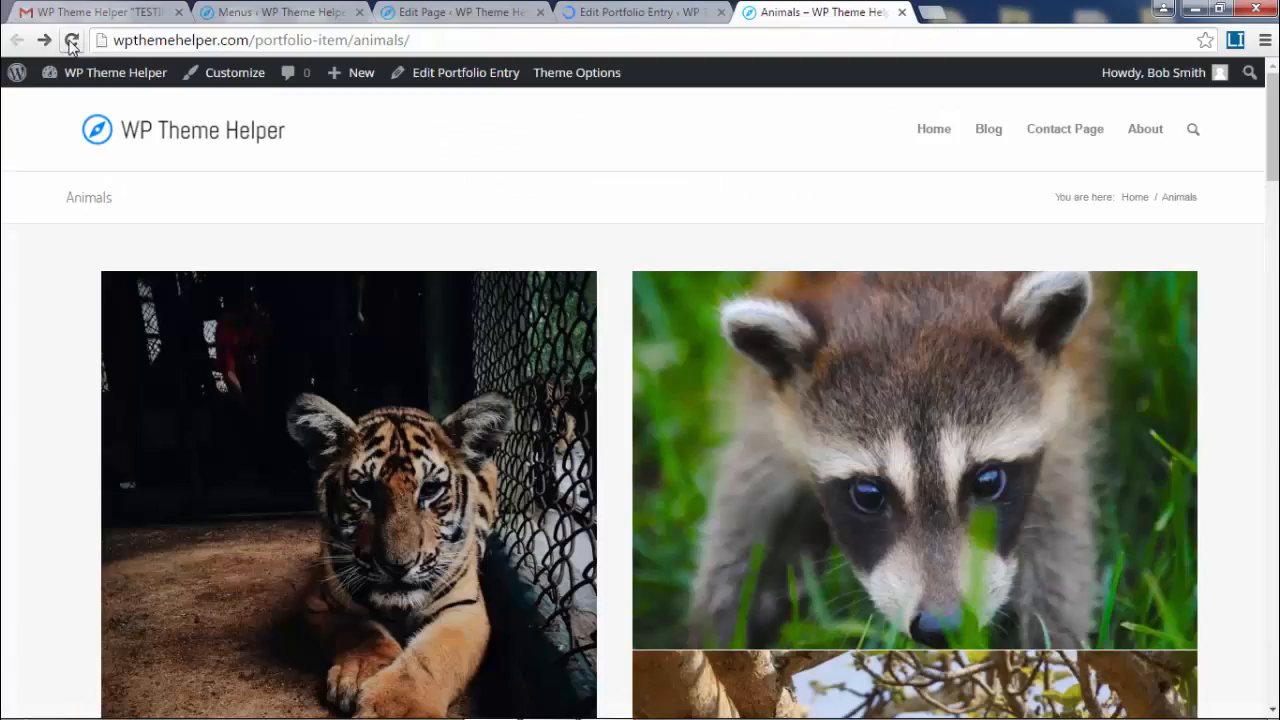
- Reload the live Animals page and scroll through the three-column gallery
{"action": "left_click", "coordinate": [71, 41]}
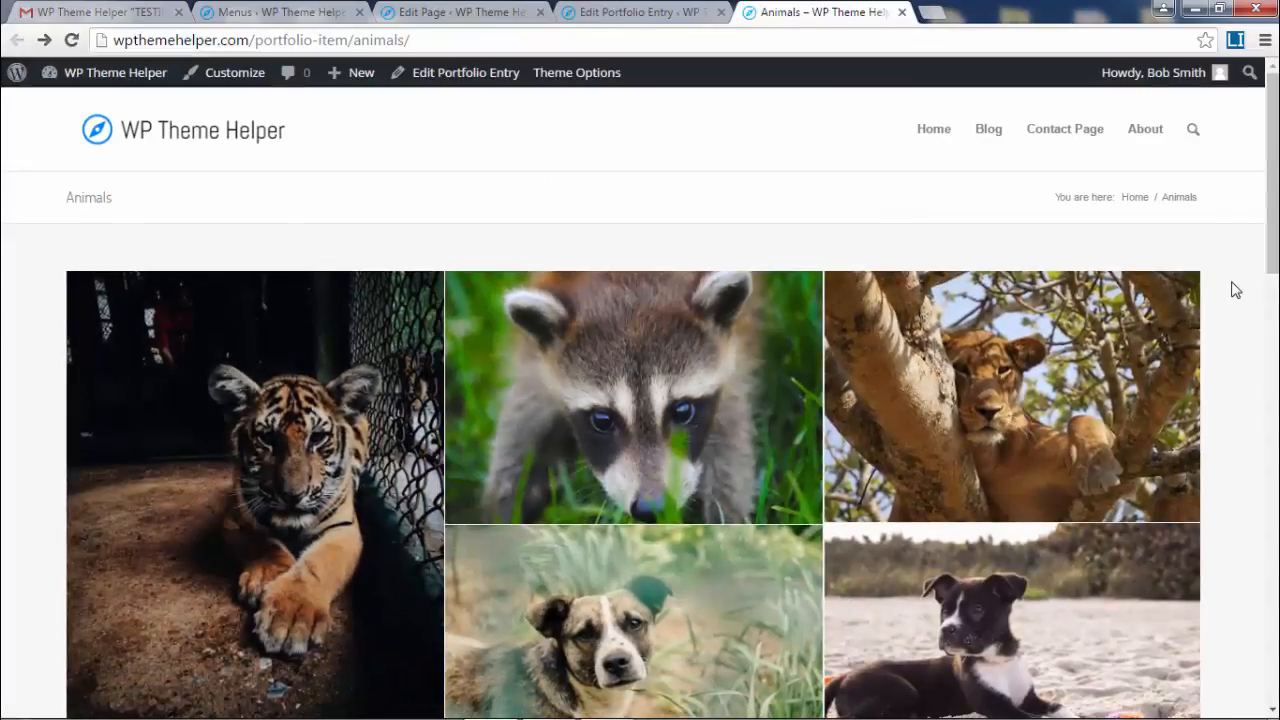
{"action": "scroll", "coordinate": [1236, 290], "scroll_direction": "down", "scroll_amount": 3}
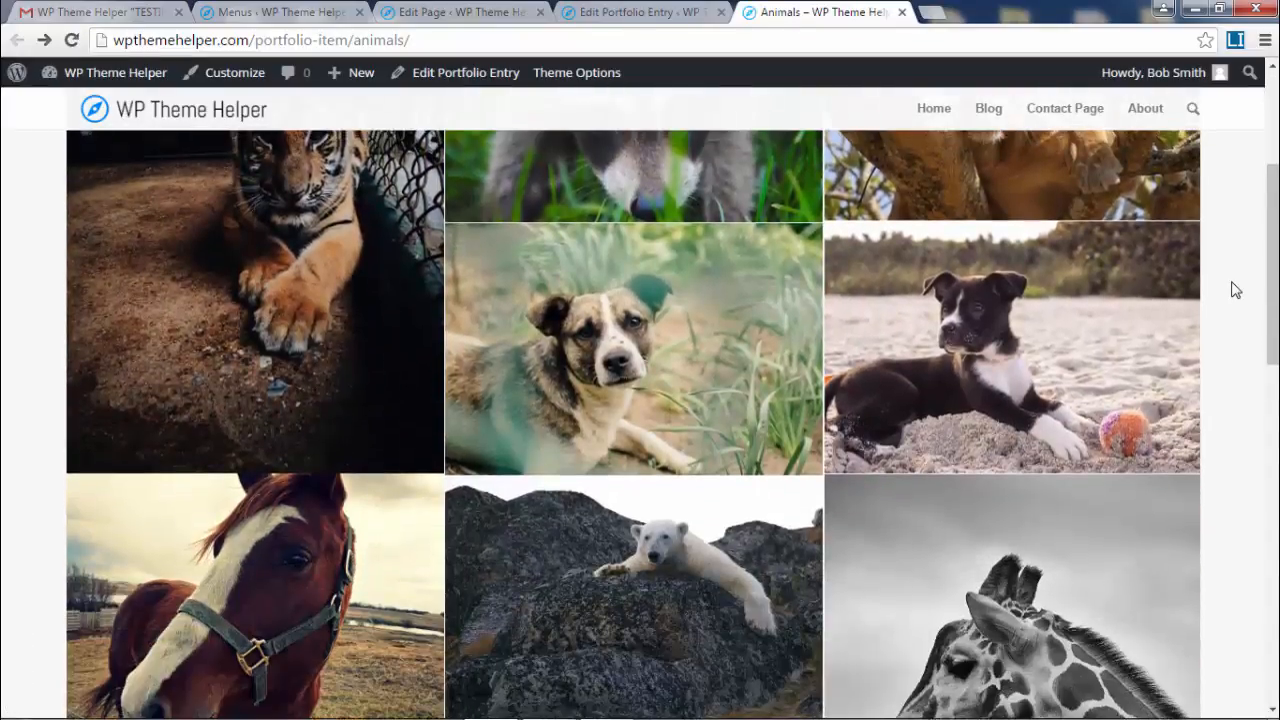
{"action": "scroll", "coordinate": [1236, 290], "scroll_direction": "up", "scroll_amount": 1}
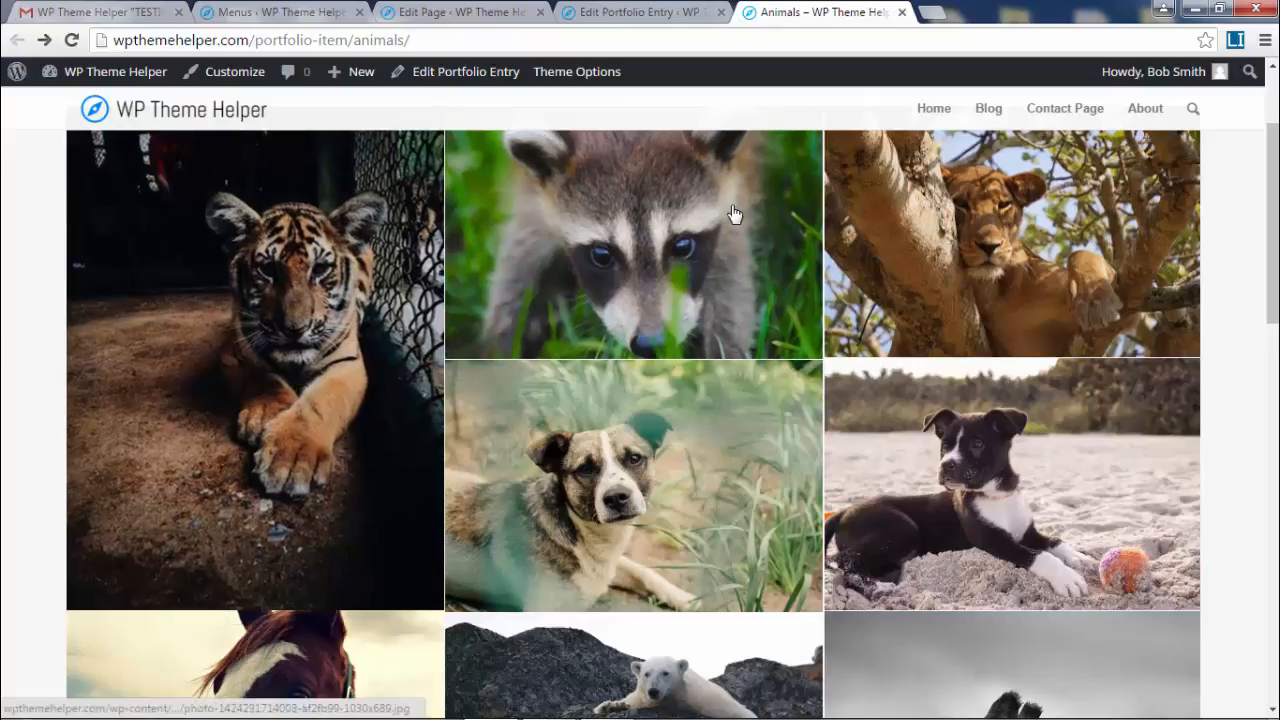
{"action": "scroll", "coordinate": [571, 289], "scroll_direction": "up", "scroll_amount": 1}
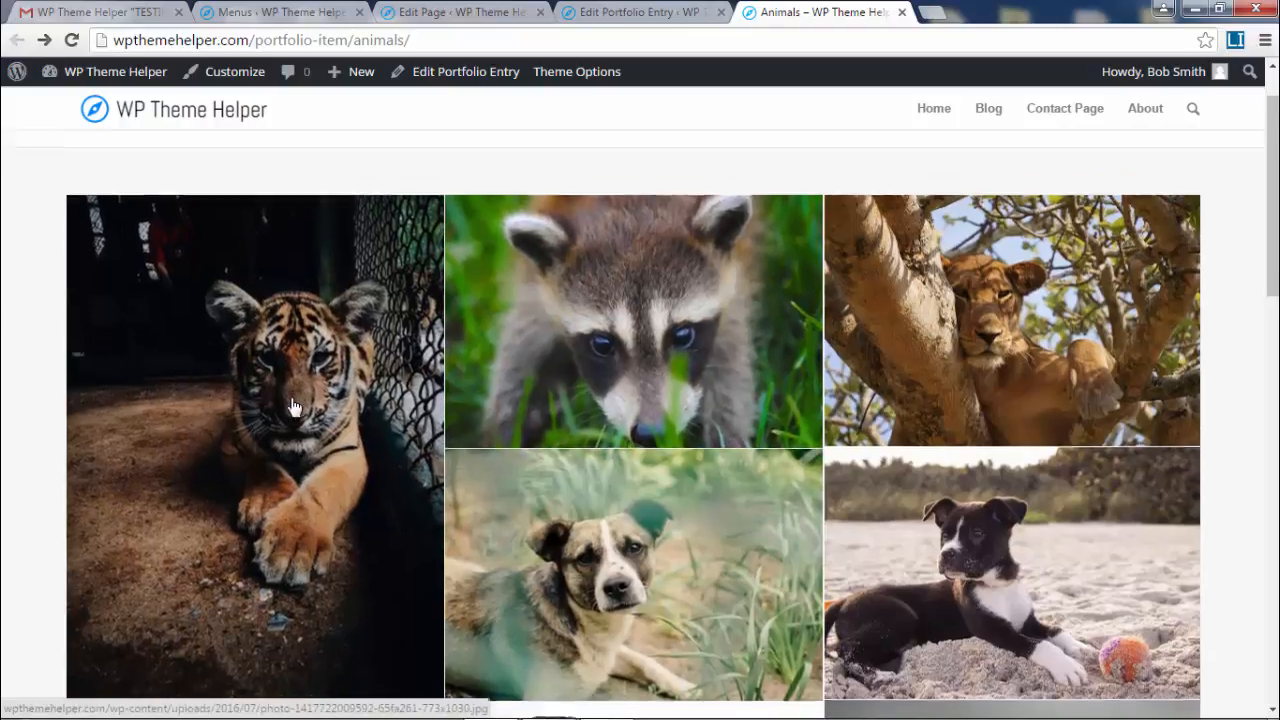
{"action": "scroll", "coordinate": [278, 478], "scroll_direction": "down", "scroll_amount": 1}
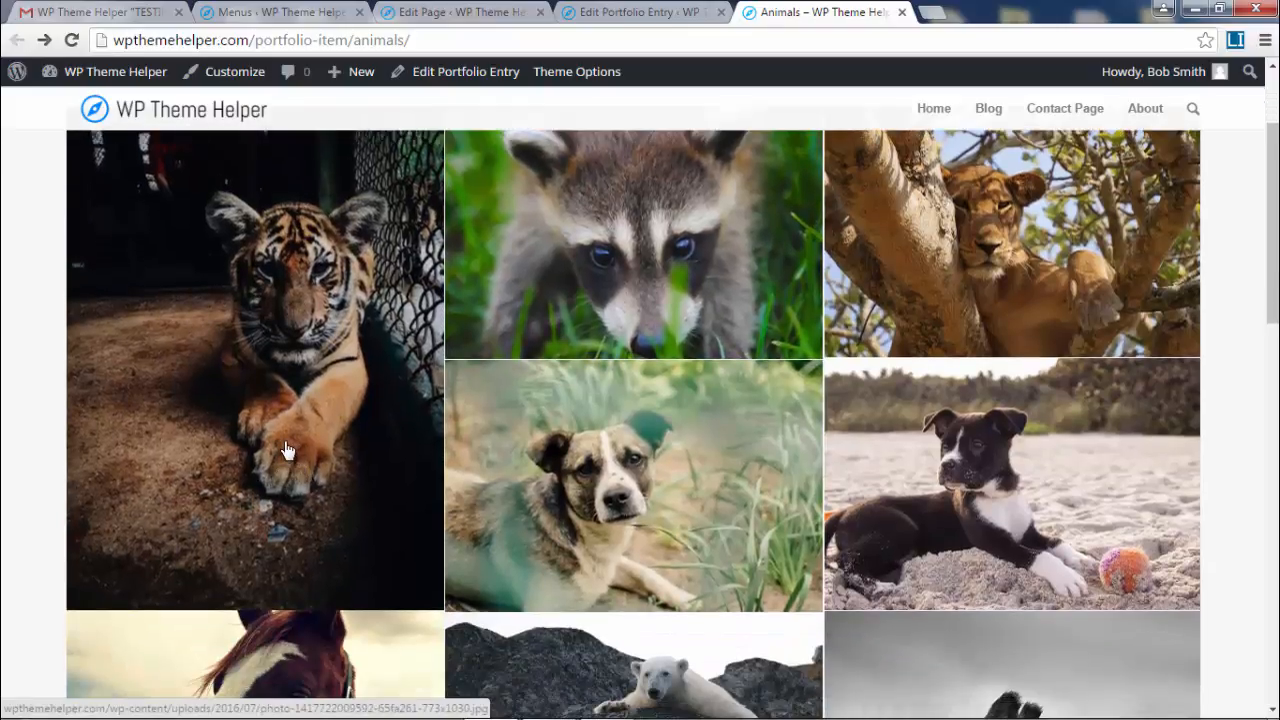
{"action": "scroll", "coordinate": [285, 451], "scroll_direction": "down", "scroll_amount": 2}
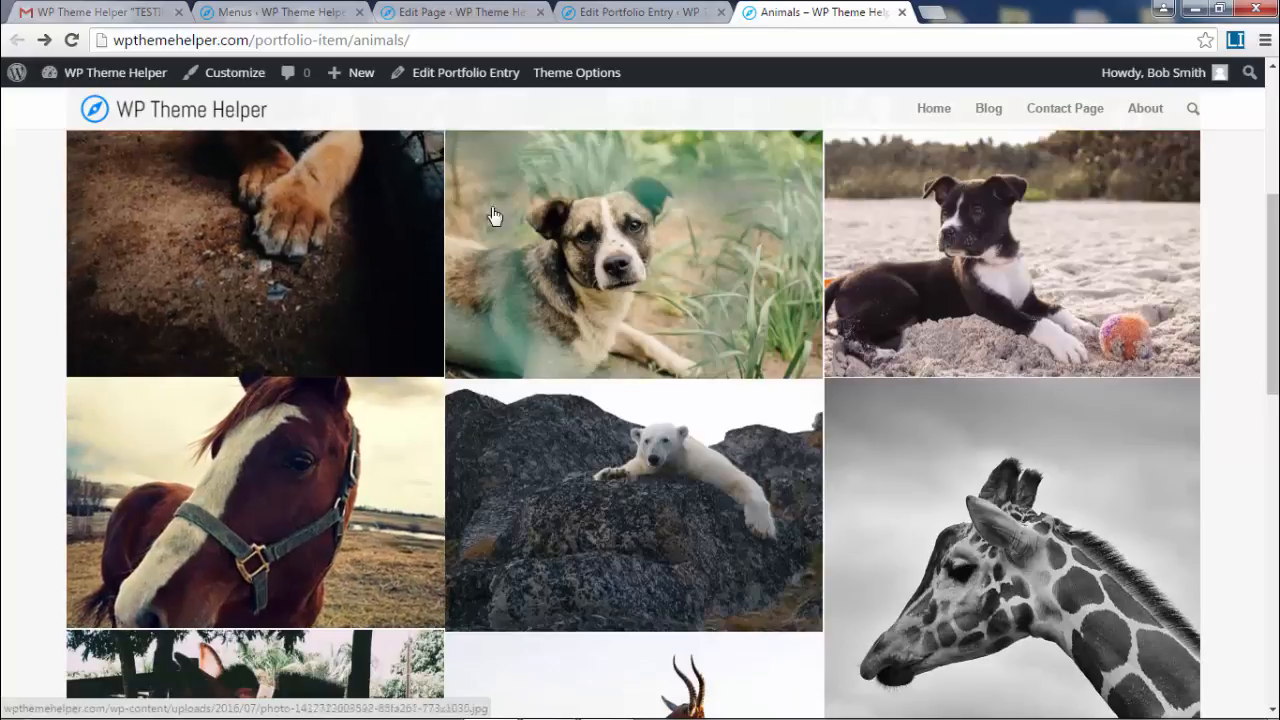
{"action": "scroll", "coordinate": [740, 265], "scroll_direction": "down", "scroll_amount": 3}
{"action": "scroll", "coordinate": [909, 289], "scroll_direction": "down", "scroll_amount": 5}
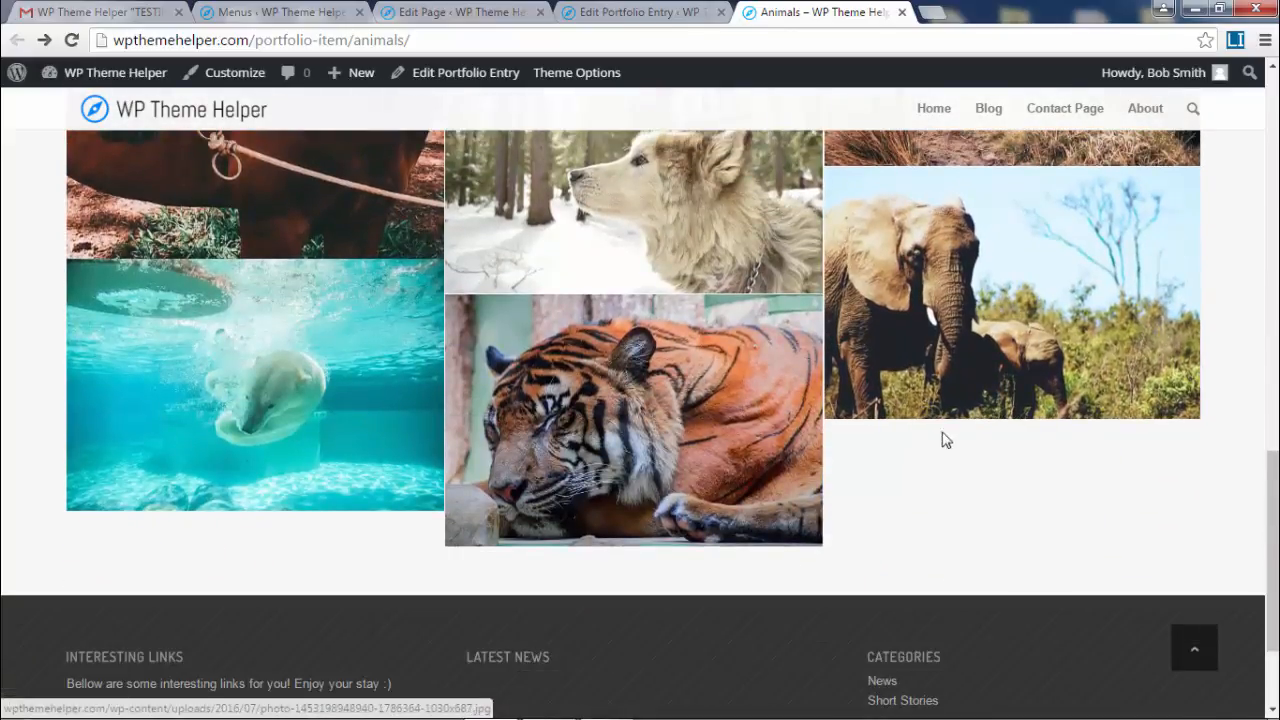
{"action": "scroll", "coordinate": [1277, 529], "scroll_direction": "down", "scroll_amount": 2}
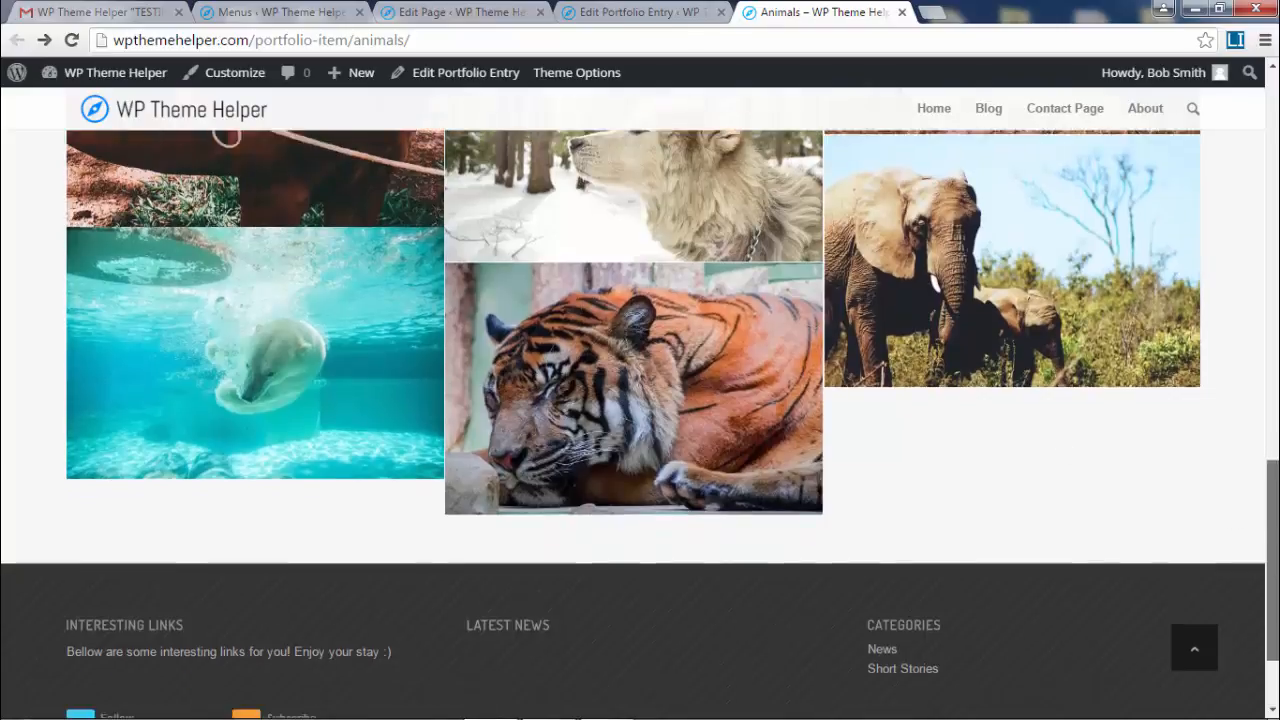
{"action": "scroll", "coordinate": [884, 544], "scroll_direction": "up", "scroll_amount": 2}
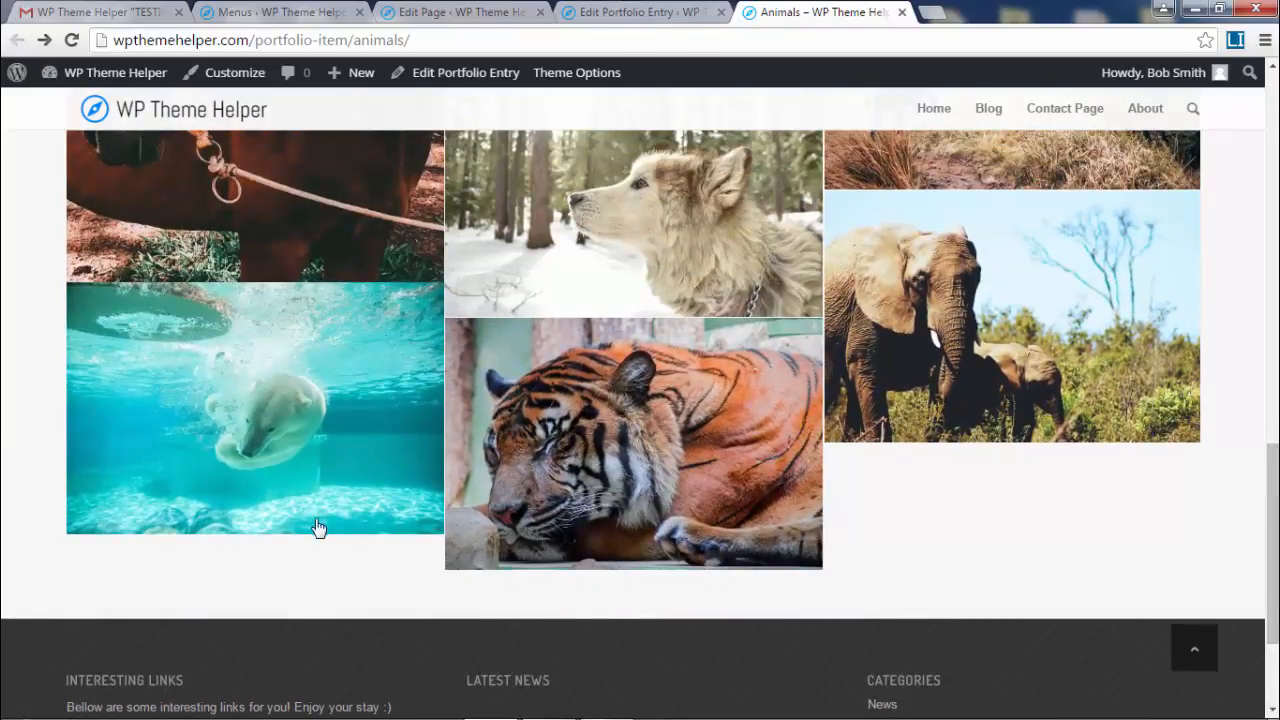
- Switch the gallery size setting to Perfect Grid, save, and update the Animals entry
{"action": "left_click", "coordinate": [640, 12]}
{"action": "scroll", "coordinate": [634, 586], "scroll_direction": "down", "scroll_amount": 4}
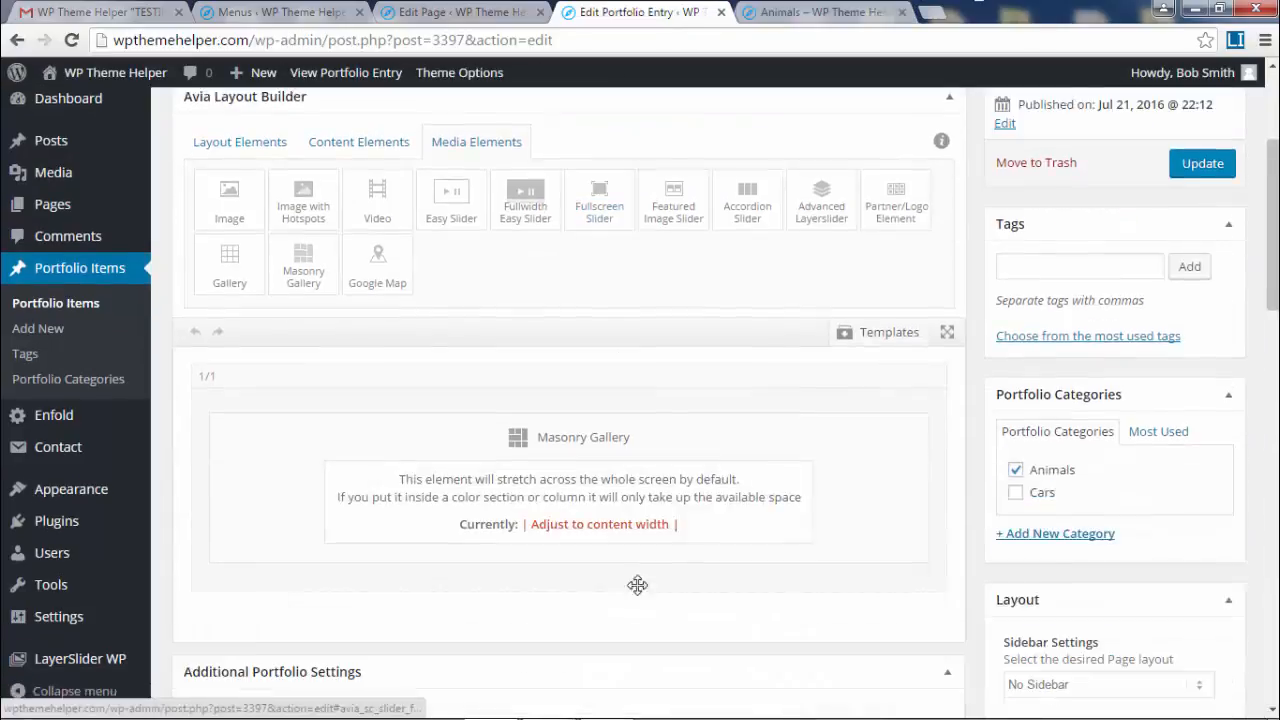
{"action": "left_click", "coordinate": [577, 450]}
{"action": "scroll", "coordinate": [510, 478], "scroll_direction": "down", "scroll_amount": 4}
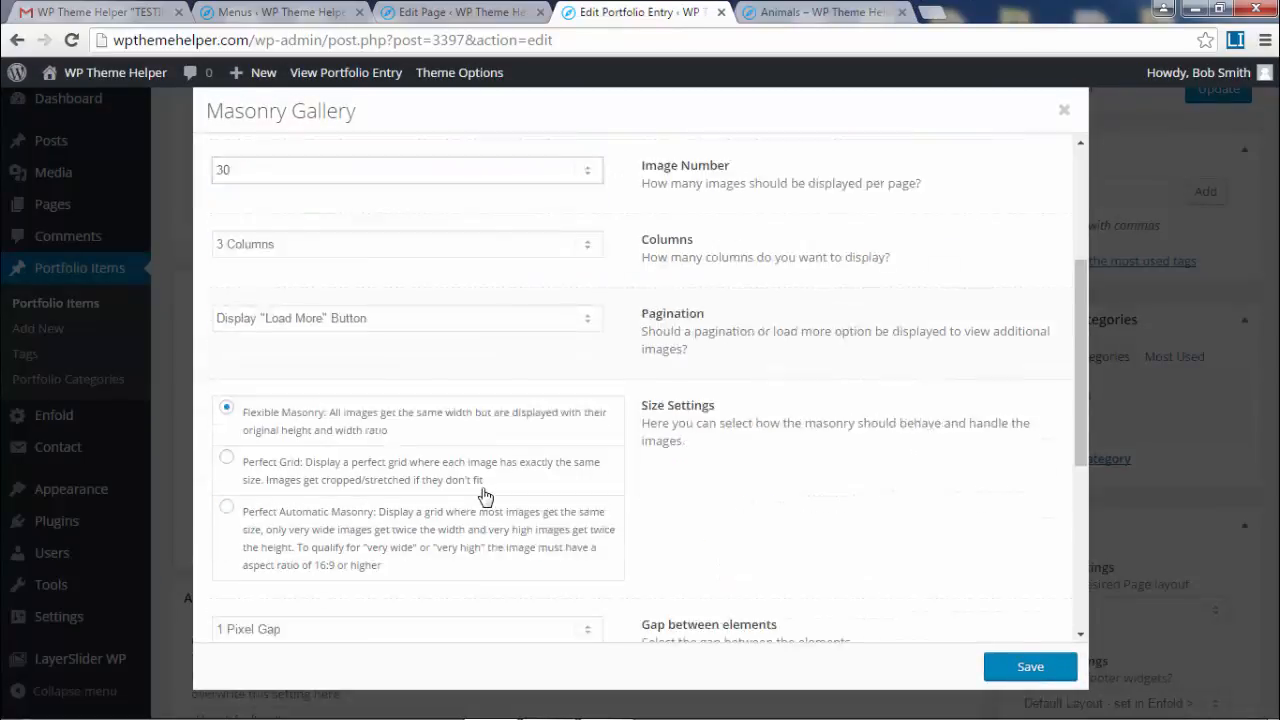
{"action": "left_click", "coordinate": [1012, 666]}
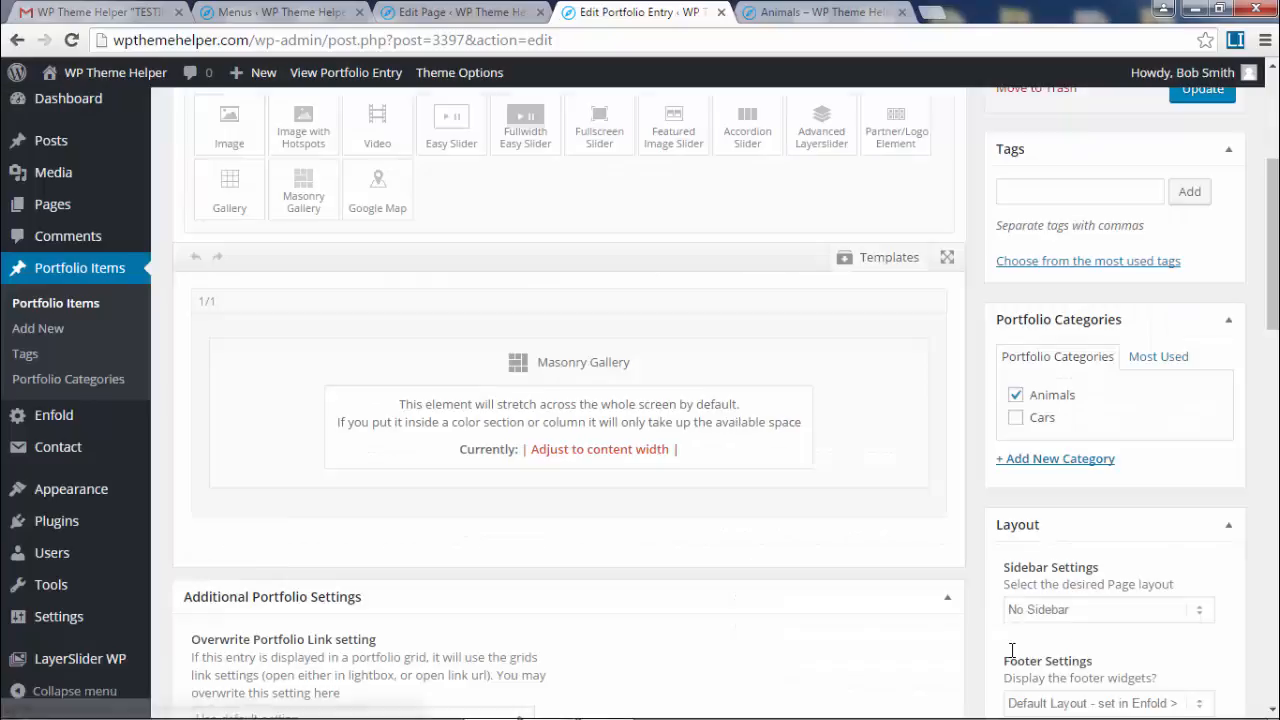
{"action": "scroll", "coordinate": [1006, 450], "scroll_direction": "up", "scroll_amount": 5}
{"action": "left_click", "coordinate": [1202, 322]}
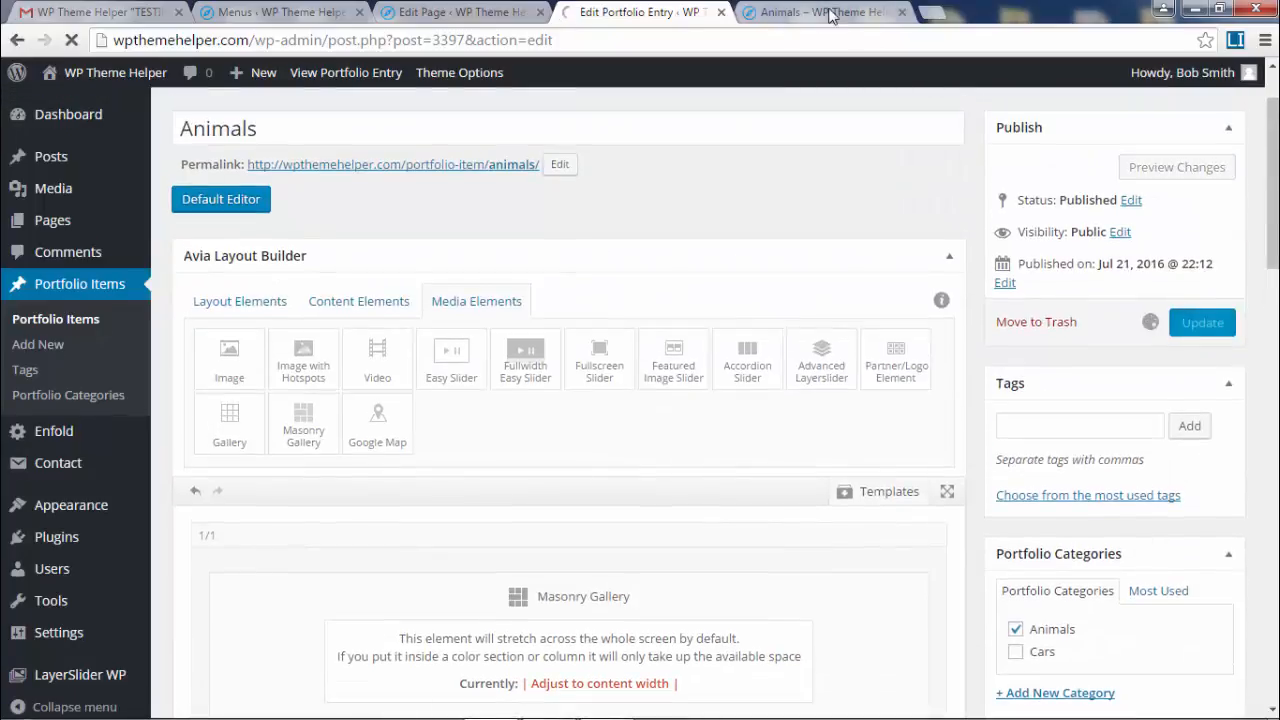
{"action": "left_click", "coordinate": [830, 12]}
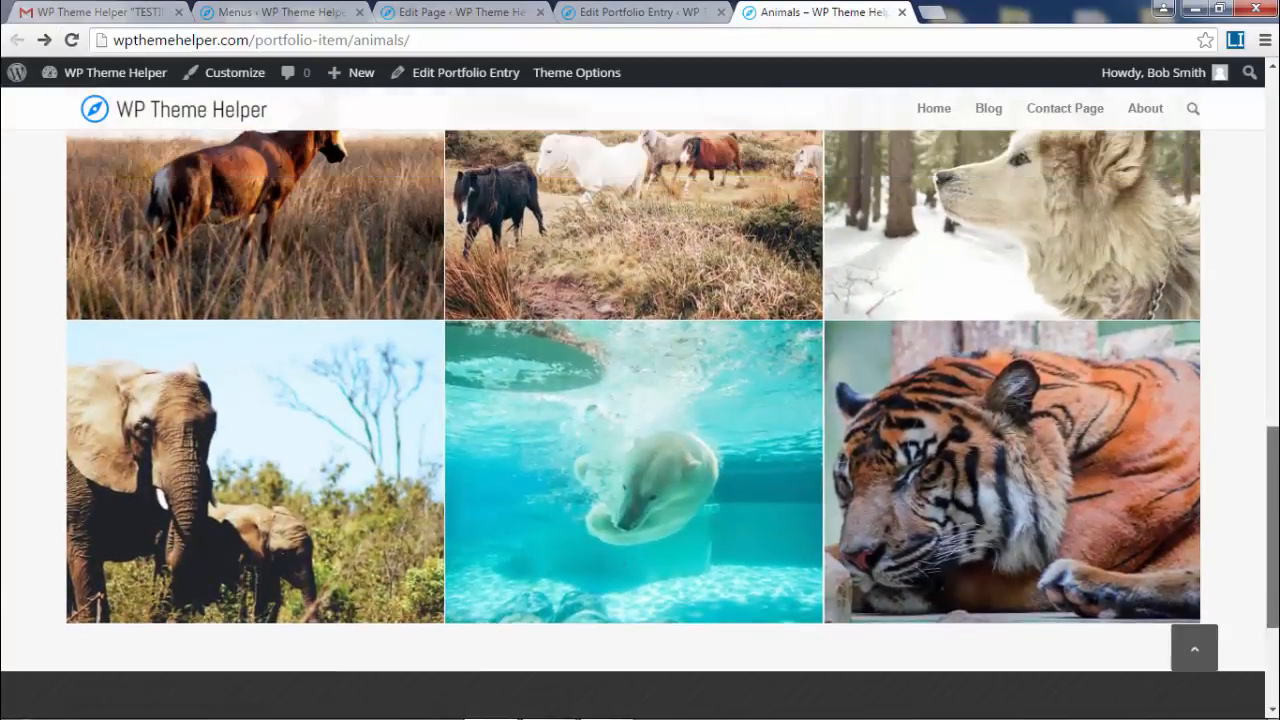
{"action": "left_click_drag", "start_coordinate": [1272, 527], "coordinate": [1272, 188]}
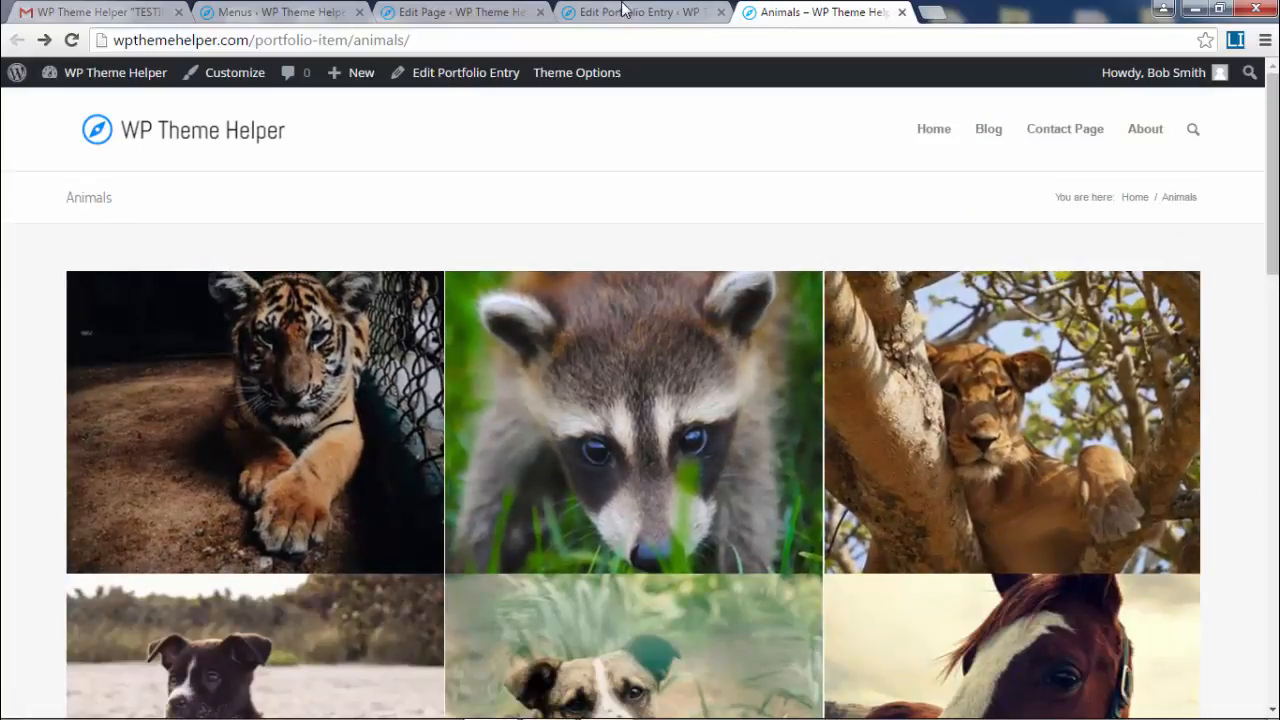
{"action": "key", "text": "ctrl+shift+Tab"}
{"action": "scroll", "coordinate": [596, 425], "scroll_direction": "down", "scroll_amount": 5}
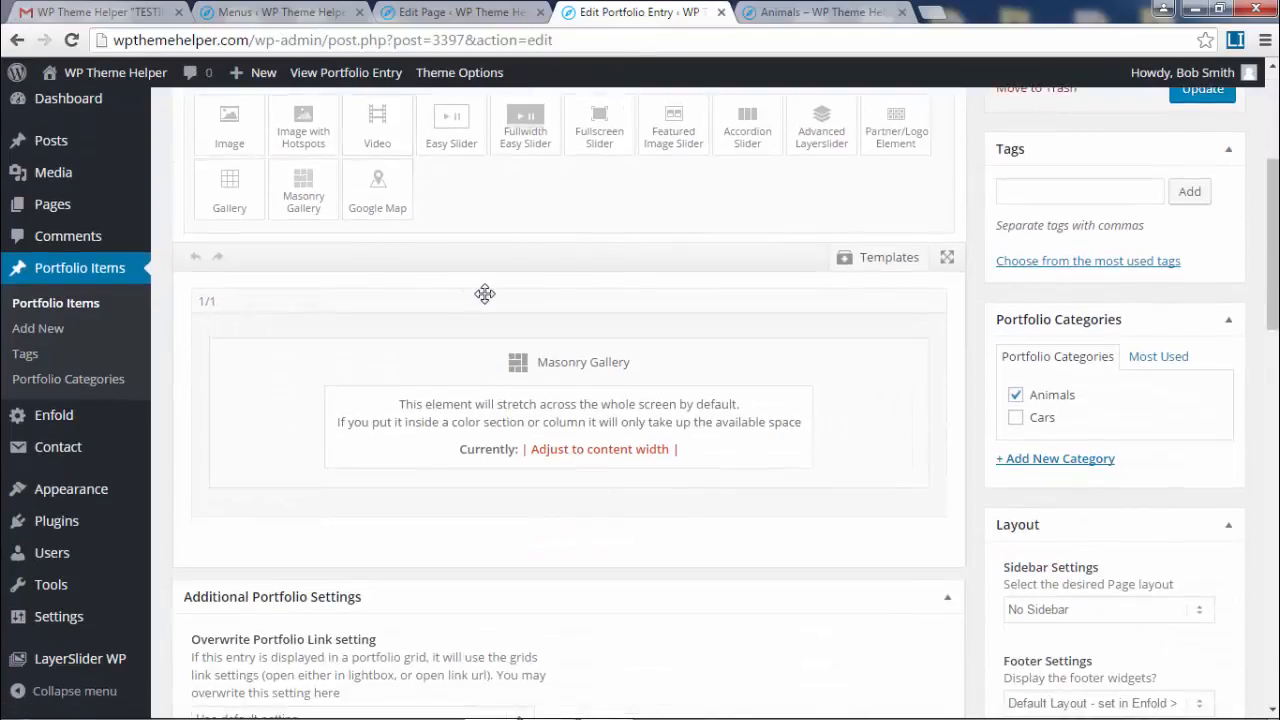
- Show the builder's Content Elements, drag in a Text Block, and review the live Animals page
{"action": "scroll", "coordinate": [486, 294], "scroll_direction": "up", "scroll_amount": 1}
{"action": "left_click", "coordinate": [240, 184]}
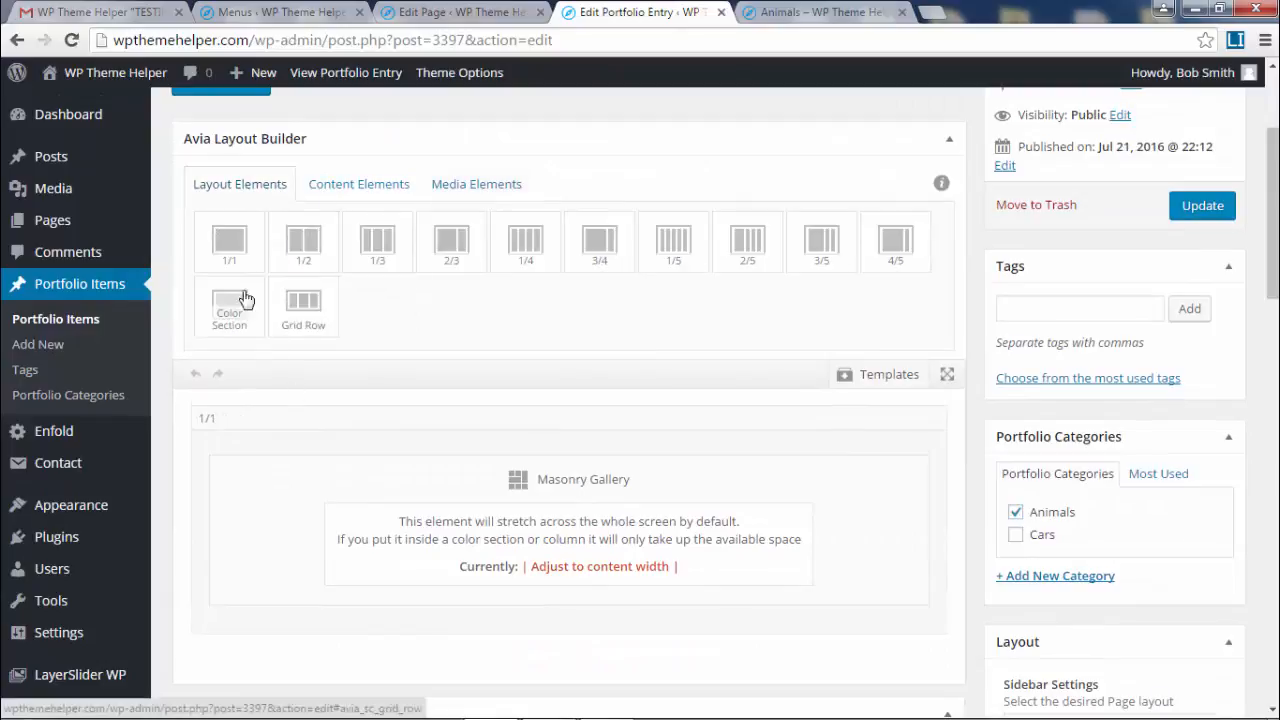
{"action": "left_click", "coordinate": [336, 187]}
{"action": "left_click_drag", "start_coordinate": [224, 245], "coordinate": [376, 240]}
{"action": "key", "text": "ctrl+Tab"}
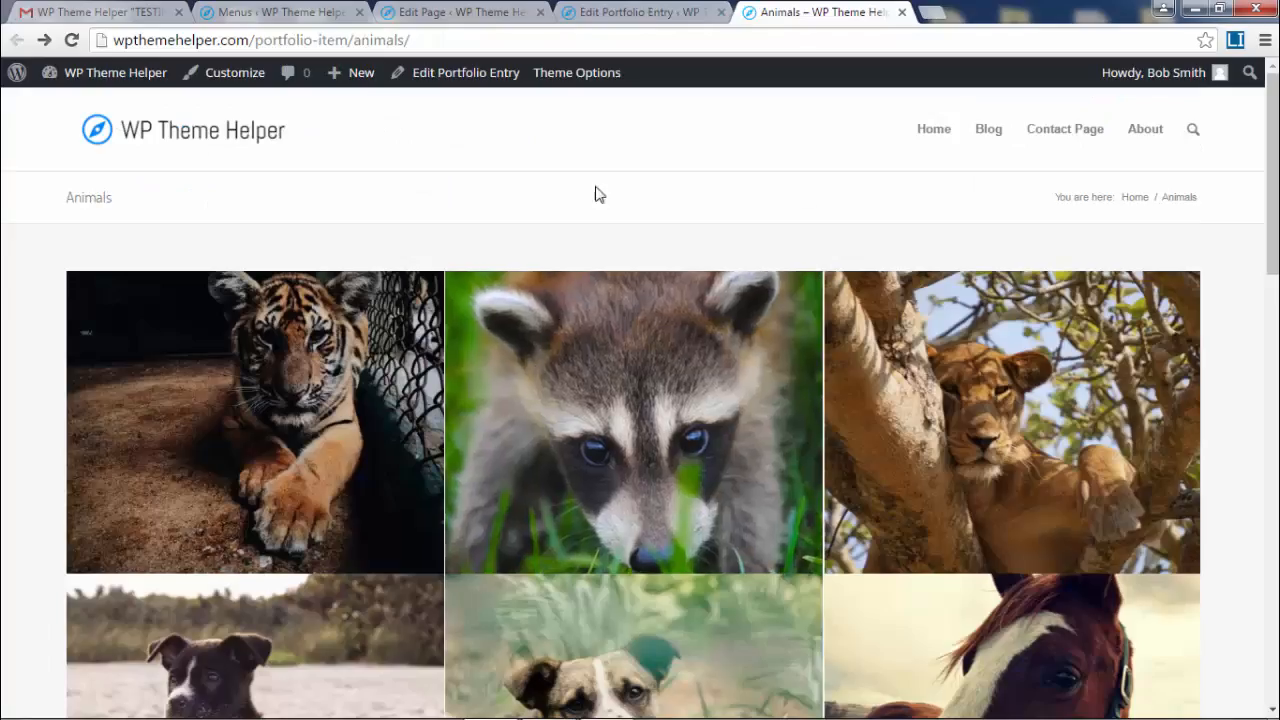
{"action": "left_click", "coordinate": [628, 14]}
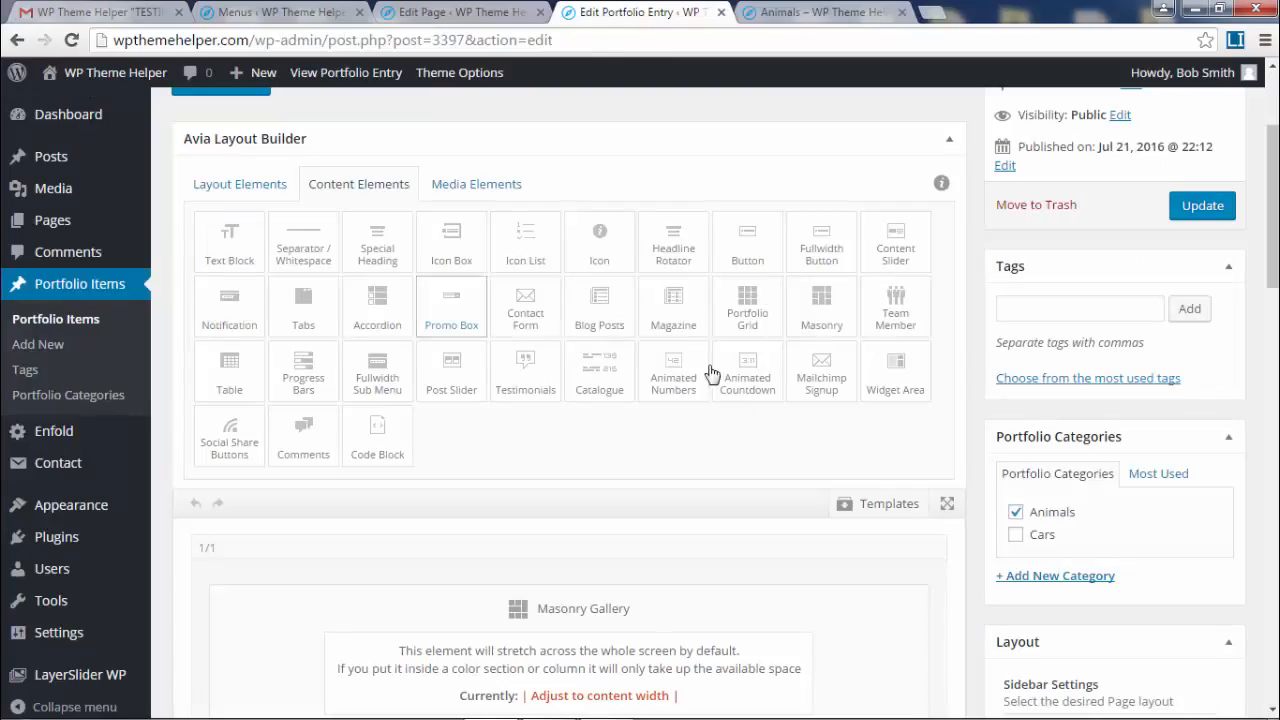
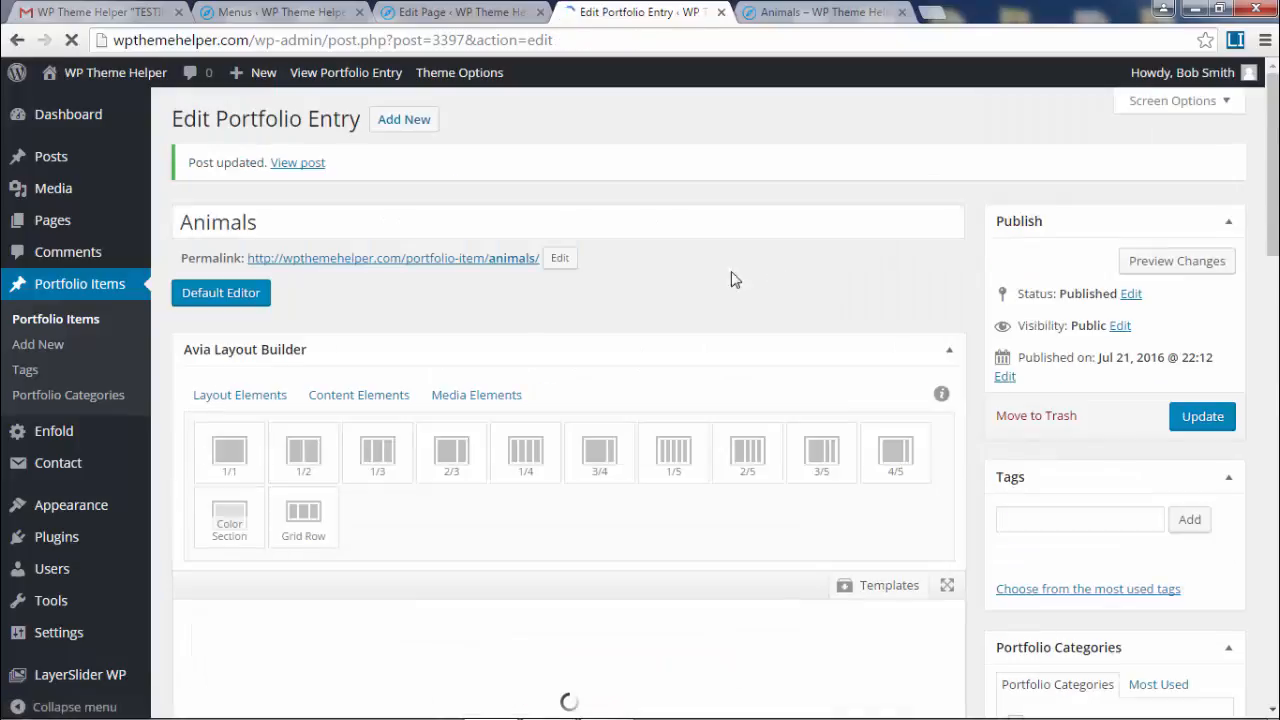
- Preview the live Animals page, then open the Portfolio Items list
{"action": "scroll", "coordinate": [646, 430], "scroll_direction": "down", "scroll_amount": 3}
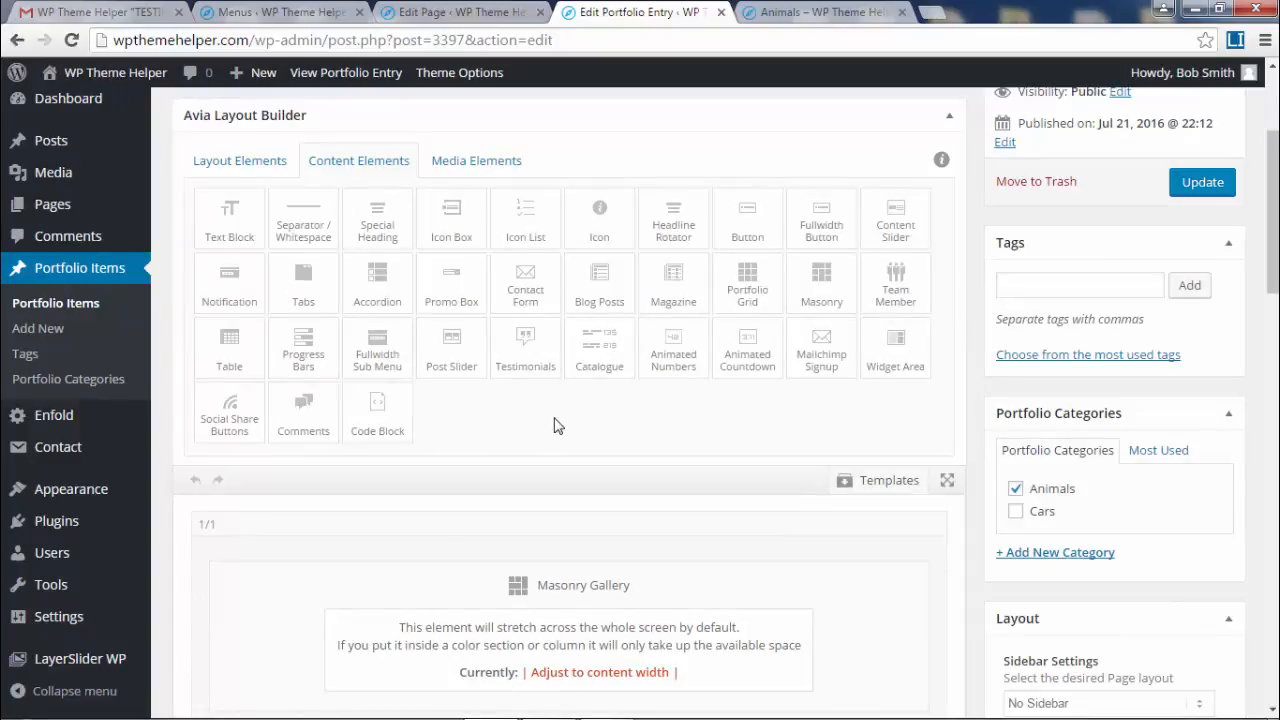
{"action": "left_click", "coordinate": [822, 13]}
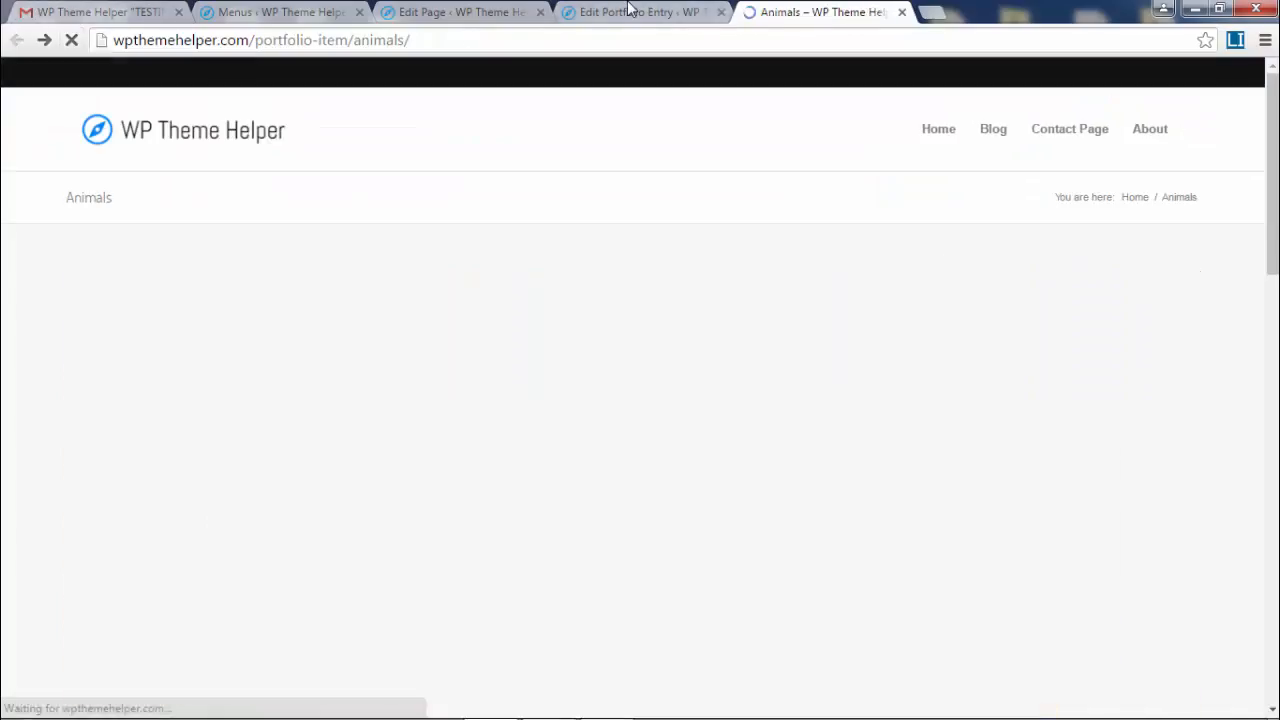
{"action": "left_click", "coordinate": [628, 12]}
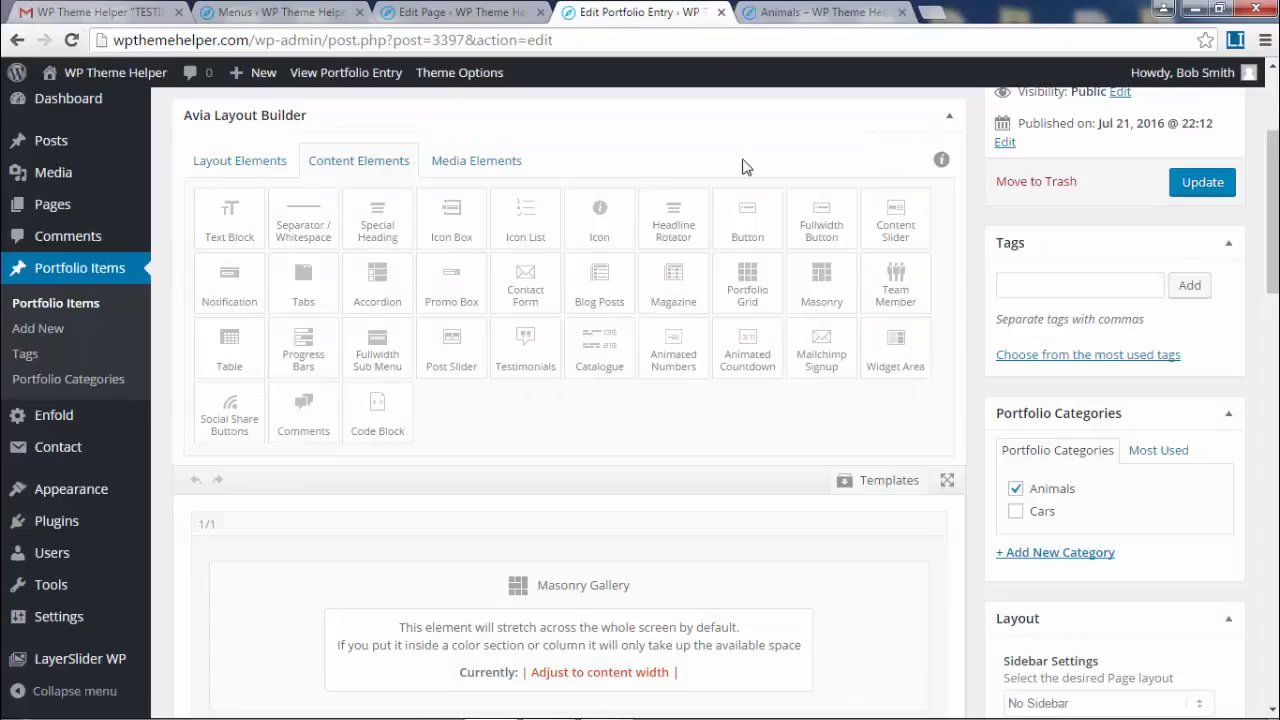
{"action": "left_click", "coordinate": [87, 307]}
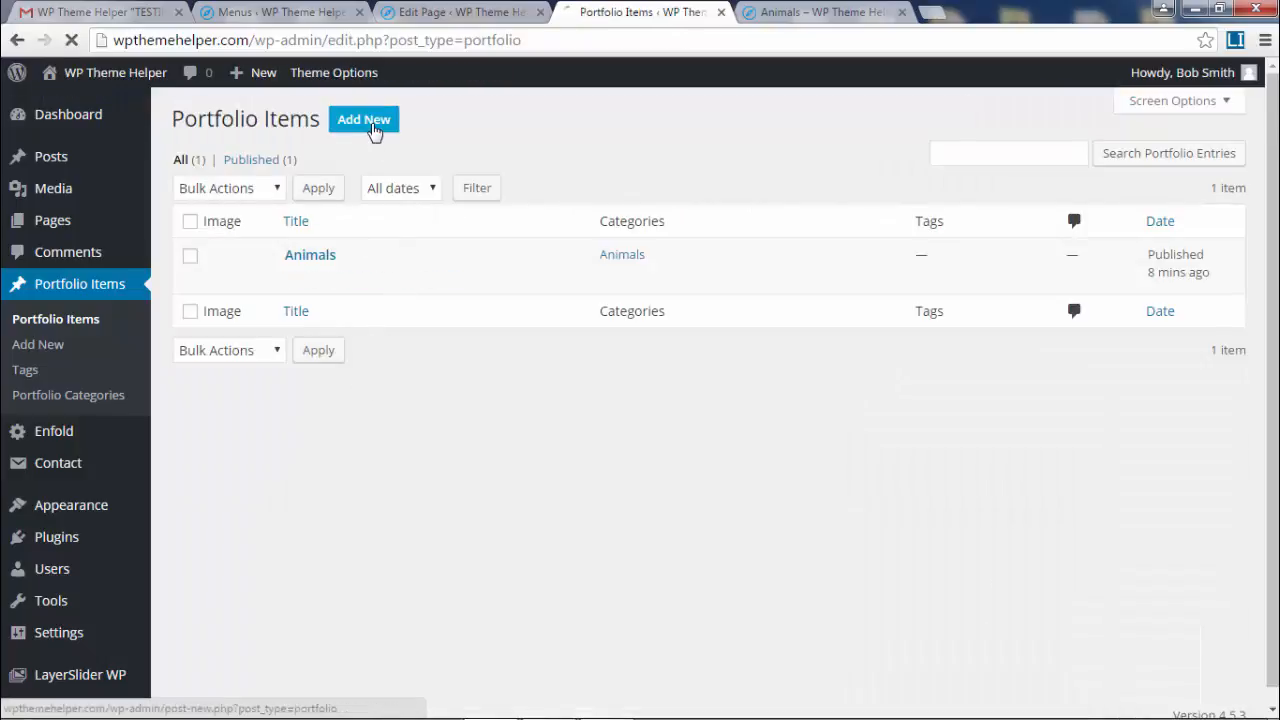
- Start a new portfolio entry using the Advanced Layout Editor with No Sidebar
{"action": "left_click", "coordinate": [372, 128]}
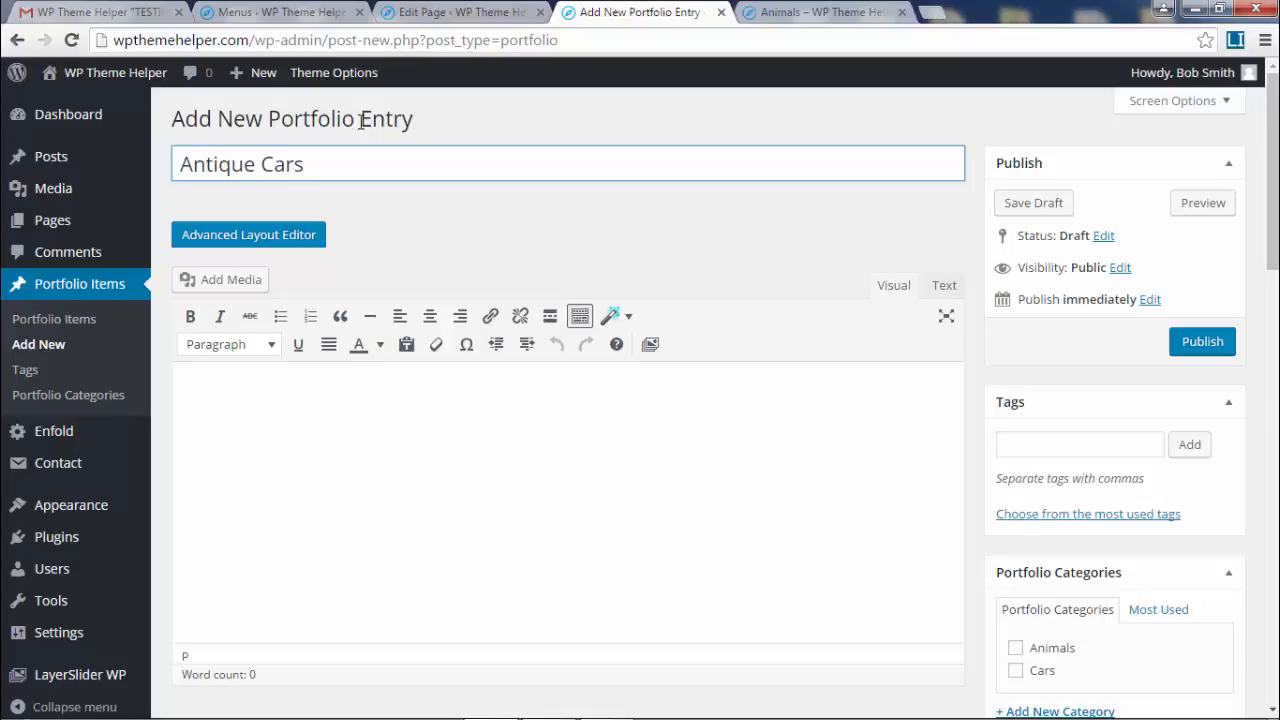
{"action": "scroll", "coordinate": [434, 223], "scroll_direction": "down", "scroll_amount": 1}
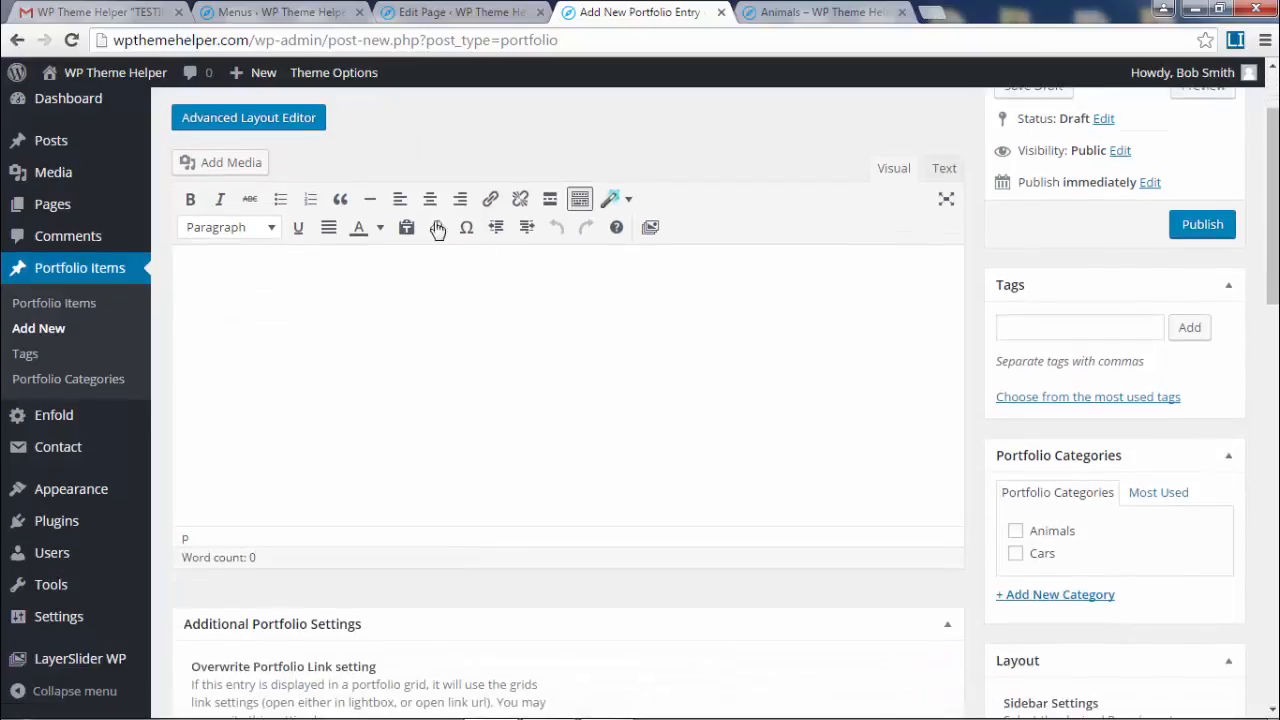
{"action": "left_click", "coordinate": [258, 119]}
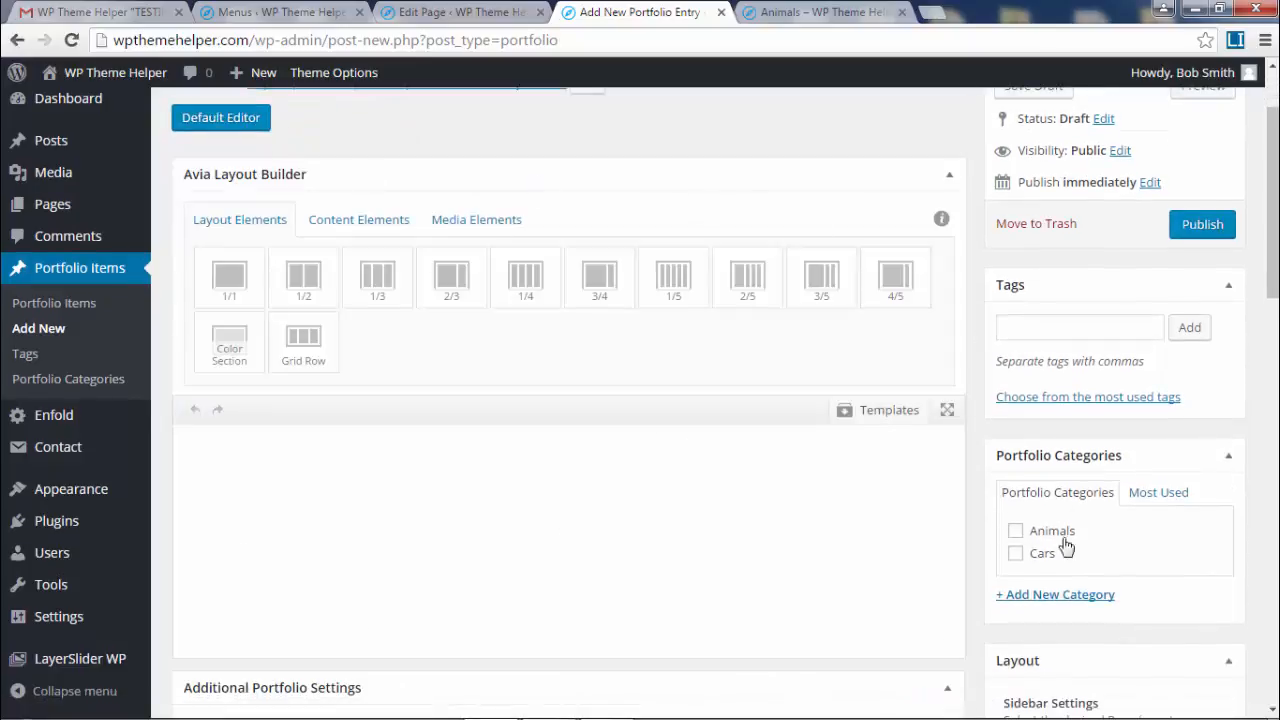
{"action": "scroll", "coordinate": [1088, 425], "scroll_direction": "down", "scroll_amount": 1}
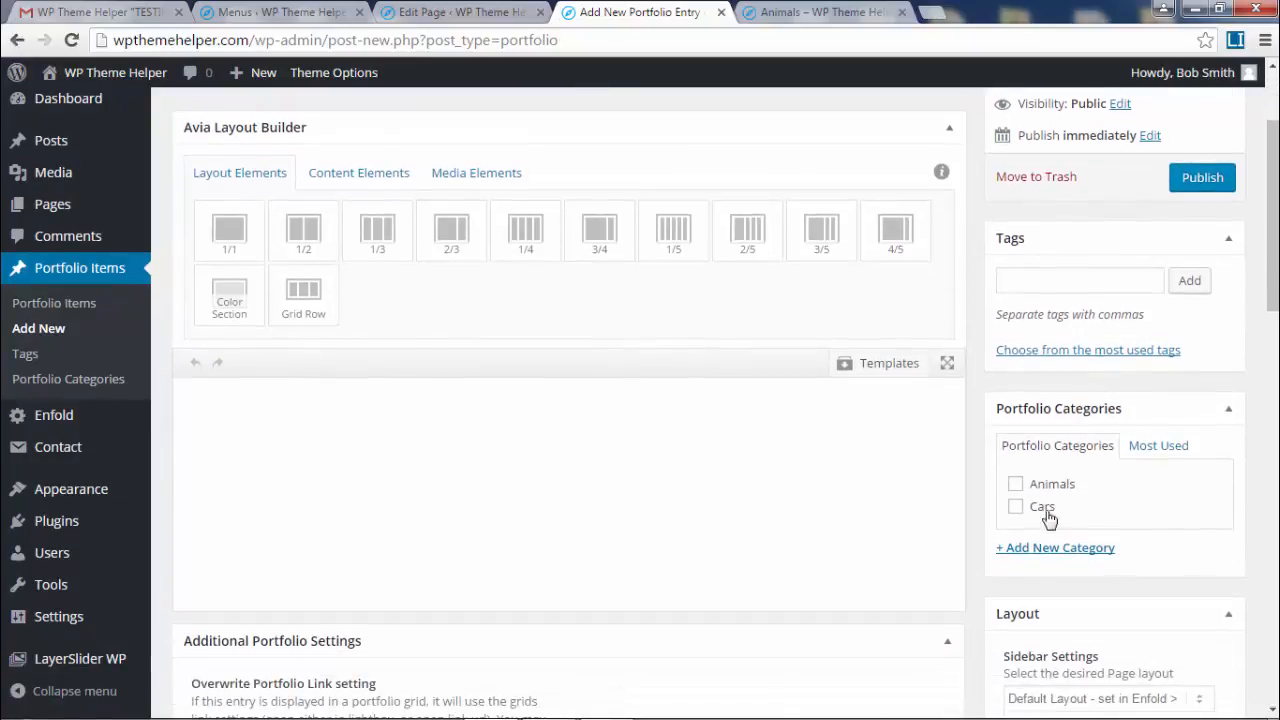
{"action": "scroll", "coordinate": [1106, 511], "scroll_direction": "down", "scroll_amount": 3}
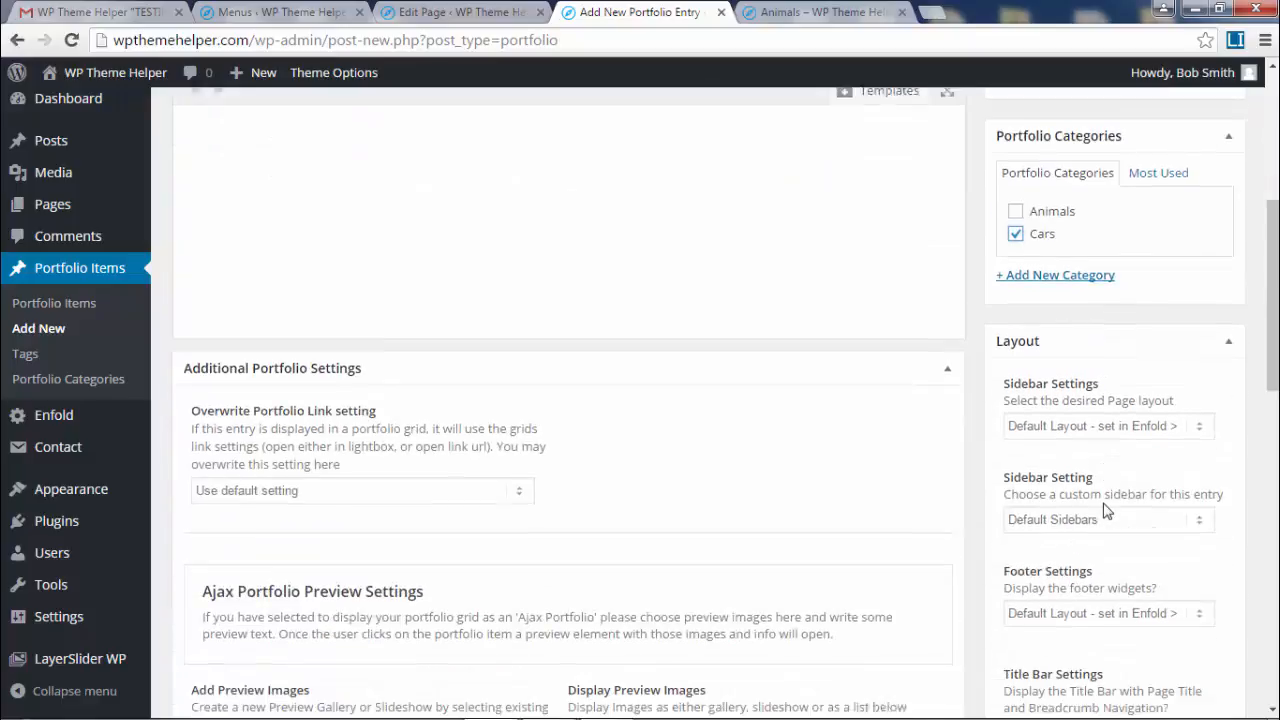
{"action": "left_click", "coordinate": [1104, 420]}
{"action": "left_click", "coordinate": [1092, 452]}
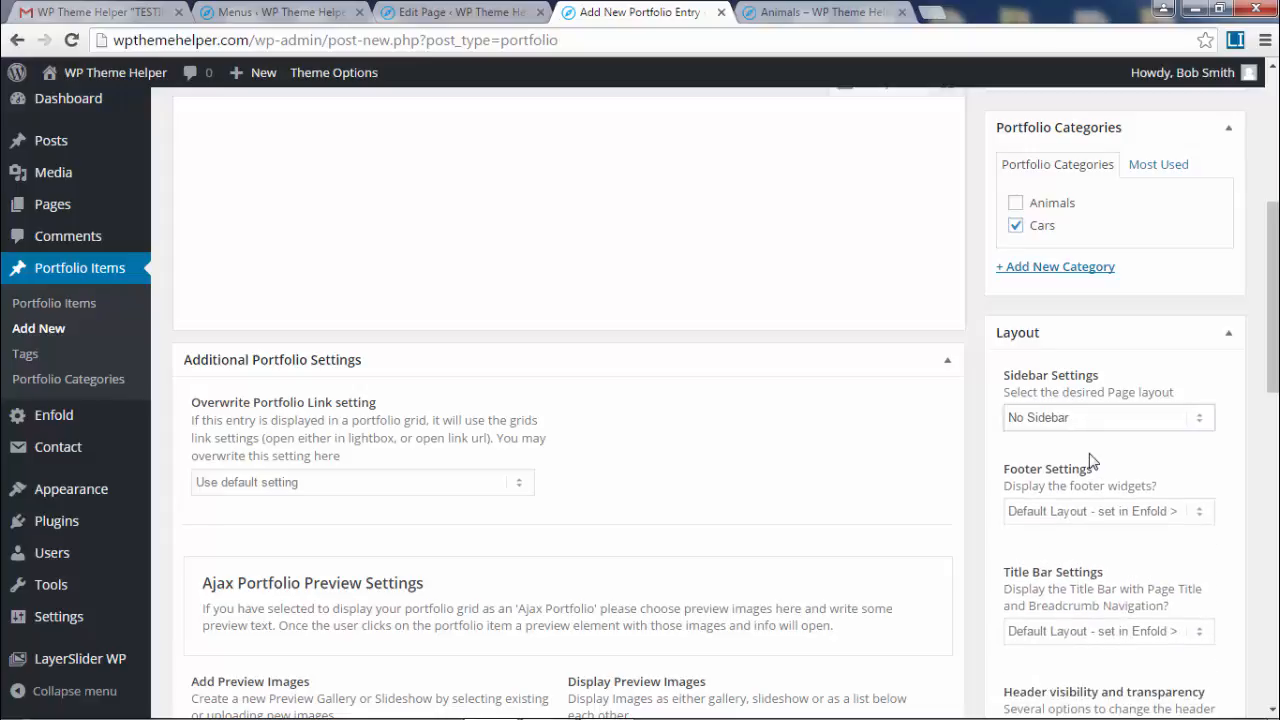
- Collapse the Additional Portfolio Settings, Excerpt and Discussion boxes below the editor
{"action": "scroll", "coordinate": [1215, 375], "scroll_direction": "up", "scroll_amount": 1}
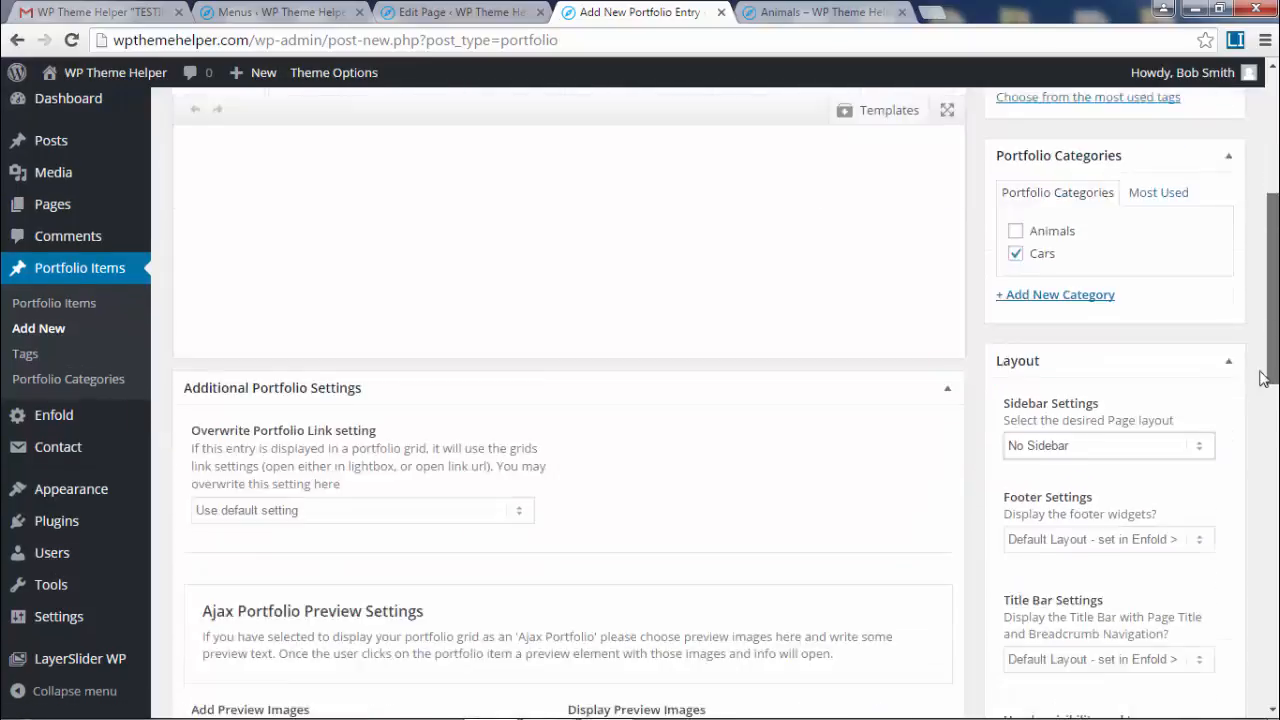
{"action": "scroll", "coordinate": [1257, 432], "scroll_direction": "down", "scroll_amount": 4}
{"action": "scroll", "coordinate": [1257, 432], "scroll_direction": "down", "scroll_amount": 3}
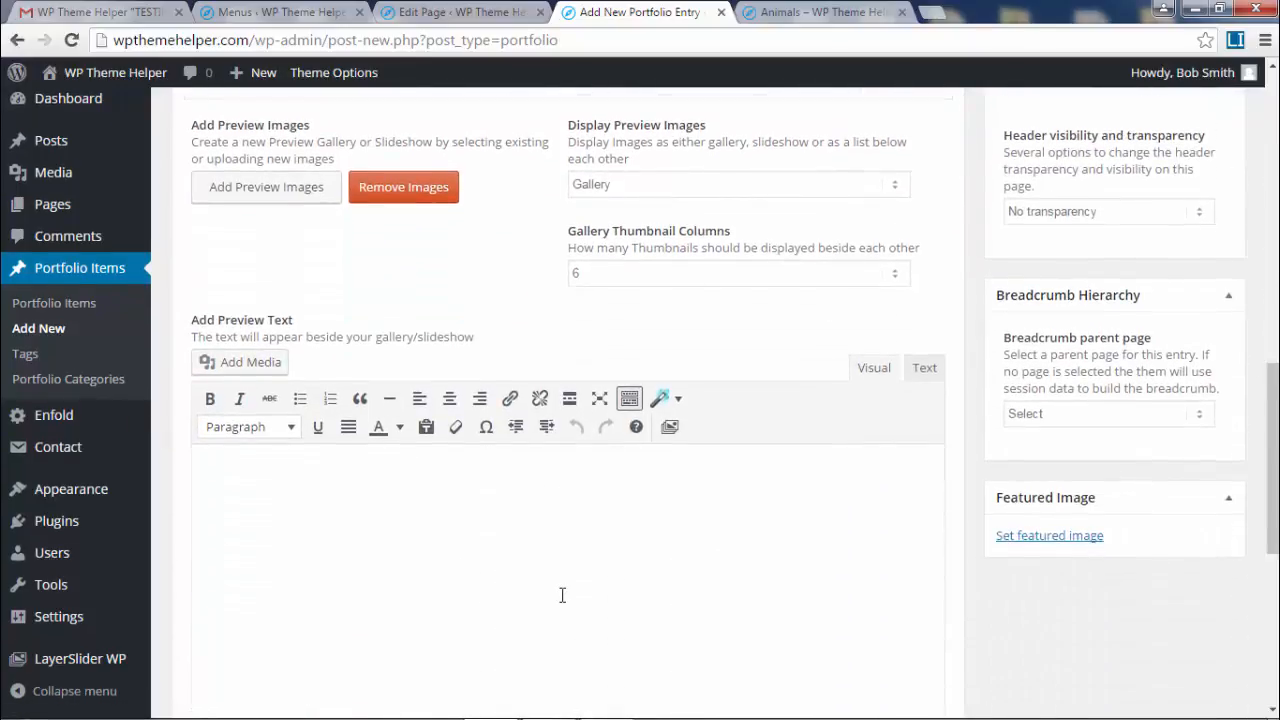
{"action": "scroll", "coordinate": [562, 595], "scroll_direction": "down", "scroll_amount": 3}
{"action": "scroll", "coordinate": [560, 594], "scroll_direction": "up", "scroll_amount": 8}
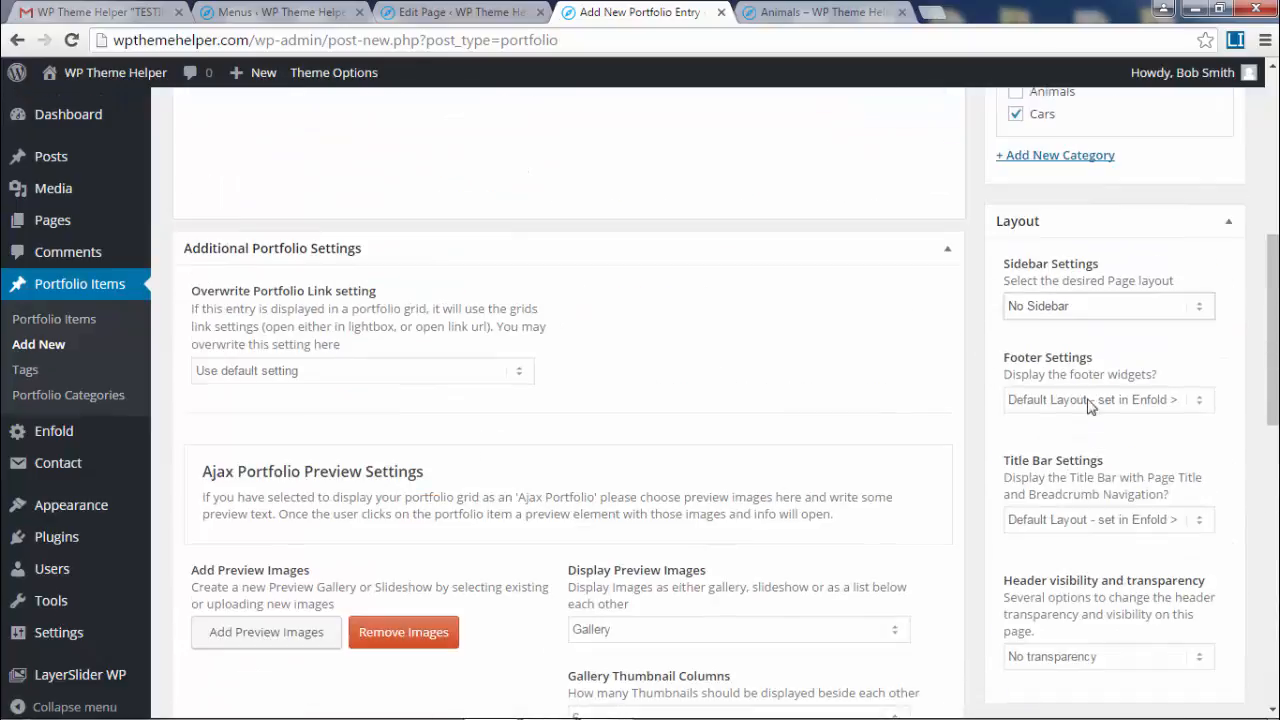
{"action": "left_click", "coordinate": [820, 249]}
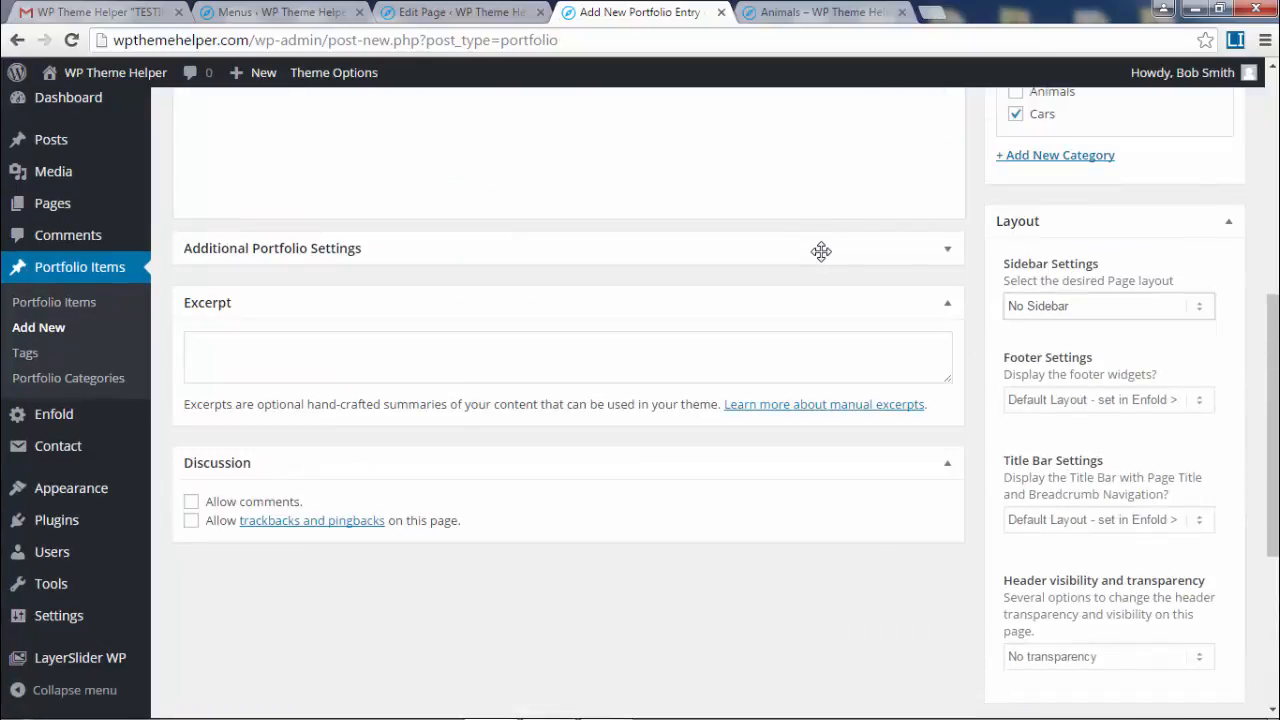
{"action": "left_click", "coordinate": [947, 251]}
{"action": "left_click", "coordinate": [857, 252]}
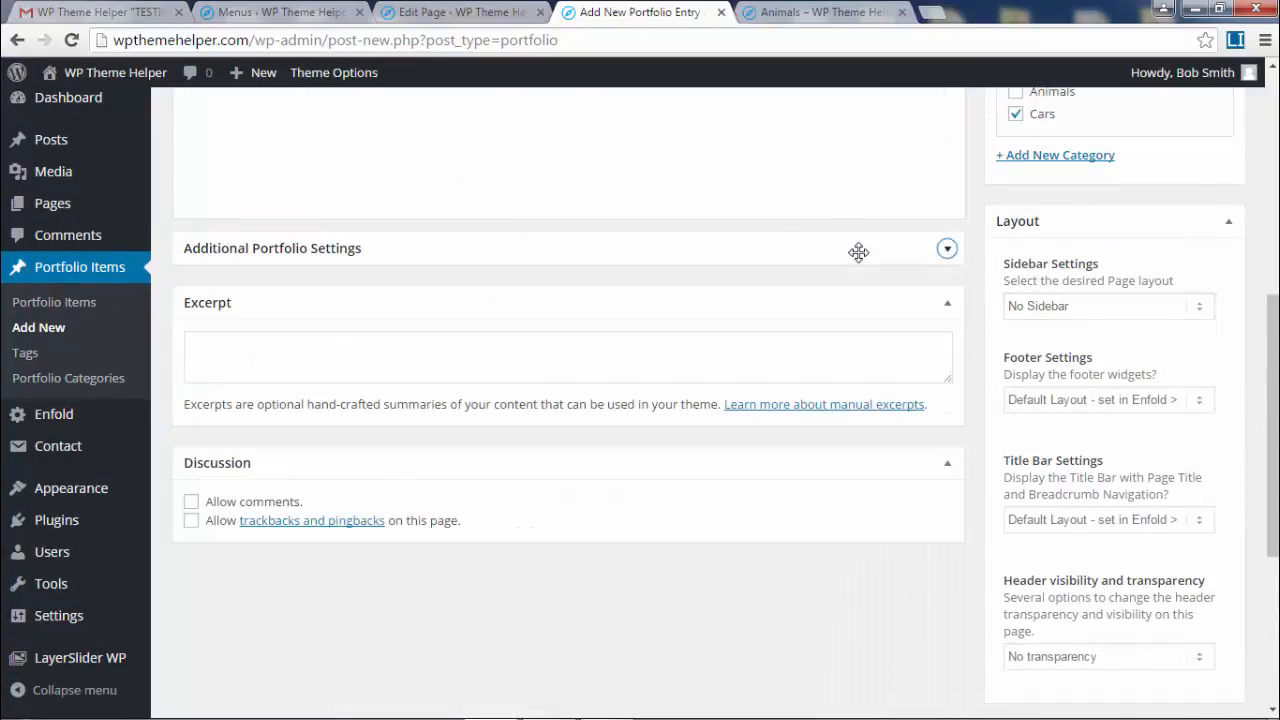
{"action": "left_click", "coordinate": [949, 306]}
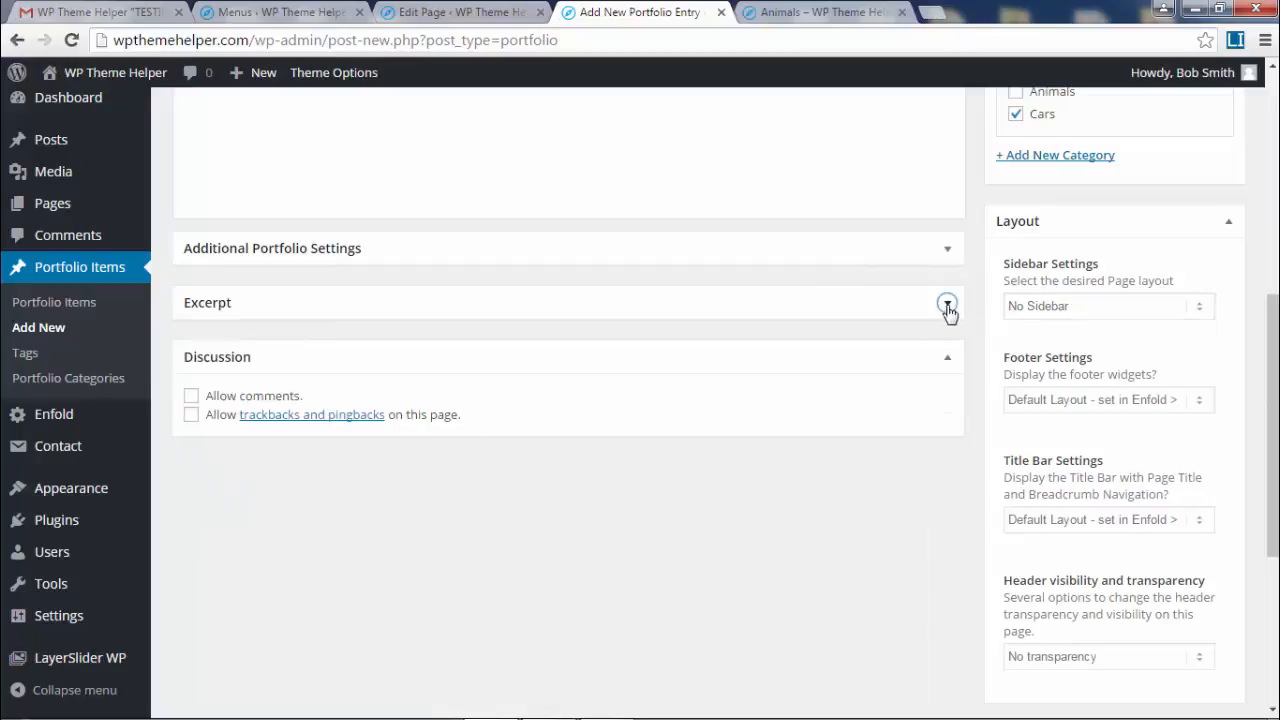
{"action": "left_click", "coordinate": [946, 364]}
{"action": "scroll", "coordinate": [946, 364], "scroll_direction": "up", "scroll_amount": 6}
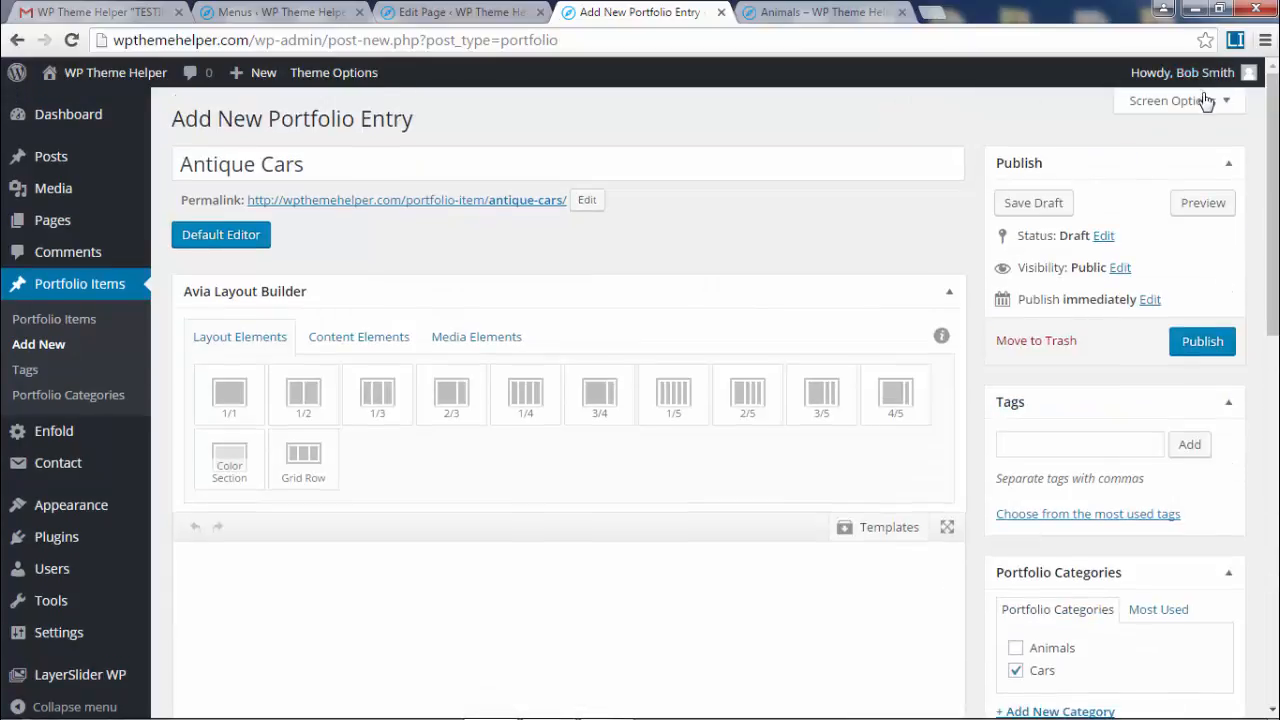
{"action": "left_click", "coordinate": [1170, 100]}
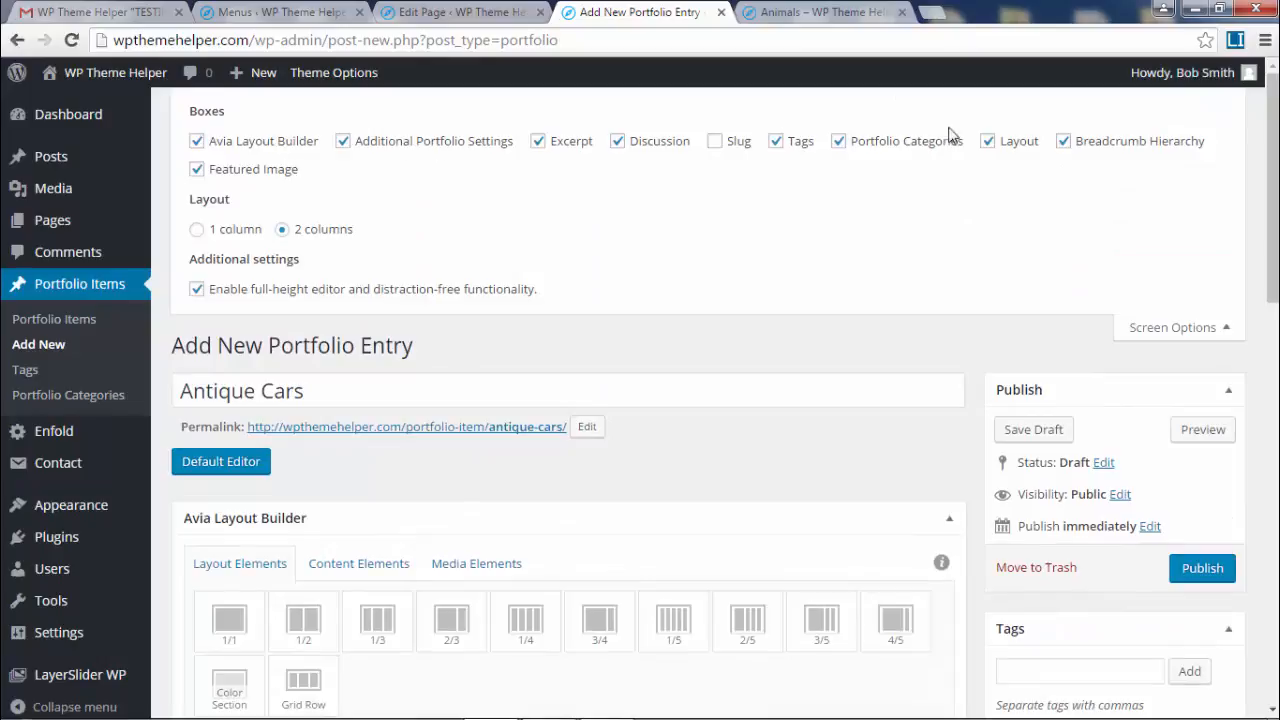
{"action": "left_click", "coordinate": [1226, 338]}
{"action": "scroll", "coordinate": [604, 301], "scroll_direction": "down", "scroll_amount": 3}
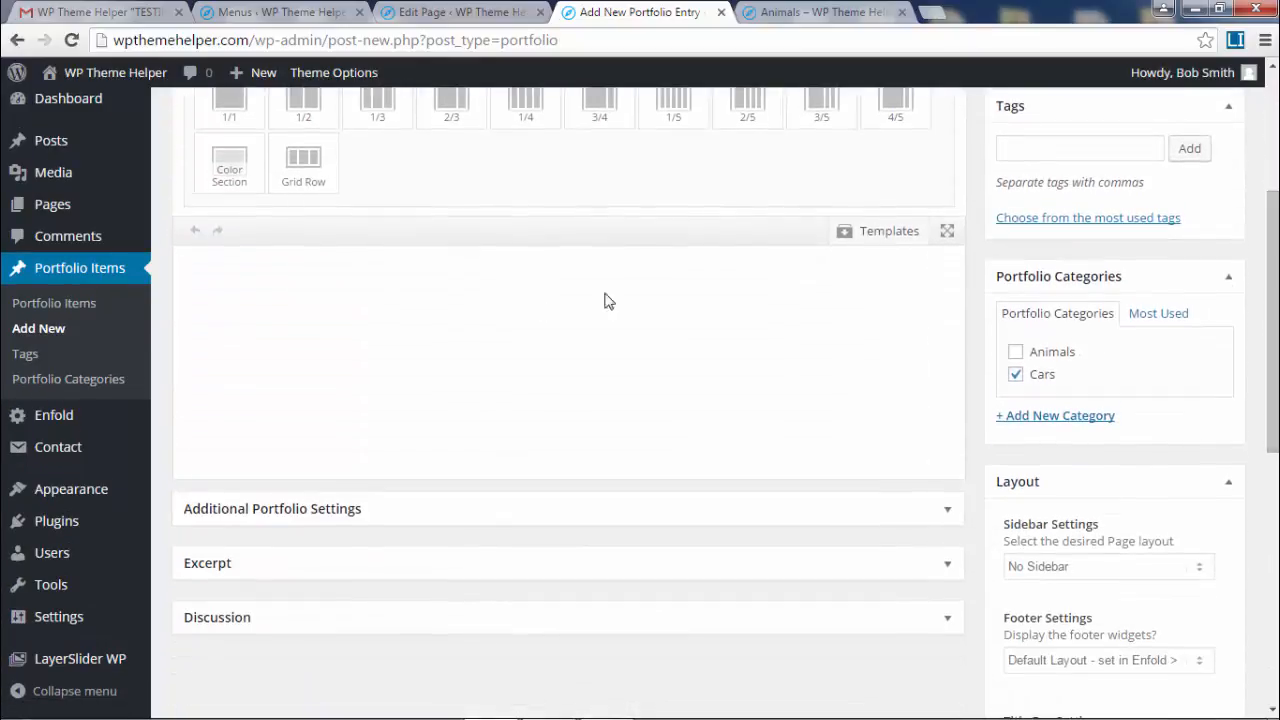
{"action": "scroll", "coordinate": [565, 348], "scroll_direction": "up", "scroll_amount": 1}
- Add a 1/1 column holding a Masonry Gallery element and open its settings
{"action": "left_click", "coordinate": [229, 175]}
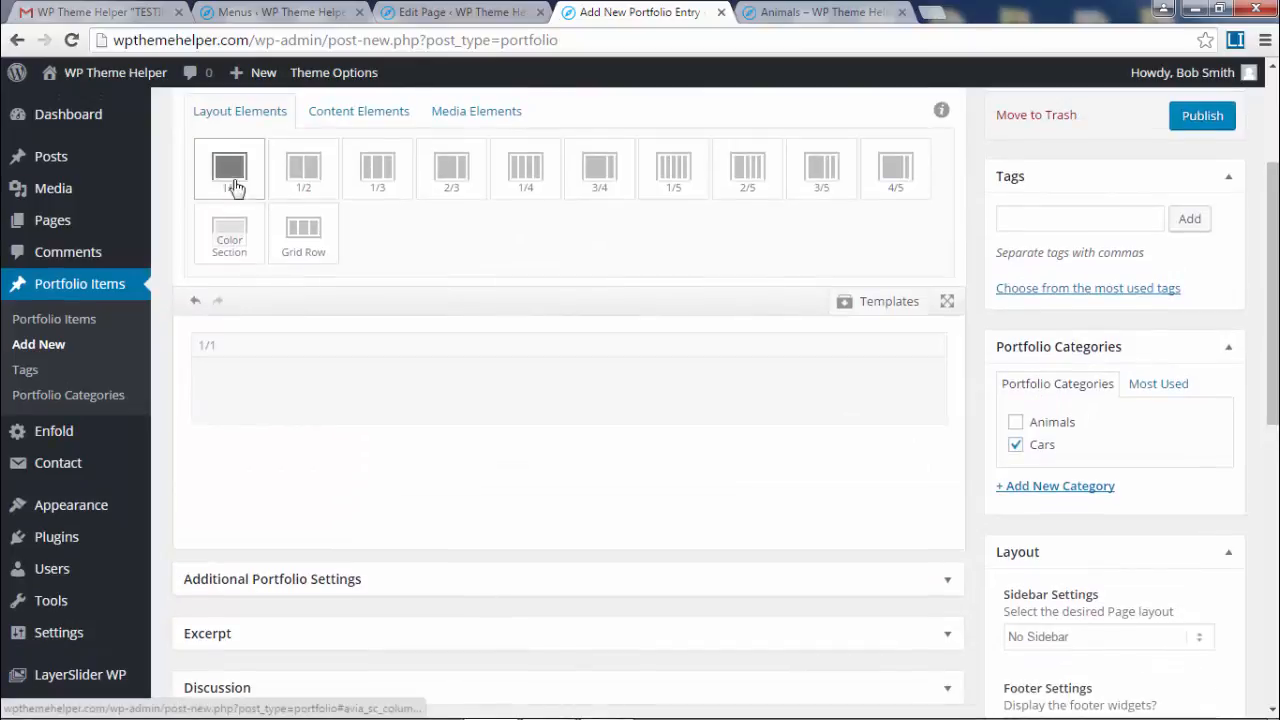
{"action": "left_click", "coordinate": [462, 118]}
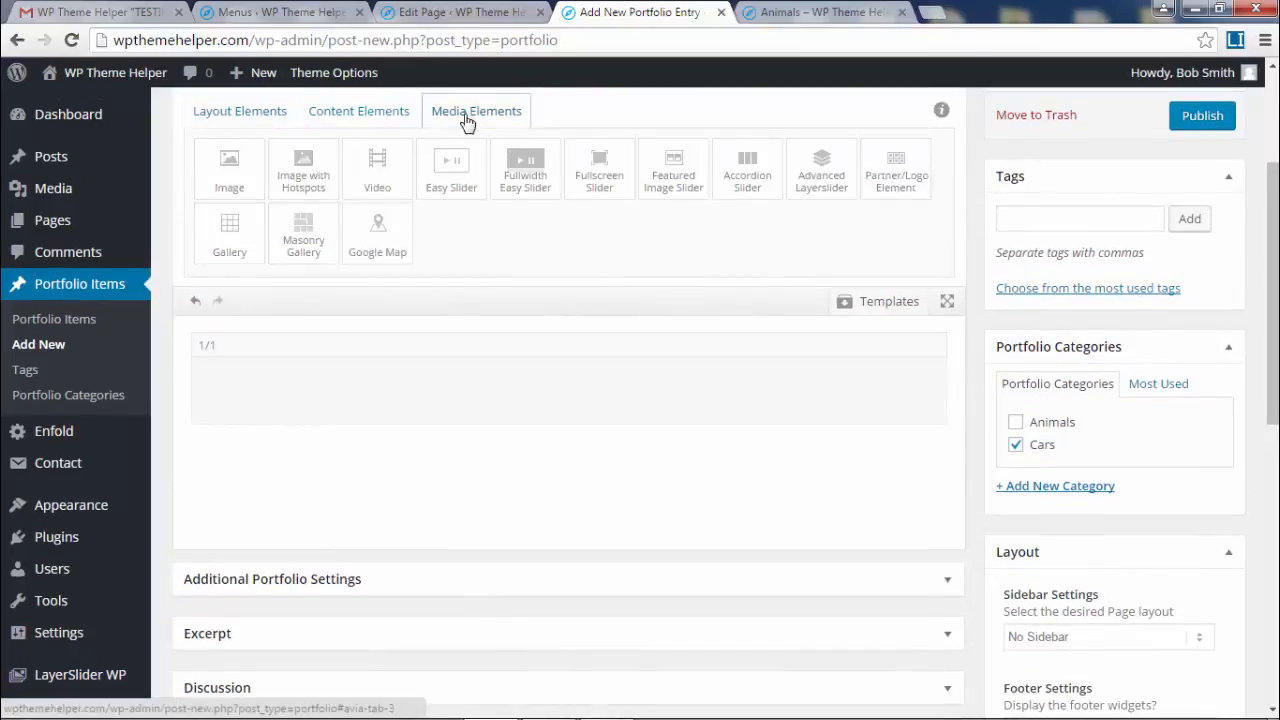
{"action": "left_click", "coordinate": [297, 240]}
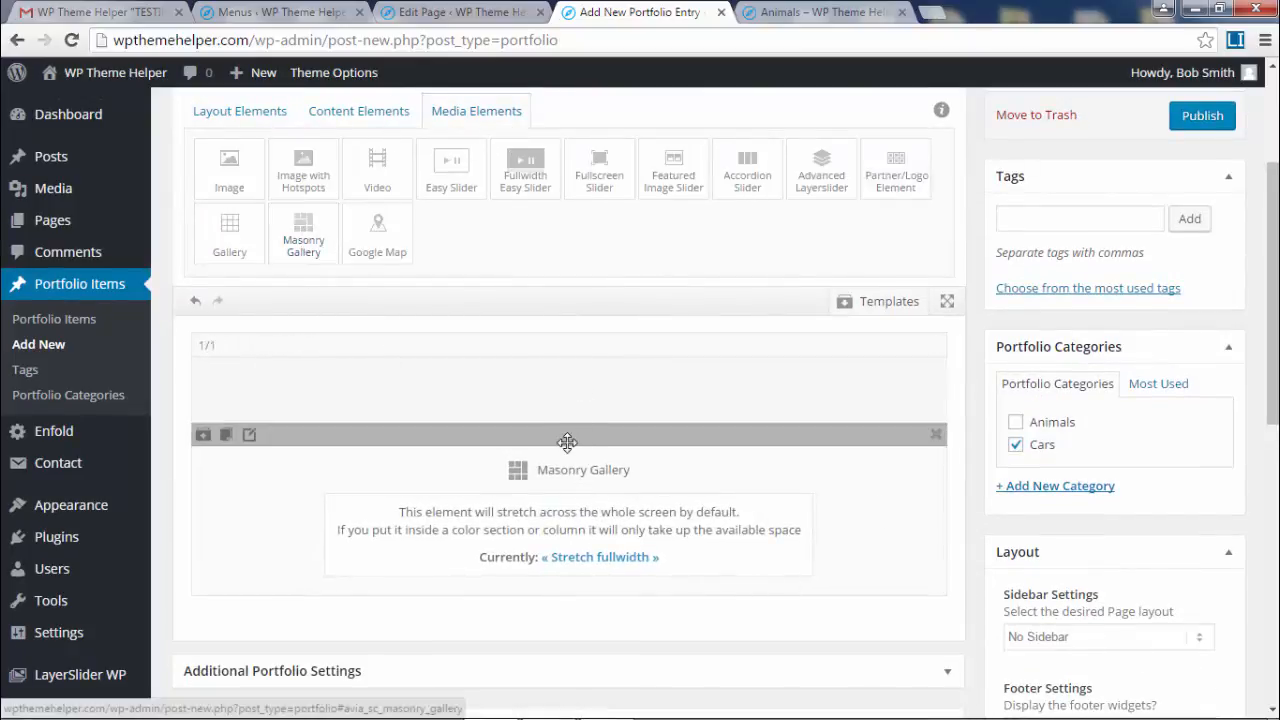
{"action": "mouse_move", "coordinate": [567, 442]}
{"action": "left_mouse_down"}
{"action": "mouse_move", "coordinate": [574, 389]}
{"action": "mouse_move", "coordinate": [578, 434]}
{"action": "left_mouse_up"}
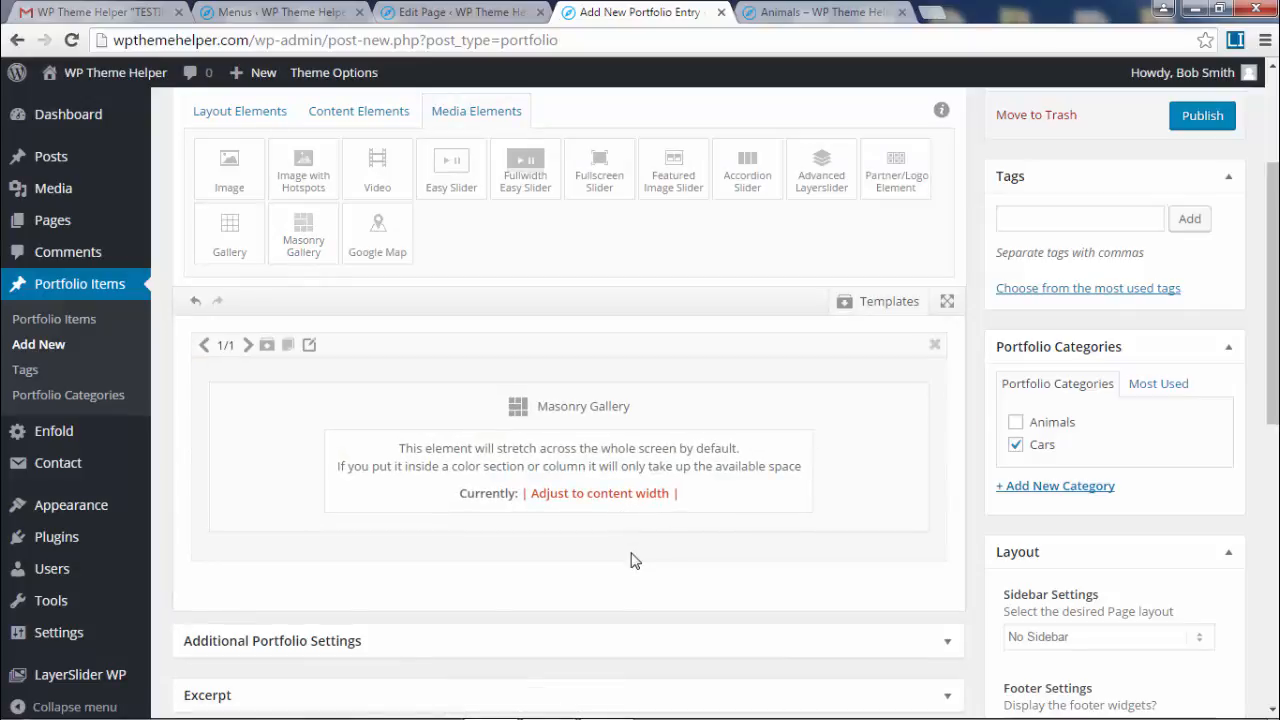
{"action": "left_click", "coordinate": [589, 469]}
- Select all twelve Portfolio - Cars images and add them to the gallery
{"action": "left_click", "coordinate": [287, 211]}
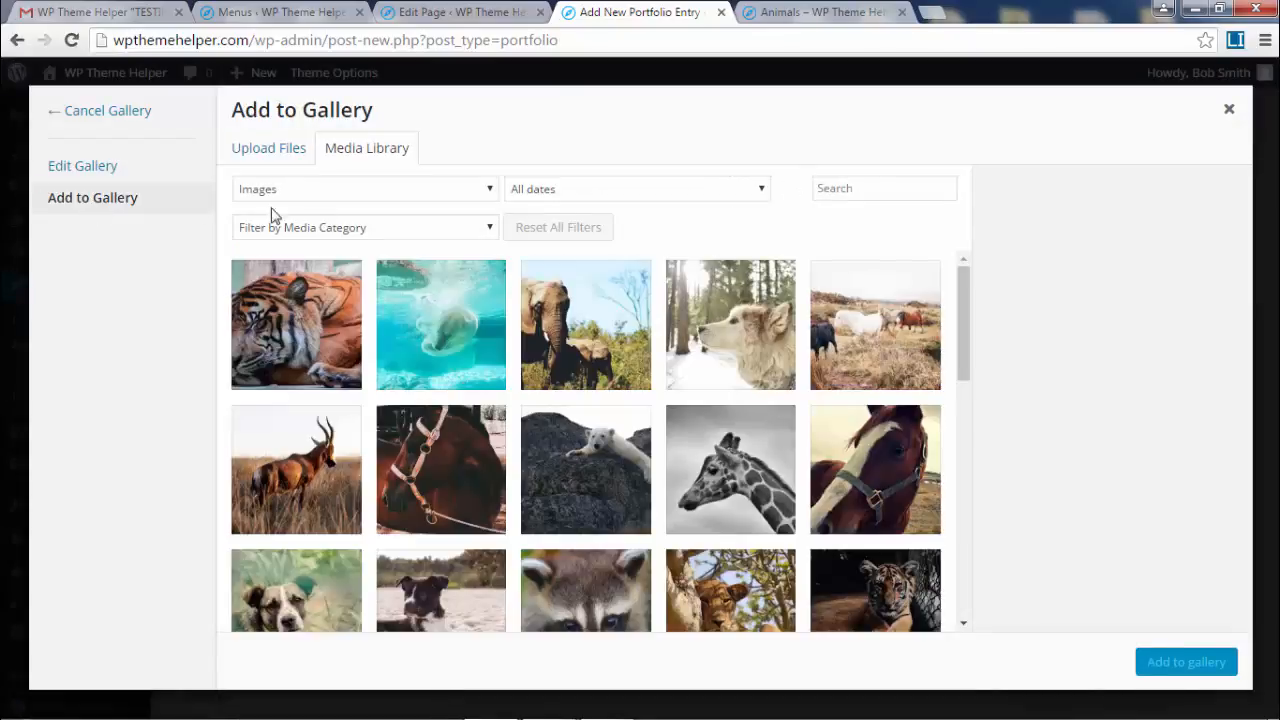
{"action": "left_click", "coordinate": [348, 240]}
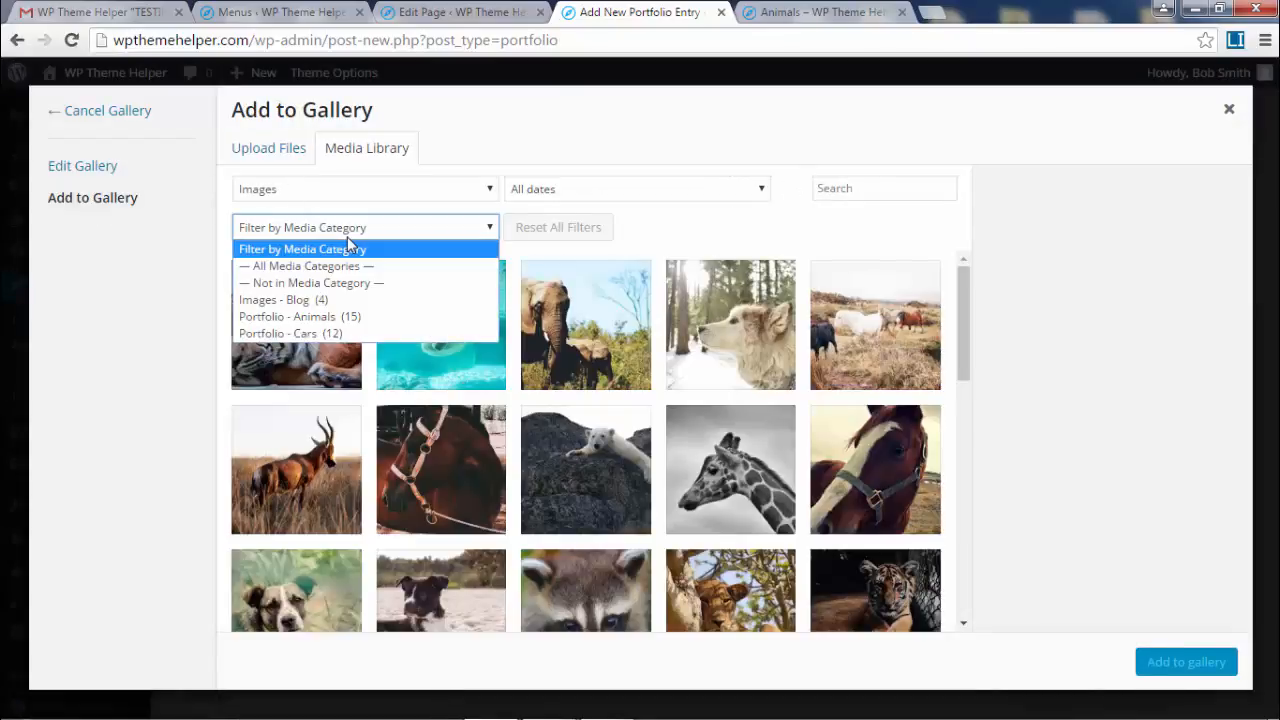
{"action": "left_click", "coordinate": [345, 332]}
{"action": "left_click", "coordinate": [275, 333]}
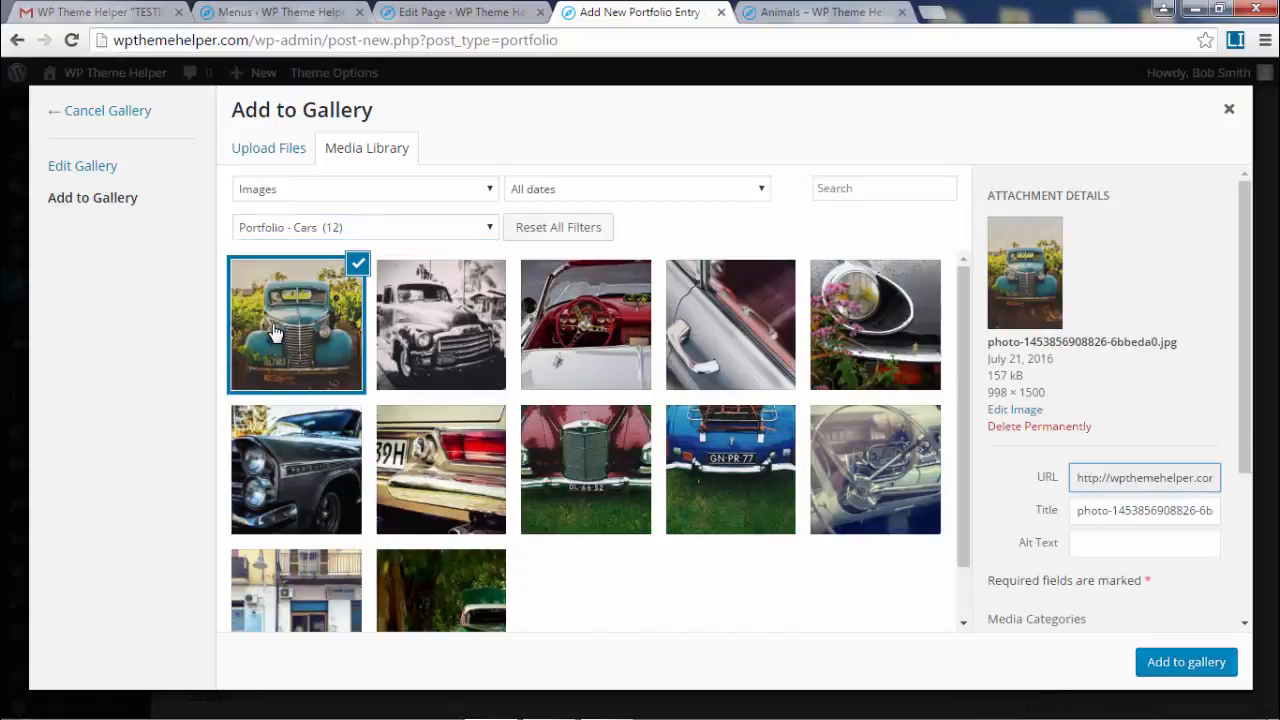
{"action": "left_click", "coordinate": [459, 589], "text": "shift"}
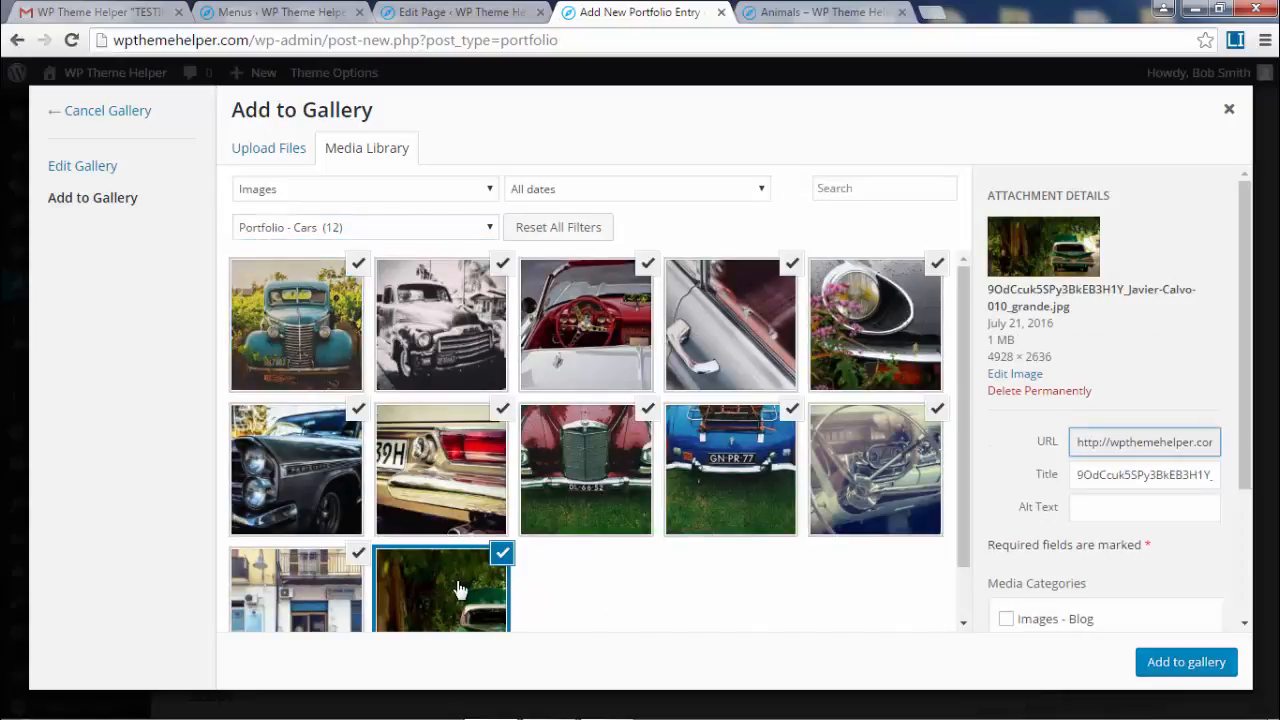
{"action": "scroll", "coordinate": [1163, 534], "scroll_direction": "down", "scroll_amount": 2}
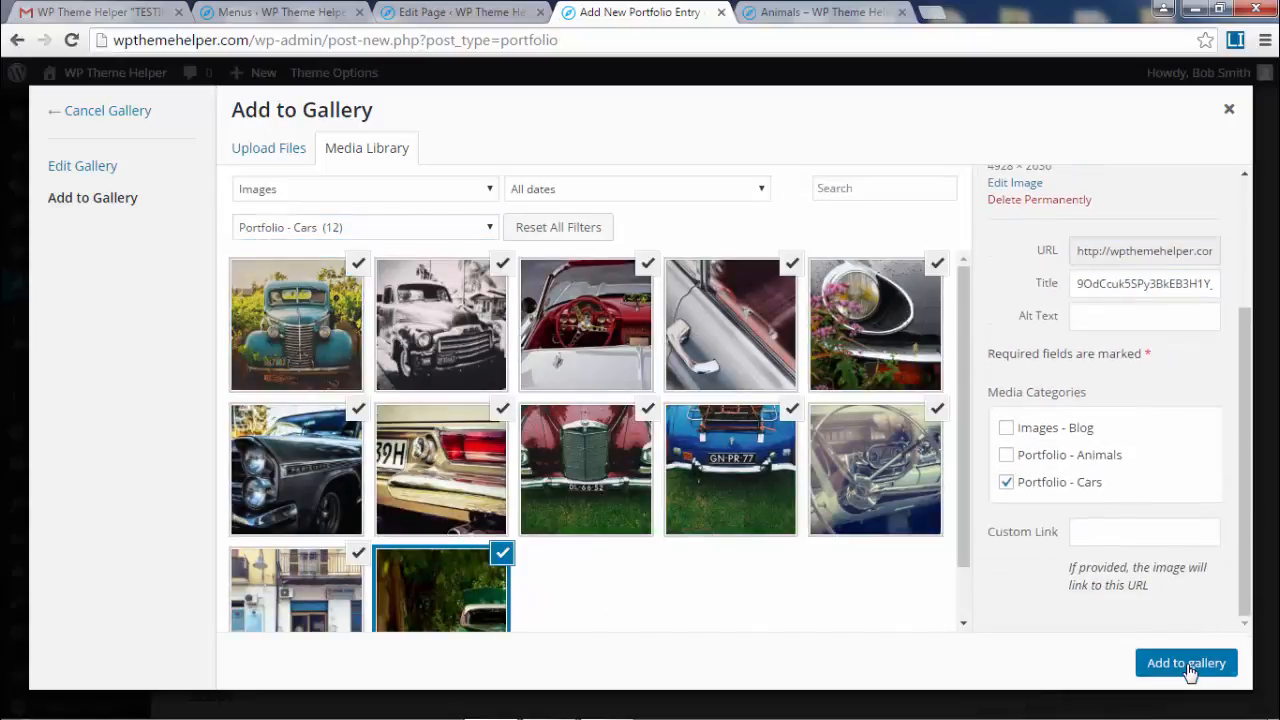
{"action": "left_click", "coordinate": [1188, 663]}
- Reverse the image order, put the blue truck photo first, and insert the gallery
{"action": "left_click_drag", "start_coordinate": [395, 243], "coordinate": [285, 240]}
{"action": "left_click_drag", "start_coordinate": [441, 297], "coordinate": [290, 265]}
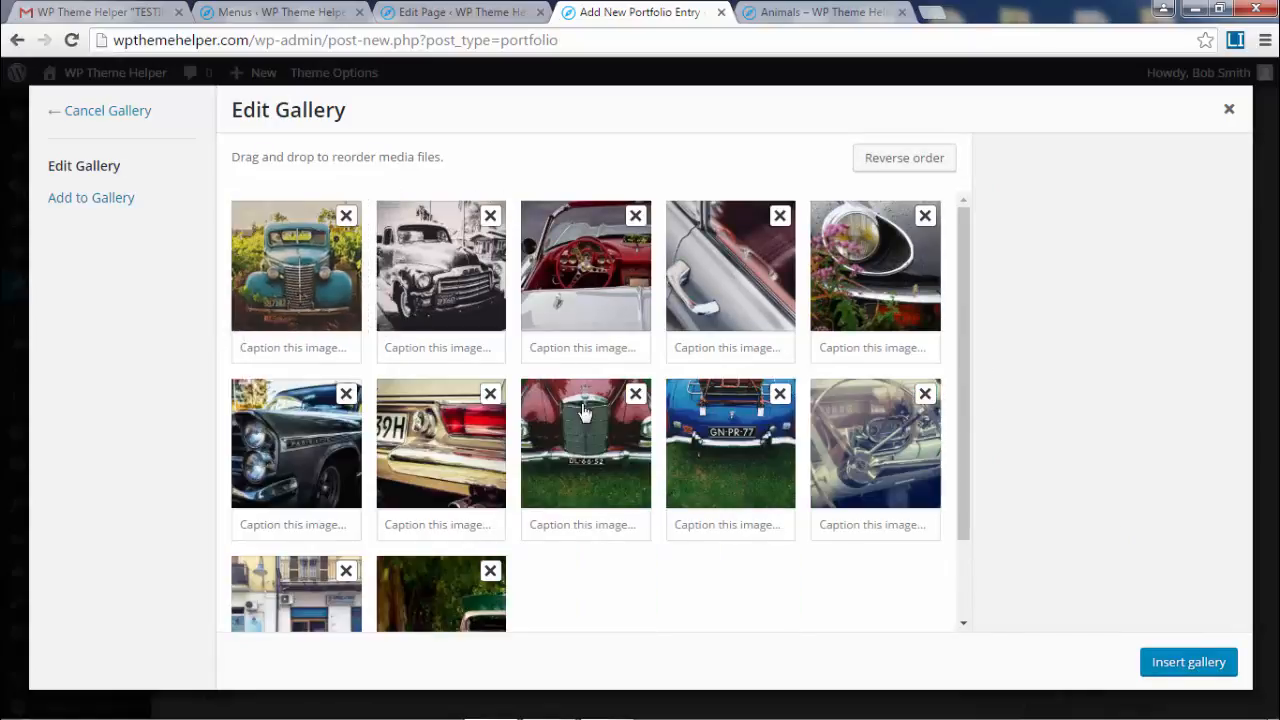
{"action": "left_click_drag", "start_coordinate": [575, 445], "coordinate": [735, 440]}
{"action": "left_click", "coordinate": [903, 160]}
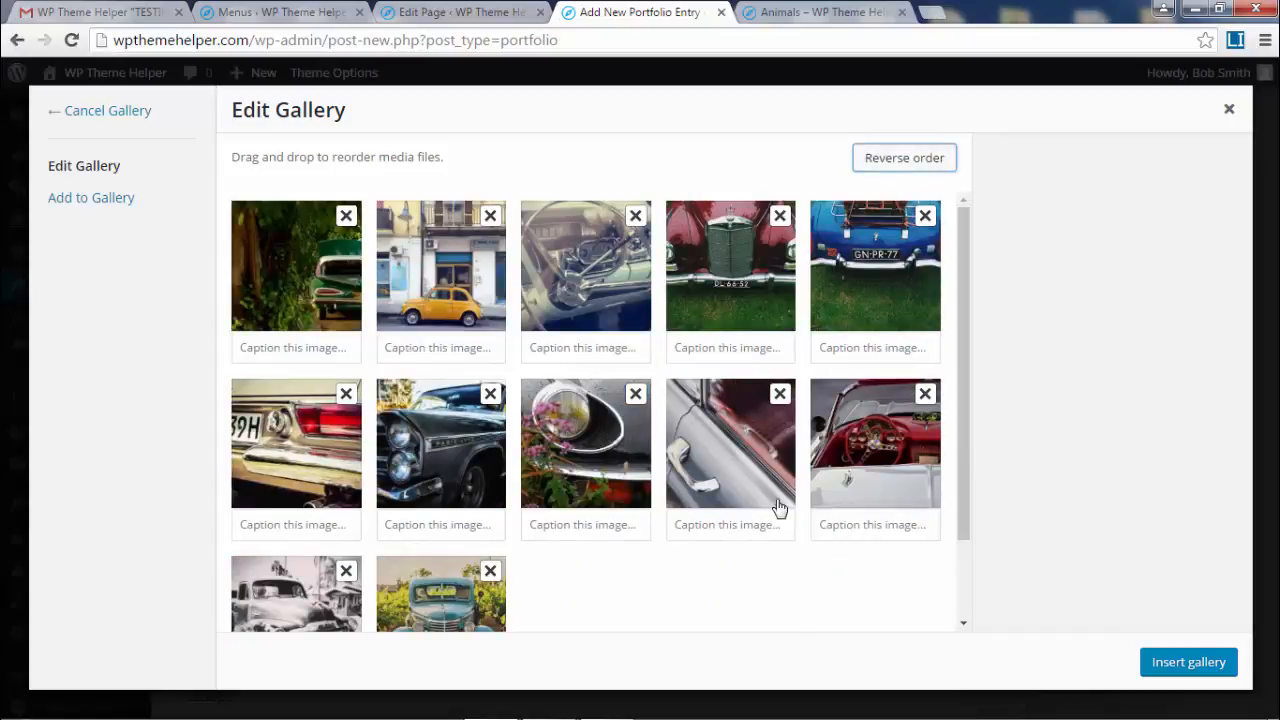
{"action": "left_click_drag", "start_coordinate": [449, 612], "coordinate": [292, 285]}
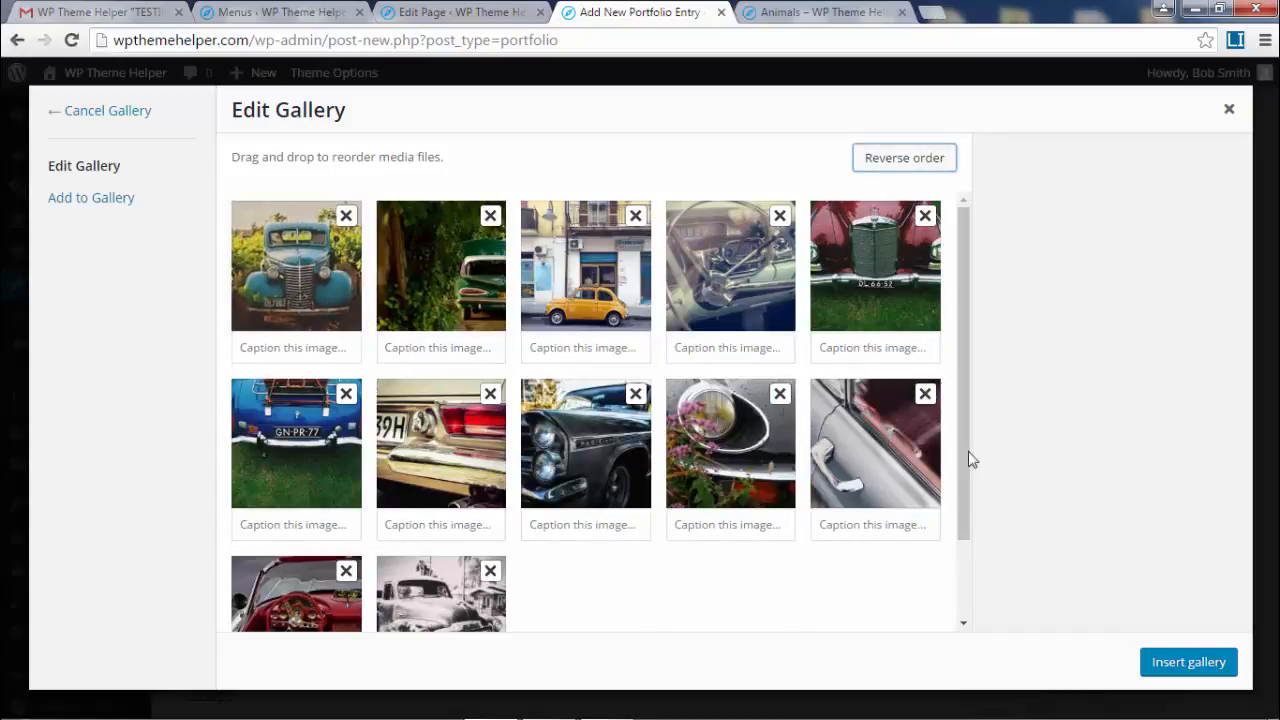
{"action": "left_click", "coordinate": [1160, 664]}
- Set the gallery to 30 images per page, 3 columns and Load More pagination
{"action": "scroll", "coordinate": [740, 440], "scroll_direction": "down", "scroll_amount": 3}
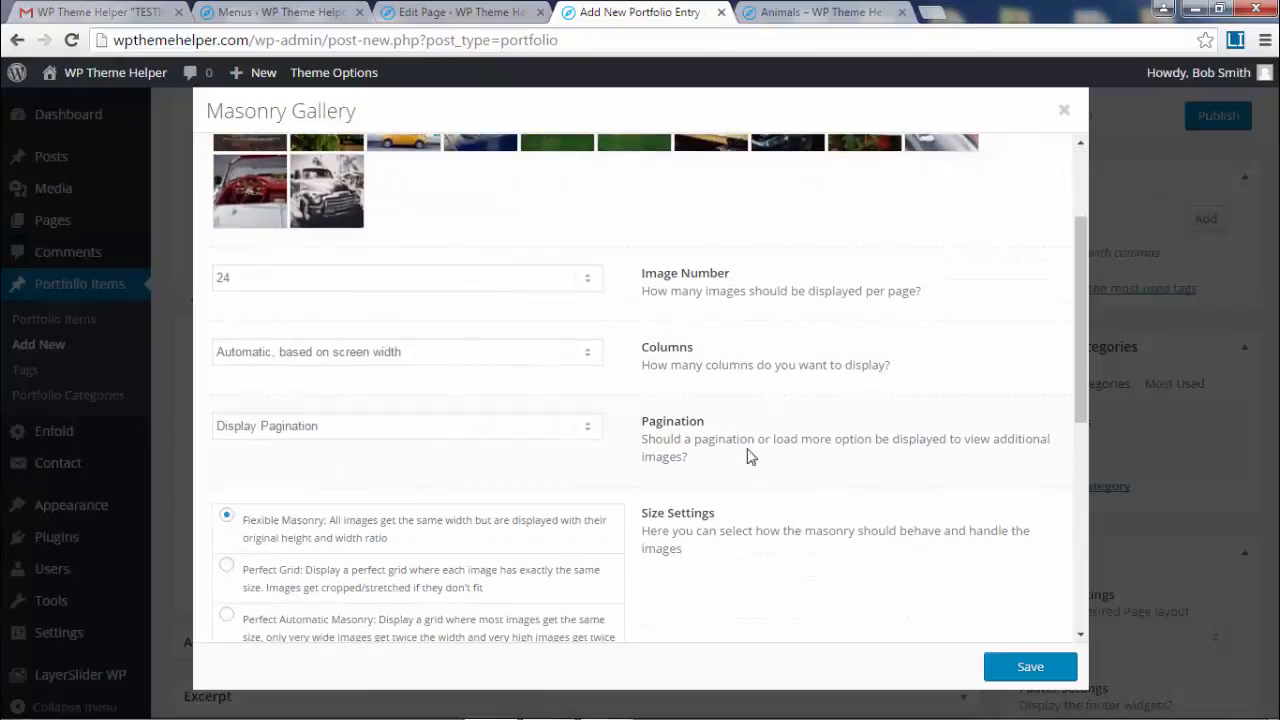
{"action": "left_click", "coordinate": [474, 282]}
{"action": "scroll", "coordinate": [446, 394], "scroll_direction": "down", "scroll_amount": 3}
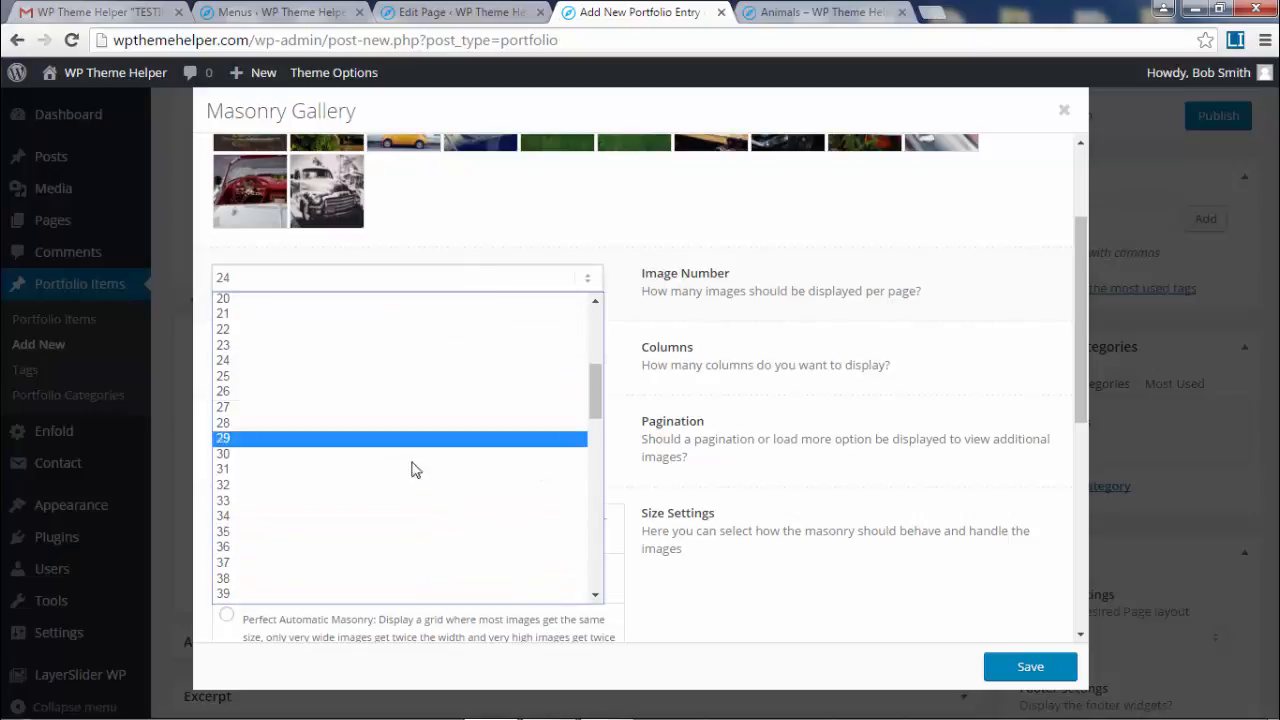
{"action": "left_click", "coordinate": [339, 466]}
{"action": "scroll", "coordinate": [557, 337], "scroll_direction": "down", "scroll_amount": 1}
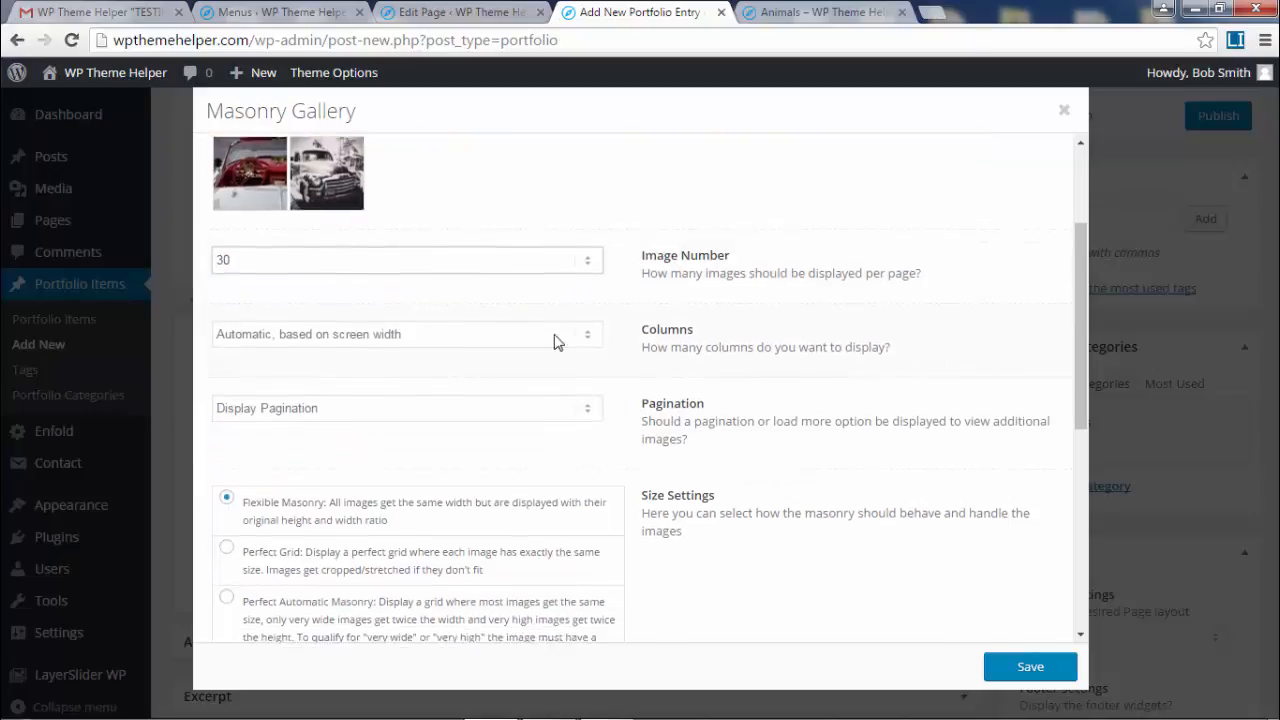
{"action": "left_click", "coordinate": [505, 308]}
{"action": "left_click", "coordinate": [420, 358]}
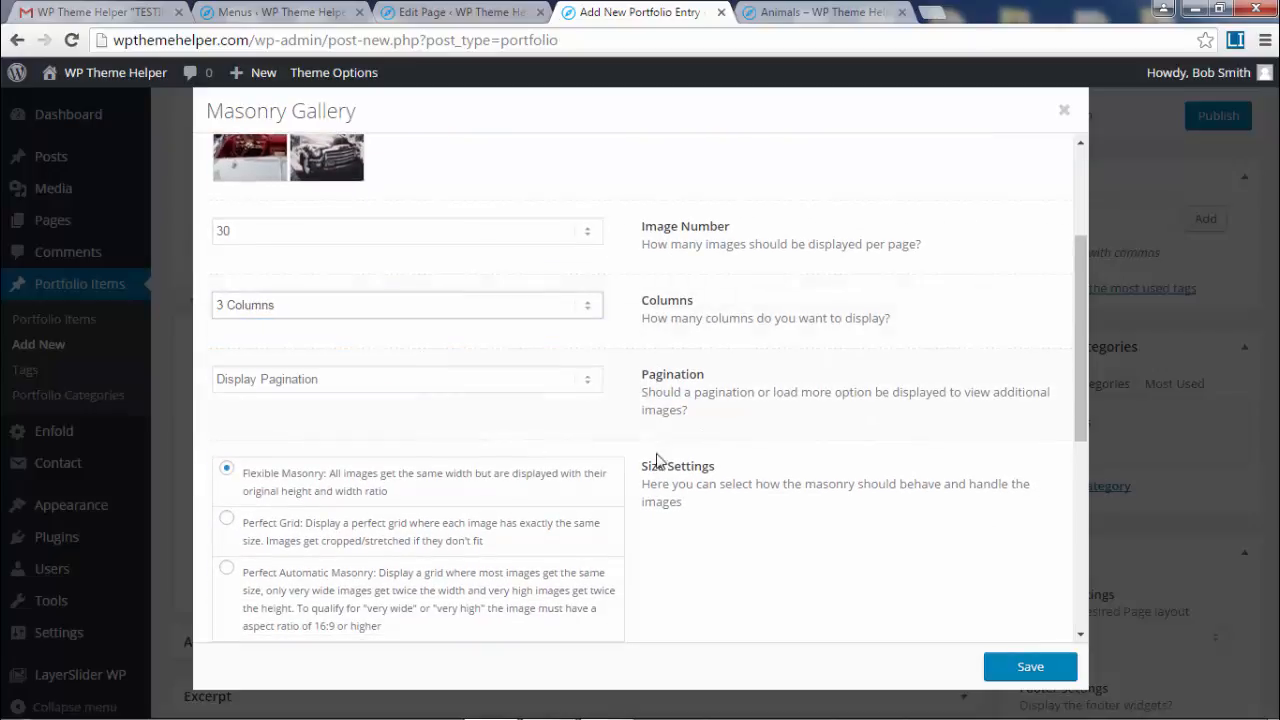
{"action": "left_click", "coordinate": [414, 379]}
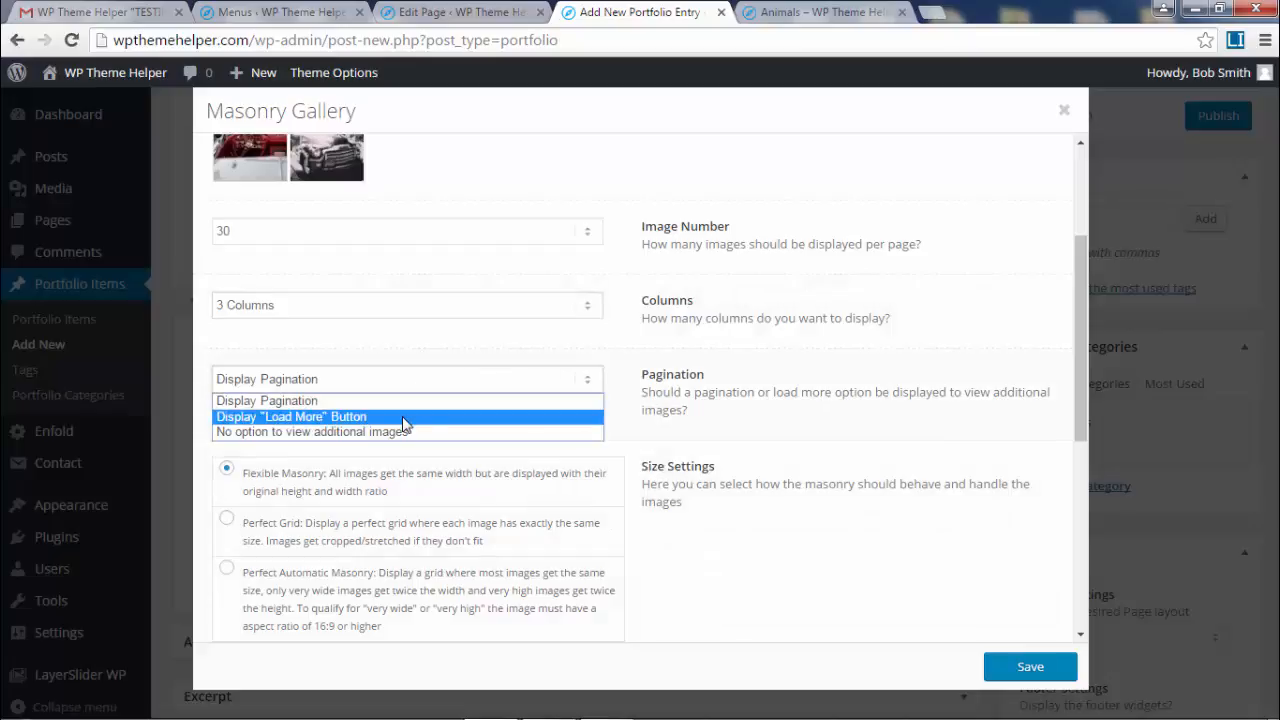
{"action": "left_click", "coordinate": [405, 417]}
- Choose a 1 Pixel Gap with the overlay deactivated, and save the gallery settings
{"action": "scroll", "coordinate": [815, 418], "scroll_direction": "down", "scroll_amount": 2}
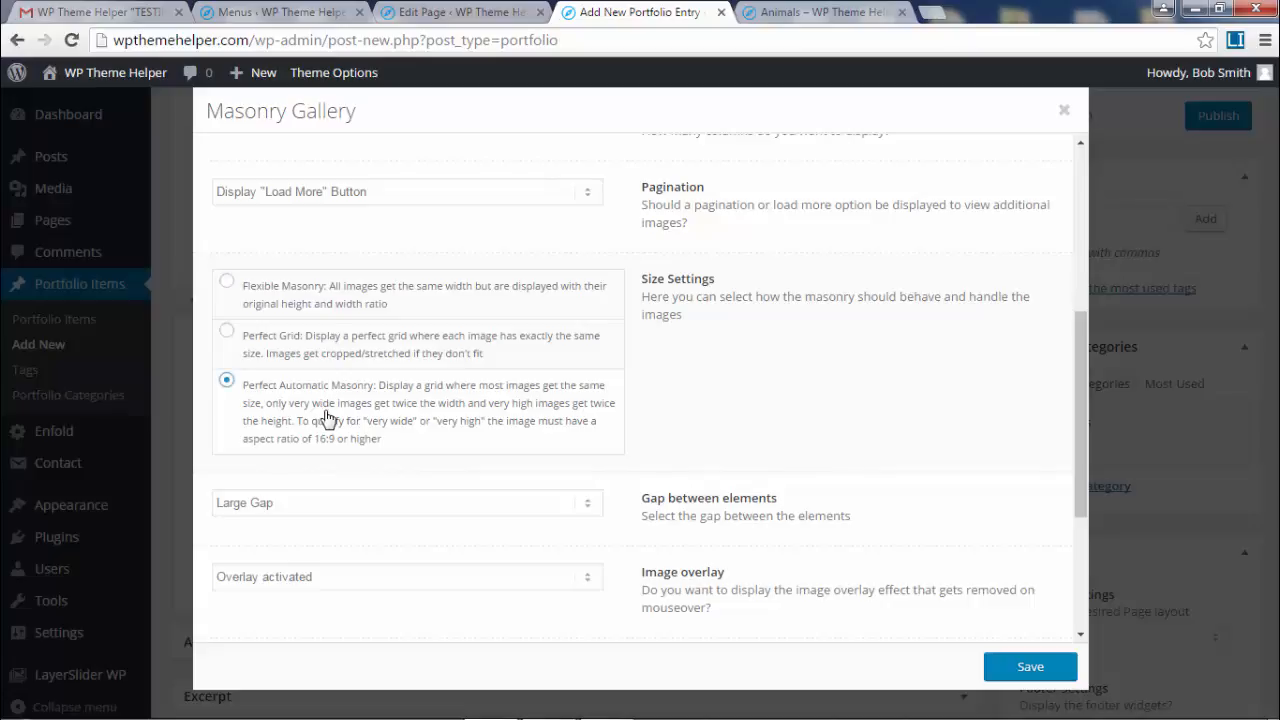
{"action": "scroll", "coordinate": [522, 408], "scroll_direction": "down", "scroll_amount": 2}
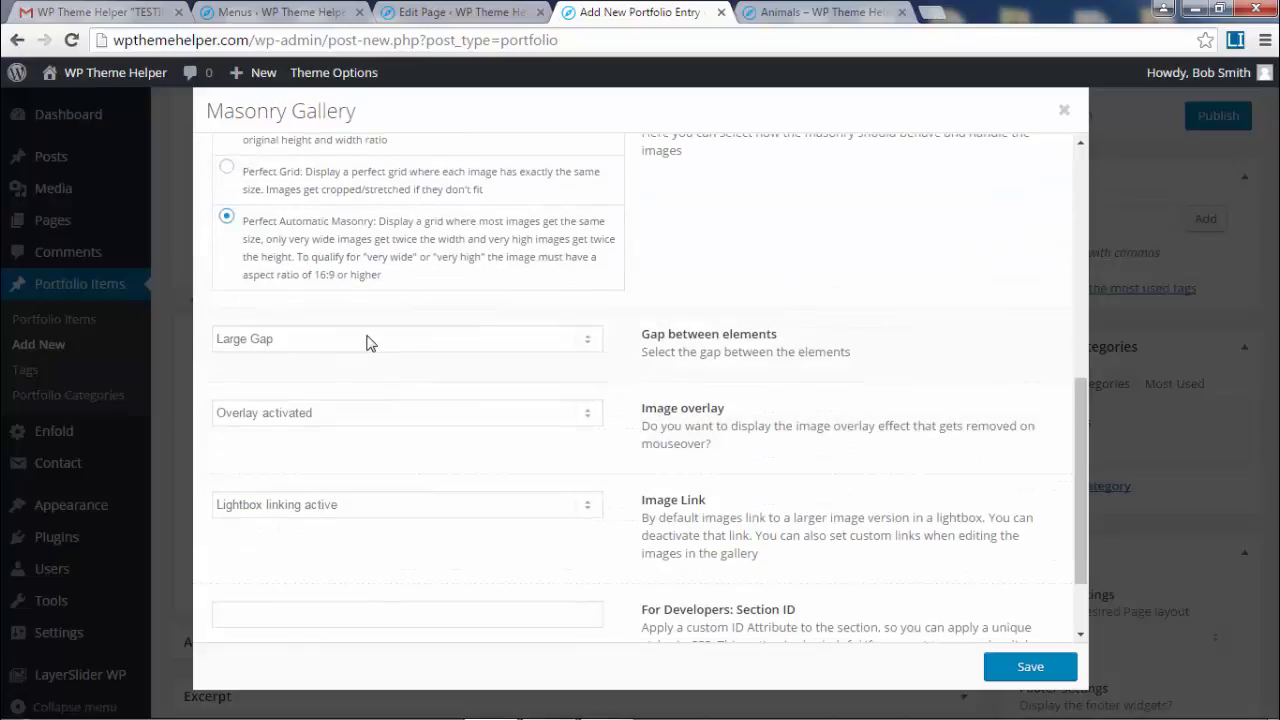
{"action": "left_click", "coordinate": [366, 340]}
{"action": "left_click", "coordinate": [327, 377]}
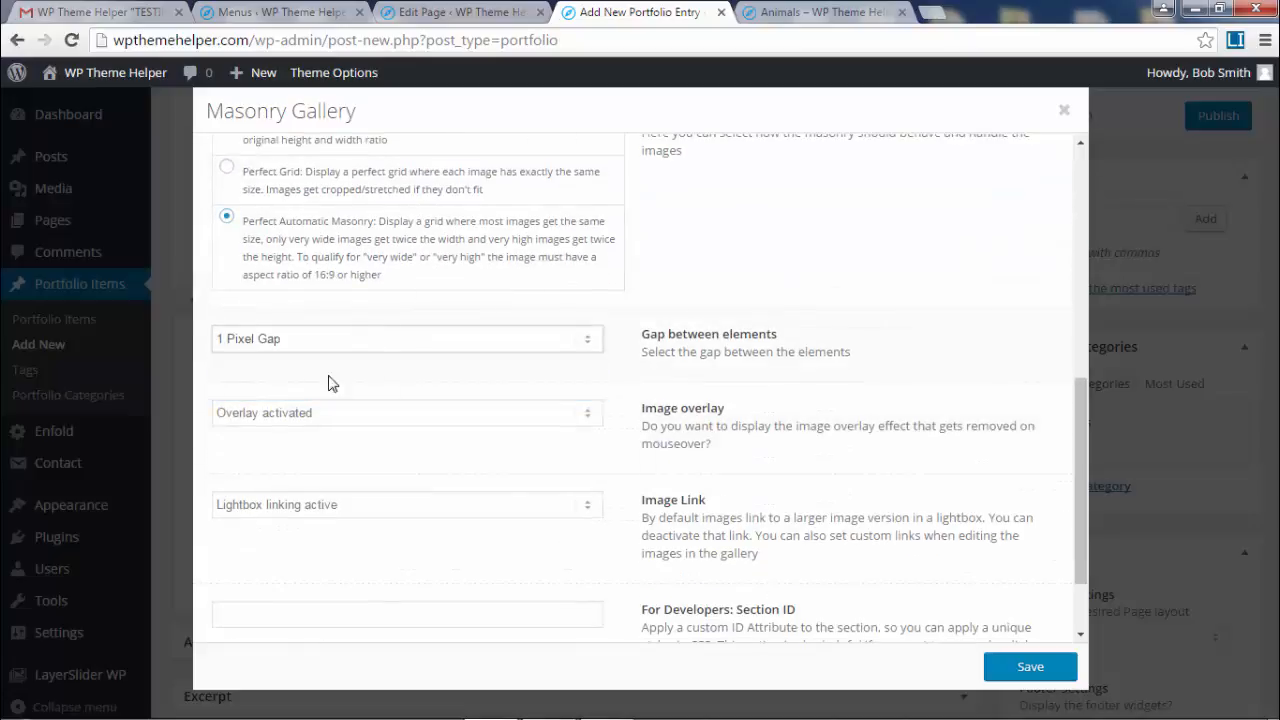
{"action": "left_click", "coordinate": [434, 413]}
{"action": "left_click", "coordinate": [403, 450]}
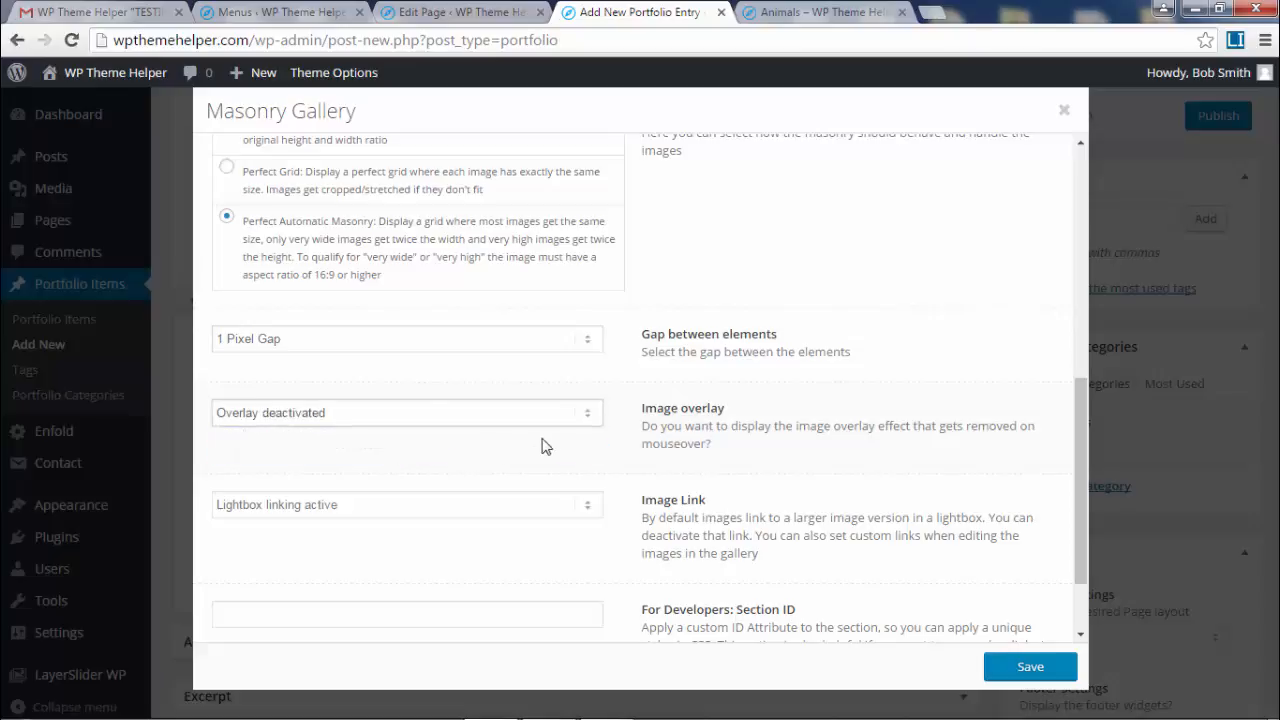
{"action": "scroll", "coordinate": [541, 446], "scroll_direction": "down", "scroll_amount": 2}
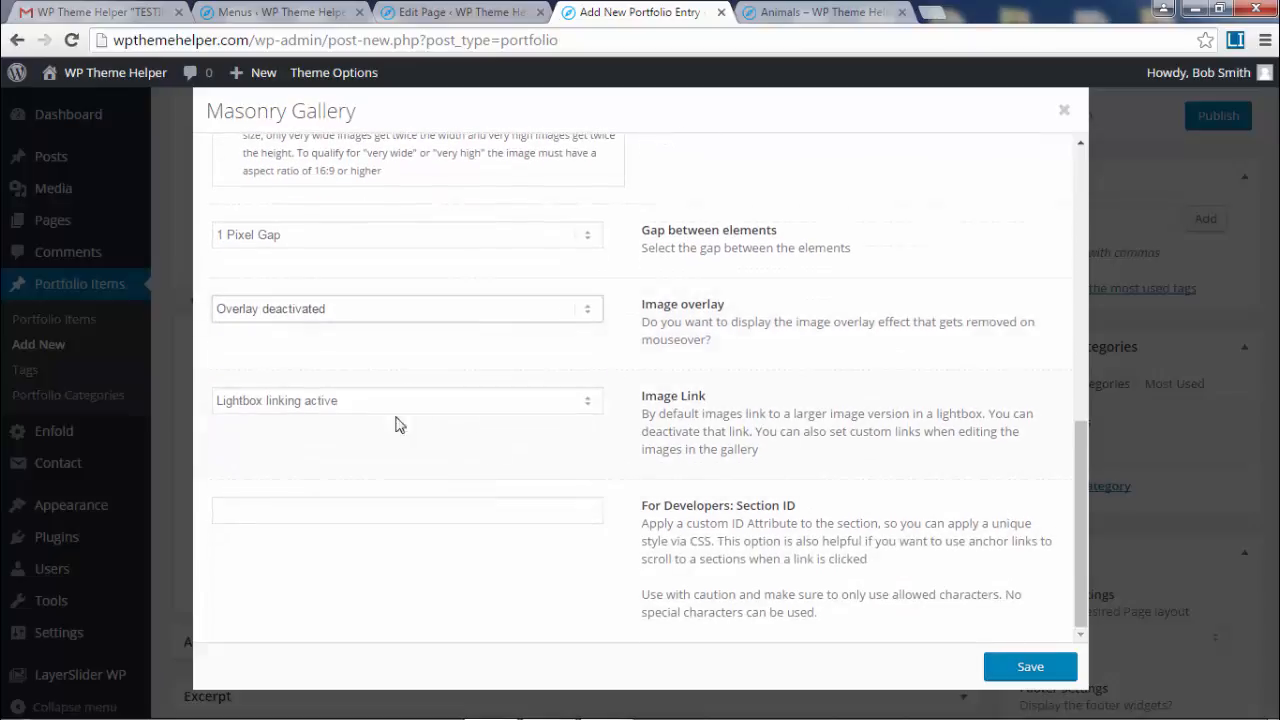
{"action": "left_click", "coordinate": [1031, 667]}
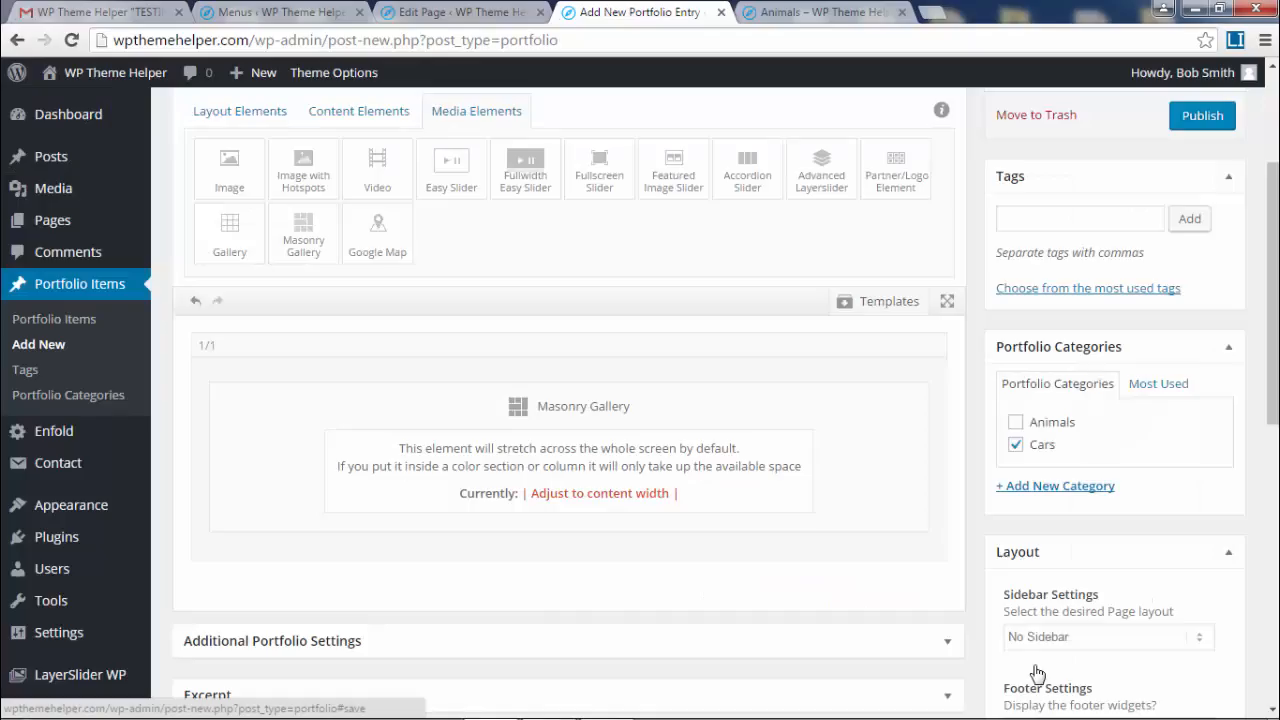
- Publish the Antique Cars entry and view its live masonry car gallery in a new tab
{"action": "left_click", "coordinate": [1195, 116]}
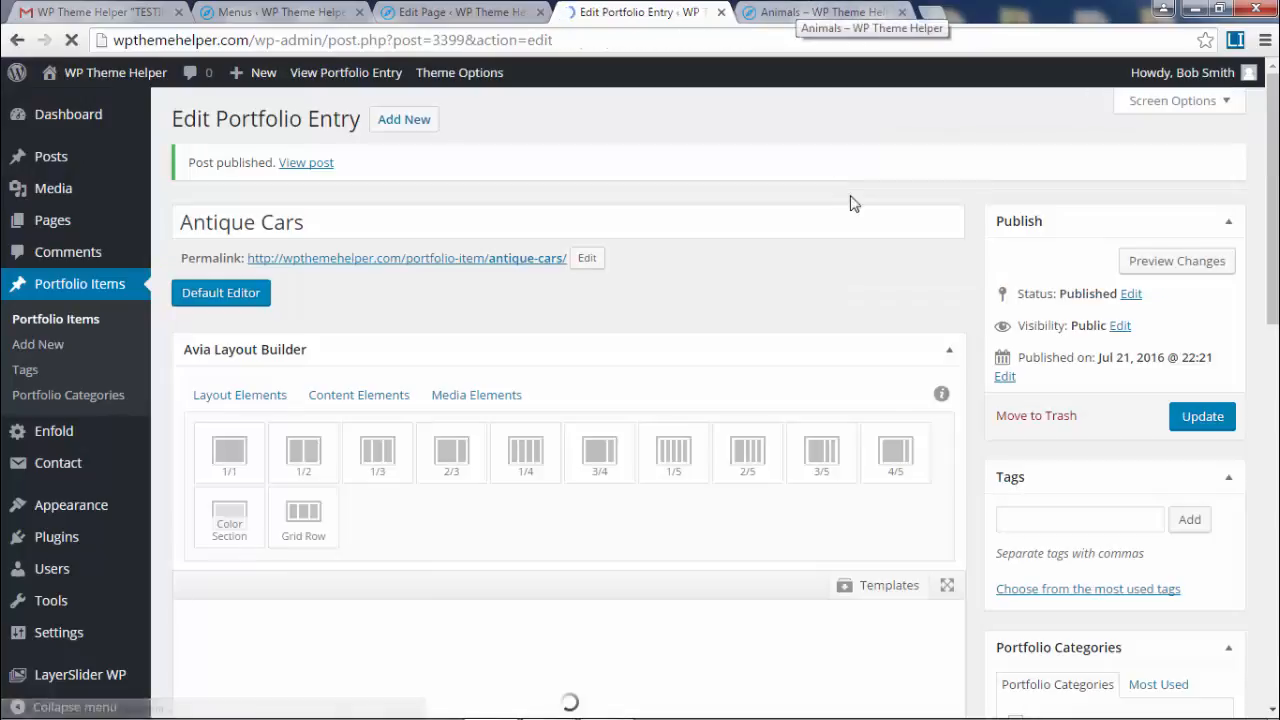
{"action": "left_click", "coordinate": [902, 12]}
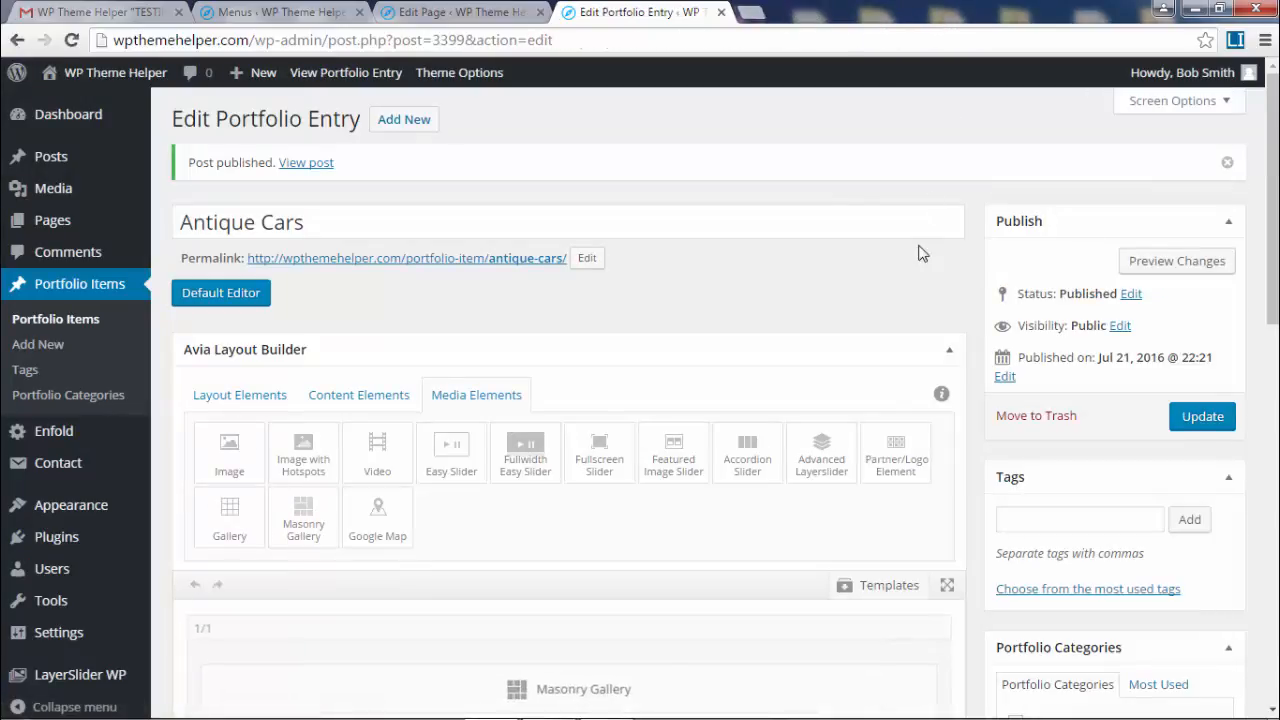
{"action": "right_click", "coordinate": [495, 262]}
{"action": "left_click", "coordinate": [600, 271]}
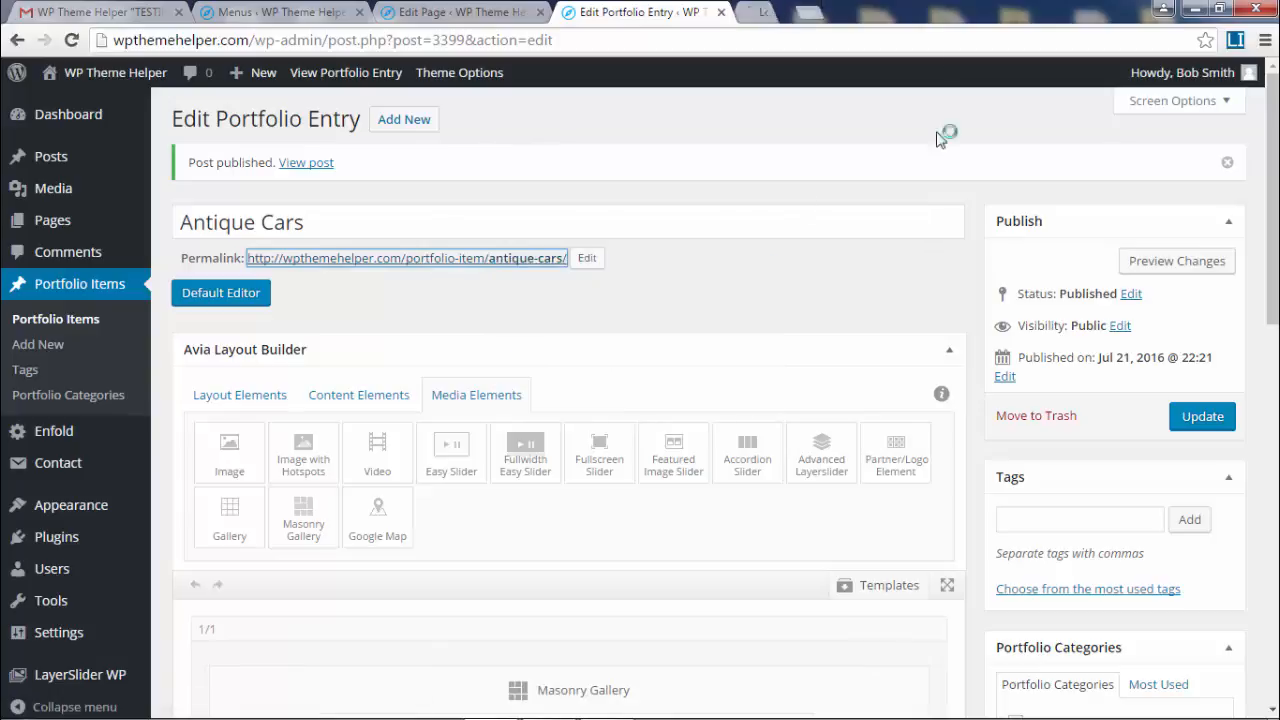
{"action": "left_click", "coordinate": [820, 12]}
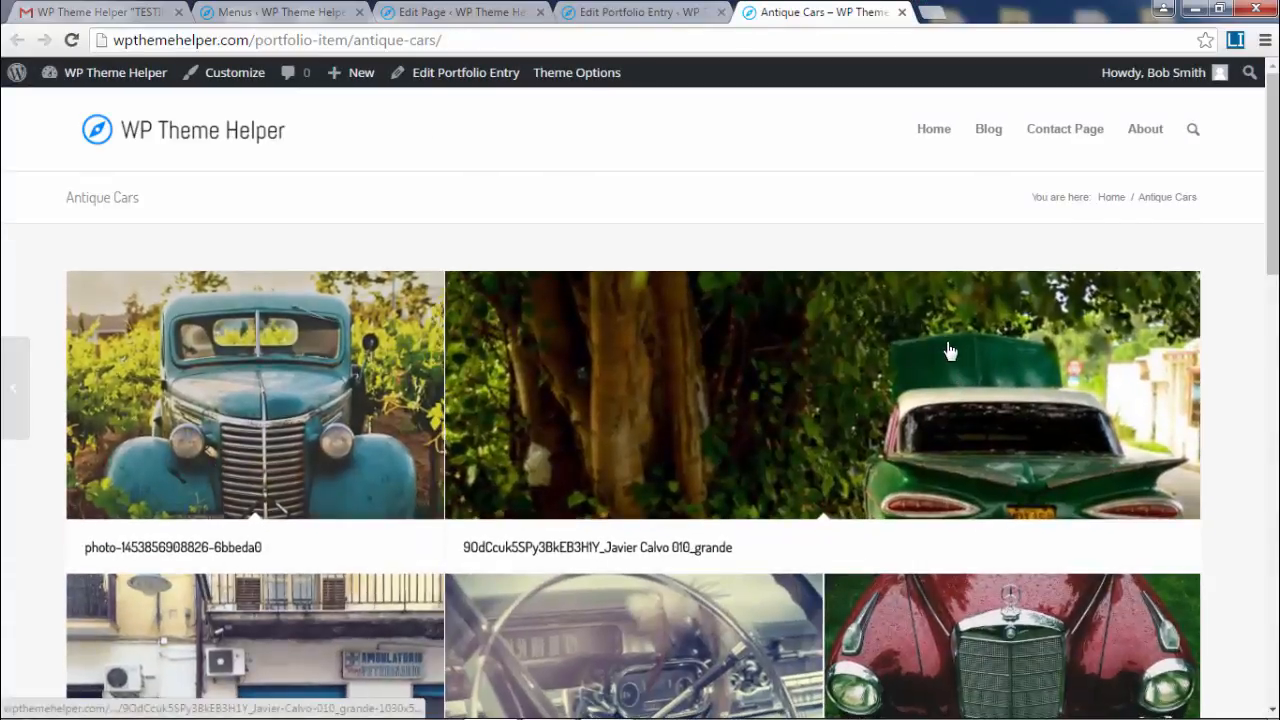
{"action": "scroll", "coordinate": [945, 345], "scroll_direction": "down", "scroll_amount": 3}
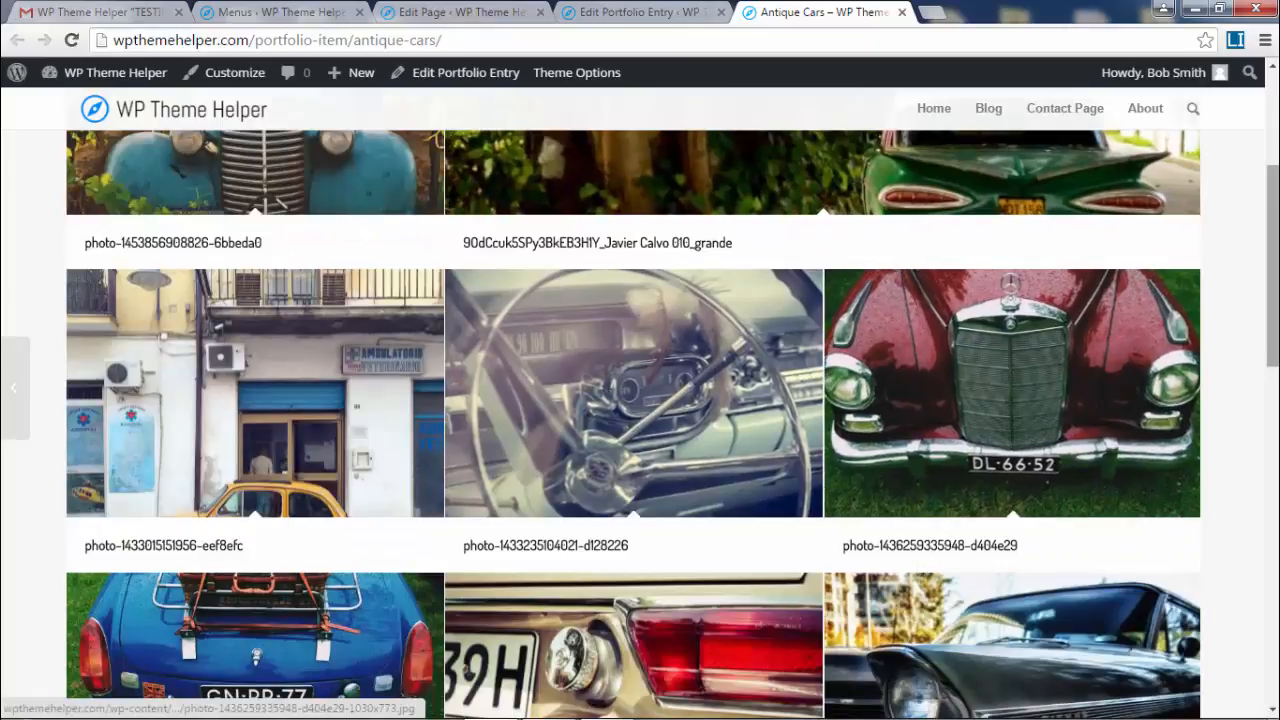
{"action": "left_click_drag", "start_coordinate": [1272, 300], "coordinate": [1272, 200]}
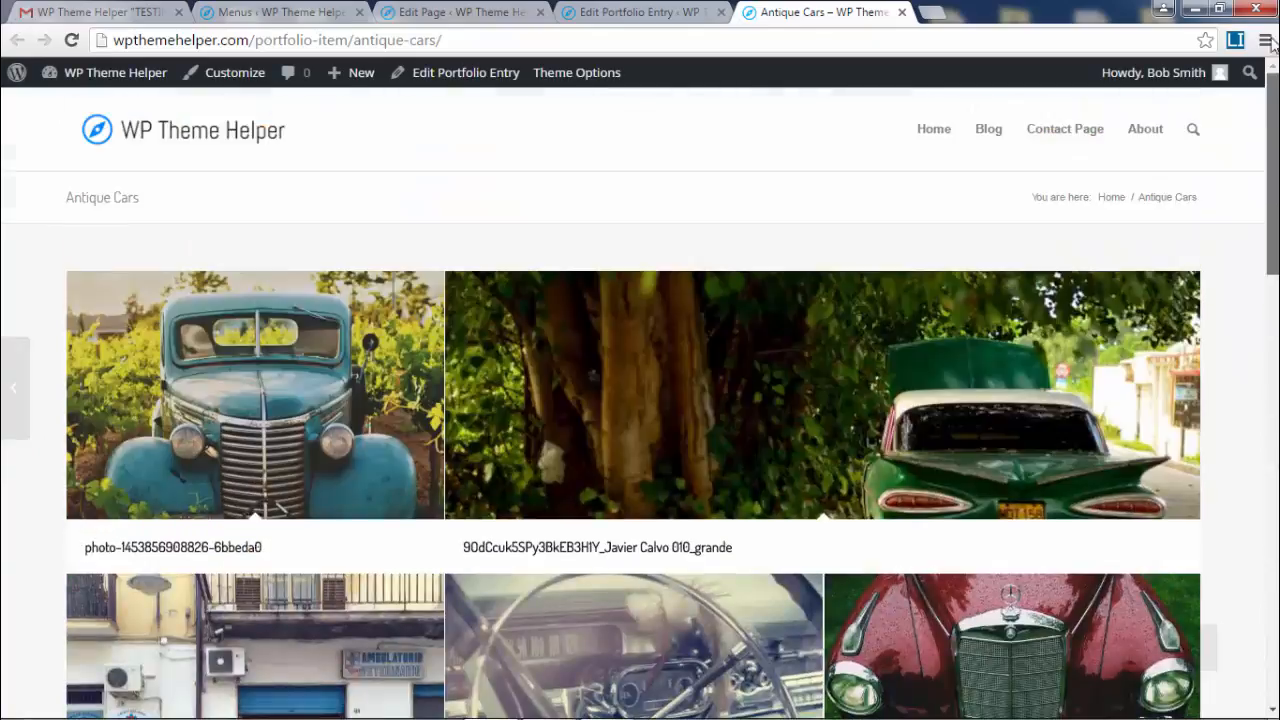
{"action": "left_click", "coordinate": [628, 11]}
{"action": "scroll", "coordinate": [640, 563], "scroll_direction": "down", "scroll_amount": 3}
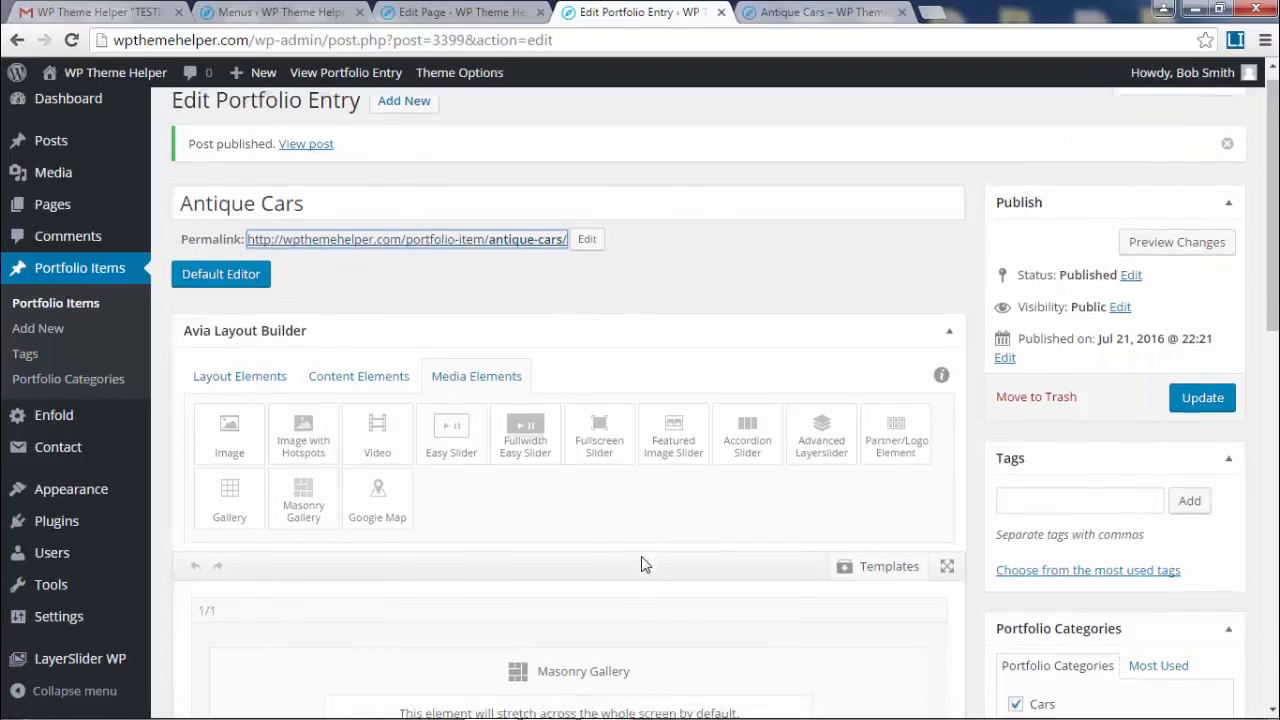
- Set the gallery's Element captions to Display Neither, save, and switch to the live page
{"action": "left_click", "coordinate": [638, 481]}
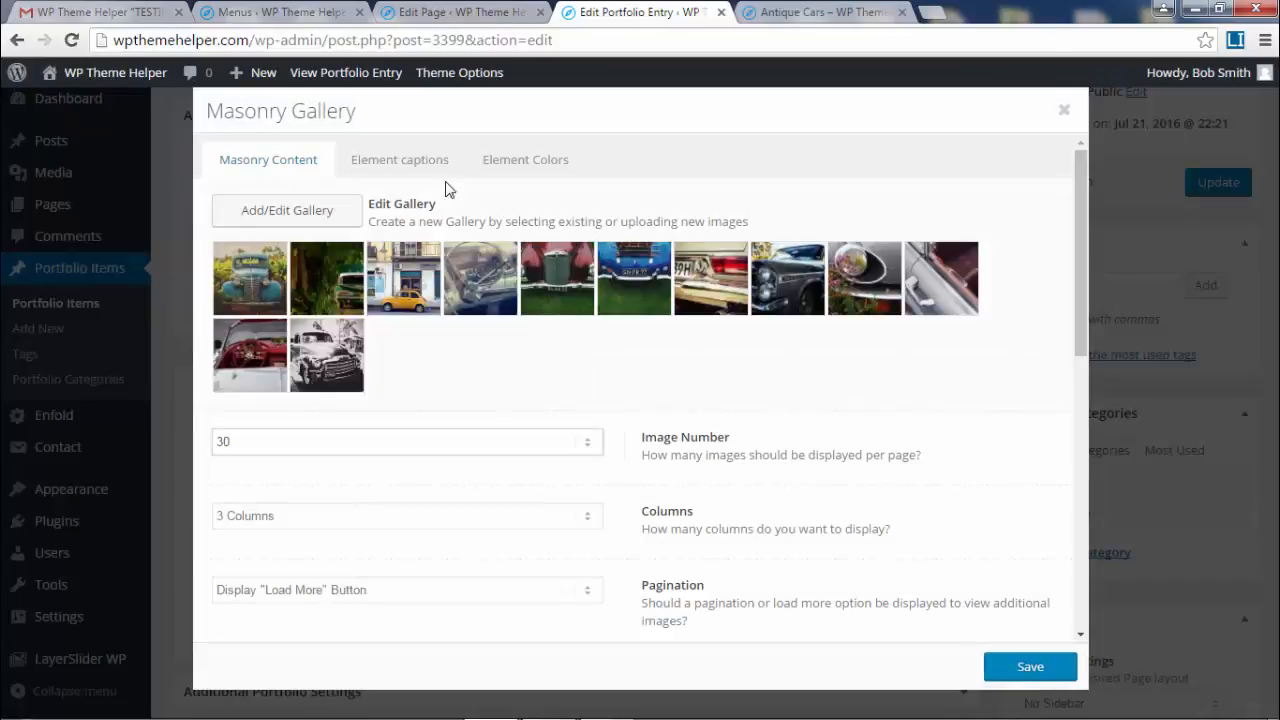
{"action": "left_click", "coordinate": [425, 164]}
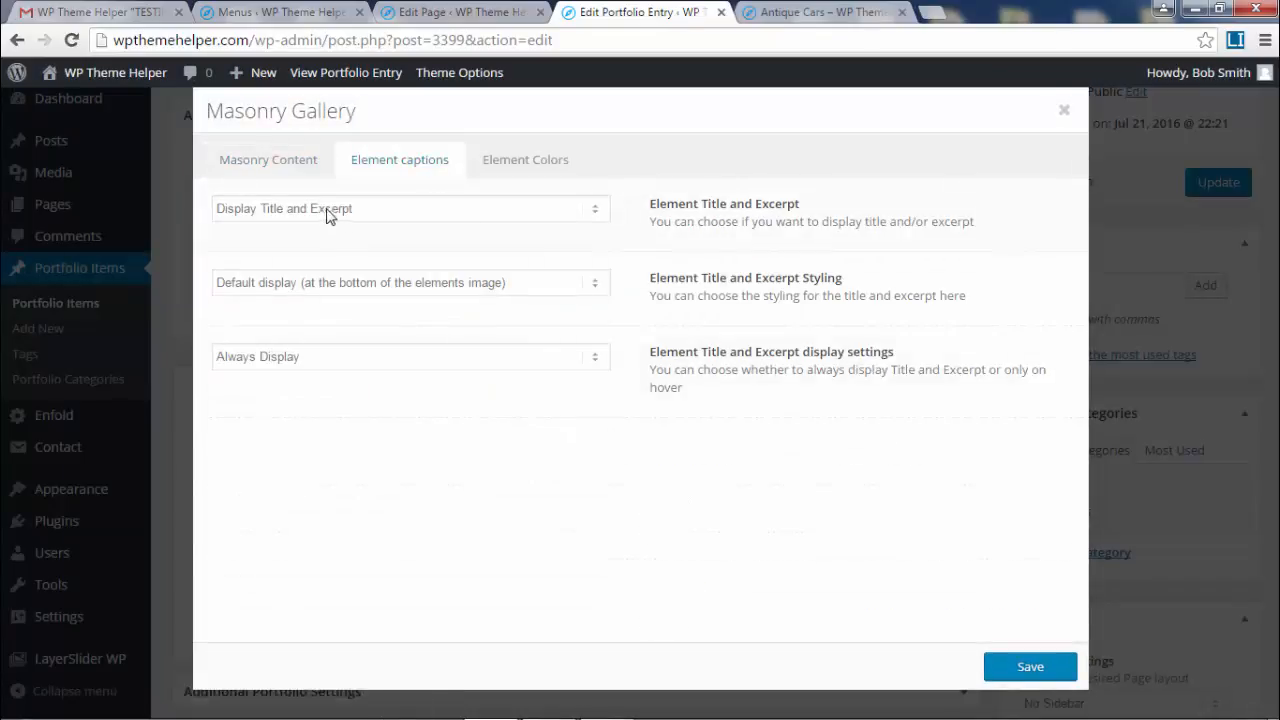
{"action": "left_click", "coordinate": [431, 210]}
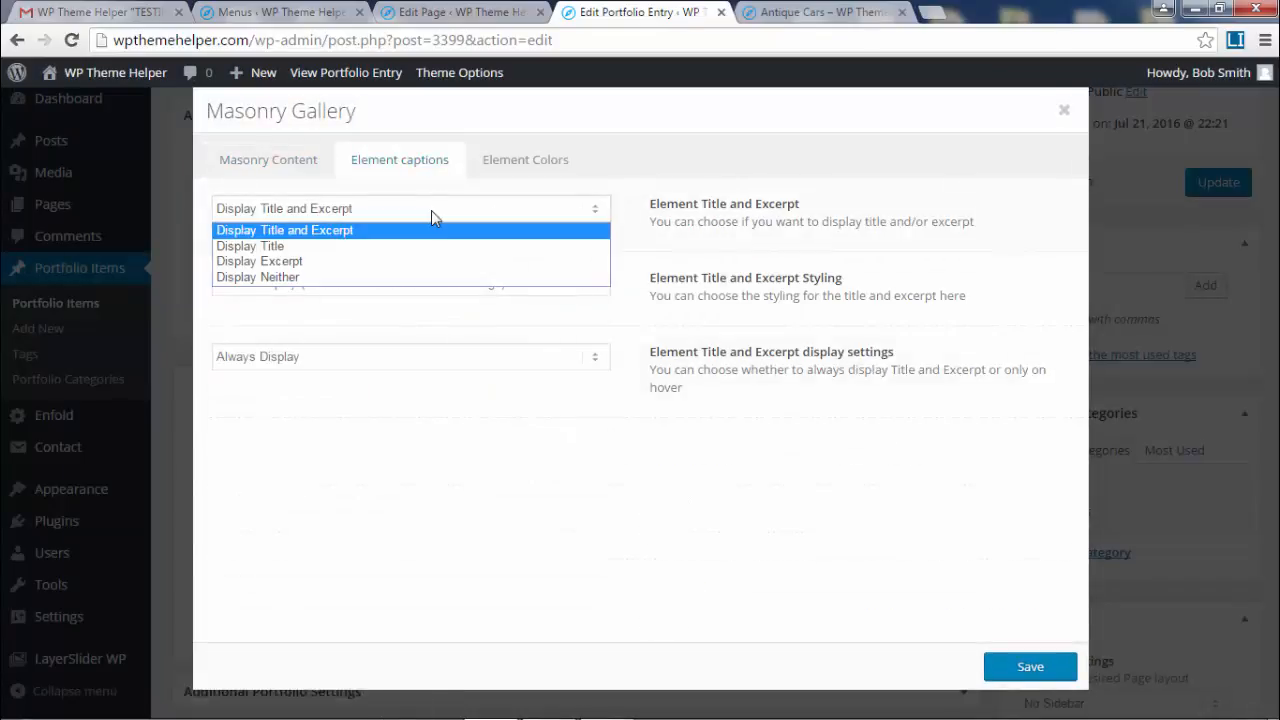
{"action": "left_click", "coordinate": [420, 277]}
{"action": "left_click", "coordinate": [1018, 672]}
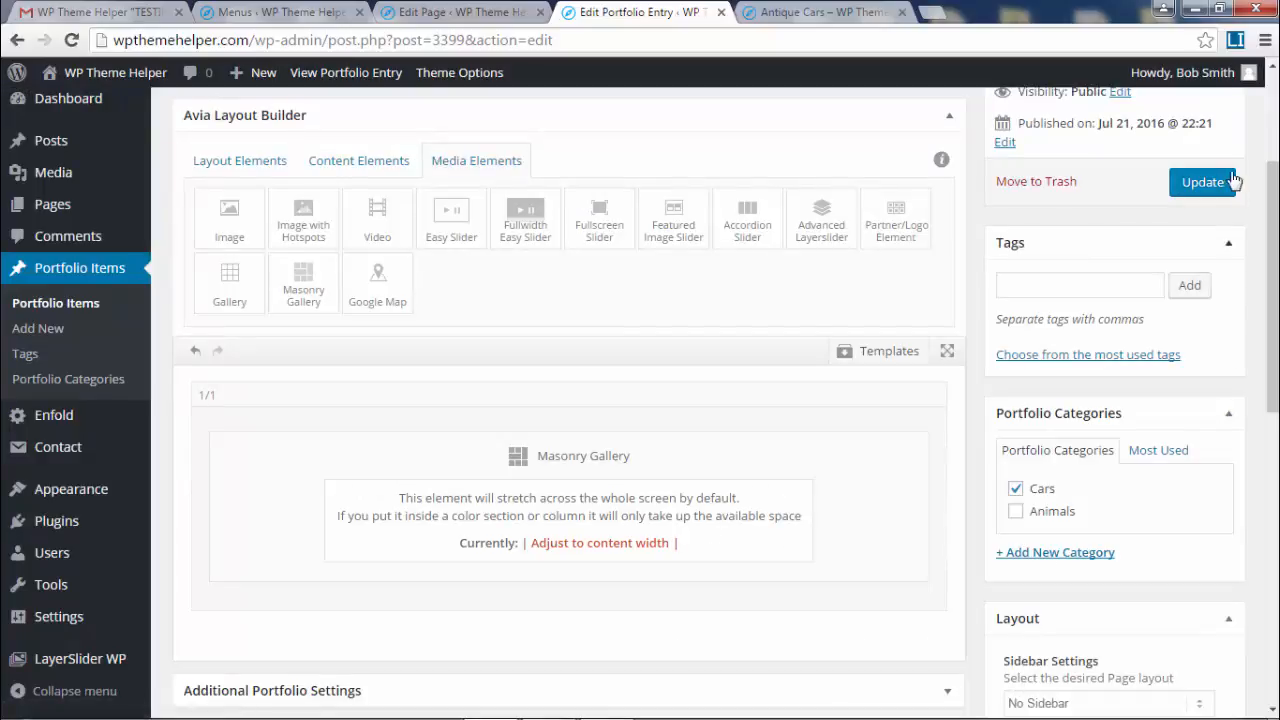
{"action": "left_click", "coordinate": [786, 10]}
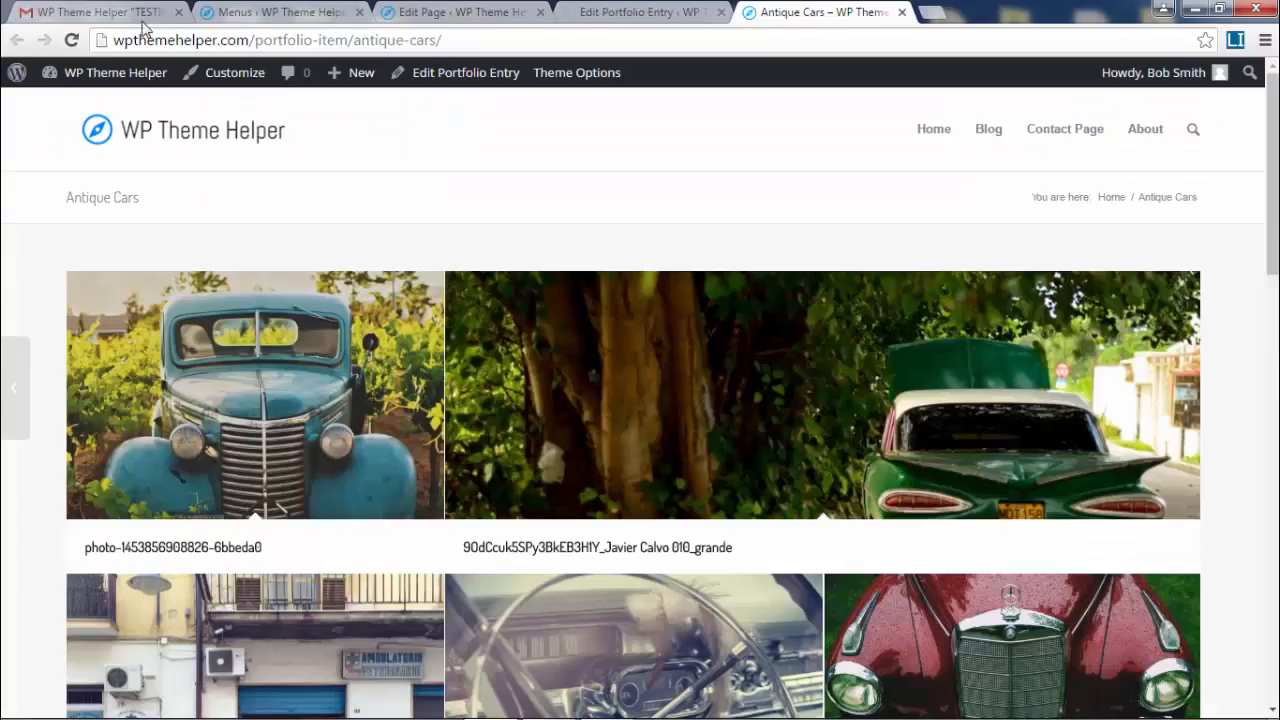
- Reload the live Antique Cars page to review the gallery captions
{"action": "left_click", "coordinate": [72, 41]}
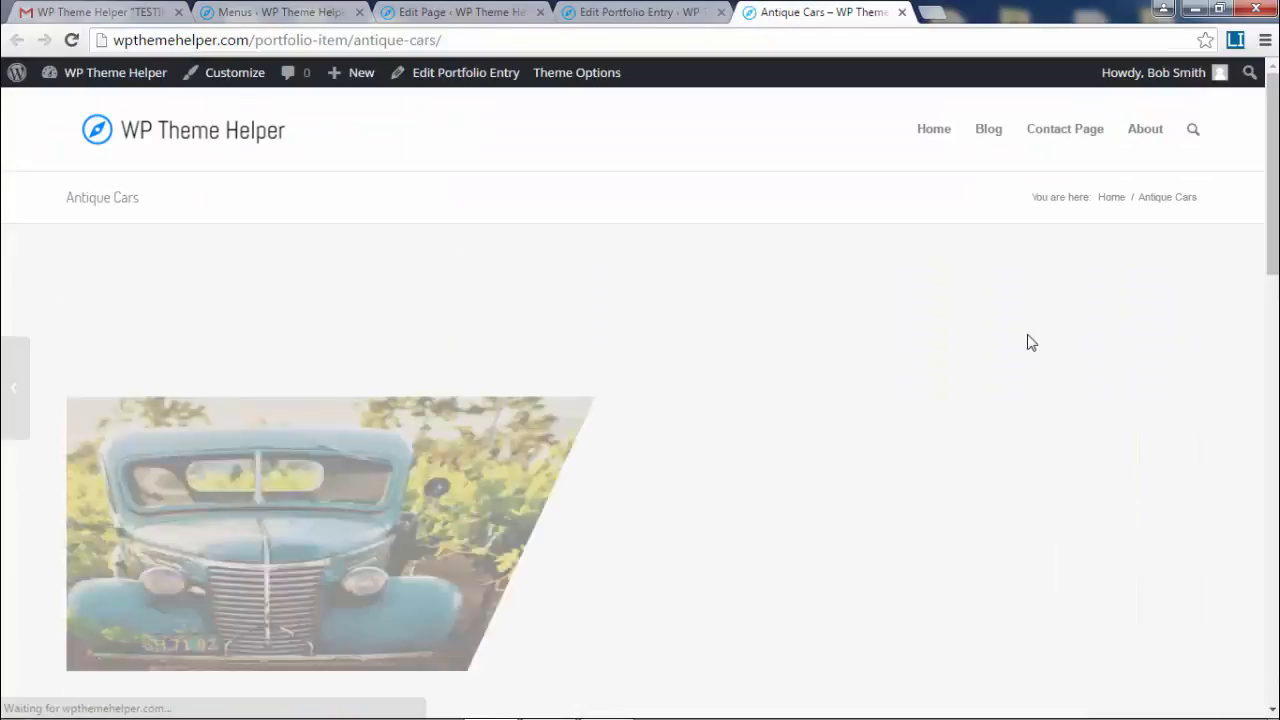
{"action": "scroll", "coordinate": [1020, 338], "scroll_direction": "down", "scroll_amount": 10}
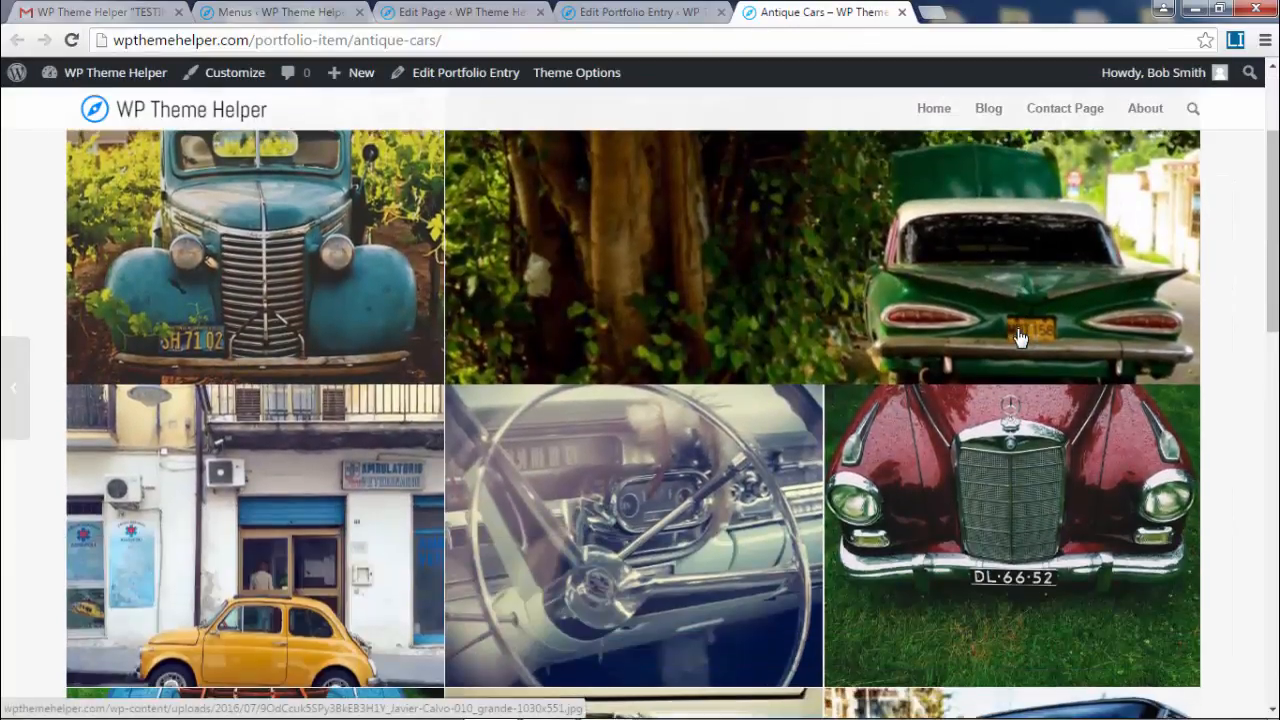
{"action": "scroll", "coordinate": [1020, 338], "scroll_direction": "down", "scroll_amount": 2}
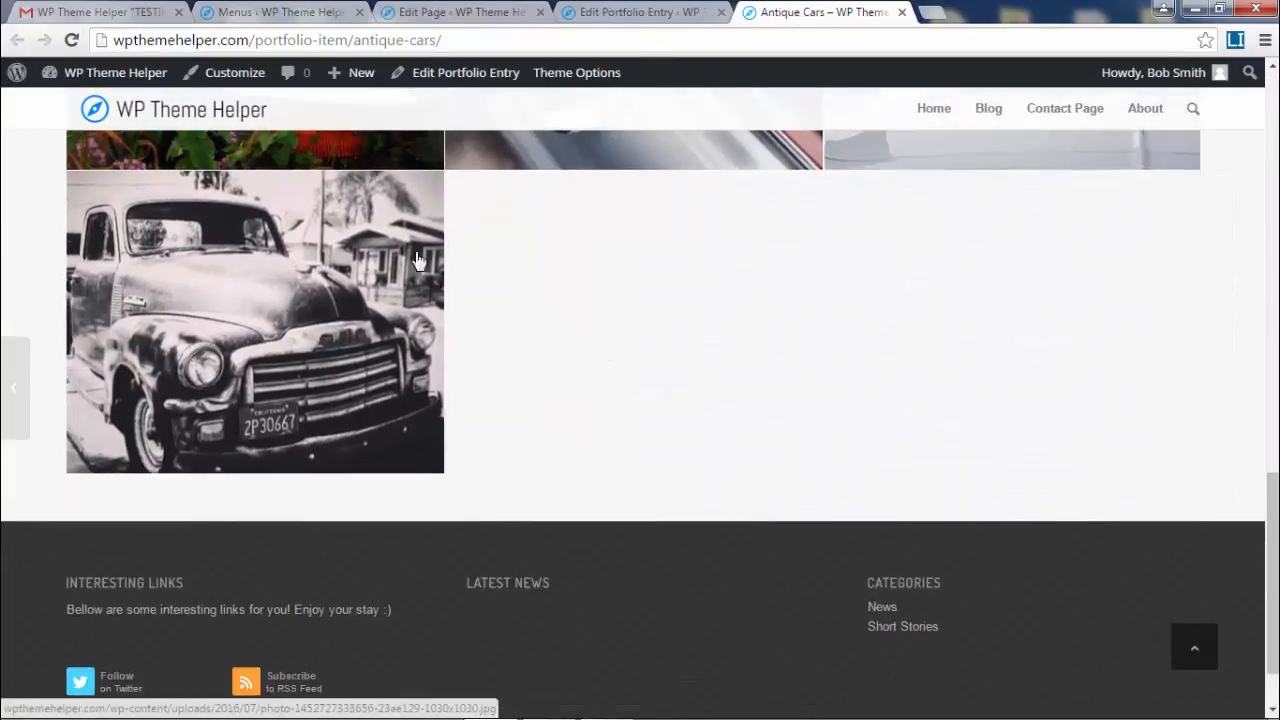
{"action": "left_click", "coordinate": [632, 11]}
- Reopen the Masonry Gallery settings, apply Perfect Automatic Masonry, and save
{"action": "scroll", "coordinate": [595, 578], "scroll_direction": "down", "scroll_amount": 1}
{"action": "scroll", "coordinate": [591, 520], "scroll_direction": "down", "scroll_amount": 2}
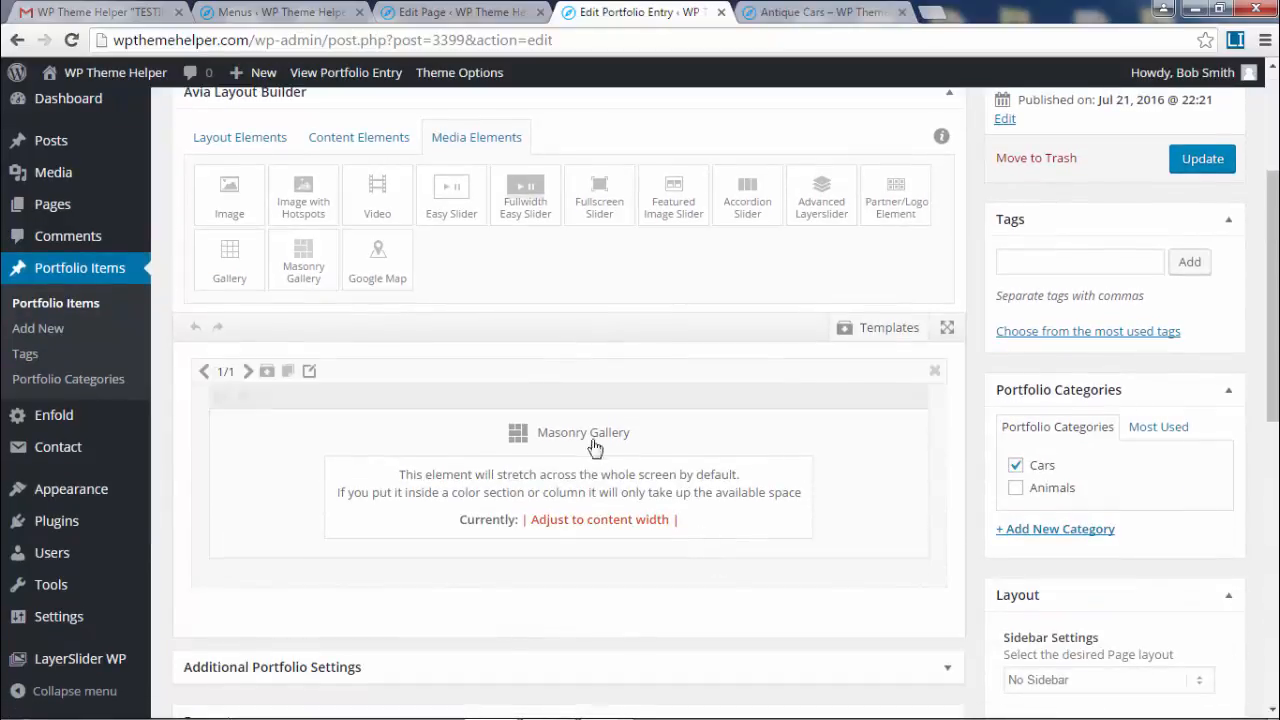
{"action": "left_click", "coordinate": [591, 449]}
{"action": "scroll", "coordinate": [750, 430], "scroll_direction": "down", "scroll_amount": 3}
{"action": "scroll", "coordinate": [755, 444], "scroll_direction": "down", "scroll_amount": 3}
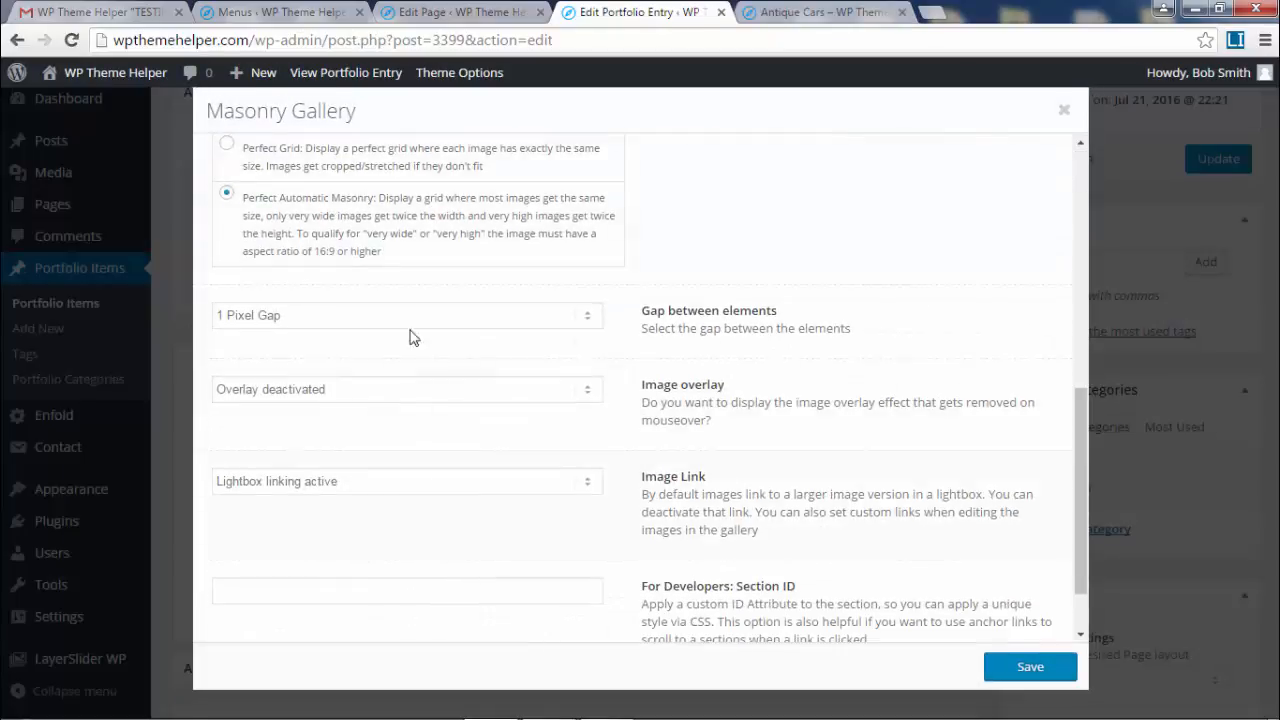
{"action": "scroll", "coordinate": [517, 380], "scroll_direction": "up", "scroll_amount": 2}
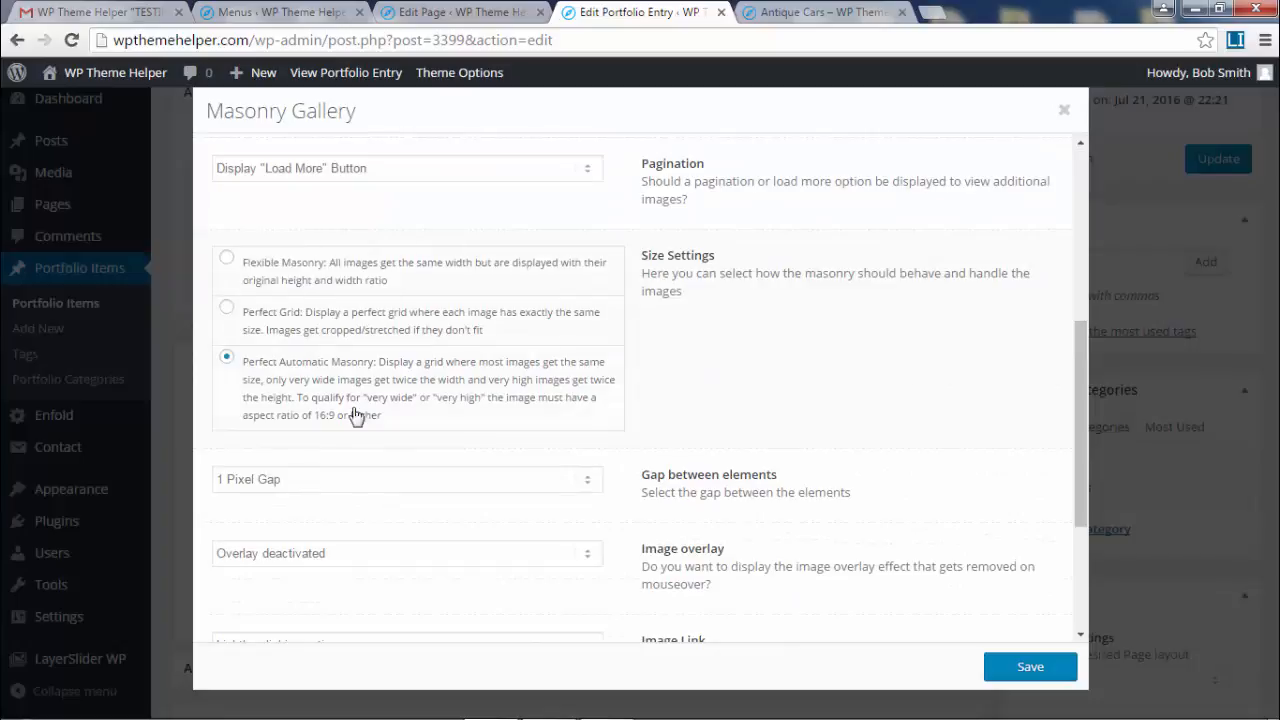
{"action": "left_click", "coordinate": [1064, 110]}
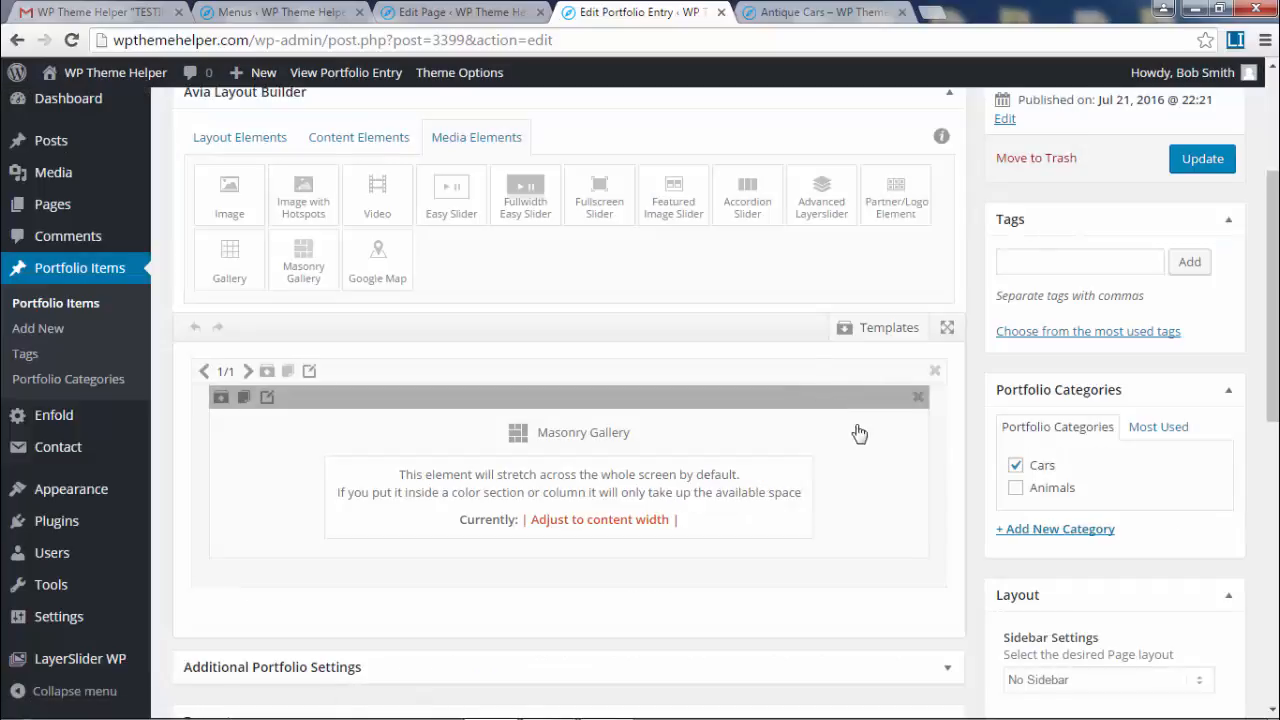
- Check the caption-free gallery on the live Antique Cars page, then return to the editor
{"action": "left_click", "coordinate": [790, 12]}
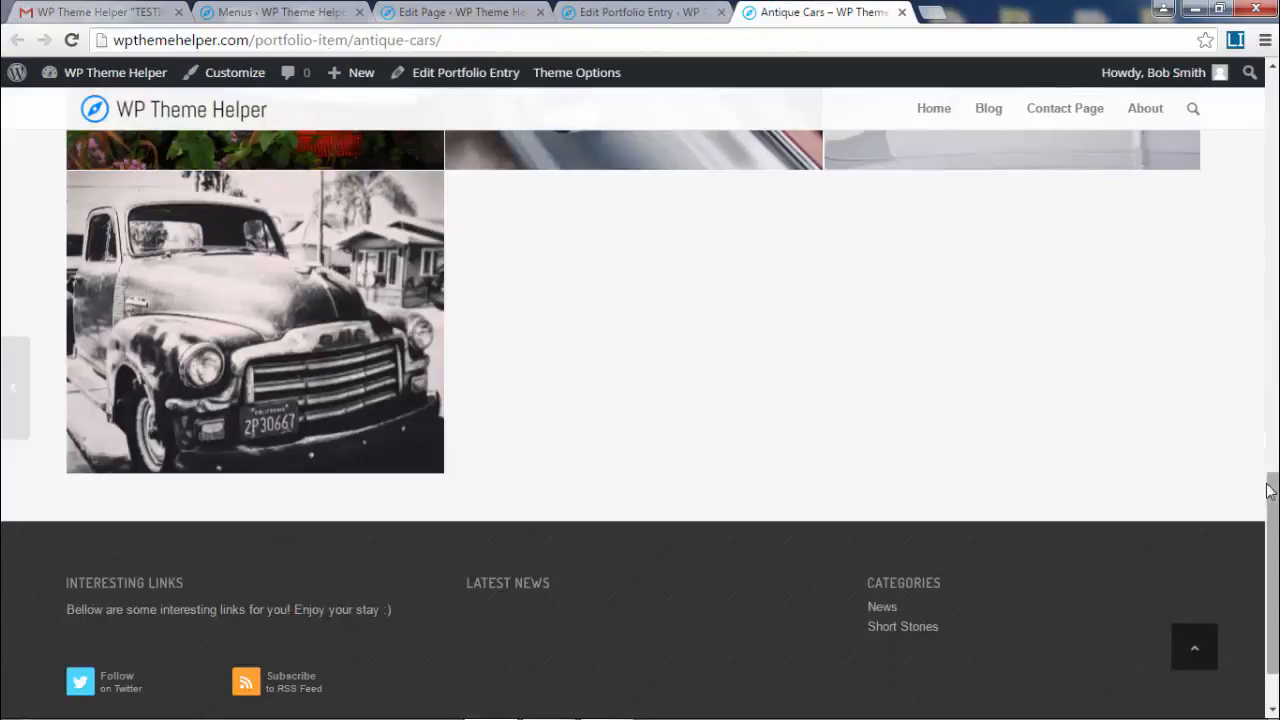
{"action": "left_click_drag", "start_coordinate": [1275, 530], "coordinate": [766, 298]}
{"action": "scroll", "coordinate": [960, 495], "scroll_direction": "up", "scroll_amount": 2}
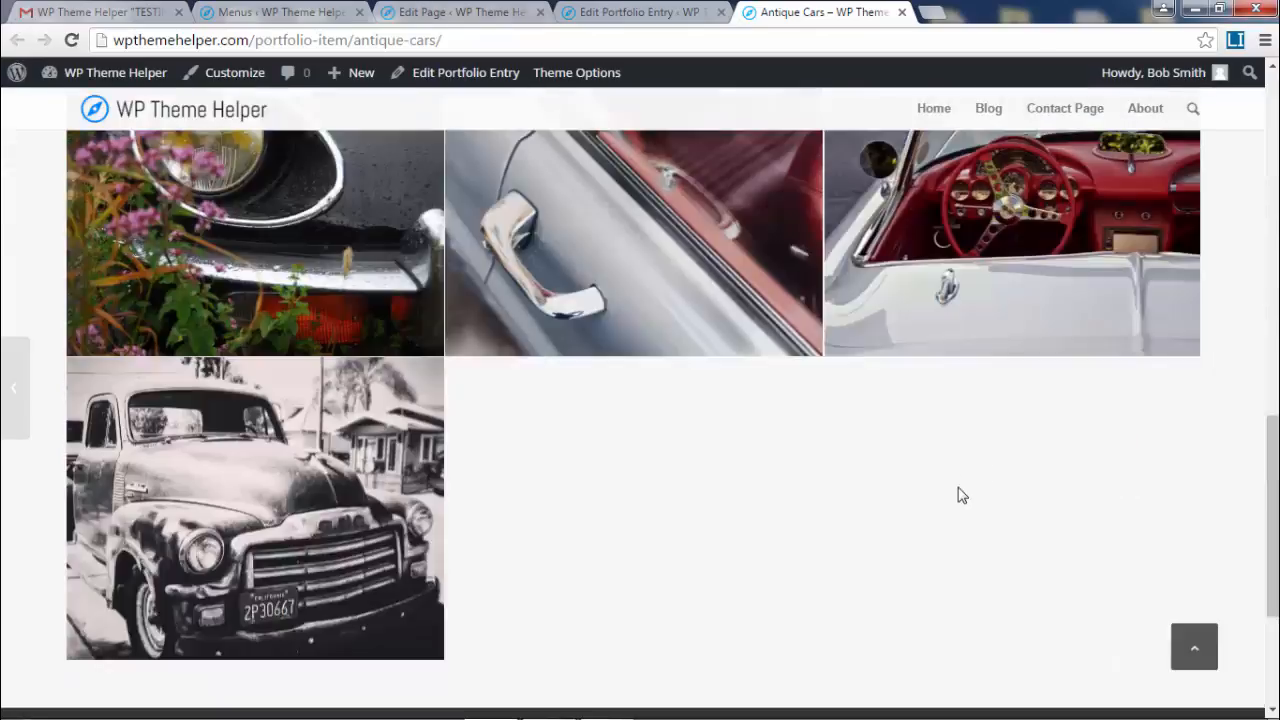
{"action": "scroll", "coordinate": [960, 495], "scroll_direction": "up", "scroll_amount": 15}
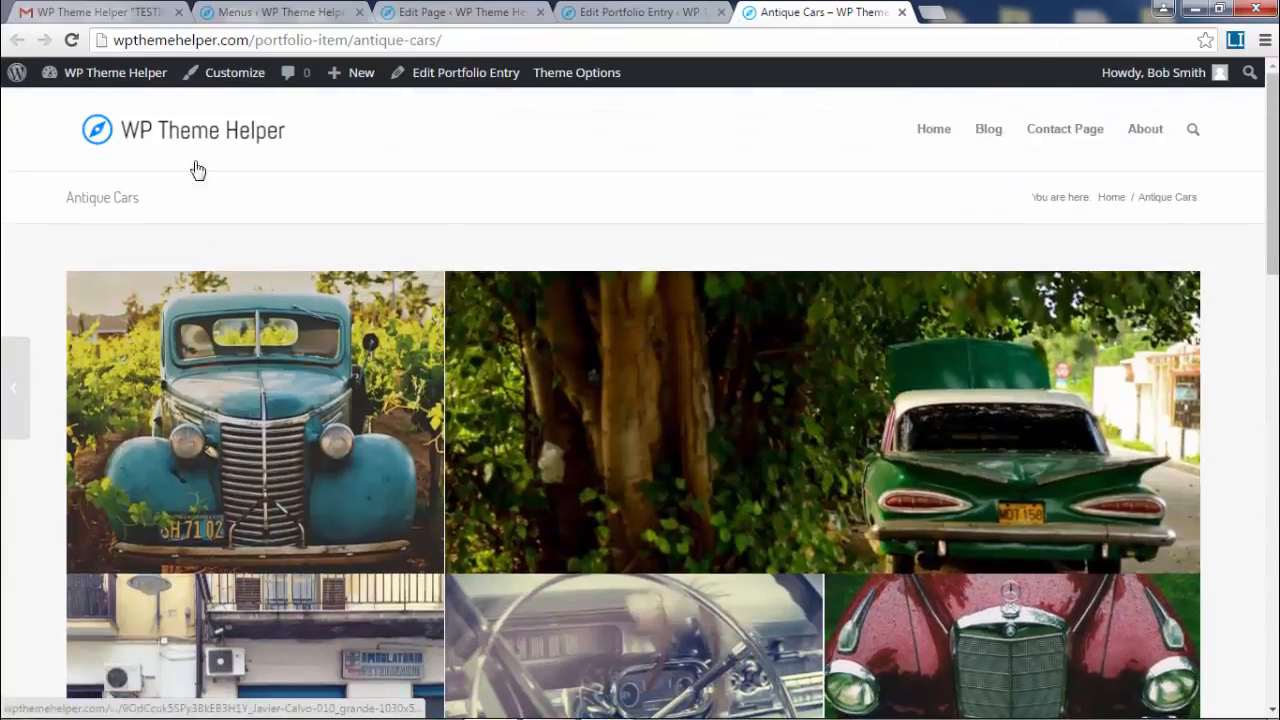
{"action": "left_click_drag", "start_coordinate": [200, 206], "coordinate": [51, 194]}
{"action": "left_click", "coordinate": [397, 222]}
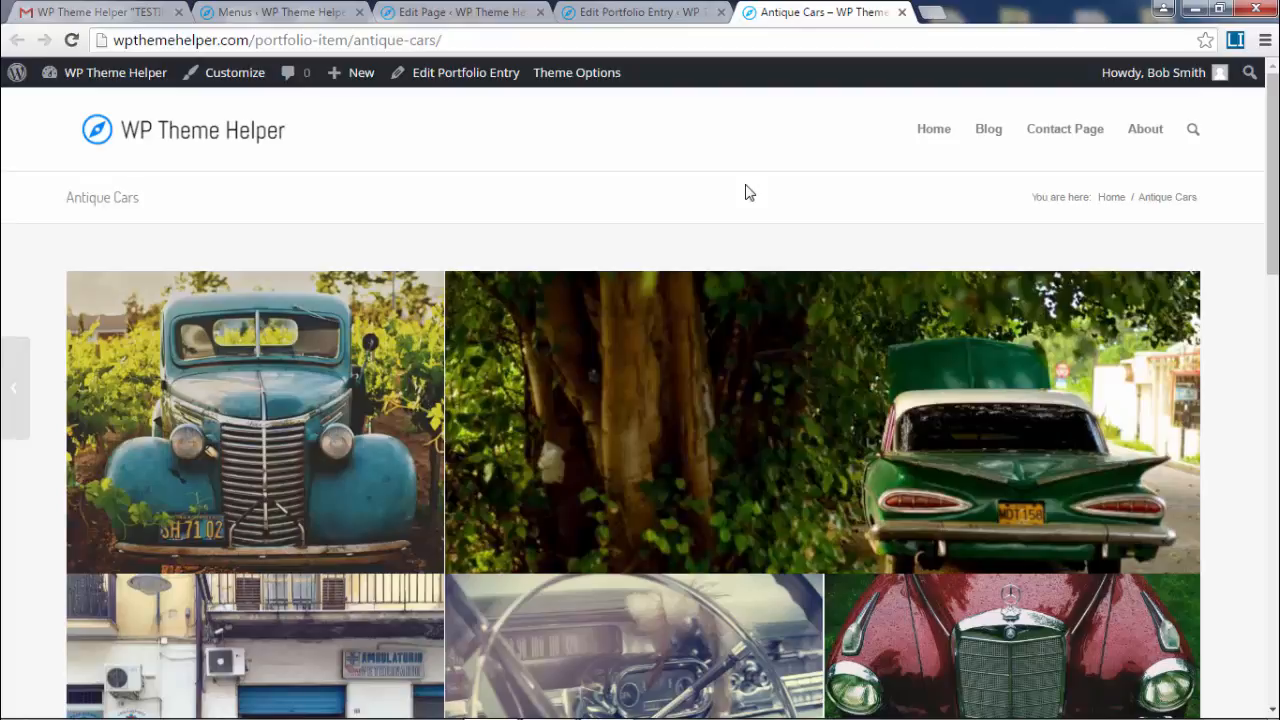
{"action": "left_click", "coordinate": [630, 10]}
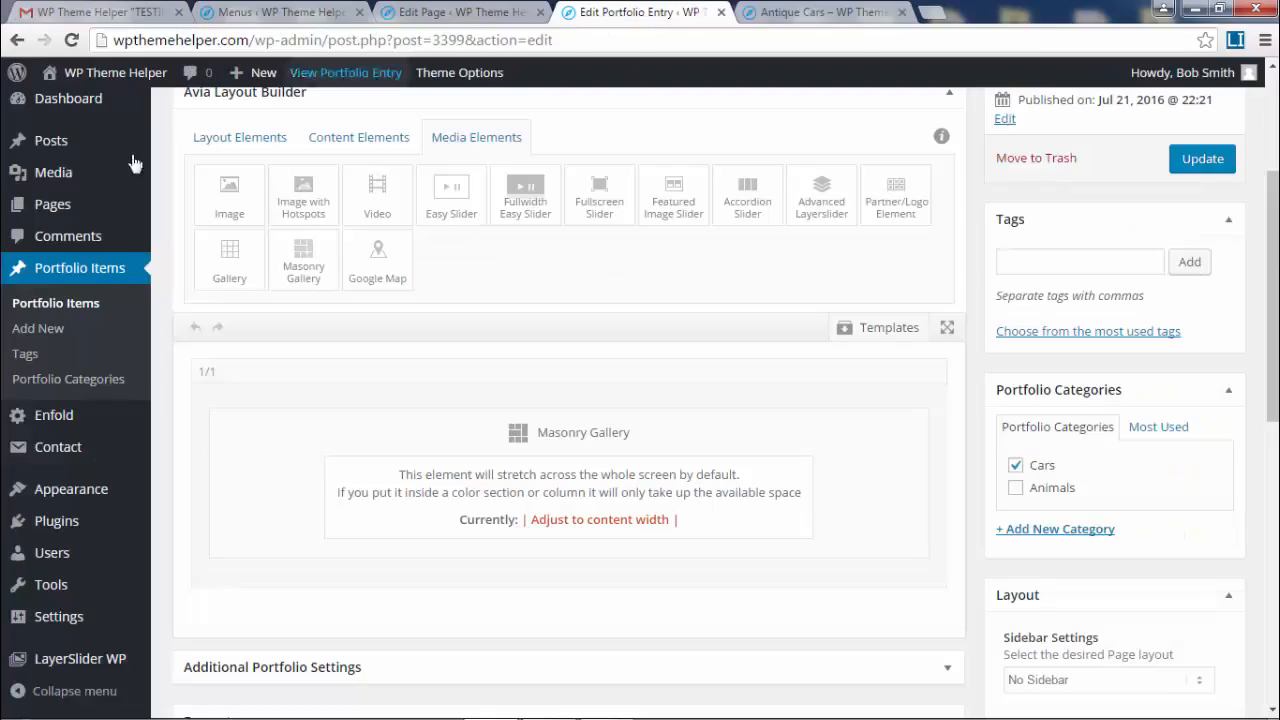
{"action": "scroll", "coordinate": [50, 315], "scroll_direction": "up", "scroll_amount": 2}
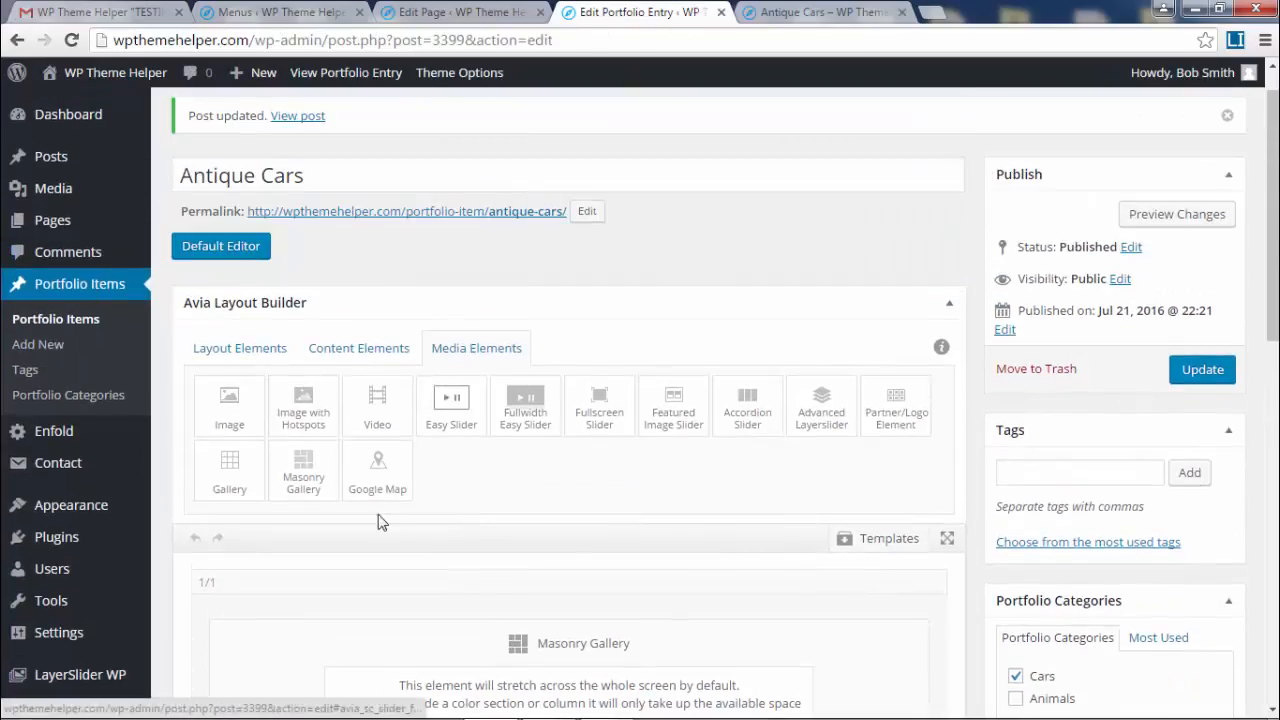
- Close the live page, old editor and menus editor tabs
{"action": "left_click", "coordinate": [902, 12]}
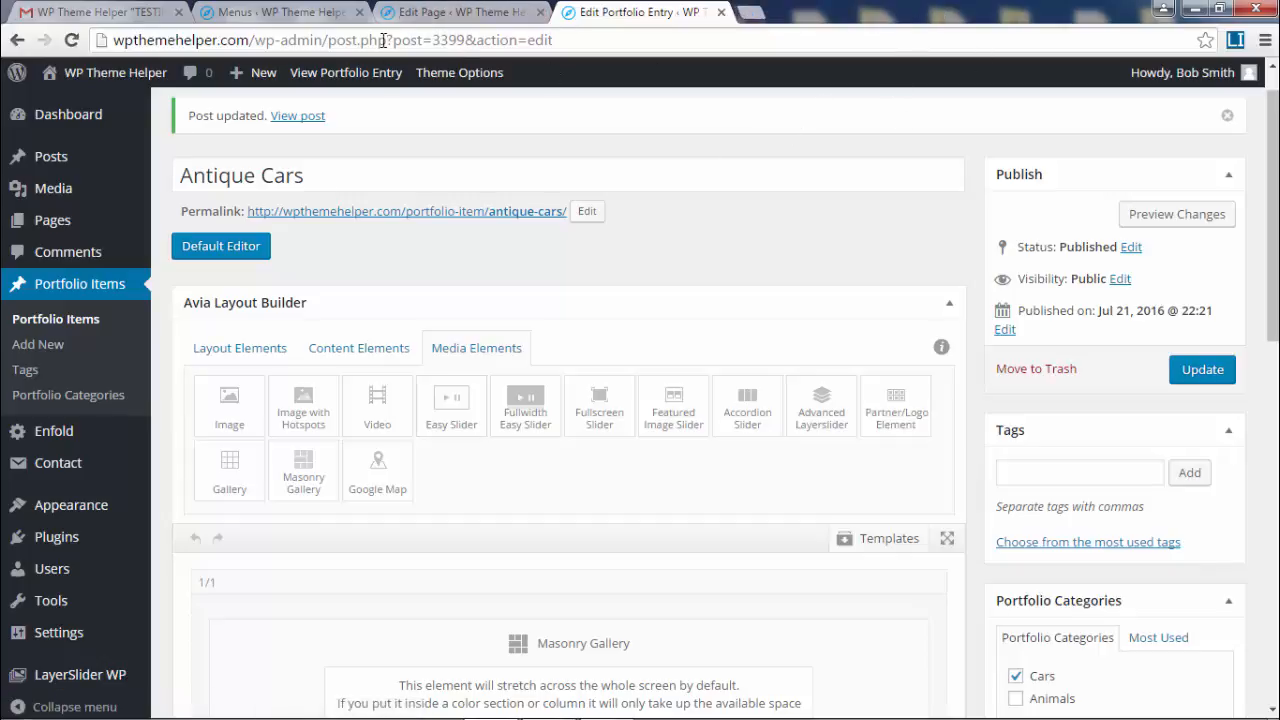
{"action": "left_click", "coordinate": [540, 12]}
{"action": "left_click", "coordinate": [336, 14]}
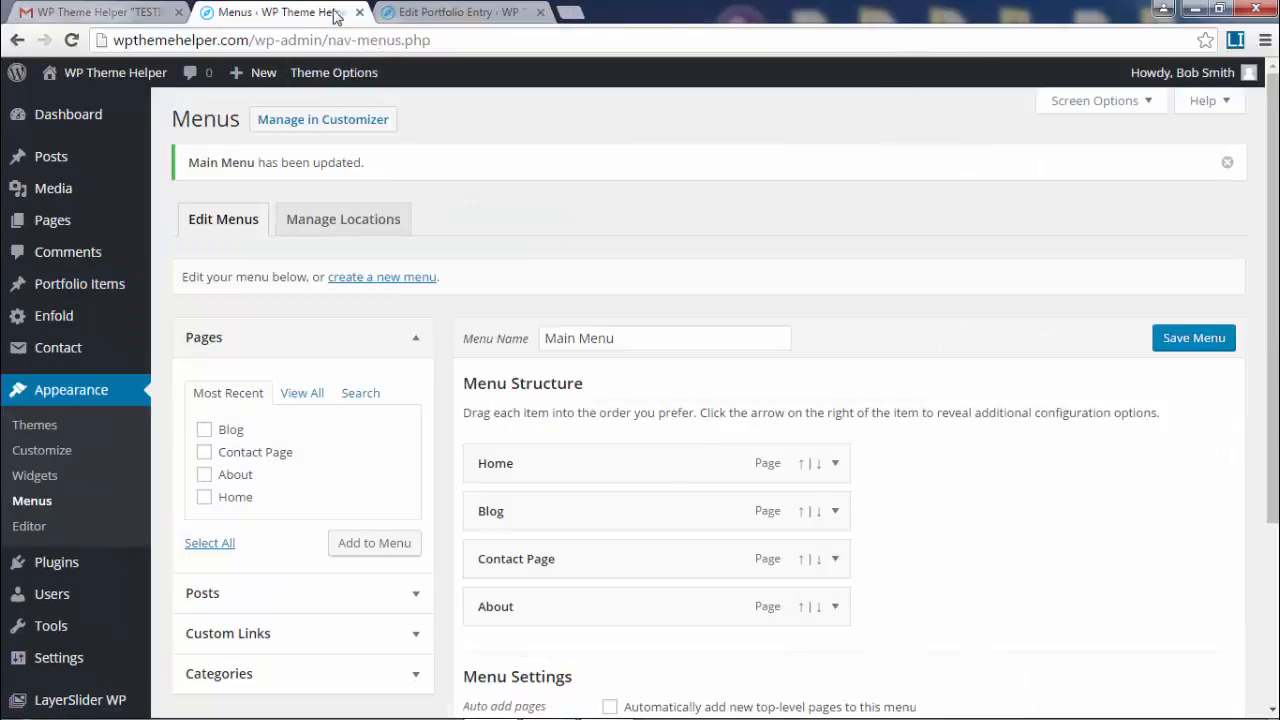
{"action": "left_click", "coordinate": [360, 12]}
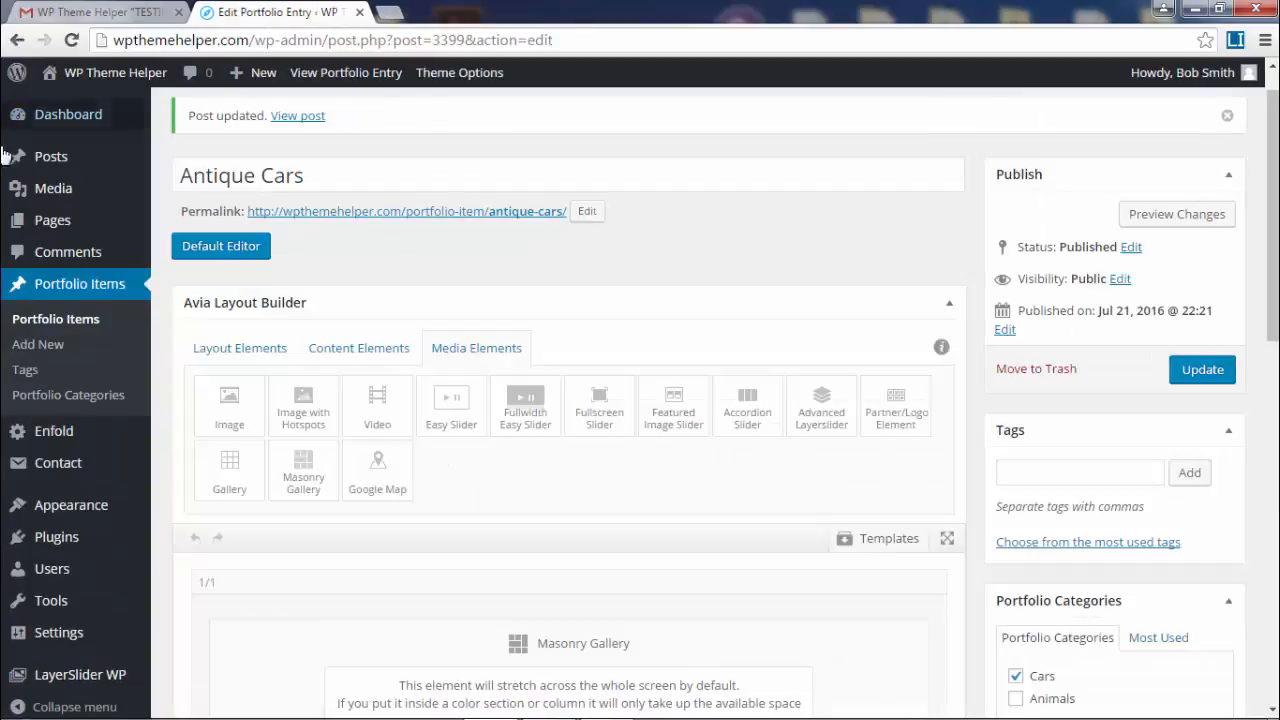
- Create a page titled Portfolio with the Advanced Layout Editor and No Sidebar, and publish it
{"action": "left_click", "coordinate": [70, 217]}
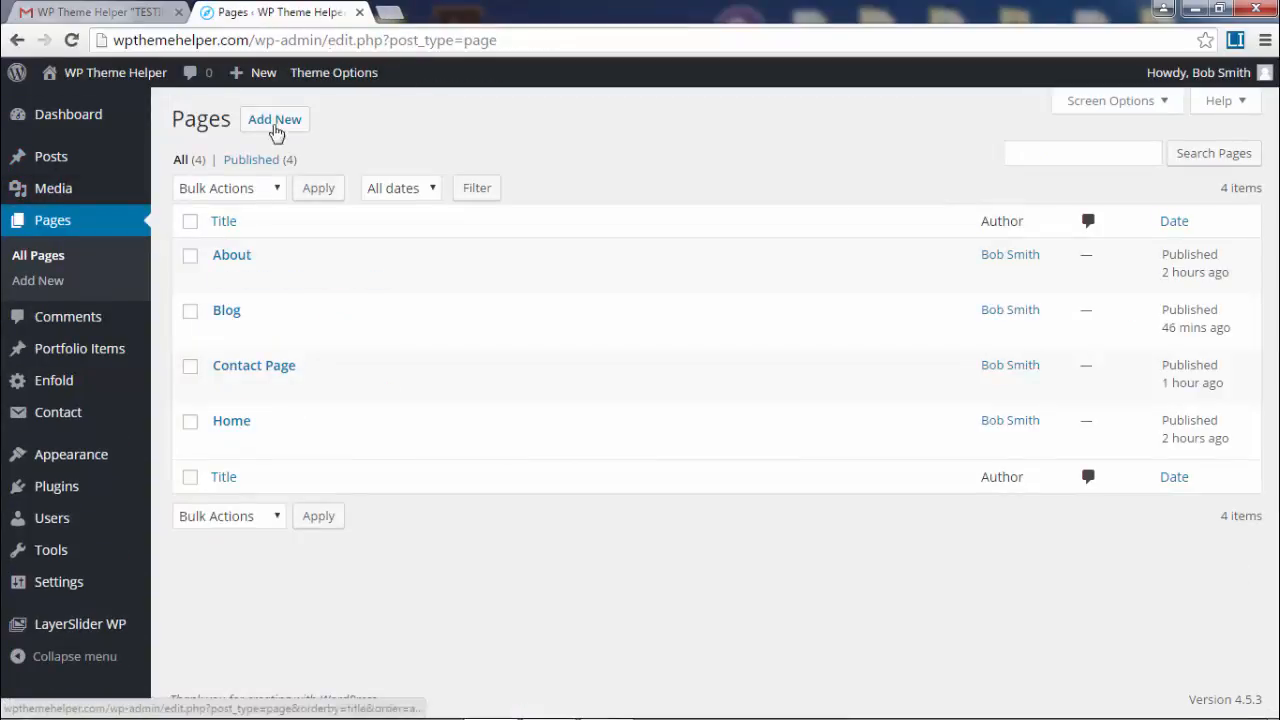
{"action": "left_click", "coordinate": [278, 121]}
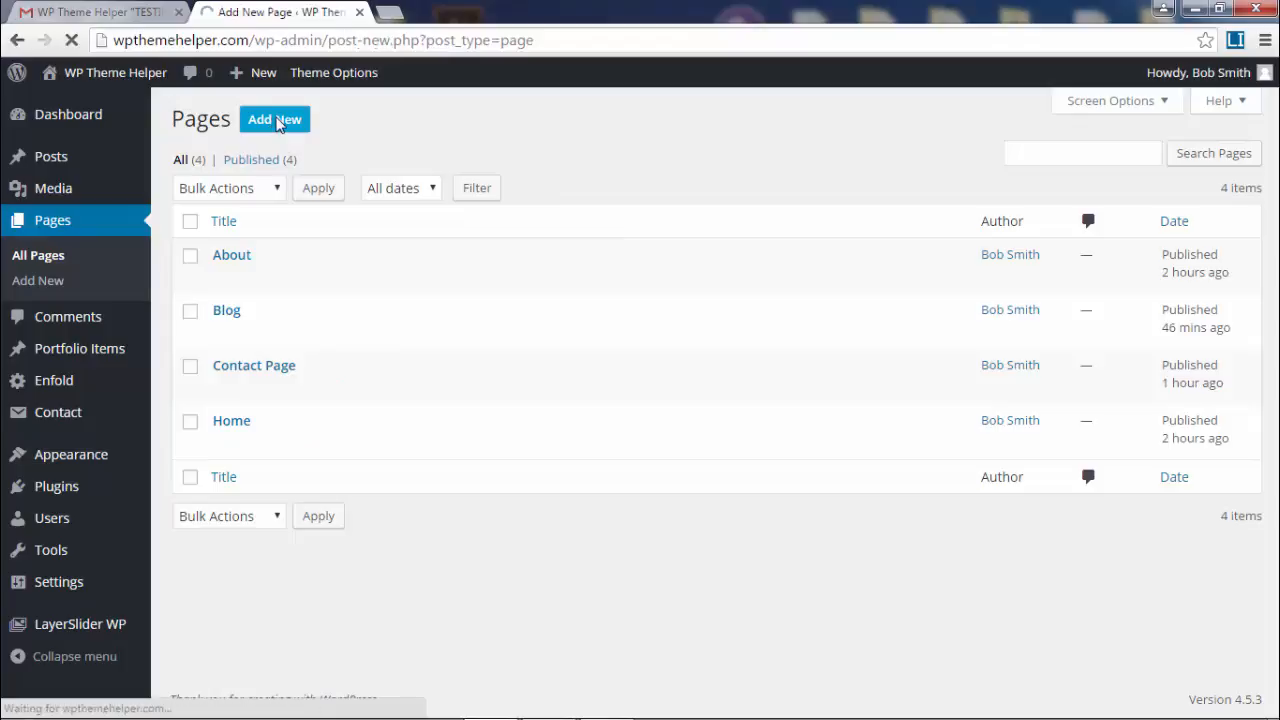
{"action": "type", "text": "Portfolio"}
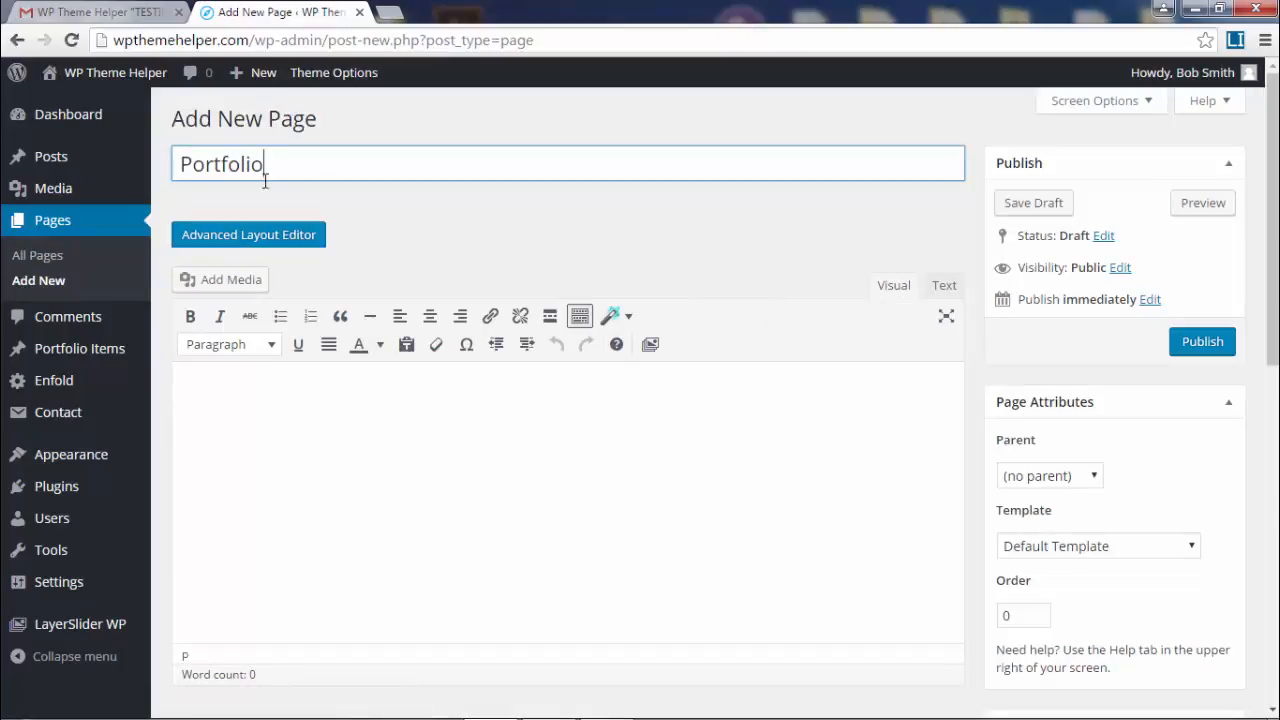
{"action": "left_click", "coordinate": [235, 243]}
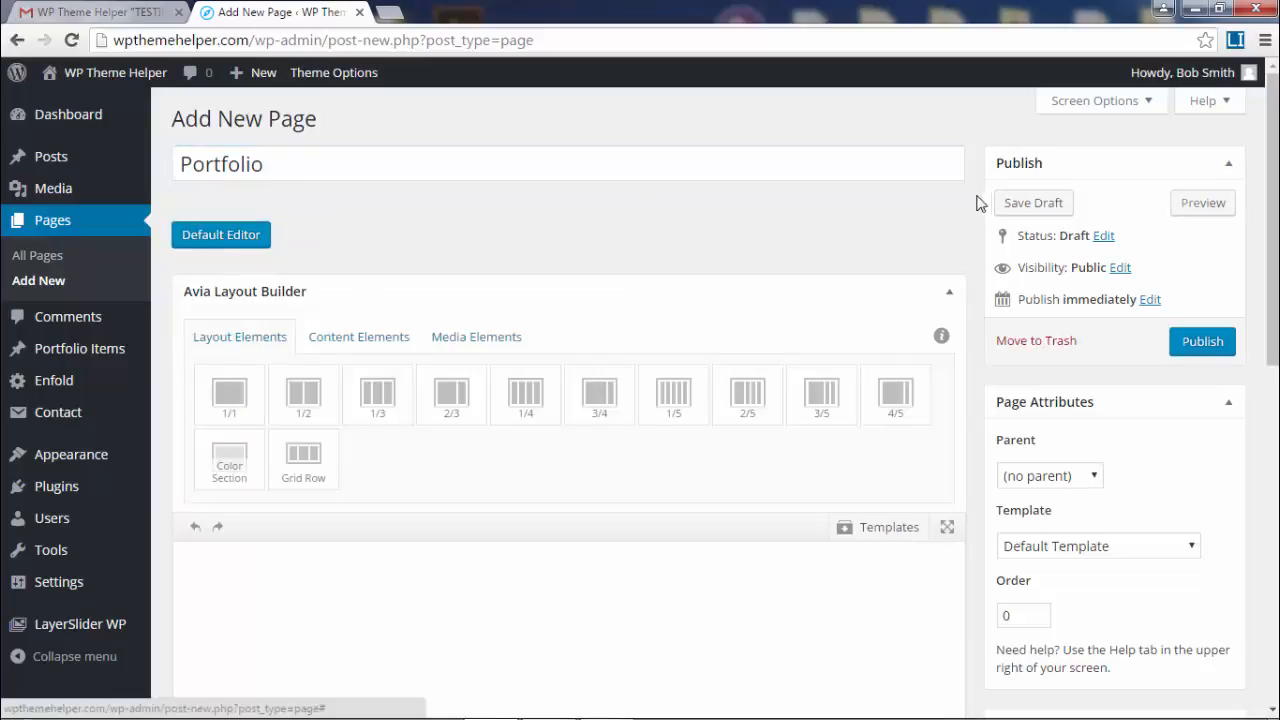
{"action": "scroll", "coordinate": [1086, 351], "scroll_direction": "down", "scroll_amount": 5}
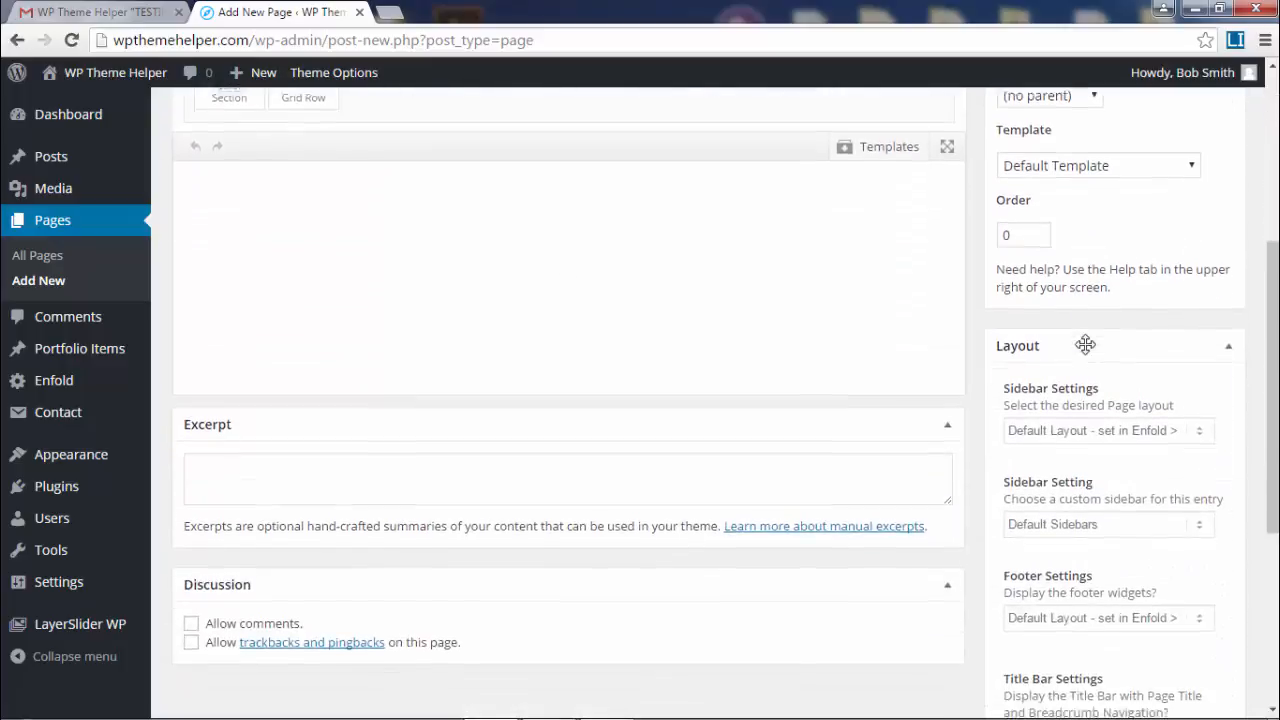
{"action": "left_click", "coordinate": [1103, 318]}
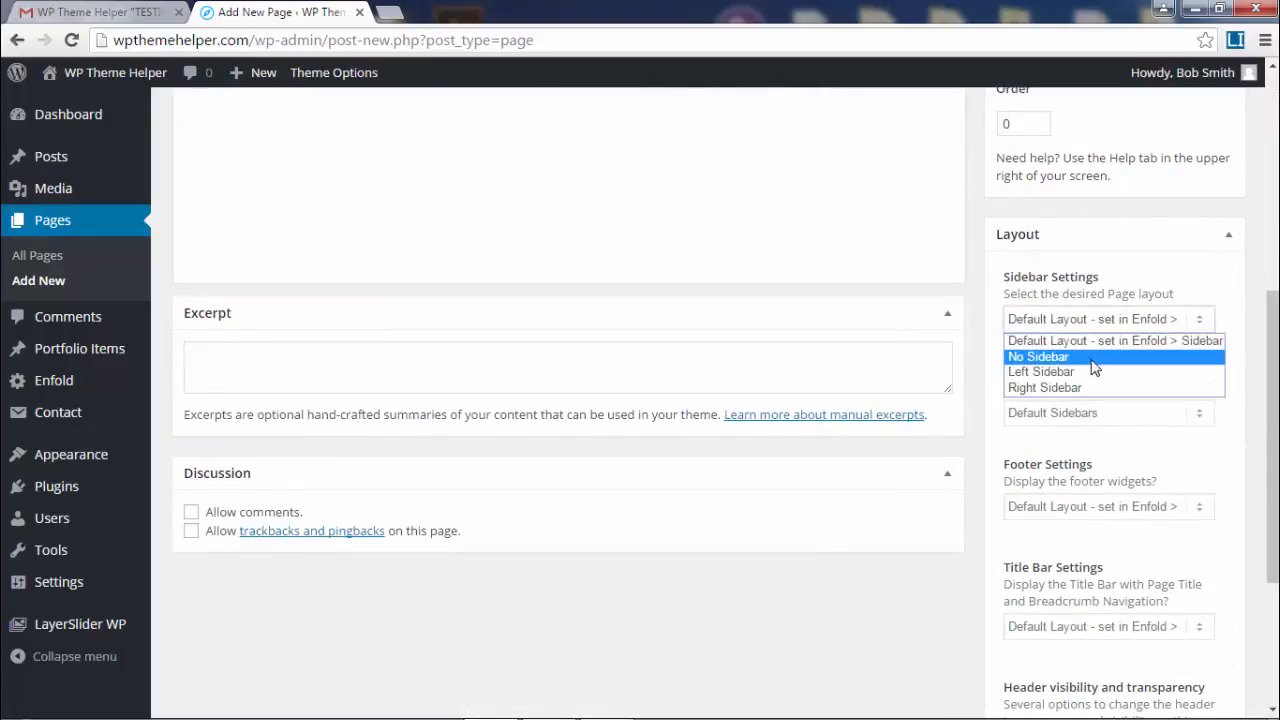
{"action": "left_click", "coordinate": [1092, 358]}
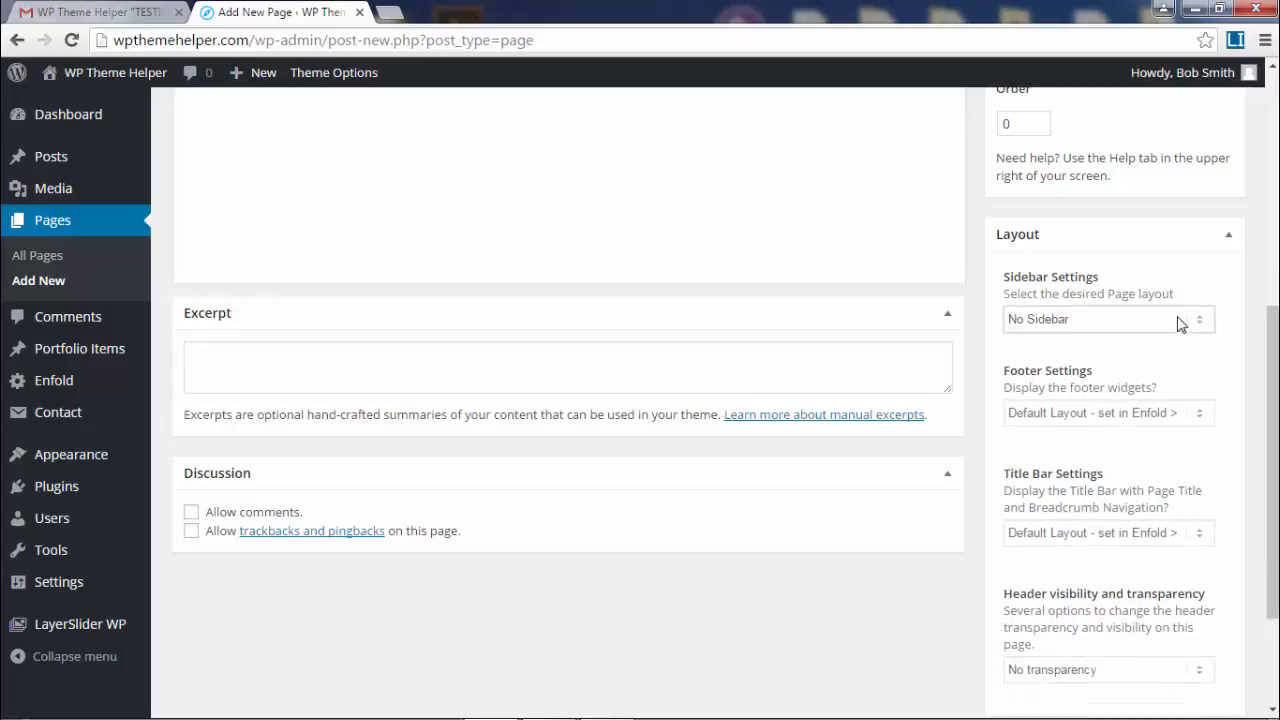
{"action": "scroll", "coordinate": [1120, 403], "scroll_direction": "down", "scroll_amount": 2}
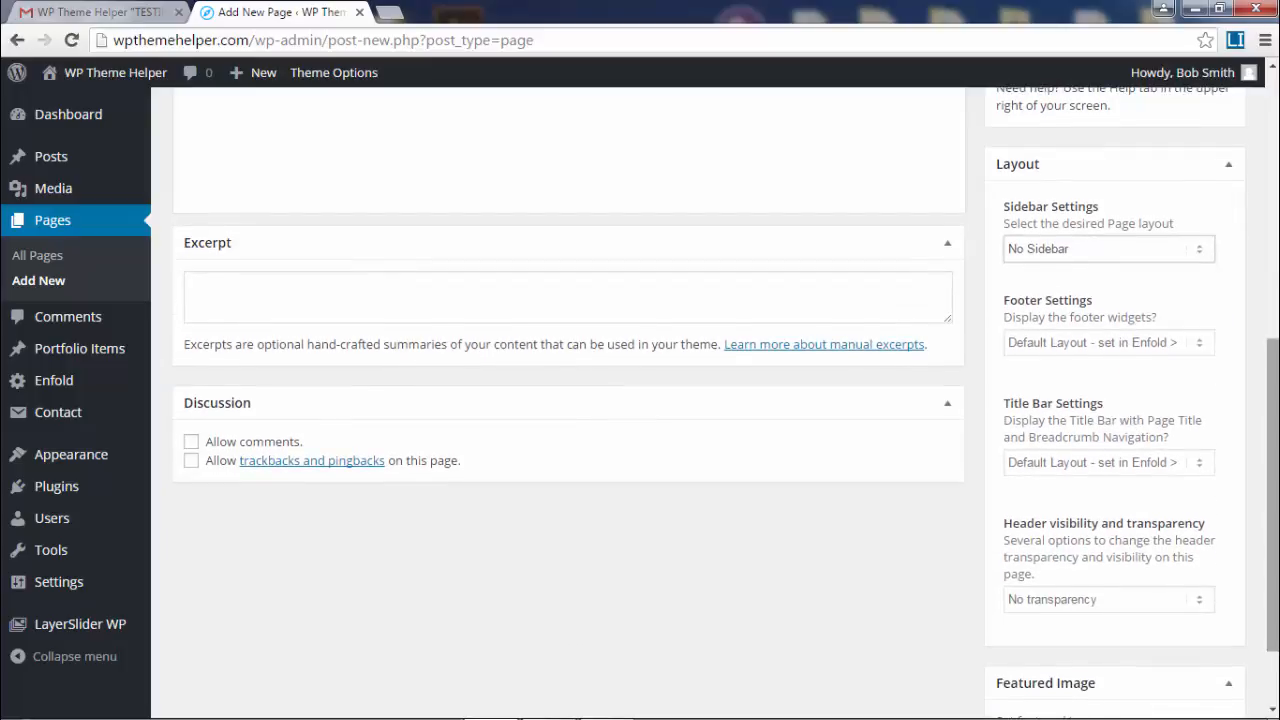
{"action": "scroll", "coordinate": [1200, 340], "scroll_direction": "up", "scroll_amount": 10}
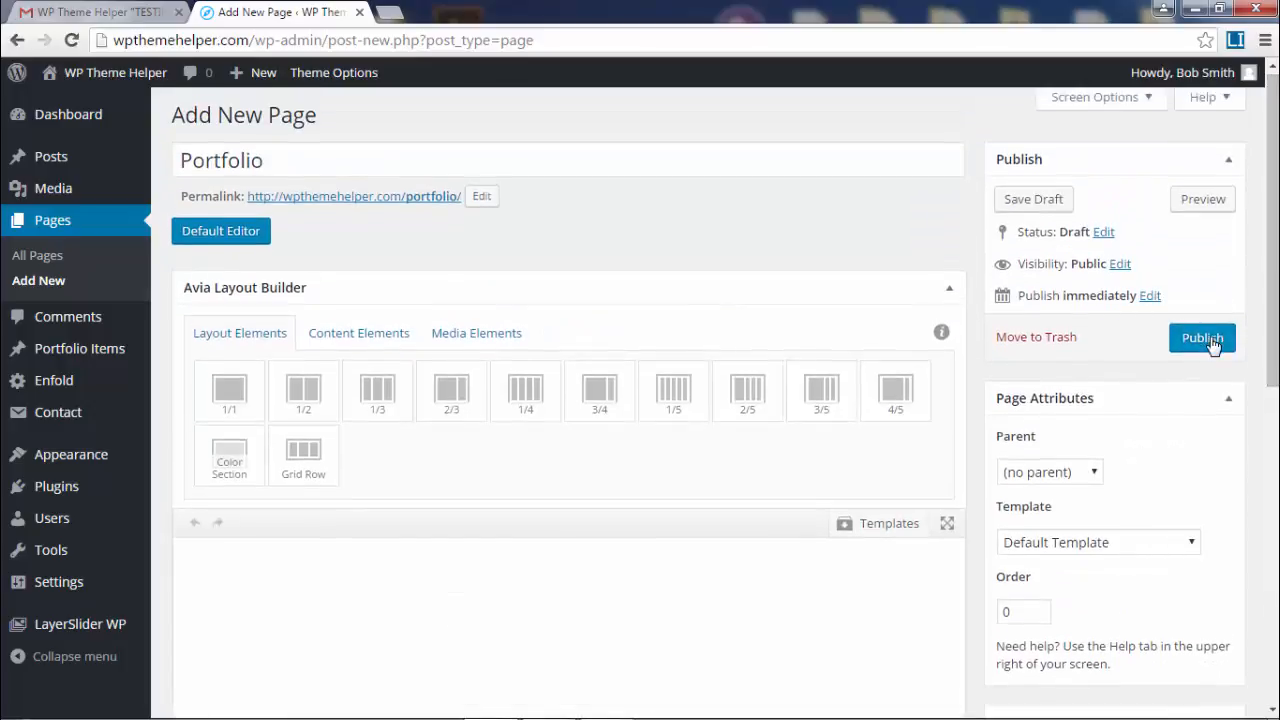
{"action": "left_click", "coordinate": [1211, 341]}
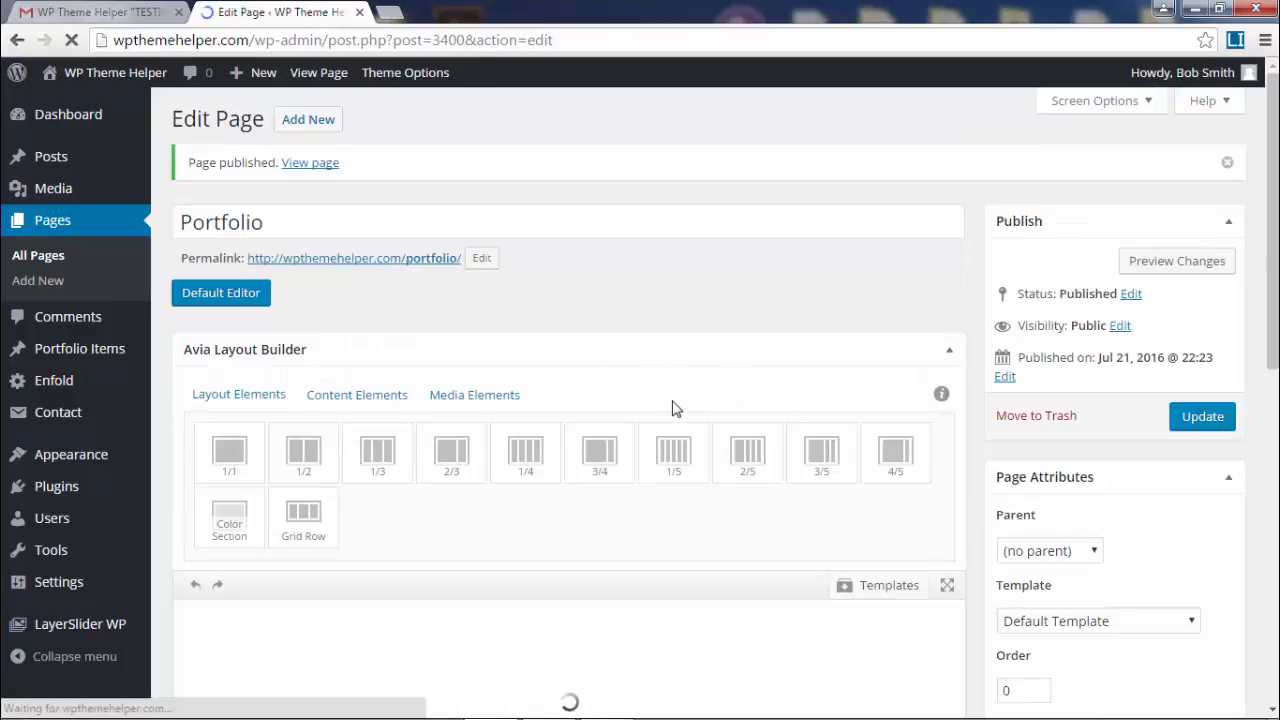
- Add two 1/2 columns side by side to the Portfolio page layout
{"action": "scroll", "coordinate": [674, 406], "scroll_direction": "down", "scroll_amount": 1}
{"action": "scroll", "coordinate": [674, 406], "scroll_direction": "down", "scroll_amount": 2}
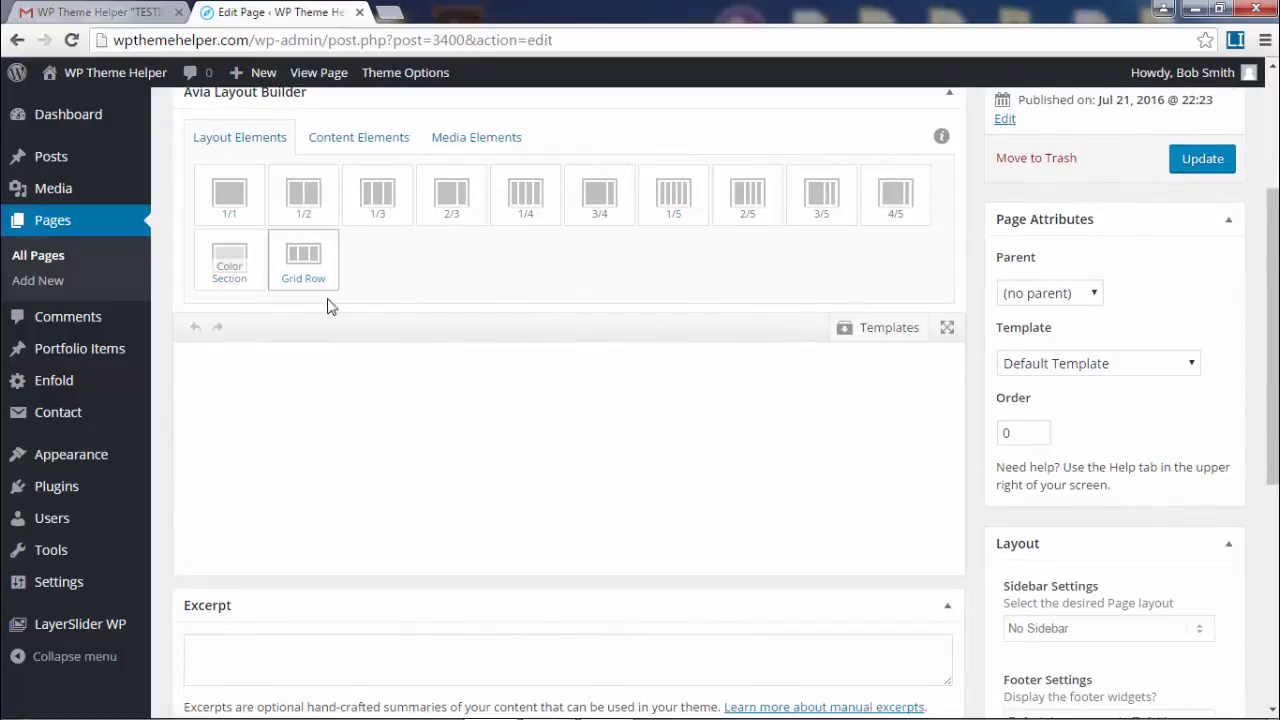
{"action": "left_click", "coordinate": [304, 196]}
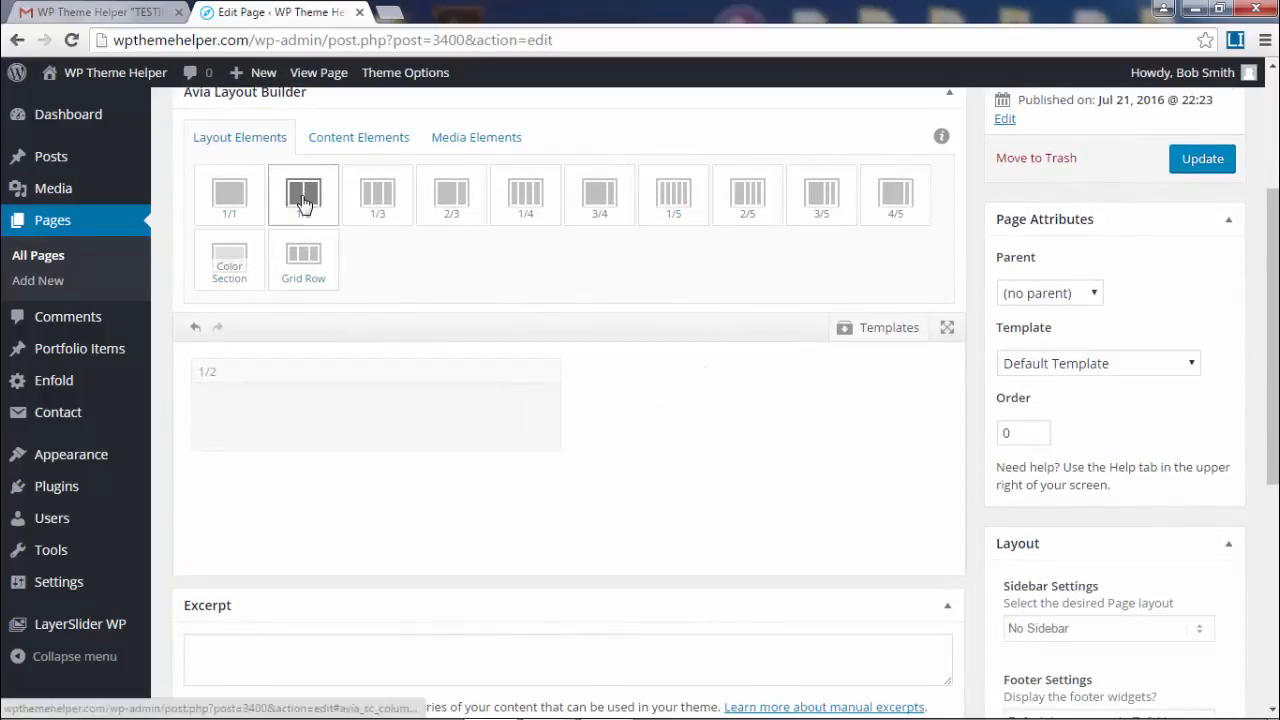
{"action": "left_click", "coordinate": [304, 196]}
{"action": "left_click", "coordinate": [352, 138]}
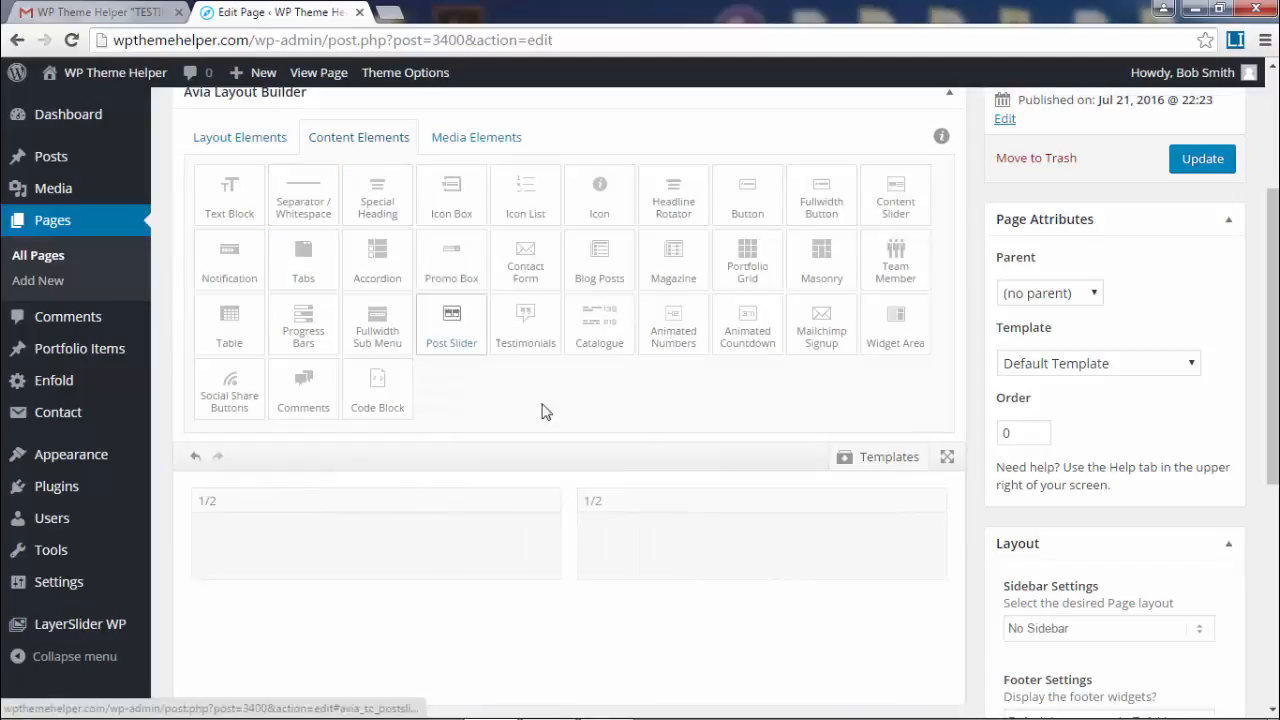
{"action": "left_click", "coordinate": [468, 140]}
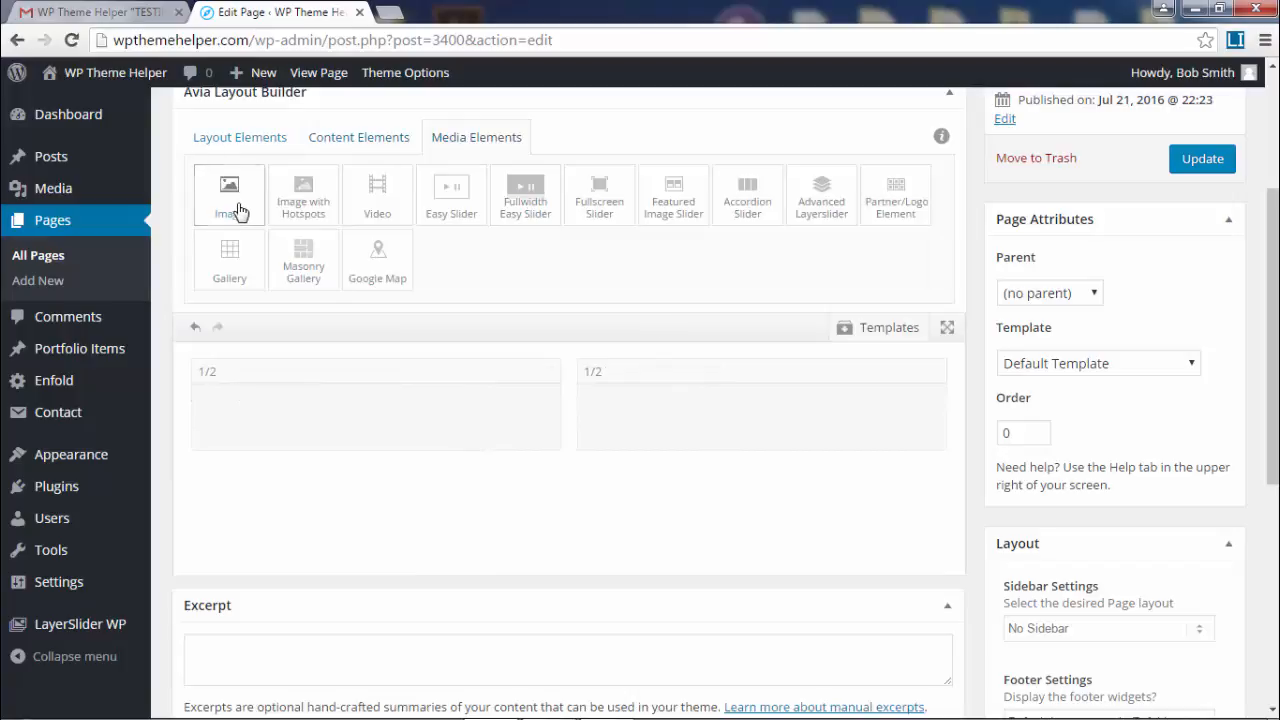
- Place an Image element in the left 1/2 column, removing the extra right-hand columns
{"action": "left_click_drag", "start_coordinate": [243, 211], "coordinate": [376, 430]}
{"action": "left_click_drag", "start_coordinate": [573, 414], "coordinate": [762, 430]}
{"action": "left_click", "coordinate": [934, 371]}
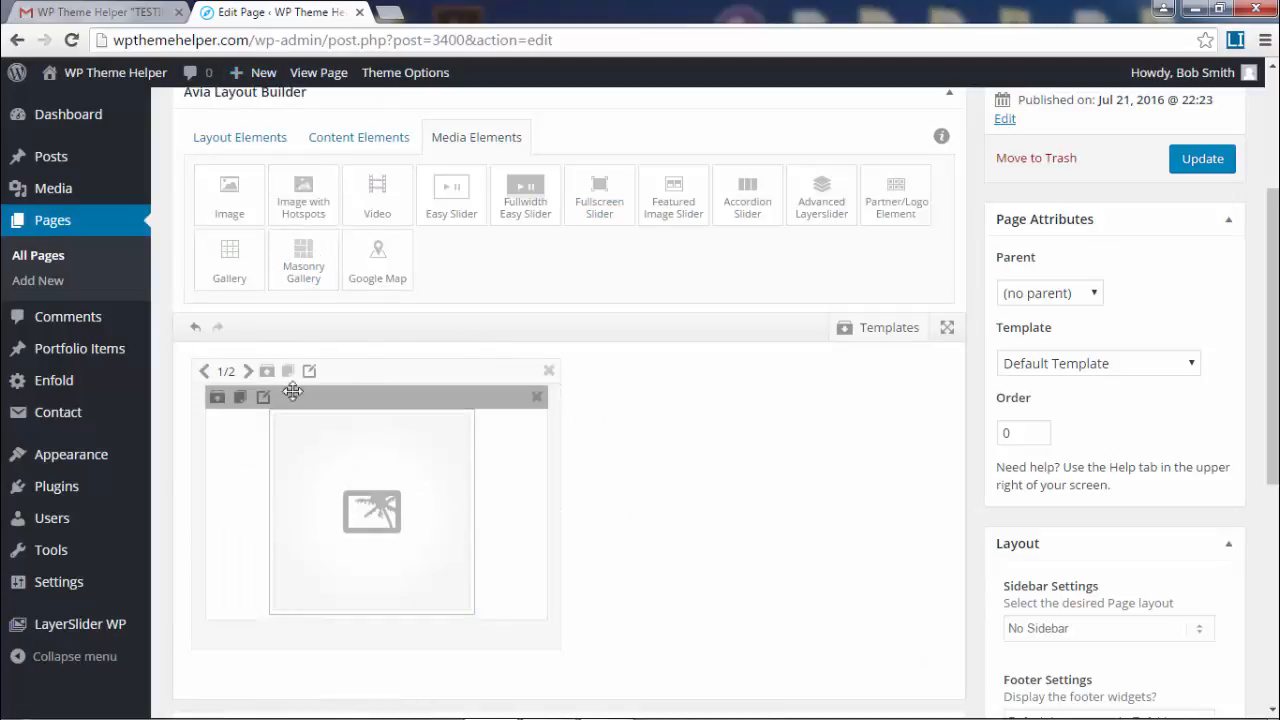
{"action": "left_click", "coordinate": [288, 372]}
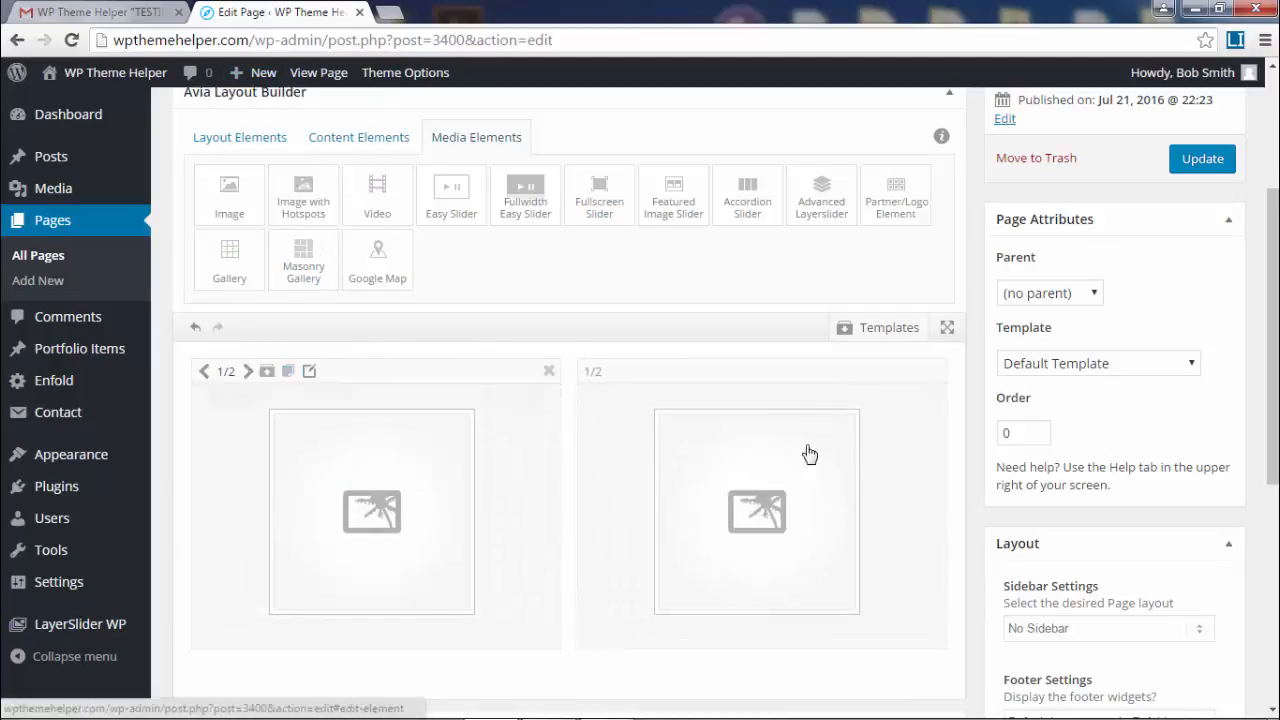
{"action": "mouse_move", "coordinate": [917, 422]}
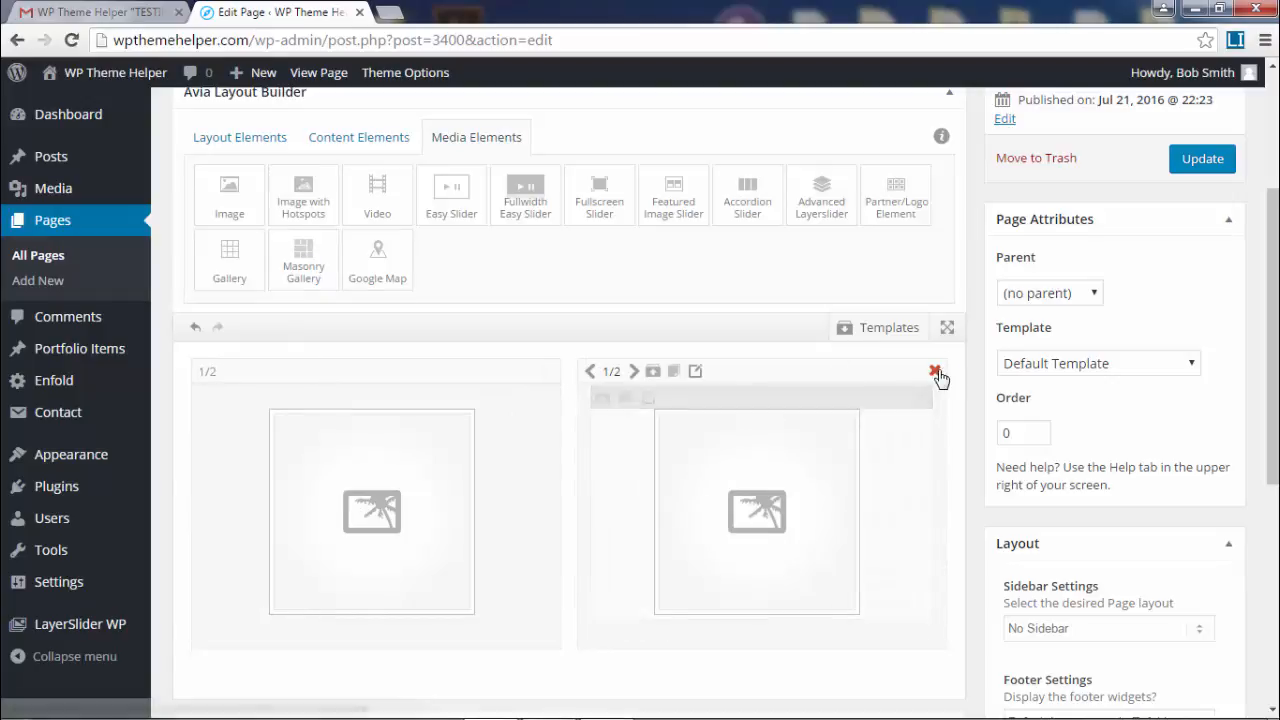
{"action": "left_click", "coordinate": [934, 371]}
{"action": "scroll", "coordinate": [630, 491], "scroll_direction": "down", "scroll_amount": 1}
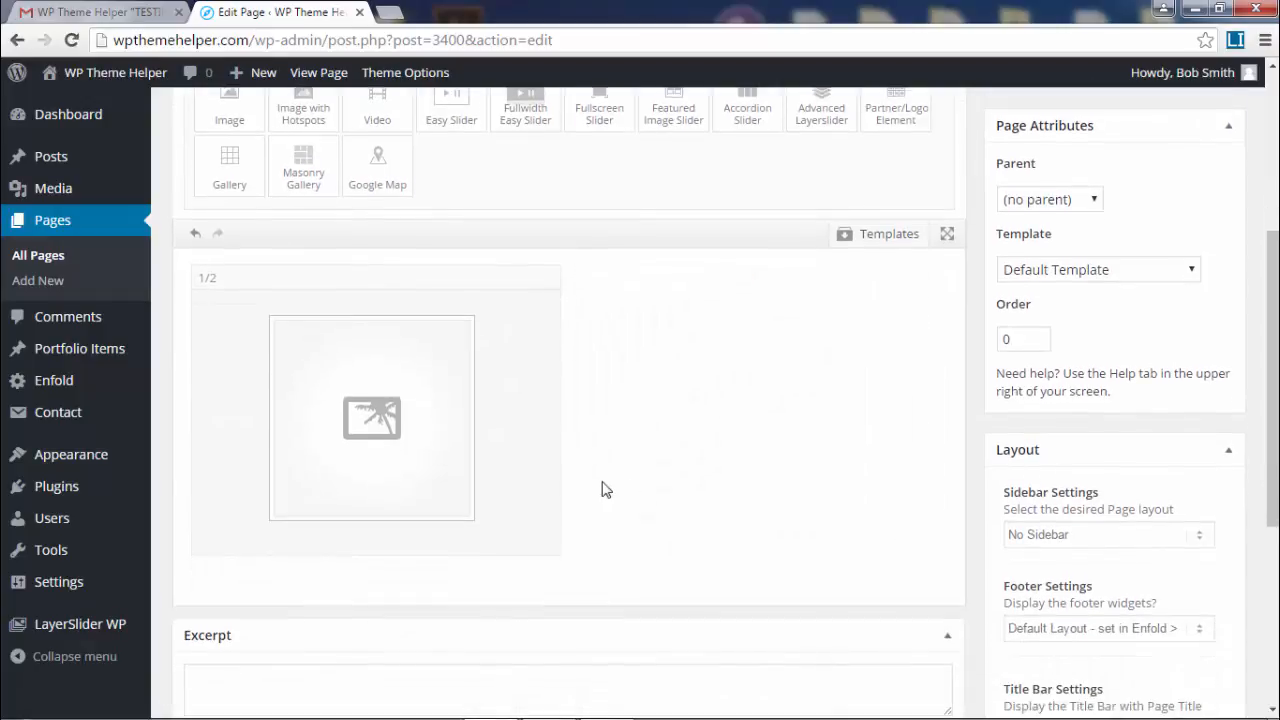
{"action": "scroll", "coordinate": [651, 489], "scroll_direction": "up", "scroll_amount": 1}
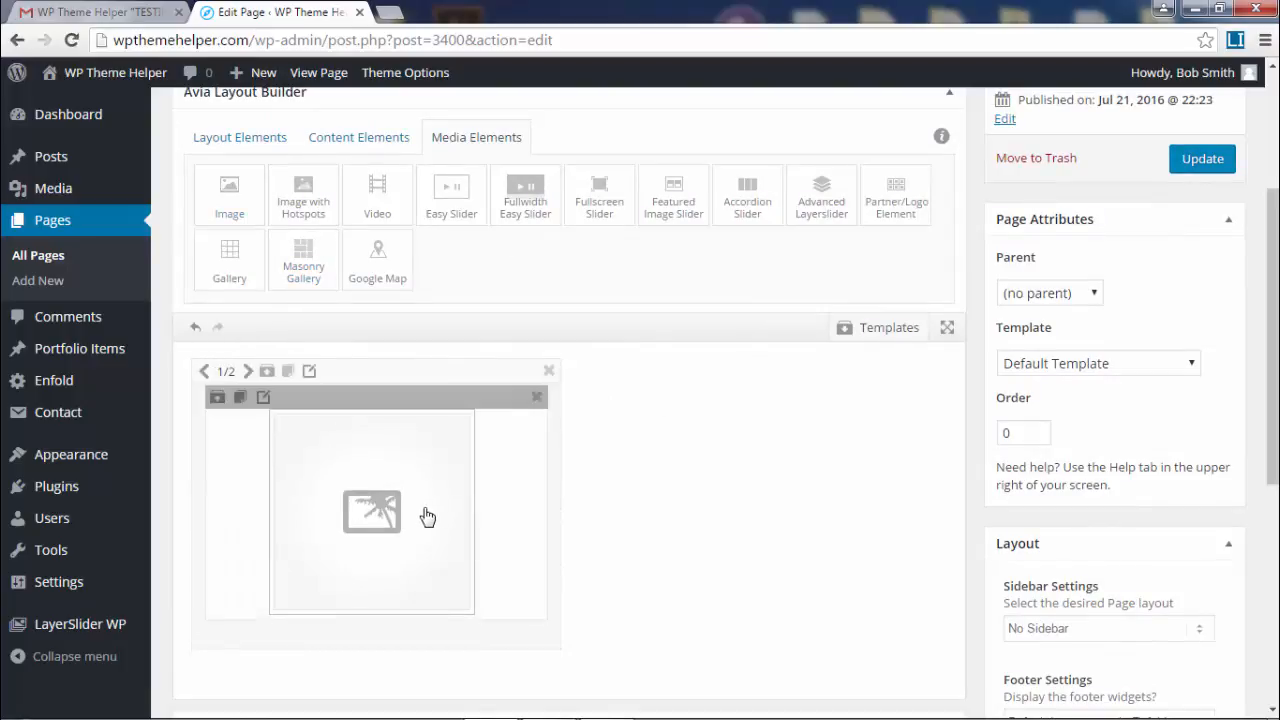
- Add a second 1/2 column and drag an Image element into it
{"action": "left_click", "coordinate": [240, 145]}
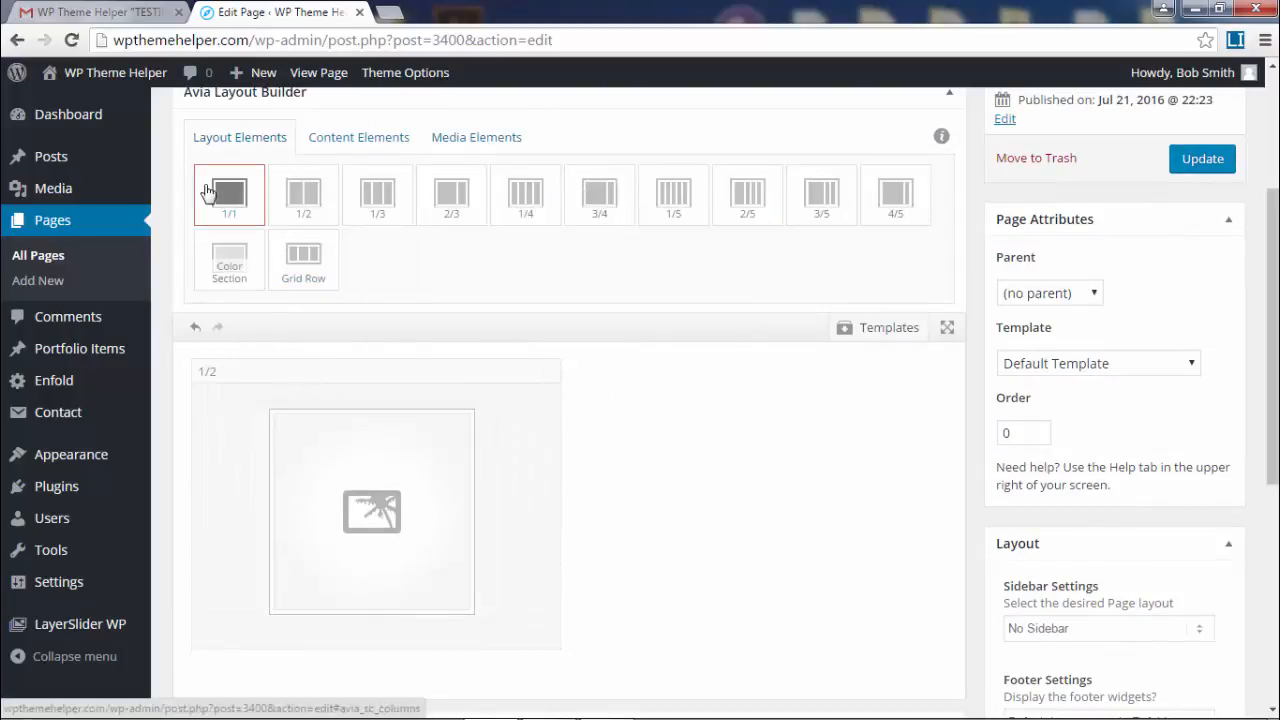
{"action": "left_click", "coordinate": [315, 193]}
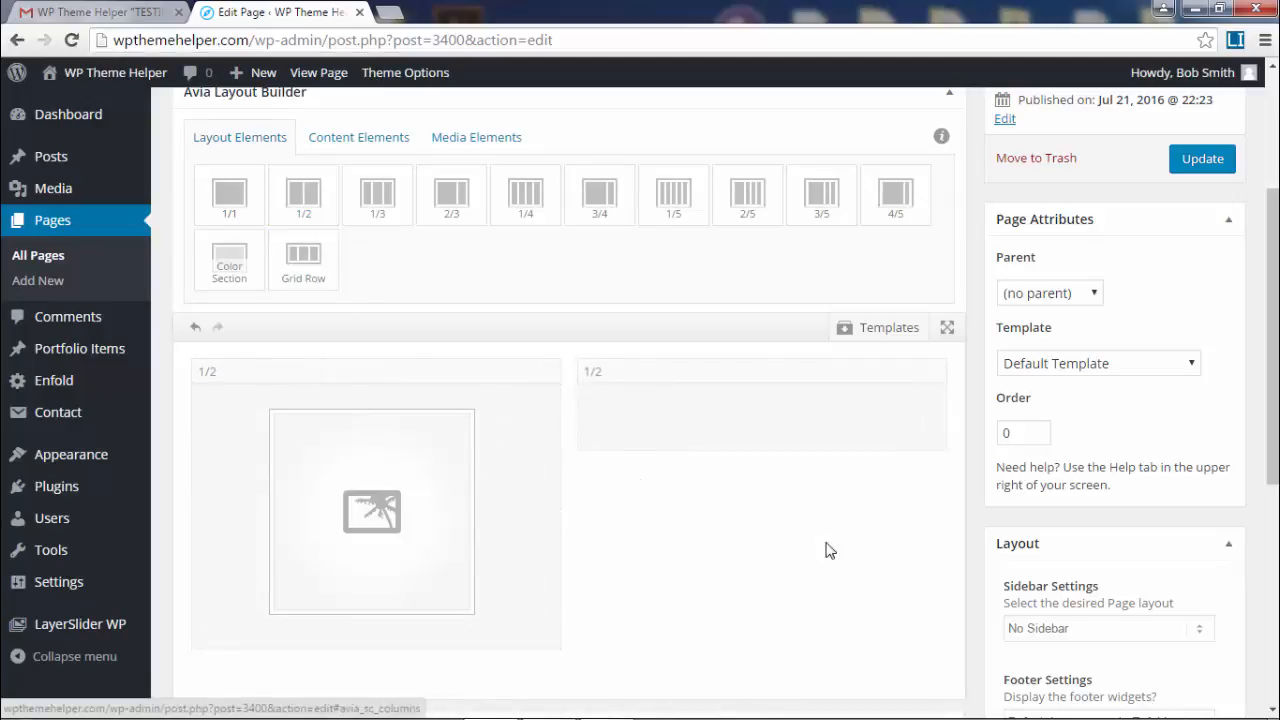
{"action": "left_click", "coordinate": [355, 140]}
{"action": "left_click", "coordinate": [468, 134]}
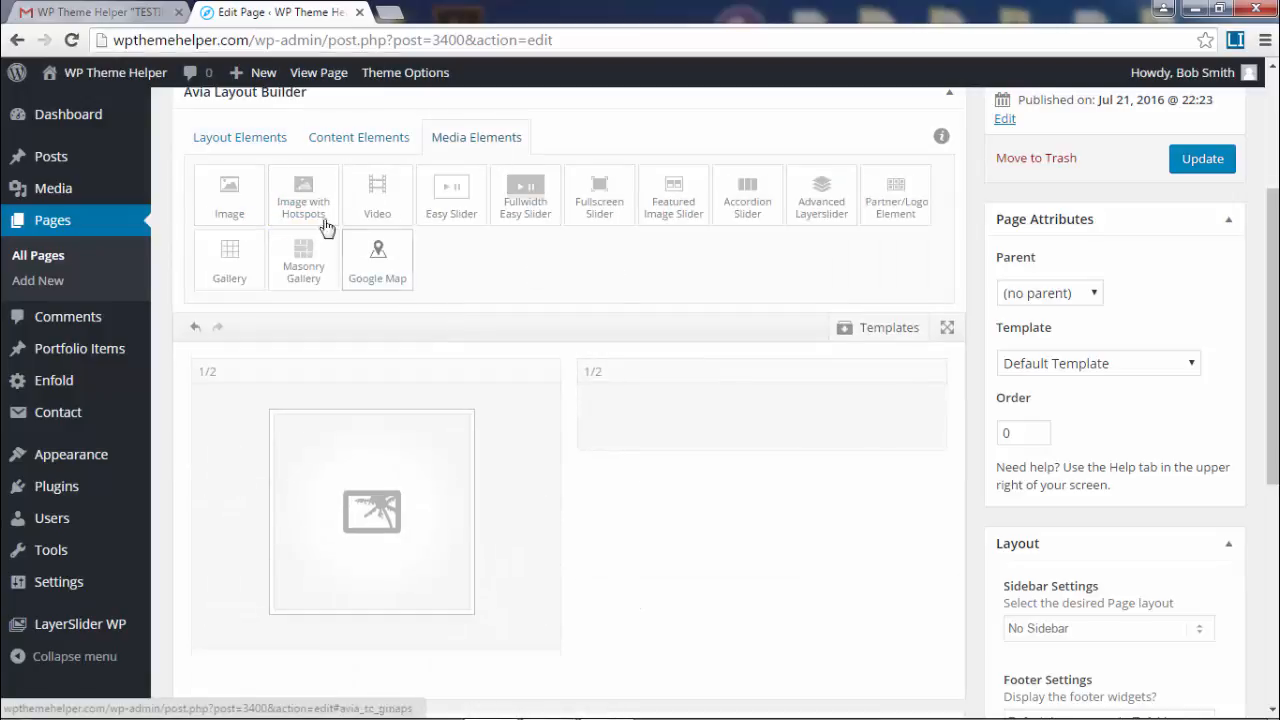
{"action": "left_click_drag", "start_coordinate": [229, 195], "coordinate": [729, 418]}
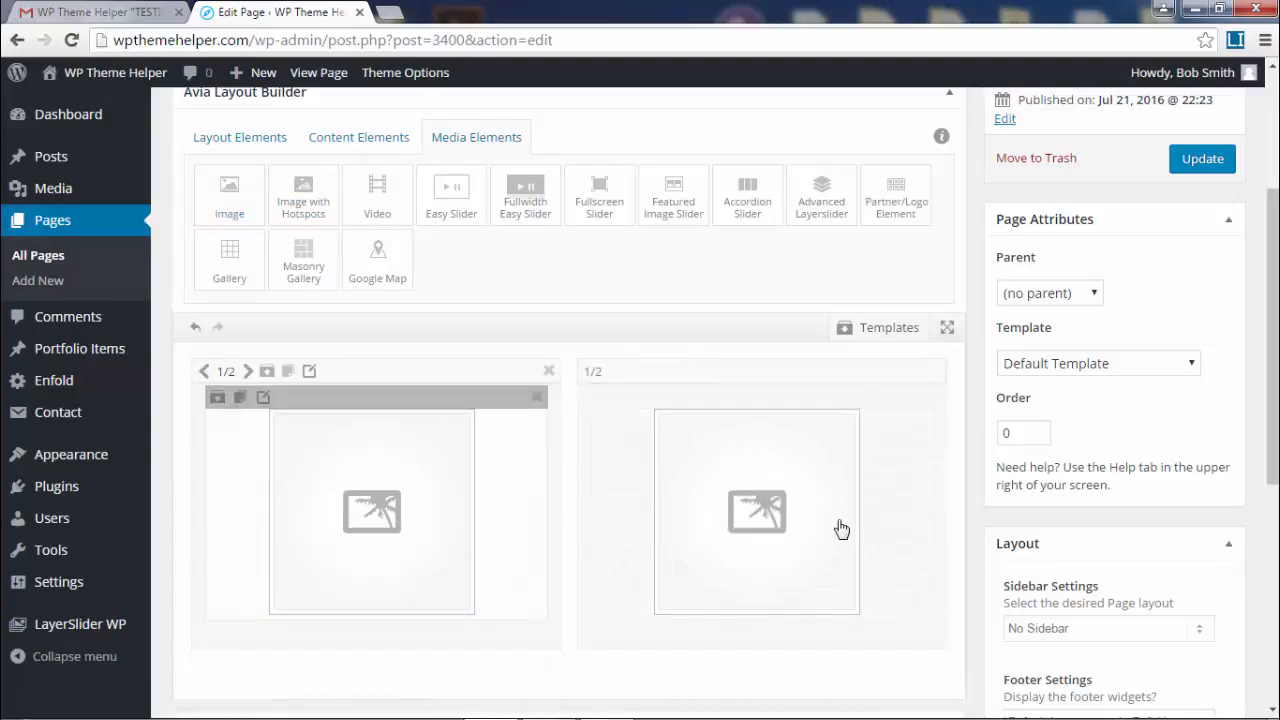
{"action": "scroll", "coordinate": [600, 566], "scroll_direction": "down", "scroll_amount": 1}
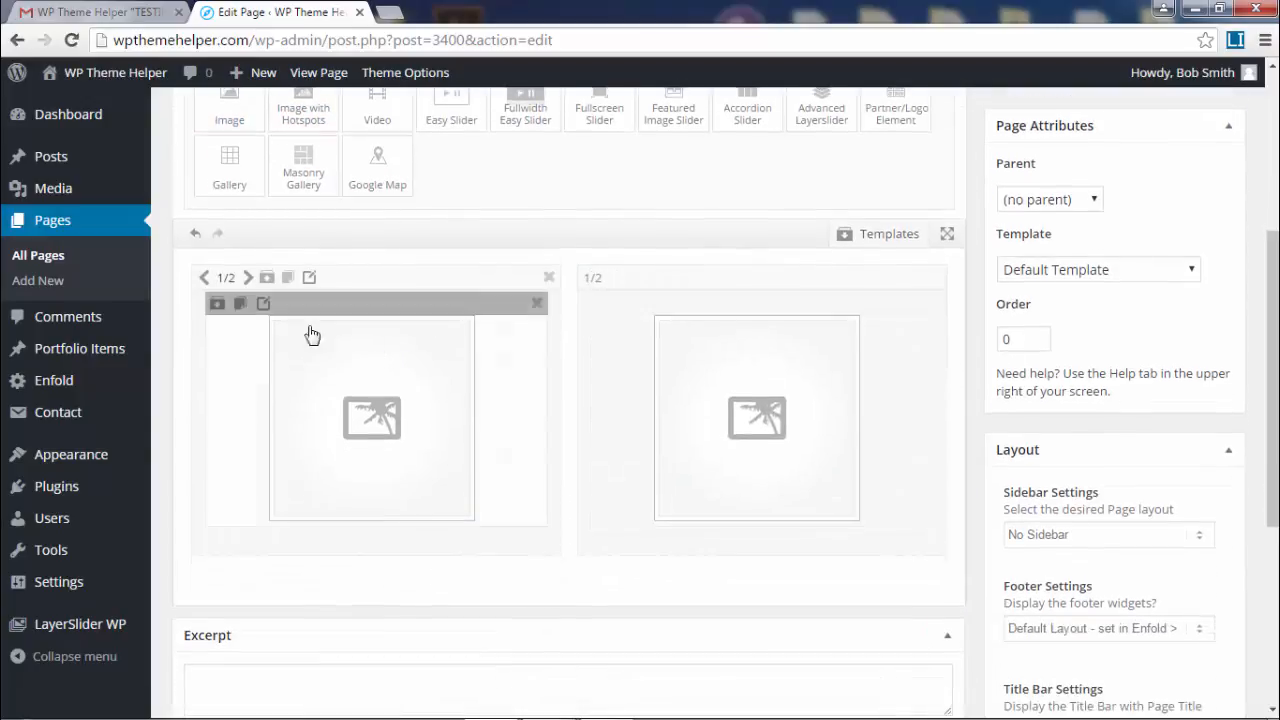
- Insert the underwater polar bear photo into the left image element at Portfolio 495×400 size
{"action": "left_click", "coordinate": [370, 432]}
{"action": "left_click", "coordinate": [268, 222]}
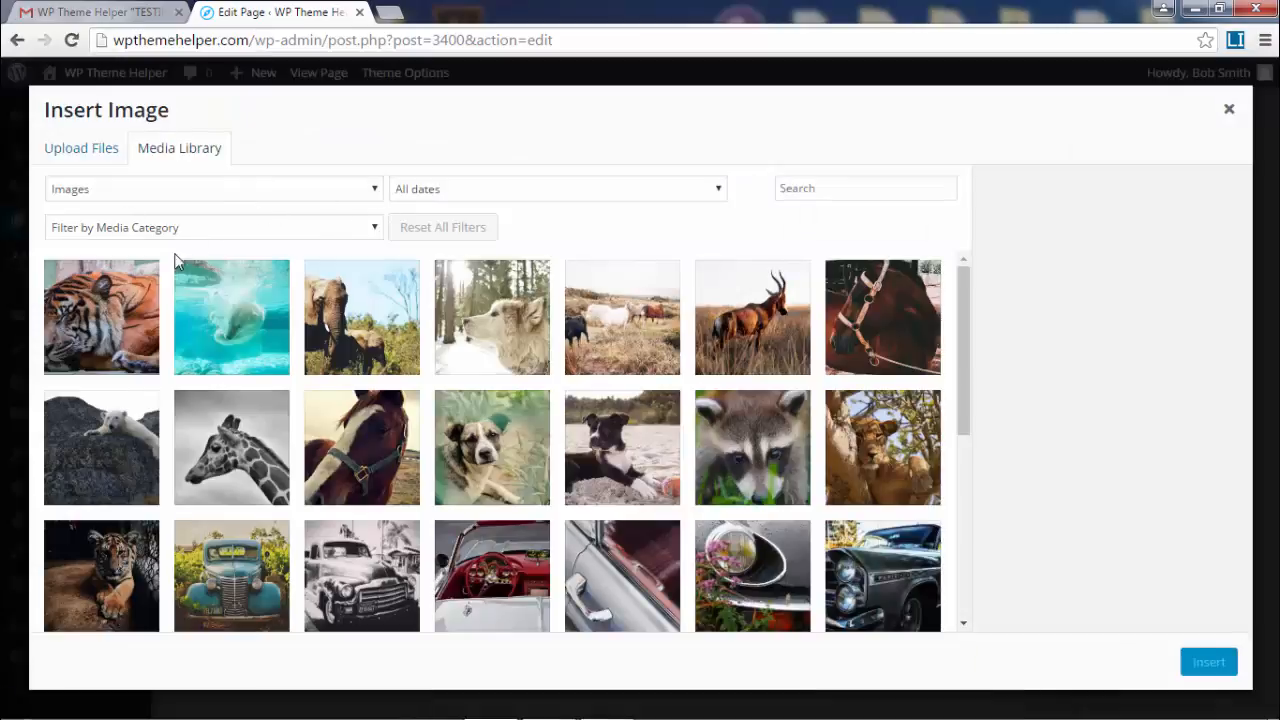
{"action": "left_click", "coordinate": [236, 320]}
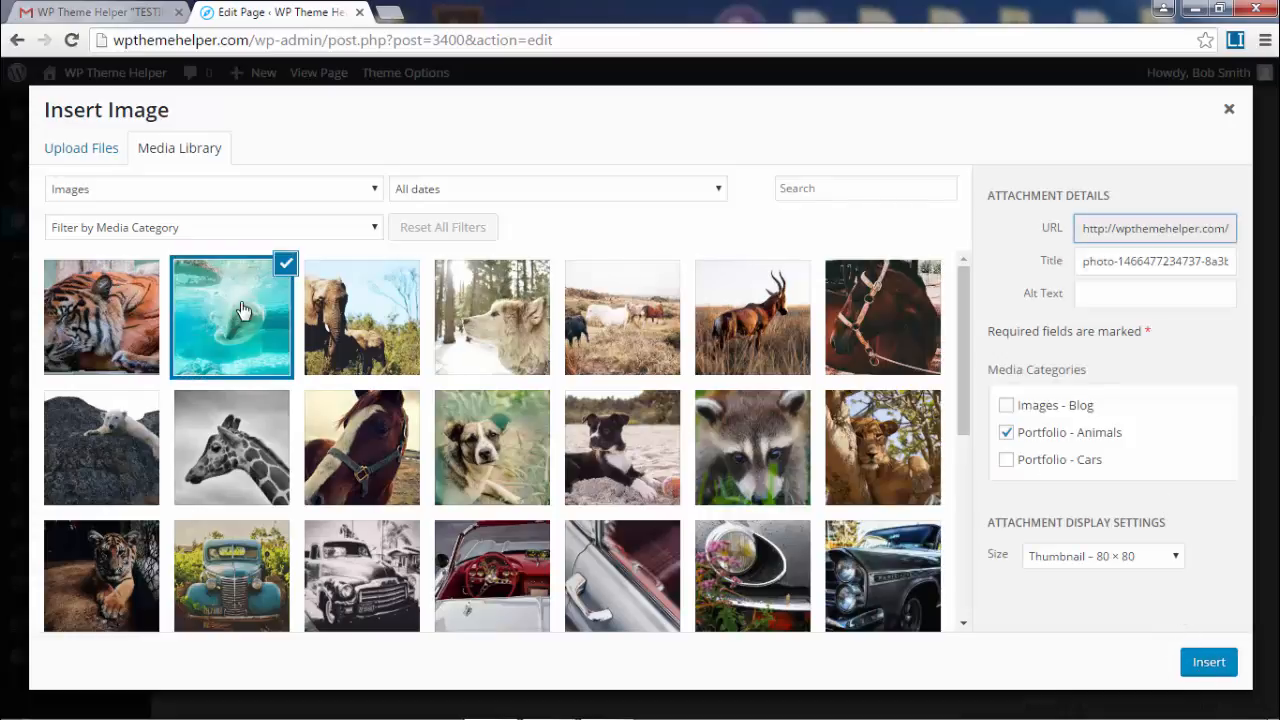
{"action": "scroll", "coordinate": [241, 310], "scroll_direction": "down", "scroll_amount": 2}
{"action": "left_click", "coordinate": [1122, 560]}
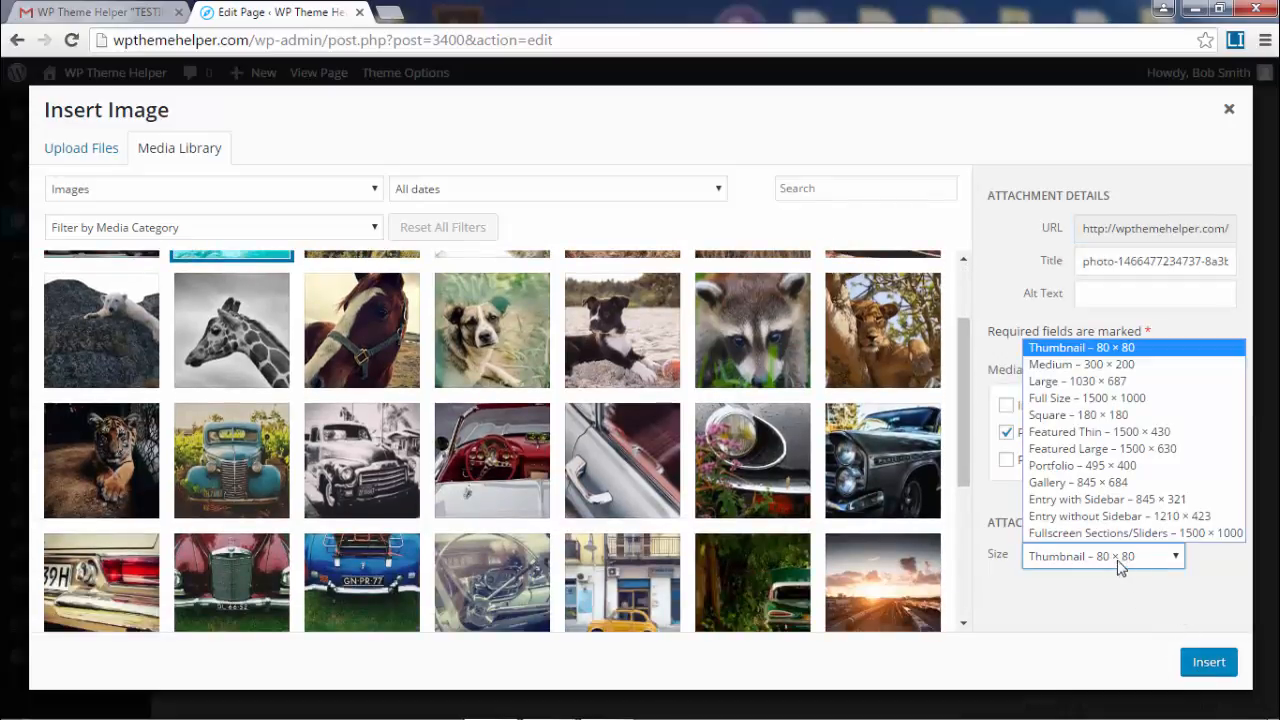
{"action": "left_click", "coordinate": [1152, 468]}
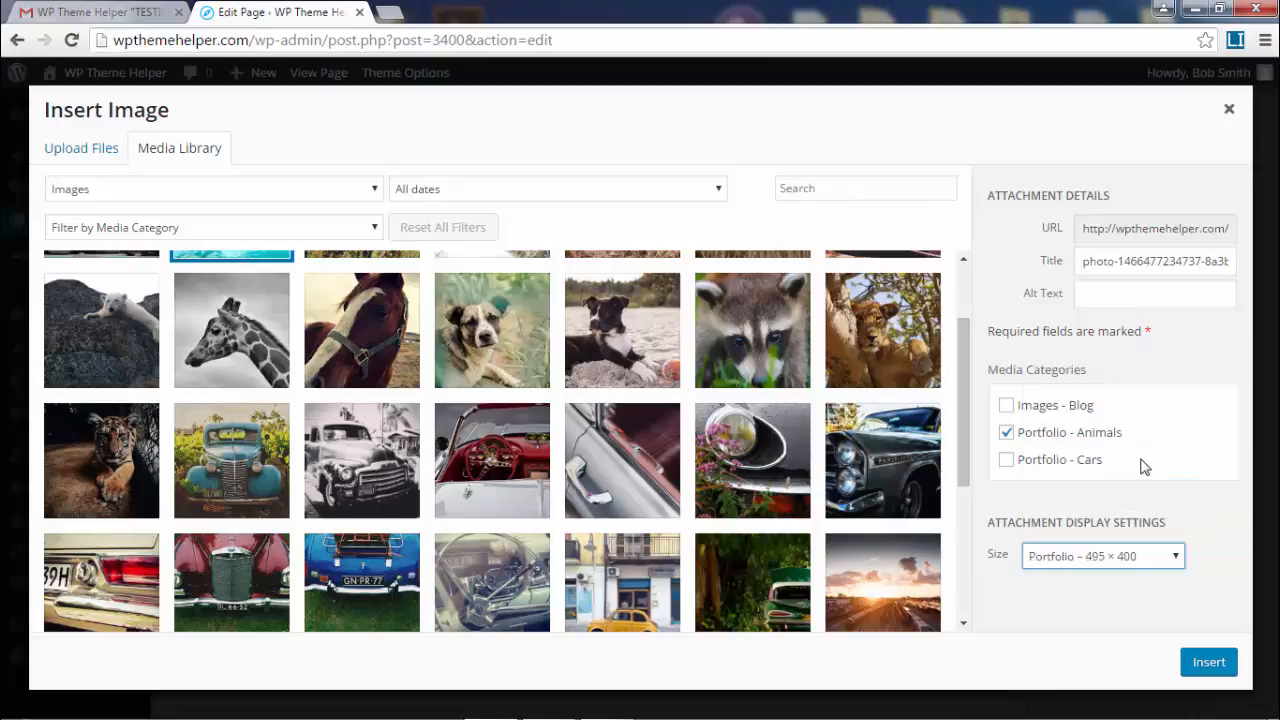
{"action": "left_click", "coordinate": [1210, 662]}
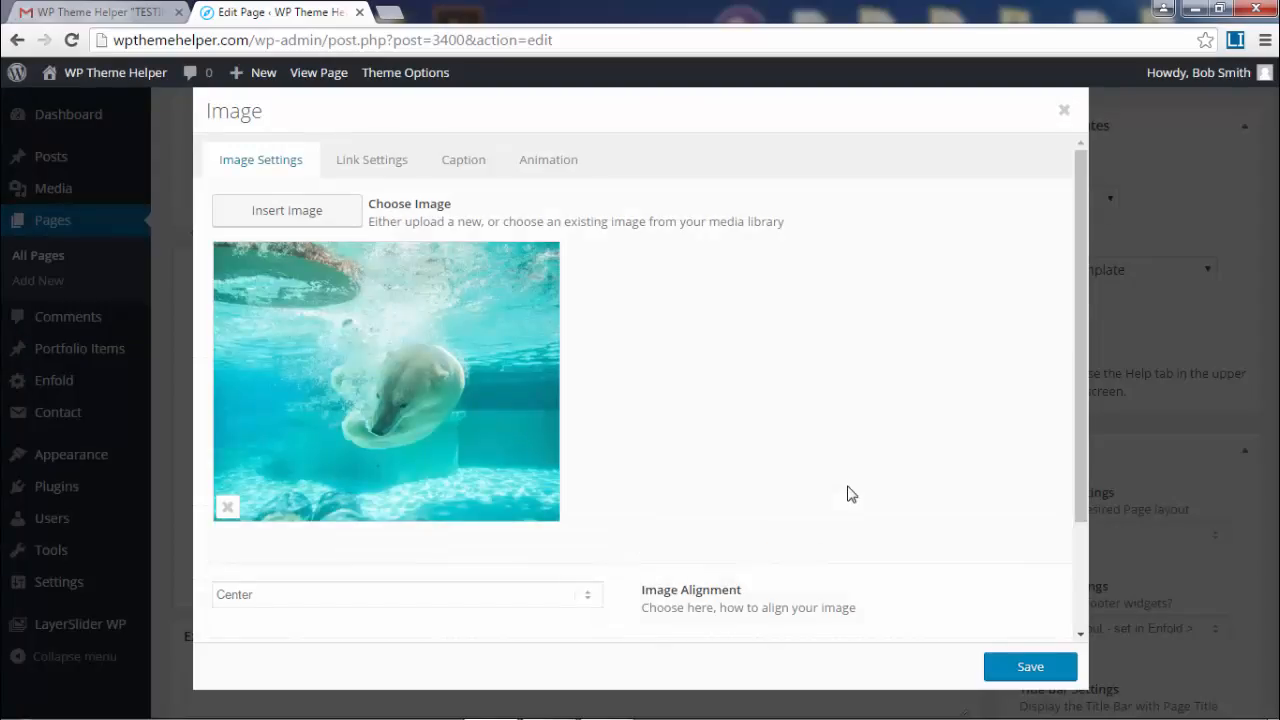
- Set the polar bear image's hover effect to slightly enlarge the image
{"action": "scroll", "coordinate": [783, 526], "scroll_direction": "down", "scroll_amount": 3}
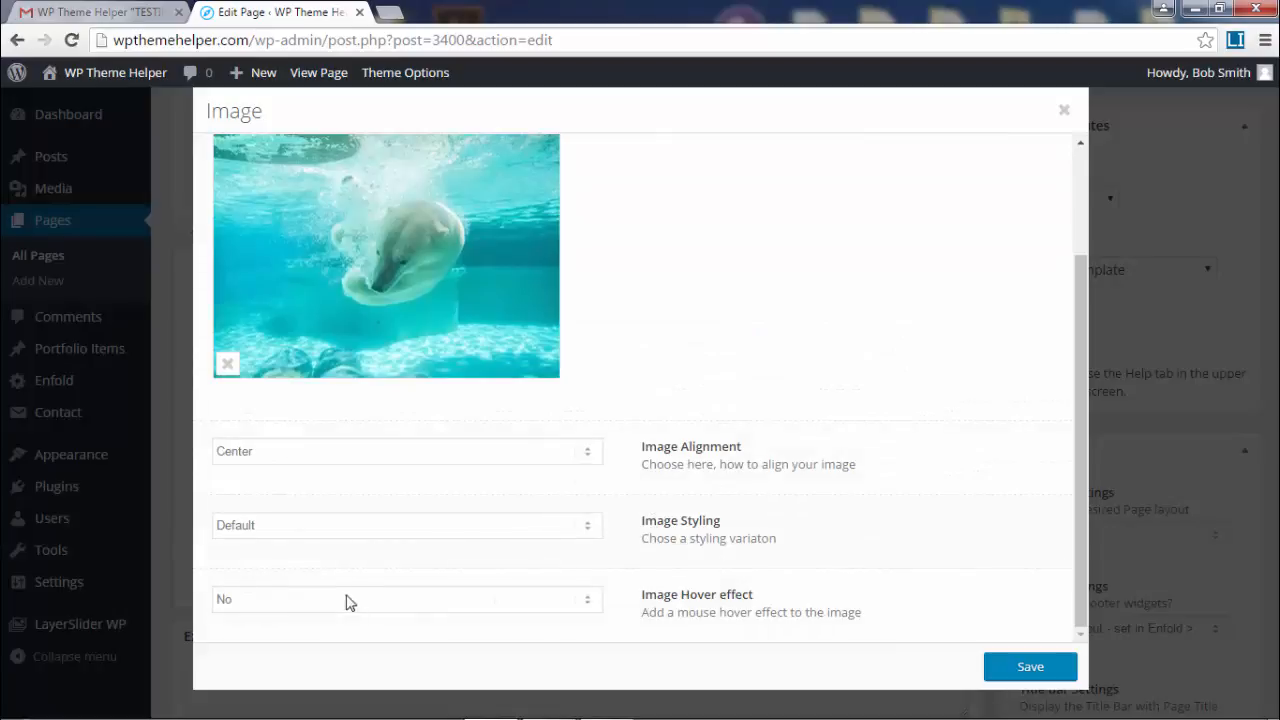
{"action": "left_click", "coordinate": [394, 601]}
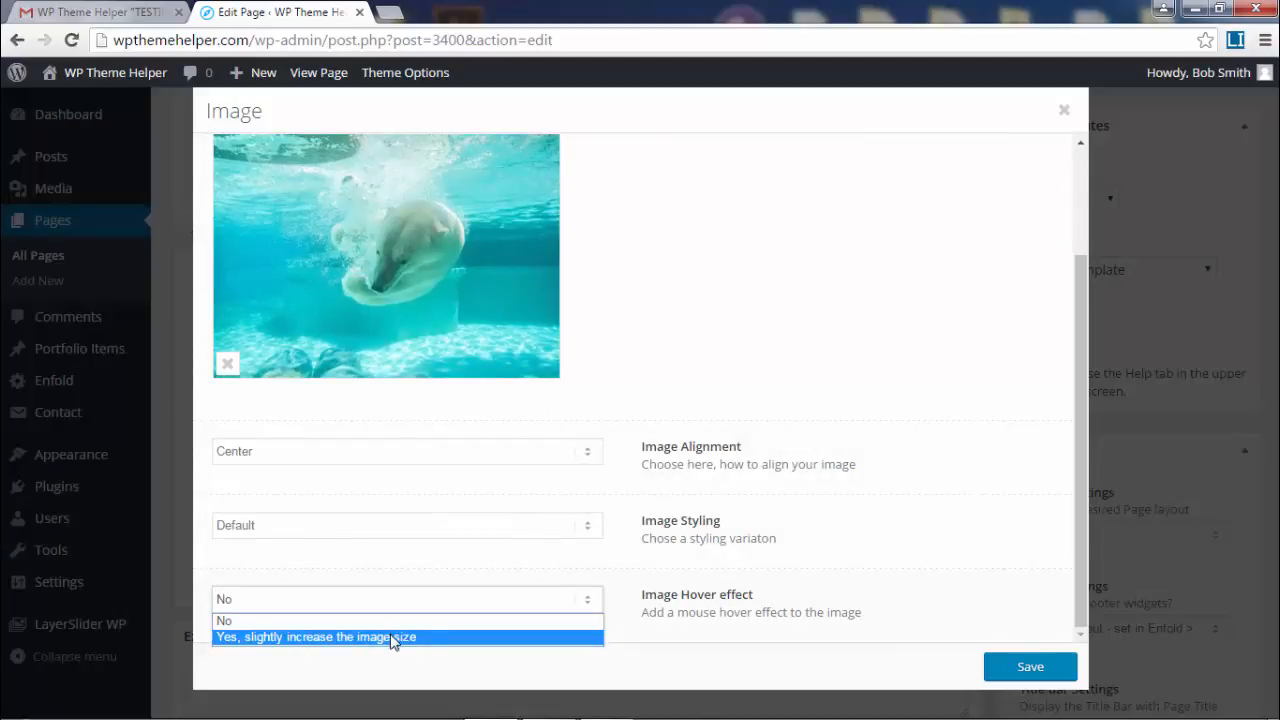
{"action": "left_click", "coordinate": [394, 637]}
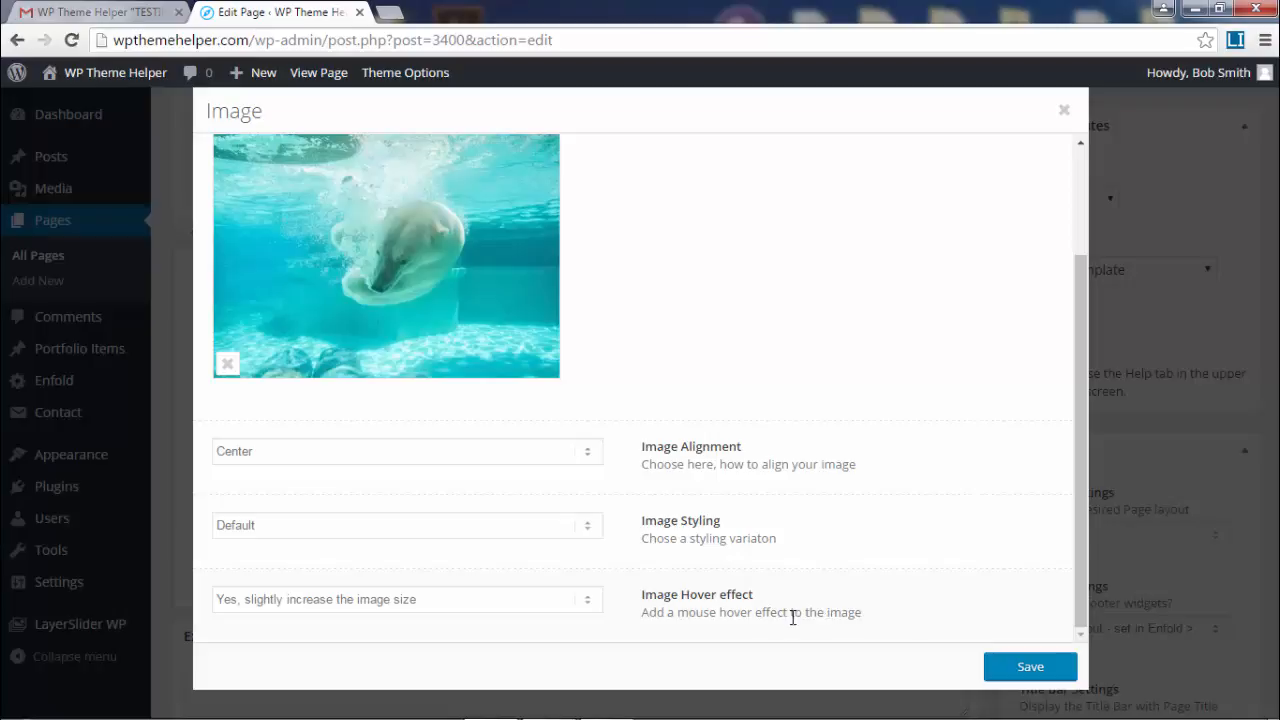
- Link the image to Portfolio > Animals entries, opening in the same window
{"action": "scroll", "coordinate": [758, 567], "scroll_direction": "up", "scroll_amount": 3}
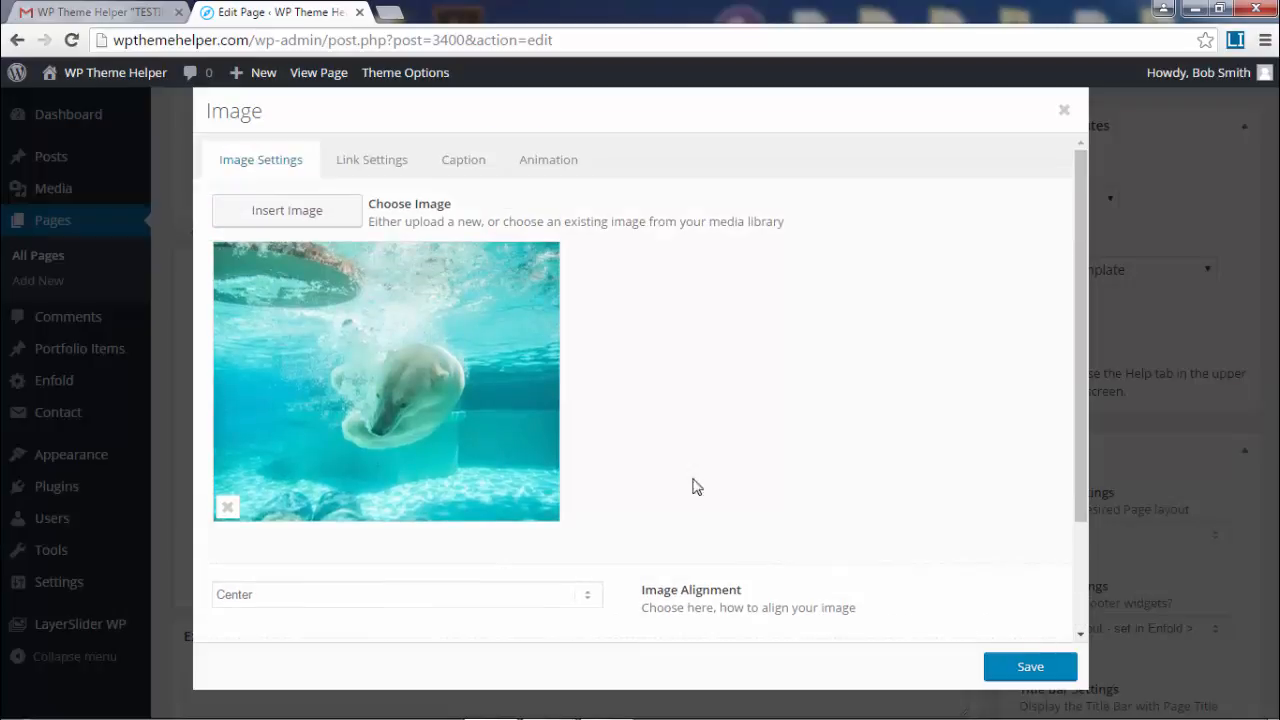
{"action": "left_click", "coordinate": [394, 170]}
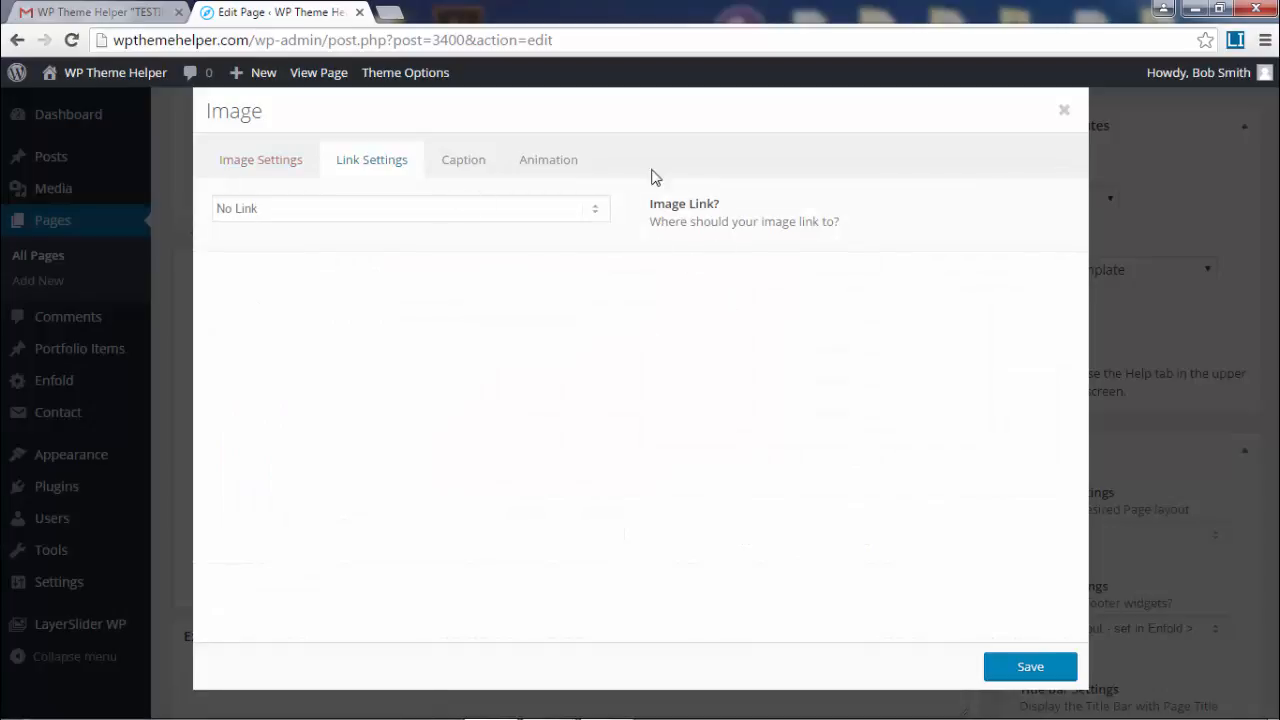
{"action": "left_click", "coordinate": [445, 210]}
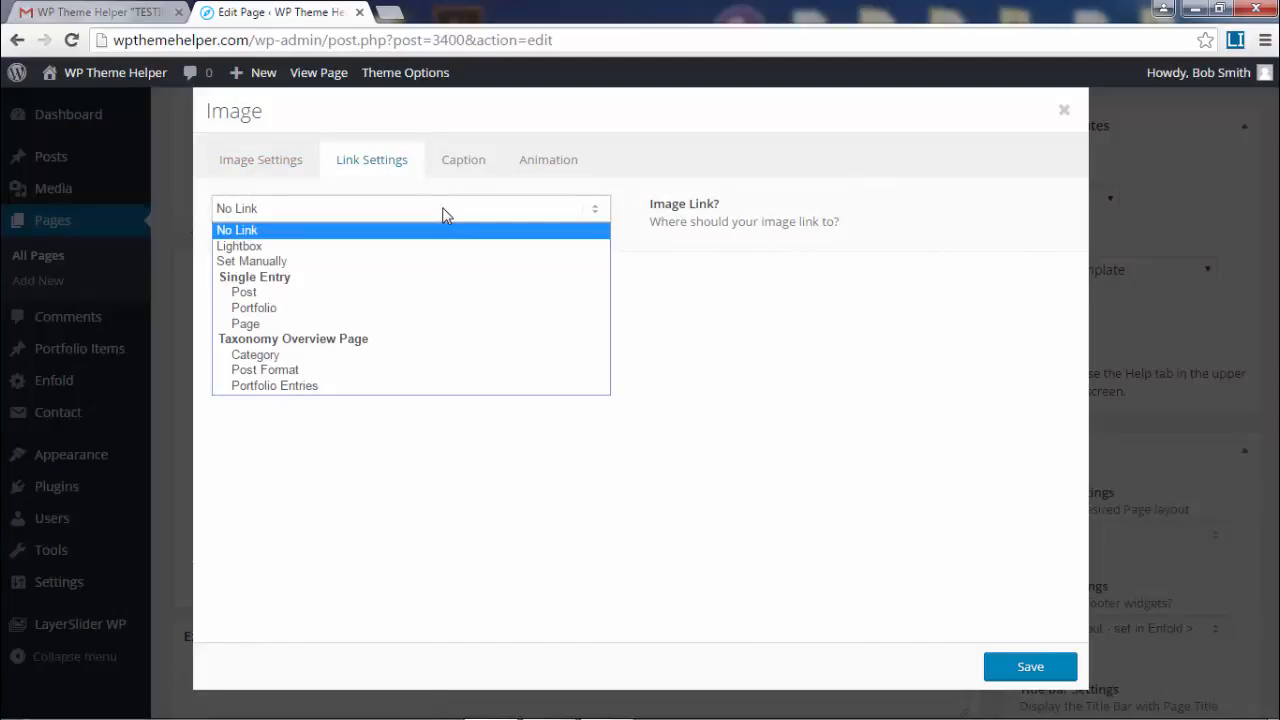
{"action": "left_click", "coordinate": [428, 310]}
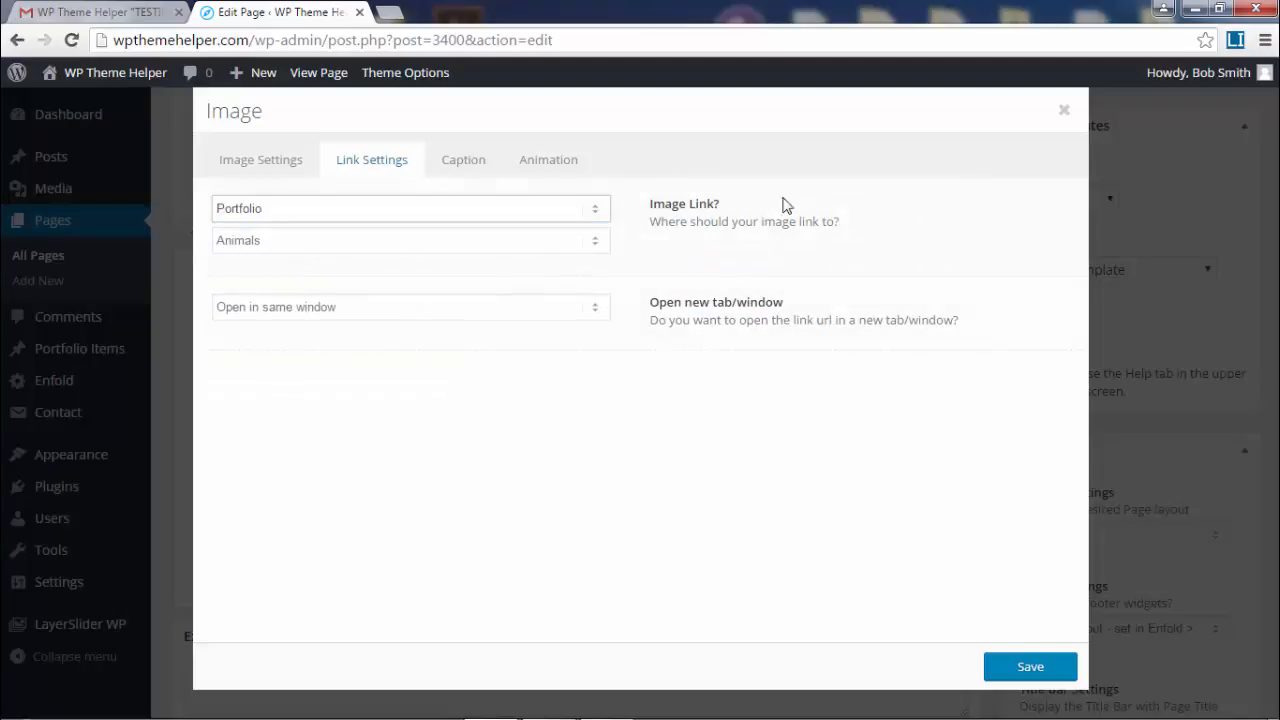
{"action": "left_click", "coordinate": [520, 247]}
{"action": "left_click", "coordinate": [449, 260]}
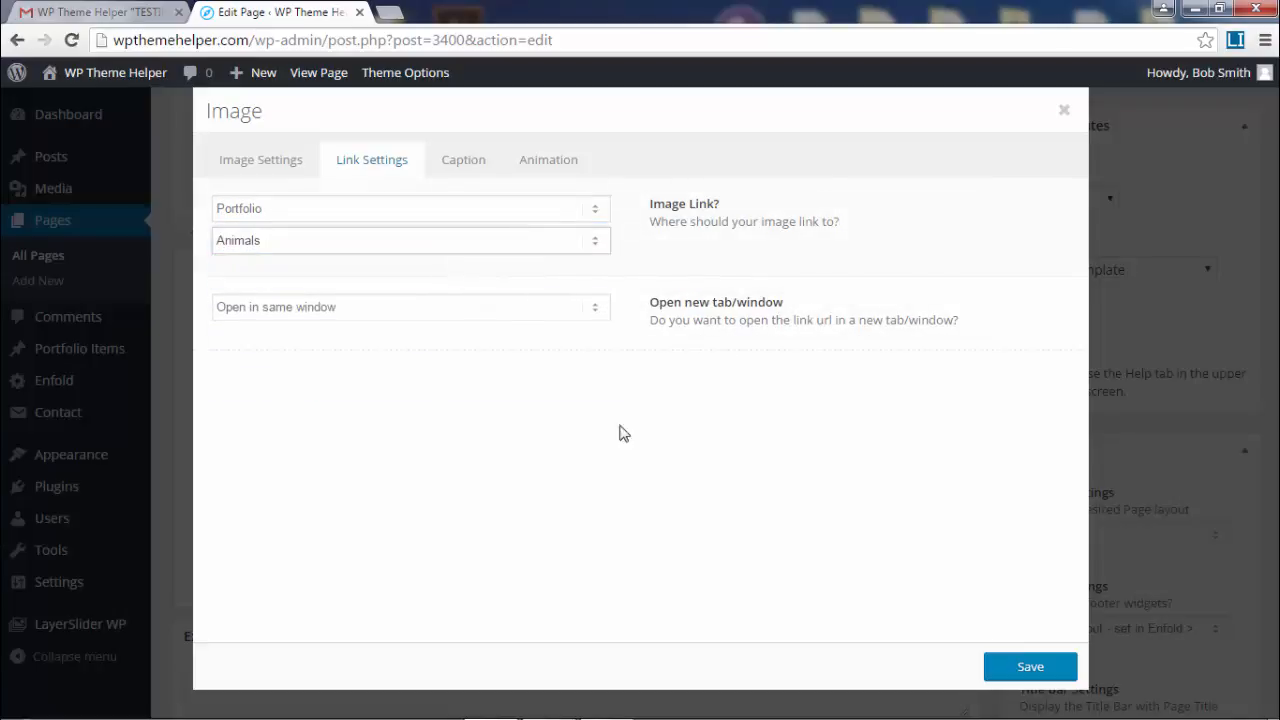
{"action": "left_click", "coordinate": [562, 307]}
{"action": "left_click", "coordinate": [562, 307]}
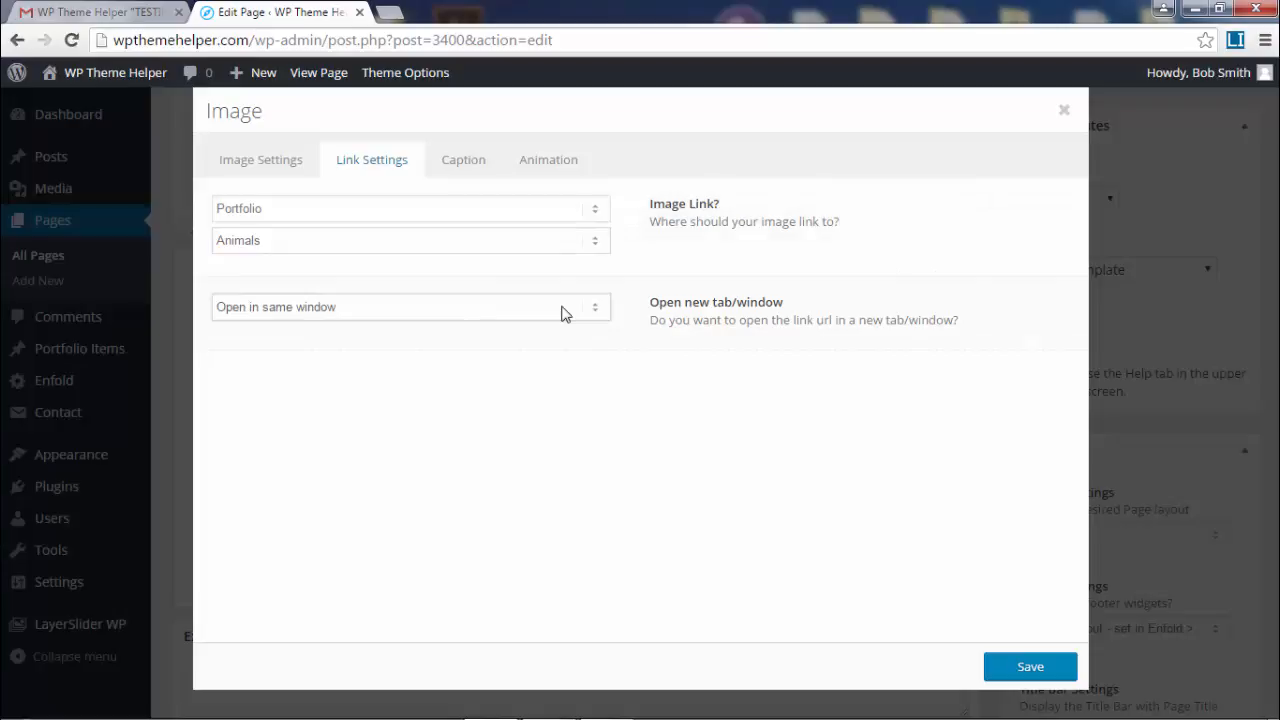
{"action": "left_click", "coordinate": [562, 313]}
{"action": "left_click", "coordinate": [527, 321]}
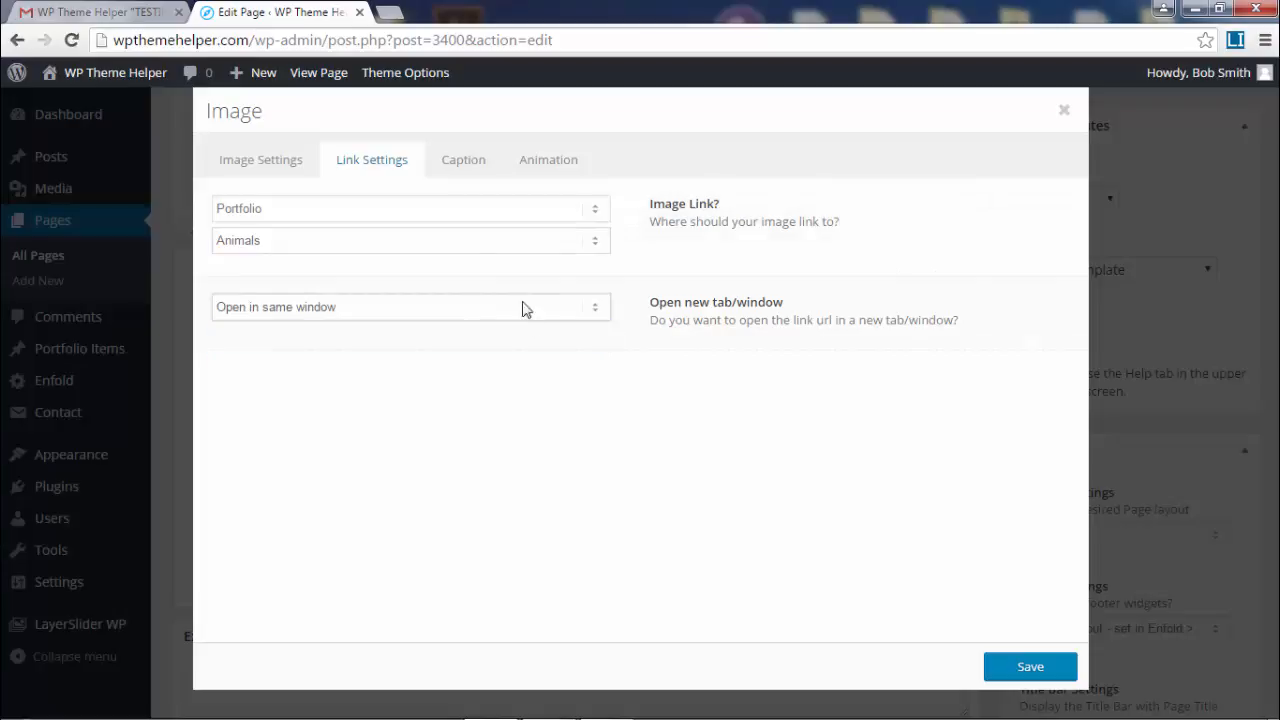
- Leave the caption overlay off, set the Fade in animation, and save the element
{"action": "left_click", "coordinate": [477, 164]}
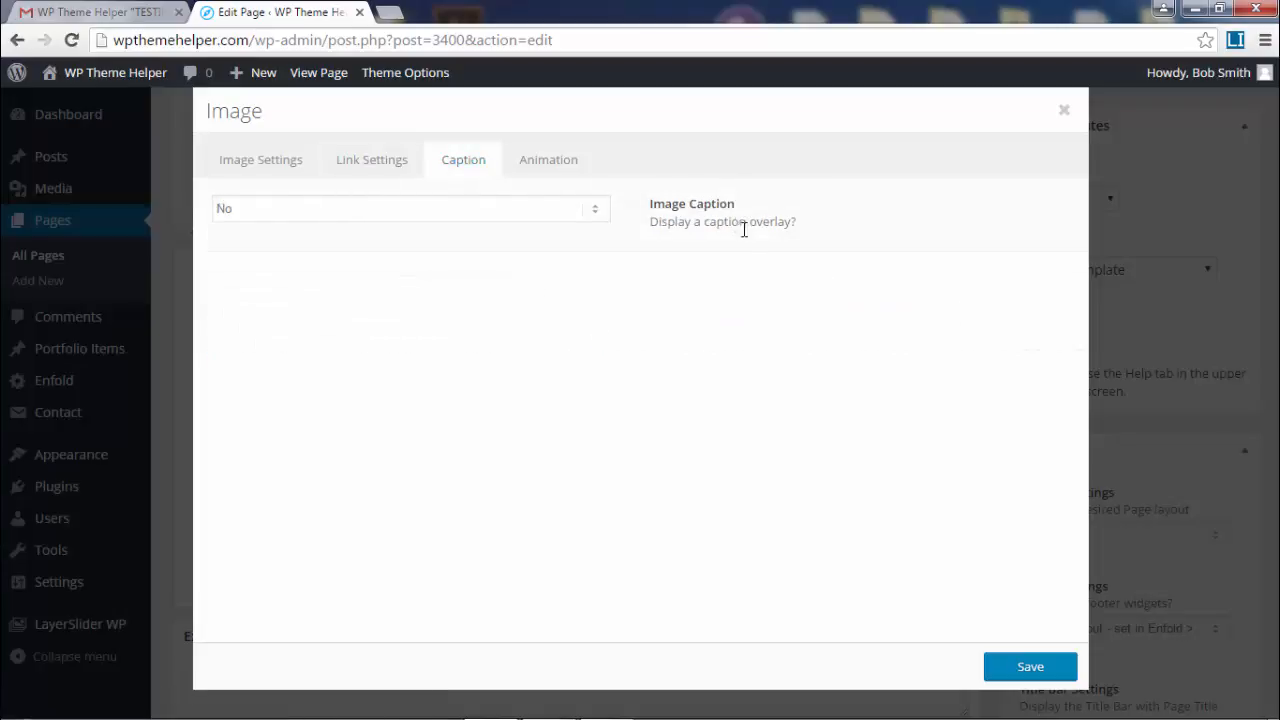
{"action": "left_click", "coordinate": [449, 210]}
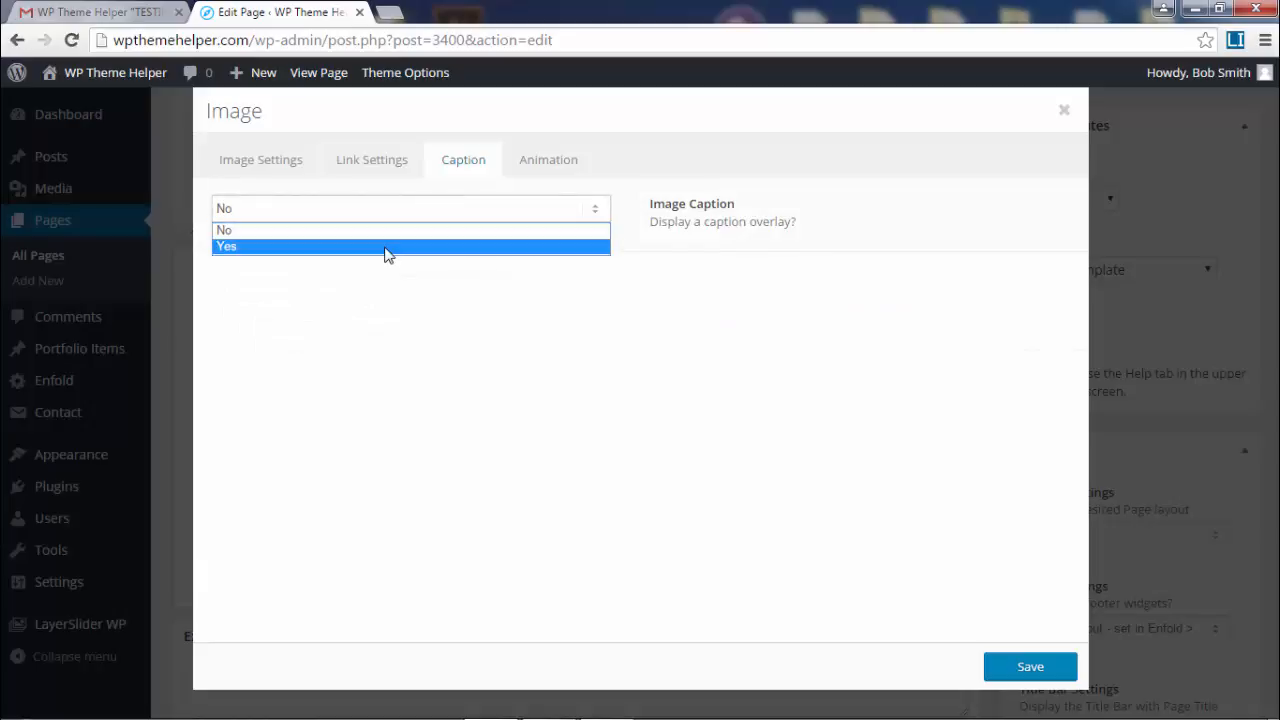
{"action": "left_click", "coordinate": [386, 250]}
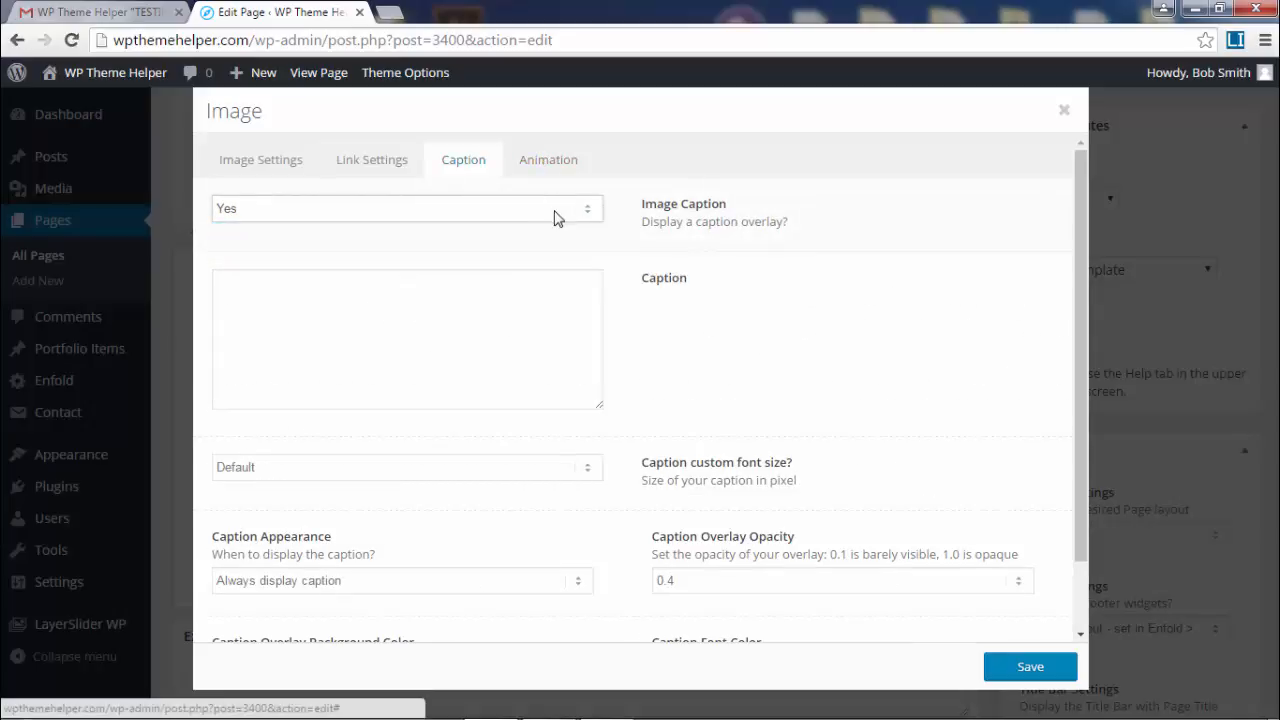
{"action": "left_click", "coordinate": [557, 216]}
{"action": "left_click", "coordinate": [506, 230]}
{"action": "left_click", "coordinate": [553, 166]}
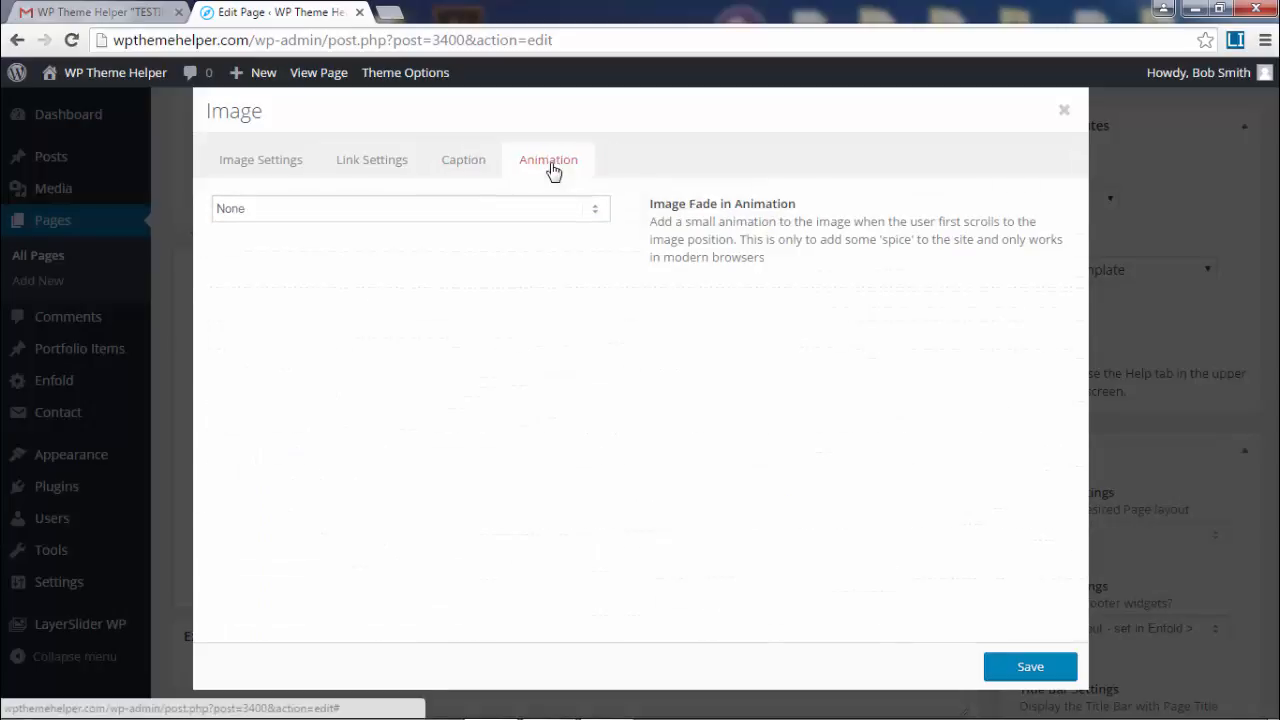
{"action": "left_click", "coordinate": [455, 214]}
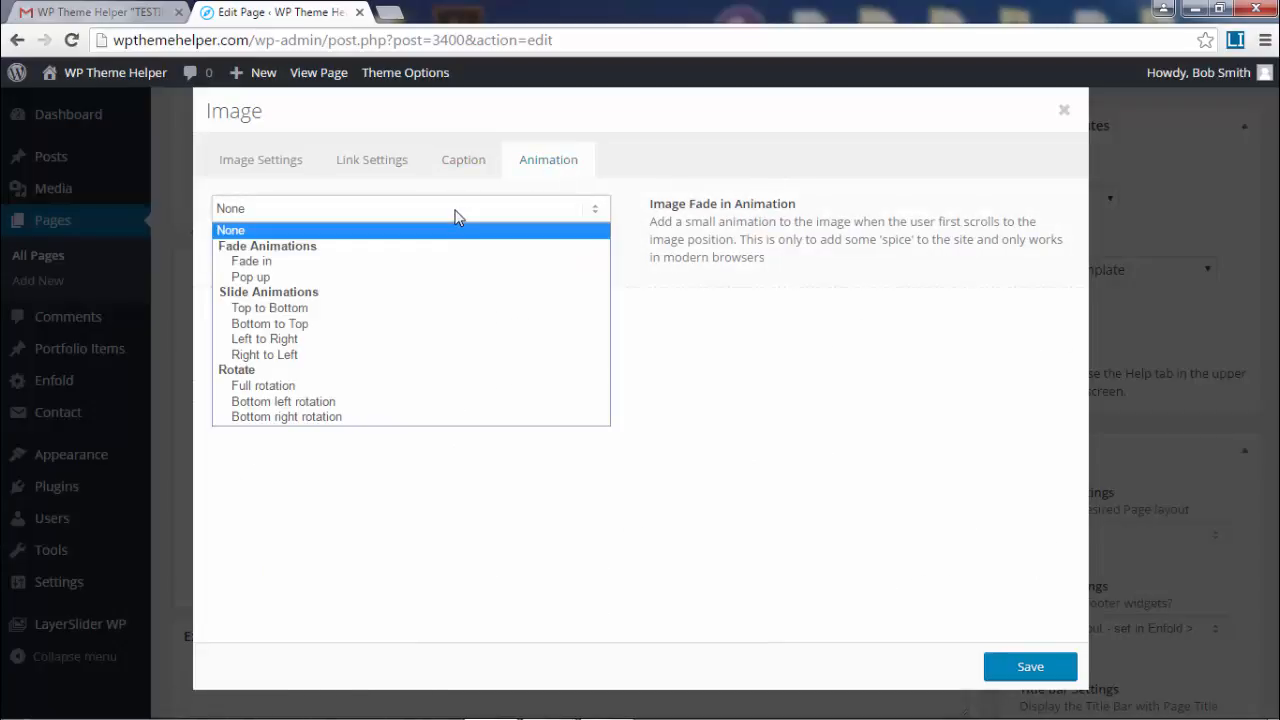
{"action": "left_click", "coordinate": [463, 270]}
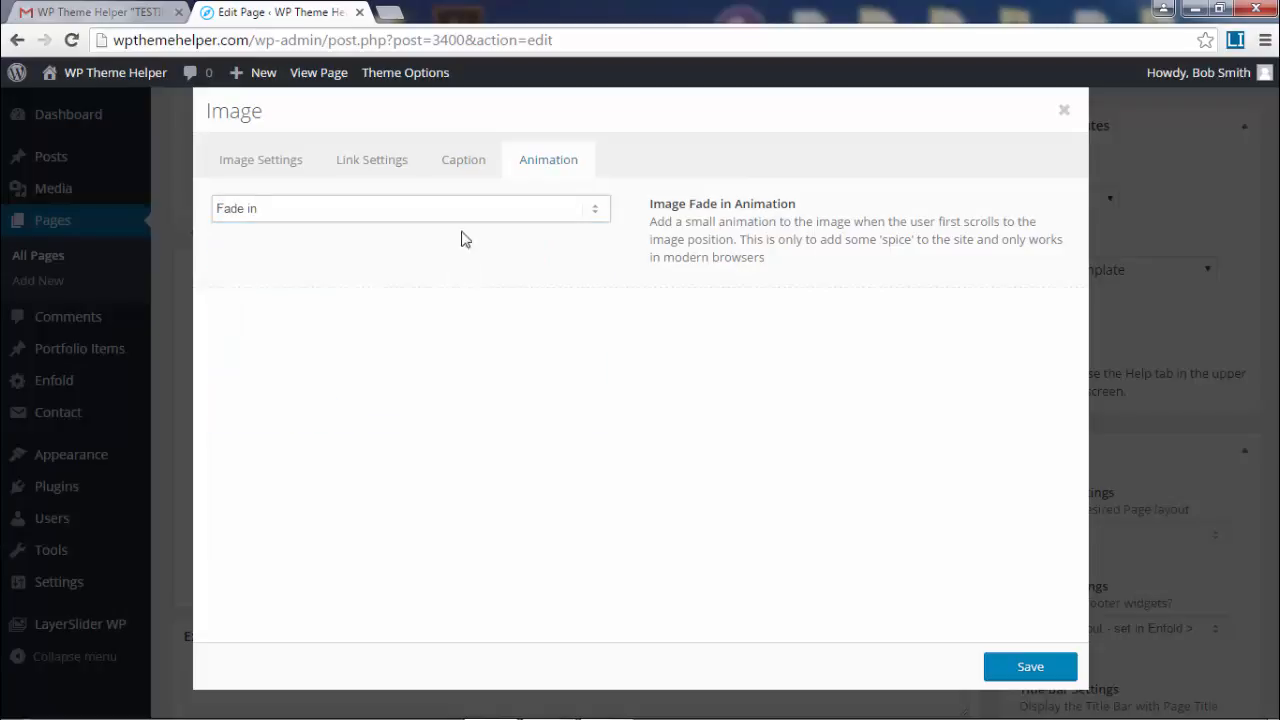
{"action": "left_click", "coordinate": [1028, 668]}
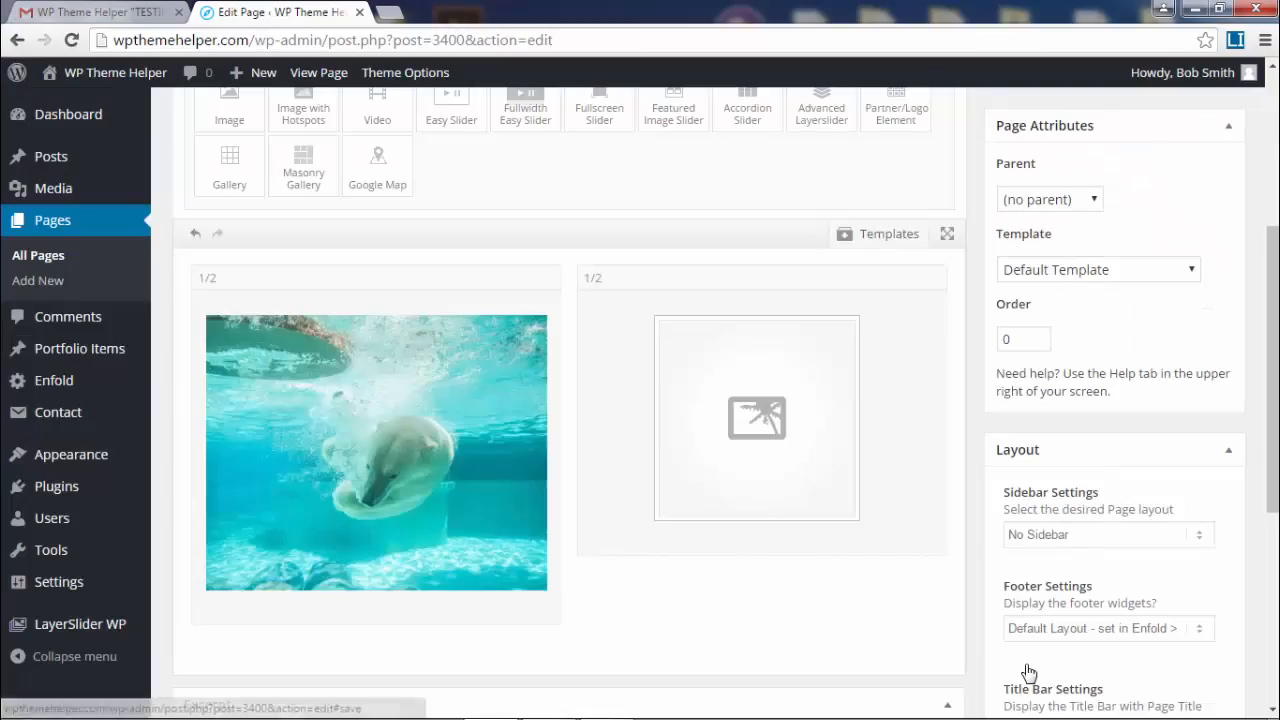
- Insert the red convertible interior photo into the right image element at Portfolio 495 × 400 size
{"action": "left_click", "coordinate": [770, 432]}
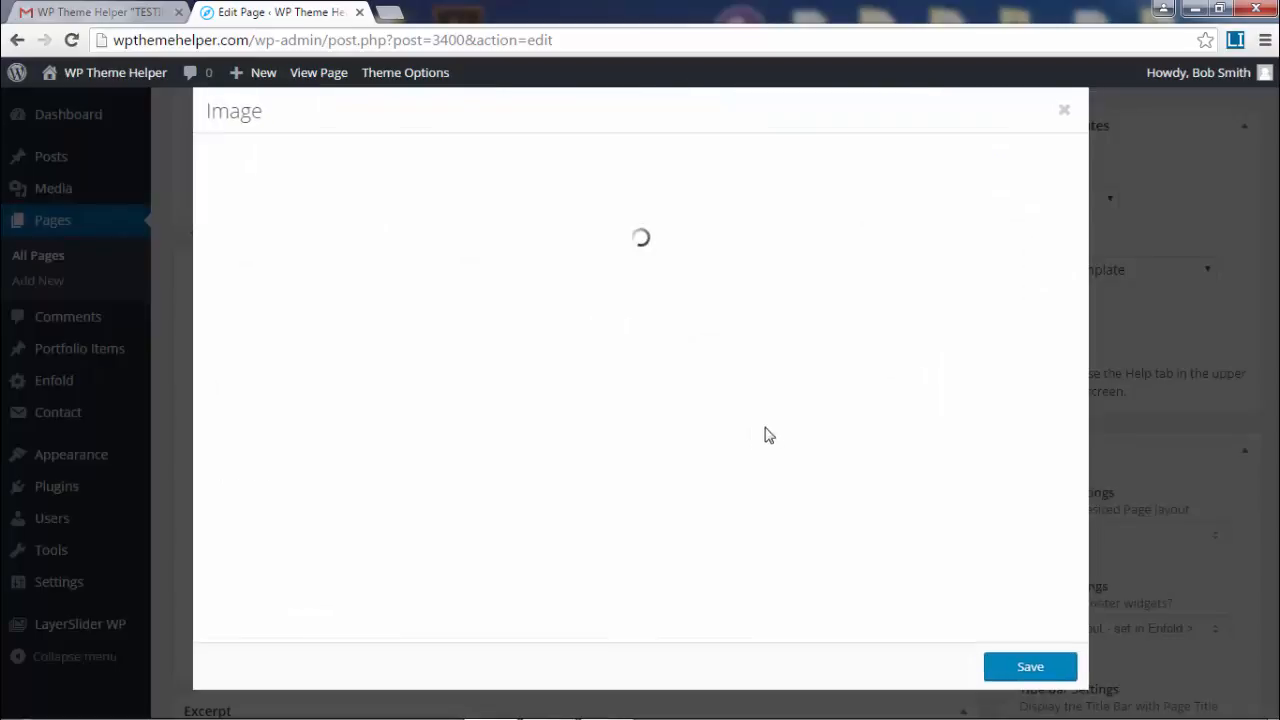
{"action": "left_click", "coordinate": [287, 212]}
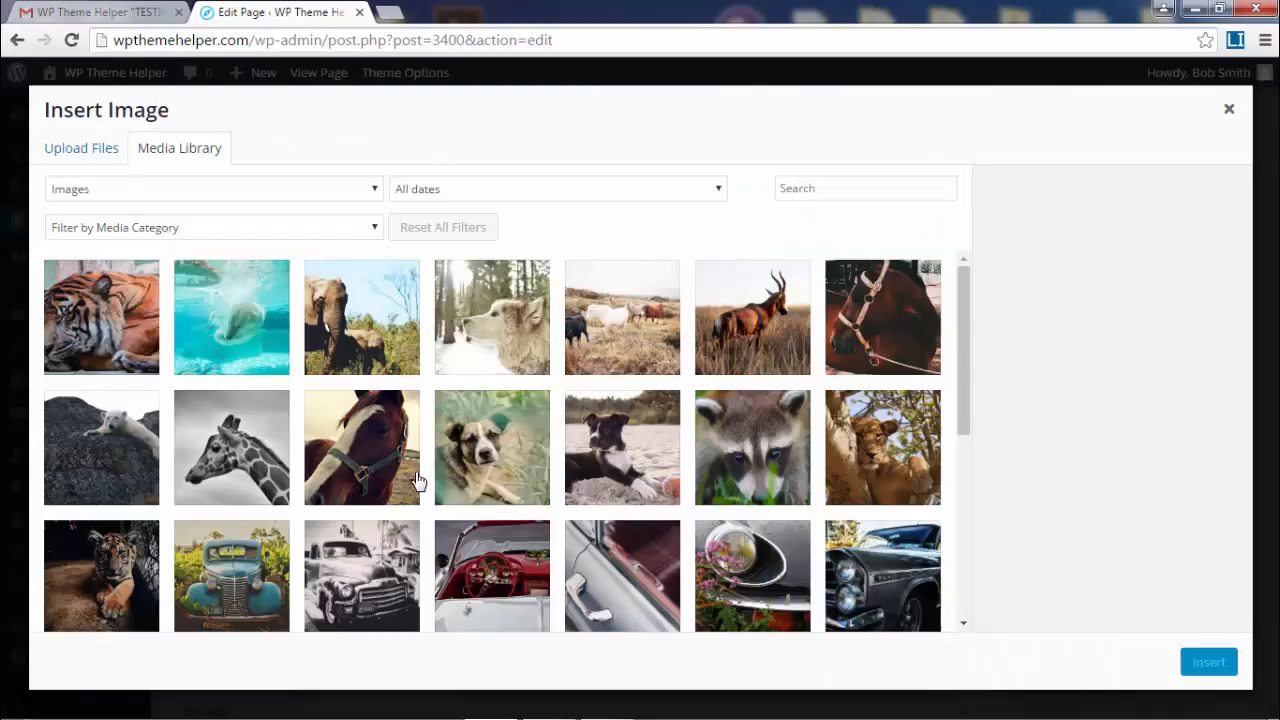
{"action": "scroll", "coordinate": [453, 470], "scroll_direction": "down", "scroll_amount": 1}
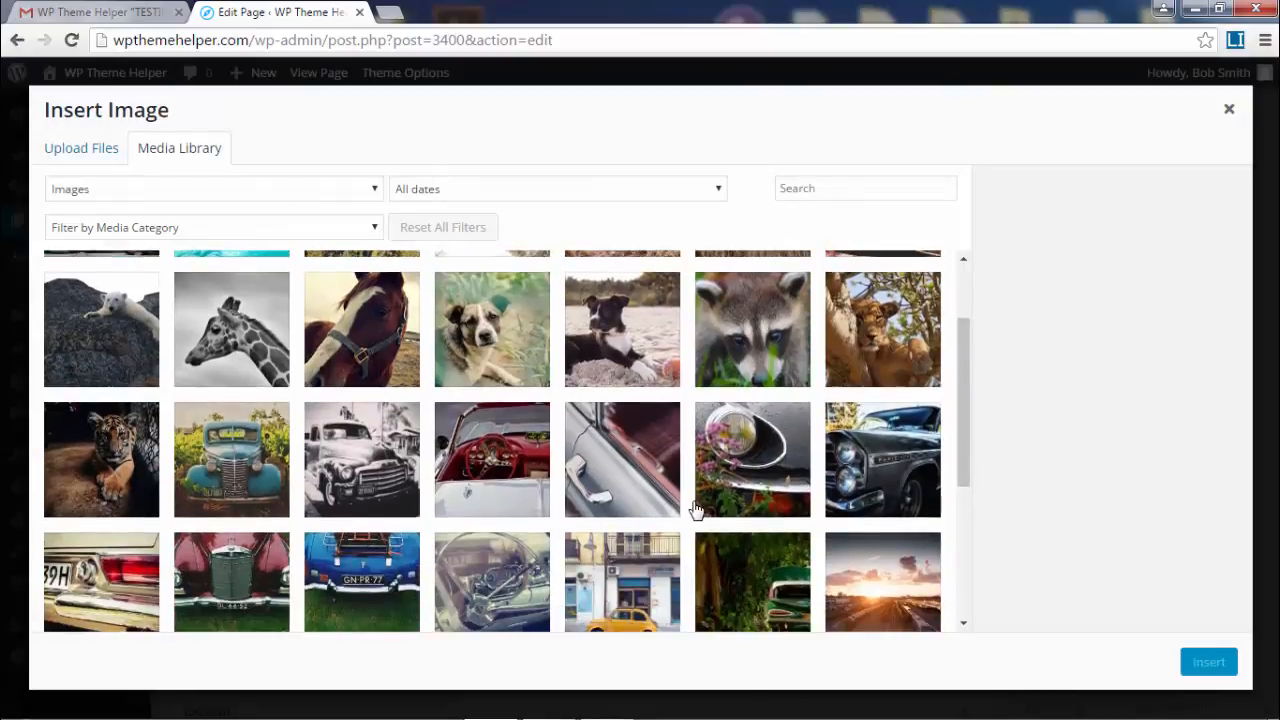
{"action": "scroll", "coordinate": [696, 512], "scroll_direction": "down", "scroll_amount": 1}
{"action": "scroll", "coordinate": [417, 527], "scroll_direction": "down", "scroll_amount": 2}
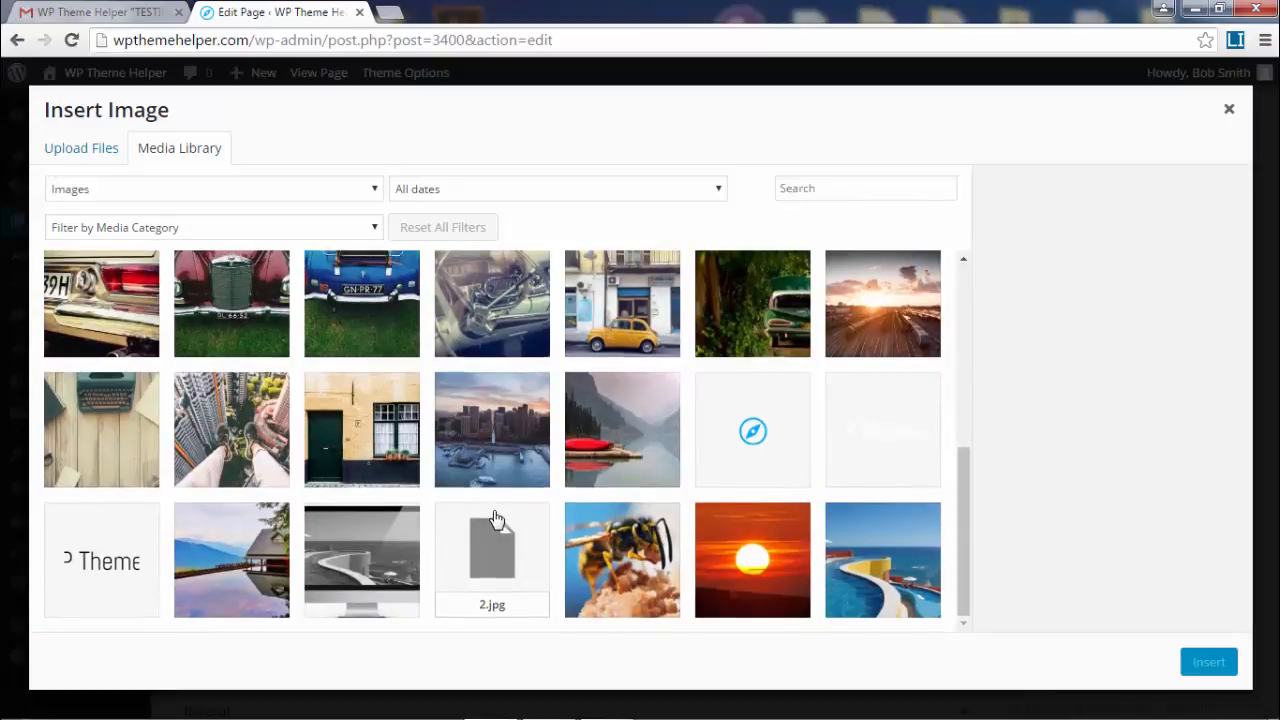
{"action": "scroll", "coordinate": [496, 518], "scroll_direction": "up", "scroll_amount": 2}
{"action": "scroll", "coordinate": [496, 518], "scroll_direction": "up", "scroll_amount": 1}
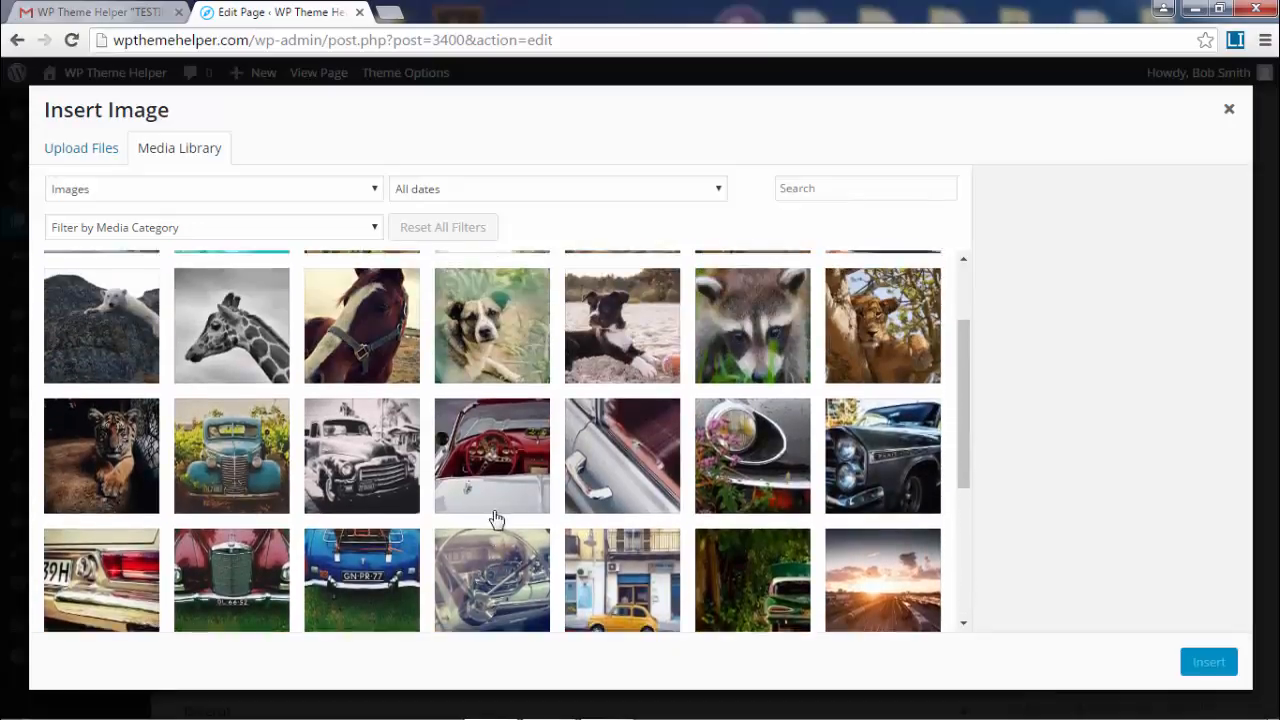
{"action": "left_click", "coordinate": [480, 464]}
{"action": "left_click", "coordinate": [1128, 565]}
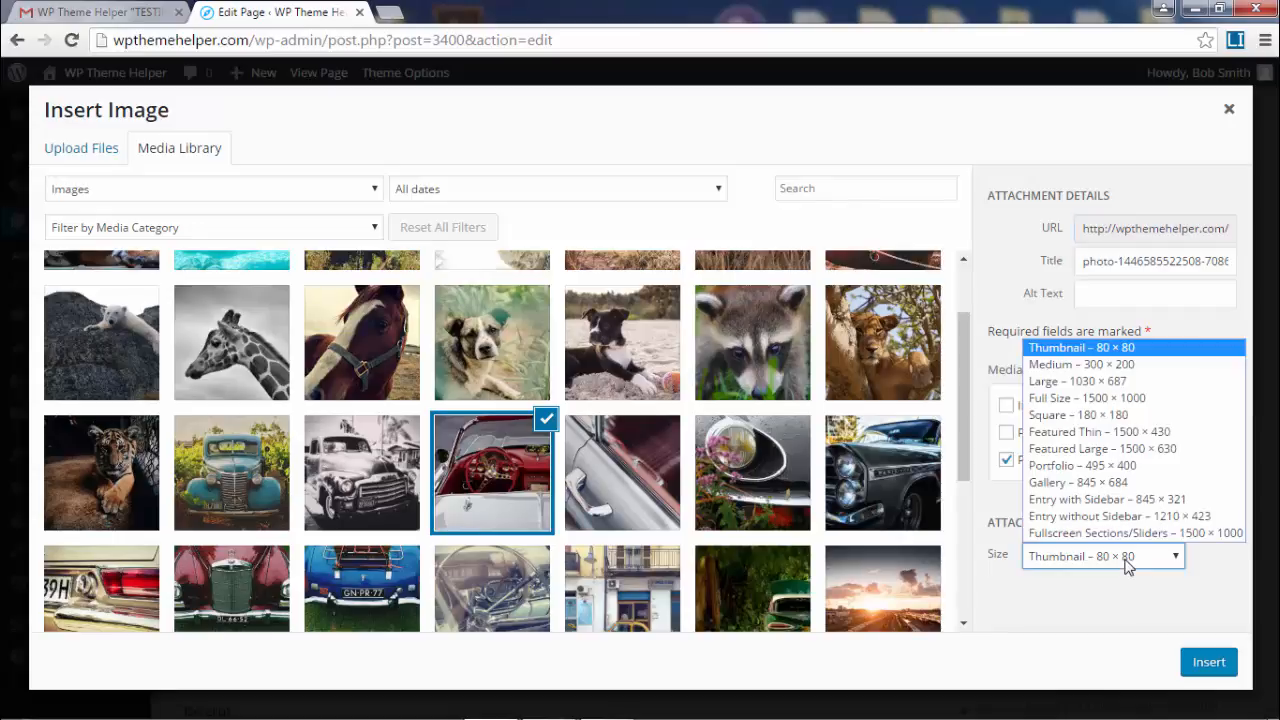
{"action": "left_click", "coordinate": [1165, 467]}
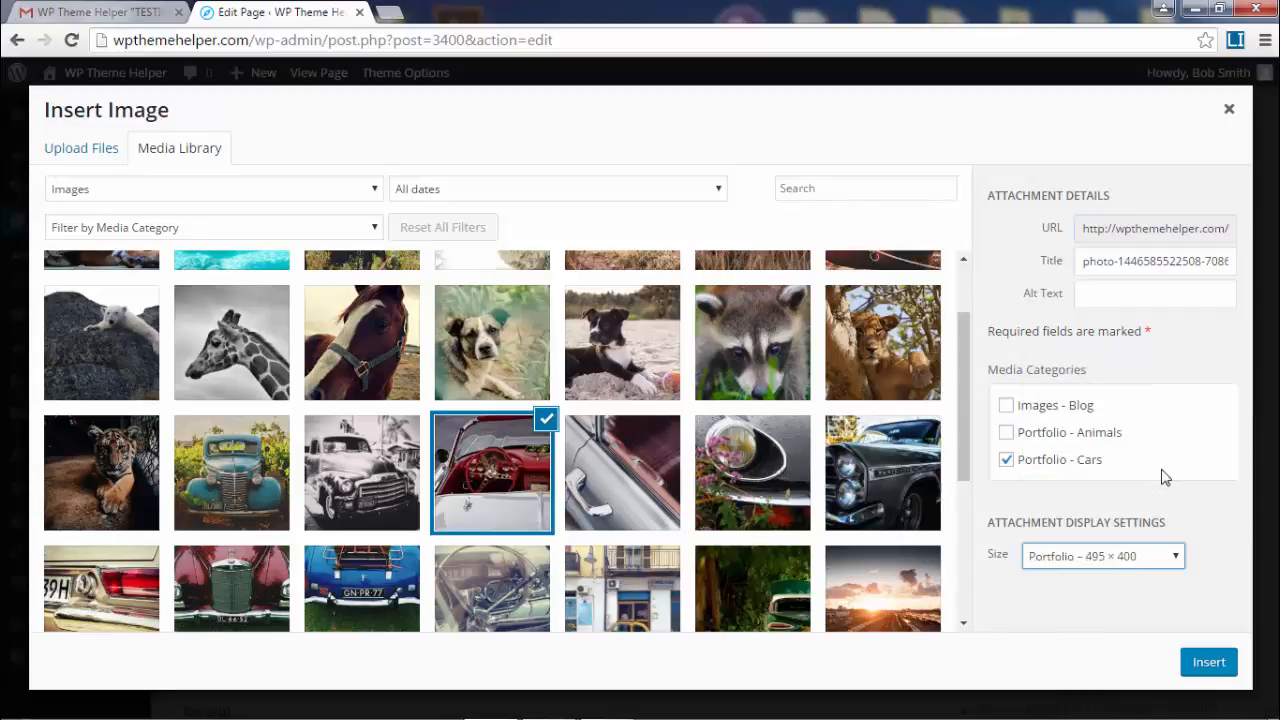
{"action": "left_click", "coordinate": [1224, 663]}
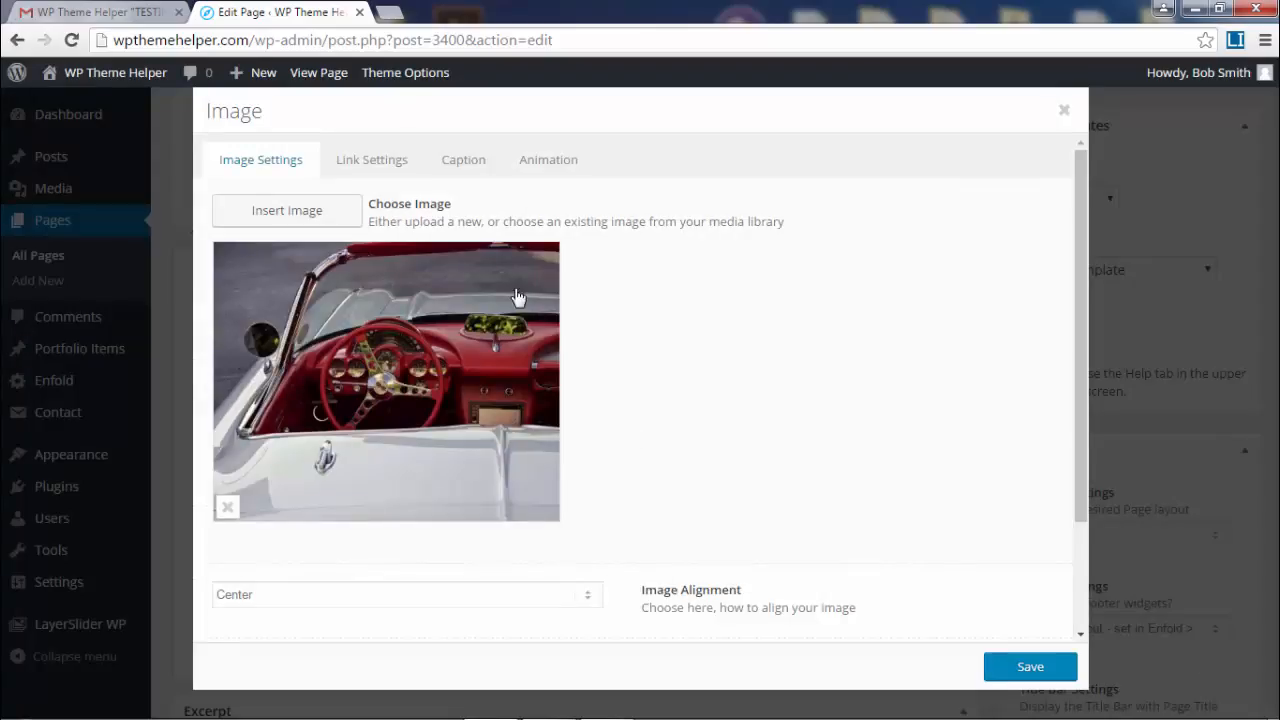
- Keep Default image styling and set the car image to slightly increase on hover
{"action": "scroll", "coordinate": [691, 491], "scroll_direction": "down", "scroll_amount": 3}
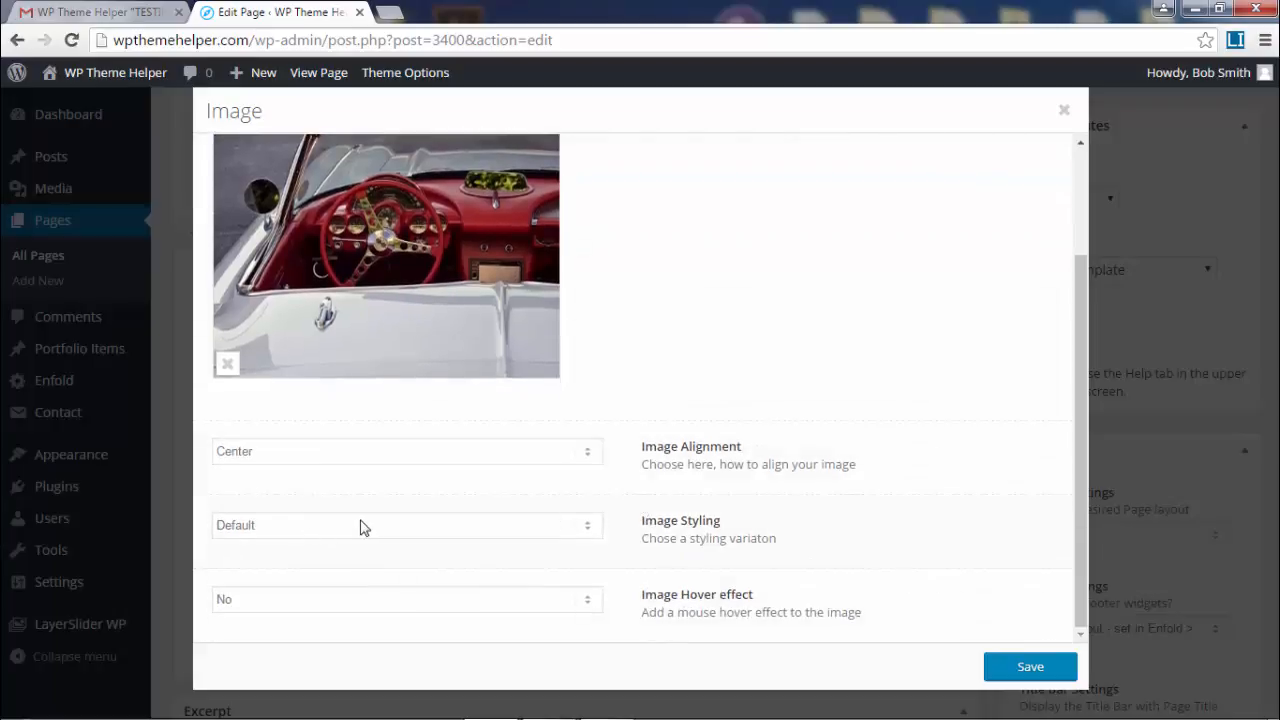
{"action": "left_click", "coordinate": [363, 526]}
{"action": "left_click", "coordinate": [882, 364]}
{"action": "left_click", "coordinate": [467, 600]}
{"action": "left_click", "coordinate": [463, 637]}
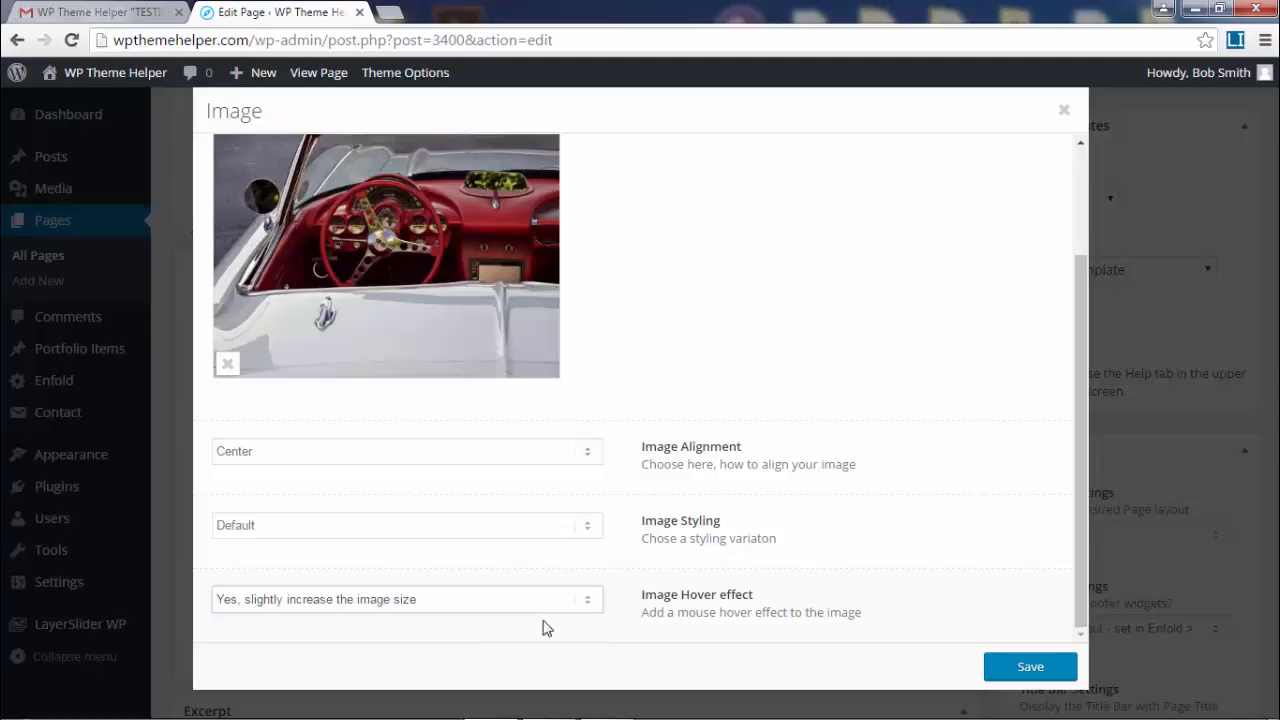
- Link the car image to the Portfolio > Antique Cars category
{"action": "scroll", "coordinate": [850, 548], "scroll_direction": "up", "scroll_amount": 3}
{"action": "left_click", "coordinate": [390, 168]}
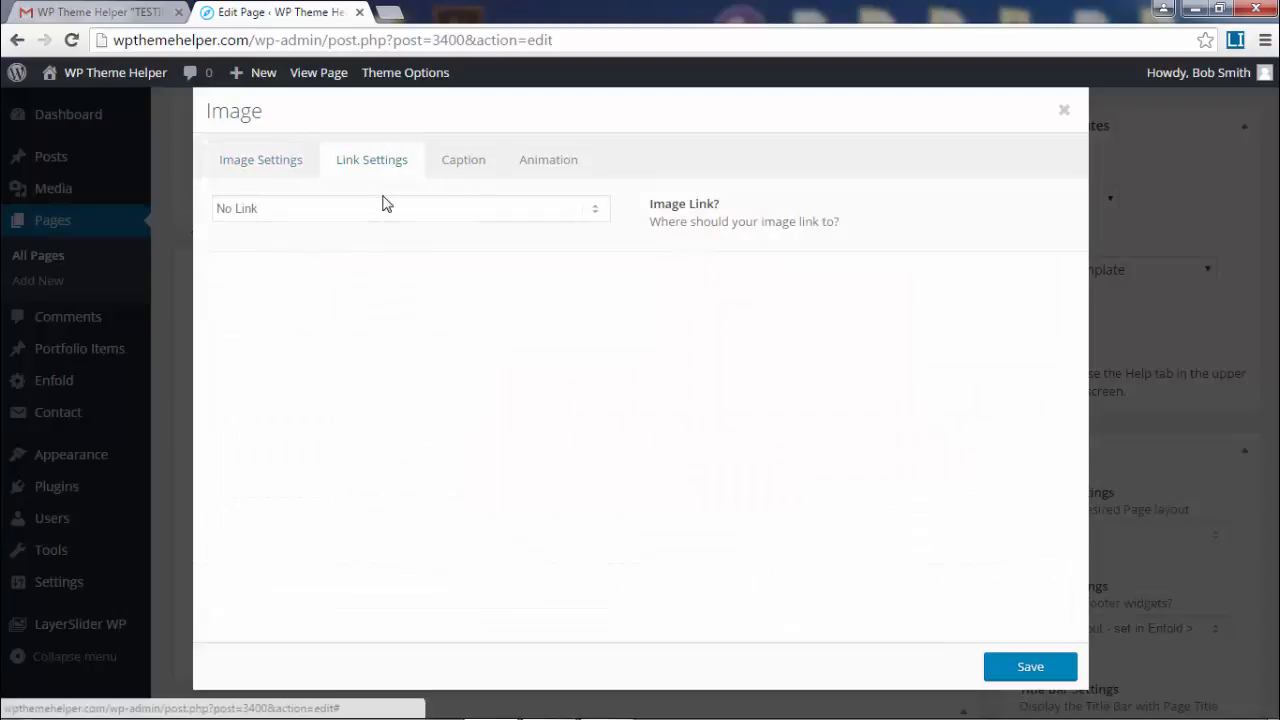
{"action": "left_click", "coordinate": [386, 204]}
{"action": "left_click", "coordinate": [397, 312]}
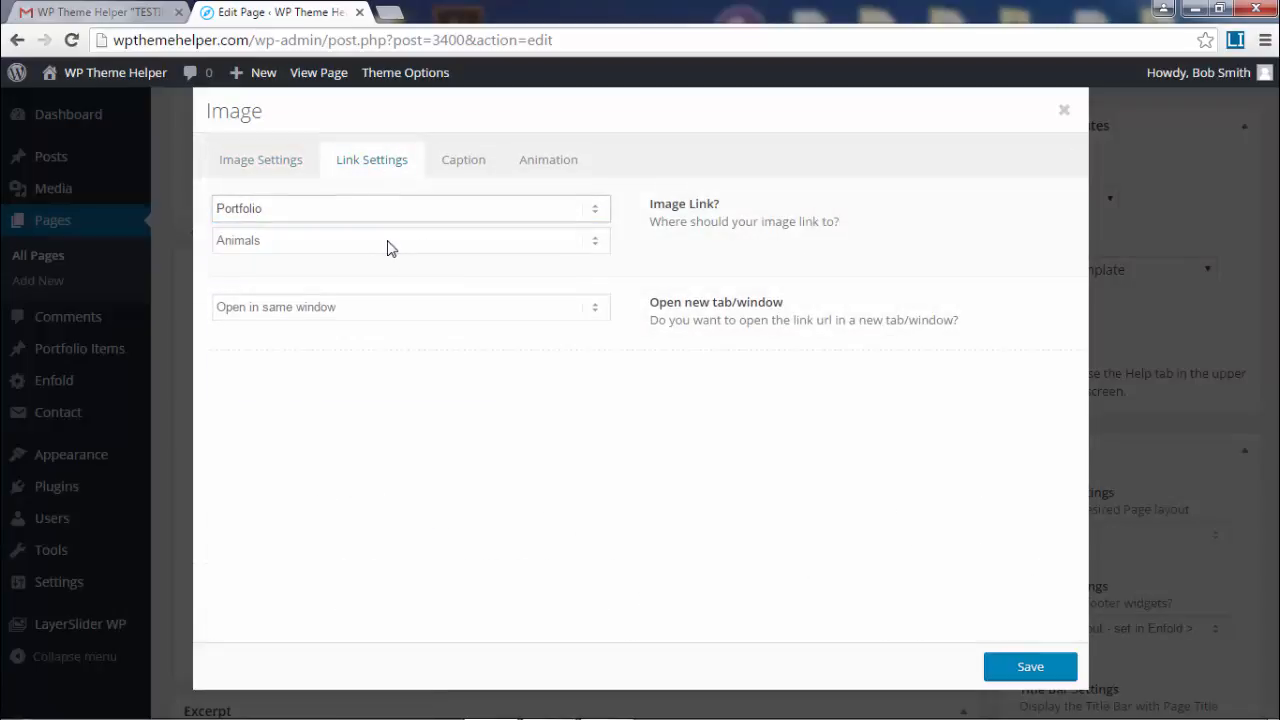
{"action": "left_click", "coordinate": [390, 245]}
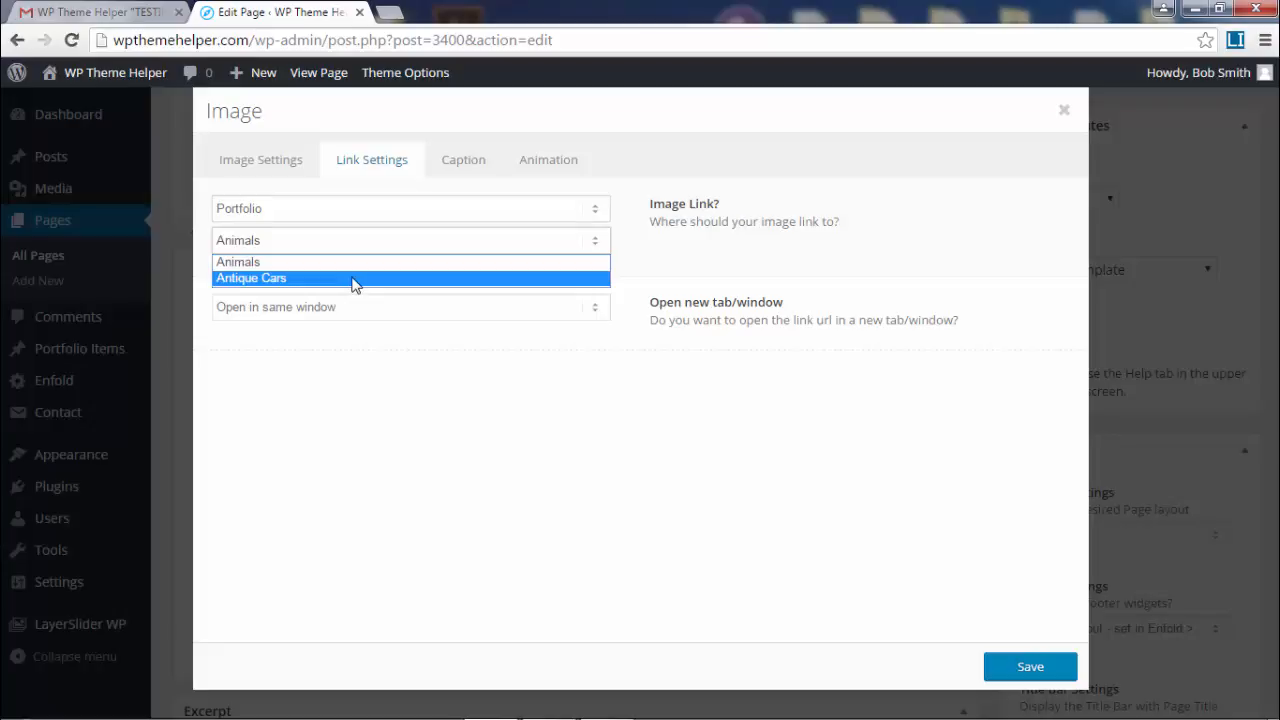
{"action": "left_click", "coordinate": [353, 279]}
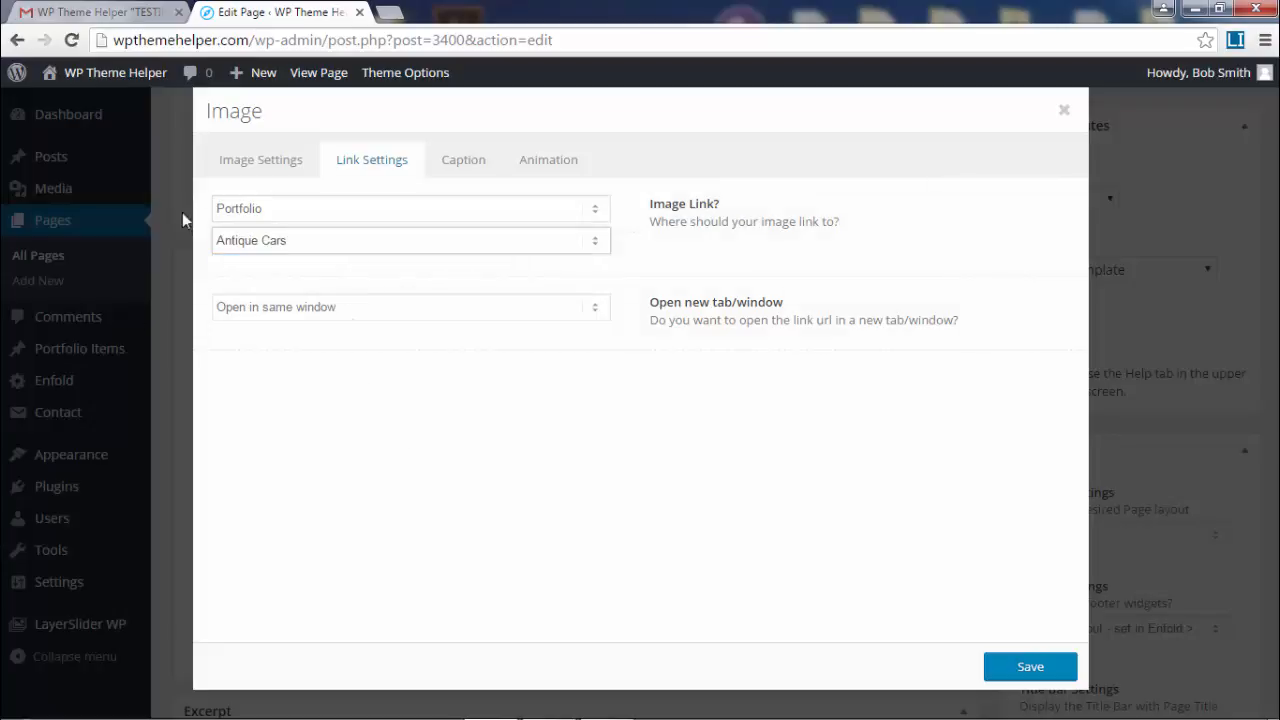
- Give the car image a Fade in animation and save the element
{"action": "left_click", "coordinate": [453, 168]}
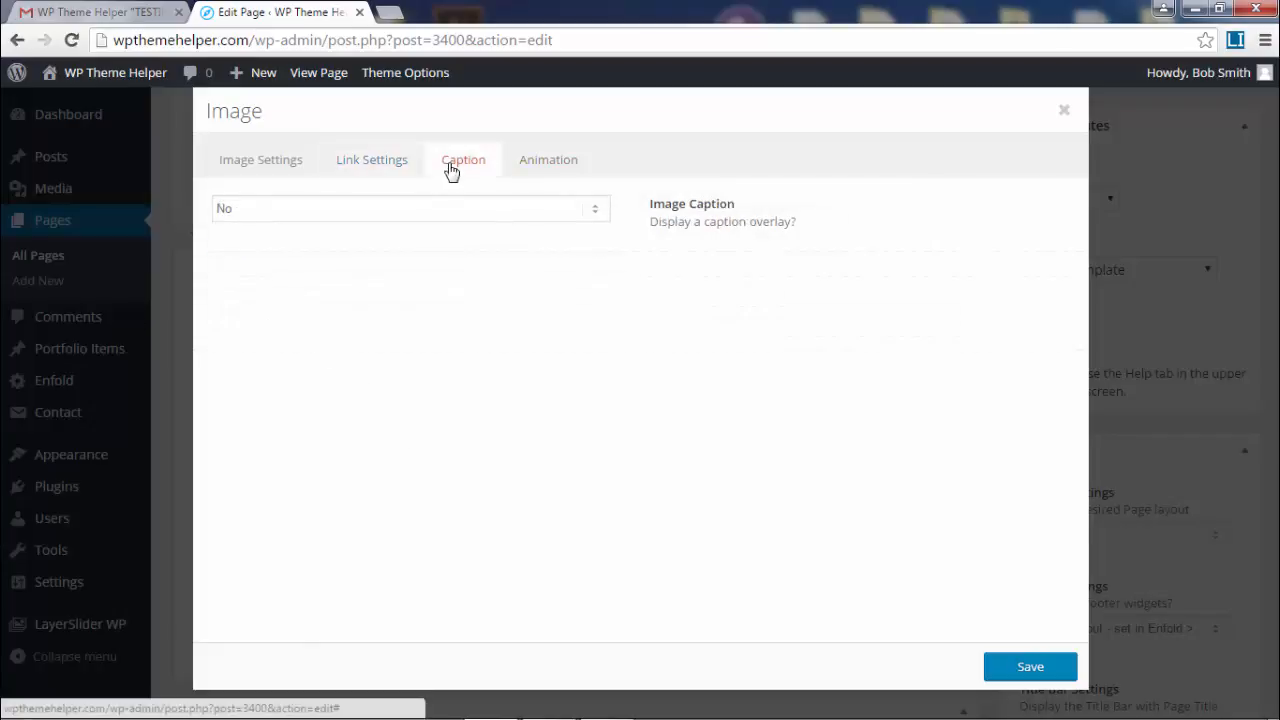
{"action": "left_click", "coordinate": [546, 163]}
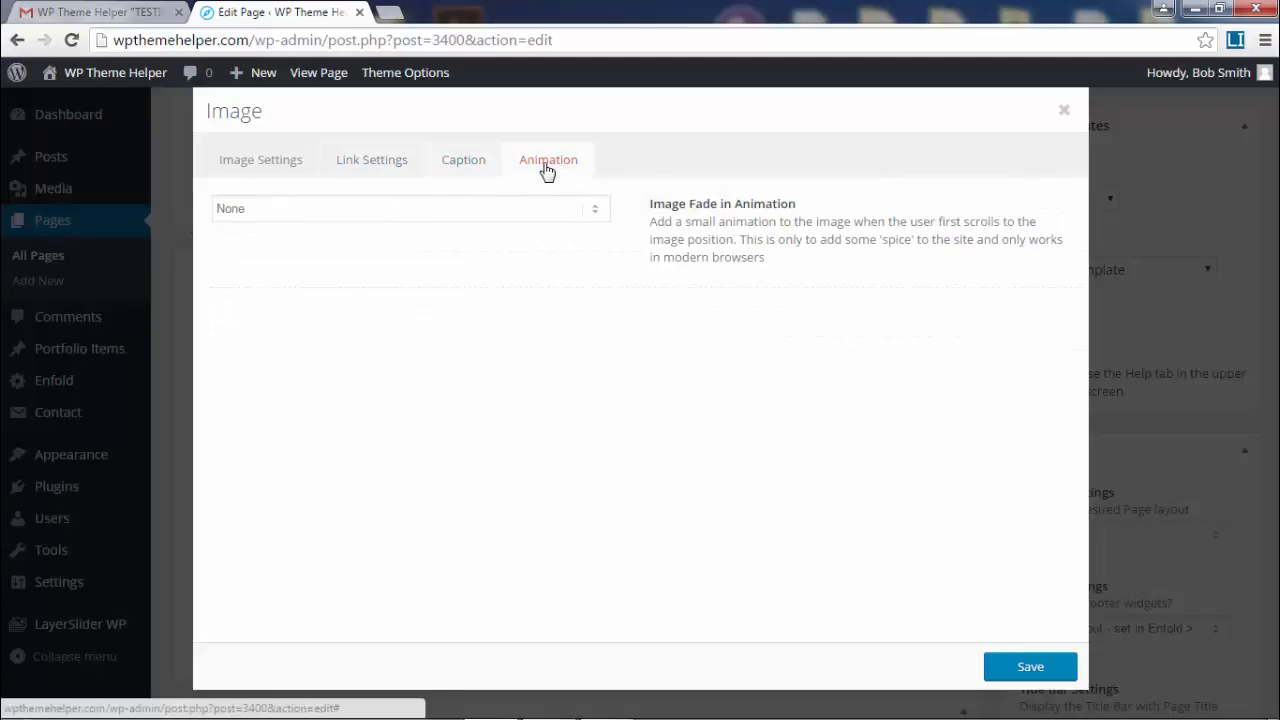
{"action": "left_click", "coordinate": [345, 211]}
{"action": "left_click", "coordinate": [340, 262]}
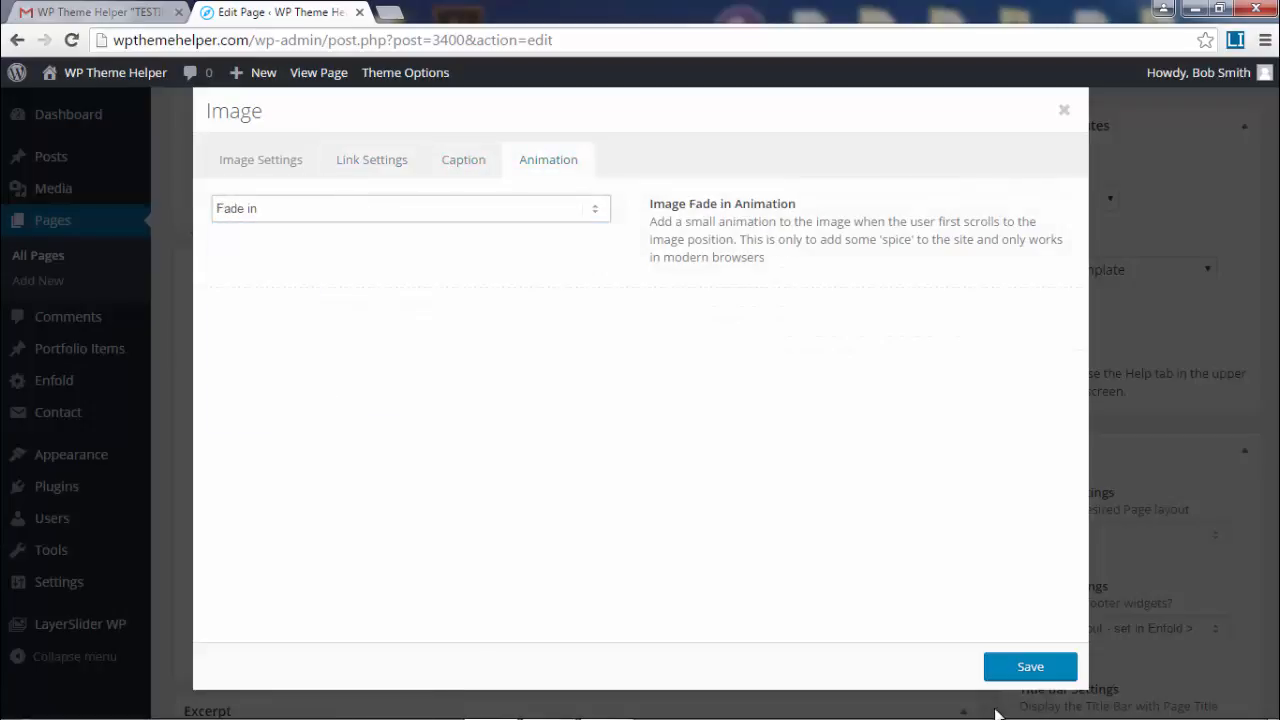
{"action": "left_click", "coordinate": [1034, 669]}
{"action": "scroll", "coordinate": [1100, 450], "scroll_direction": "up", "scroll_amount": 3}
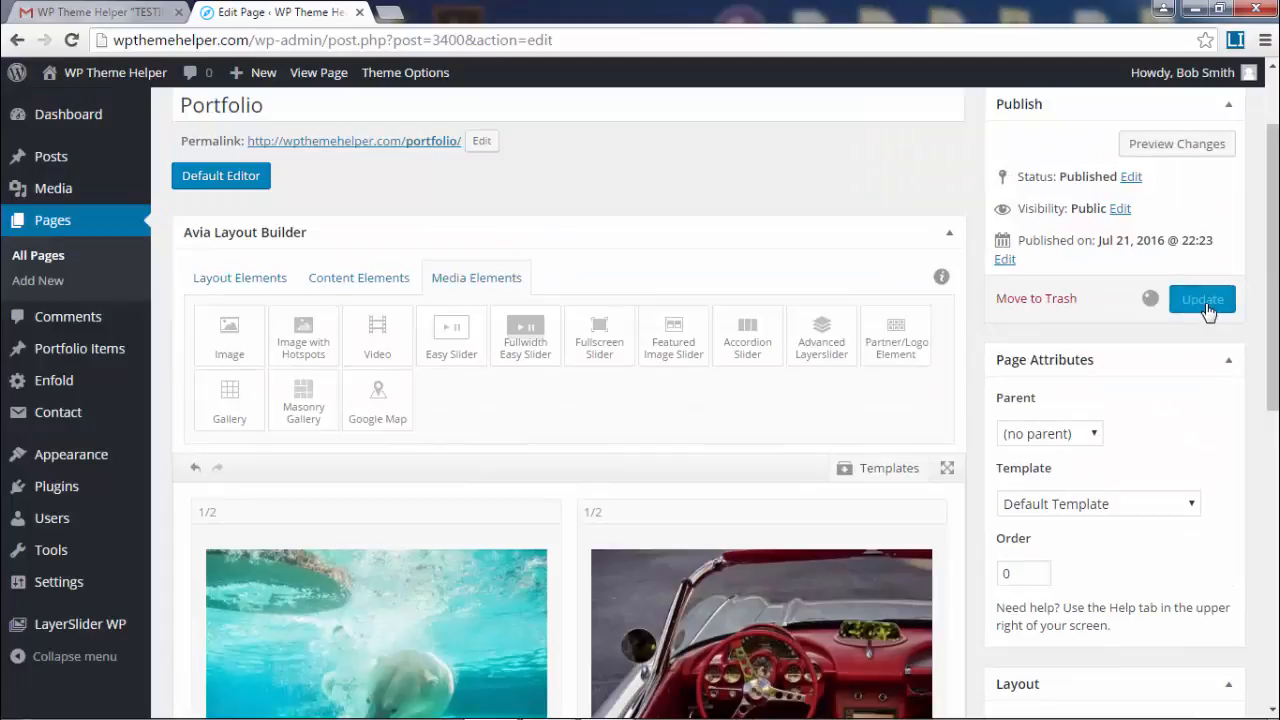
- Update the Portfolio page and open its live version in a new tab
{"action": "left_click", "coordinate": [1205, 302]}
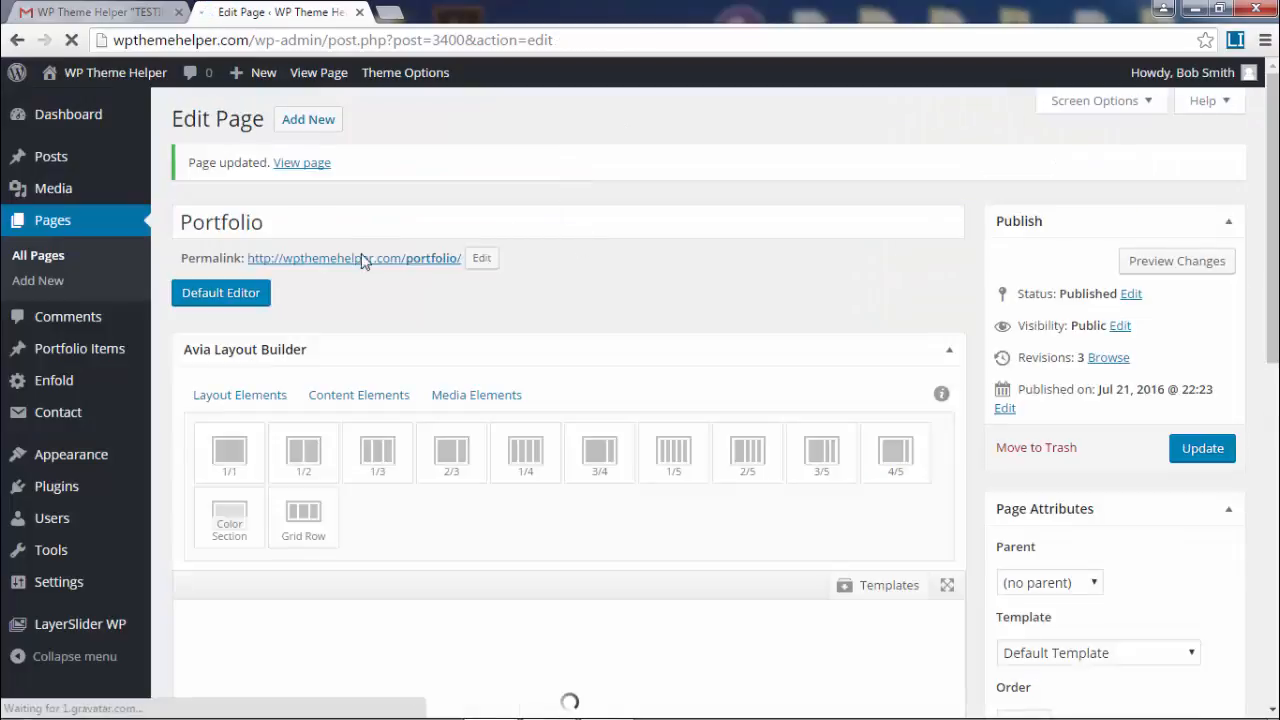
{"action": "right_click", "coordinate": [363, 259]}
{"action": "left_click", "coordinate": [430, 266]}
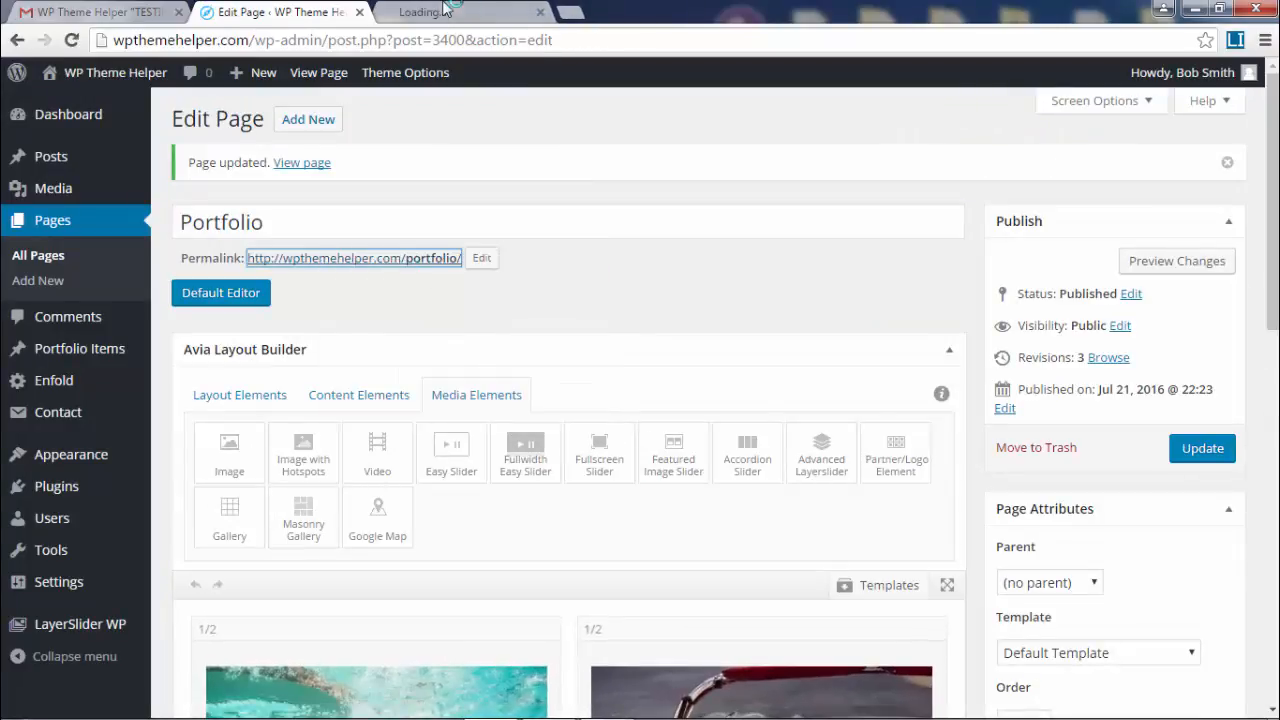
{"action": "left_click", "coordinate": [446, 10]}
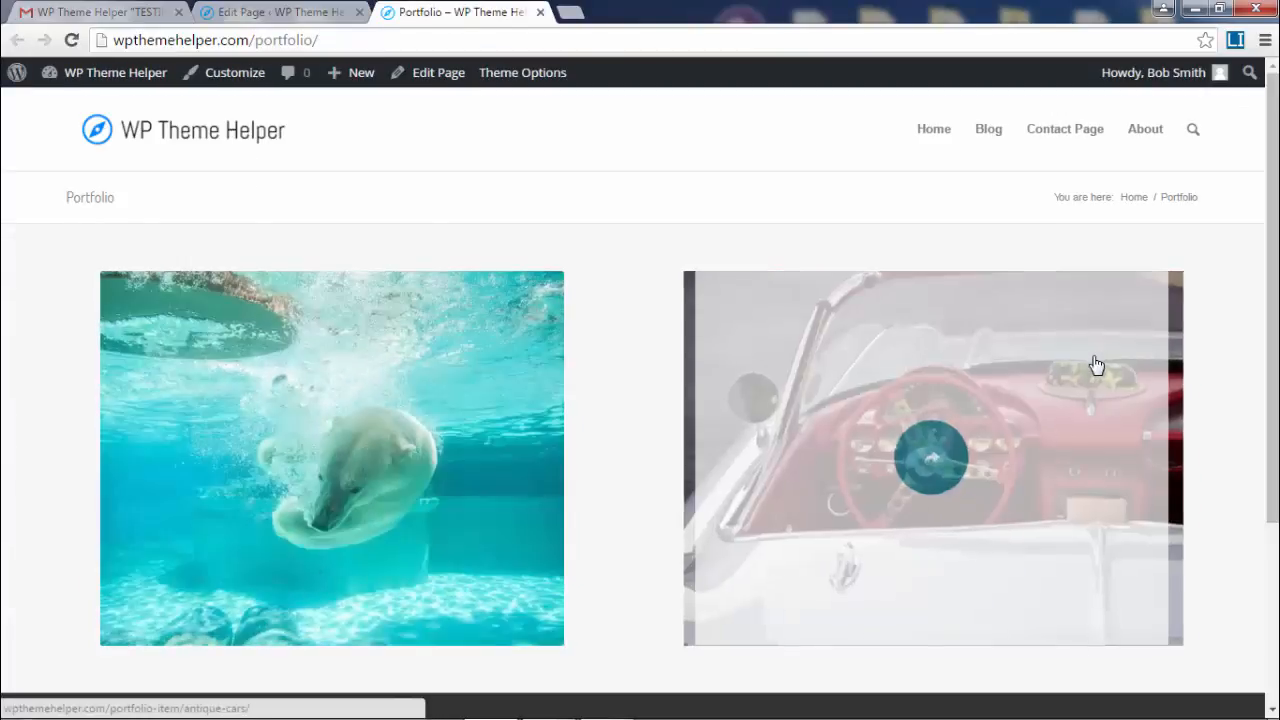
- Look over the live page's polar bear and car images, then go back to the editor
{"action": "scroll", "coordinate": [1096, 365], "scroll_direction": "down", "scroll_amount": 3}
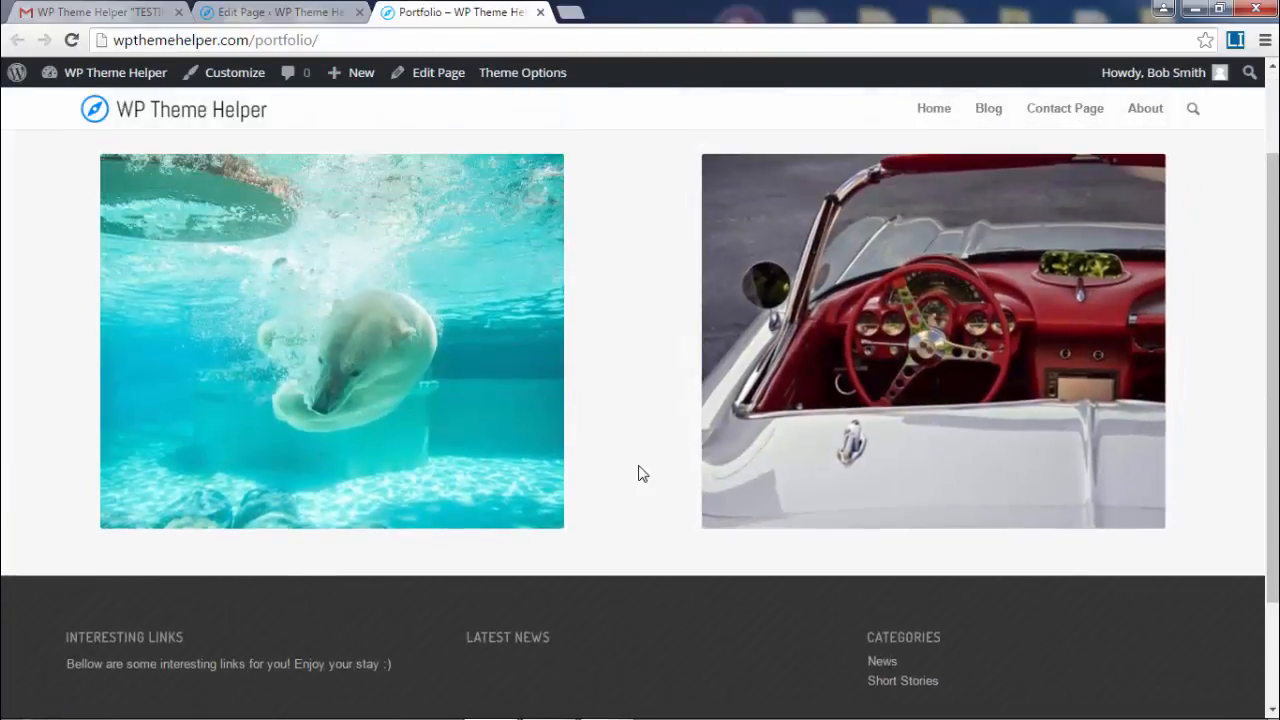
{"action": "scroll", "coordinate": [643, 474], "scroll_direction": "up", "scroll_amount": 1}
{"action": "scroll", "coordinate": [656, 285], "scroll_direction": "up", "scroll_amount": 1}
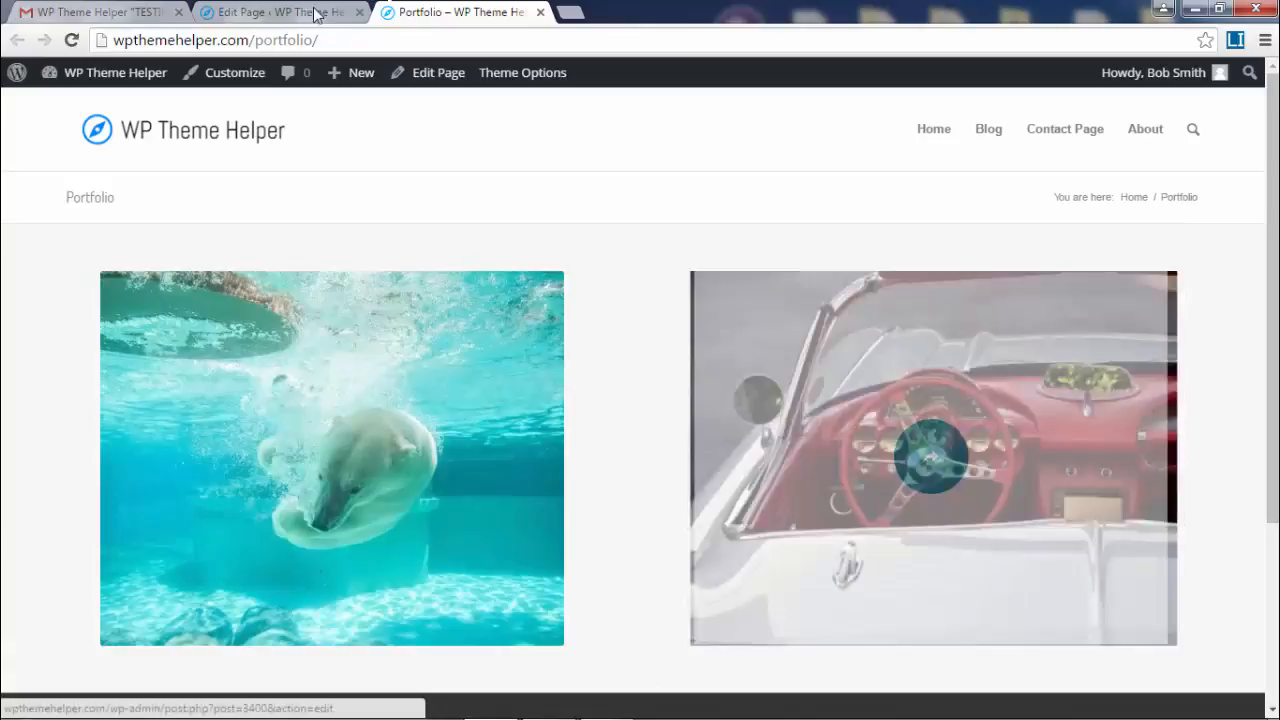
{"action": "left_click", "coordinate": [298, 12]}
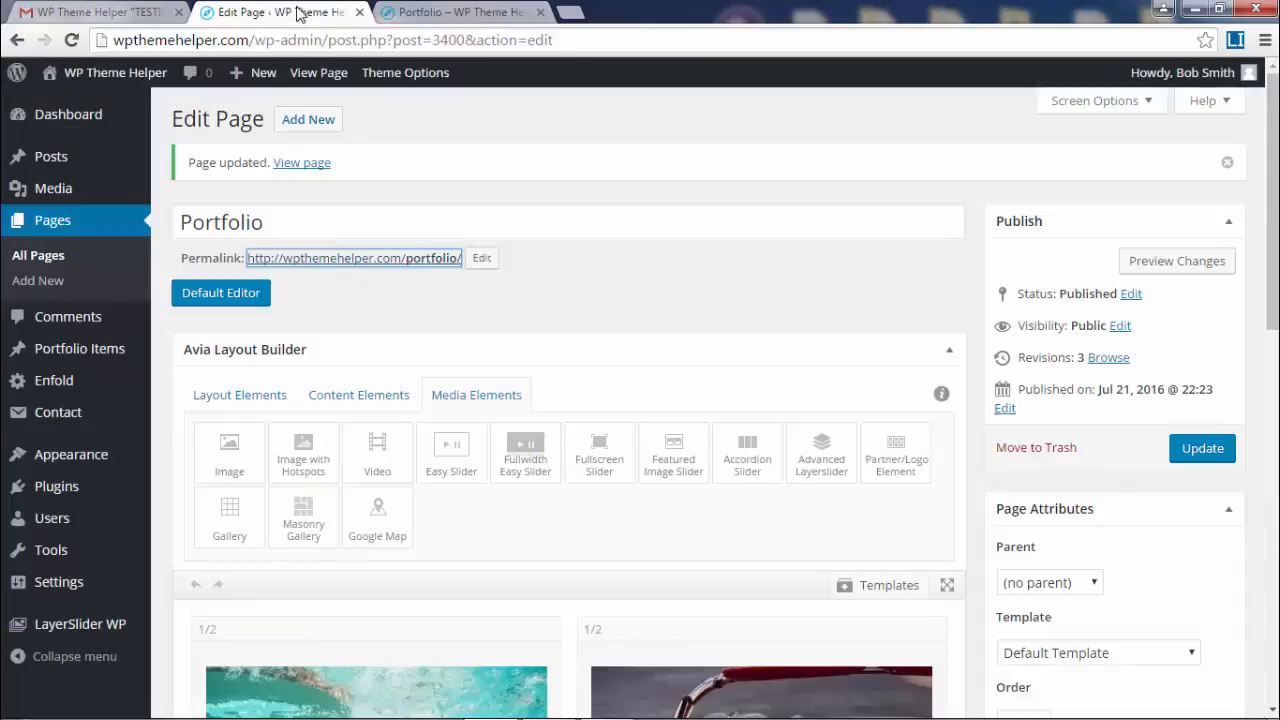
- Set the first column's Space between columns to 'No space between columns' and save
{"action": "scroll", "coordinate": [680, 279], "scroll_direction": "down", "scroll_amount": 4}
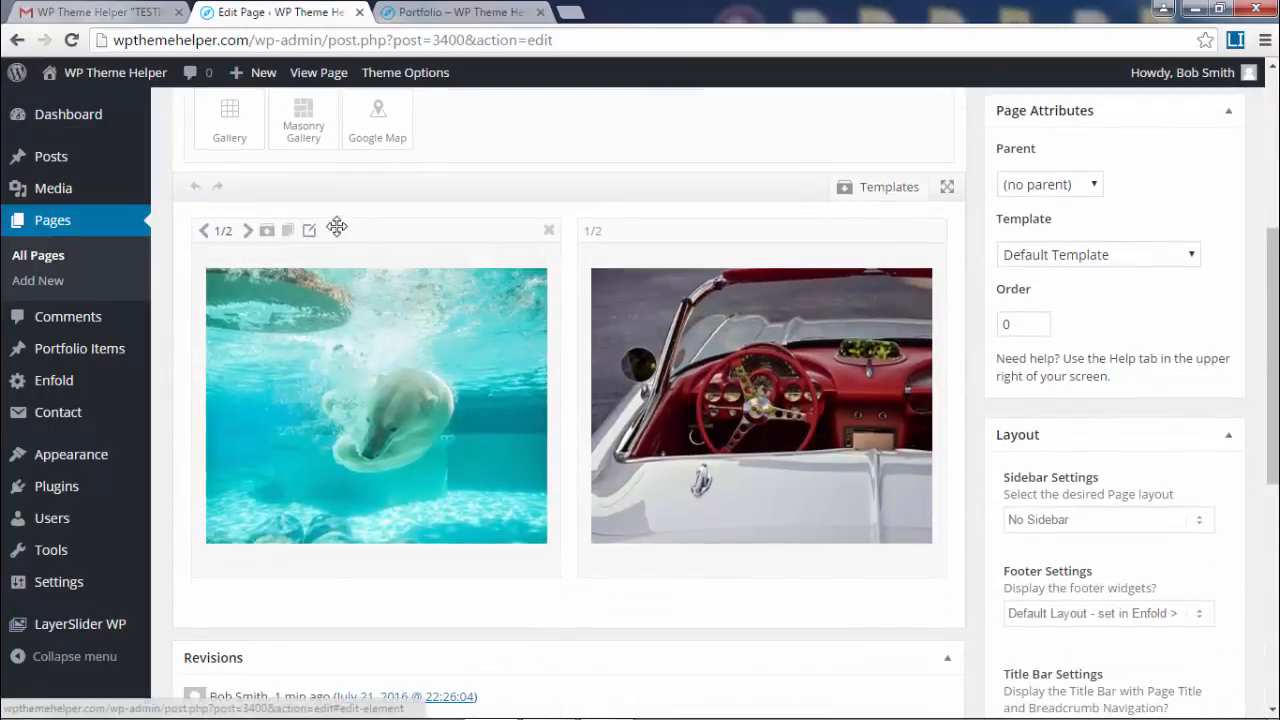
{"action": "left_click", "coordinate": [310, 233]}
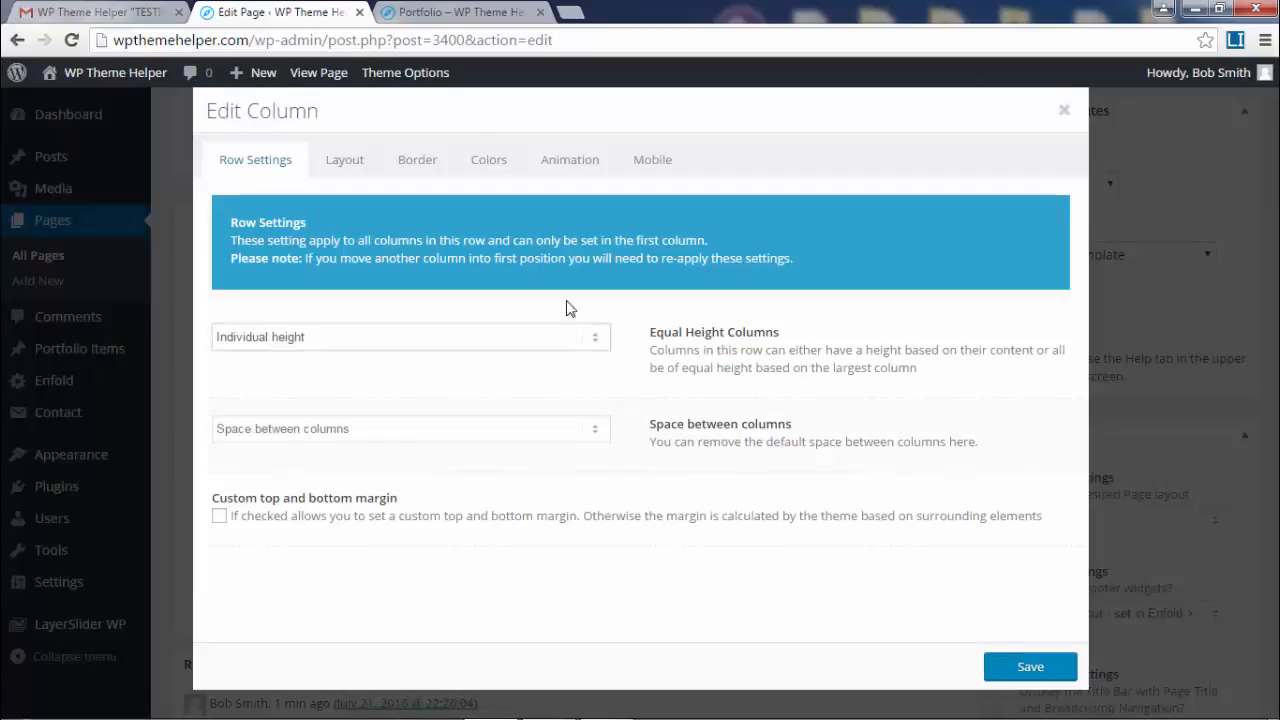
{"action": "left_click", "coordinate": [420, 163]}
{"action": "left_click", "coordinate": [350, 166]}
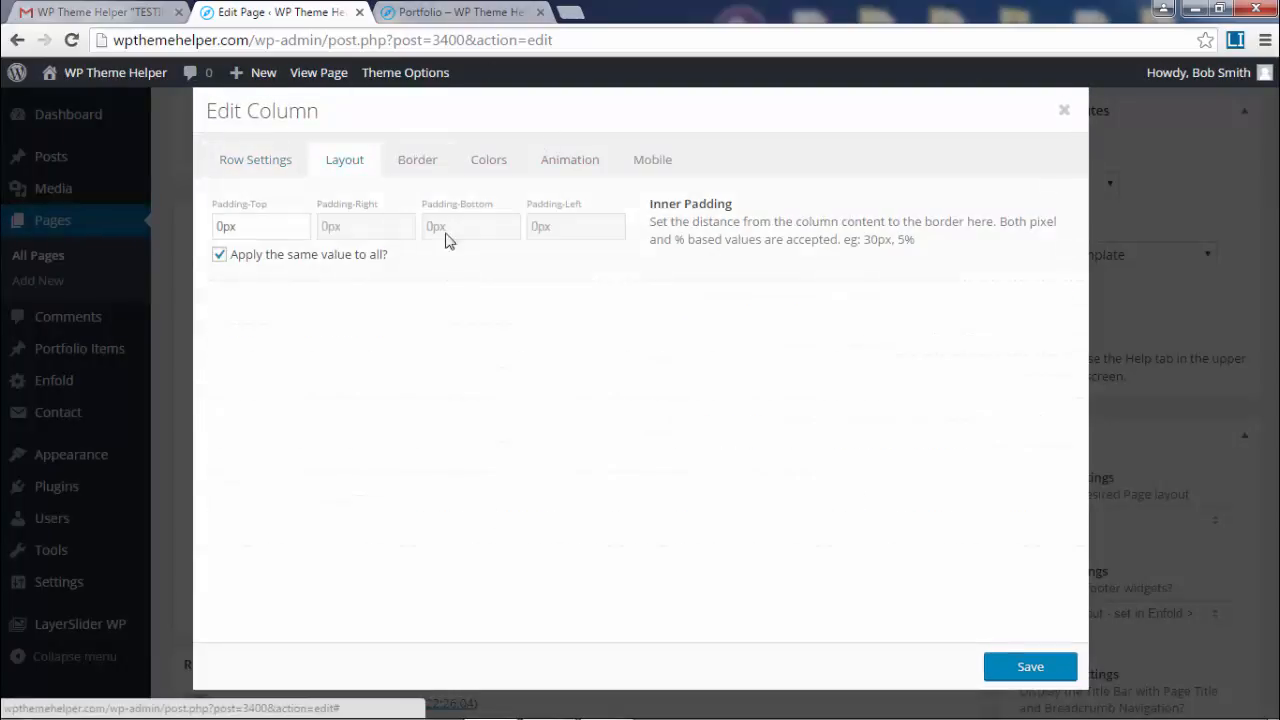
{"action": "left_click", "coordinate": [489, 172]}
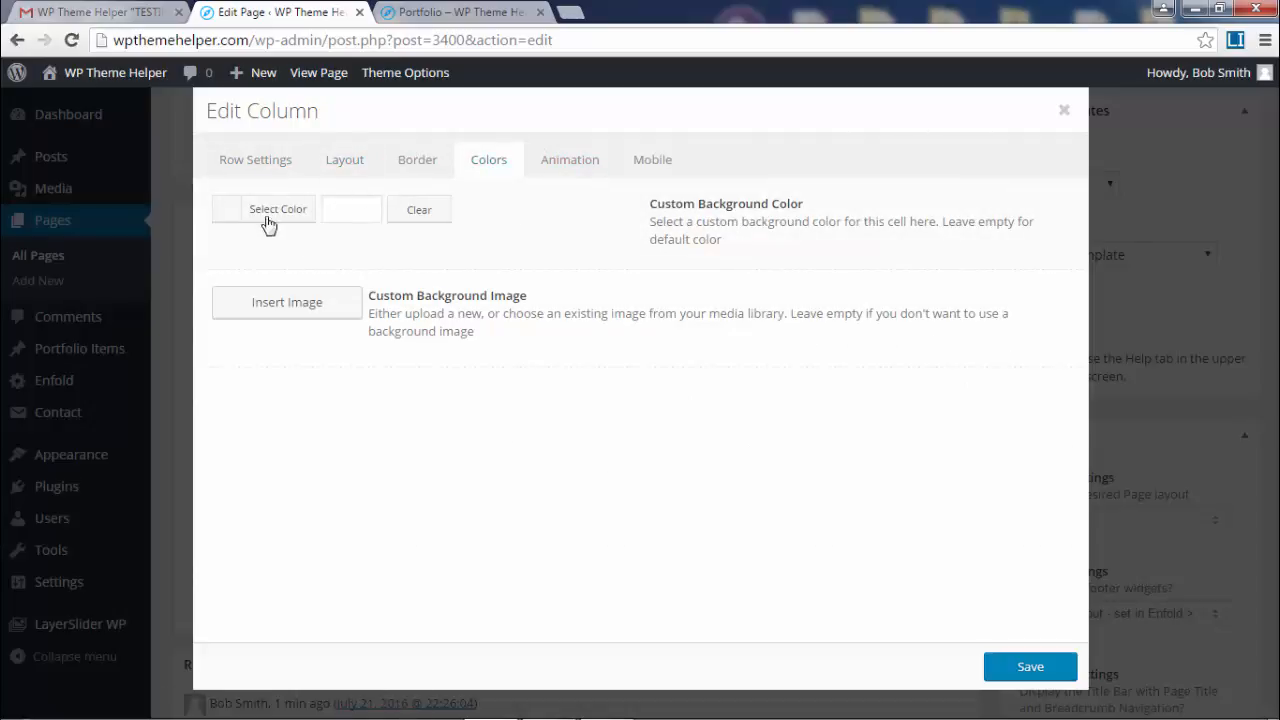
{"action": "left_click", "coordinate": [246, 162]}
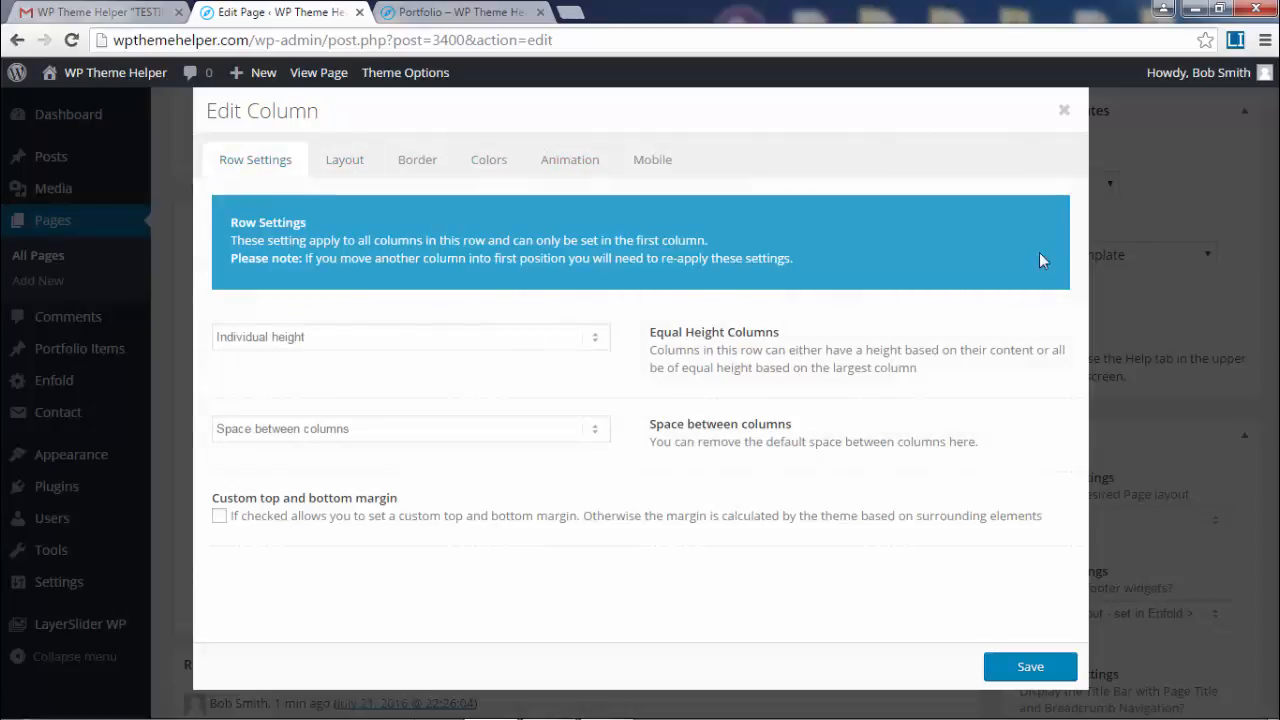
{"action": "left_click", "coordinate": [498, 428]}
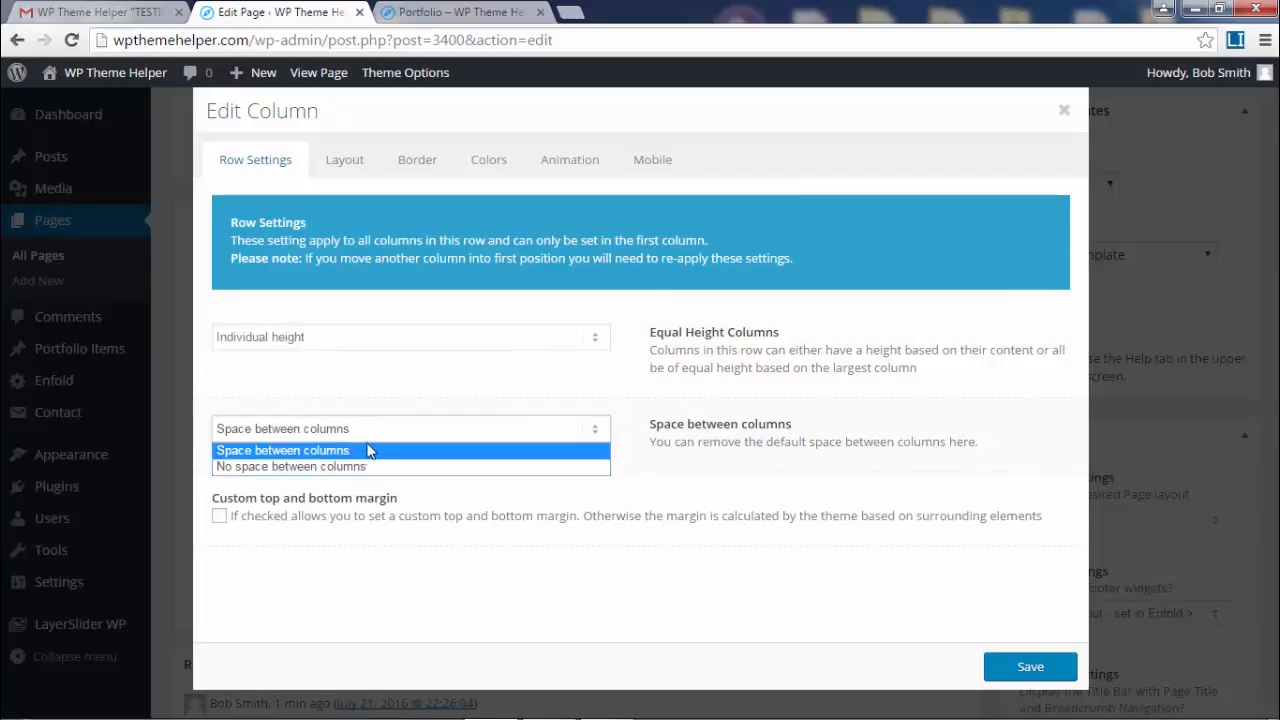
{"action": "left_click", "coordinate": [250, 467]}
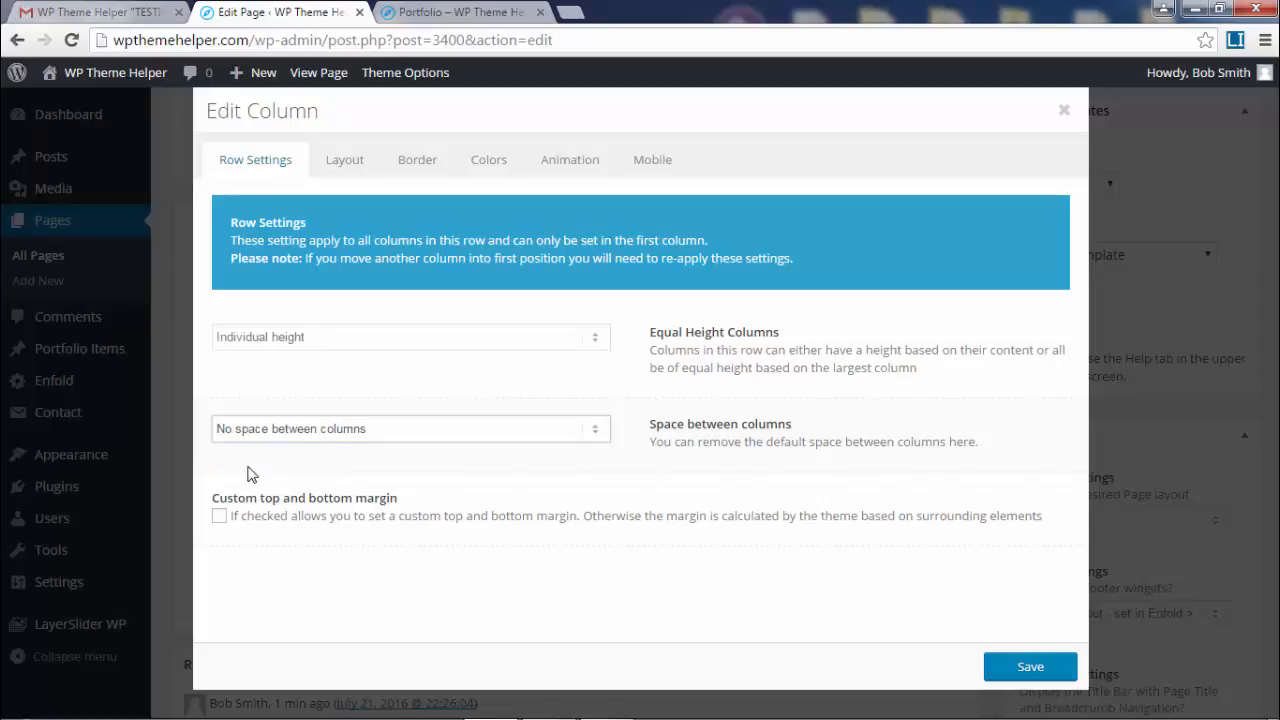
{"action": "left_click", "coordinate": [1029, 670]}
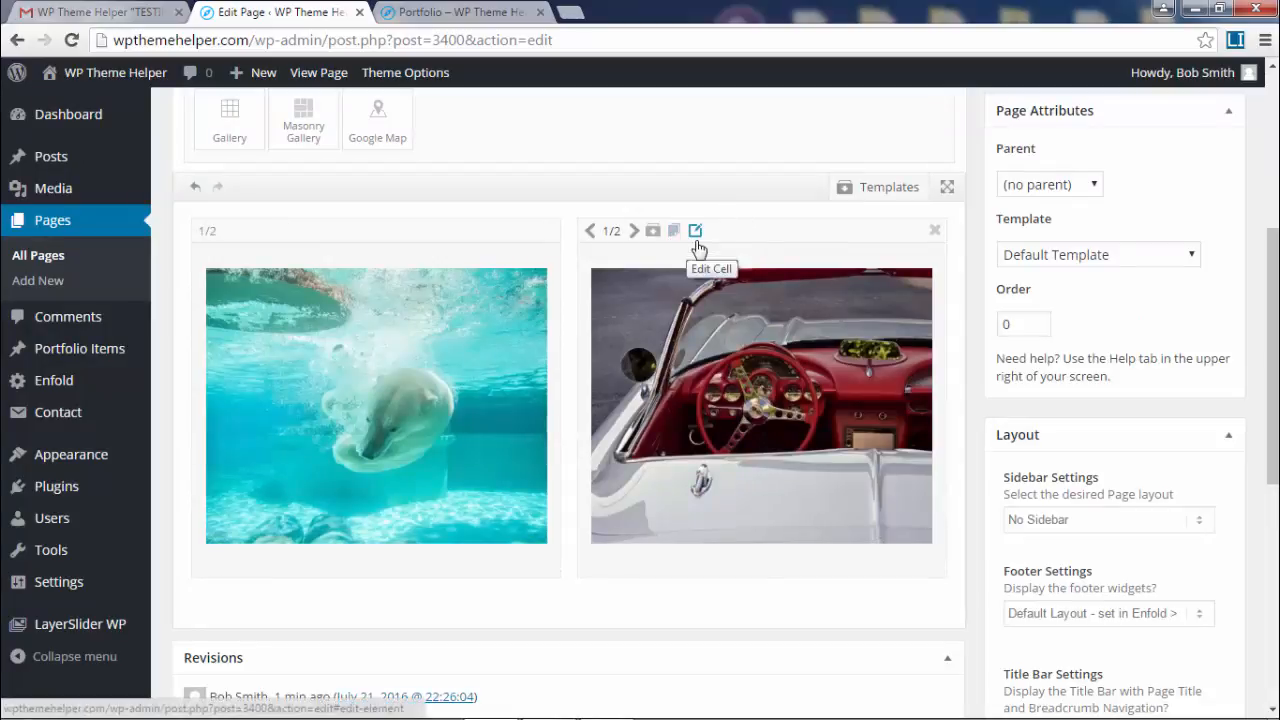
- Check the car column's settings, then reopen and close the first column's settings
{"action": "left_click", "coordinate": [697, 232]}
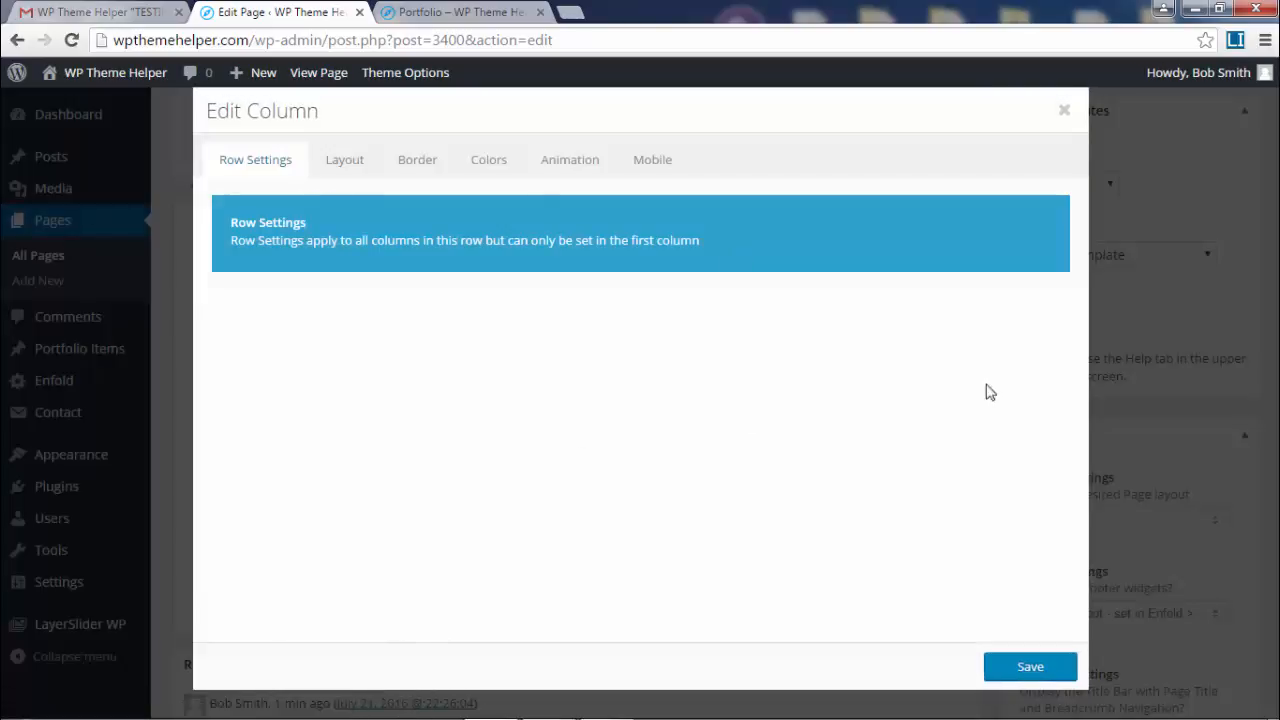
{"action": "left_click", "coordinate": [1064, 110]}
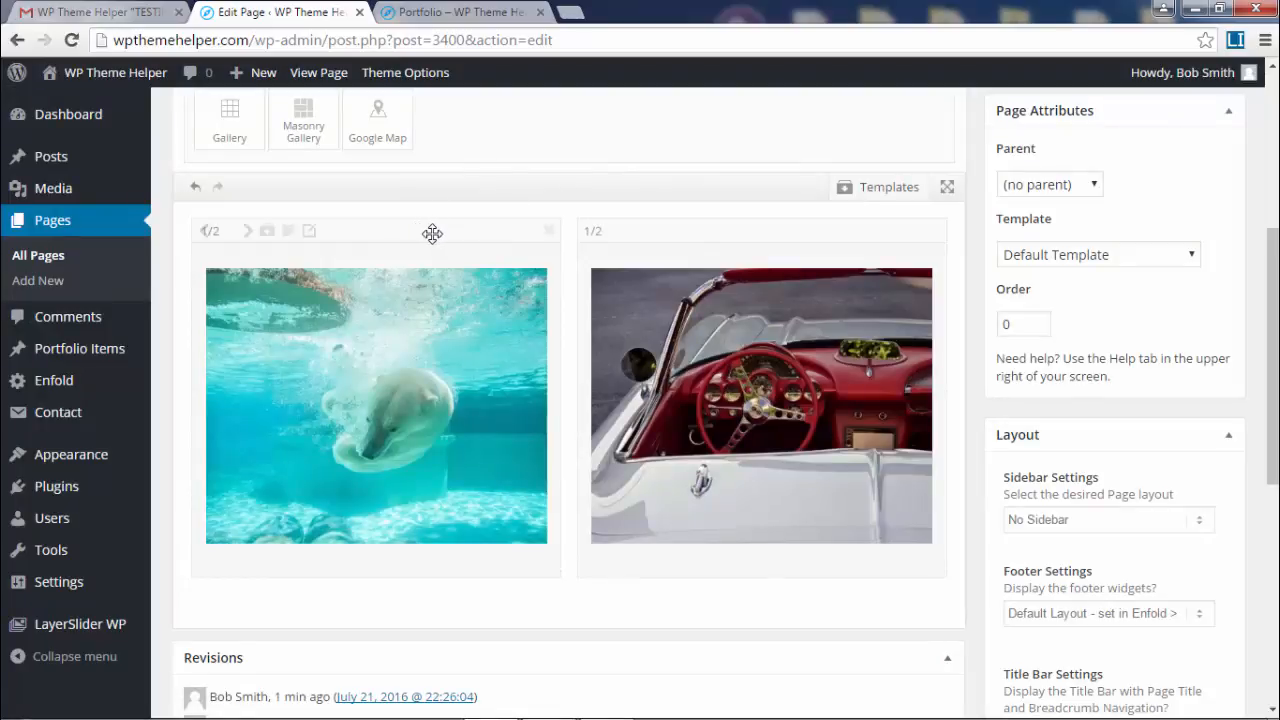
{"action": "left_click", "coordinate": [312, 233]}
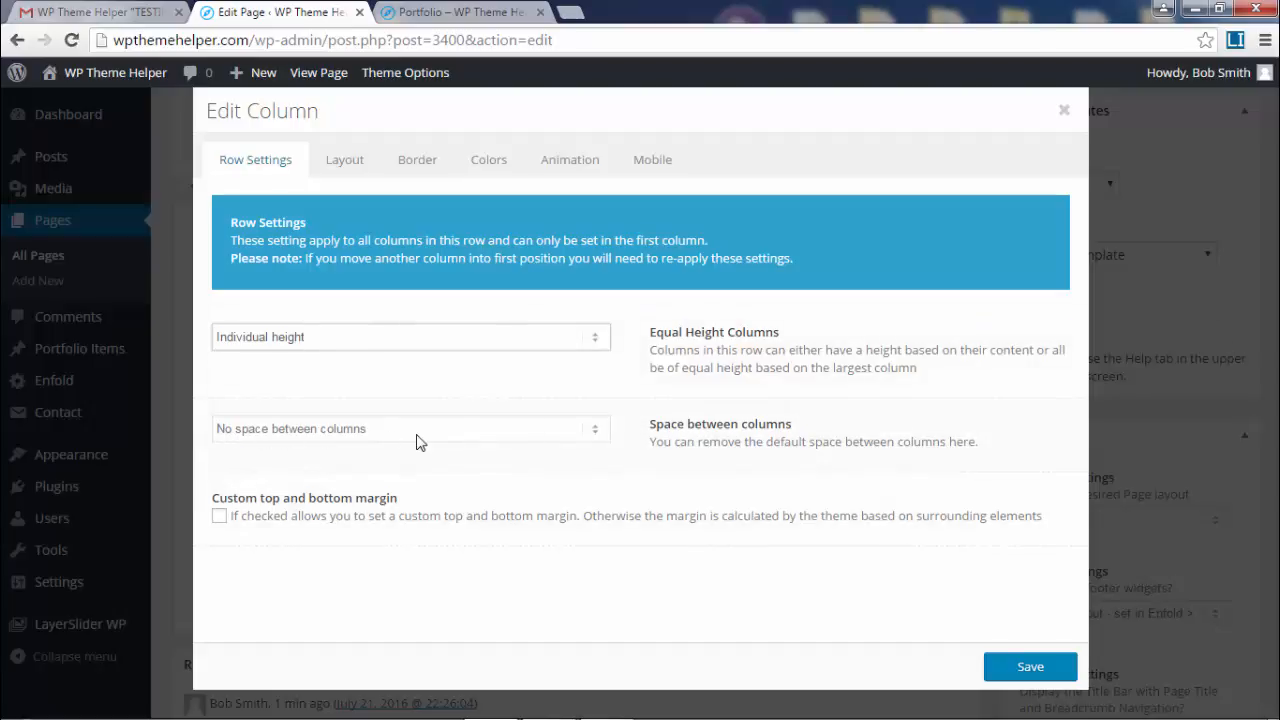
{"action": "left_click", "coordinate": [1064, 110]}
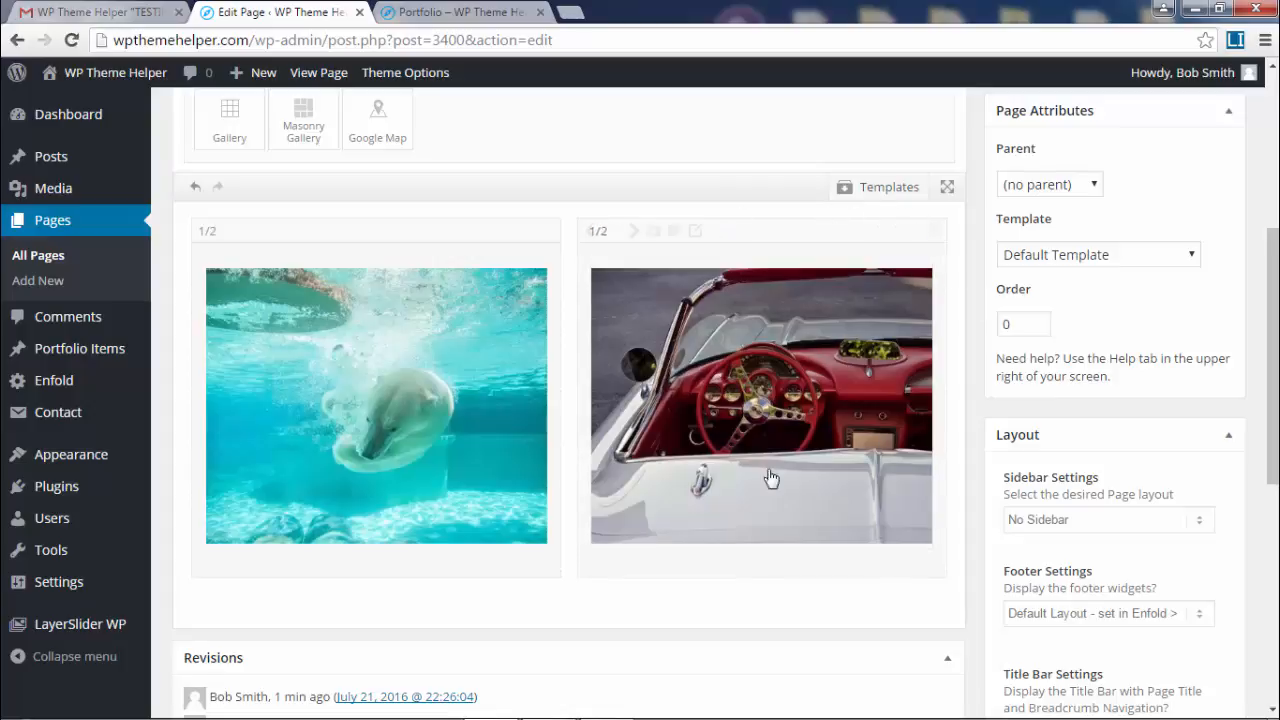
{"action": "scroll", "coordinate": [993, 387], "scroll_direction": "up", "scroll_amount": 3}
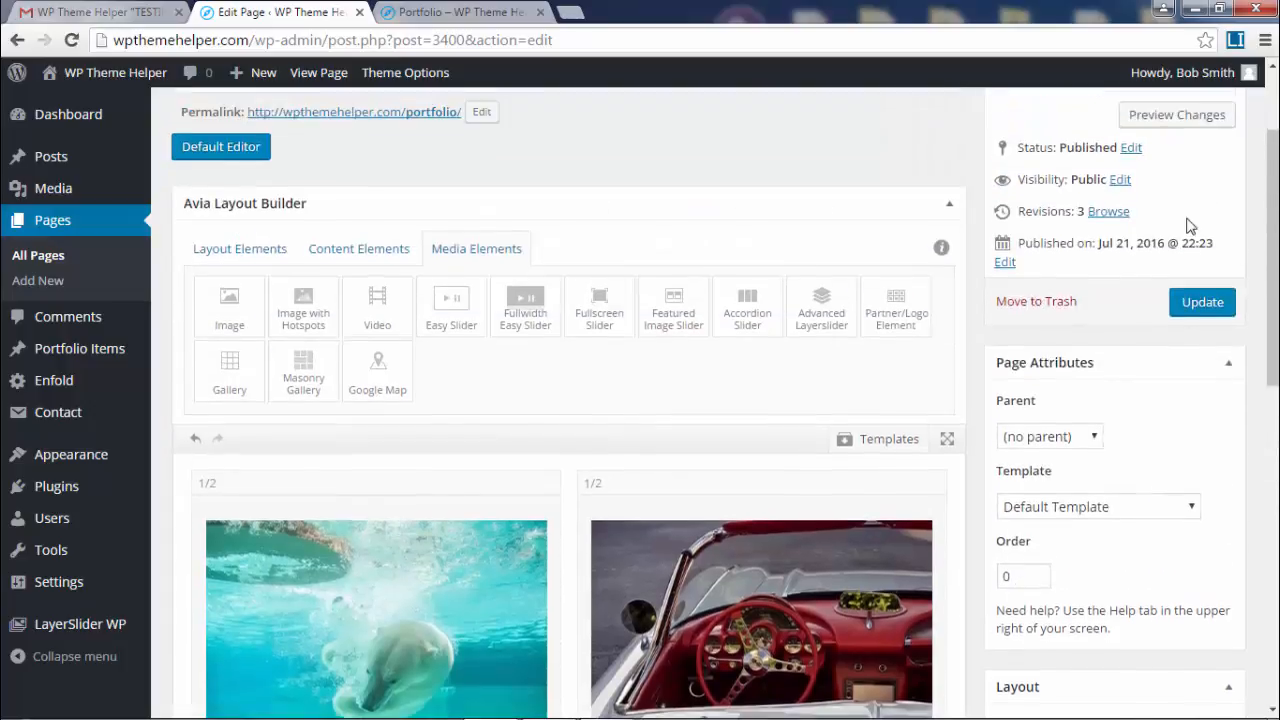
- Reload the live Portfolio page to check the no-space columns, then return to the editor
{"action": "left_click", "coordinate": [488, 13]}
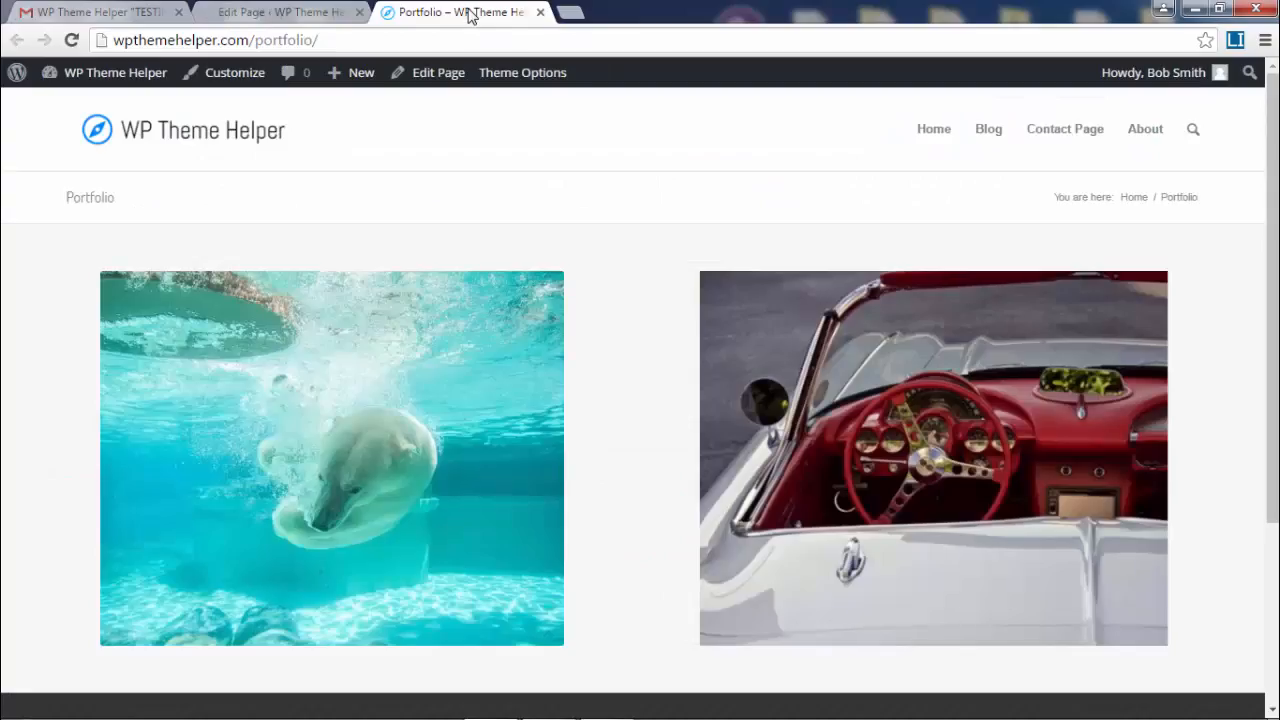
{"action": "left_click", "coordinate": [72, 41]}
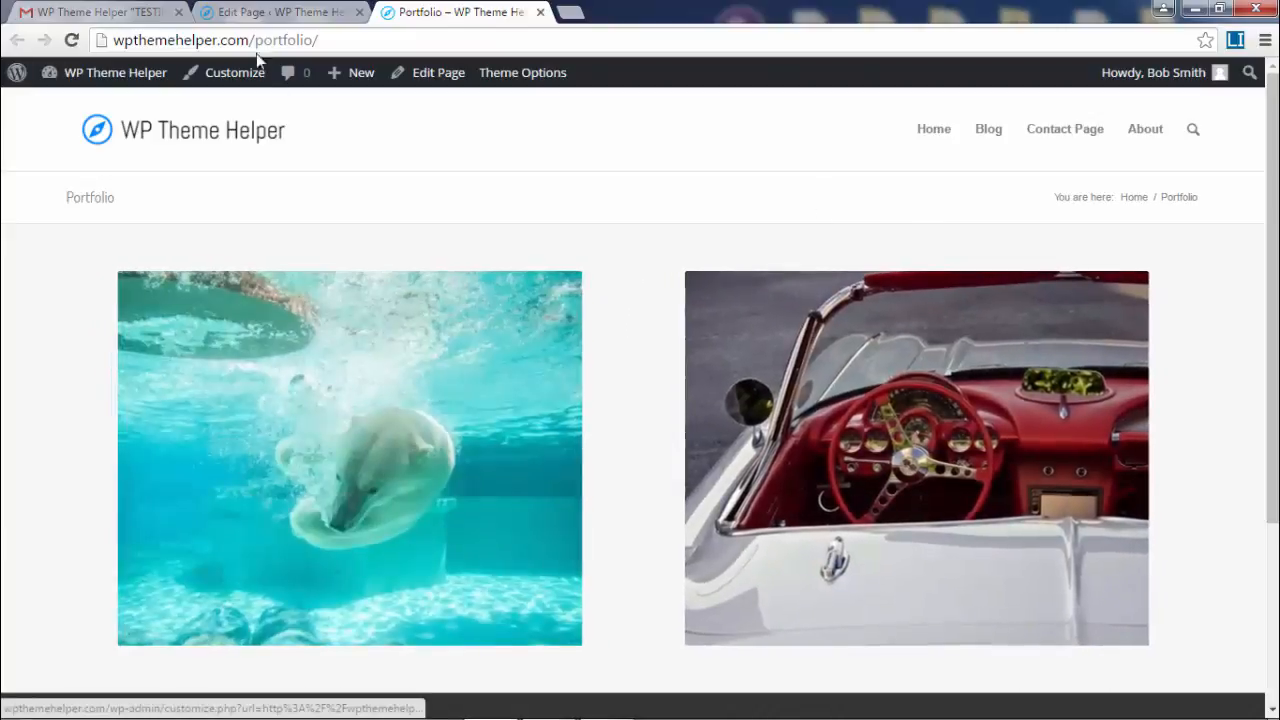
{"action": "left_click", "coordinate": [288, 11]}
{"action": "scroll", "coordinate": [603, 491], "scroll_direction": "down", "scroll_amount": 2}
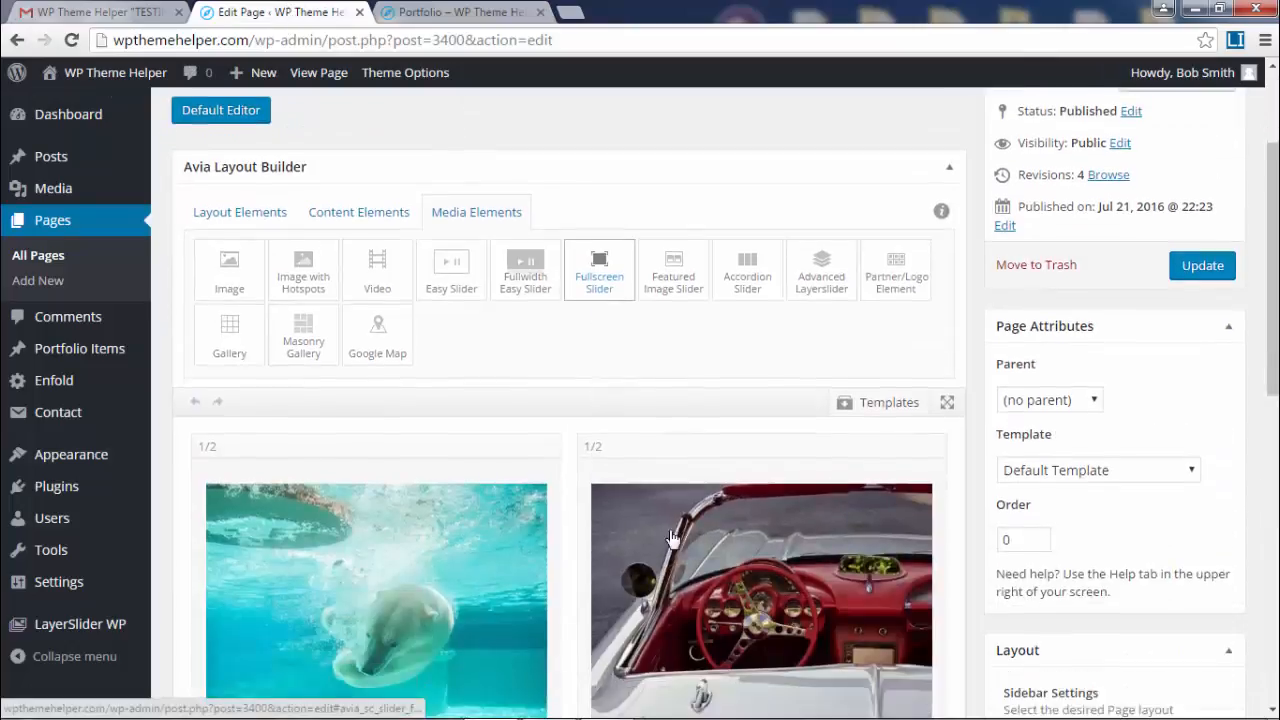
- Replace the polar bear image with its Gallery 845 × 684 version and save the element
{"action": "scroll", "coordinate": [690, 590], "scroll_direction": "down", "scroll_amount": 2}
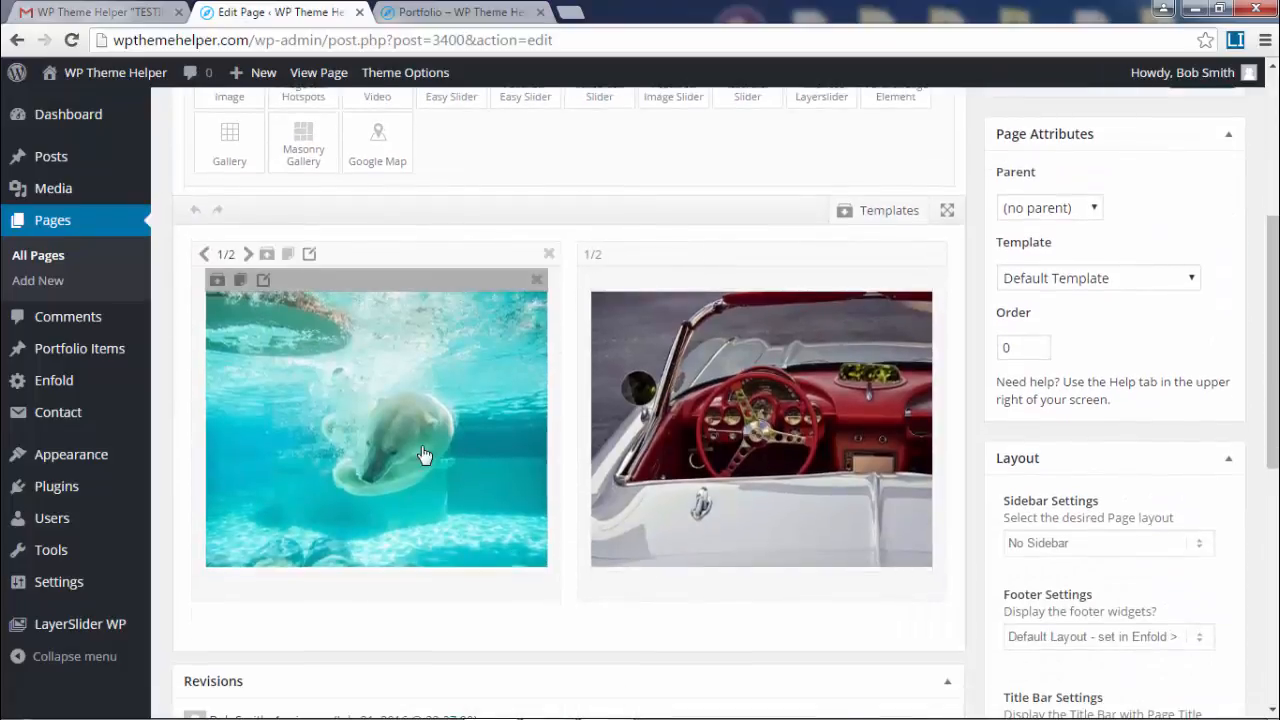
{"action": "left_click", "coordinate": [264, 283]}
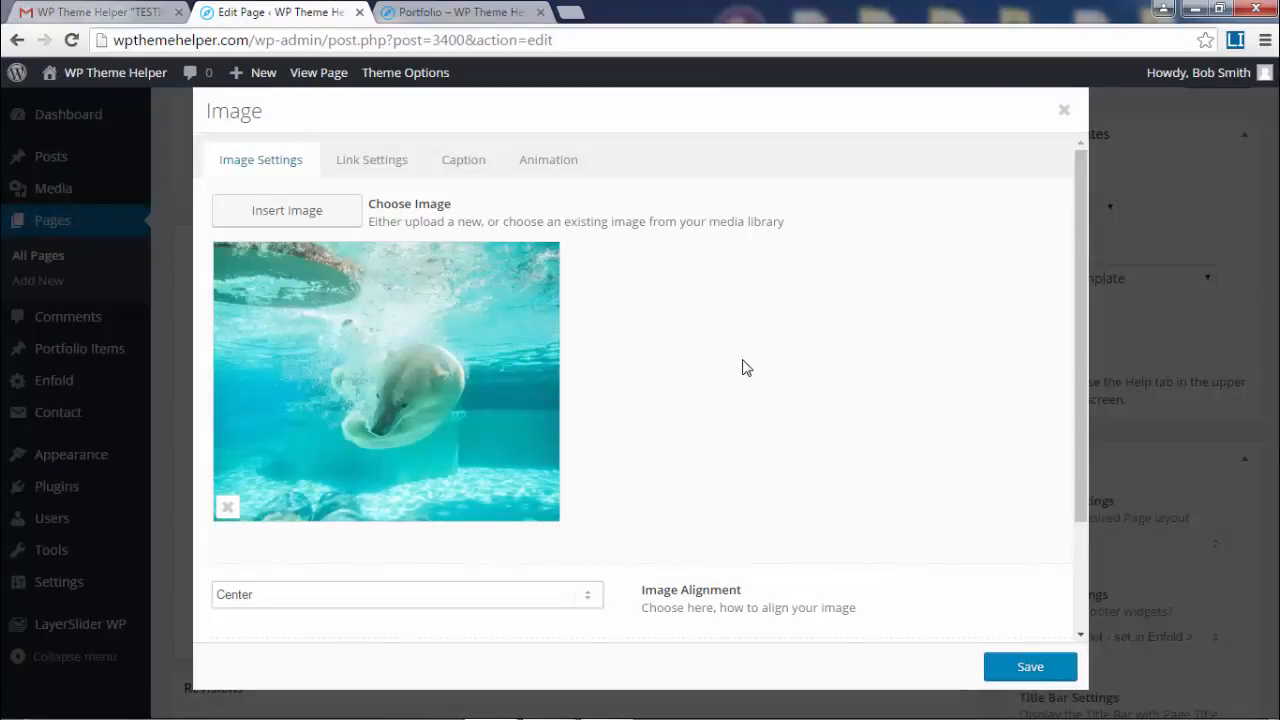
{"action": "left_click", "coordinate": [228, 510]}
{"action": "left_click", "coordinate": [290, 212]}
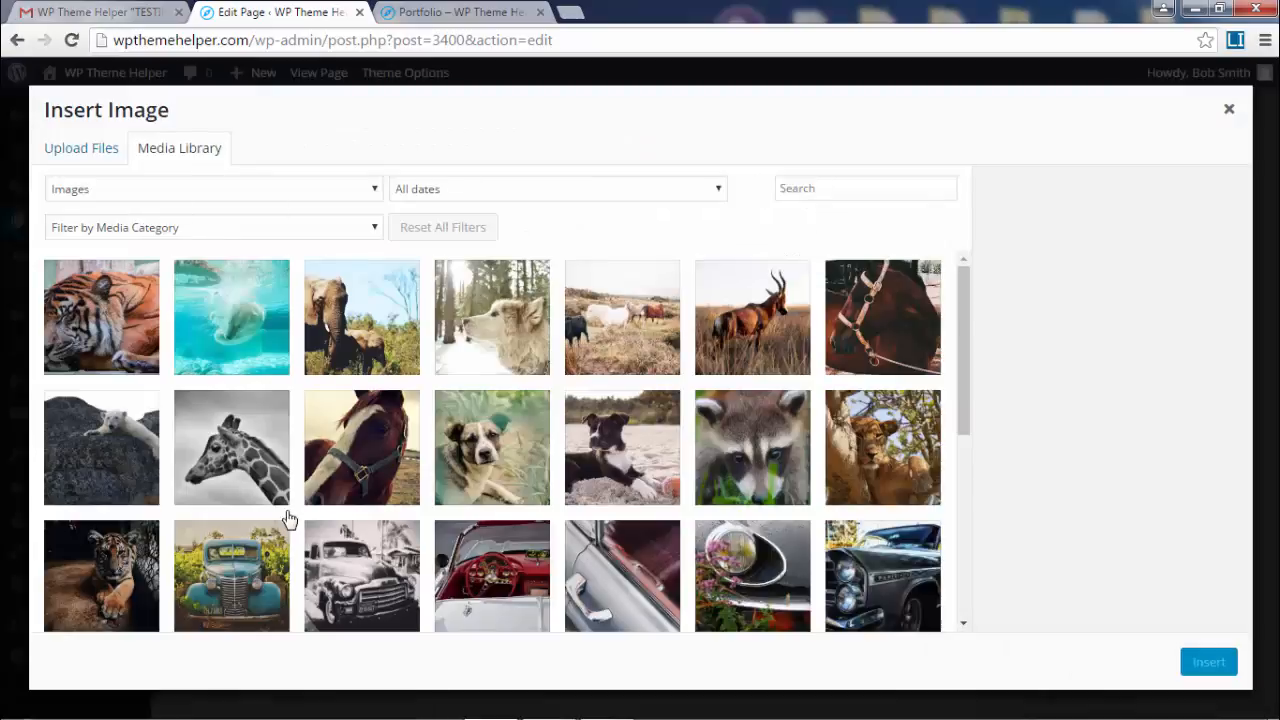
{"action": "left_click", "coordinate": [238, 345]}
{"action": "left_click", "coordinate": [1155, 561]}
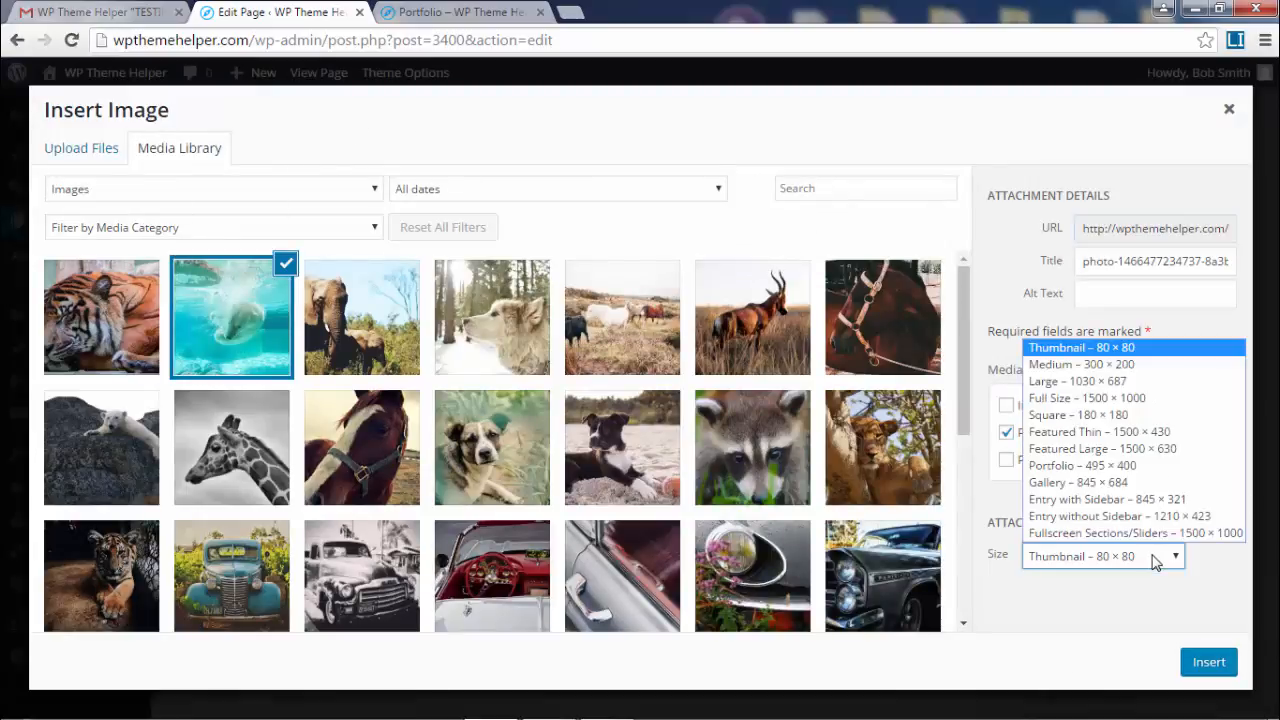
{"action": "left_click", "coordinate": [1173, 484]}
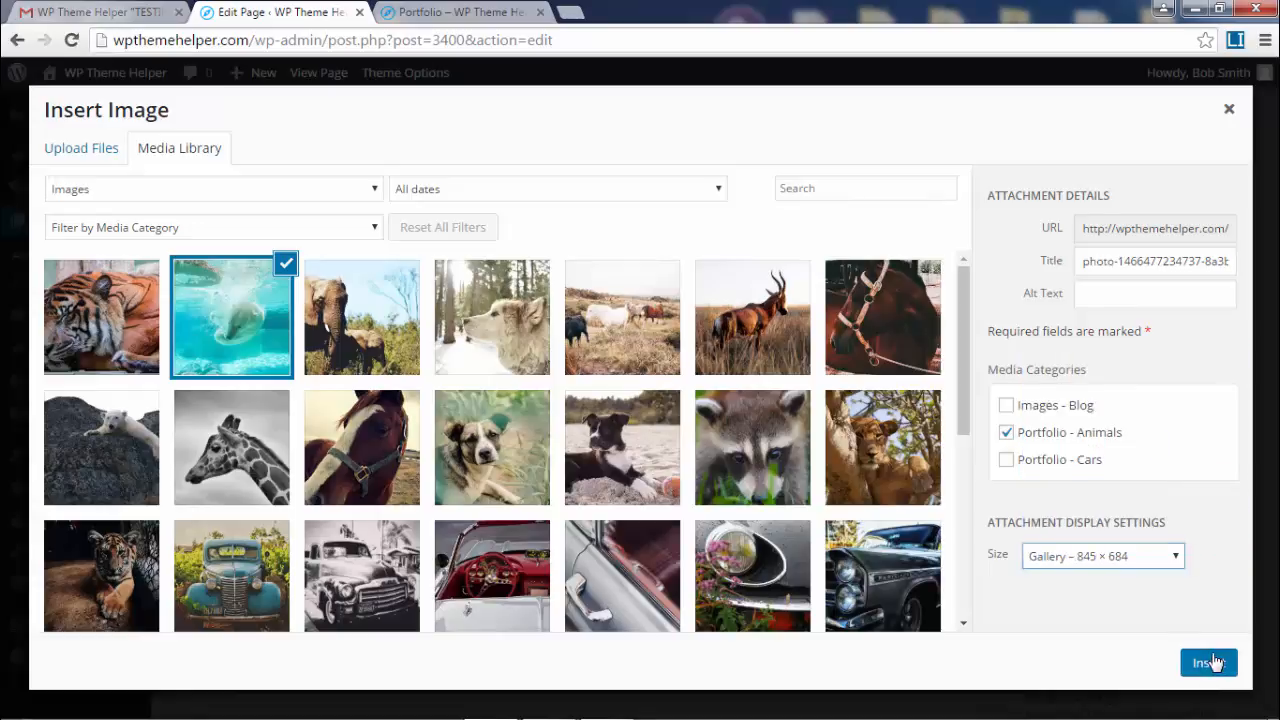
{"action": "left_click", "coordinate": [1209, 663]}
{"action": "left_click", "coordinate": [1017, 670]}
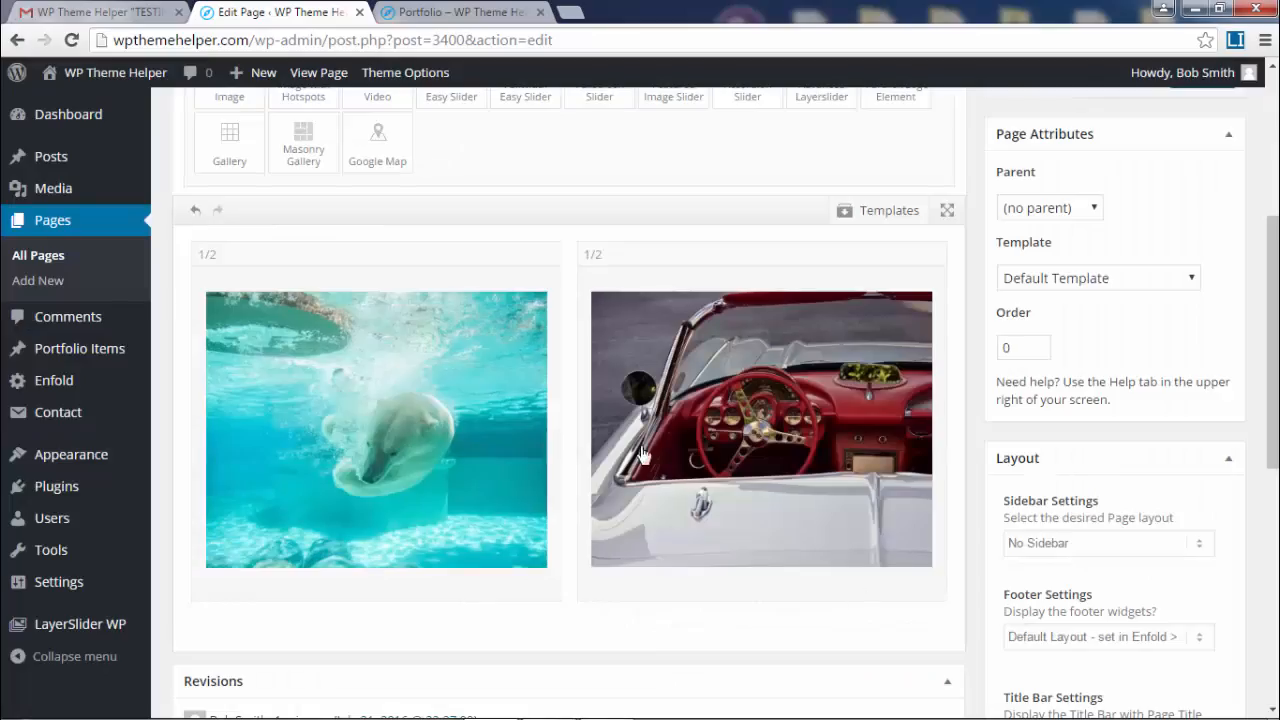
- Replace the red car image with its Gallery 845 × 684 version and save the element
{"action": "left_click", "coordinate": [652, 253]}
{"action": "scroll", "coordinate": [292, 406], "scroll_direction": "down", "scroll_amount": 2}
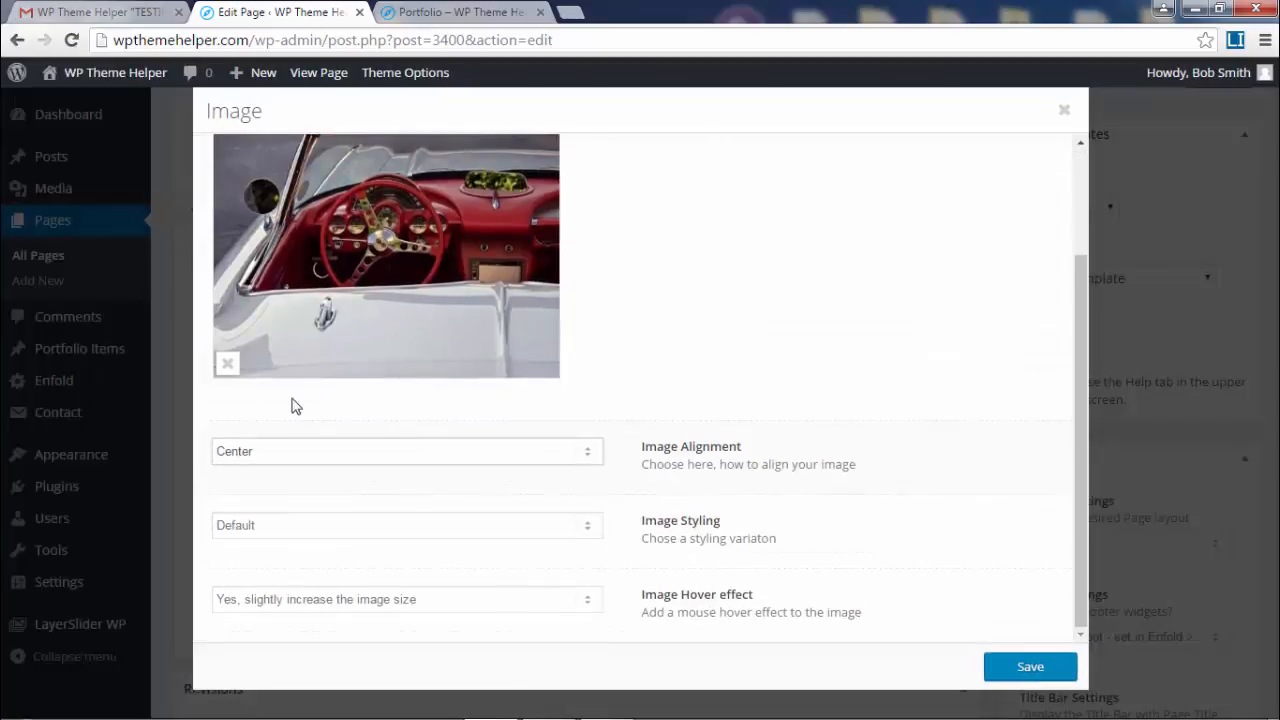
{"action": "left_click", "coordinate": [223, 360]}
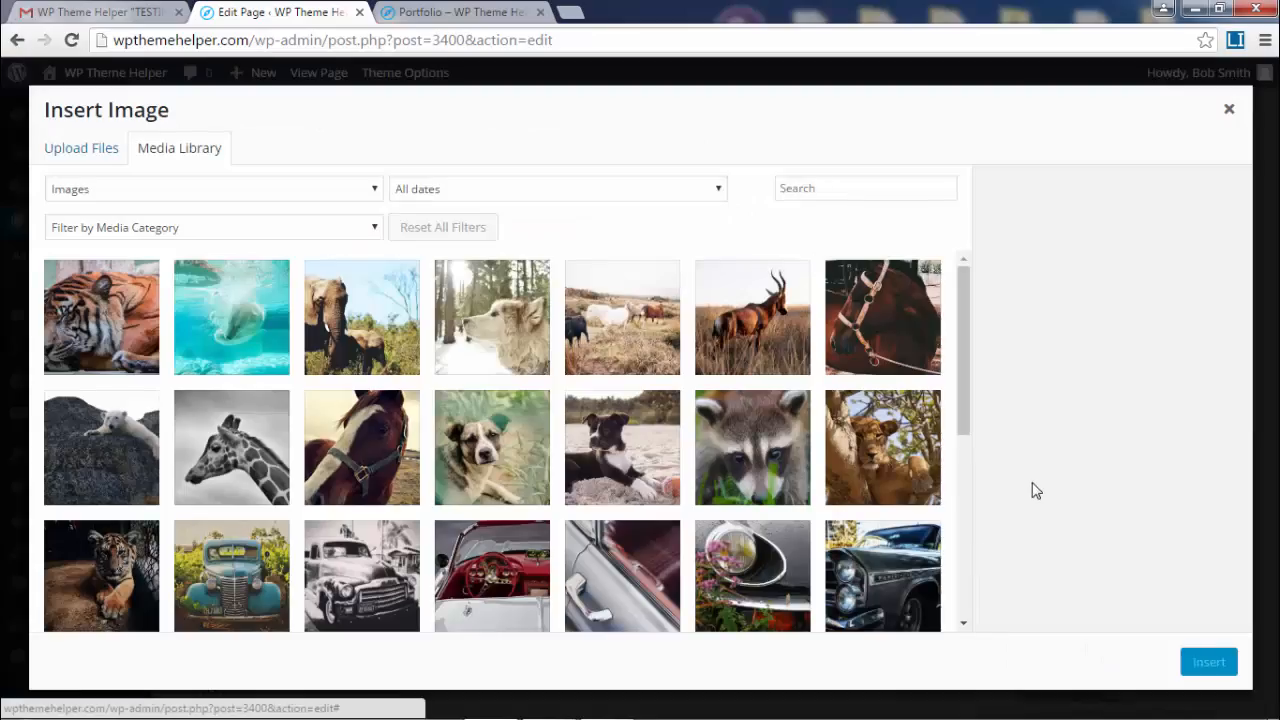
{"action": "left_click", "coordinate": [490, 552]}
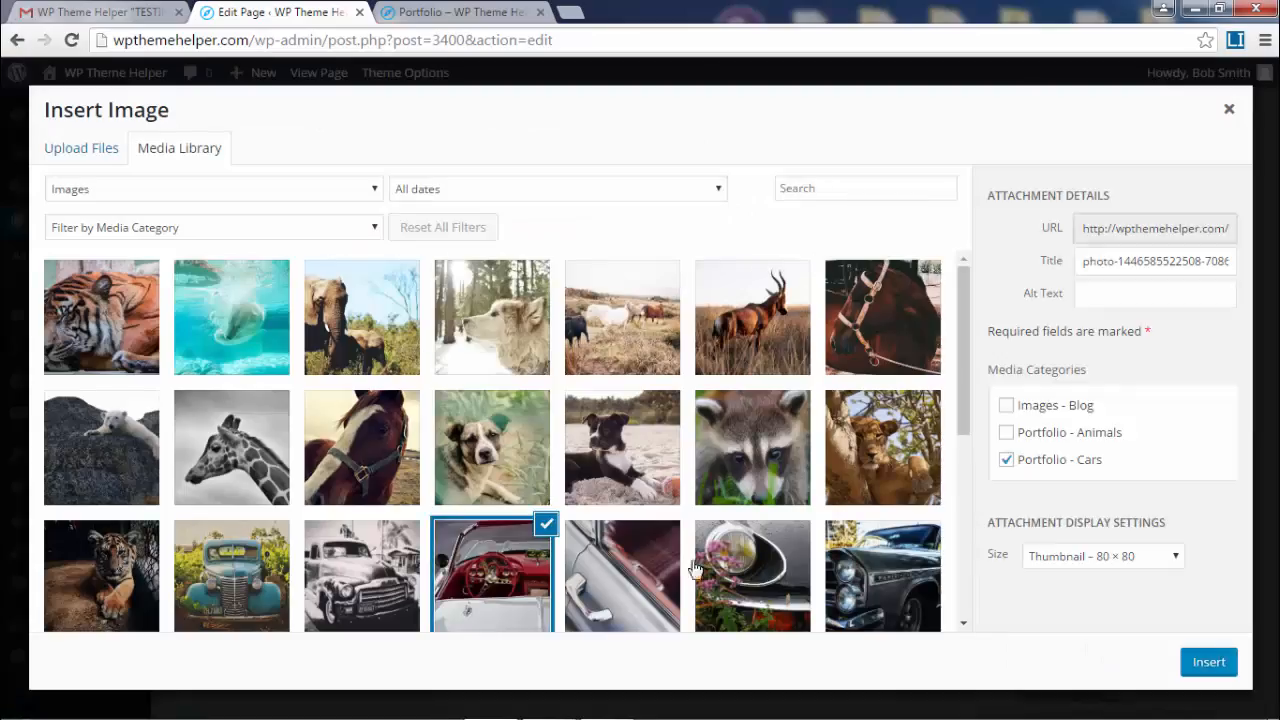
{"action": "left_click", "coordinate": [1102, 560]}
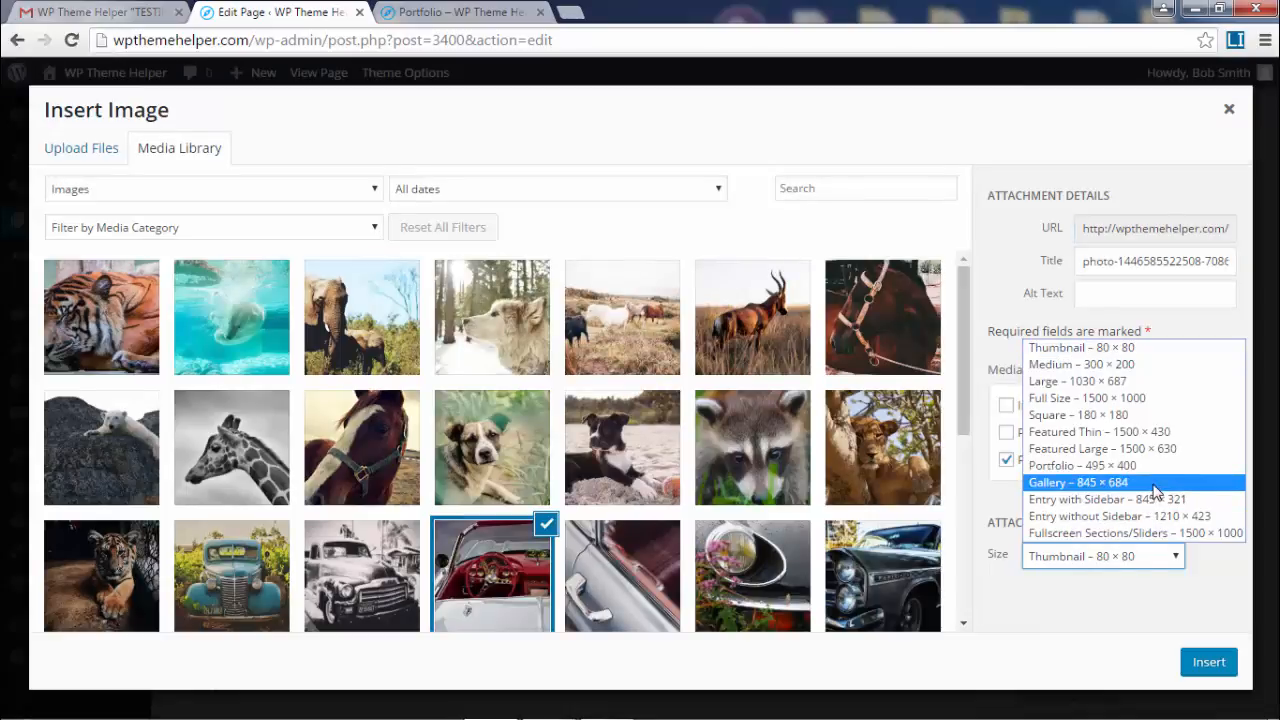
{"action": "left_click", "coordinate": [1100, 482]}
{"action": "left_click", "coordinate": [1207, 662]}
{"action": "left_click", "coordinate": [1032, 666]}
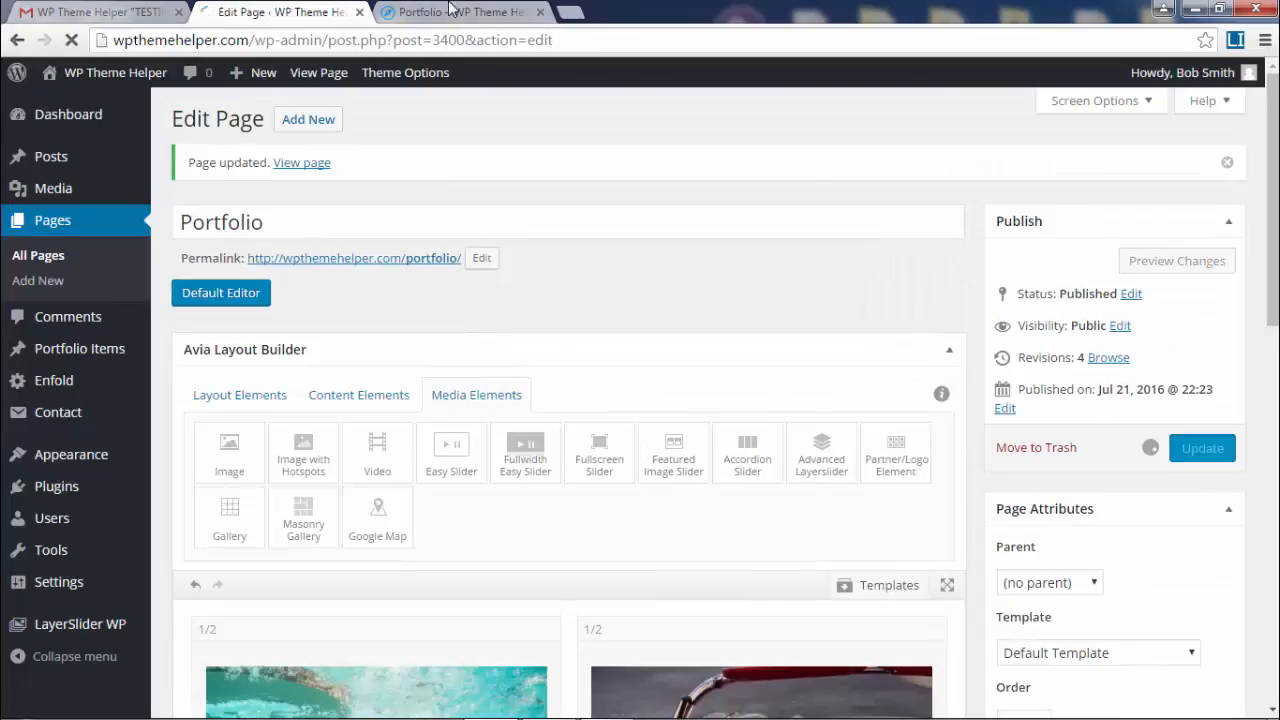
- Reload the live Portfolio page and scroll through the larger Gallery-size images
{"action": "left_click", "coordinate": [455, 12]}
{"action": "left_click", "coordinate": [71, 42]}
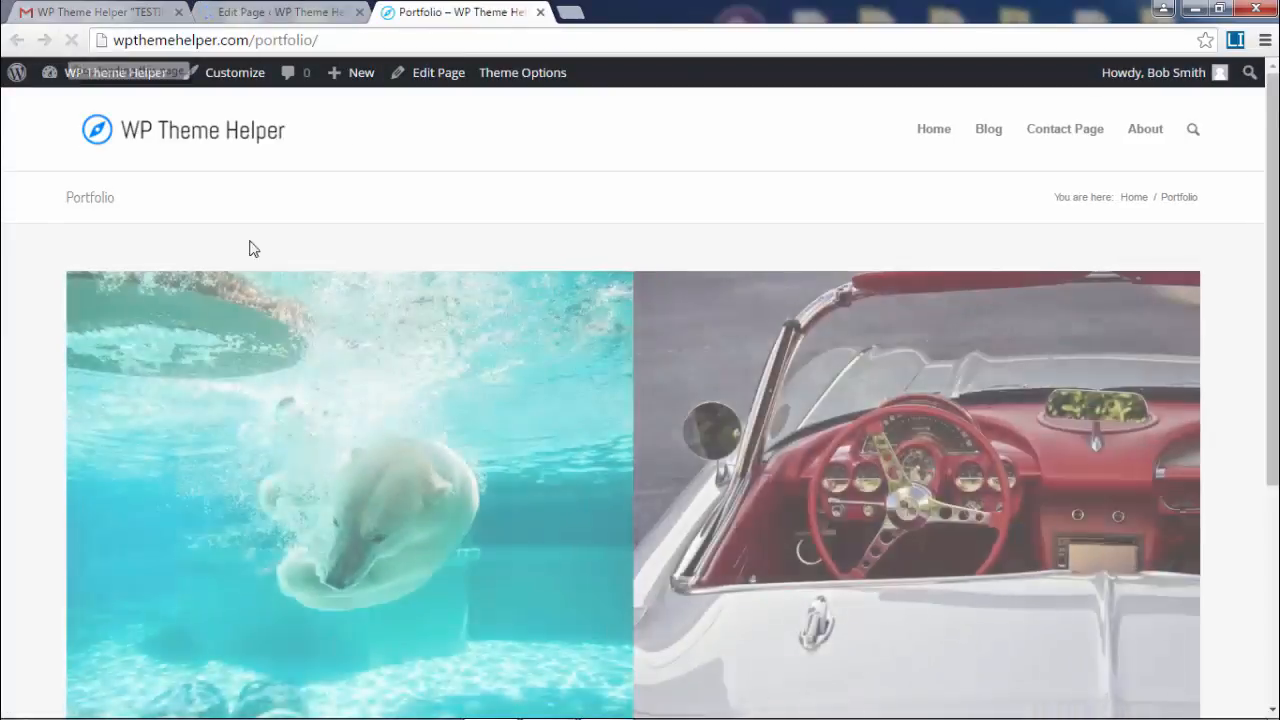
{"action": "scroll", "coordinate": [858, 406], "scroll_direction": "down", "scroll_amount": 3}
{"action": "scroll", "coordinate": [726, 634], "scroll_direction": "up", "scroll_amount": 2}
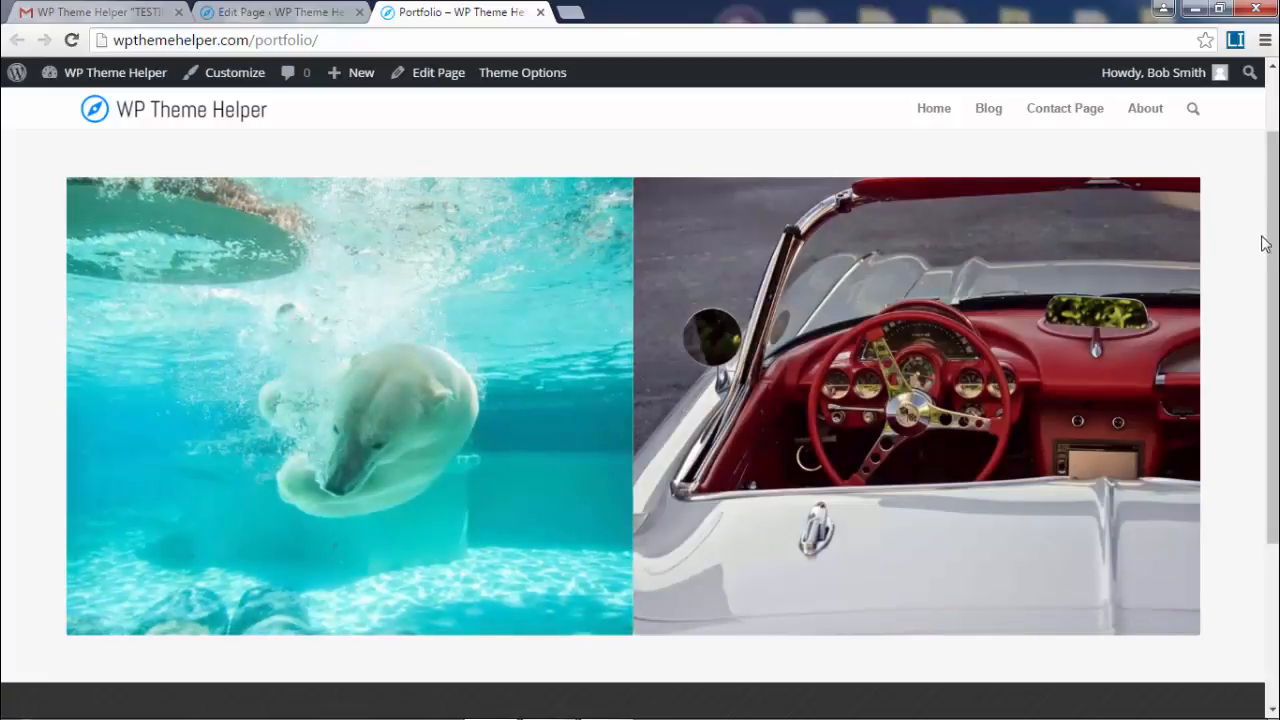
{"action": "scroll", "coordinate": [1265, 244], "scroll_direction": "down", "scroll_amount": 3}
{"action": "scroll", "coordinate": [1265, 244], "scroll_direction": "up", "scroll_amount": 4}
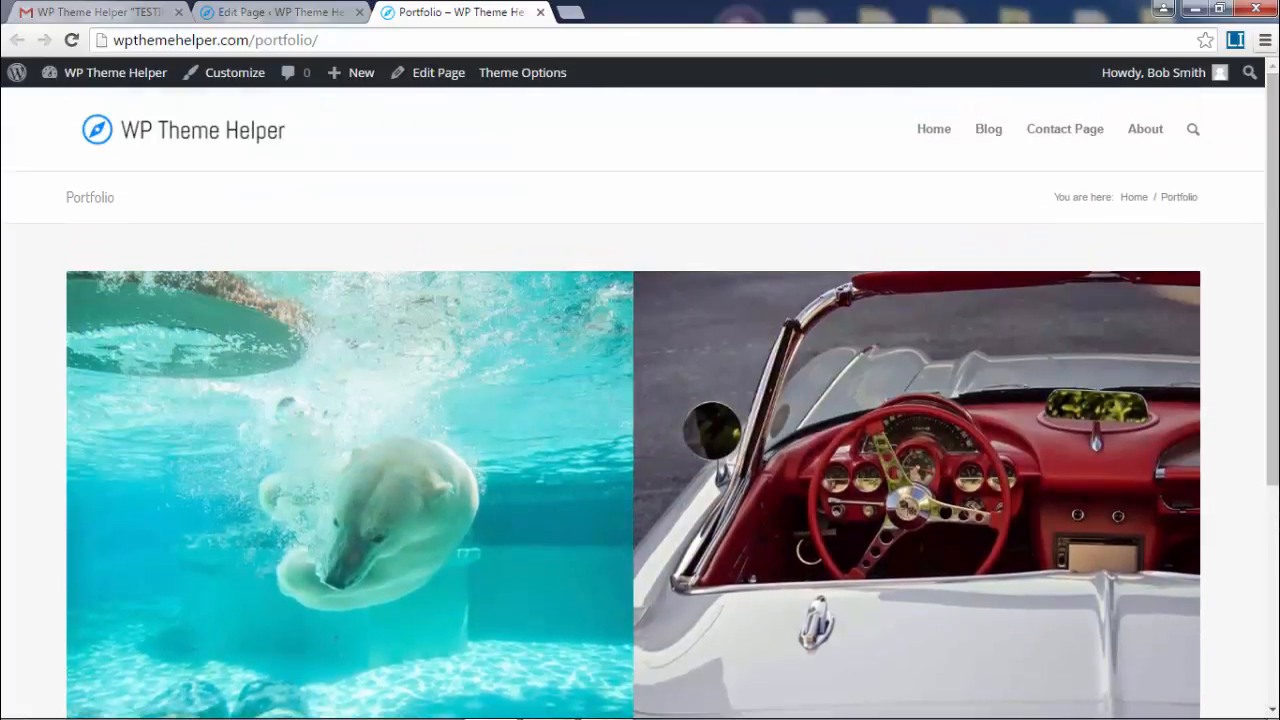
{"action": "scroll", "coordinate": [352, 400], "scroll_direction": "down", "scroll_amount": 2}
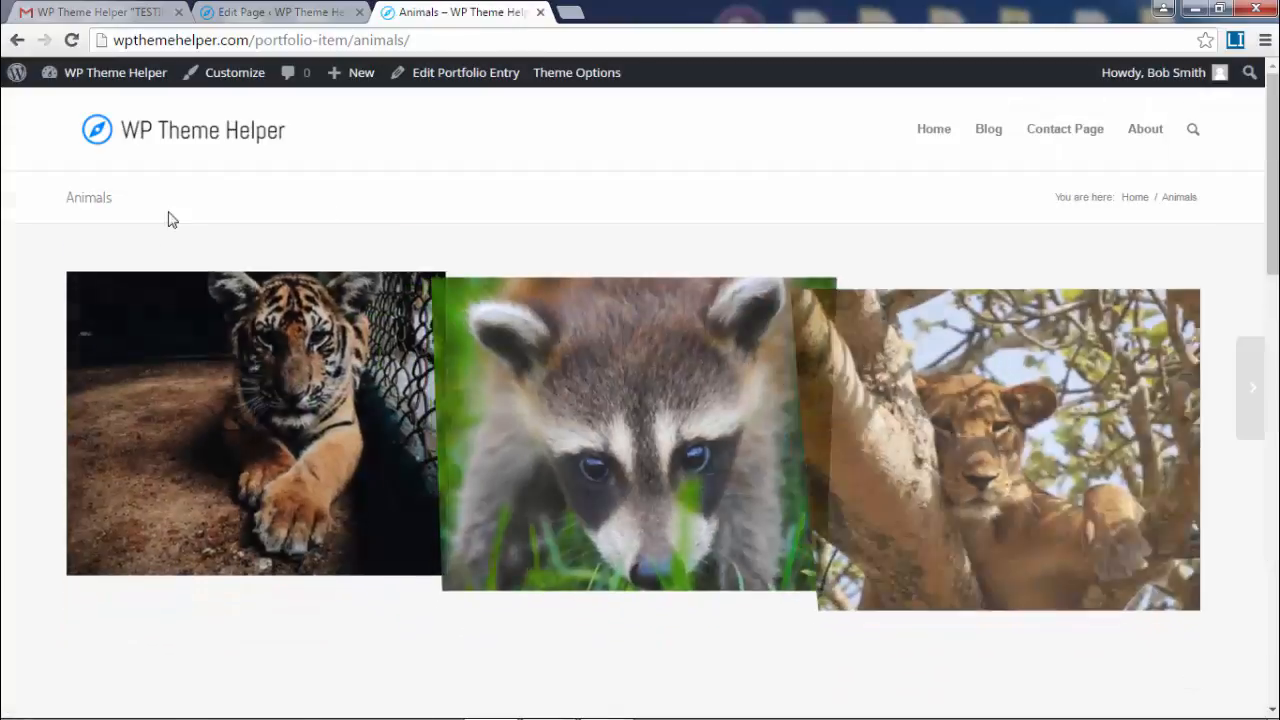
- Follow the car image's link to the Antique Cars portfolio page
{"action": "scroll", "coordinate": [880, 420], "scroll_direction": "down", "scroll_amount": 10}
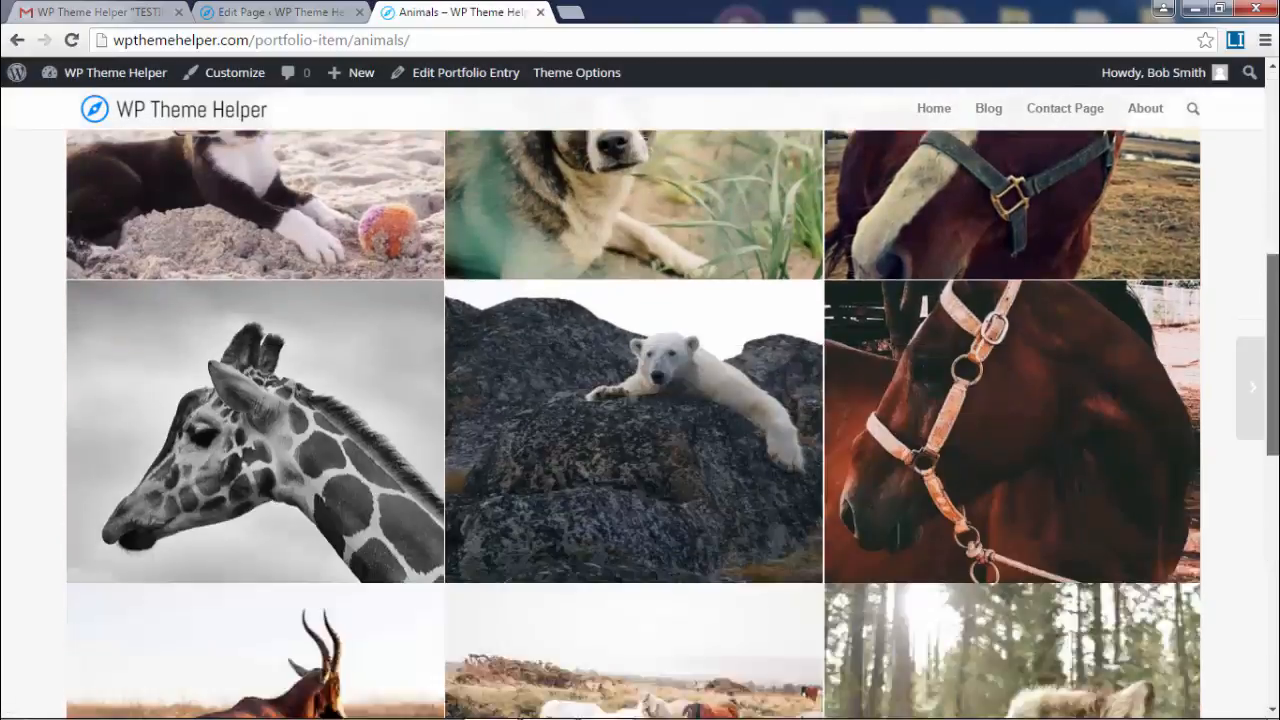
{"action": "scroll", "coordinate": [880, 300], "scroll_direction": "up", "scroll_amount": 10}
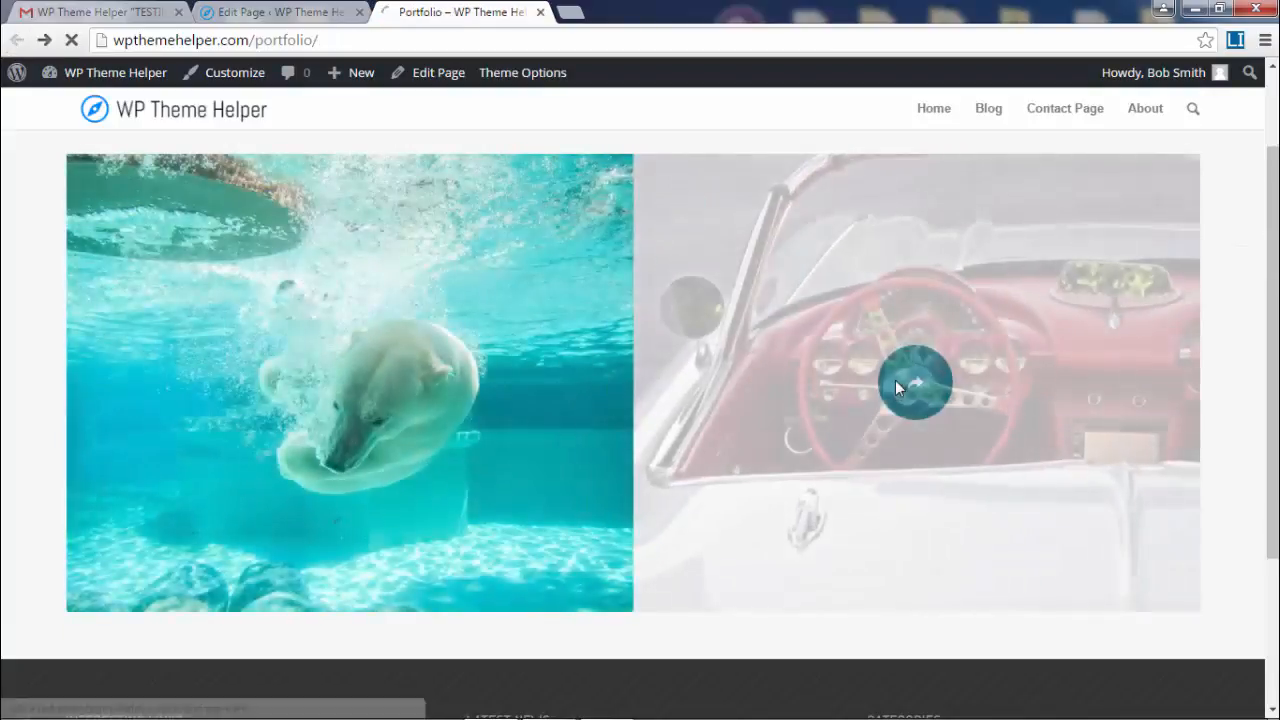
{"action": "left_click", "coordinate": [895, 383]}
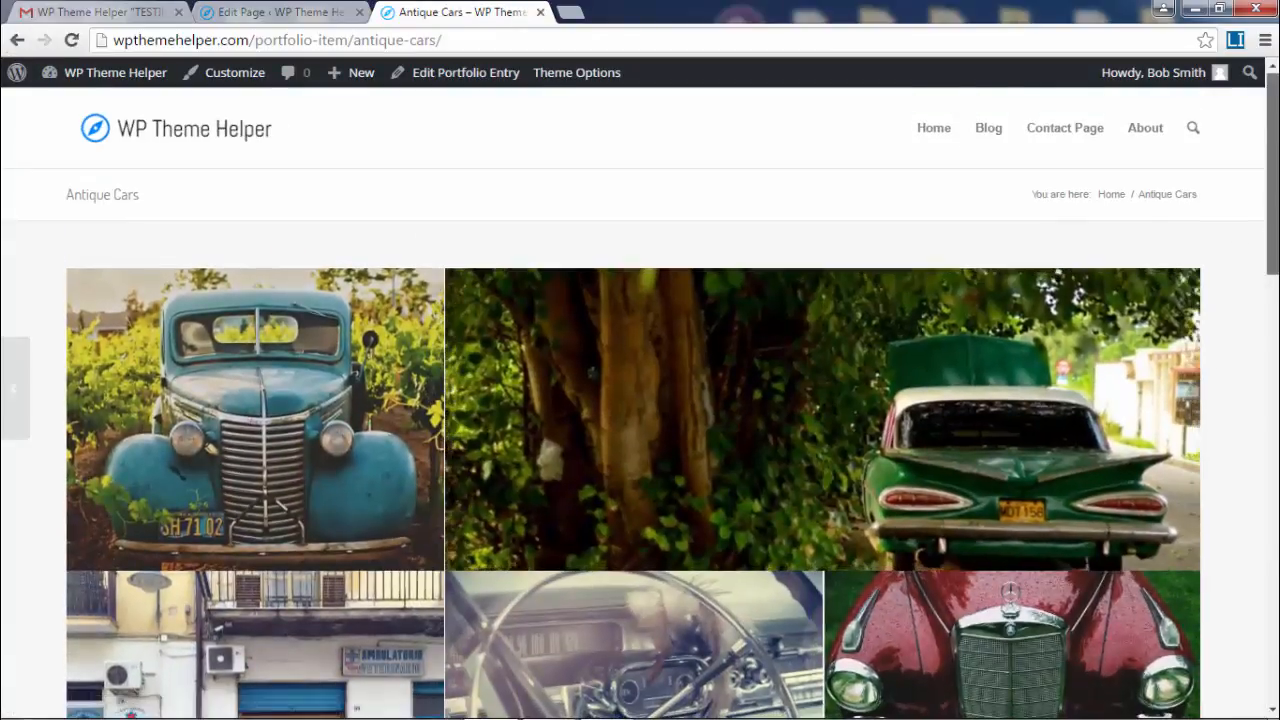
{"action": "scroll", "coordinate": [640, 400], "scroll_direction": "down", "scroll_amount": 15}
{"action": "scroll", "coordinate": [640, 400], "scroll_direction": "up", "scroll_amount": 13}
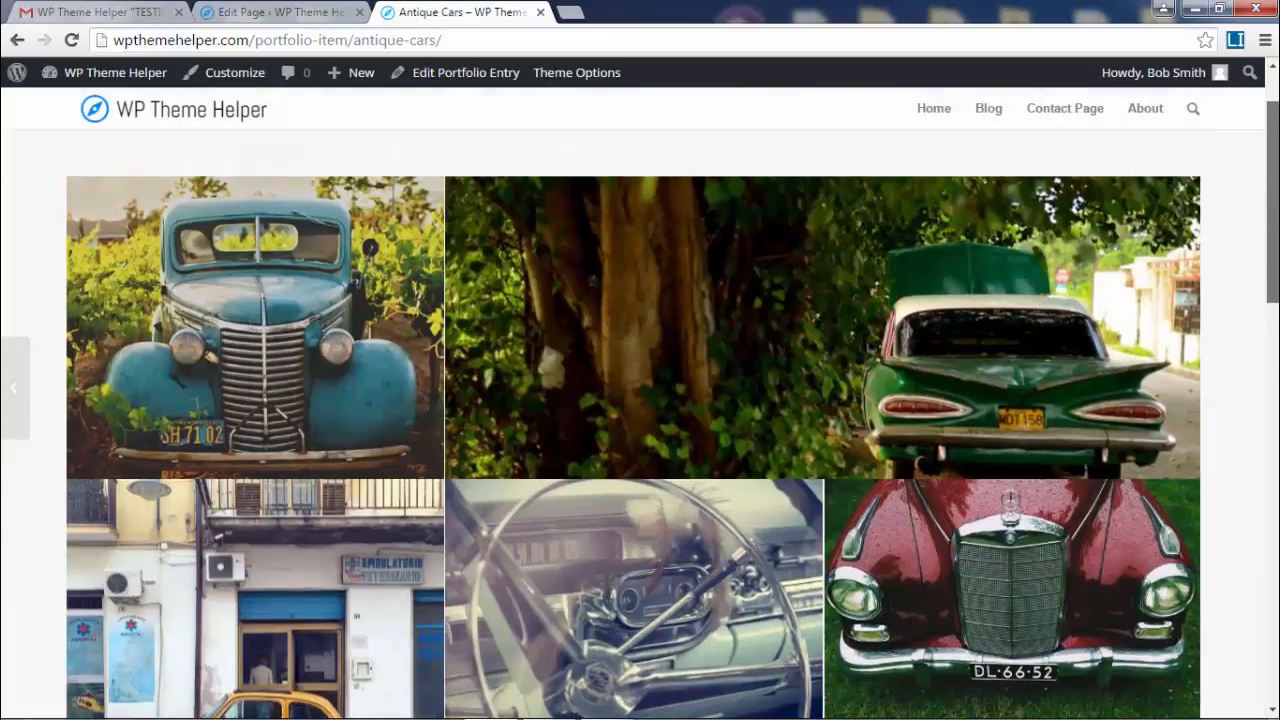
- Browse the Antique Cars photos in the lightbox, starting from the green car, then close it
{"action": "left_click", "coordinate": [640, 349]}
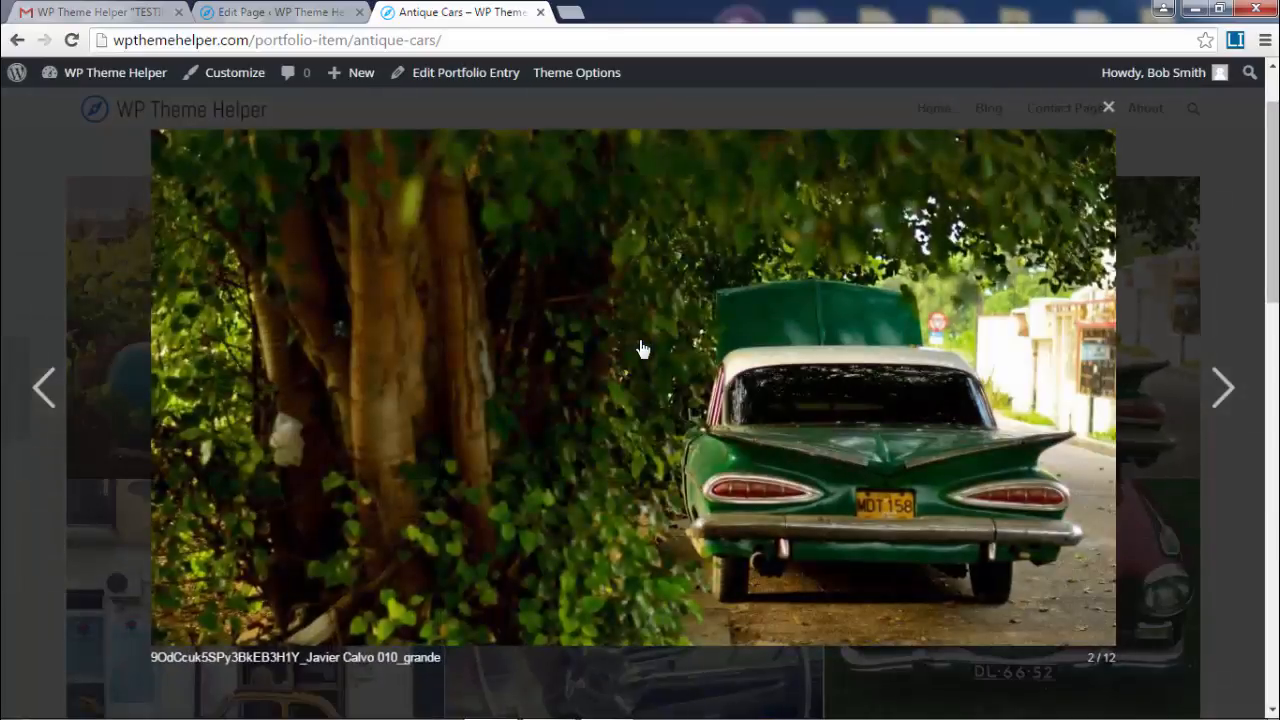
{"action": "left_click", "coordinate": [1224, 389]}
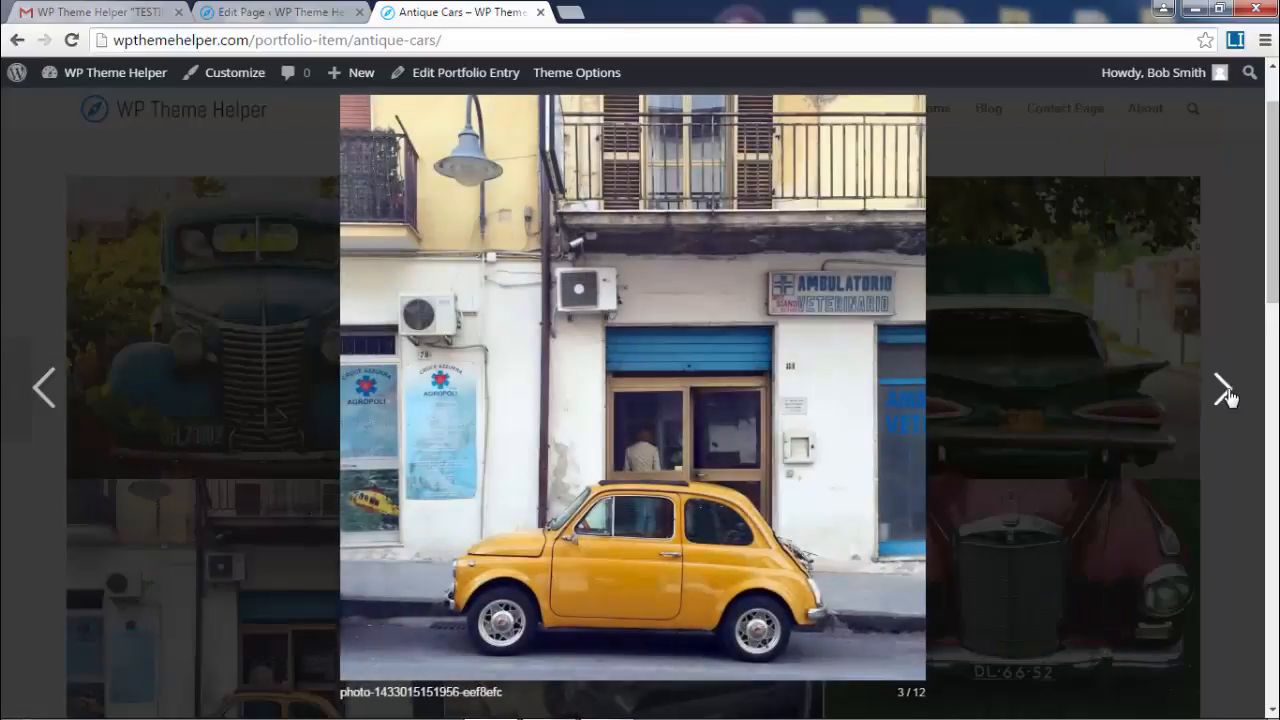
{"action": "left_click", "coordinate": [1224, 389]}
{"action": "left_click", "coordinate": [1224, 389]}
{"action": "left_click", "coordinate": [1224, 389]}
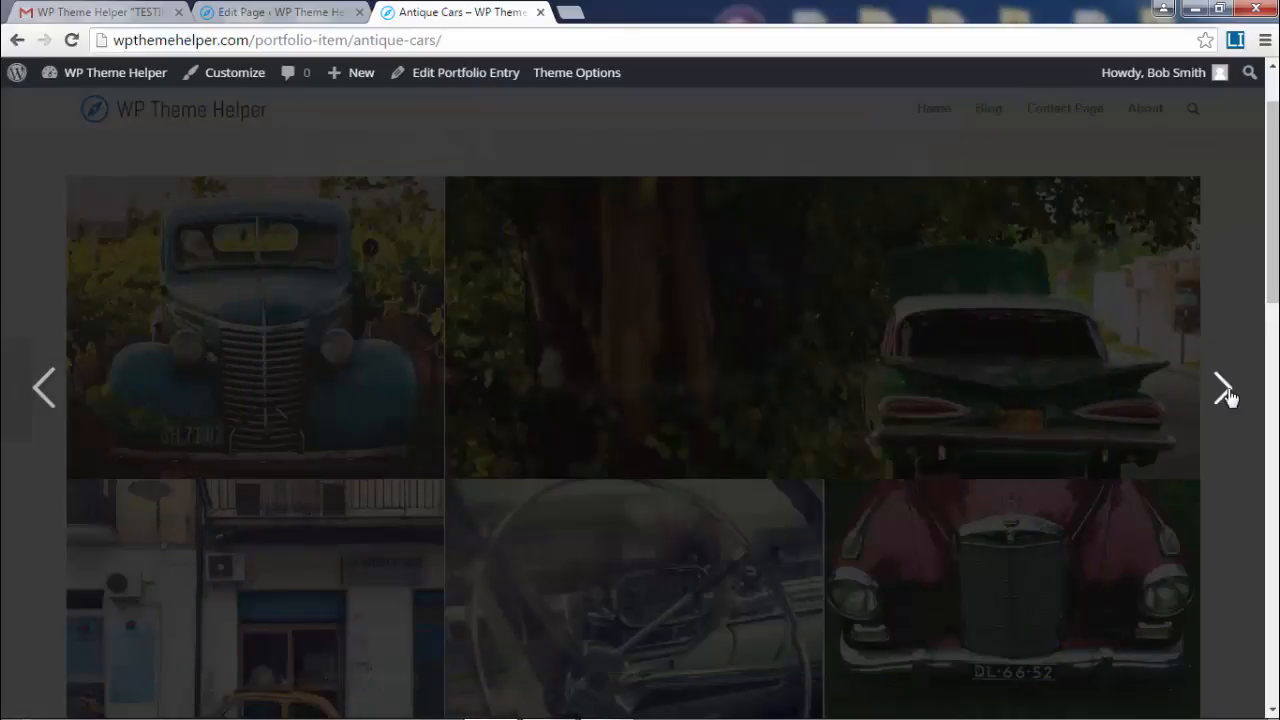
{"action": "left_click", "coordinate": [1224, 389]}
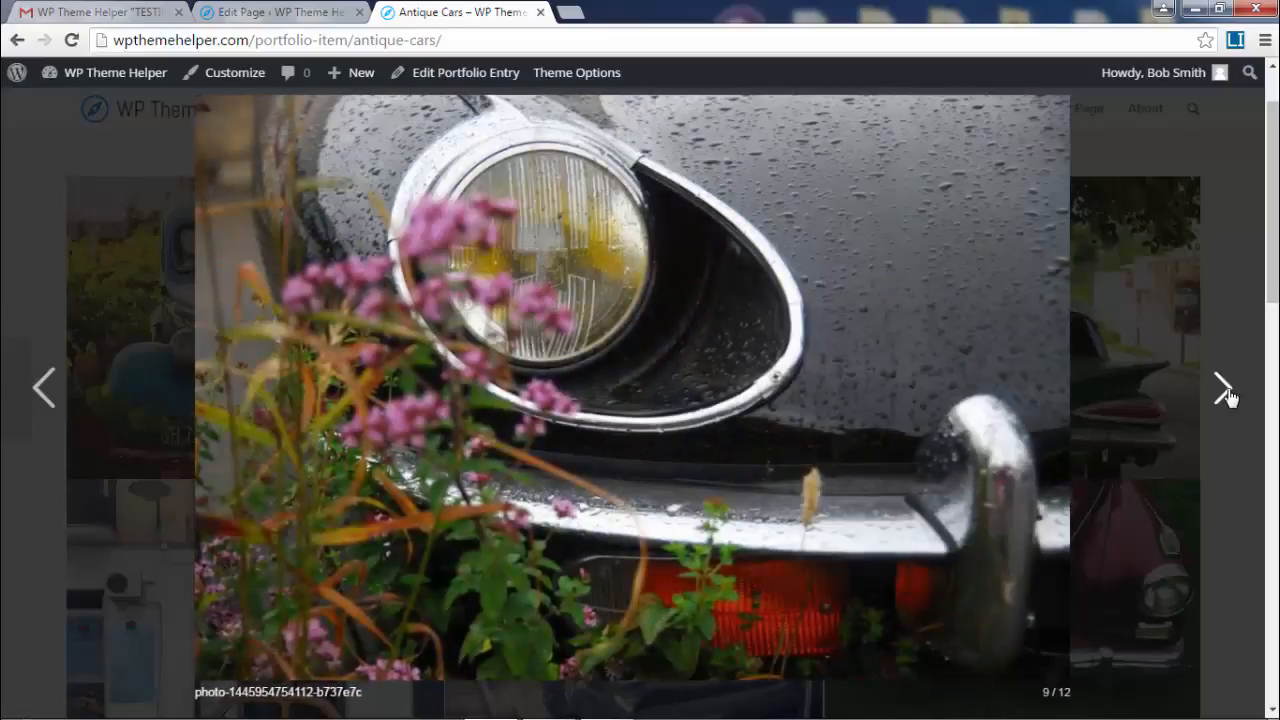
{"action": "left_click", "coordinate": [1224, 389]}
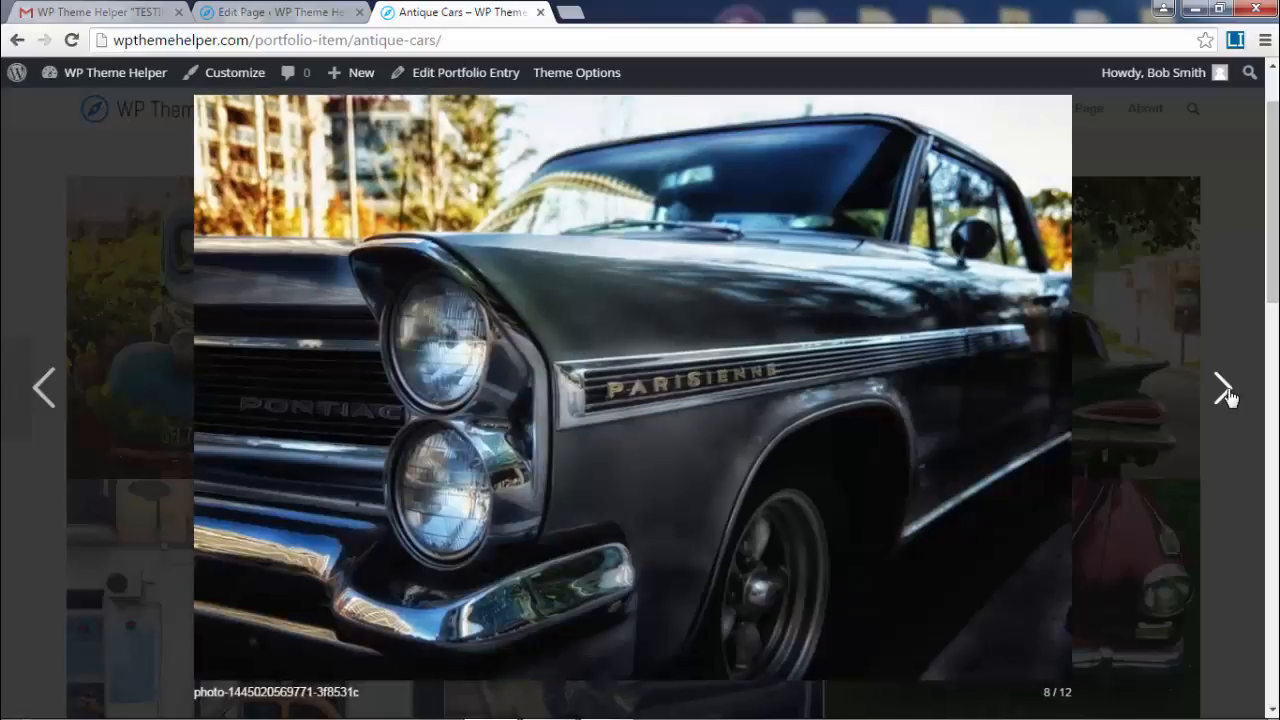
{"action": "key", "text": "Escape"}
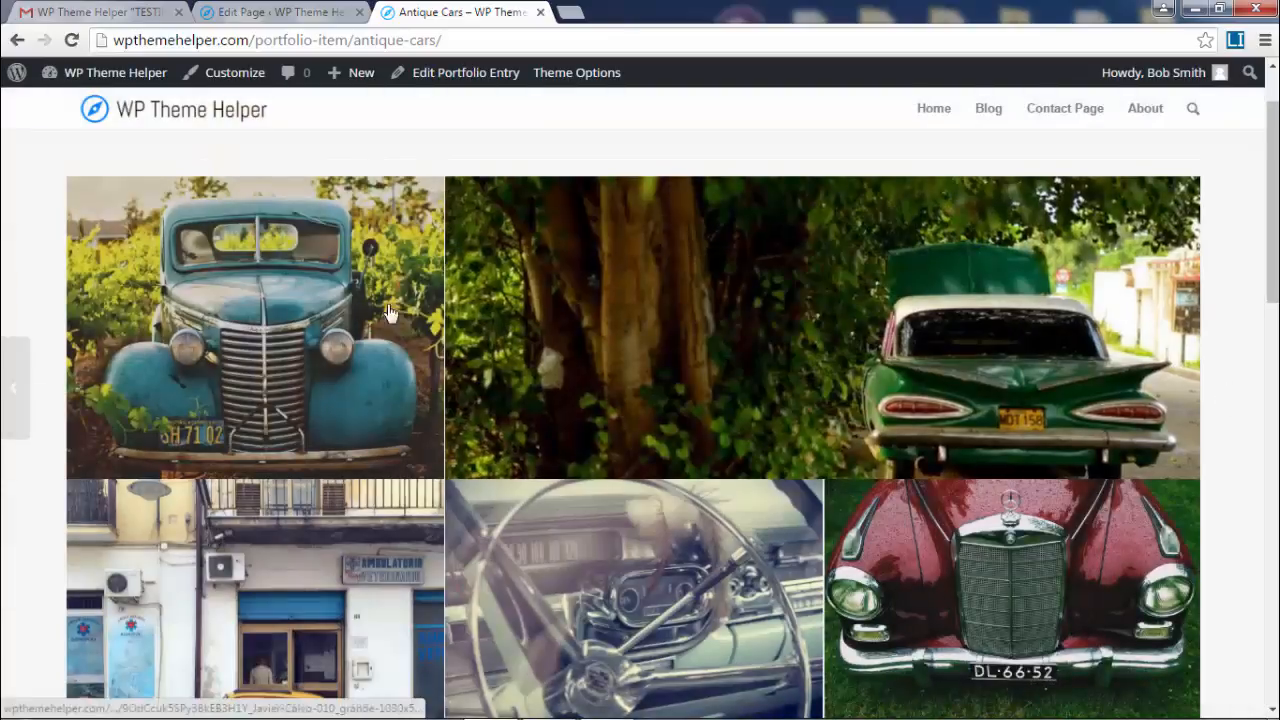
{"action": "left_click", "coordinate": [317, 336]}
{"action": "scroll", "coordinate": [880, 512], "scroll_direction": "up", "scroll_amount": 1}
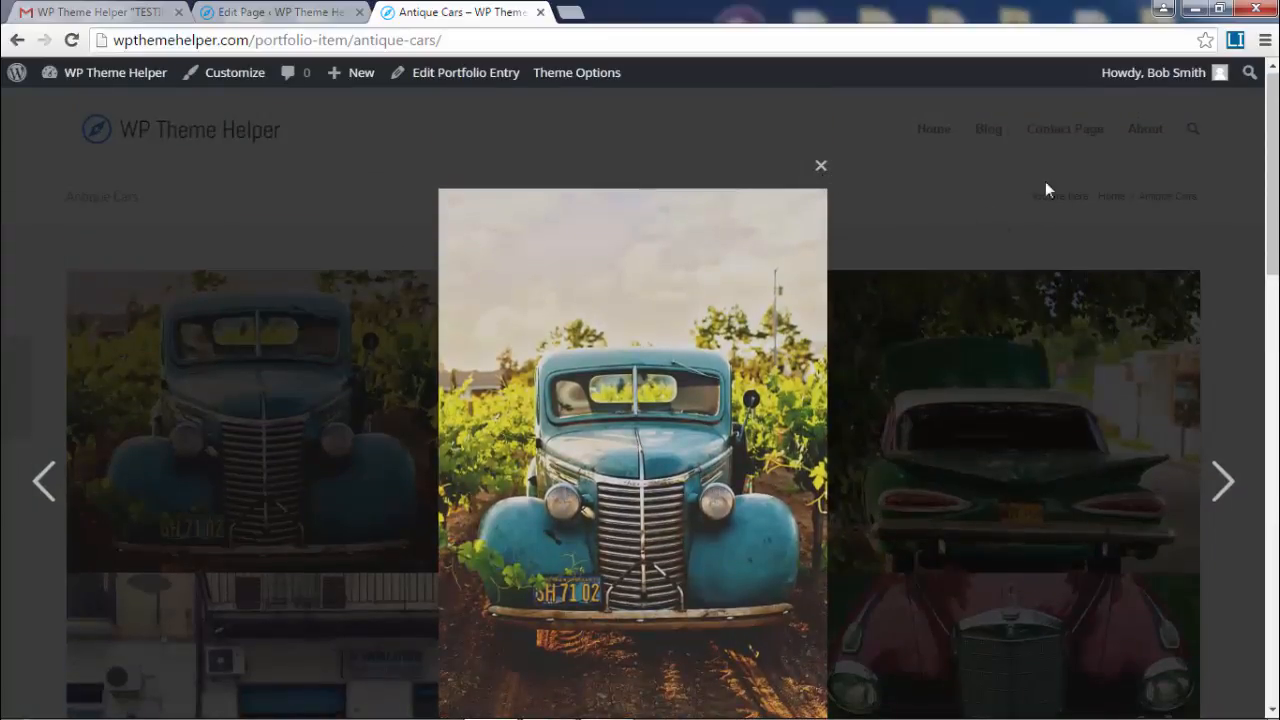
{"action": "left_click", "coordinate": [975, 198]}
{"action": "scroll", "coordinate": [975, 204], "scroll_direction": "down", "scroll_amount": 8}
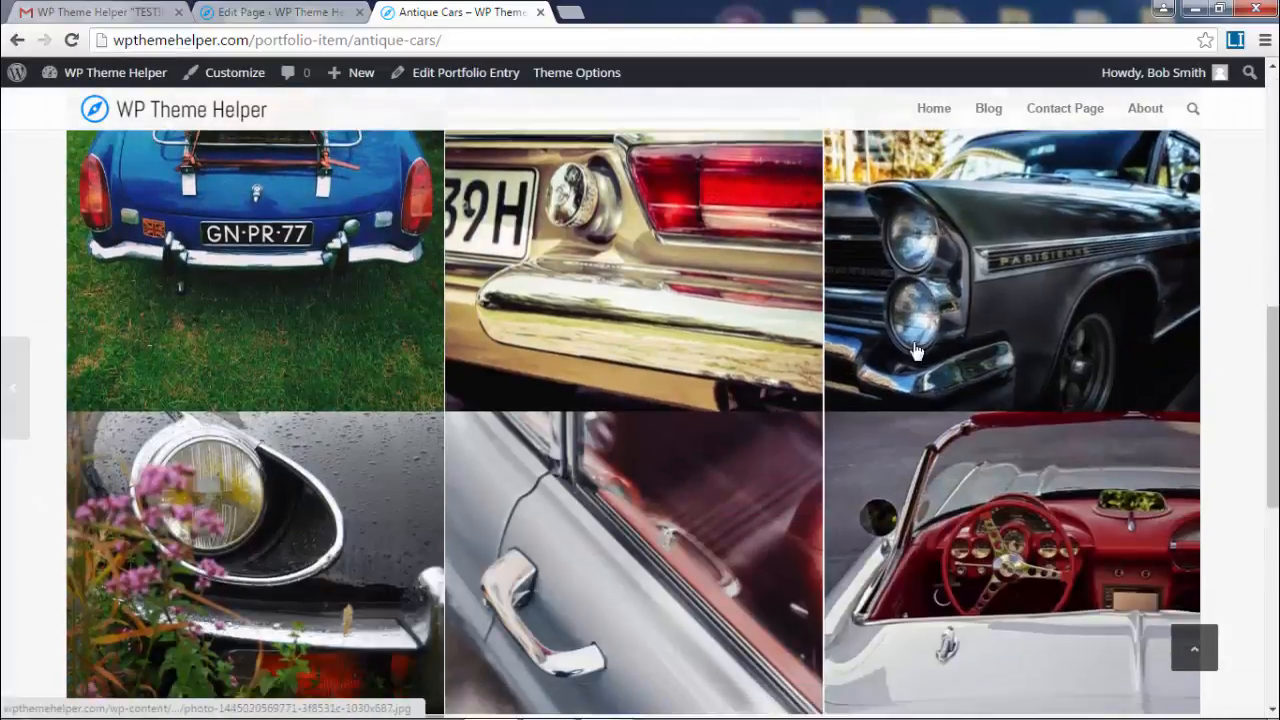
{"action": "scroll", "coordinate": [915, 350], "scroll_direction": "down", "scroll_amount": 2}
- Open the Animals entry, page from the puppy to the polar bear photo, then return to Portfolio
{"action": "key", "text": "alt+Left"}
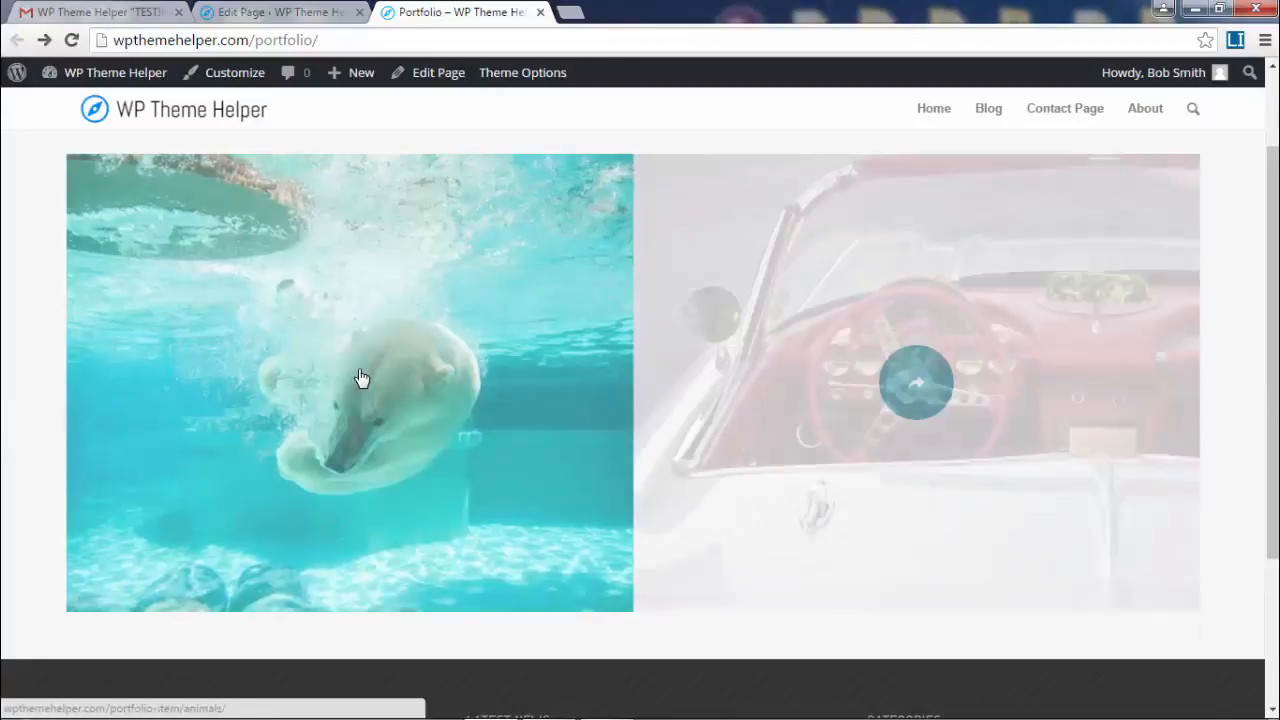
{"action": "left_click", "coordinate": [360, 380]}
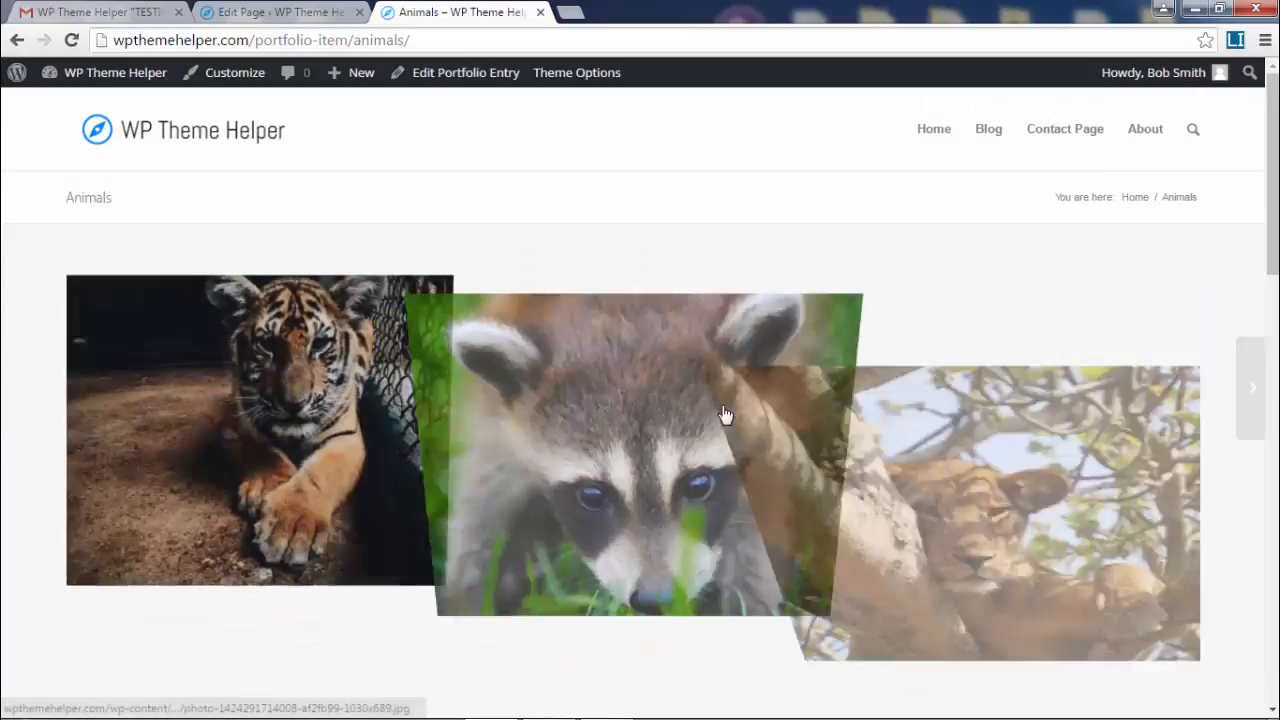
{"action": "scroll", "coordinate": [725, 415], "scroll_direction": "down", "scroll_amount": 3}
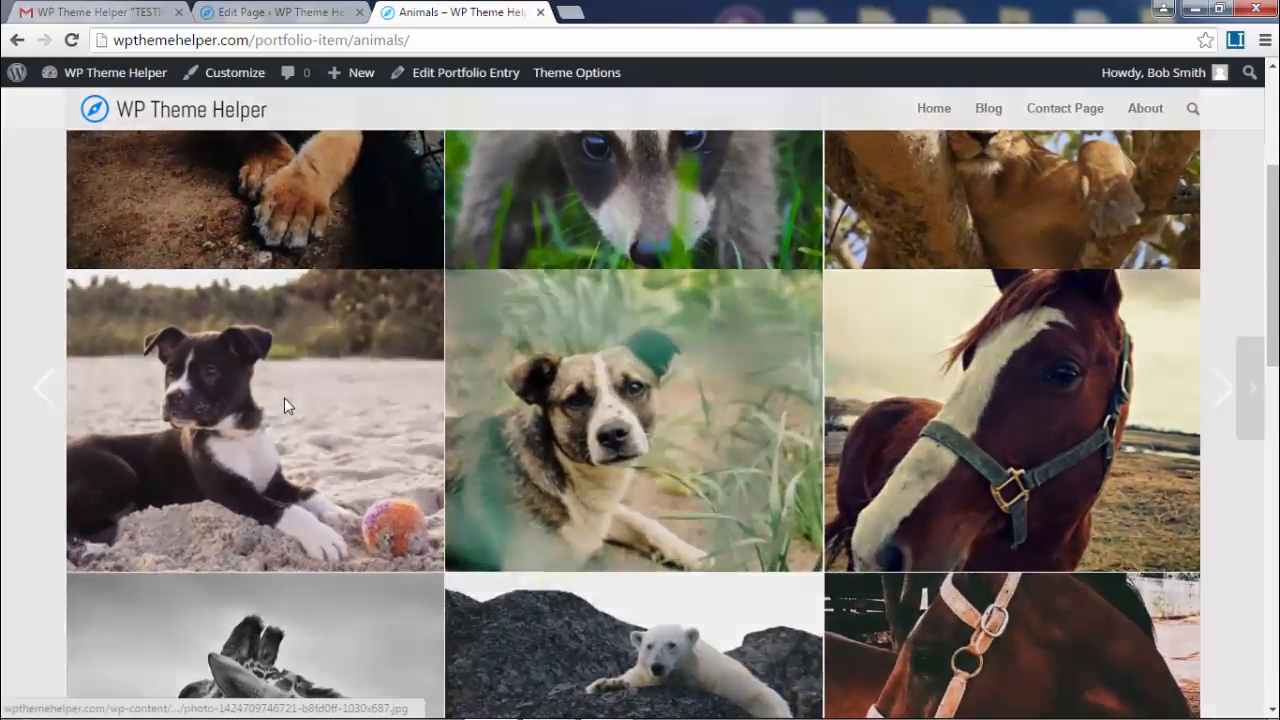
{"action": "left_click", "coordinate": [284, 404]}
{"action": "left_click", "coordinate": [1223, 389]}
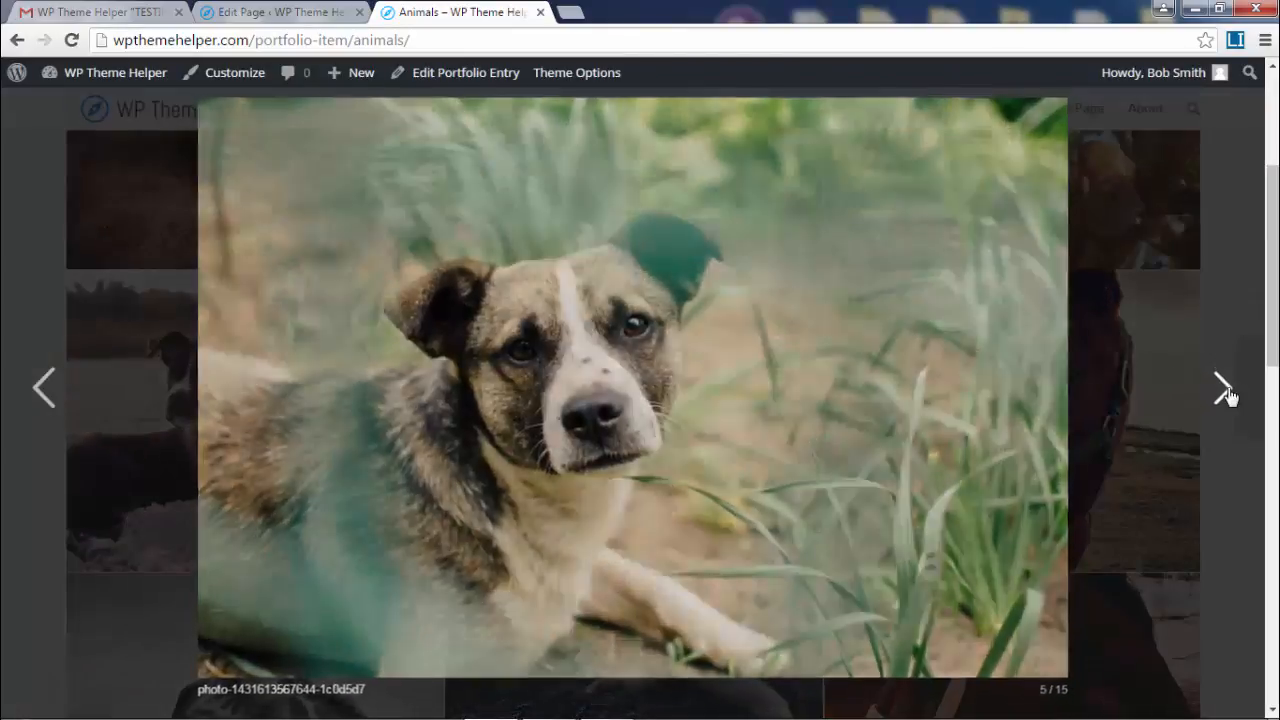
{"action": "left_click", "coordinate": [1223, 389]}
{"action": "left_click", "coordinate": [1223, 389]}
{"action": "left_click", "coordinate": [1223, 389]}
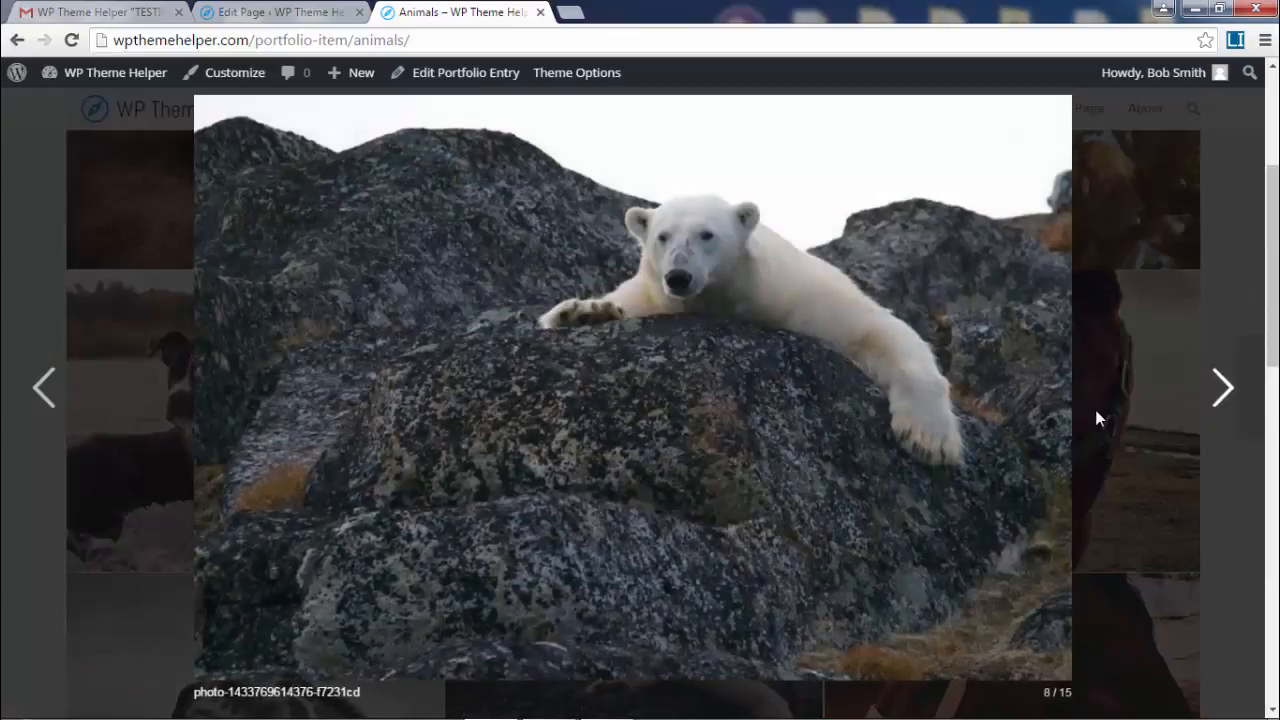
{"action": "scroll", "coordinate": [1037, 397], "scroll_direction": "down", "scroll_amount": 4}
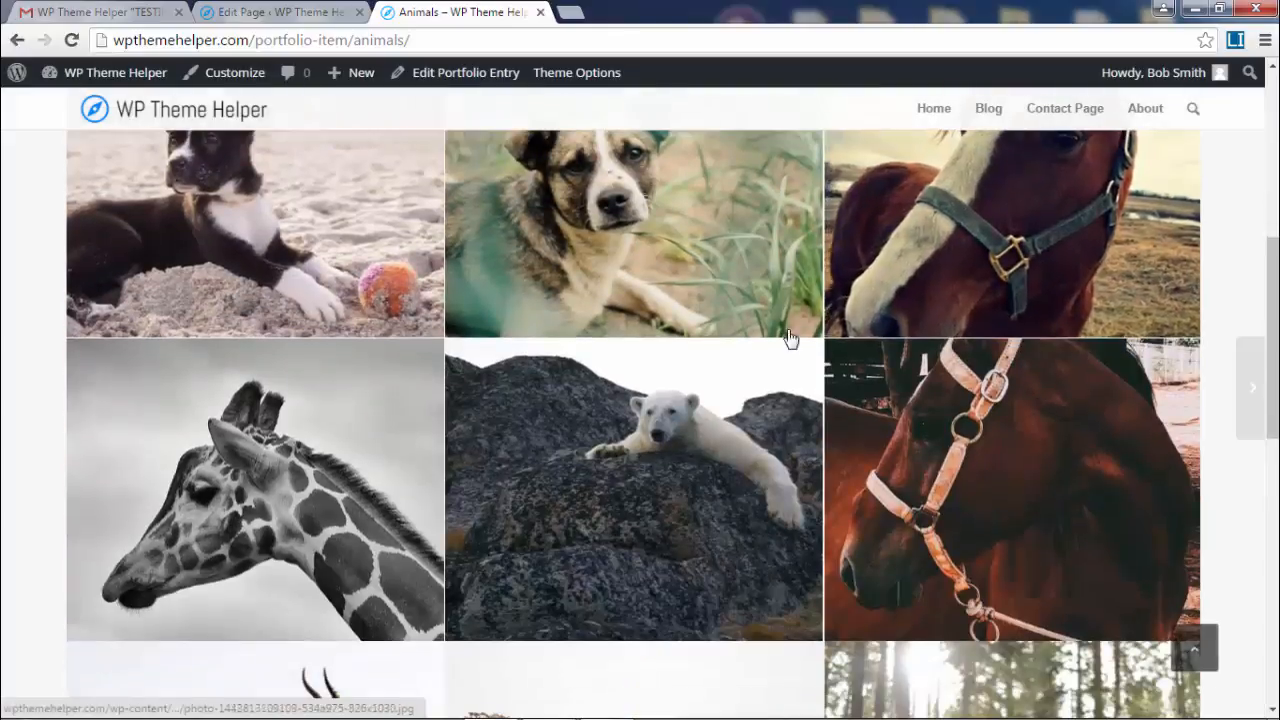
{"action": "left_click", "coordinate": [17, 40]}
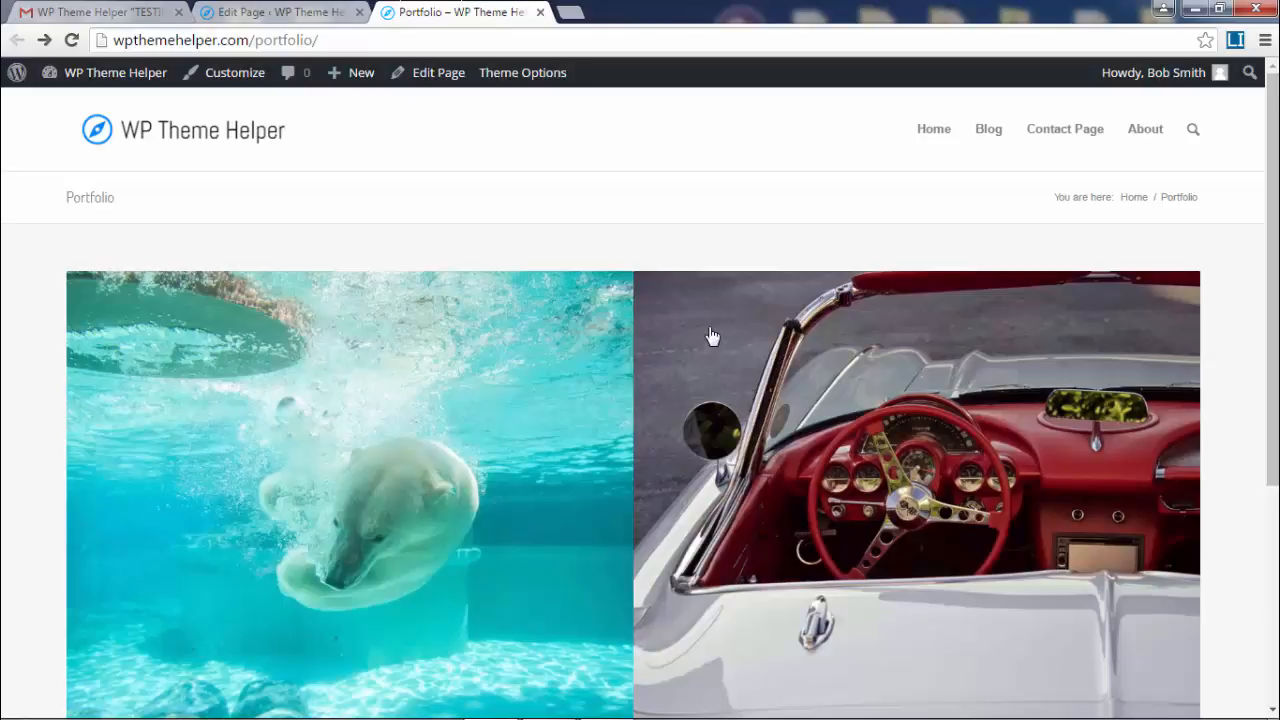
- Return to the Portfolio page editor and browse the layout builder's column elements
{"action": "scroll", "coordinate": [712, 336], "scroll_direction": "down", "scroll_amount": 3}
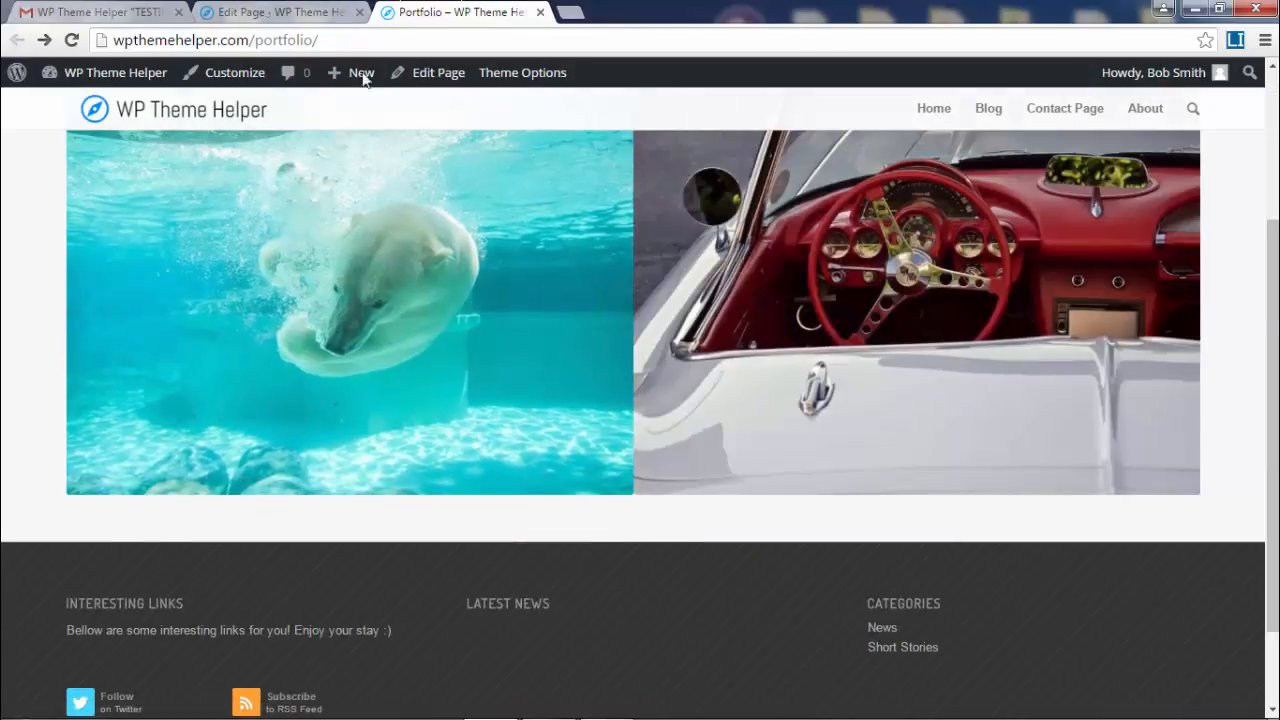
{"action": "left_click", "coordinate": [292, 13]}
{"action": "scroll", "coordinate": [737, 394], "scroll_direction": "down", "scroll_amount": 5}
{"action": "scroll", "coordinate": [507, 482], "scroll_direction": "up", "scroll_amount": 1}
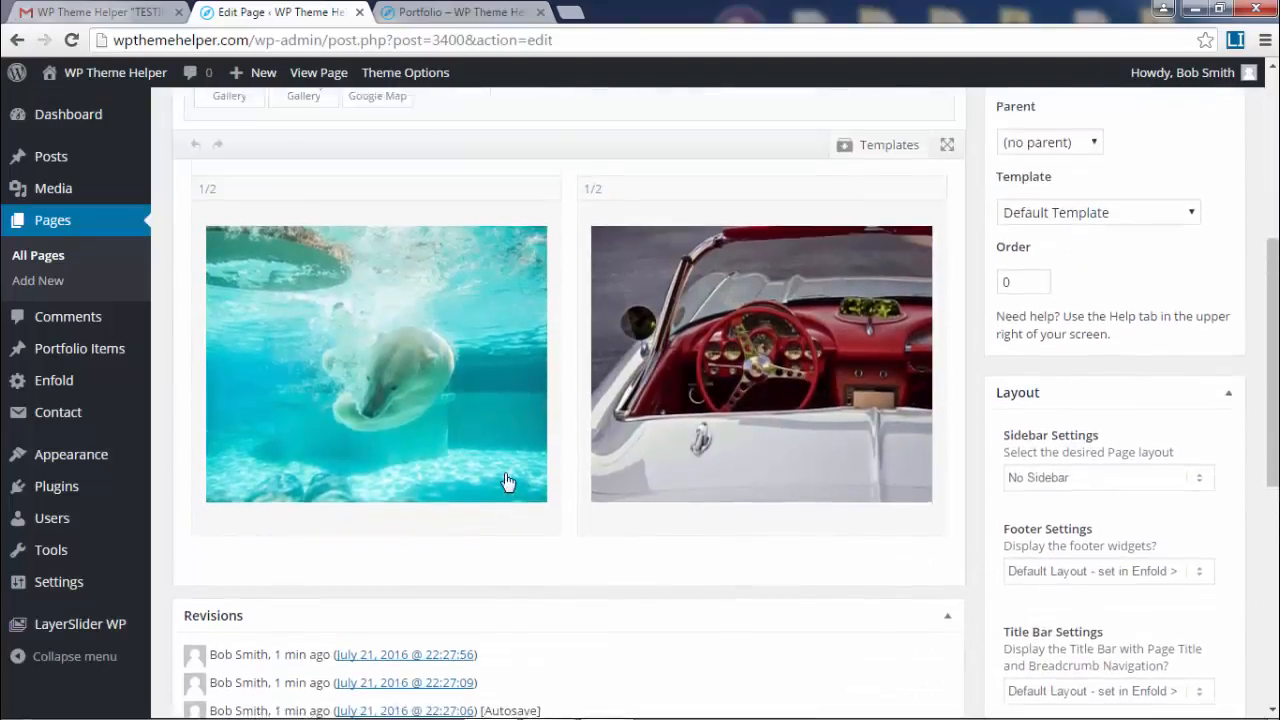
{"action": "scroll", "coordinate": [507, 482], "scroll_direction": "up", "scroll_amount": 2}
{"action": "left_click", "coordinate": [236, 114]}
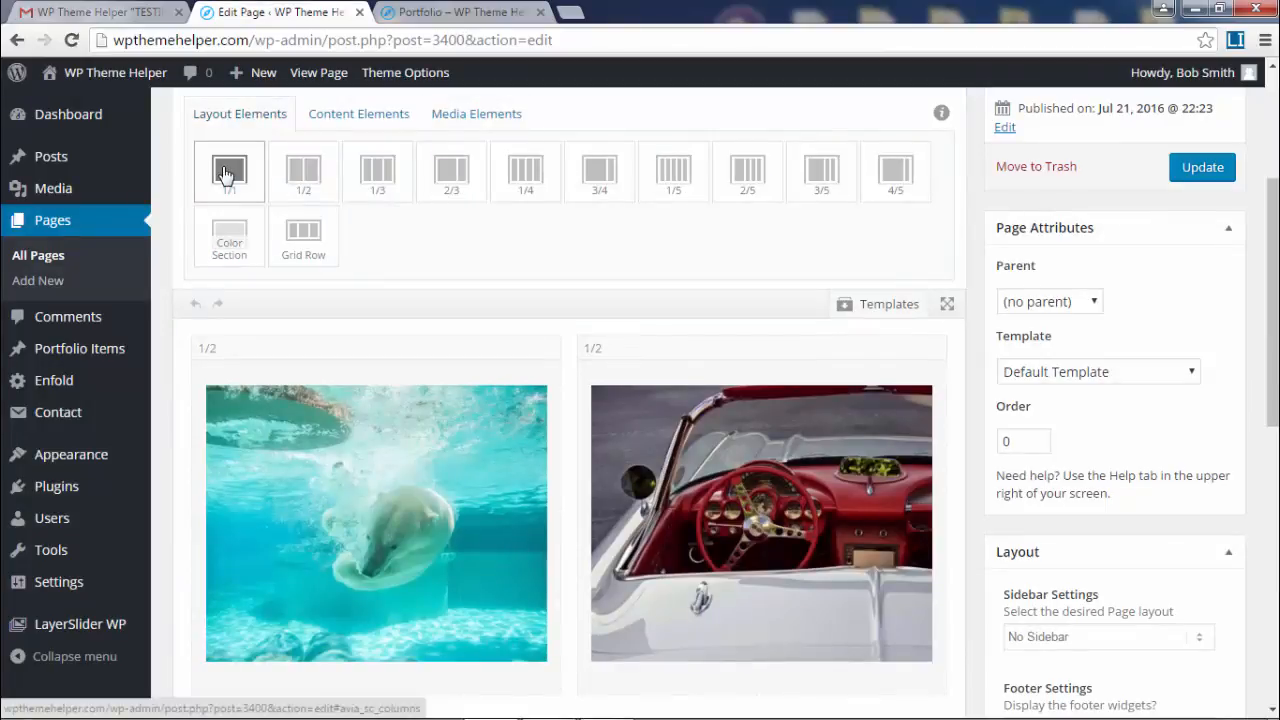
- Drag a Gallery element from Media Elements into the full-width 1/1 row below the images
{"action": "scroll", "coordinate": [690, 500], "scroll_direction": "down", "scroll_amount": 3}
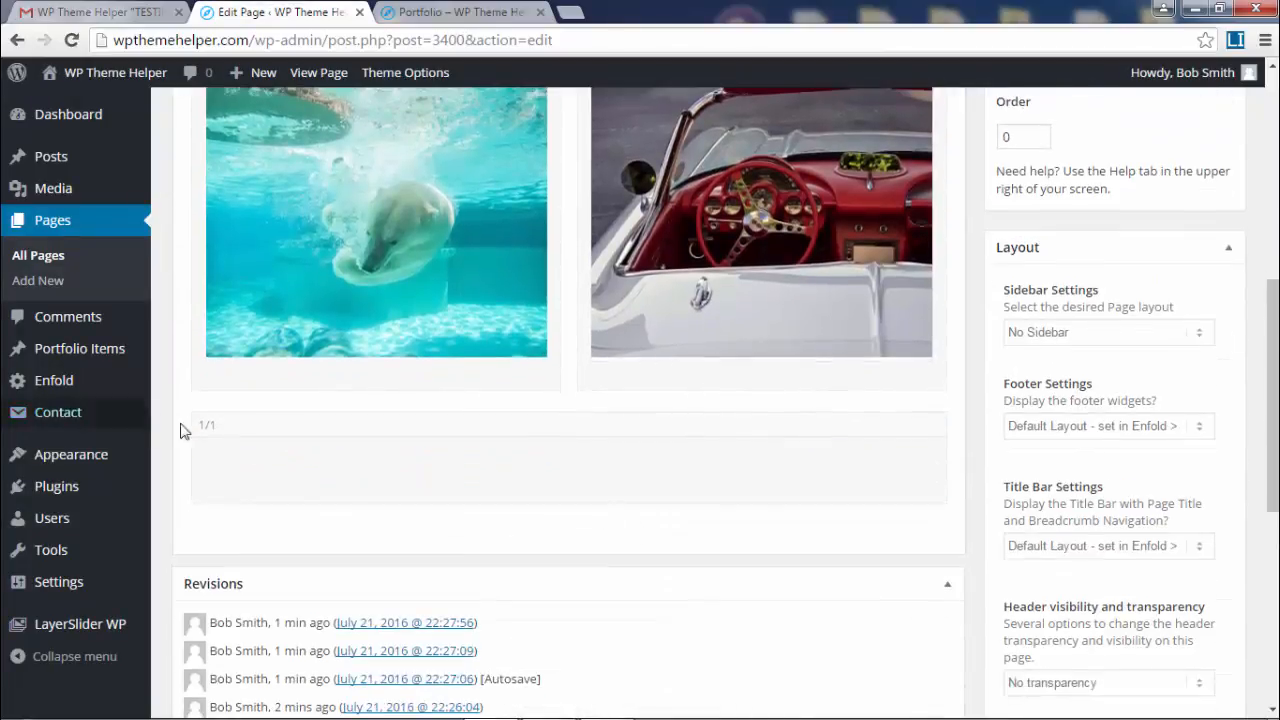
{"action": "scroll", "coordinate": [470, 455], "scroll_direction": "up", "scroll_amount": 3}
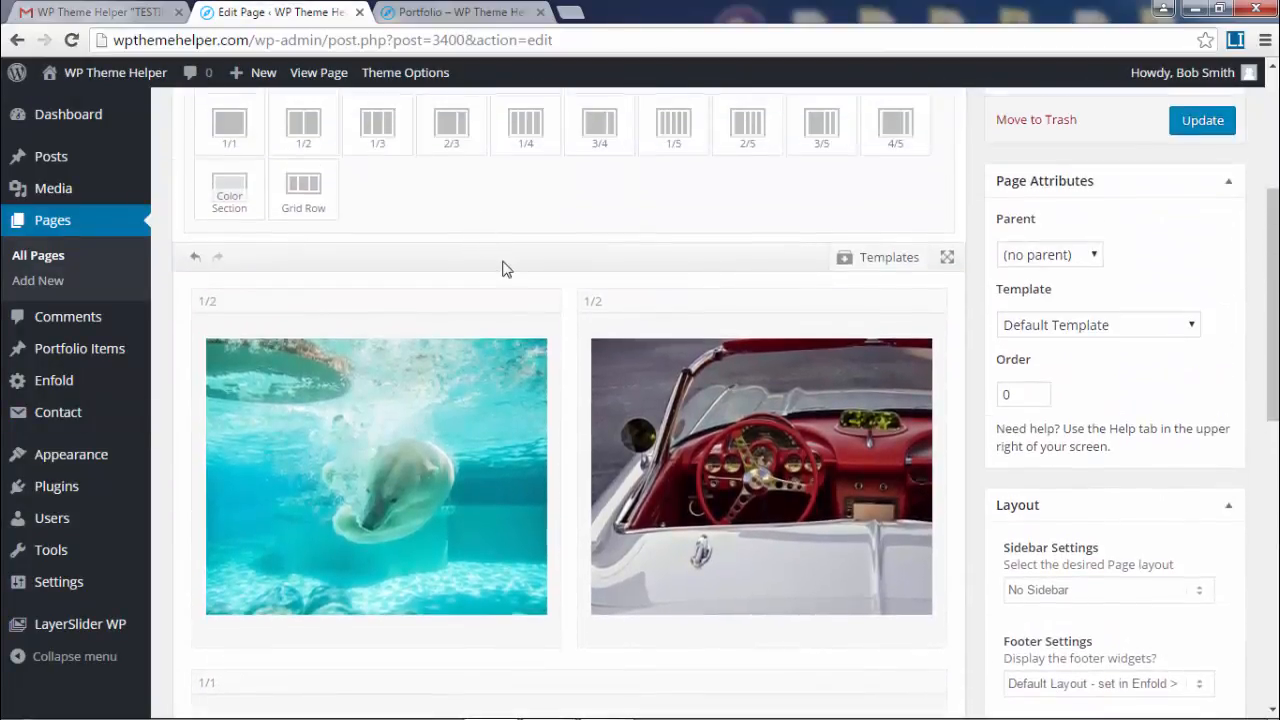
{"action": "scroll", "coordinate": [513, 272], "scroll_direction": "up", "scroll_amount": 2}
{"action": "left_click", "coordinate": [477, 233]}
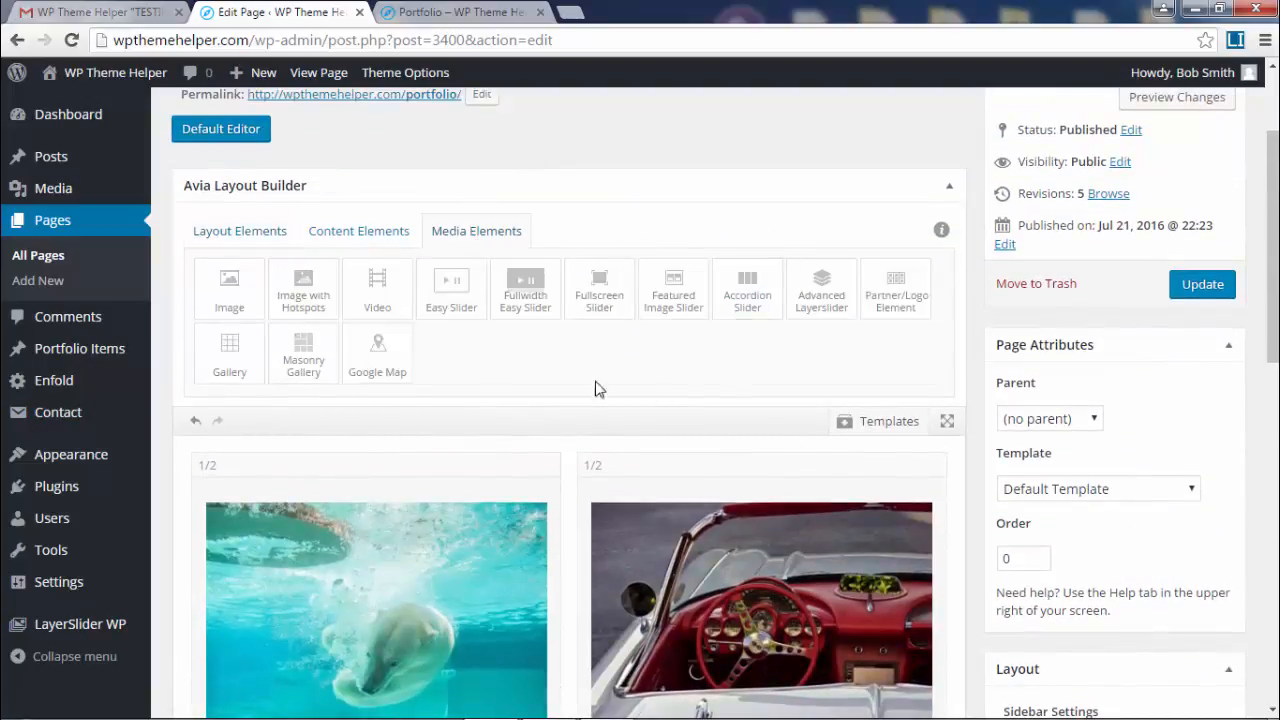
{"action": "scroll", "coordinate": [228, 358], "scroll_direction": "down", "scroll_amount": 2}
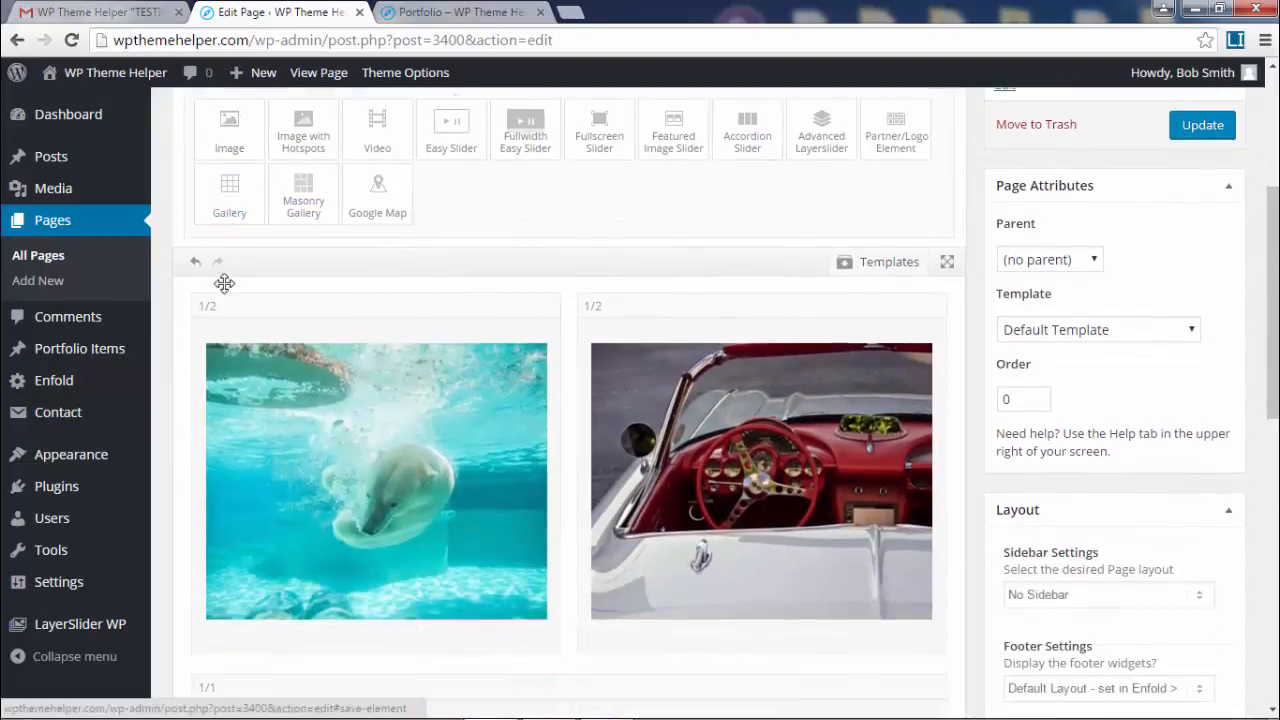
{"action": "scroll", "coordinate": [247, 203], "scroll_direction": "down", "scroll_amount": 1}
{"action": "left_click_drag", "start_coordinate": [247, 203], "coordinate": [509, 659]}
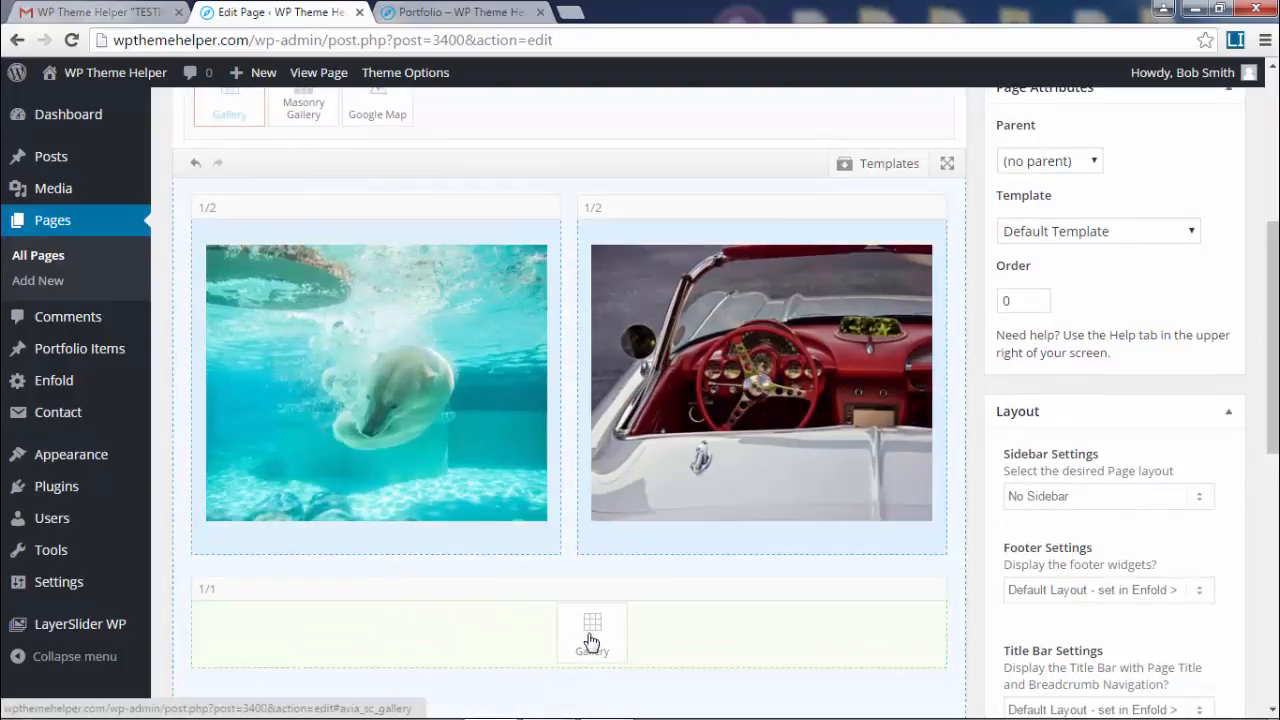
{"action": "left_click_drag", "start_coordinate": [591, 641], "coordinate": [579, 614]}
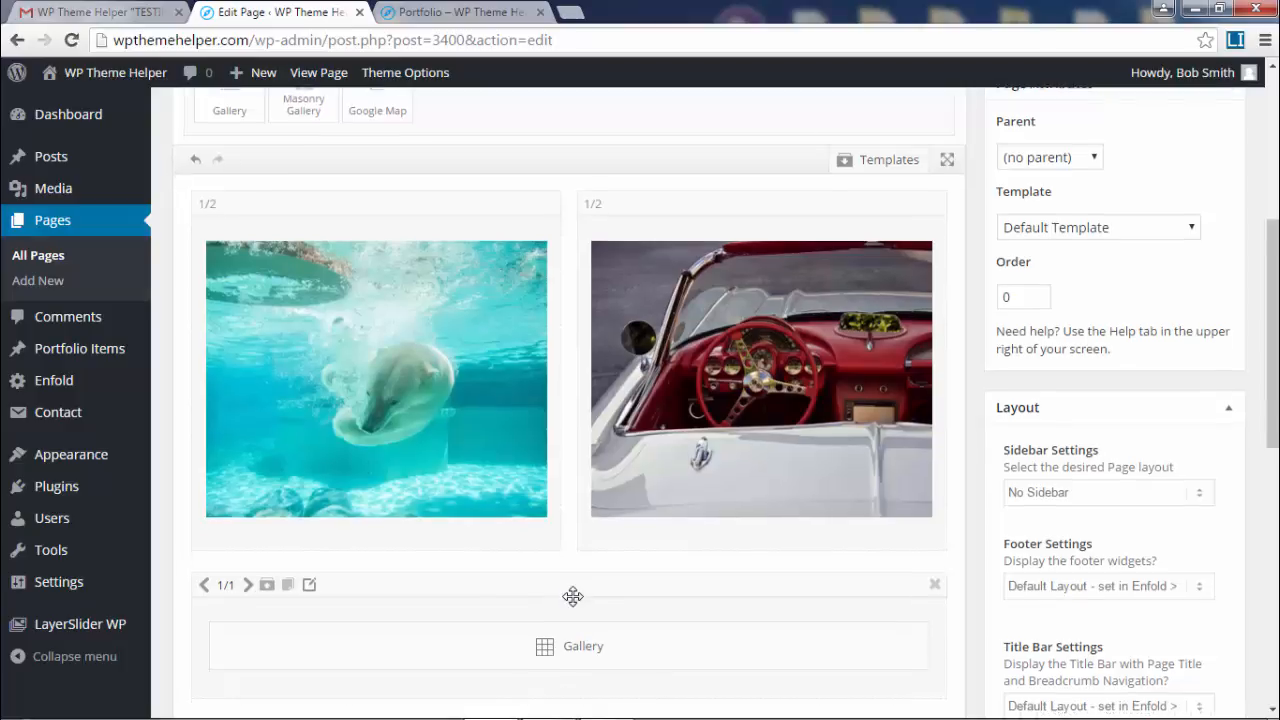
{"action": "scroll", "coordinate": [572, 596], "scroll_direction": "down", "scroll_amount": 2}
- Fill the Gallery element with all 15 Portfolio - Animals images and insert the gallery
{"action": "left_click", "coordinate": [580, 487]}
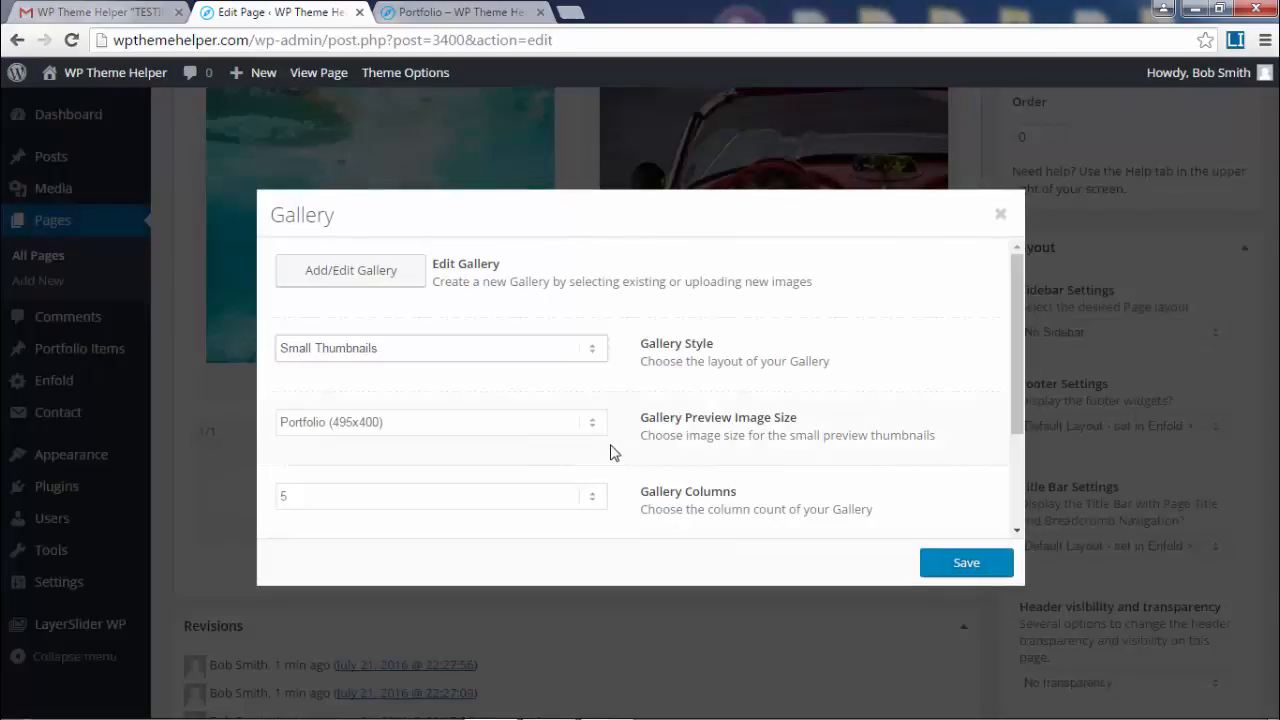
{"action": "left_click", "coordinate": [340, 270]}
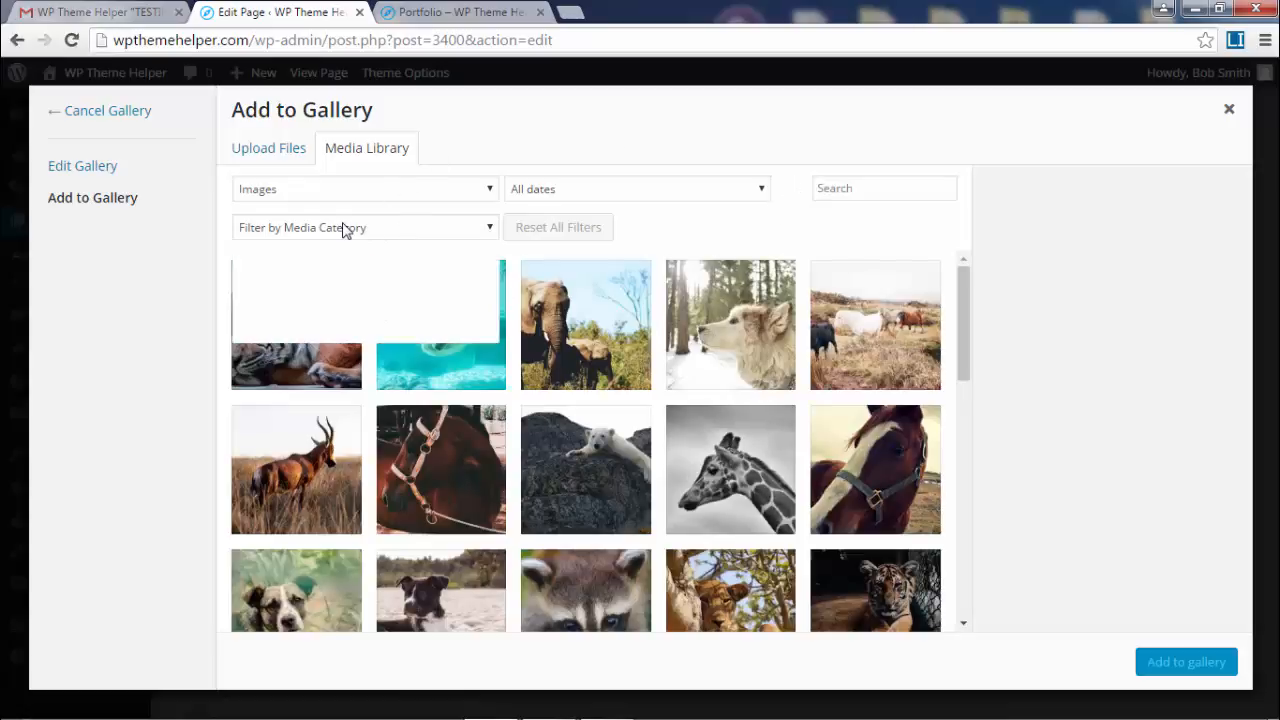
{"action": "left_click", "coordinate": [345, 227]}
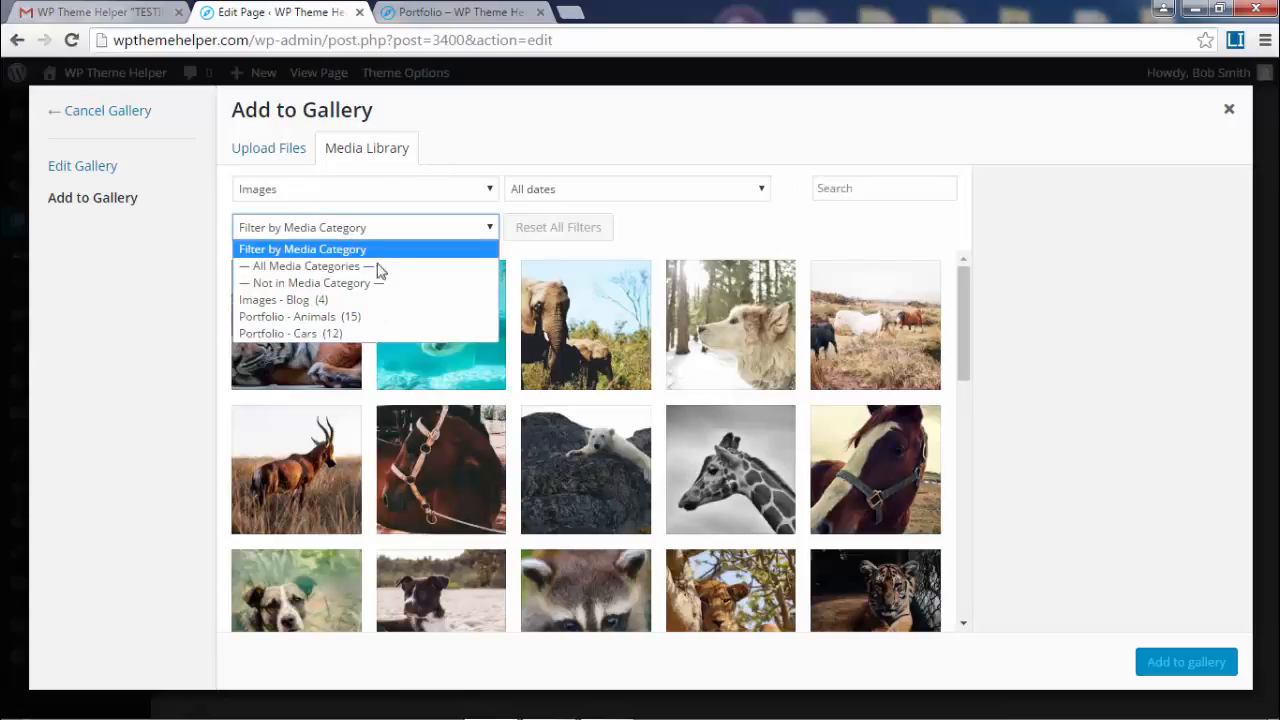
{"action": "left_click", "coordinate": [362, 317]}
{"action": "left_click", "coordinate": [296, 300]}
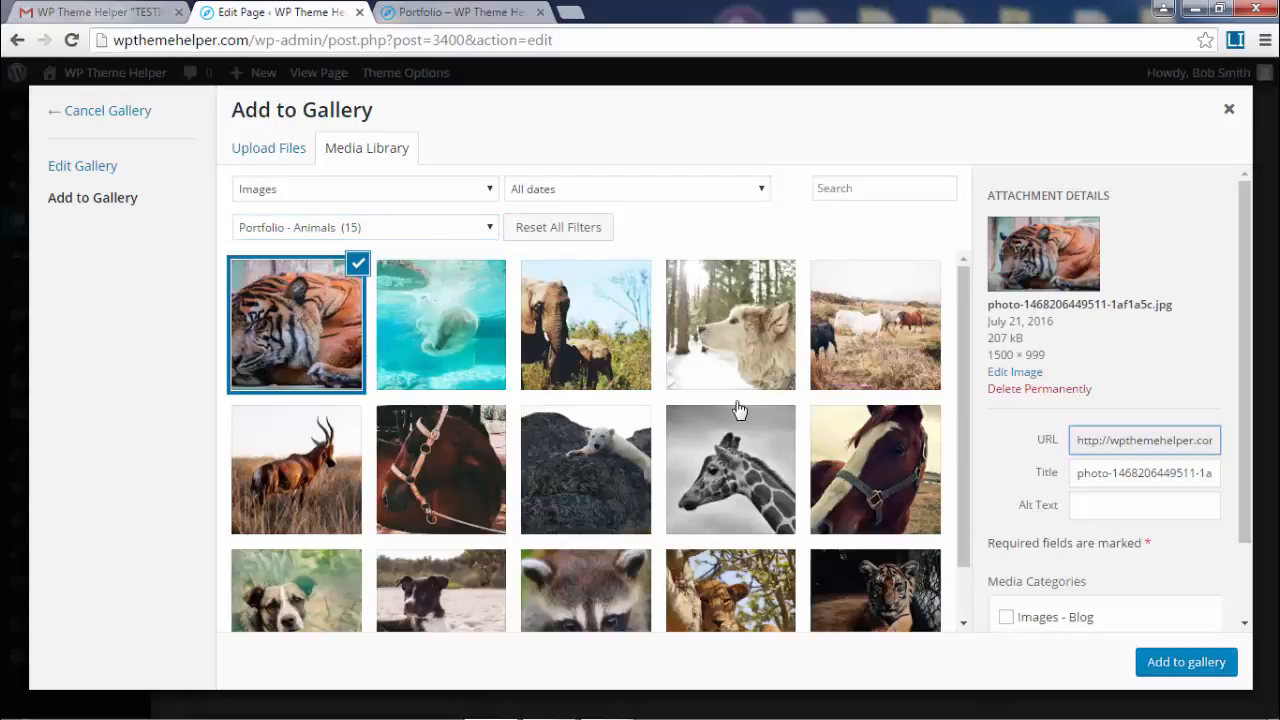
{"action": "scroll", "coordinate": [737, 409], "scroll_direction": "down", "scroll_amount": 1}
{"action": "left_click", "coordinate": [890, 563], "text": "shift"}
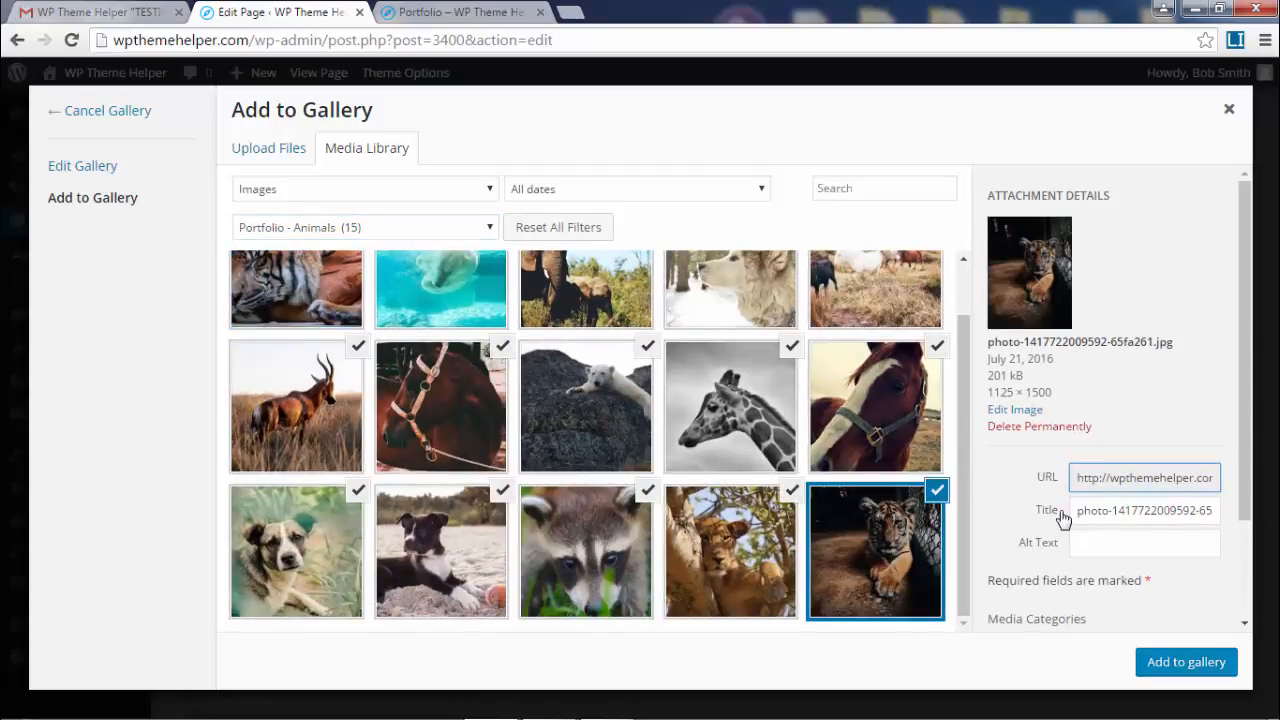
{"action": "scroll", "coordinate": [1063, 519], "scroll_direction": "down", "scroll_amount": 2}
{"action": "left_click", "coordinate": [1177, 668]}
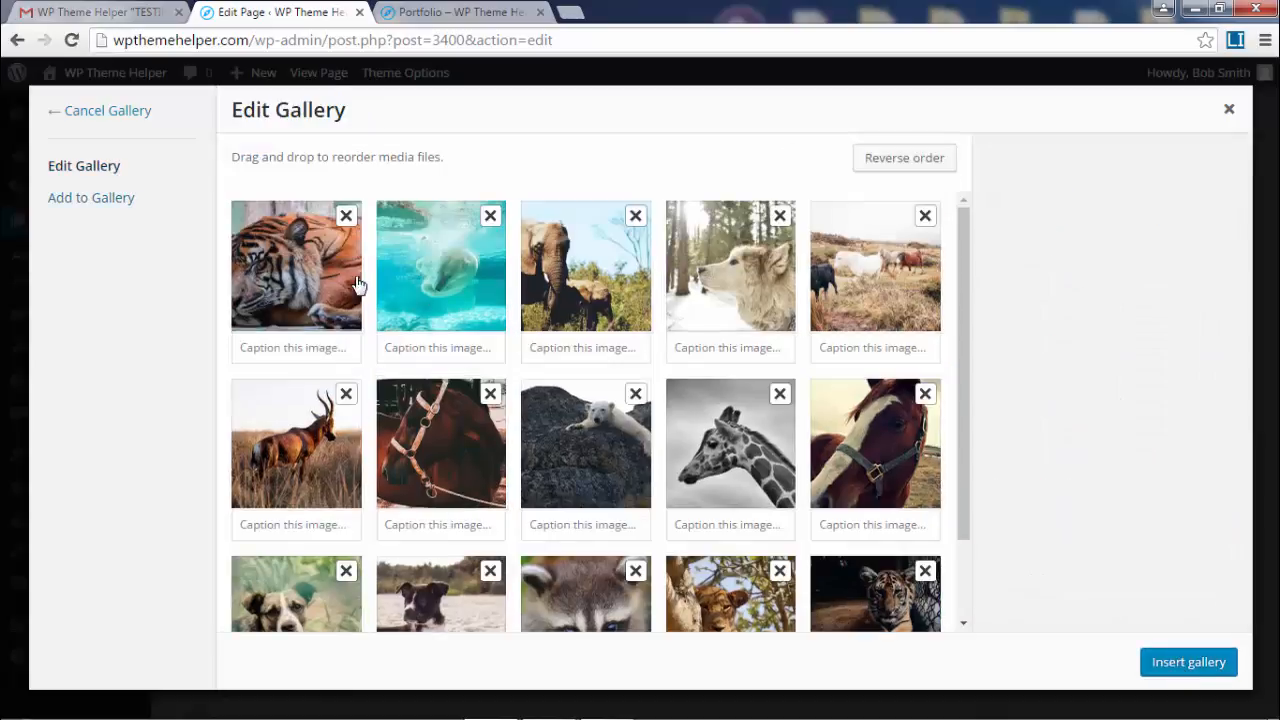
{"action": "left_click", "coordinate": [1188, 663]}
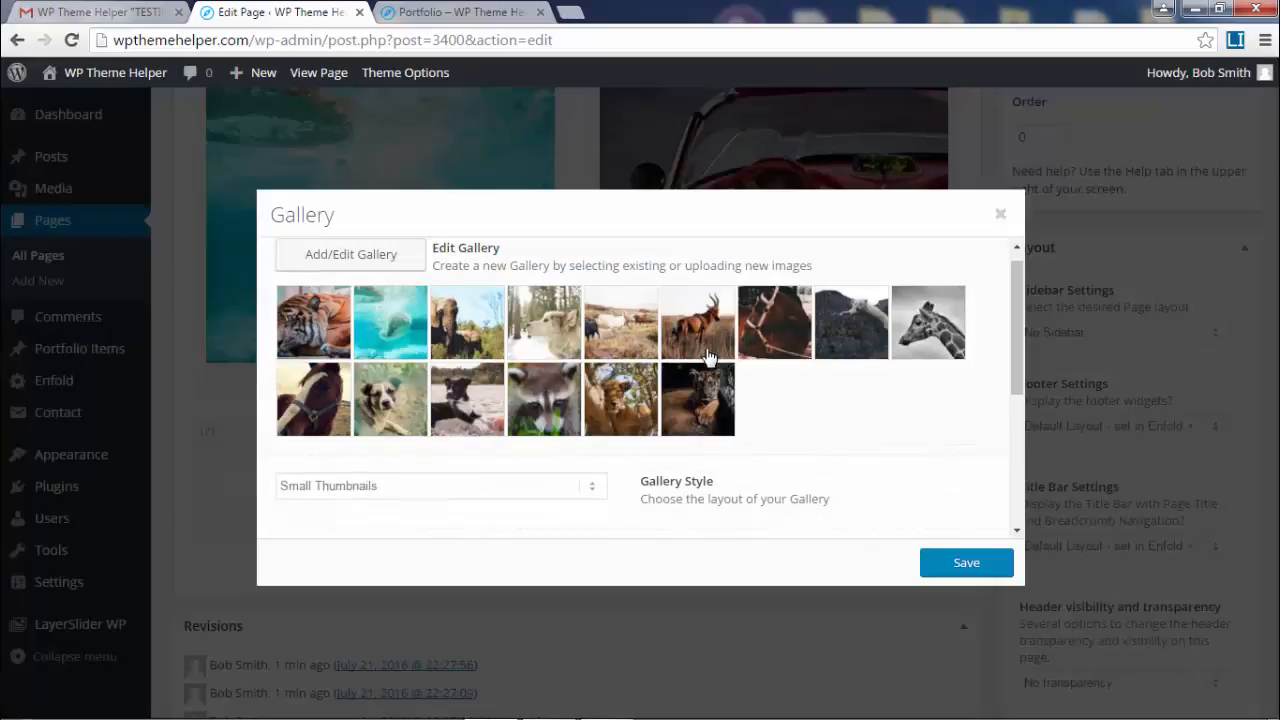
- Keep Small Thumbnails and Portfolio (495x400) previews, animate thumbnails on page load, and save the gallery
{"action": "scroll", "coordinate": [429, 471], "scroll_direction": "down", "scroll_amount": 4}
{"action": "left_click", "coordinate": [454, 292]}
{"action": "left_click", "coordinate": [425, 309]}
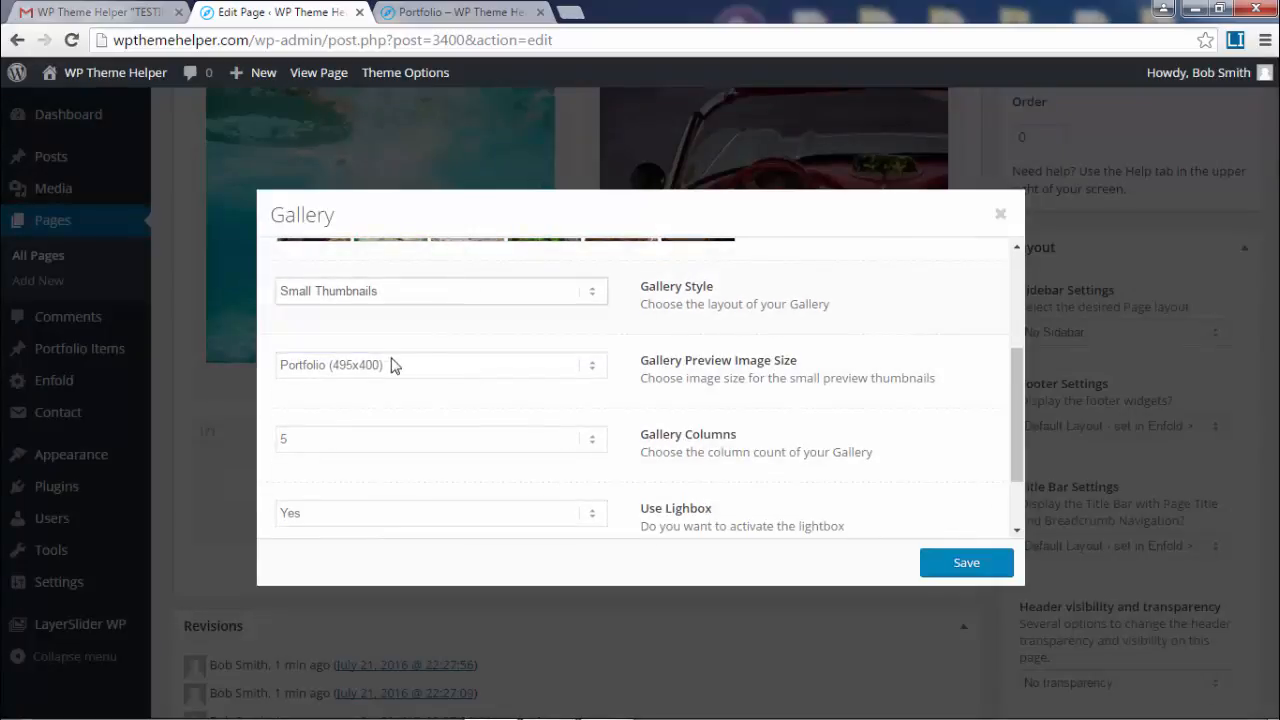
{"action": "left_click", "coordinate": [474, 371]}
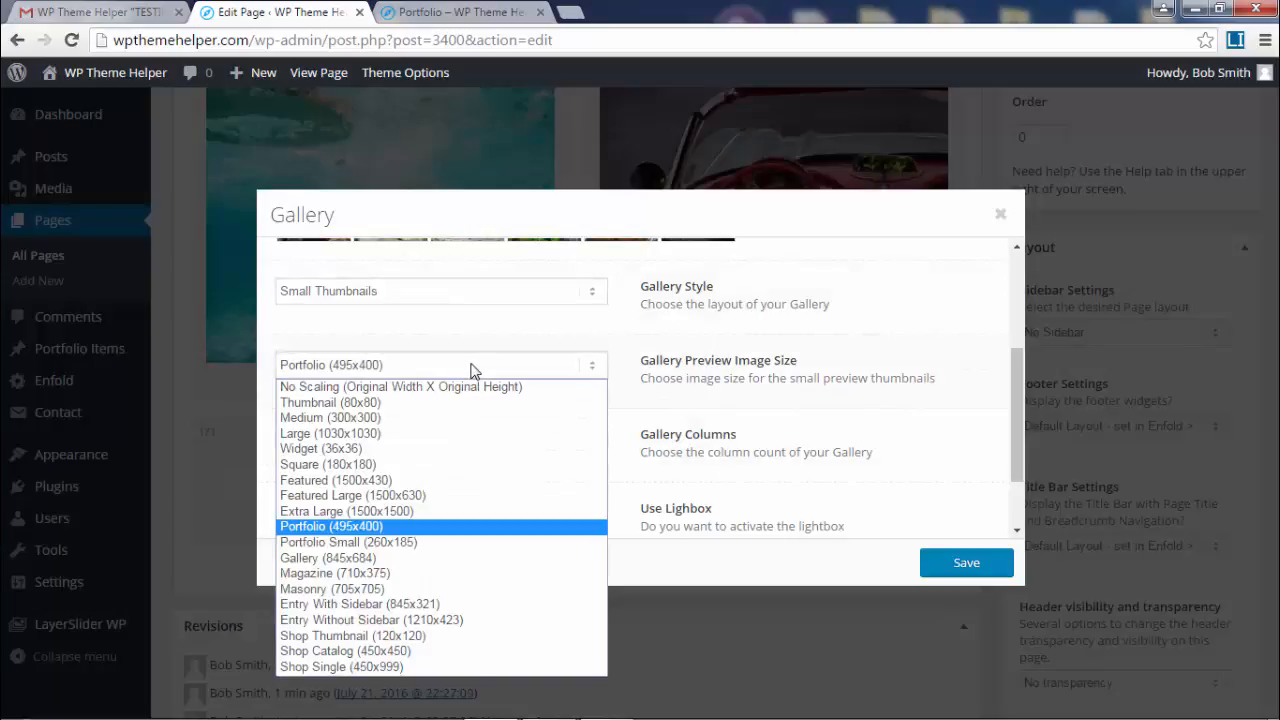
{"action": "left_click", "coordinate": [474, 371]}
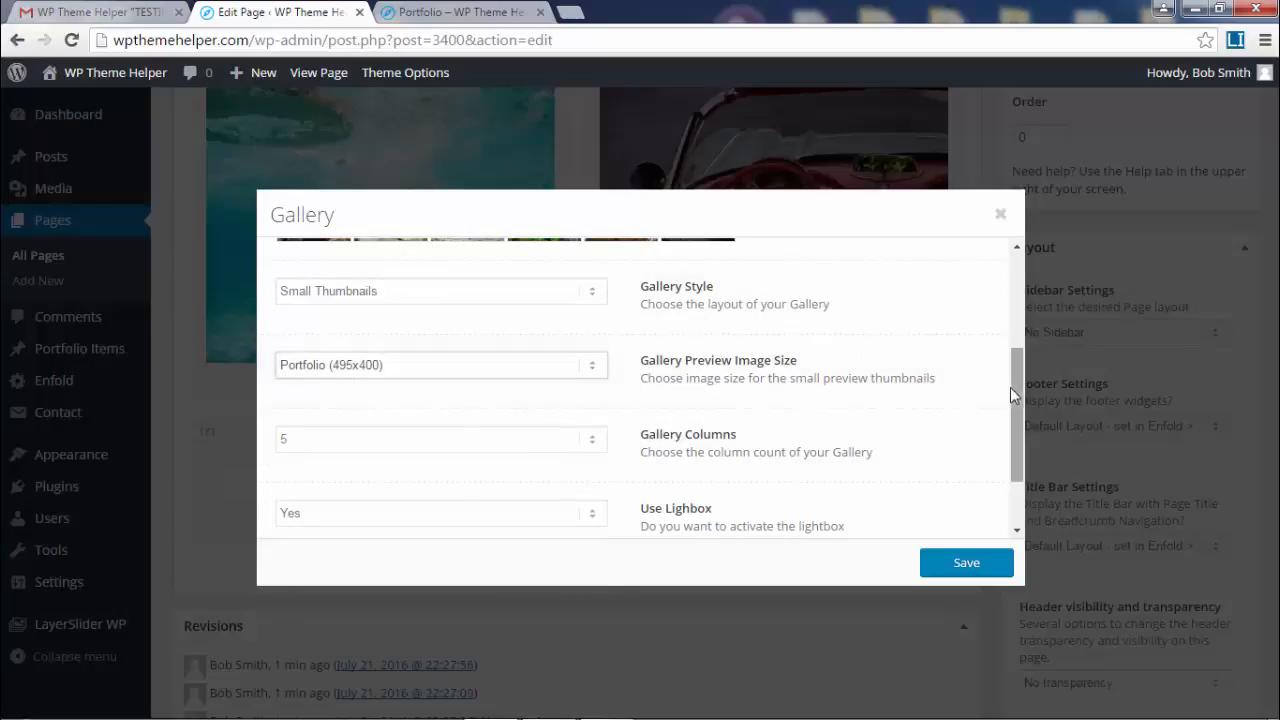
{"action": "scroll", "coordinate": [1009, 399], "scroll_direction": "down", "scroll_amount": 2}
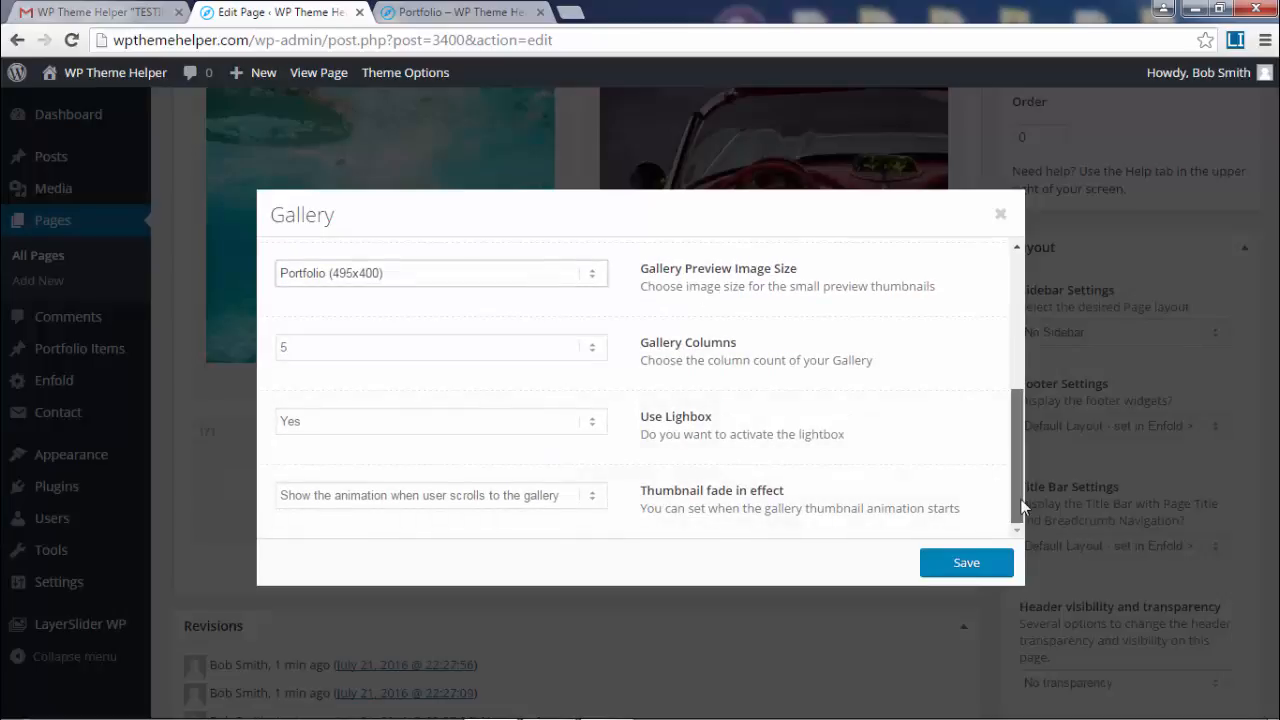
{"action": "left_click", "coordinate": [517, 502]}
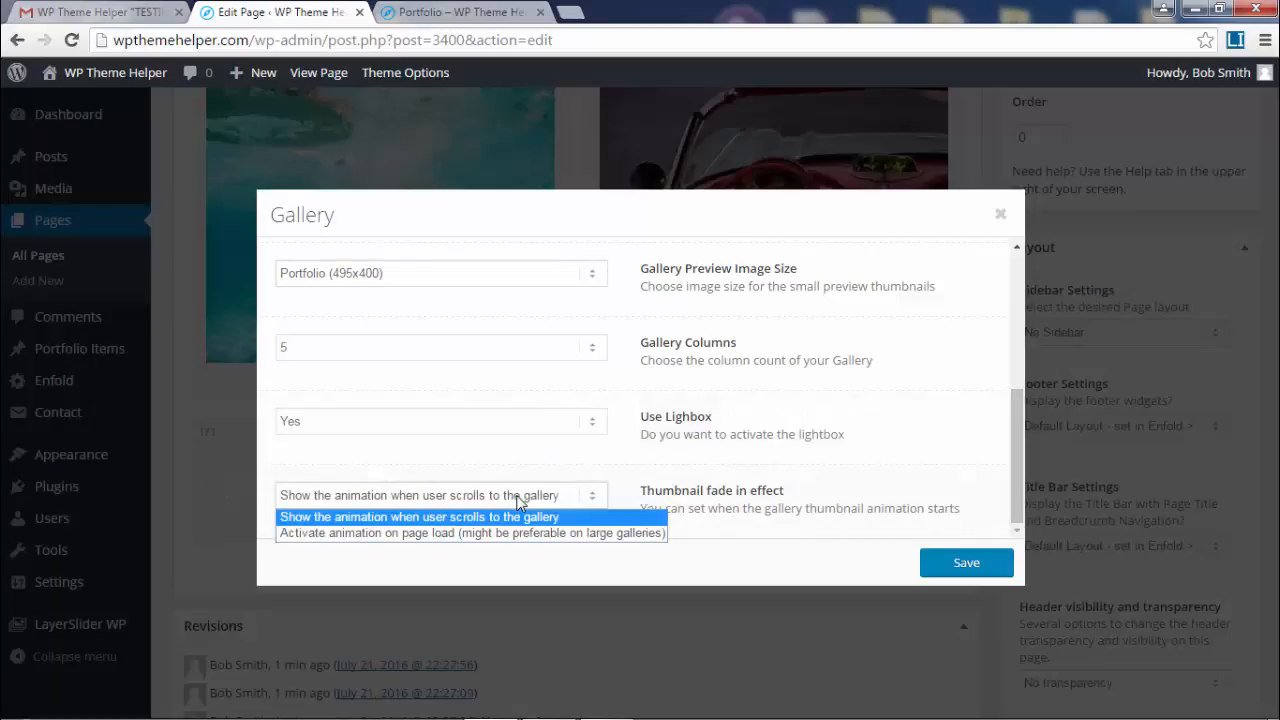
{"action": "left_click", "coordinate": [359, 534]}
{"action": "left_click_drag", "start_coordinate": [1014, 508], "coordinate": [1026, 317]}
{"action": "left_click", "coordinate": [967, 563]}
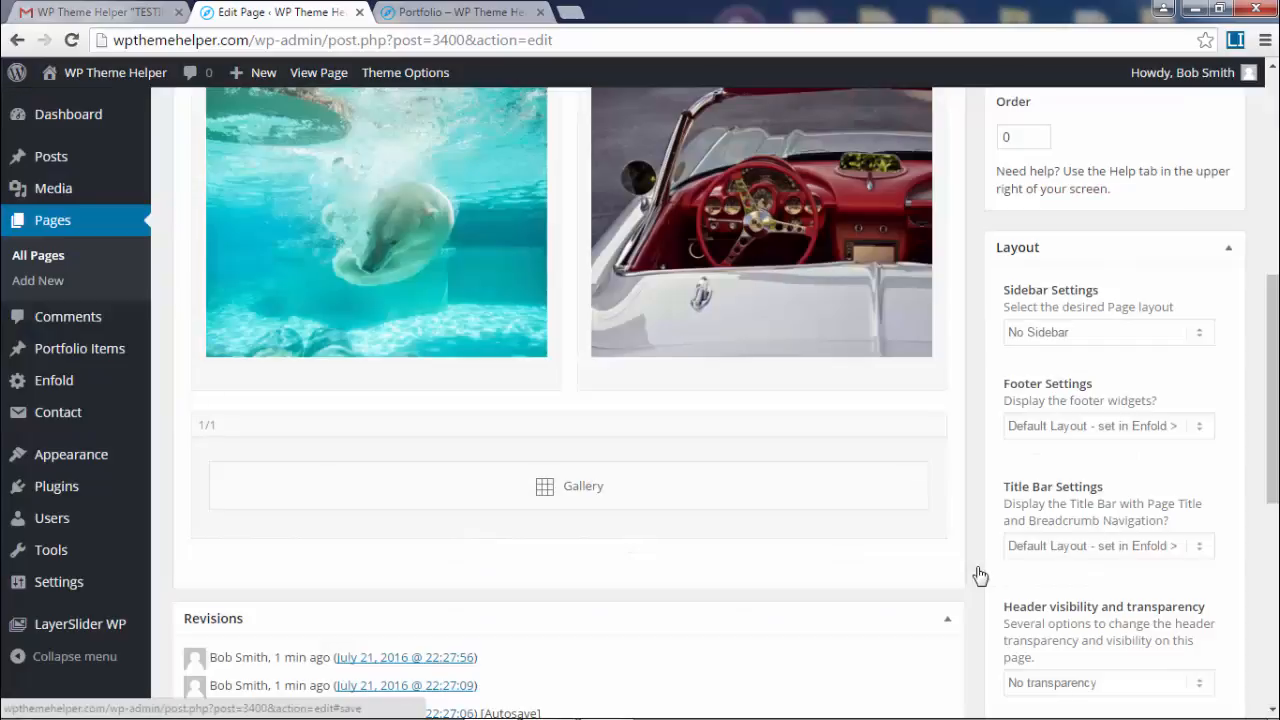
{"action": "scroll", "coordinate": [1154, 354], "scroll_direction": "up", "scroll_amount": 3}
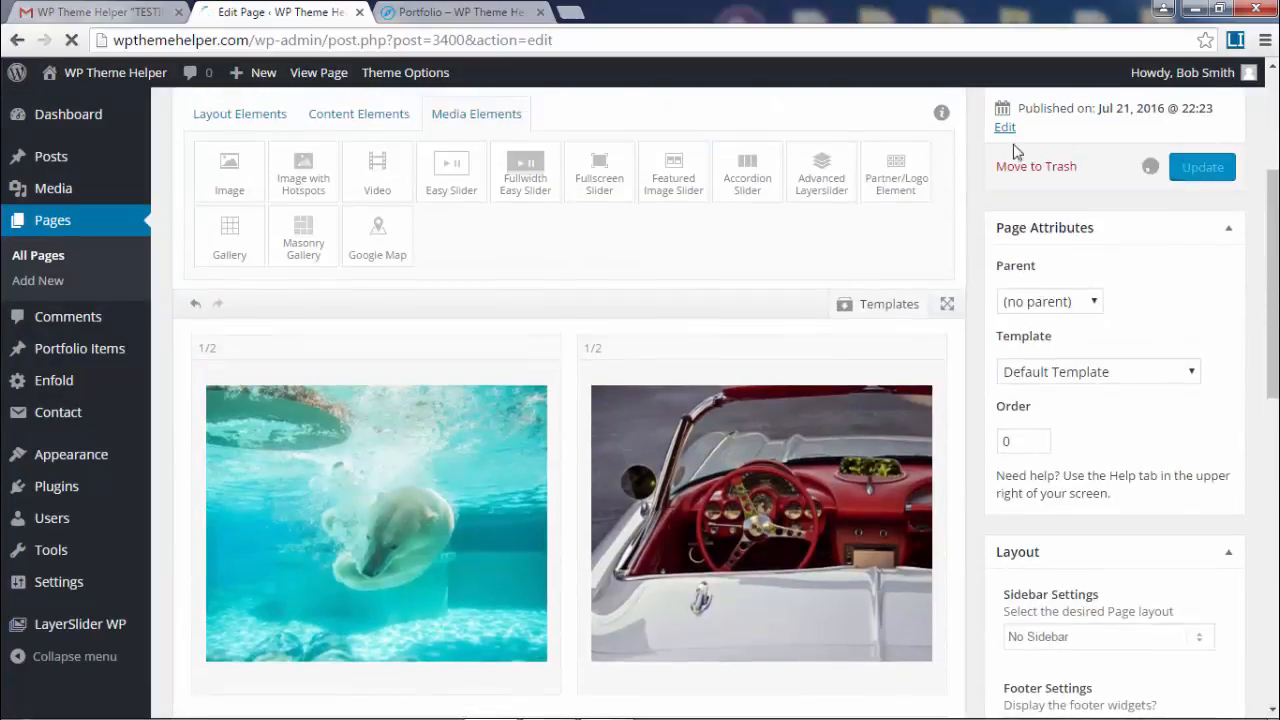
{"action": "left_click", "coordinate": [449, 12]}
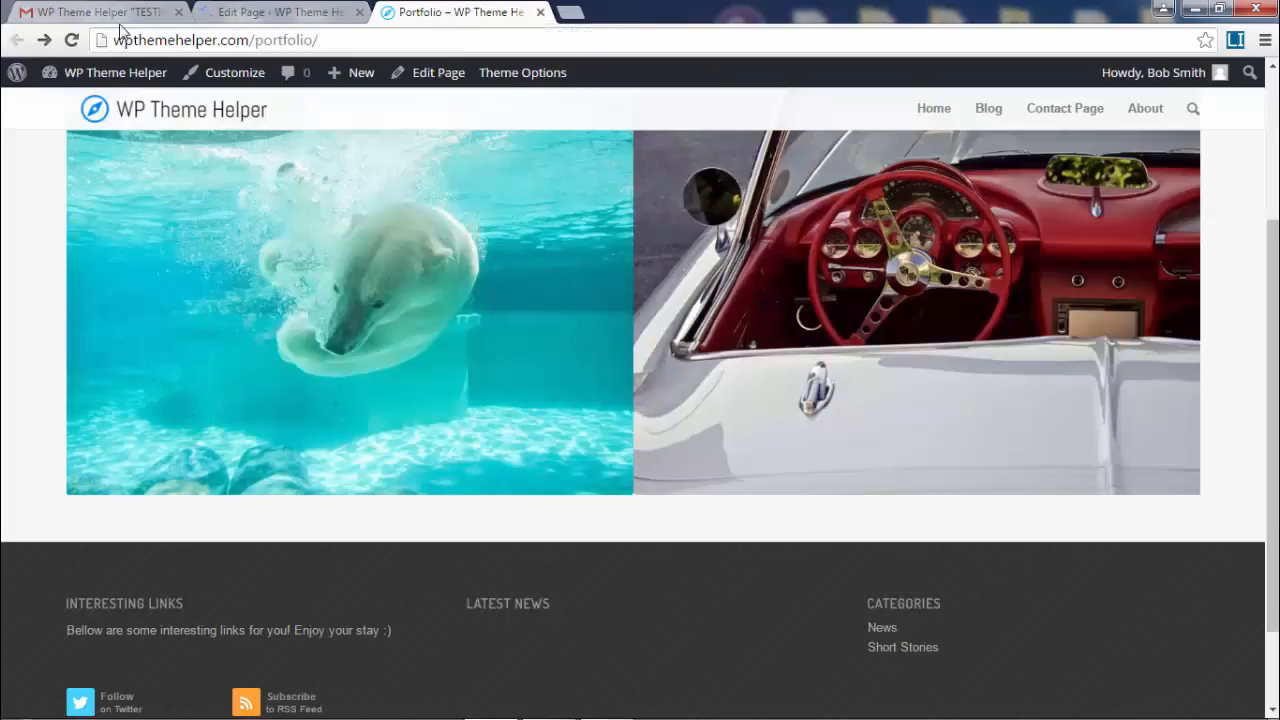
{"action": "left_click", "coordinate": [73, 40]}
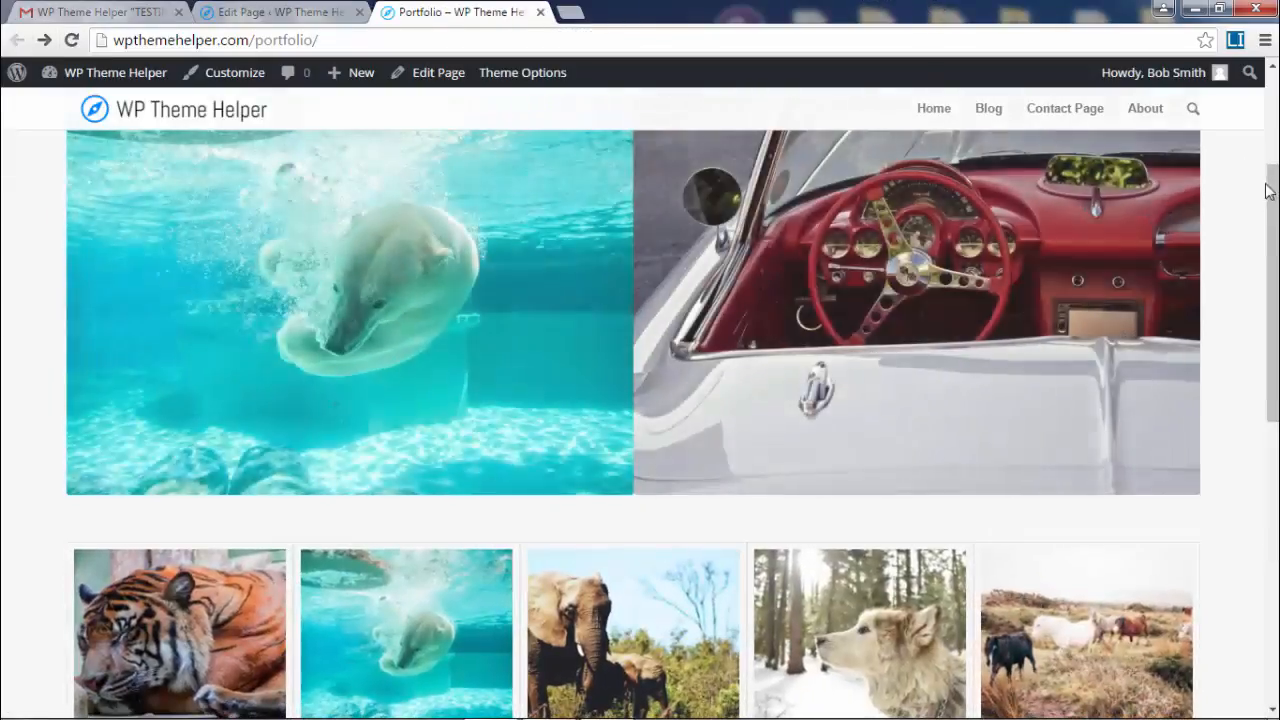
{"action": "left_click_drag", "start_coordinate": [1267, 232], "coordinate": [1267, 265]}
{"action": "scroll", "coordinate": [660, 297], "scroll_direction": "down", "scroll_amount": 3}
{"action": "left_click", "coordinate": [605, 354]}
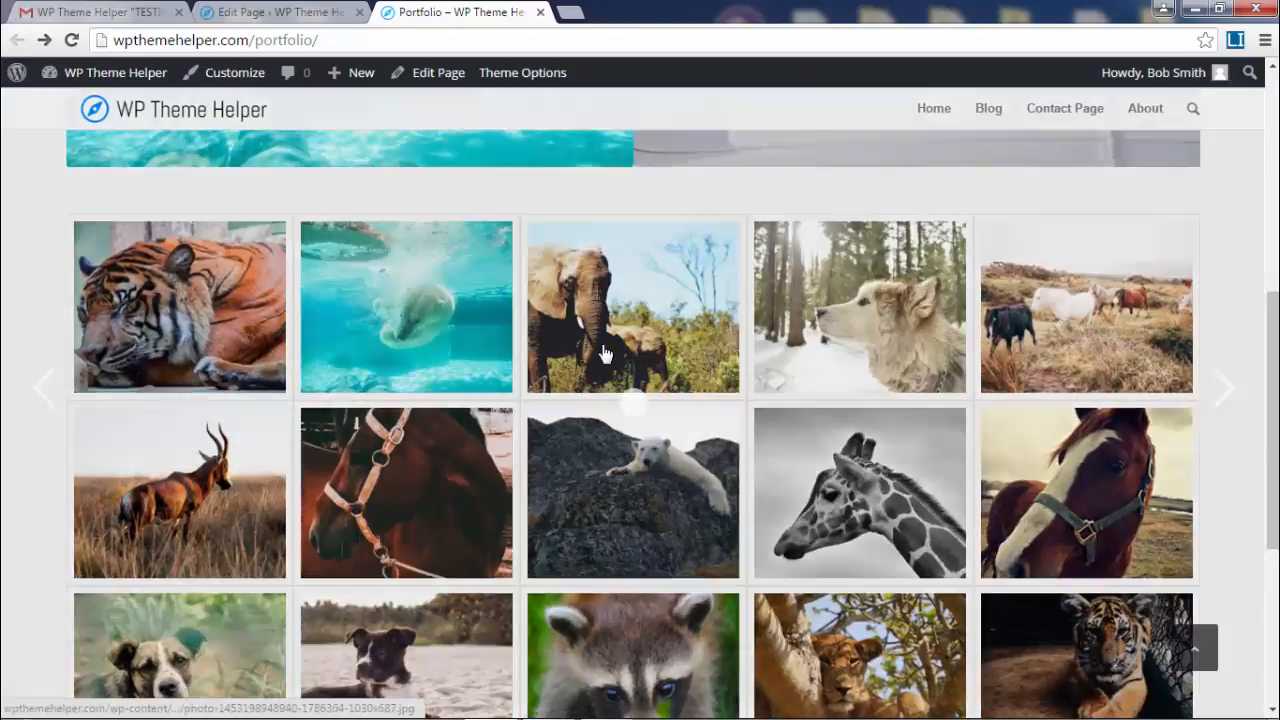
{"action": "left_click", "coordinate": [1223, 389]}
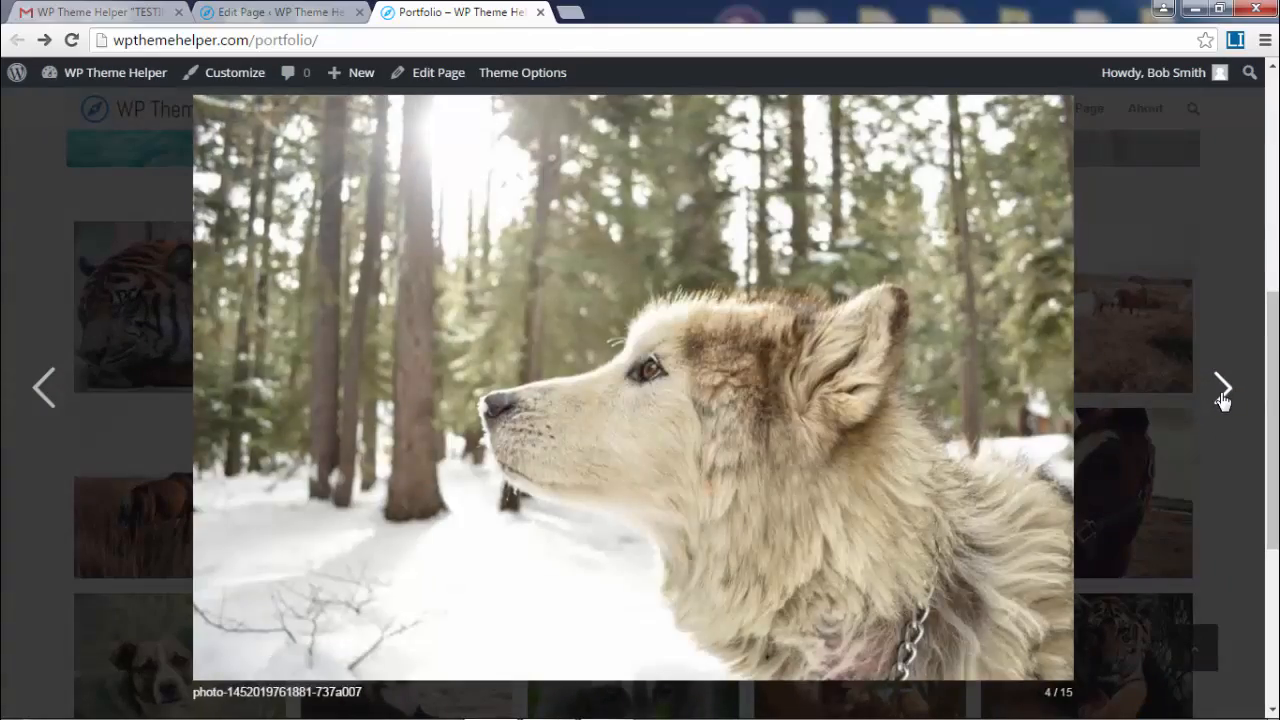
{"action": "left_click", "coordinate": [1223, 389]}
{"action": "left_click", "coordinate": [1223, 389]}
{"action": "left_click", "coordinate": [1230, 246]}
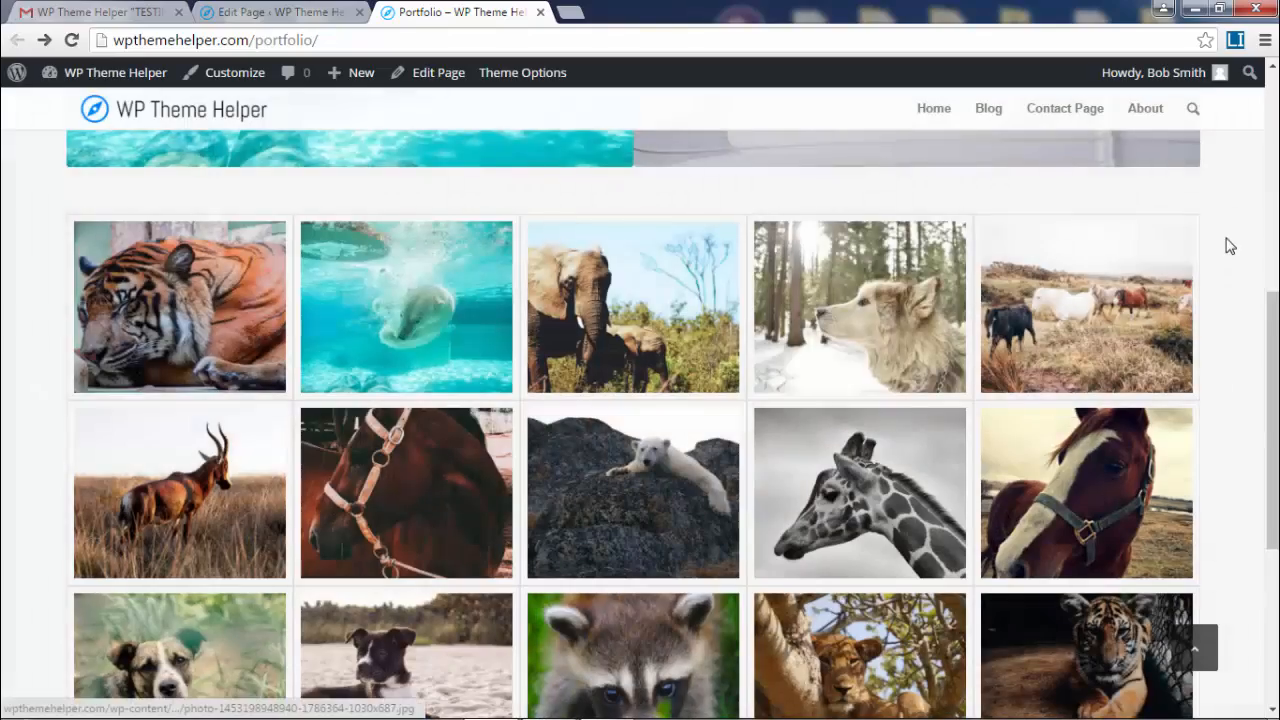
{"action": "scroll", "coordinate": [1160, 386], "scroll_direction": "down", "scroll_amount": 3}
{"action": "scroll", "coordinate": [1160, 390], "scroll_direction": "up", "scroll_amount": 10}
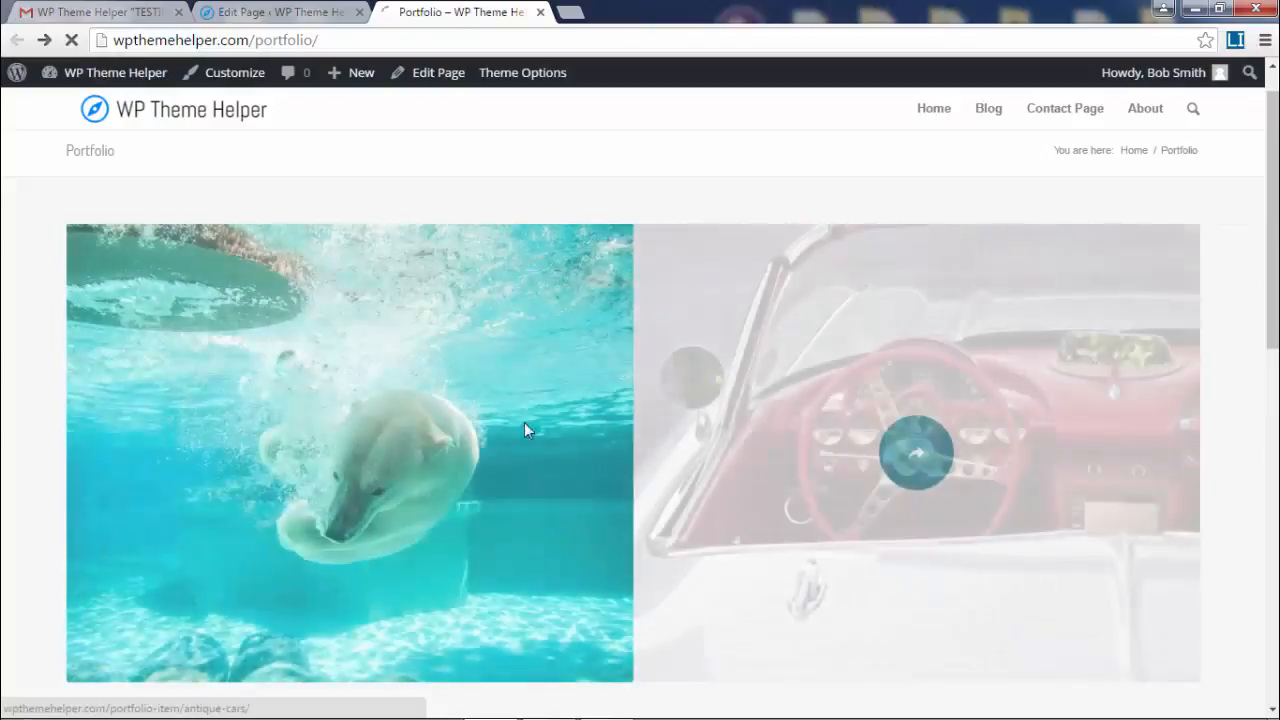
{"action": "left_click", "coordinate": [826, 503]}
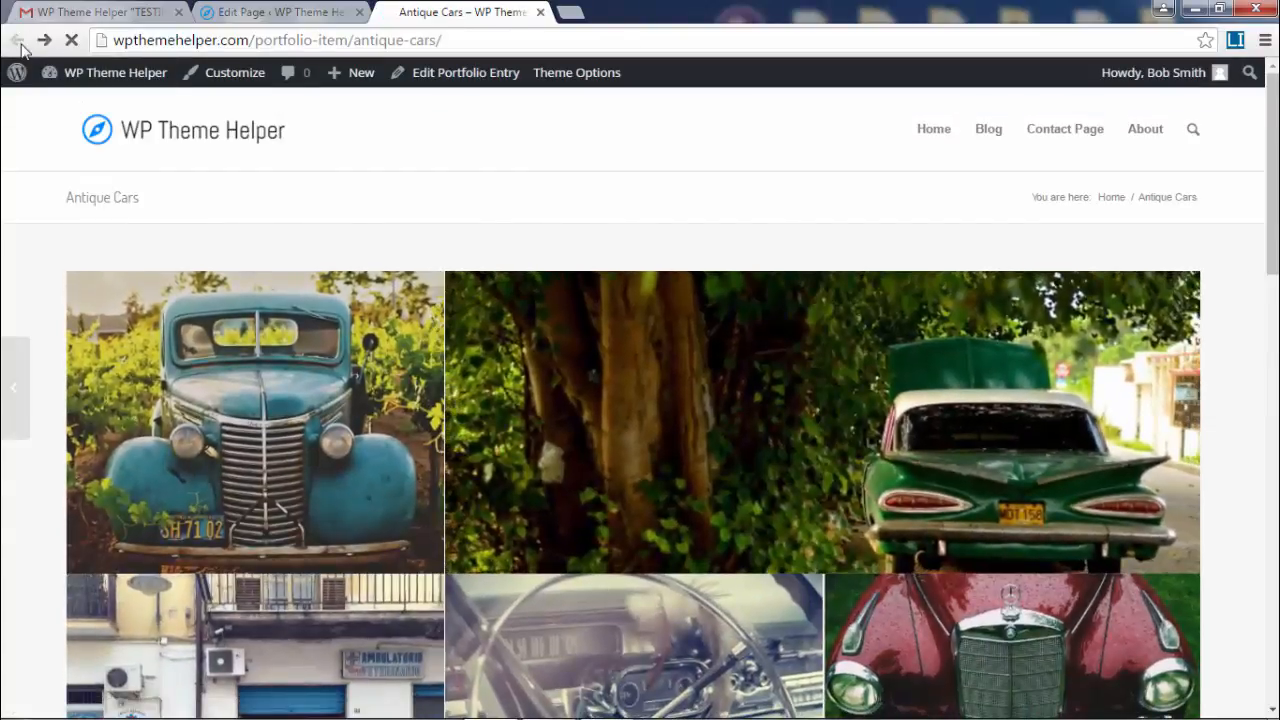
{"action": "left_click", "coordinate": [17, 40]}
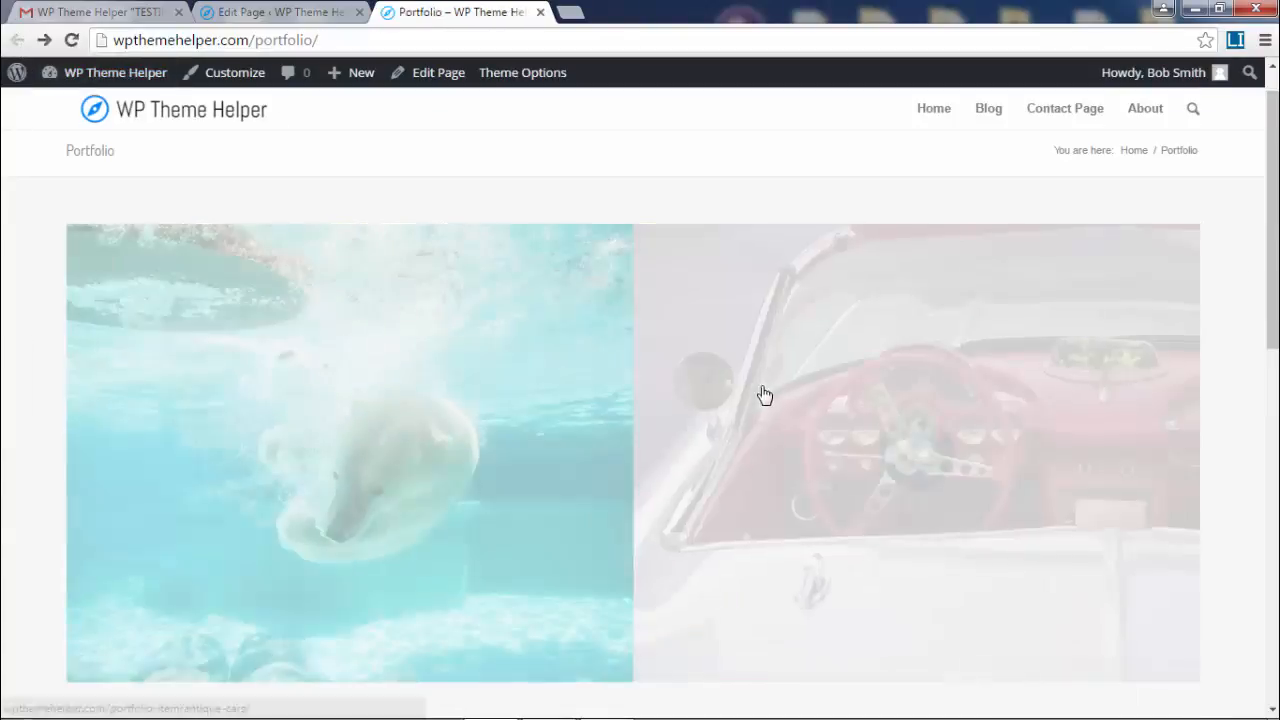
{"action": "scroll", "coordinate": [749, 386], "scroll_direction": "down", "scroll_amount": 5}
{"action": "scroll", "coordinate": [749, 386], "scroll_direction": "down", "scroll_amount": 3}
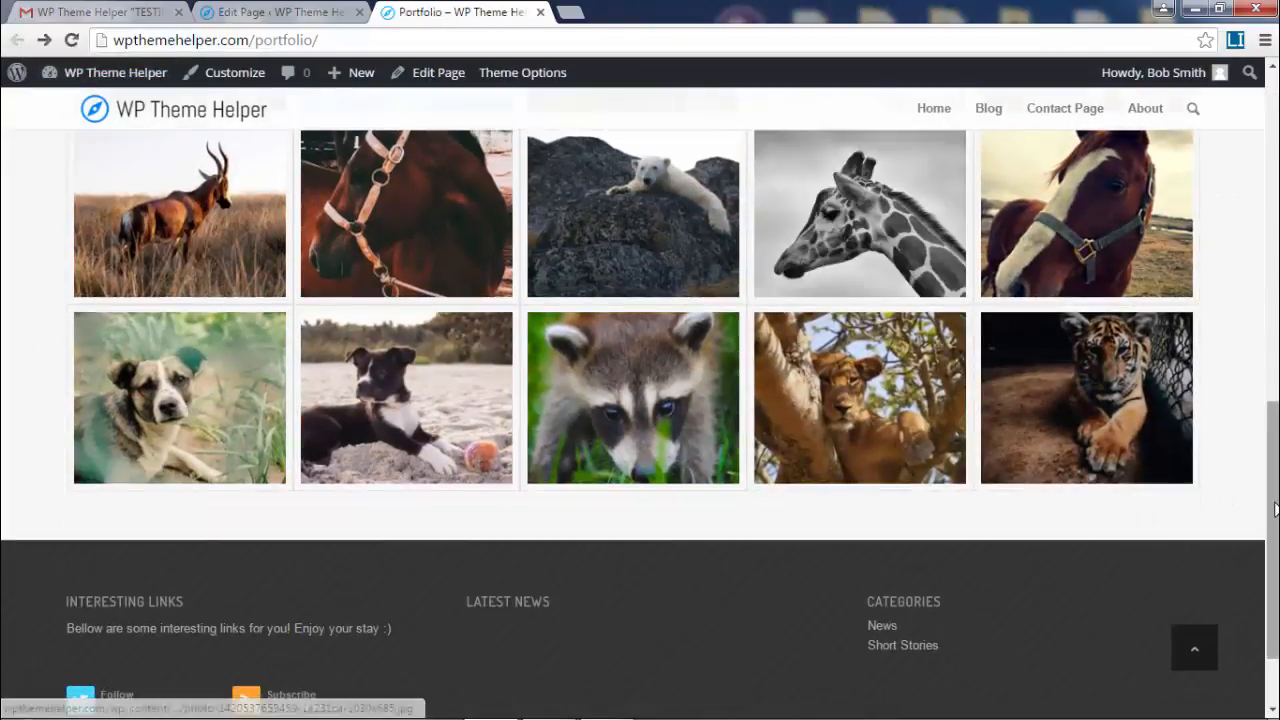
{"action": "scroll", "coordinate": [749, 386], "scroll_direction": "up", "scroll_amount": 4}
{"action": "left_click", "coordinate": [276, 8]}
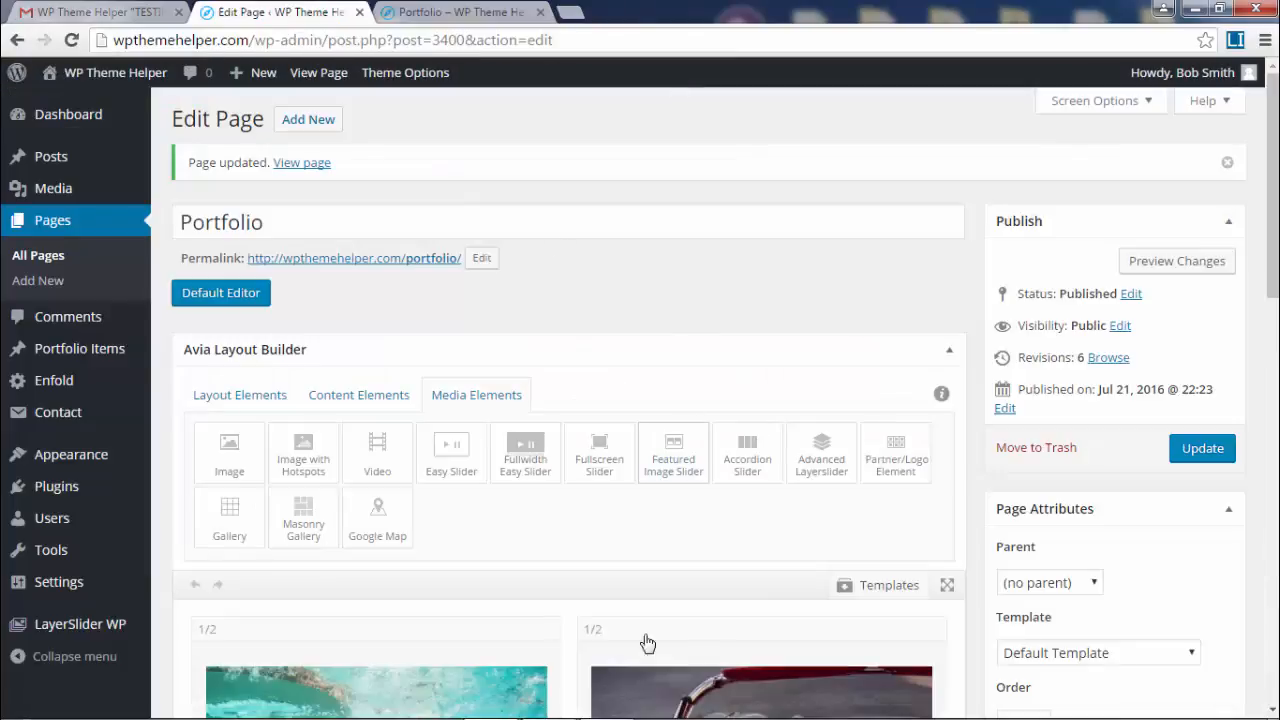
- Change the gallery style to 'Big image with thumbnails below', save, and view the live page
{"action": "scroll", "coordinate": [615, 612], "scroll_direction": "down", "scroll_amount": 9}
{"action": "scroll", "coordinate": [791, 509], "scroll_direction": "up", "scroll_amount": 3}
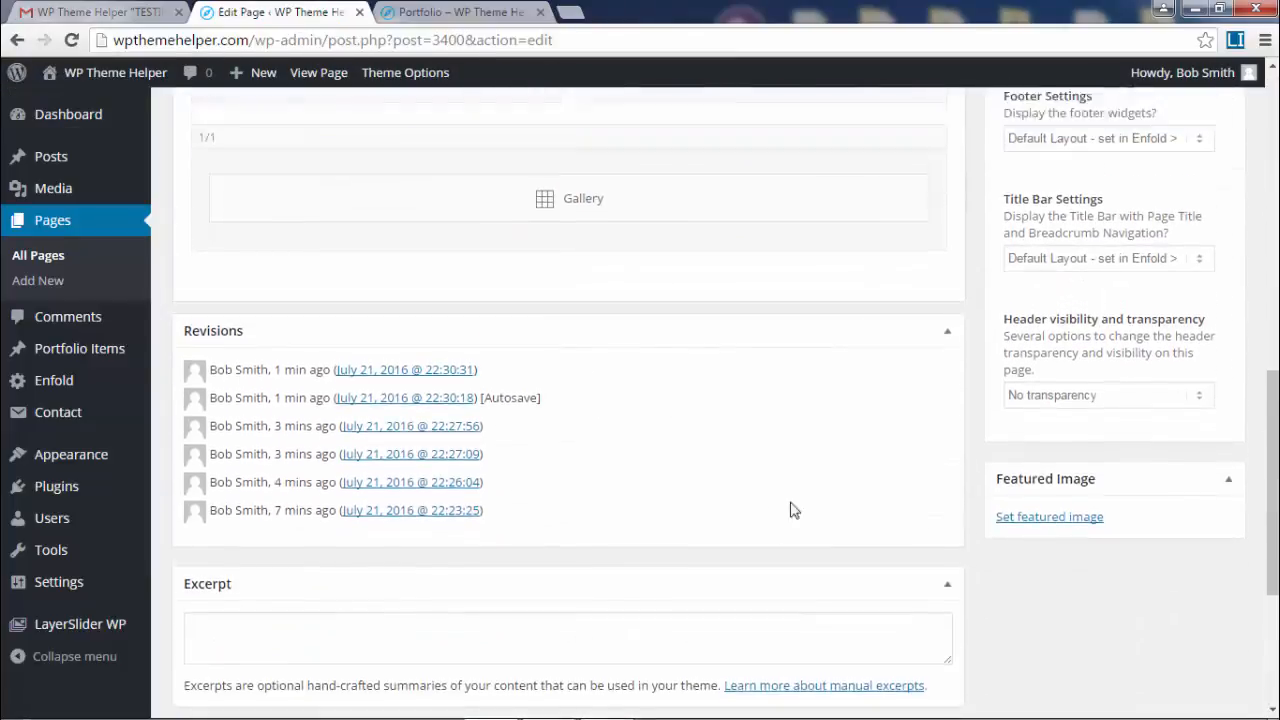
{"action": "left_click", "coordinate": [574, 355]}
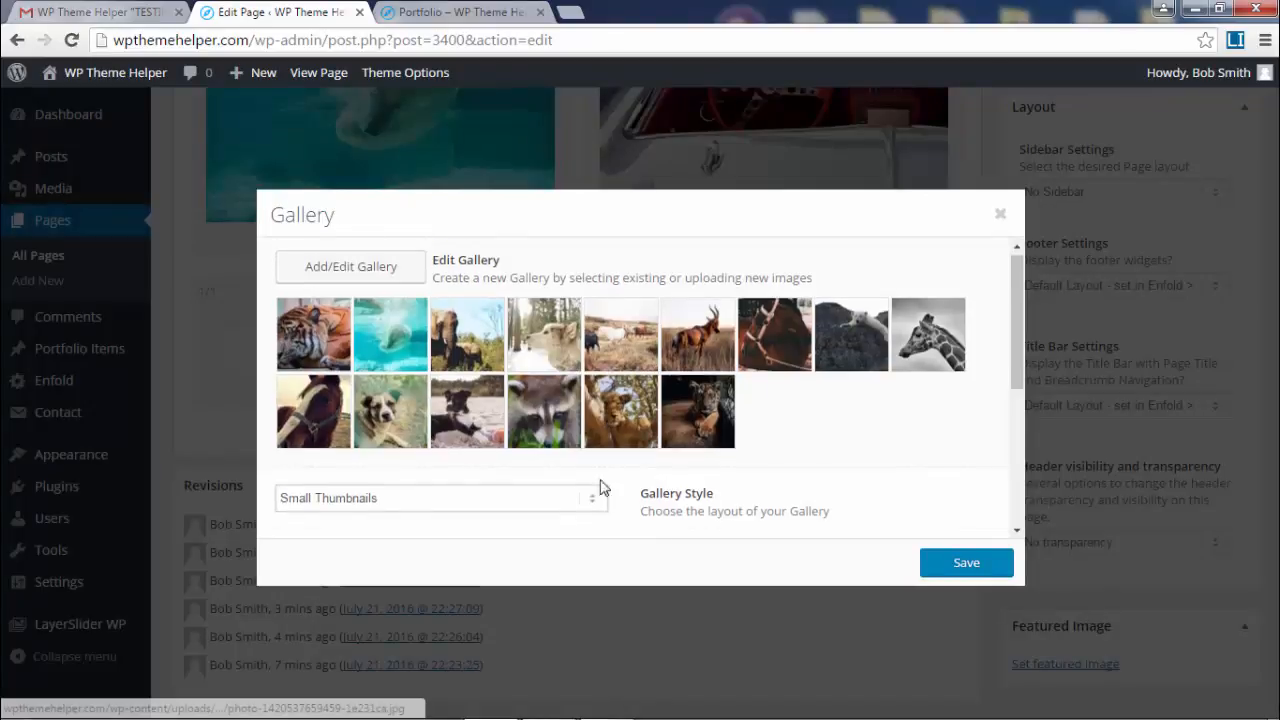
{"action": "scroll", "coordinate": [605, 488], "scroll_direction": "down", "scroll_amount": 1}
{"action": "left_click", "coordinate": [563, 462]}
{"action": "left_click", "coordinate": [423, 490]}
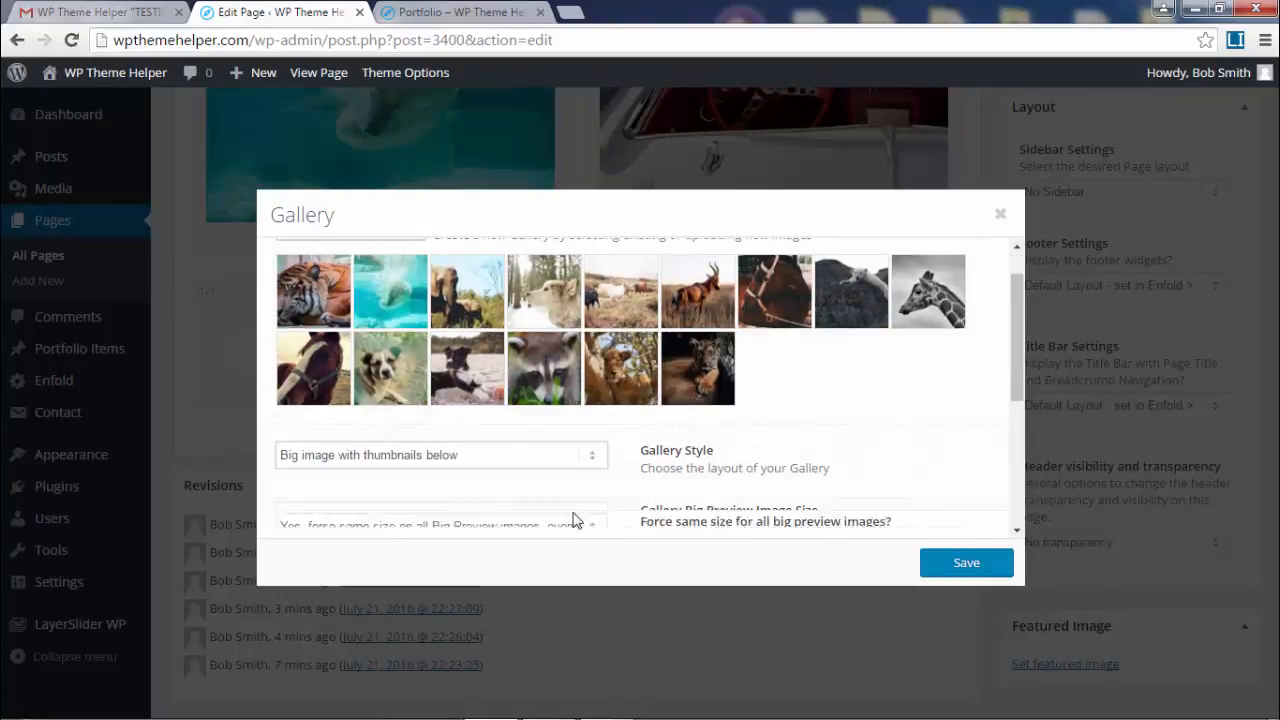
{"action": "scroll", "coordinate": [897, 469], "scroll_direction": "down", "scroll_amount": 2}
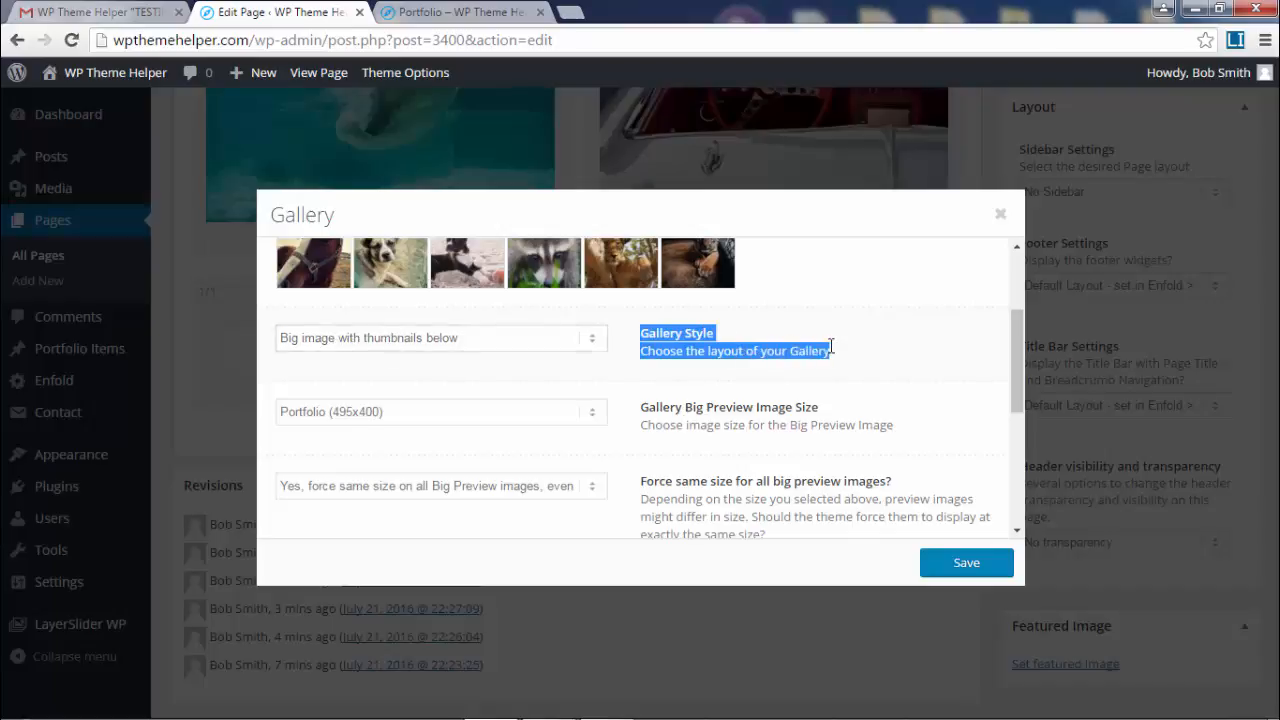
{"action": "left_click", "coordinate": [1008, 563]}
{"action": "scroll", "coordinate": [1000, 400], "scroll_direction": "up", "scroll_amount": 5}
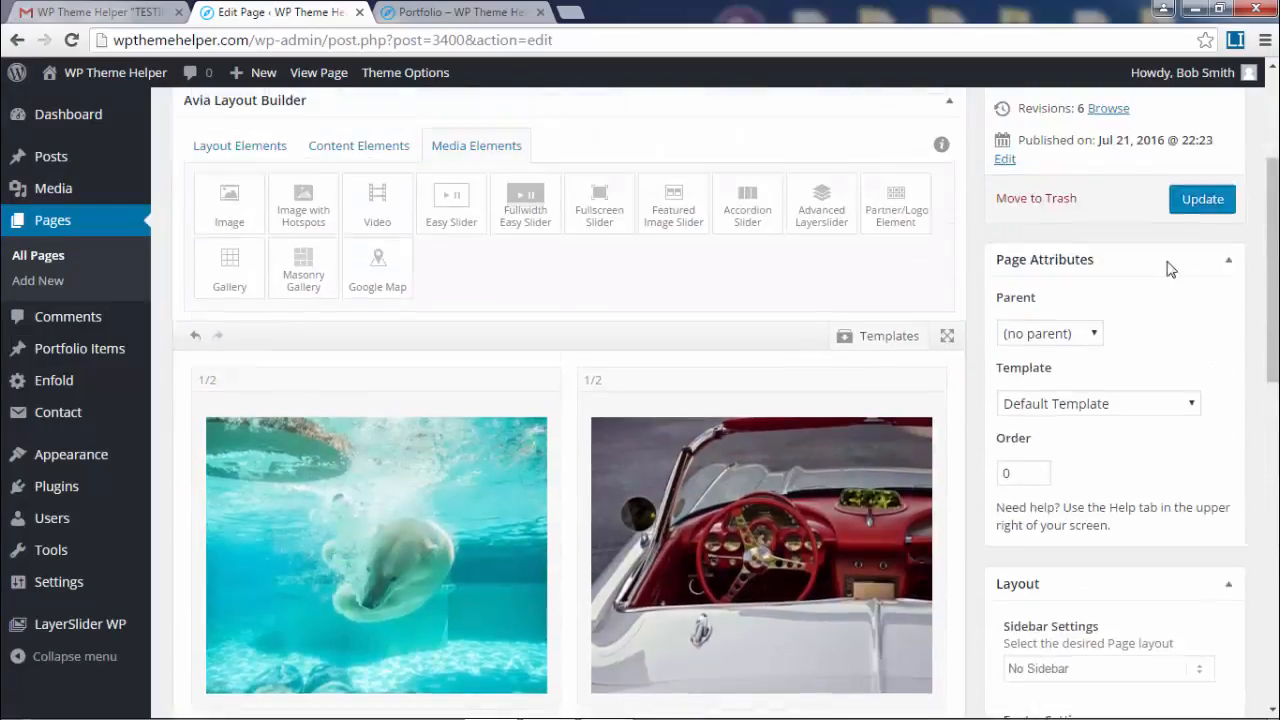
{"action": "left_click", "coordinate": [452, 14]}
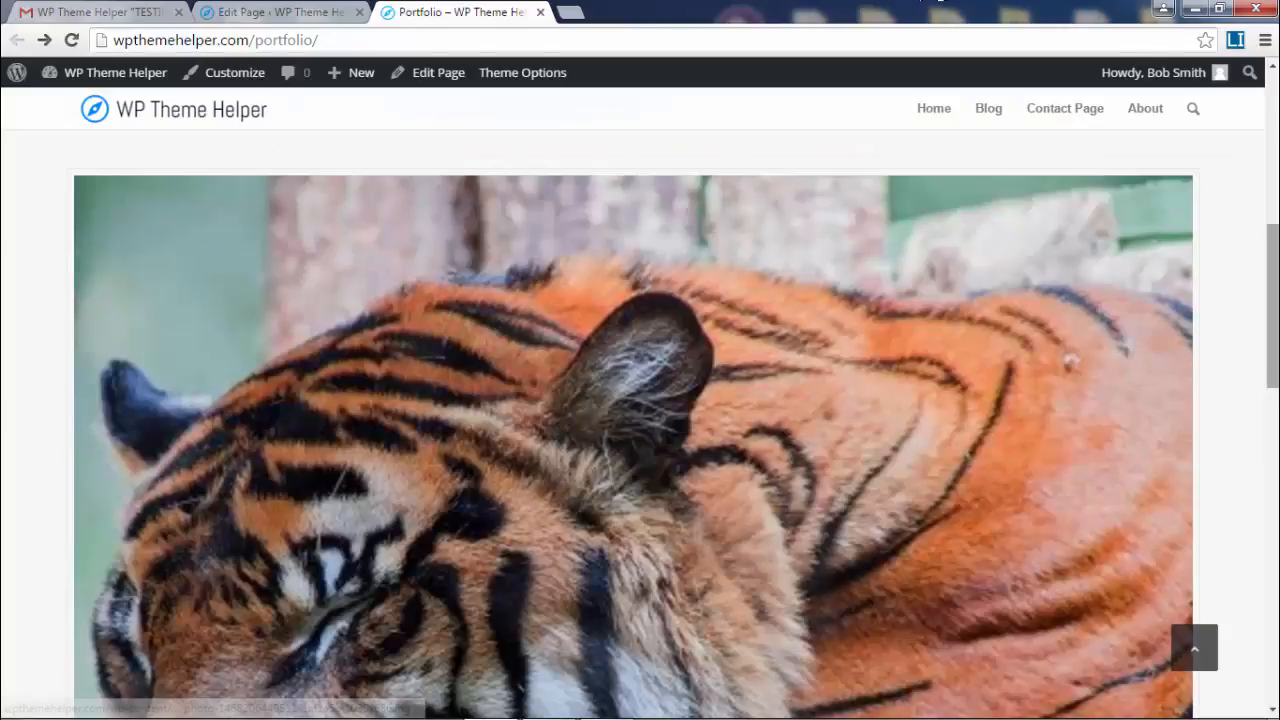
- Preview the horses, dog and elephant photos as the big gallery image, then return to the editor
{"action": "left_click_drag", "start_coordinate": [1276, 300], "coordinate": [1277, 445]}
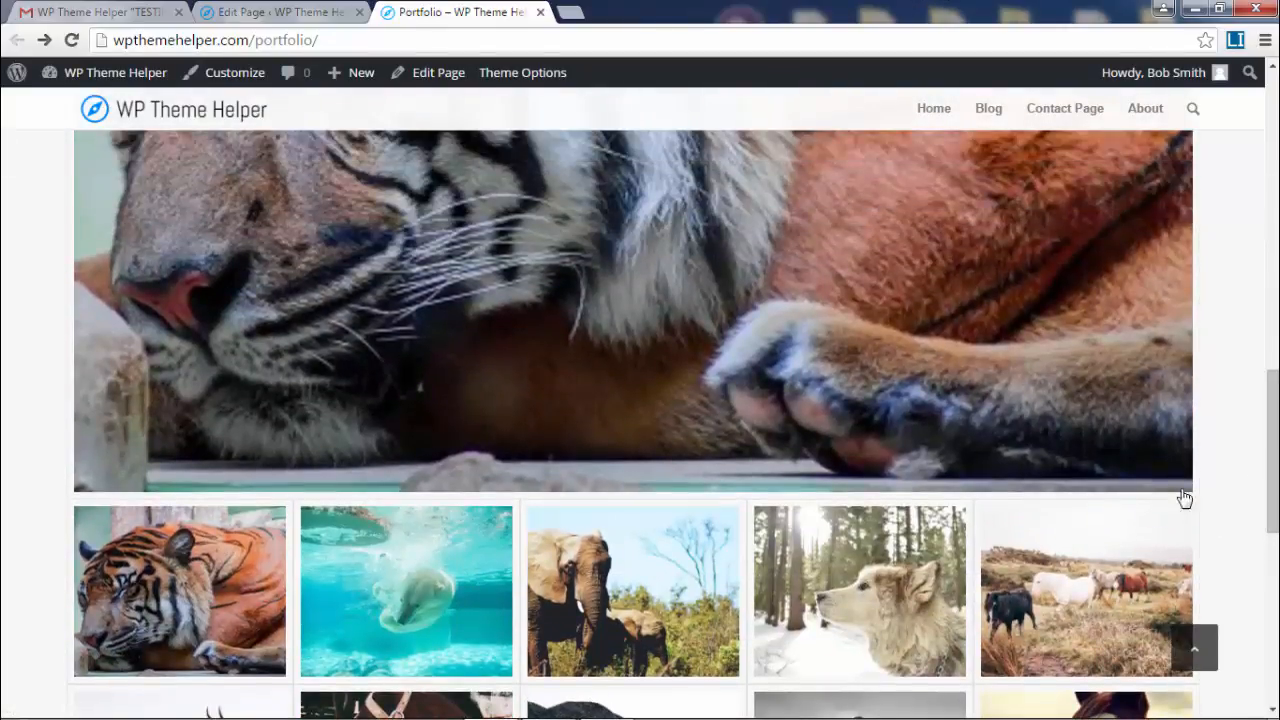
{"action": "left_click", "coordinate": [1086, 600]}
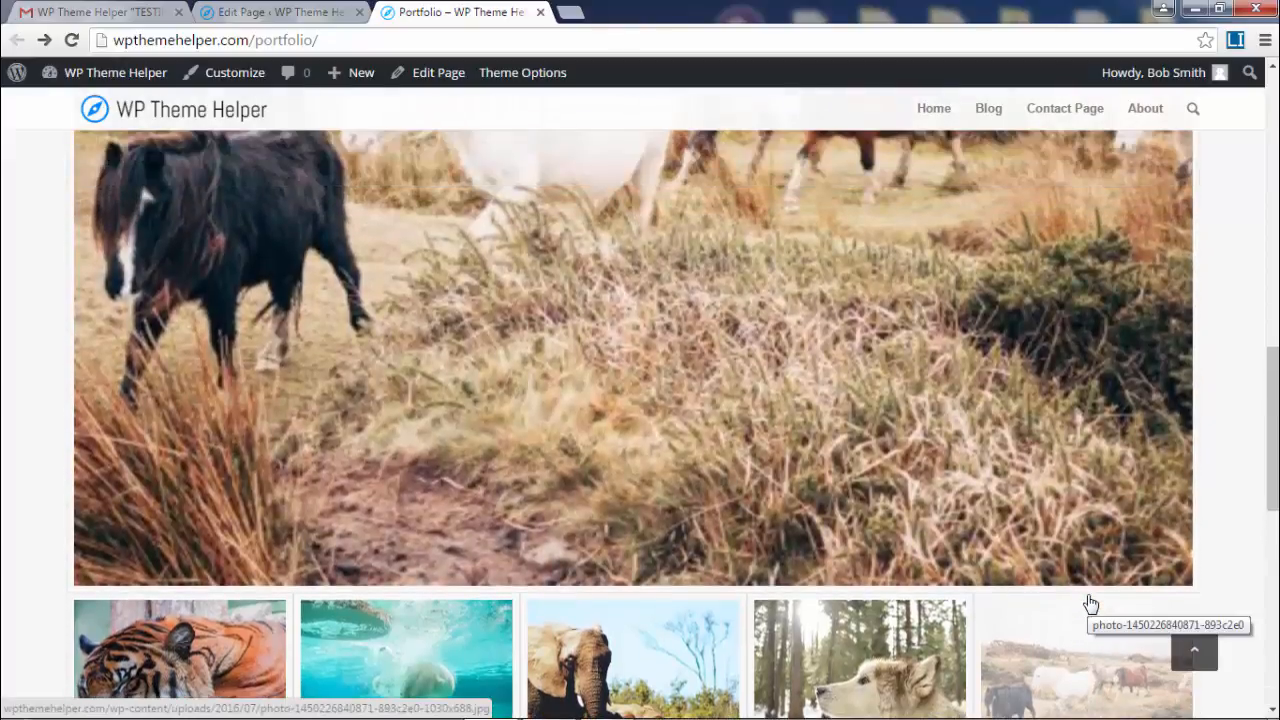
{"action": "left_click", "coordinate": [900, 650]}
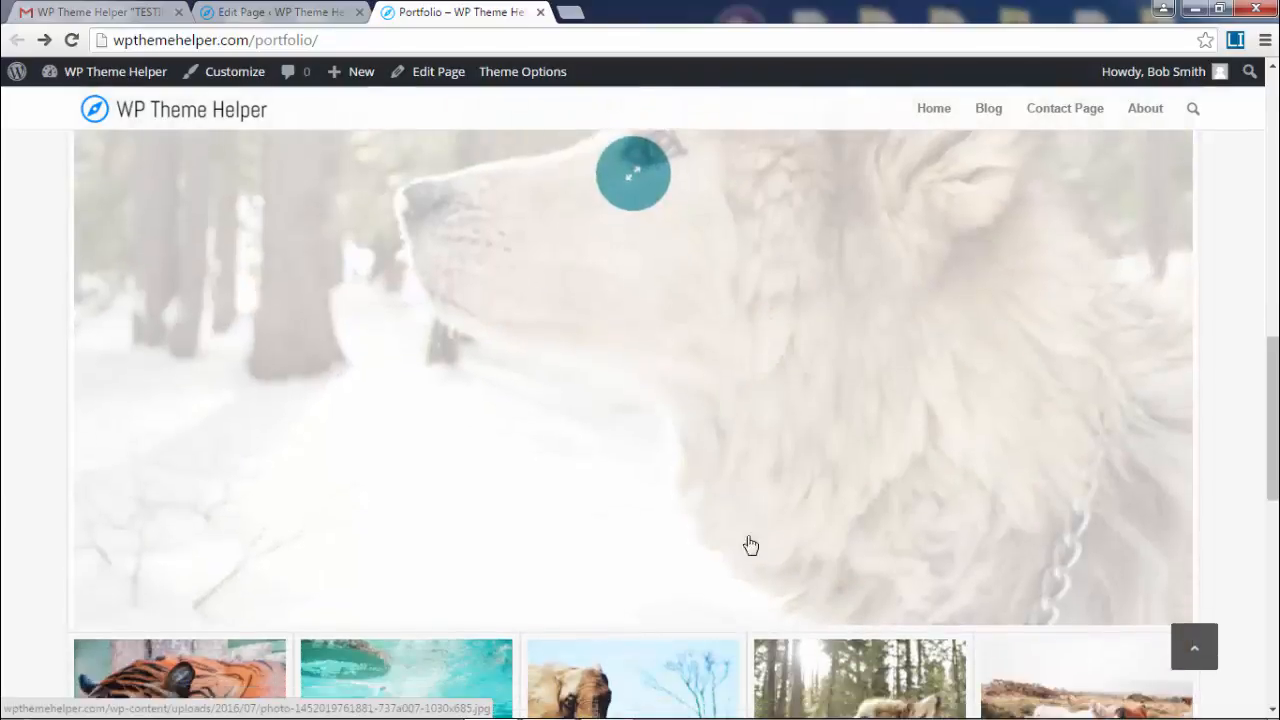
{"action": "left_click", "coordinate": [628, 637]}
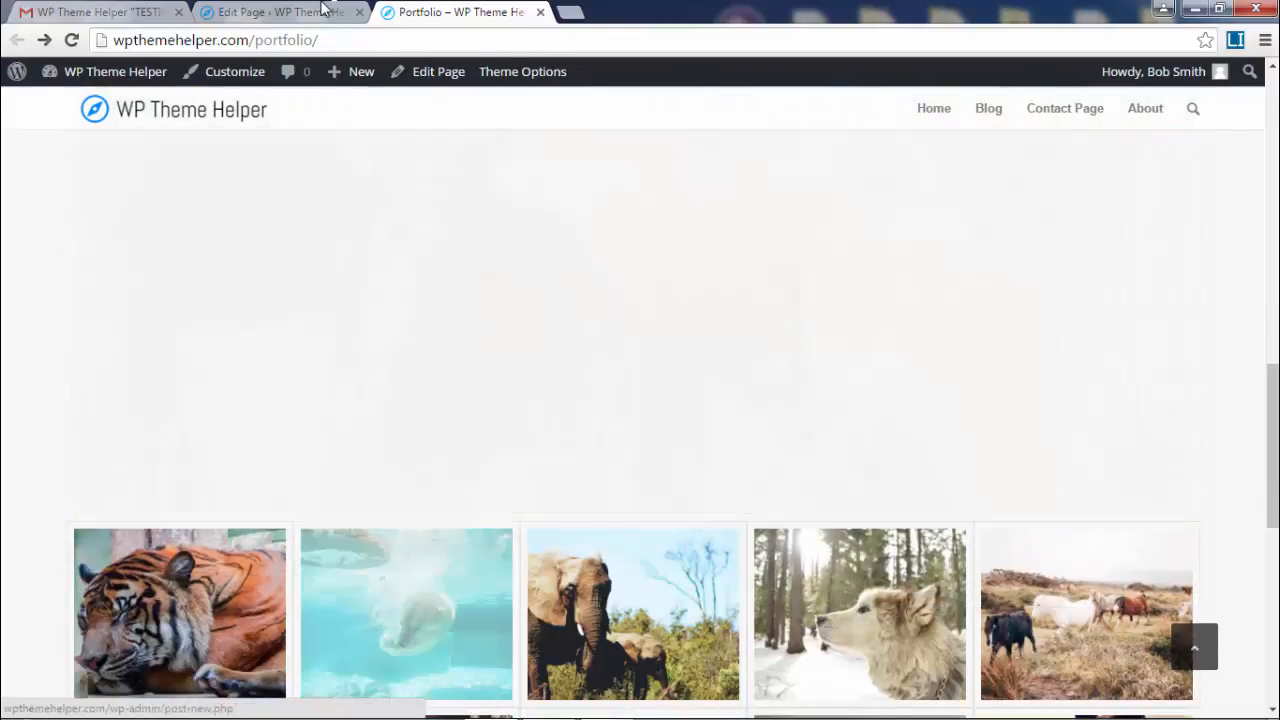
{"action": "left_click", "coordinate": [320, 7]}
{"action": "scroll", "coordinate": [597, 309], "scroll_direction": "up", "scroll_amount": 2}
{"action": "scroll", "coordinate": [594, 309], "scroll_direction": "down", "scroll_amount": 5}
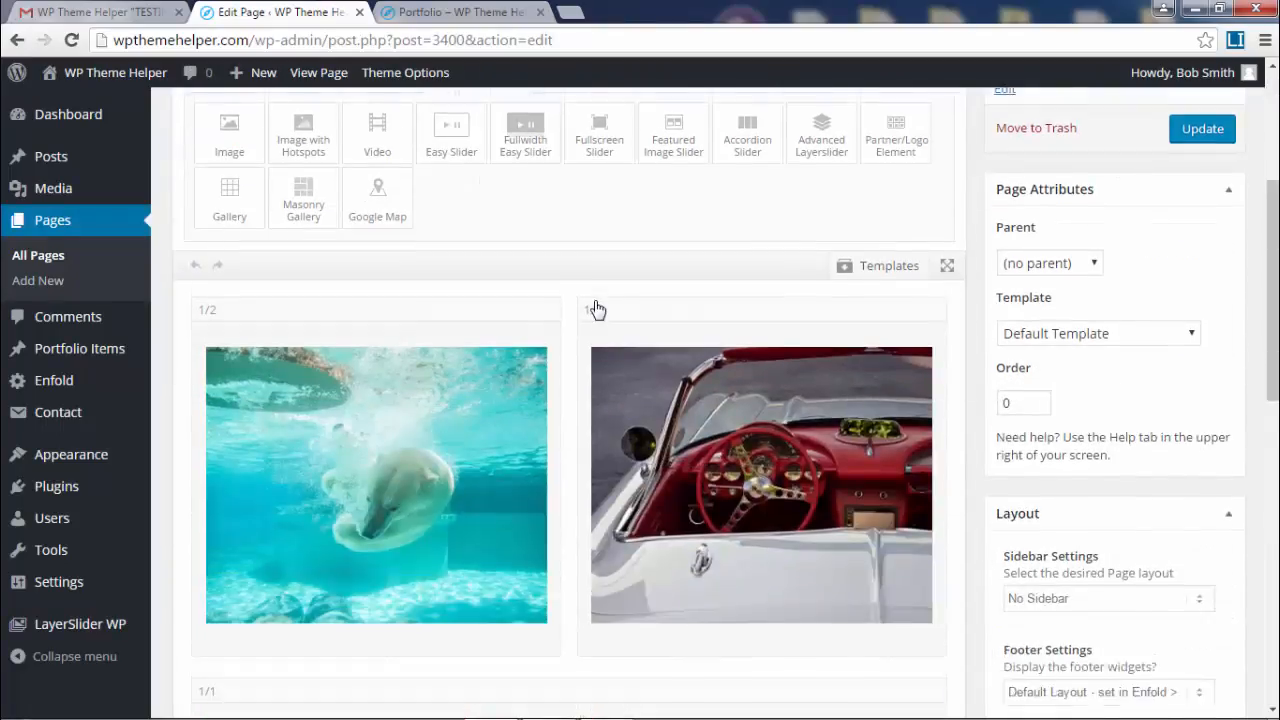
- Set the gallery's Big Preview Image Size to Large (1030x1030), save, and view the live page
{"action": "left_click", "coordinate": [598, 542]}
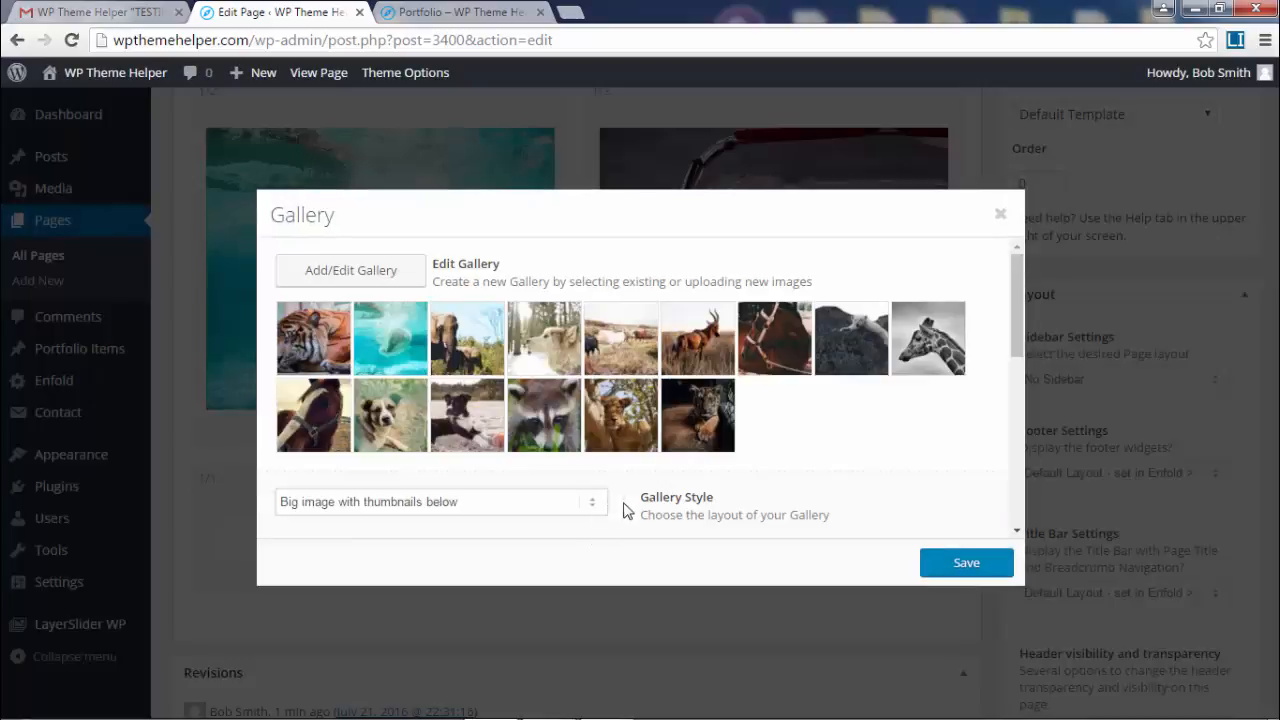
{"action": "scroll", "coordinate": [776, 432], "scroll_direction": "down", "scroll_amount": 2}
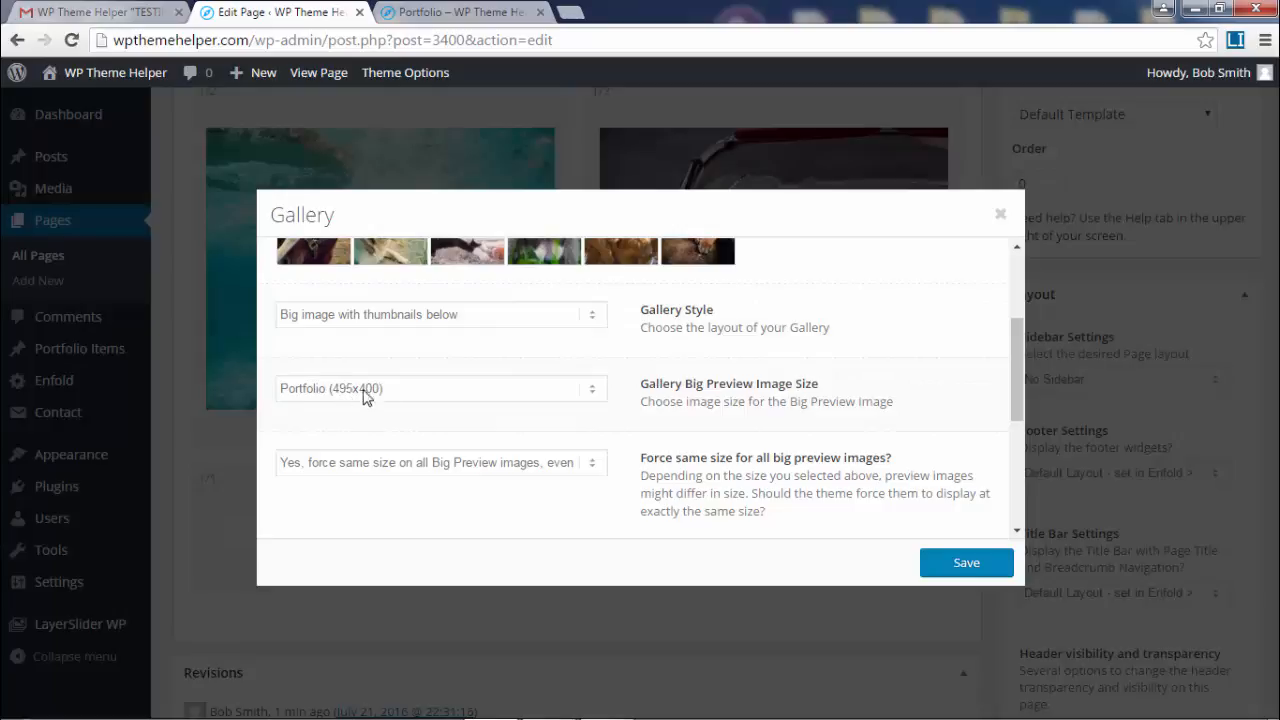
{"action": "left_click", "coordinate": [465, 11]}
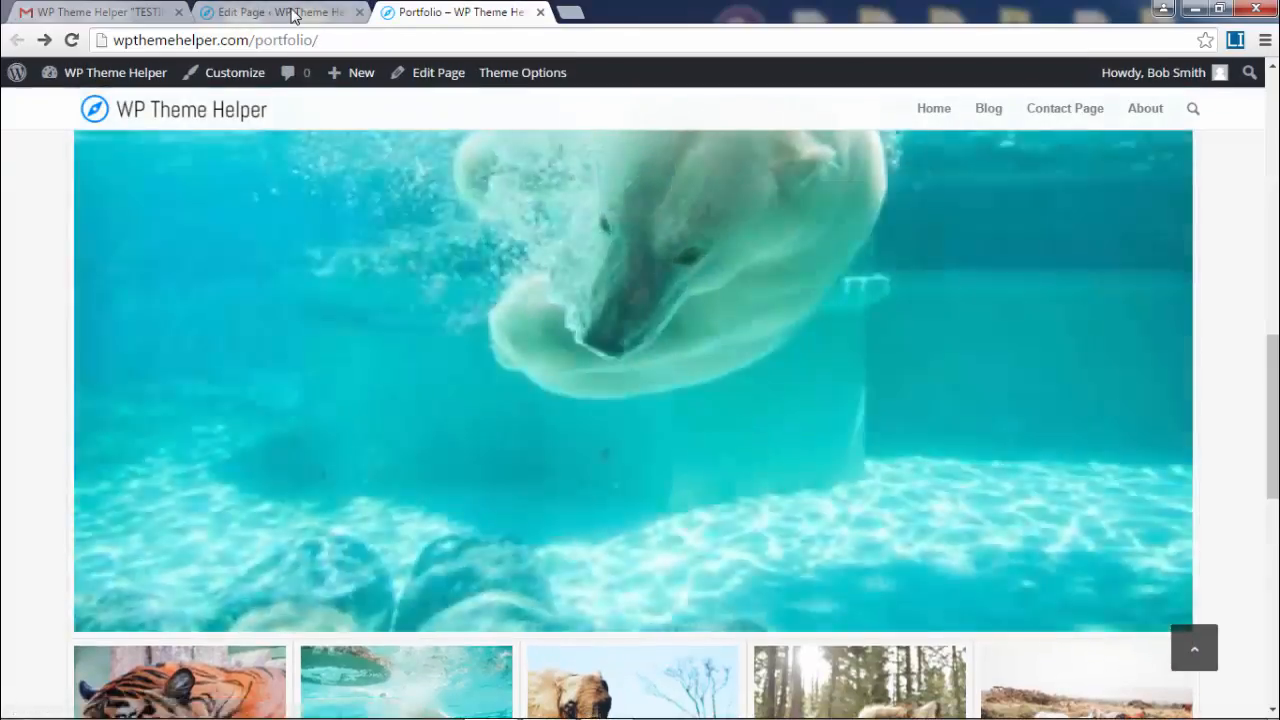
{"action": "left_click", "coordinate": [278, 11]}
{"action": "scroll", "coordinate": [517, 345], "scroll_direction": "down", "scroll_amount": 1}
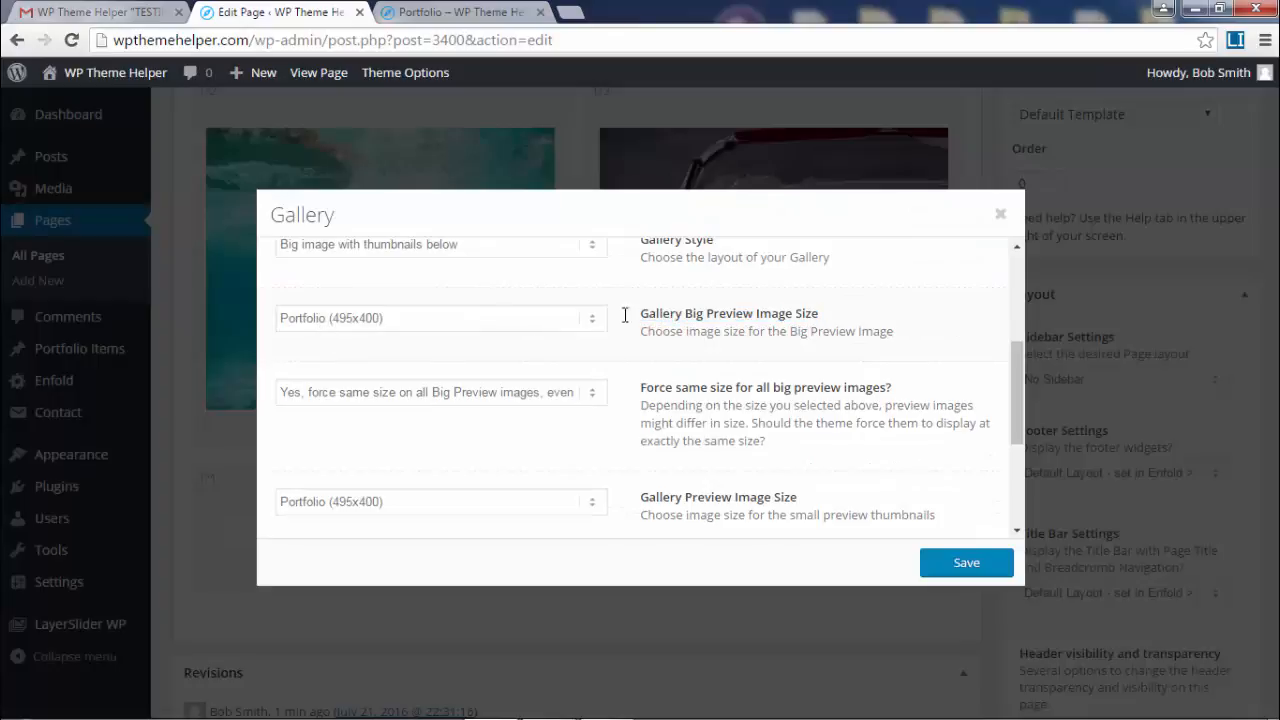
{"action": "left_click", "coordinate": [432, 318]}
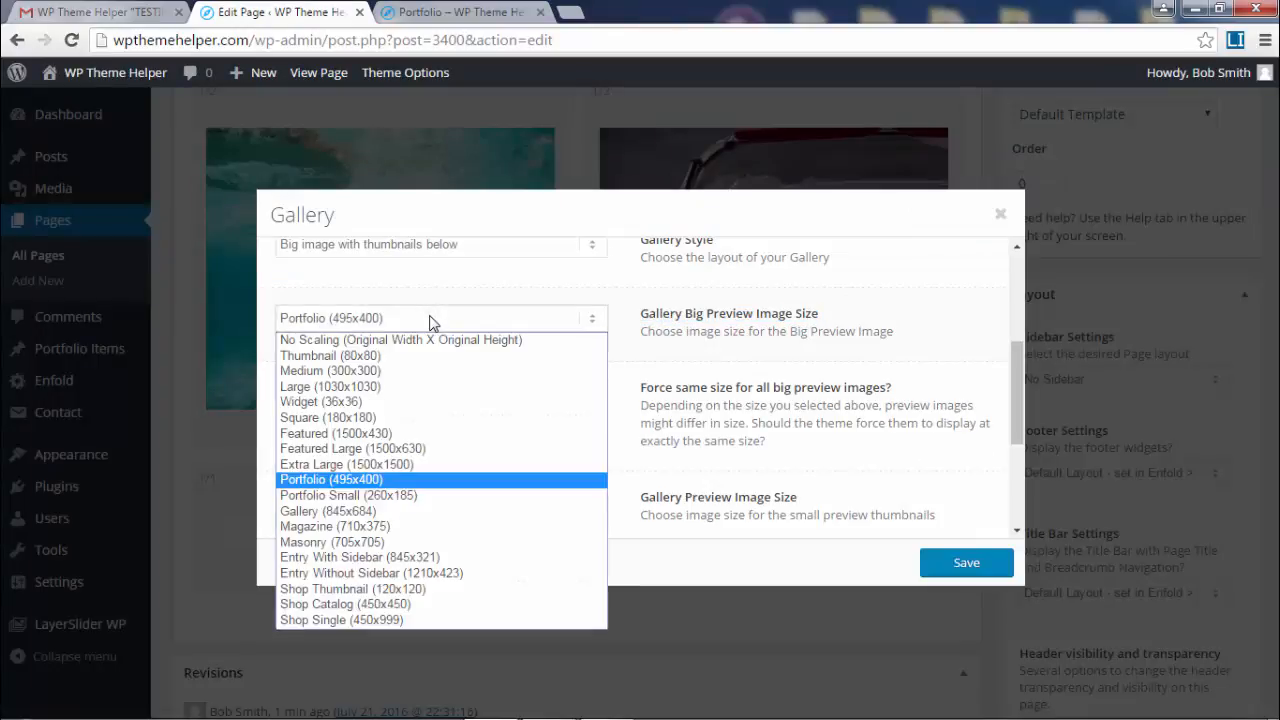
{"action": "left_click", "coordinate": [402, 389]}
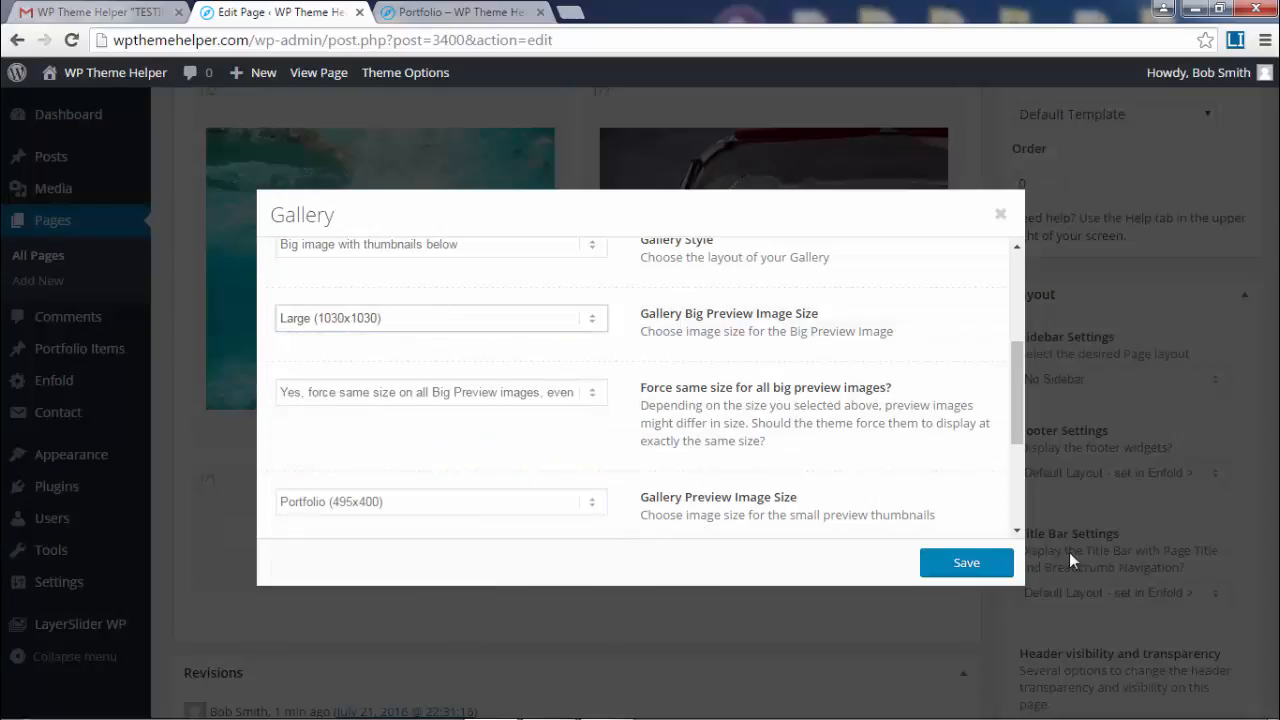
{"action": "left_click", "coordinate": [415, 320]}
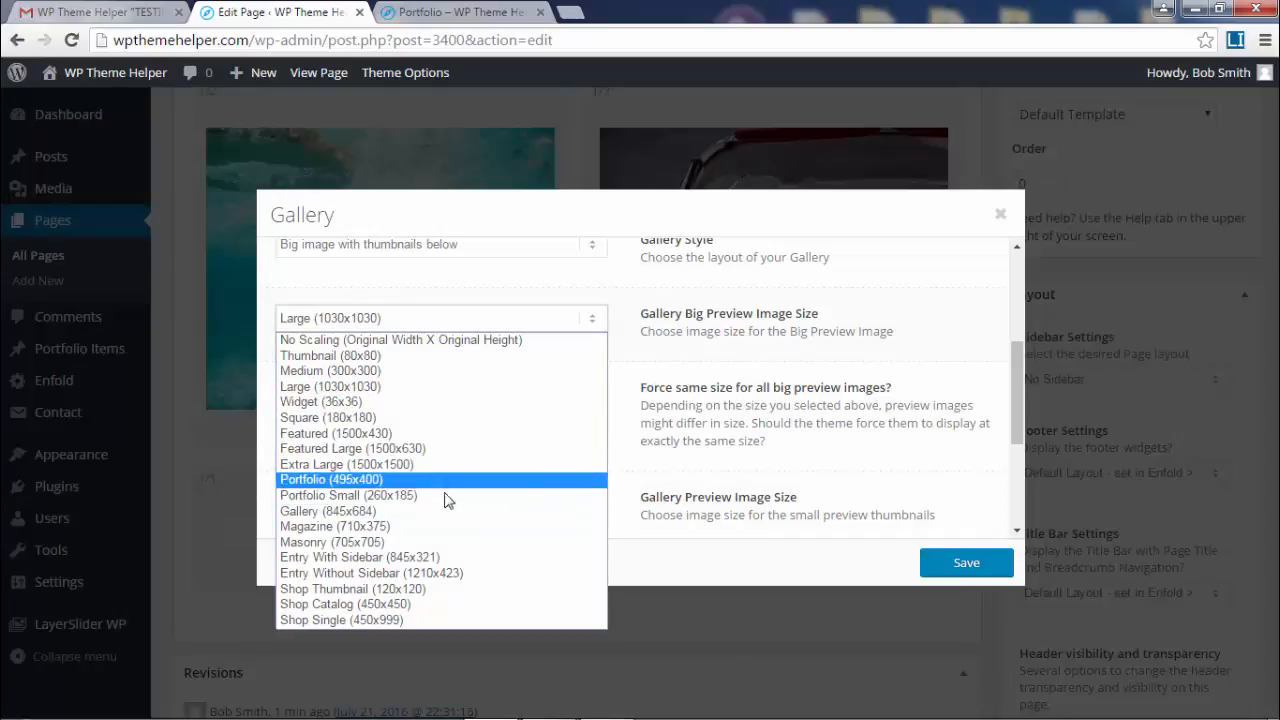
{"action": "left_click", "coordinate": [445, 387]}
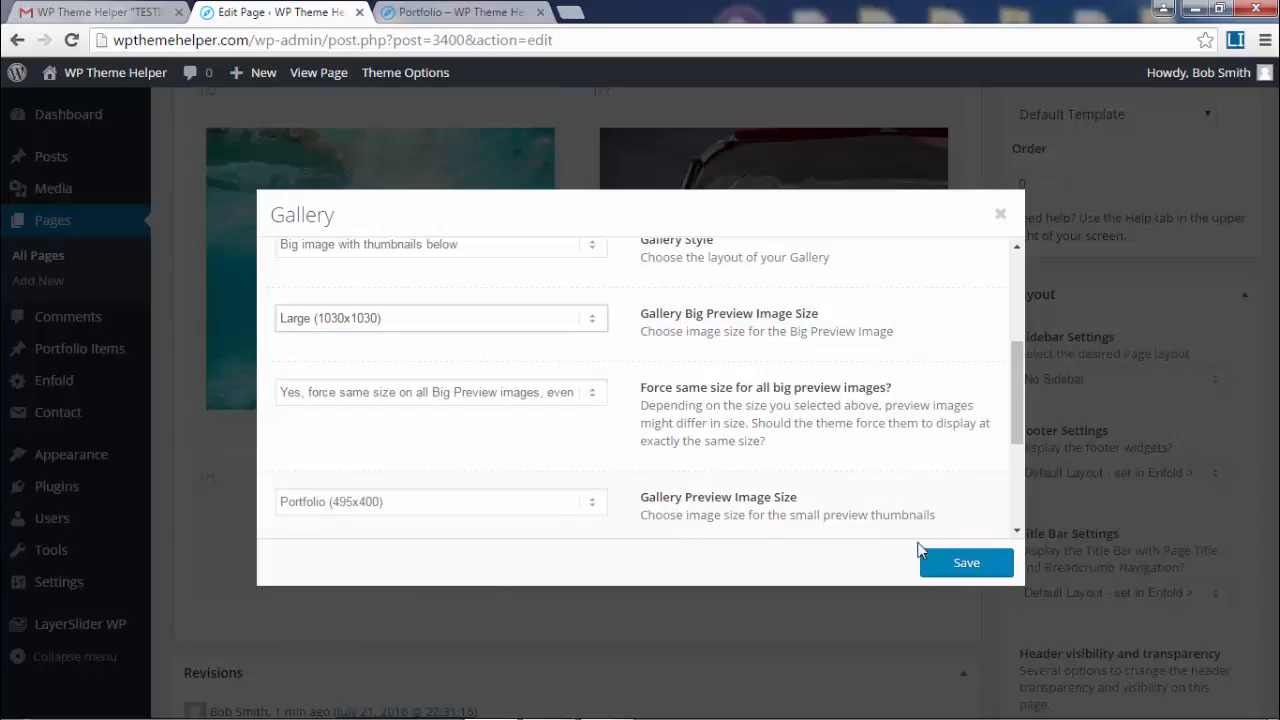
{"action": "left_click", "coordinate": [928, 560]}
{"action": "scroll", "coordinate": [1208, 450], "scroll_direction": "up", "scroll_amount": 5}
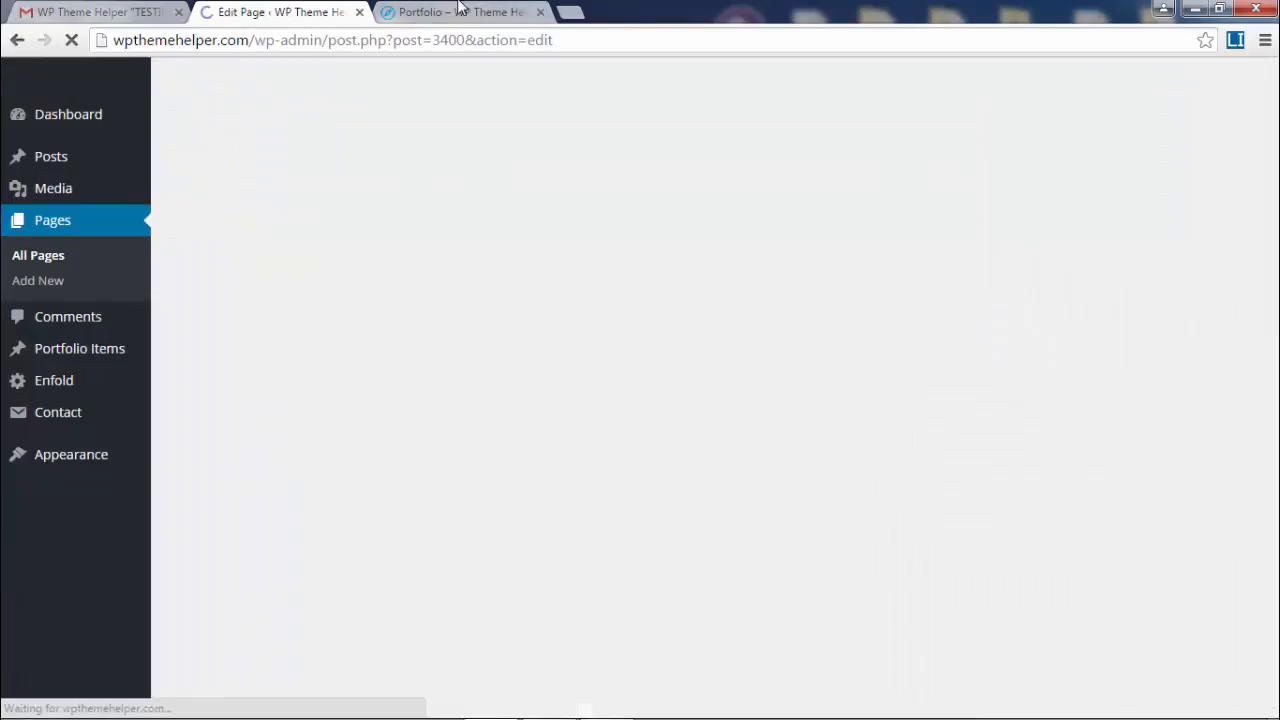
{"action": "left_click", "coordinate": [462, 14]}
{"action": "left_click", "coordinate": [72, 40]}
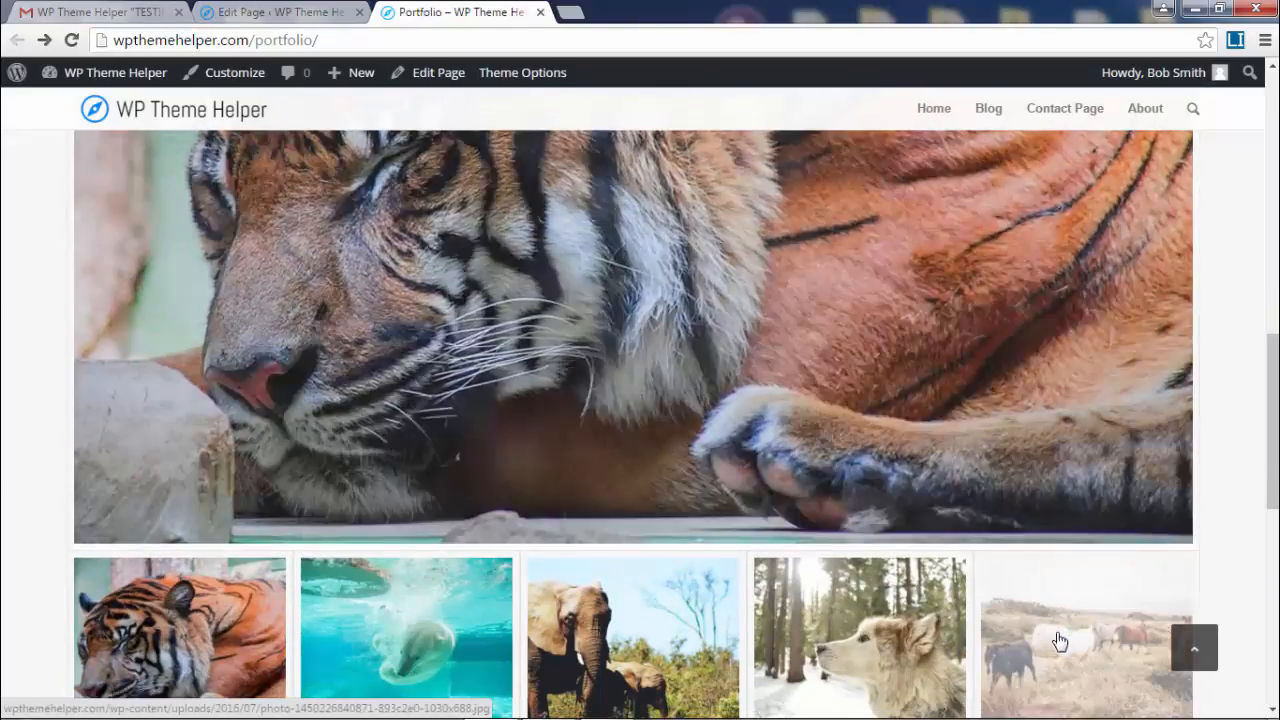
{"action": "left_click", "coordinate": [1057, 643]}
{"action": "left_click", "coordinate": [878, 634]}
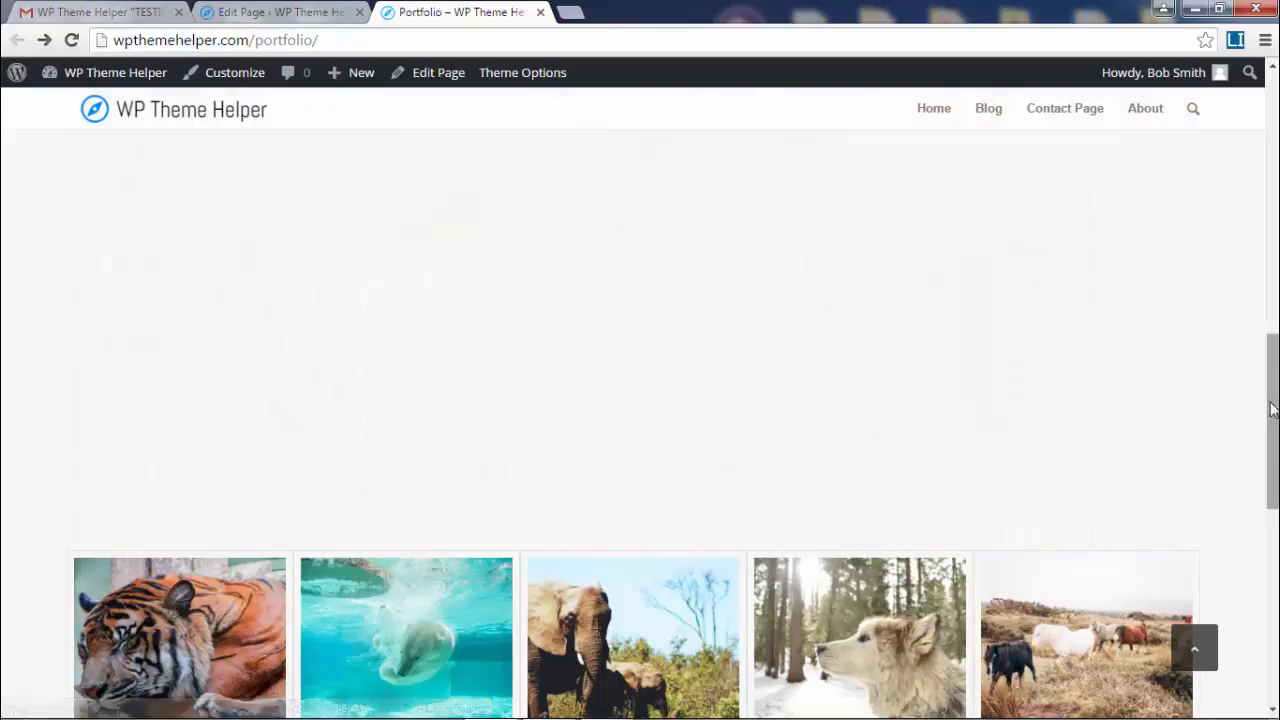
{"action": "left_click_drag", "start_coordinate": [1277, 480], "coordinate": [1277, 540]}
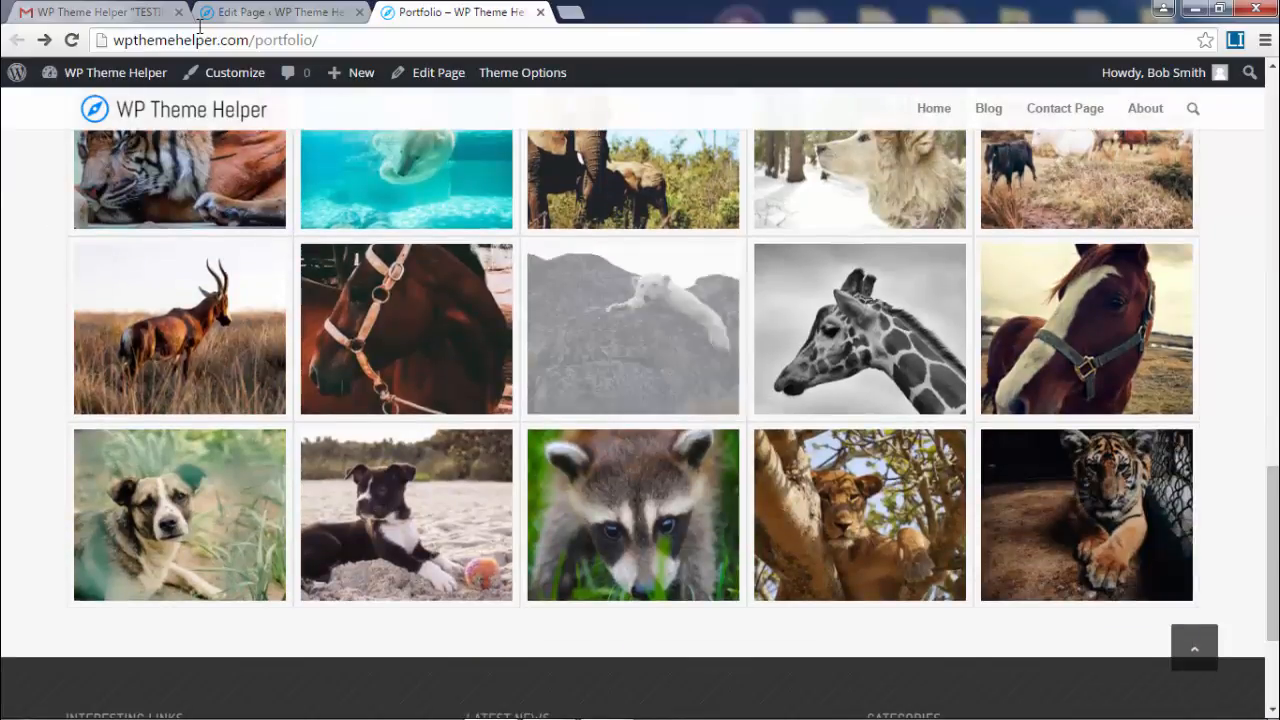
{"action": "left_click", "coordinate": [255, 12]}
{"action": "scroll", "coordinate": [806, 363], "scroll_direction": "down", "scroll_amount": 5}
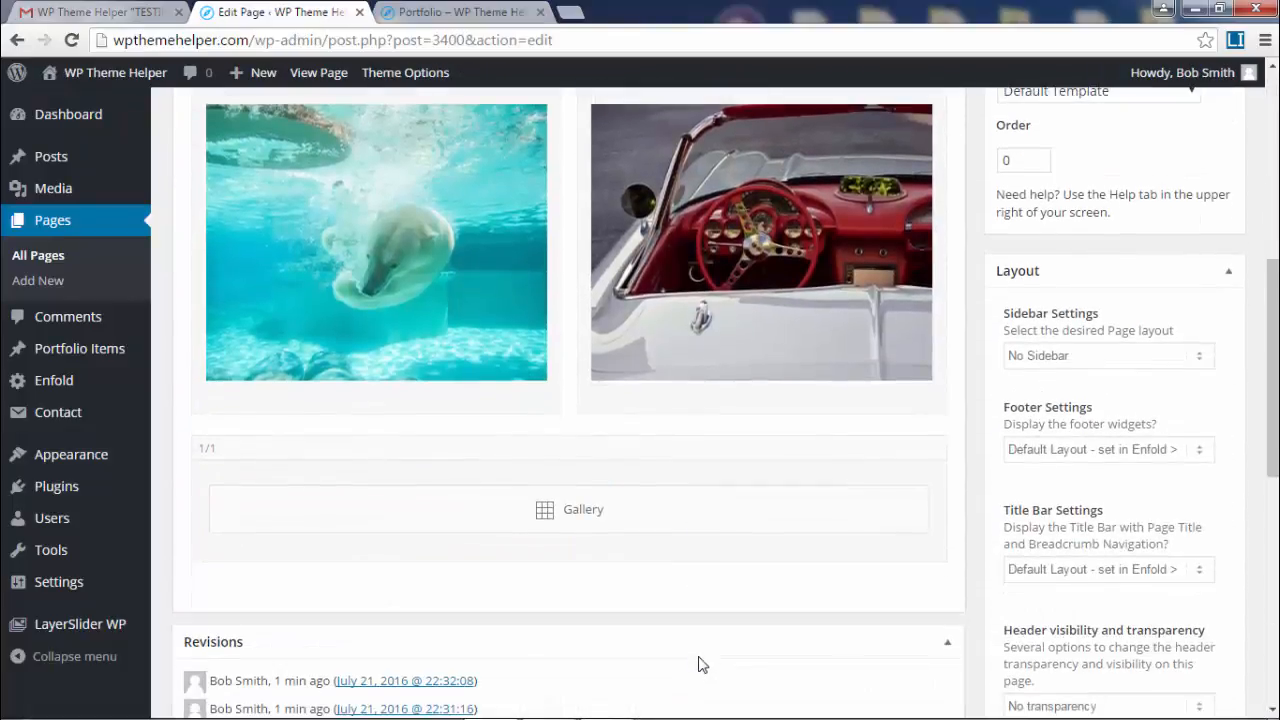
- Change the animal gallery's style back to Small Thumbnails and save it
{"action": "scroll", "coordinate": [650, 480], "scroll_direction": "down", "scroll_amount": 2}
{"action": "left_click", "coordinate": [772, 300]}
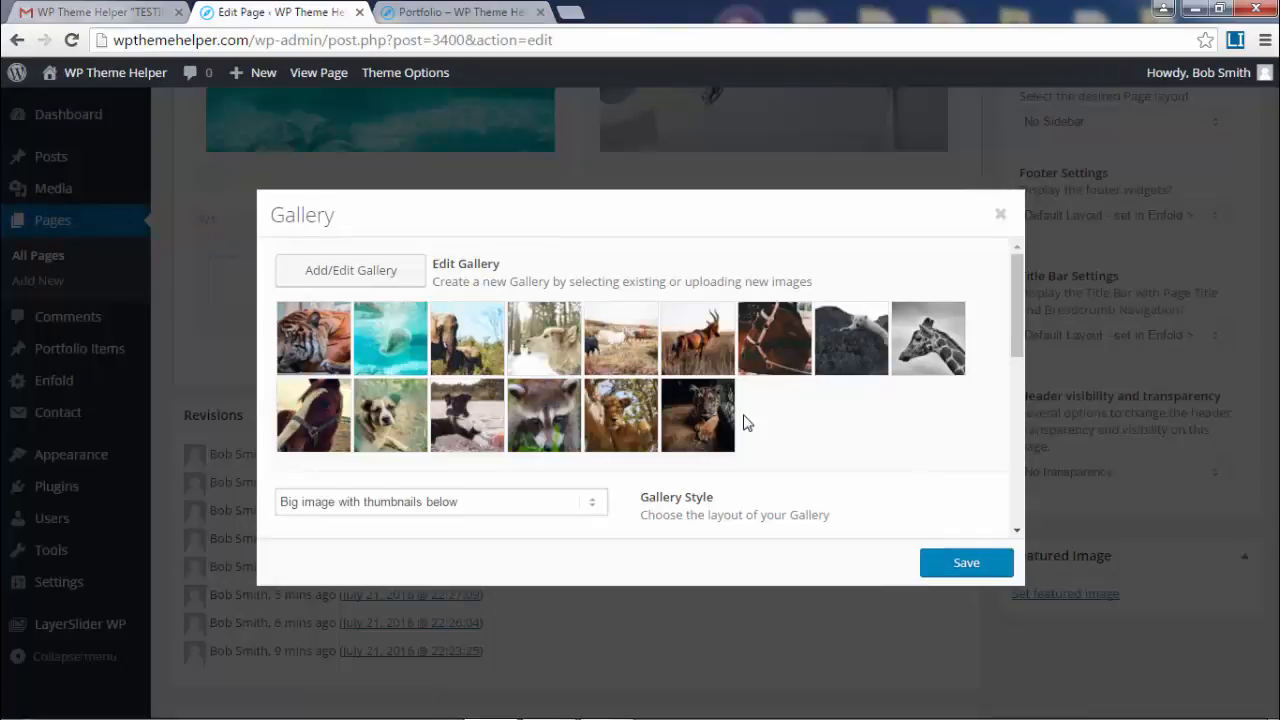
{"action": "scroll", "coordinate": [651, 471], "scroll_direction": "down", "scroll_amount": 3}
{"action": "left_click", "coordinate": [487, 343]}
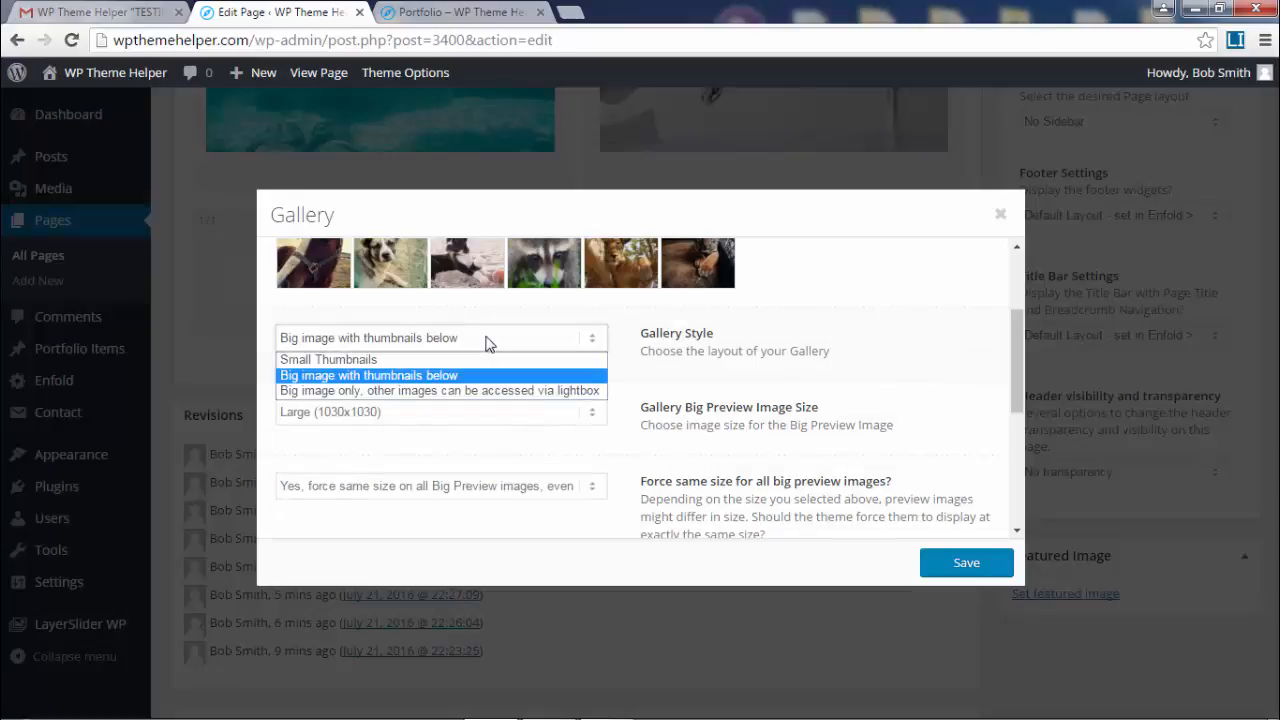
{"action": "left_click", "coordinate": [470, 360]}
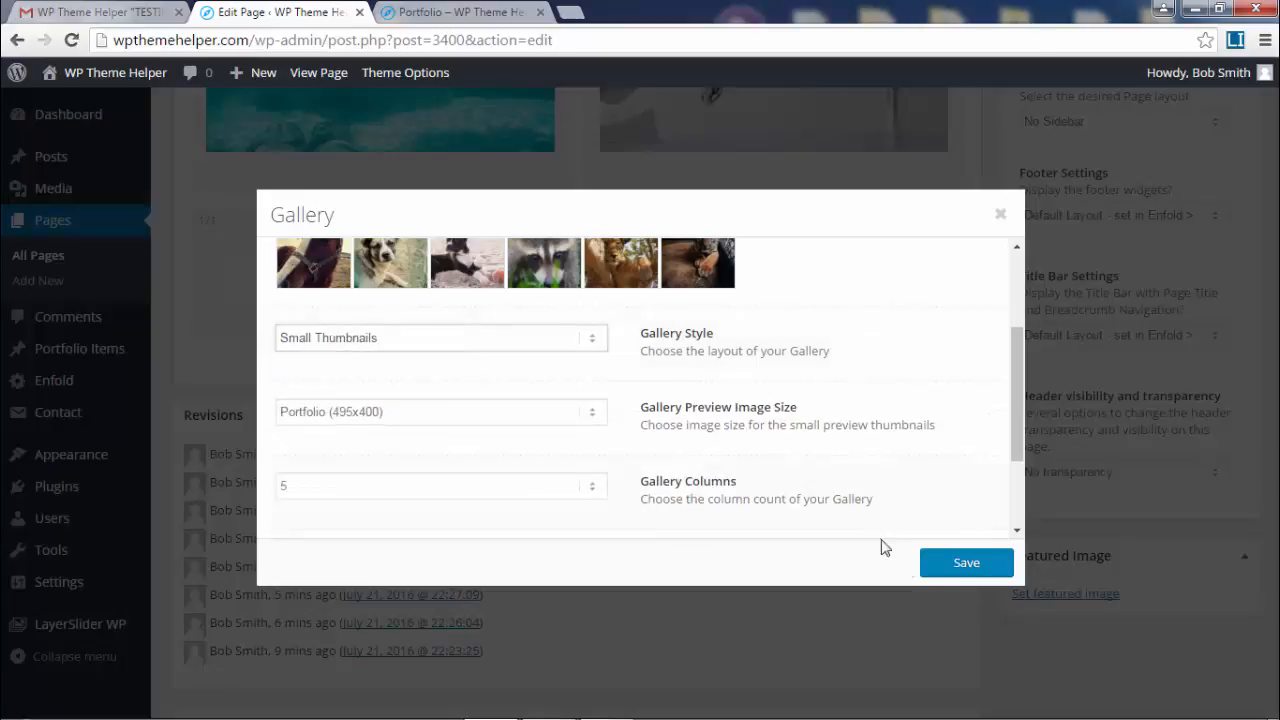
{"action": "left_click", "coordinate": [938, 566]}
{"action": "scroll", "coordinate": [1274, 363], "scroll_direction": "up", "scroll_amount": 10}
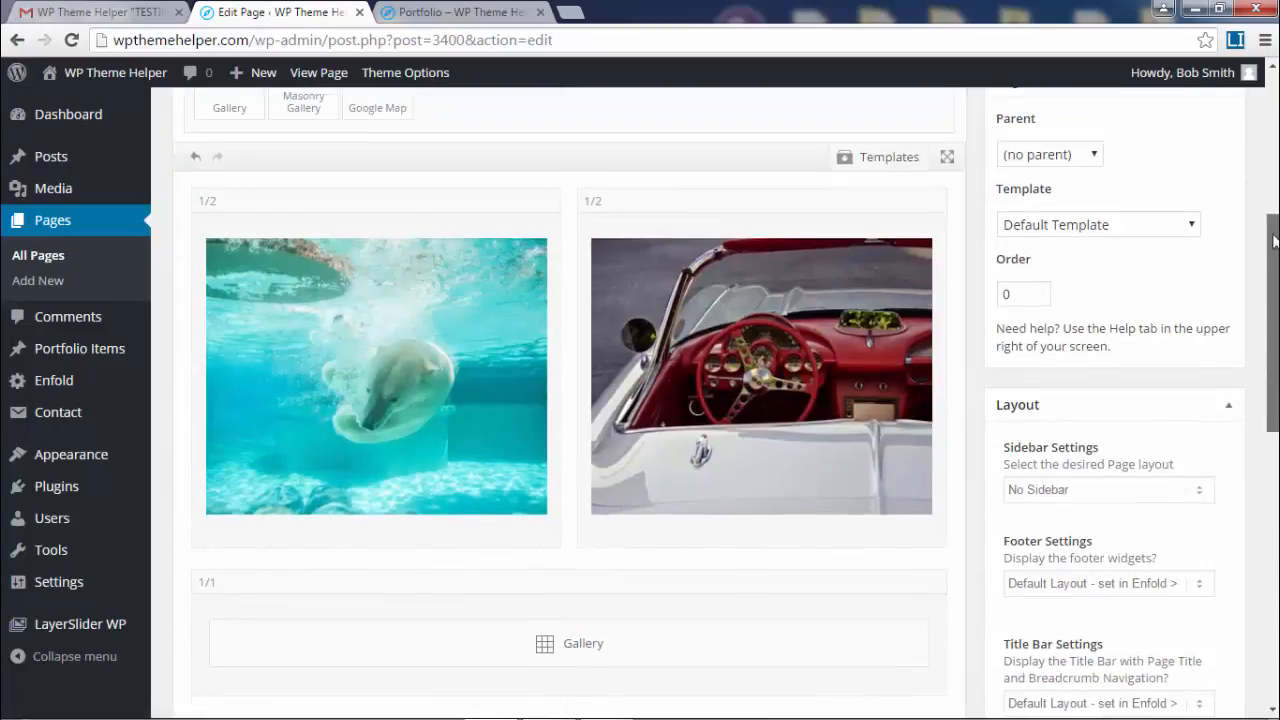
- Reload the live Portfolio page and scroll through the five-column thumbnail gallery
{"action": "left_click", "coordinate": [513, 8]}
{"action": "left_click", "coordinate": [70, 40]}
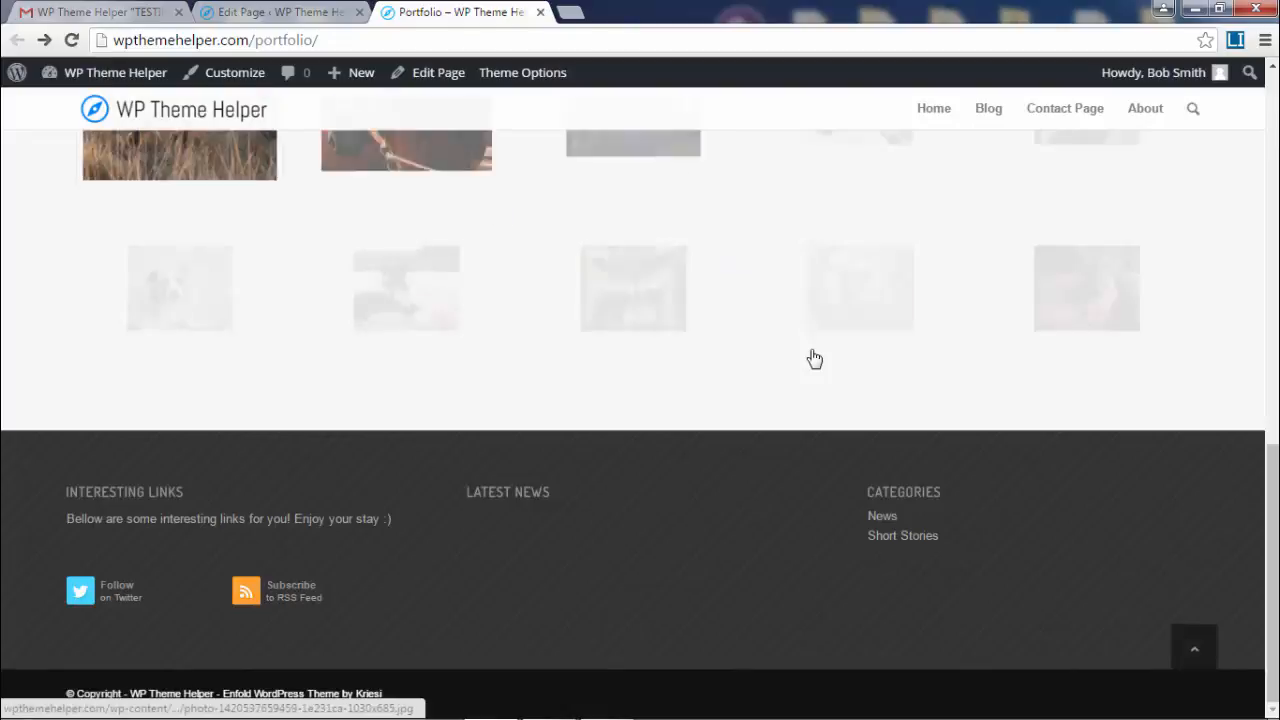
{"action": "scroll", "coordinate": [881, 372], "scroll_direction": "up", "scroll_amount": 2}
{"action": "scroll", "coordinate": [881, 372], "scroll_direction": "up", "scroll_amount": 4}
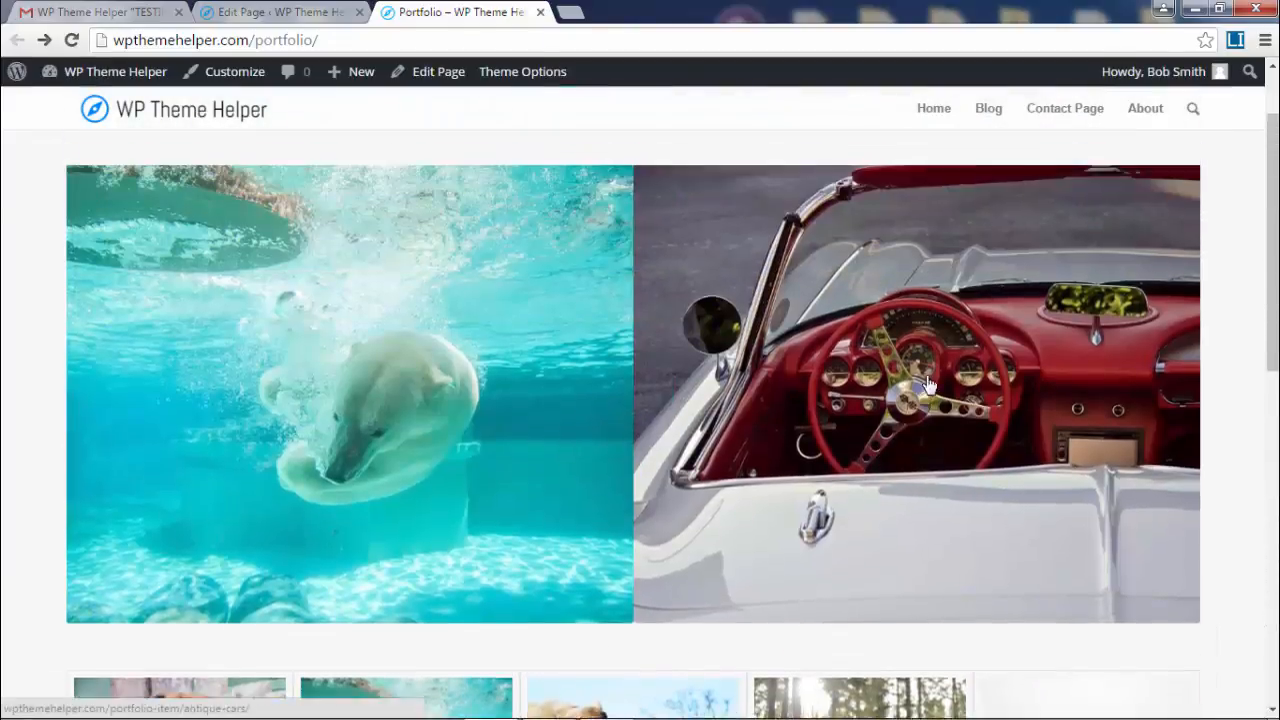
{"action": "scroll", "coordinate": [423, 471], "scroll_direction": "down", "scroll_amount": 5}
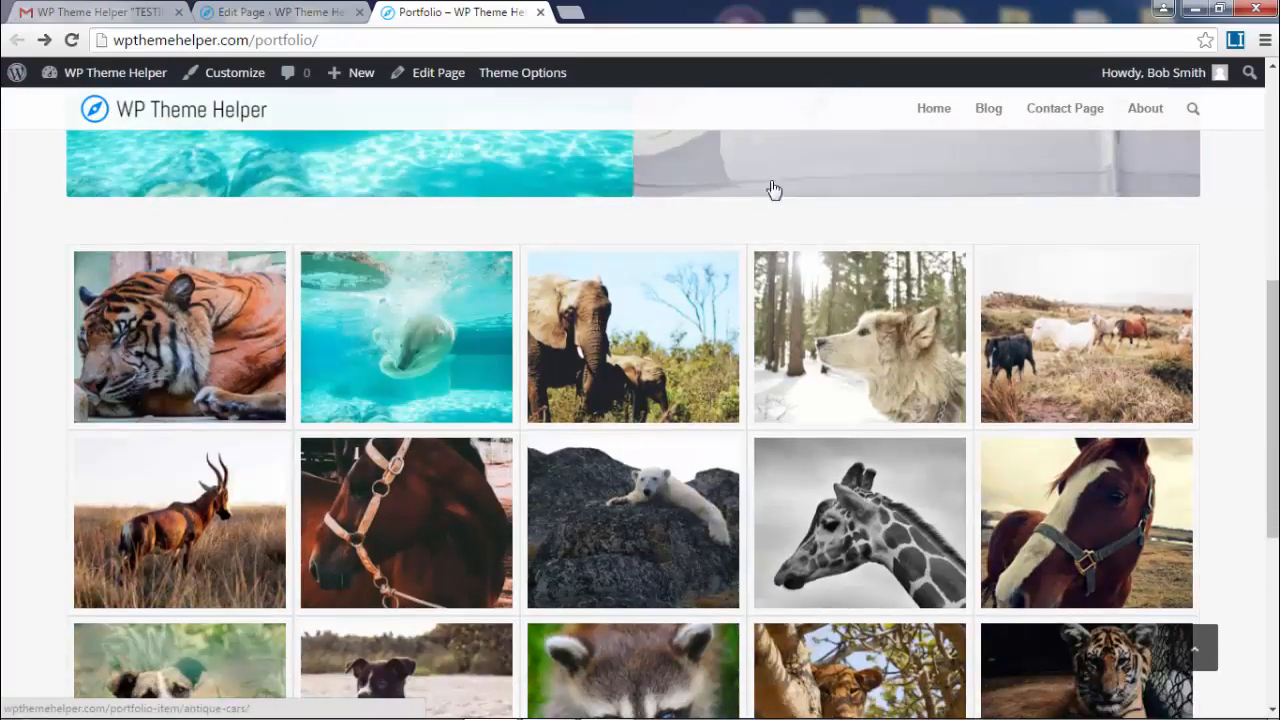
{"action": "scroll", "coordinate": [951, 451], "scroll_direction": "down", "scroll_amount": 3}
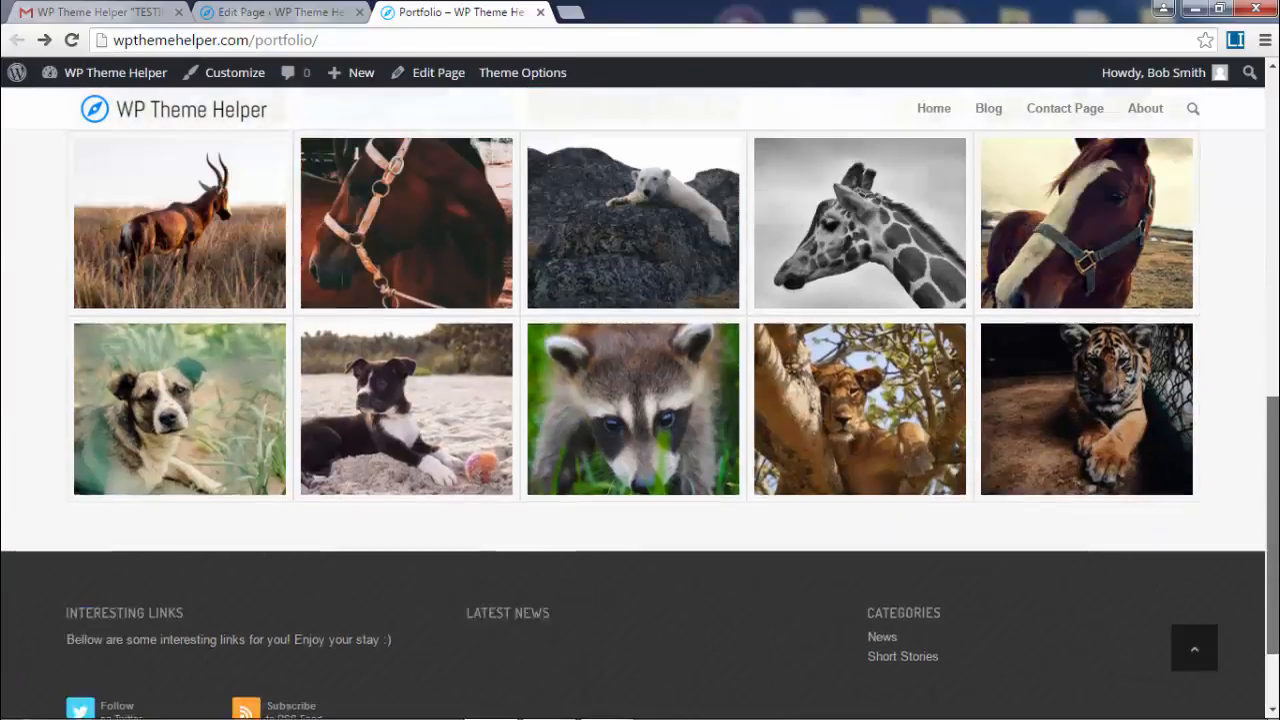
{"action": "left_click_drag", "start_coordinate": [1273, 522], "coordinate": [1274, 104]}
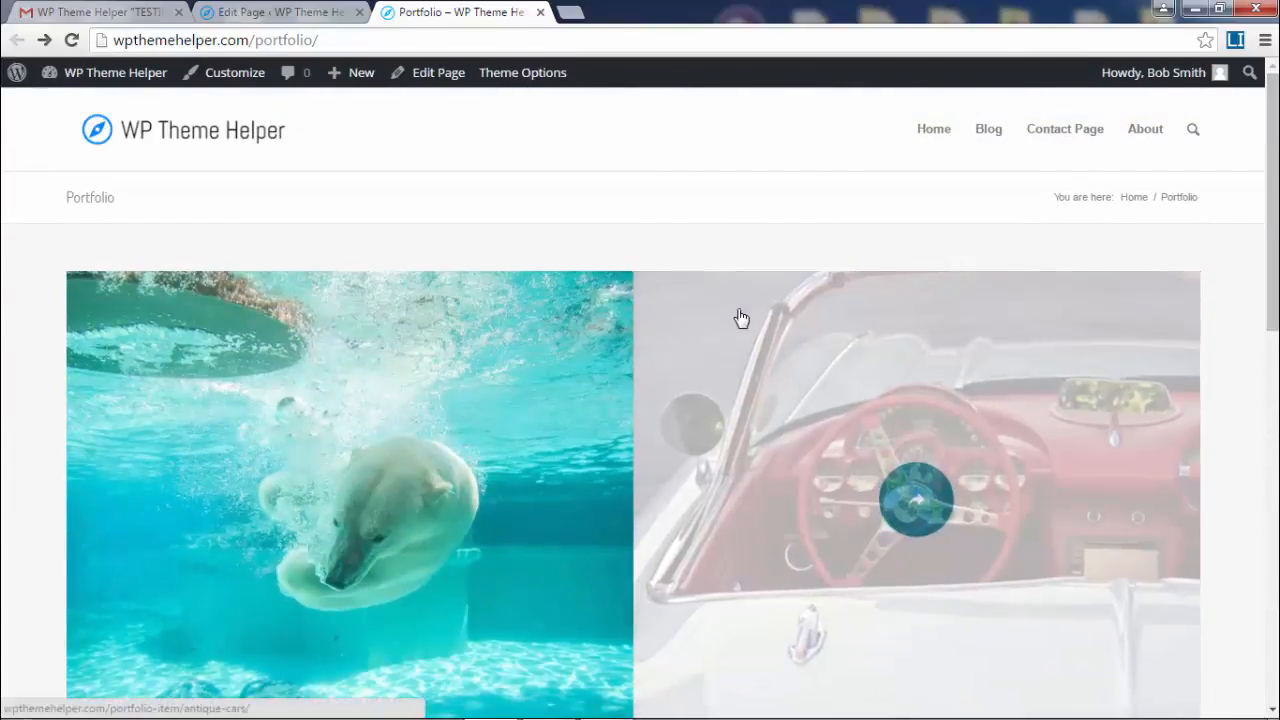
{"action": "scroll", "coordinate": [657, 266], "scroll_direction": "down", "scroll_amount": 5}
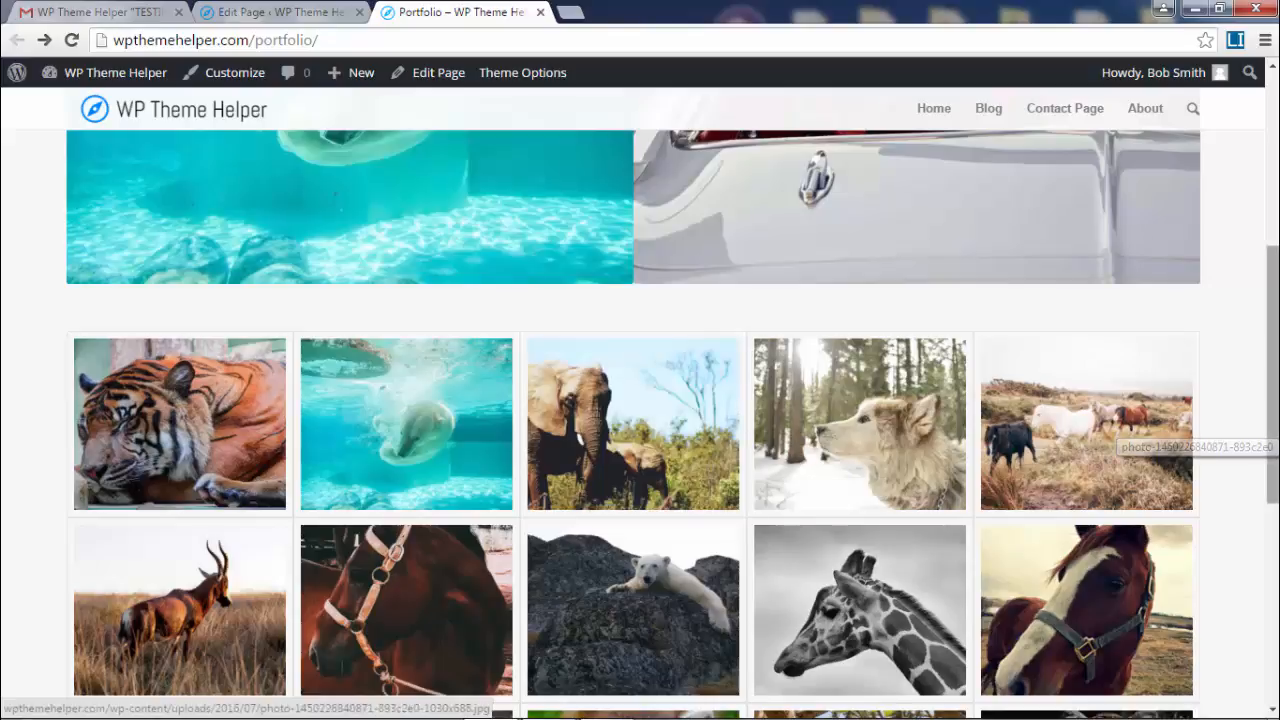
{"action": "left_click_drag", "start_coordinate": [1274, 418], "coordinate": [1274, 245]}
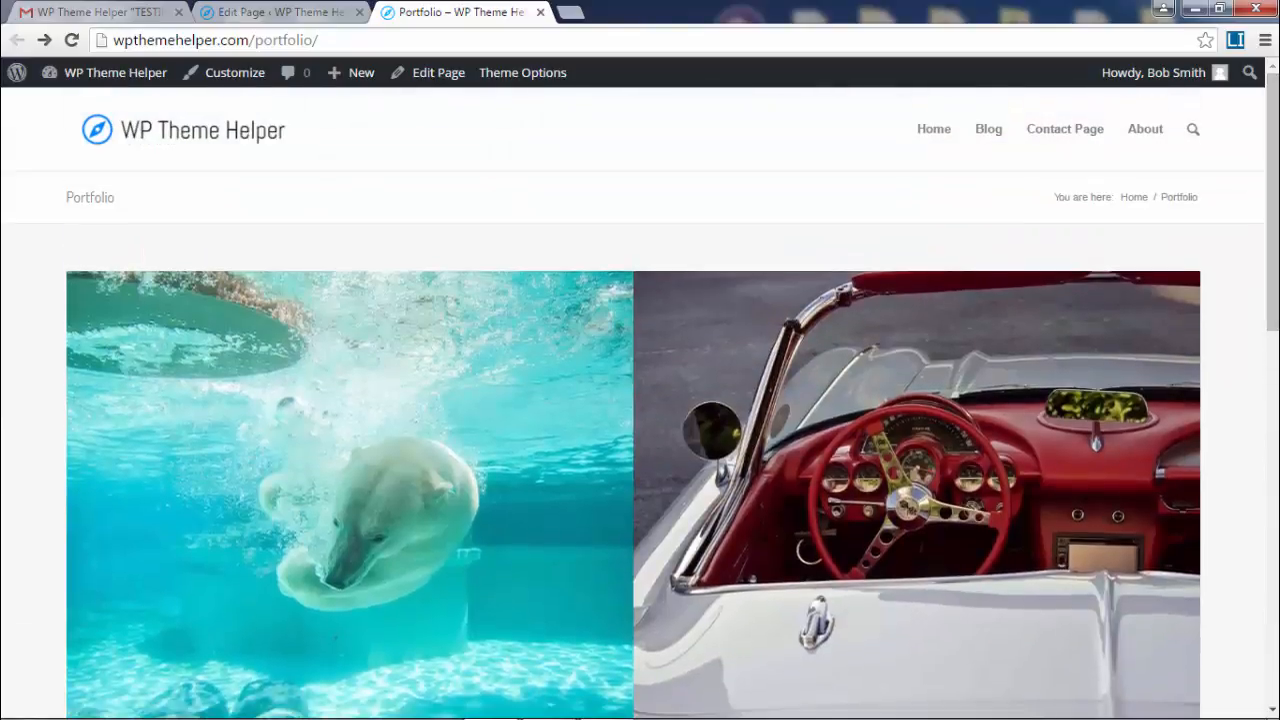
- Go from the page editor to Appearance > Menus and review the Main Menu items
{"action": "left_click", "coordinate": [265, 12]}
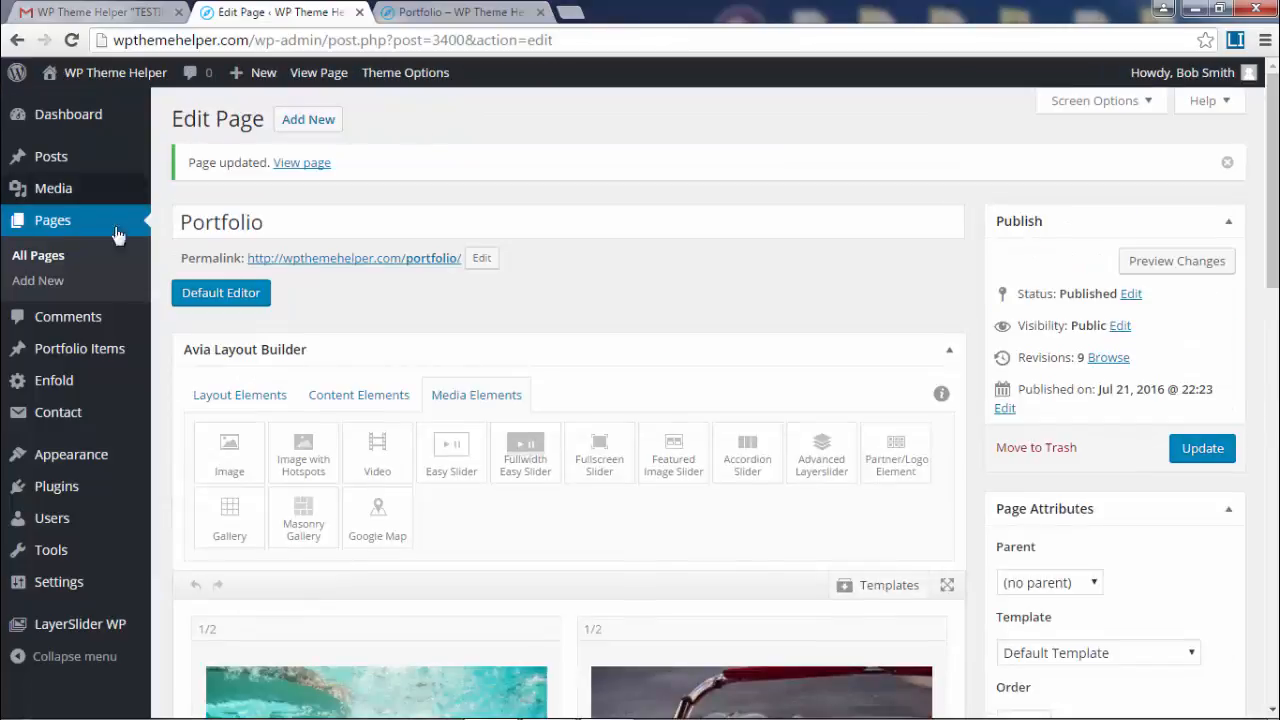
{"action": "mouse_move", "coordinate": [14, 458]}
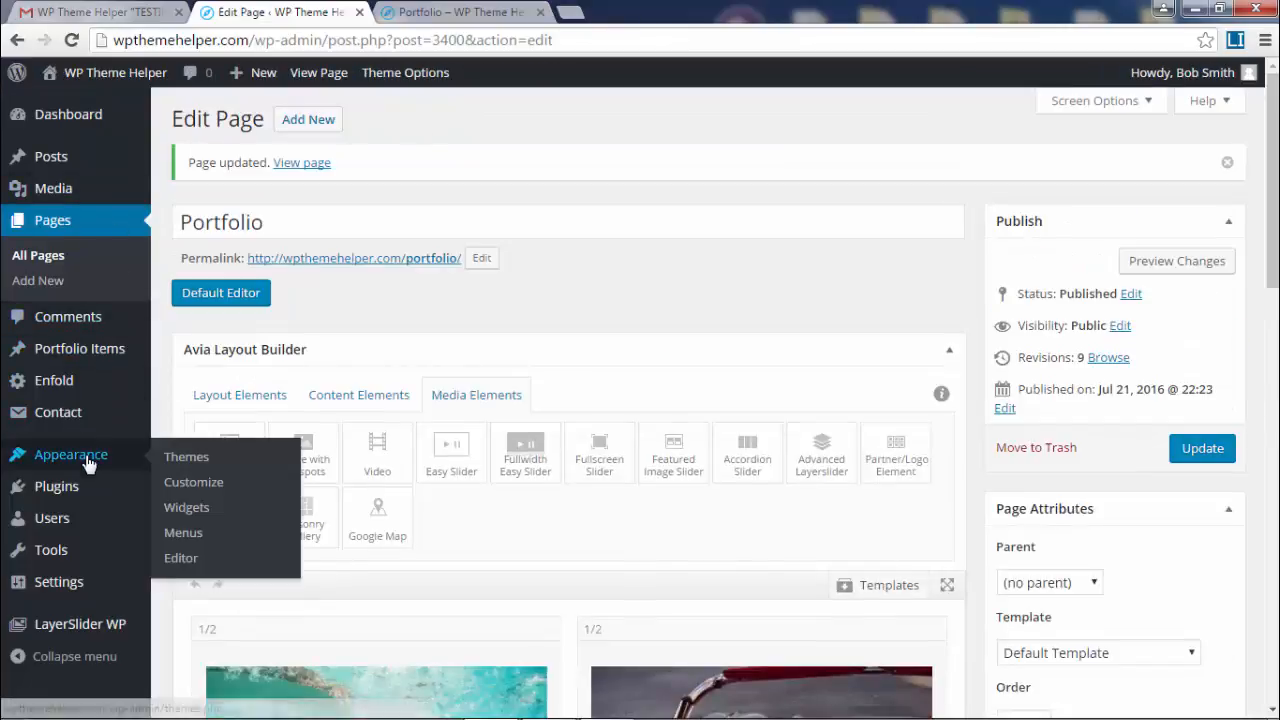
{"action": "left_click", "coordinate": [185, 534]}
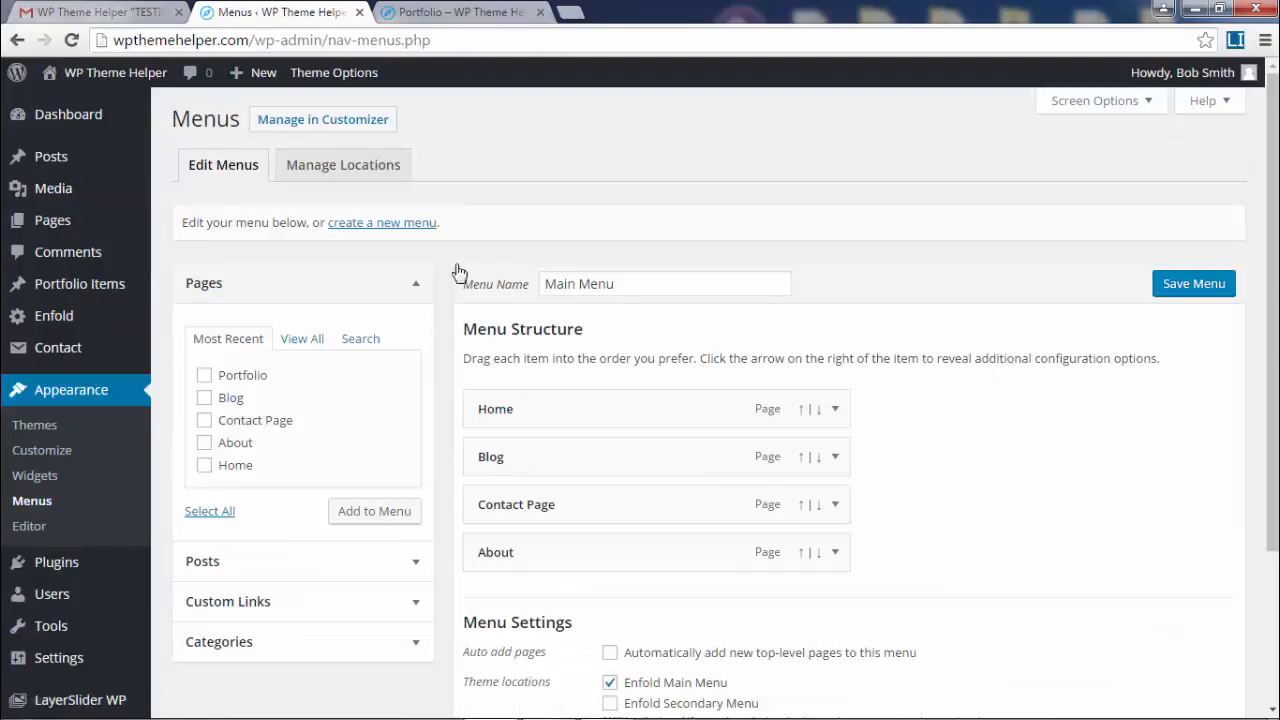
{"action": "scroll", "coordinate": [240, 314], "scroll_direction": "down", "scroll_amount": 1}
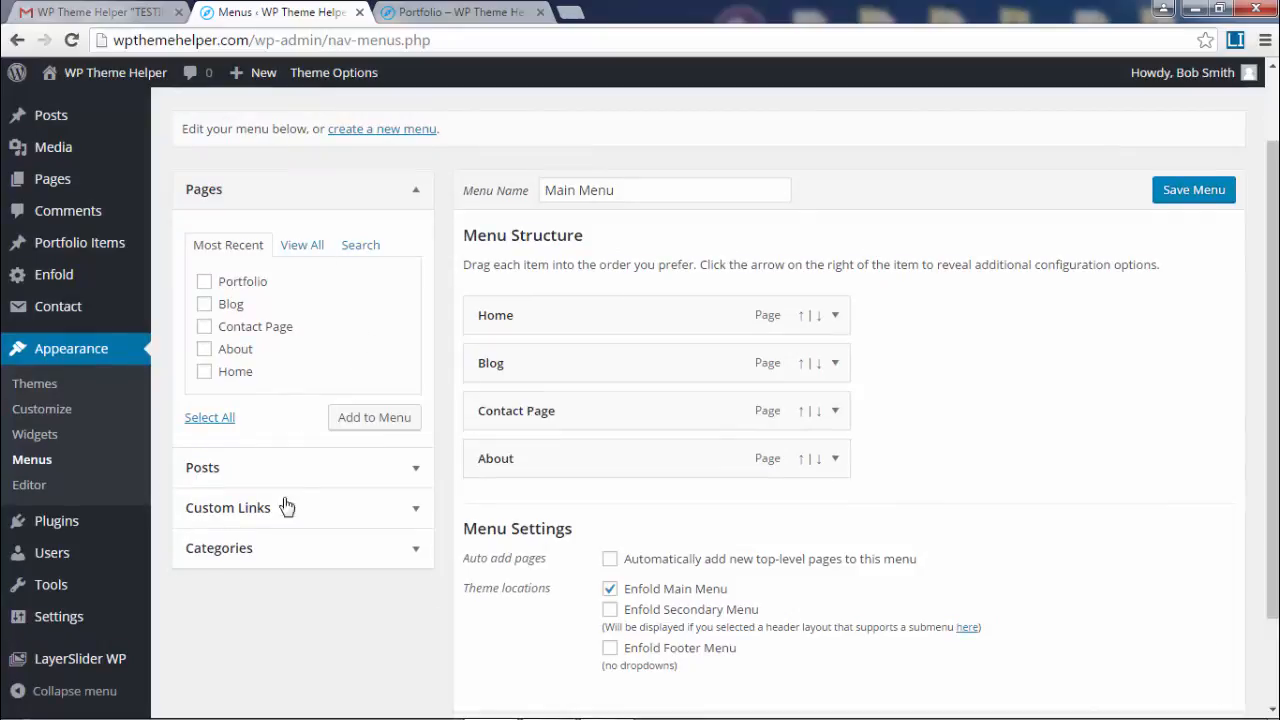
{"action": "scroll", "coordinate": [360, 540], "scroll_direction": "up", "scroll_amount": 1}
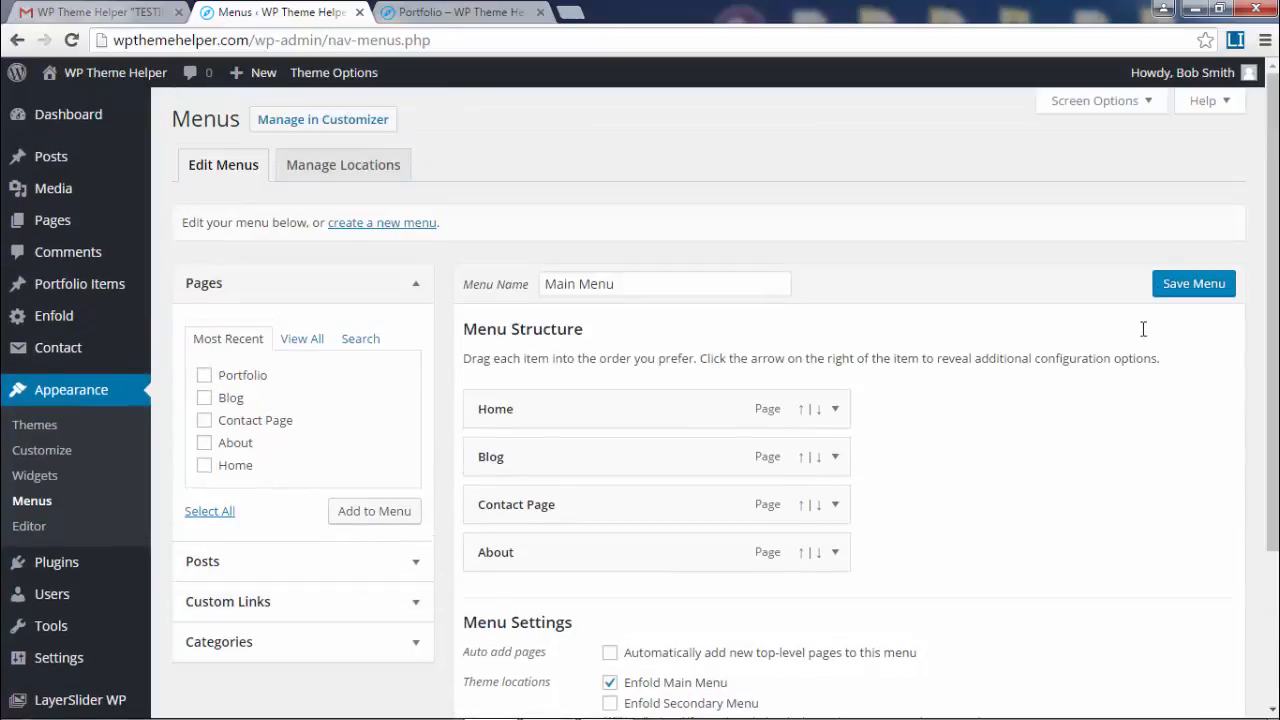
- Add the Antique Cars and Animals portfolio items and the Portfolio page to Main Menu
{"action": "left_click", "coordinate": [1141, 104]}
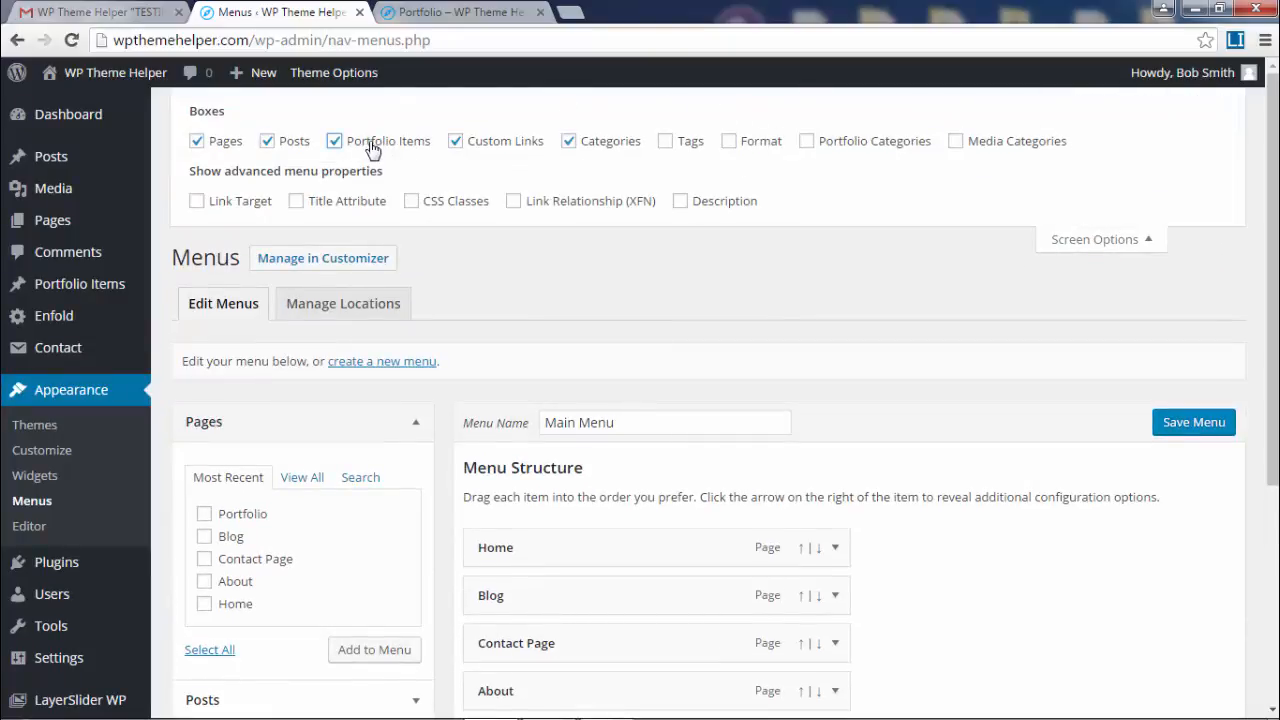
{"action": "left_click", "coordinate": [1094, 250]}
{"action": "scroll", "coordinate": [760, 385], "scroll_direction": "down", "scroll_amount": 2}
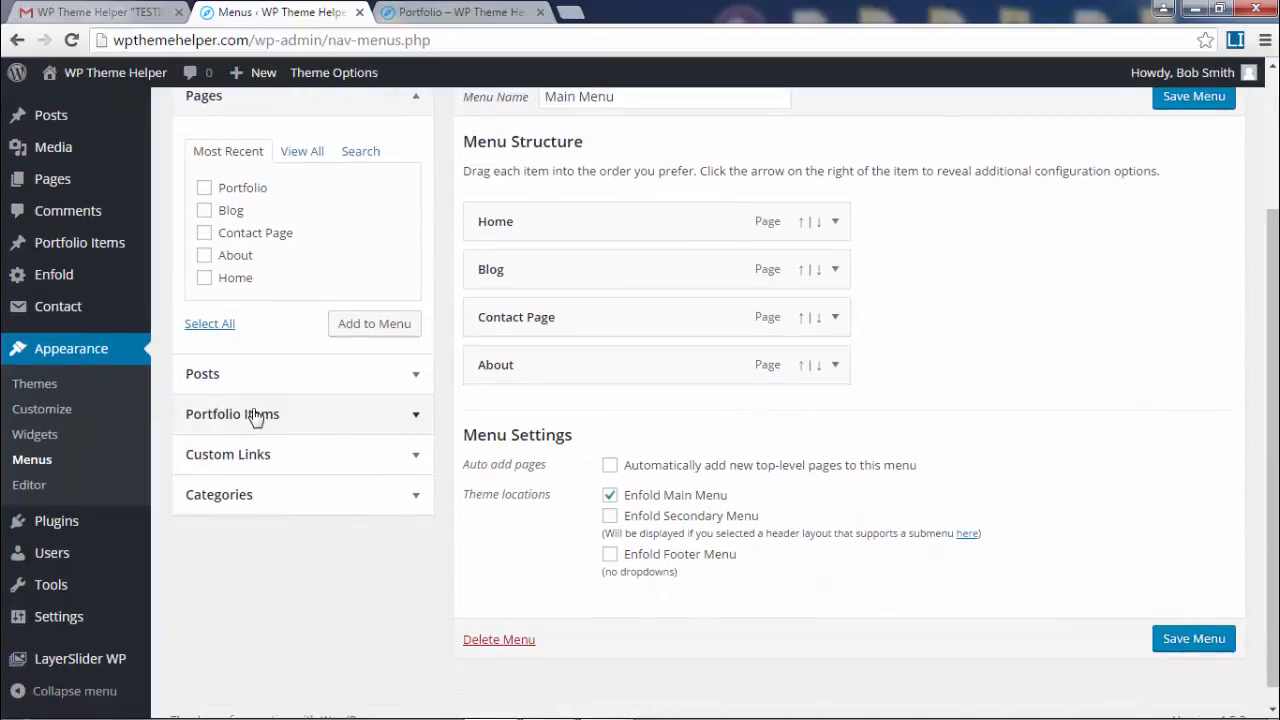
{"action": "left_click", "coordinate": [416, 420]}
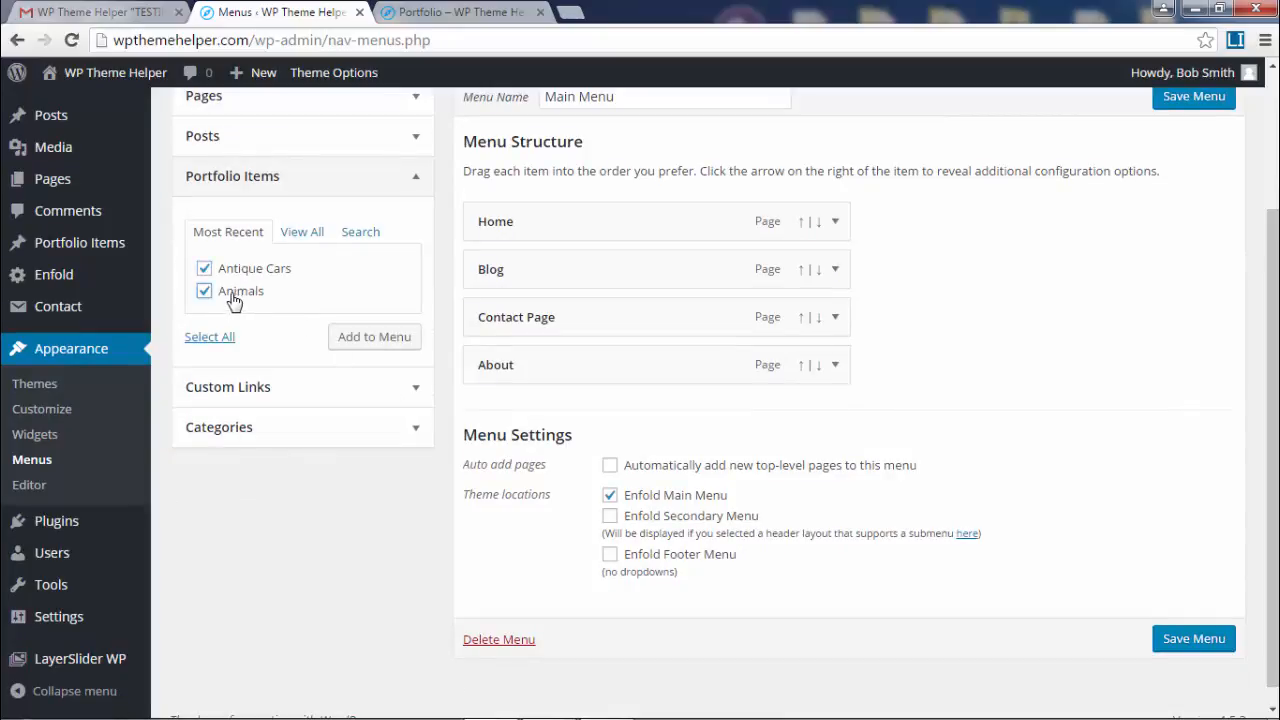
{"action": "scroll", "coordinate": [243, 423], "scroll_direction": "up", "scroll_amount": 1}
{"action": "left_click", "coordinate": [372, 455]}
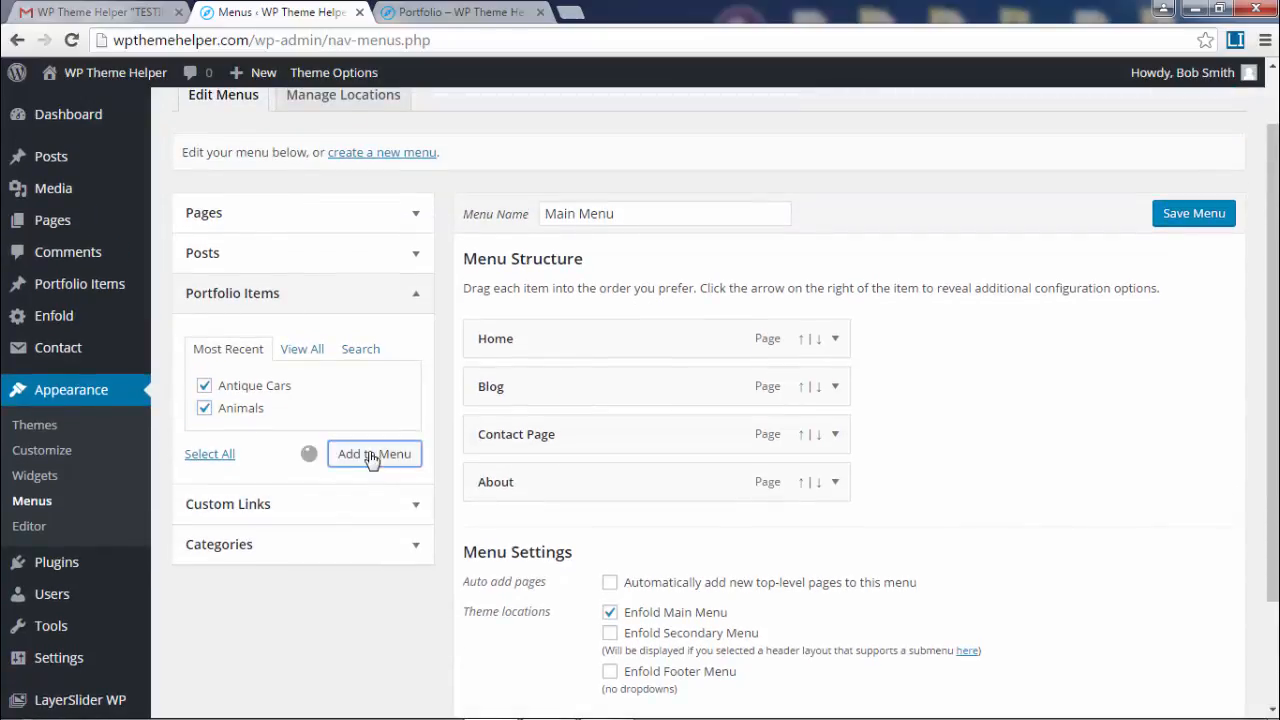
{"action": "left_click", "coordinate": [414, 212]}
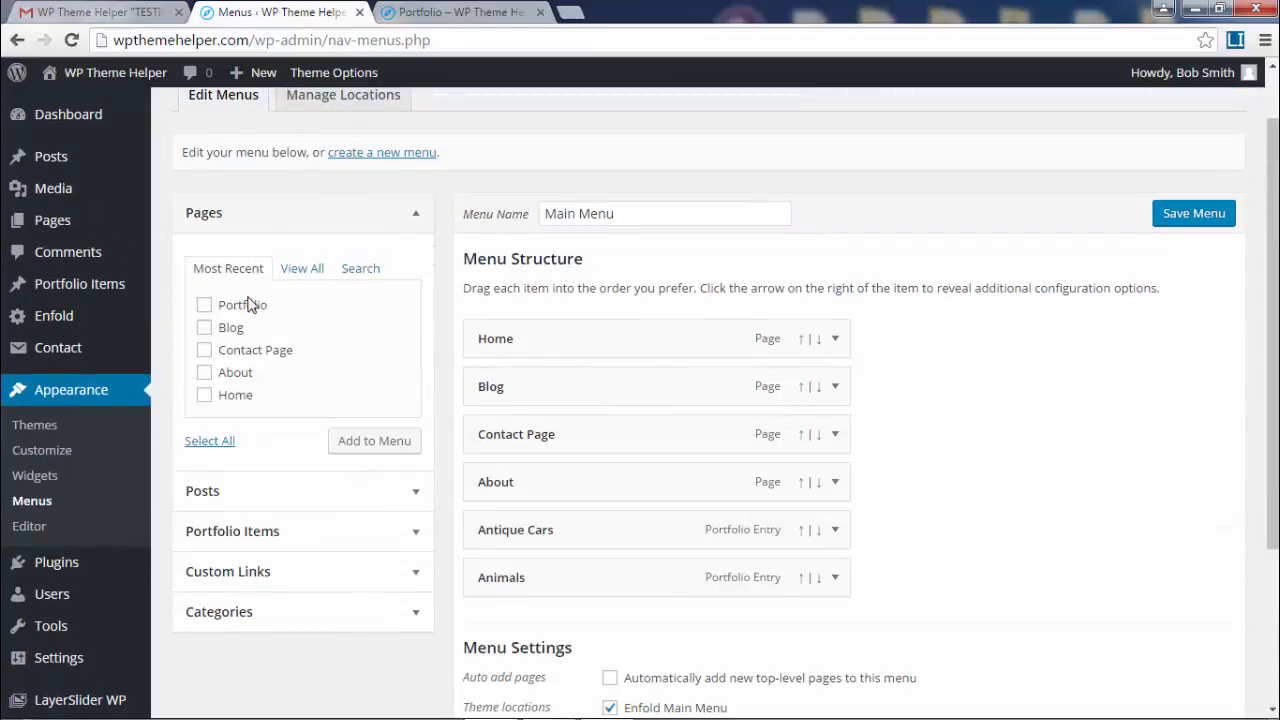
{"action": "left_click", "coordinate": [405, 446]}
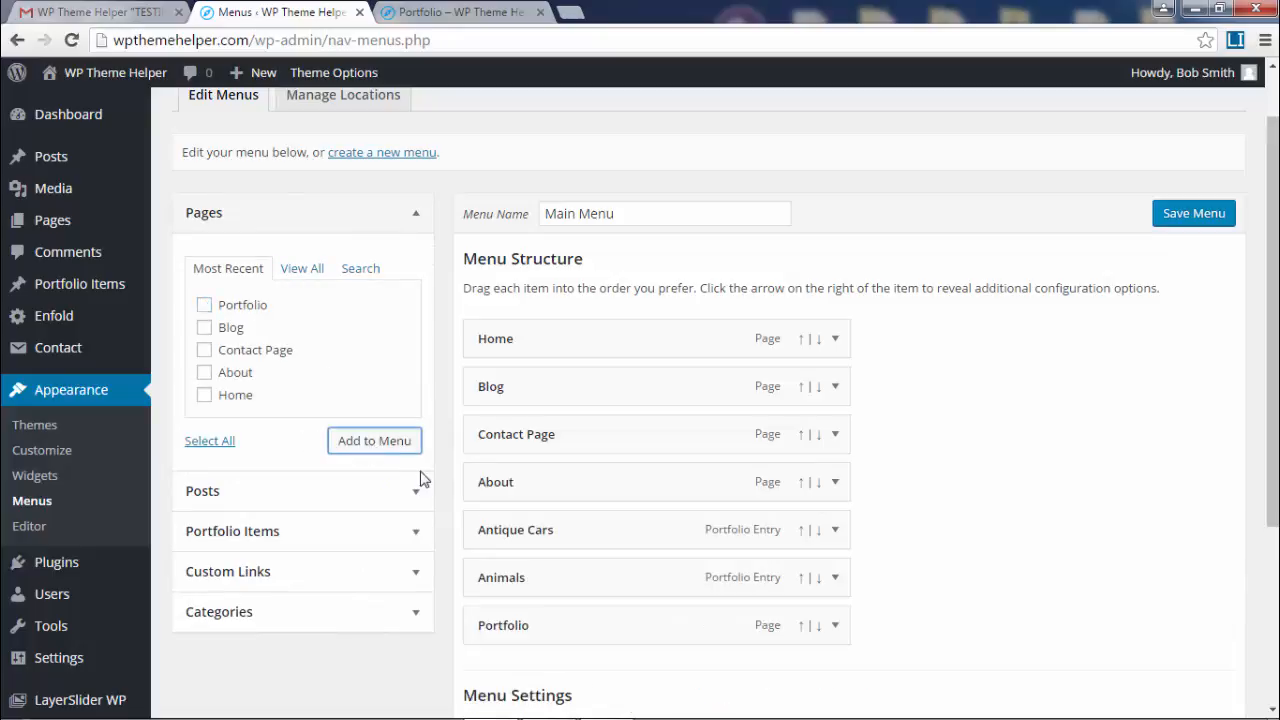
- Nest Antique Cars and Animals as sub-items under Portfolio in the menu structure
{"action": "scroll", "coordinate": [700, 650], "scroll_direction": "down", "scroll_amount": 3}
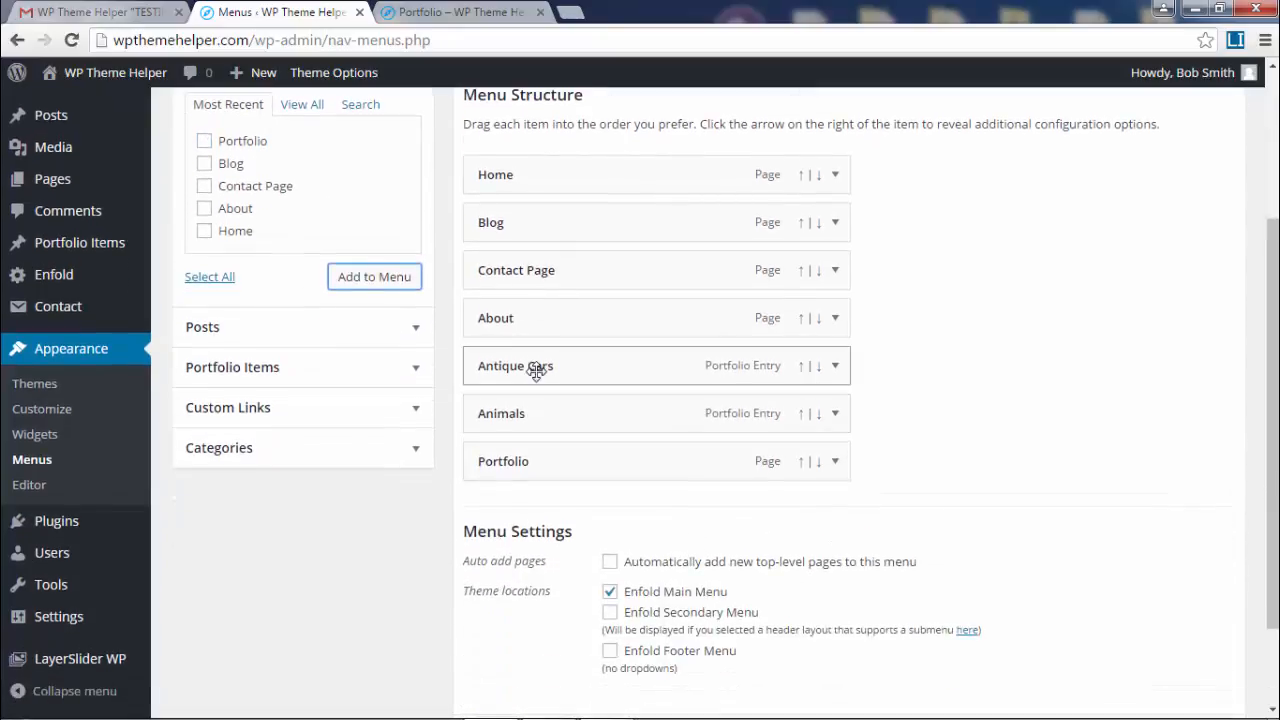
{"action": "left_click_drag", "start_coordinate": [538, 370], "coordinate": [578, 452]}
{"action": "left_click_drag", "start_coordinate": [546, 364], "coordinate": [575, 461]}
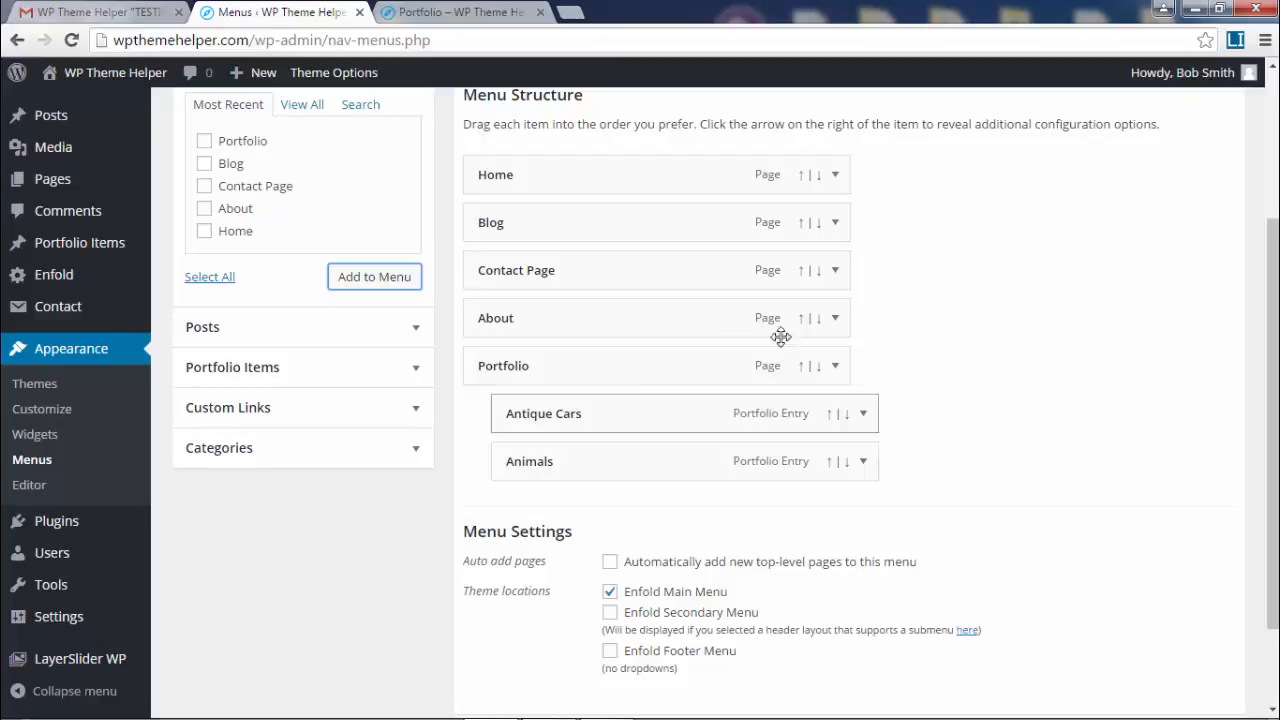
- Expand the Animals menu item's settings
{"action": "scroll", "coordinate": [989, 366], "scroll_direction": "down", "scroll_amount": 1}
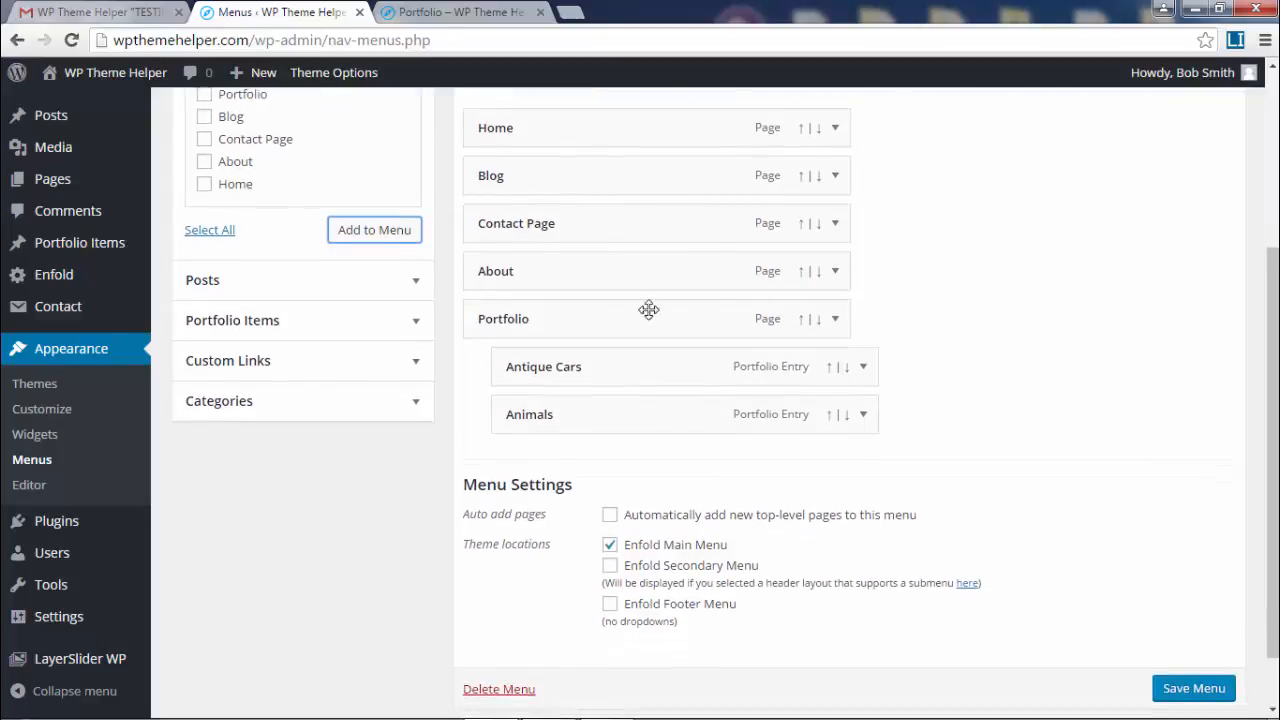
{"action": "left_click", "coordinate": [864, 416]}
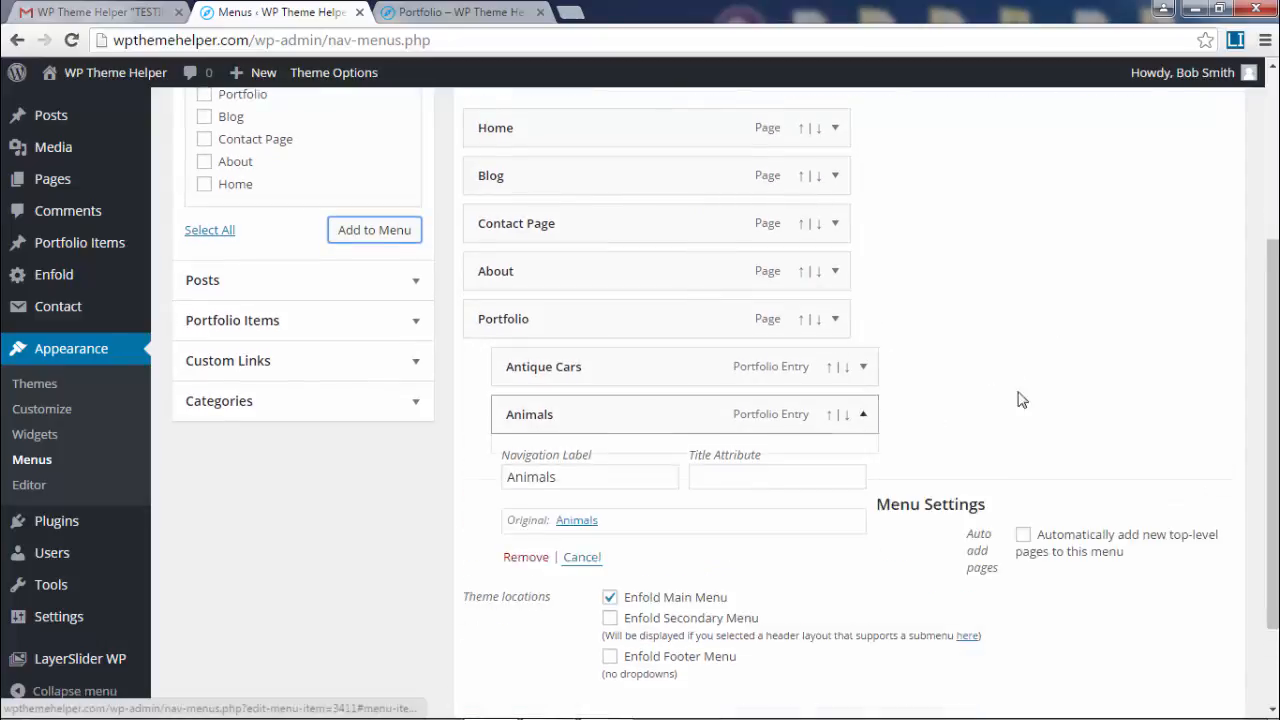
{"action": "scroll", "coordinate": [1088, 388], "scroll_direction": "down", "scroll_amount": 2}
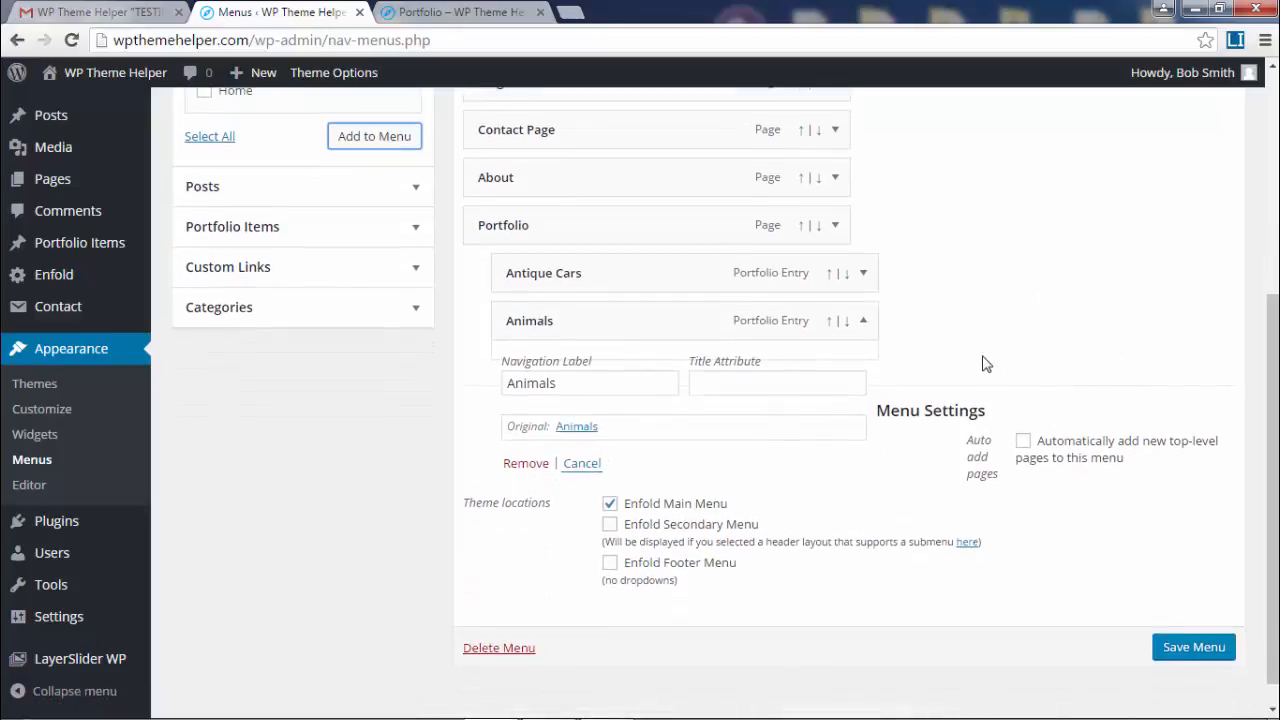
{"action": "scroll", "coordinate": [834, 314], "scroll_direction": "up", "scroll_amount": 1}
- Test Portfolio's 'Use as Mega Menu' option on and off, leaving it disabled
{"action": "left_click", "coordinate": [864, 296]}
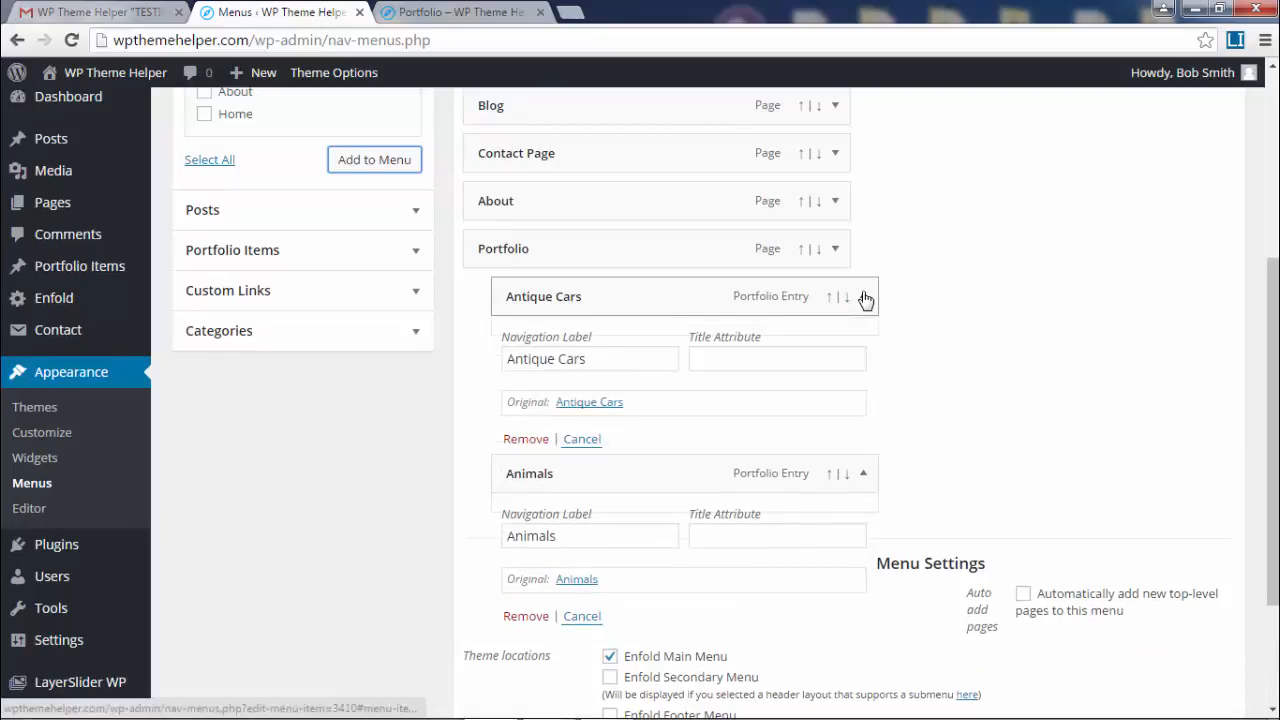
{"action": "left_click", "coordinate": [864, 297]}
{"action": "left_click", "coordinate": [837, 250]}
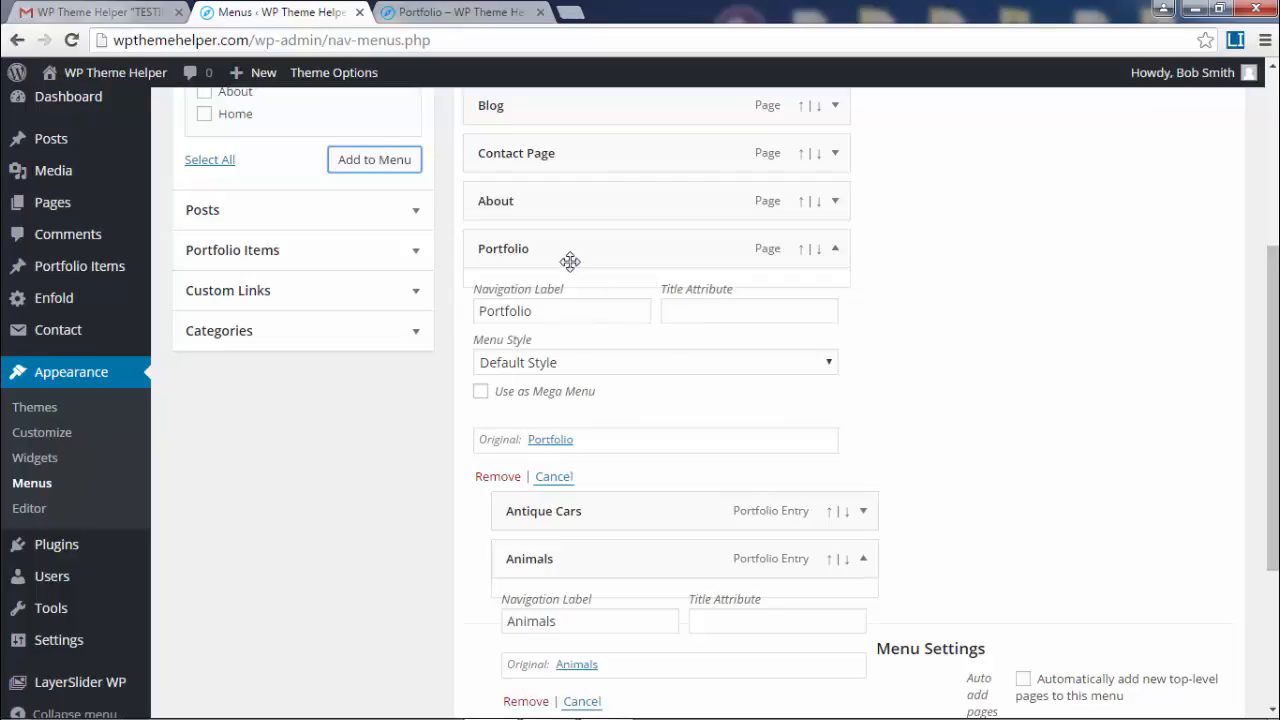
{"action": "left_click", "coordinate": [540, 398]}
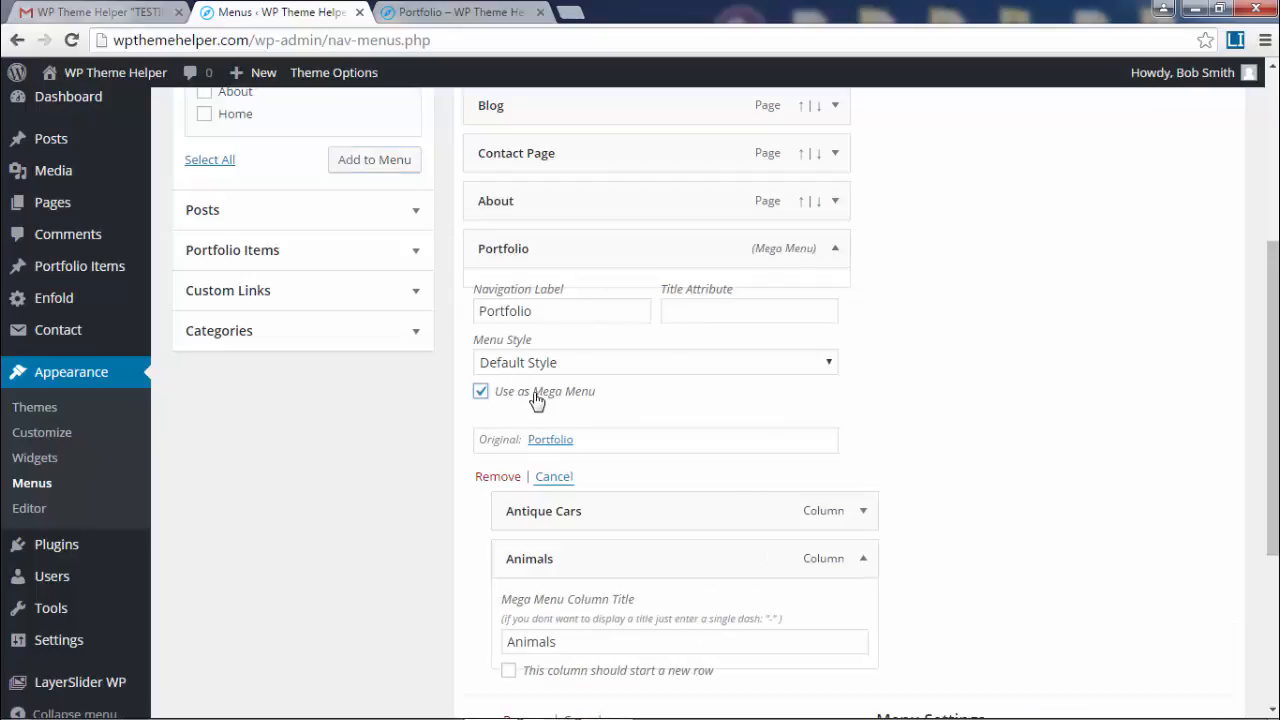
{"action": "left_click", "coordinate": [480, 396]}
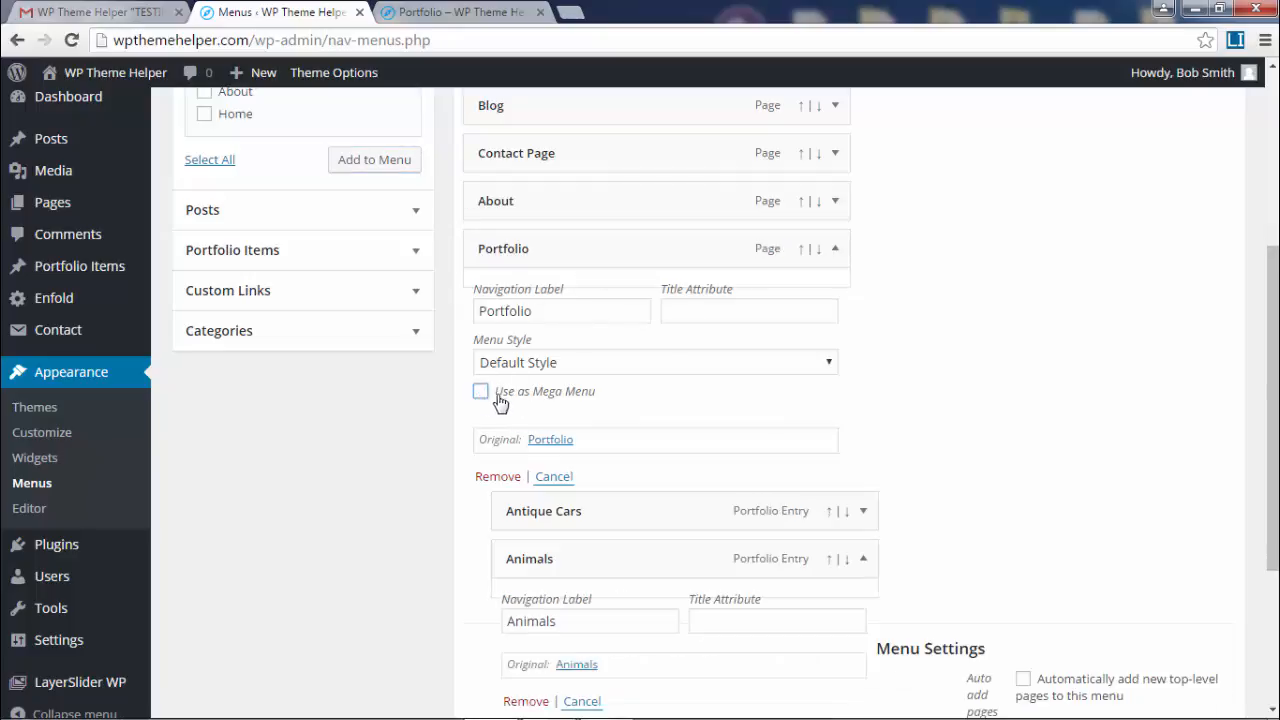
{"action": "left_click", "coordinate": [481, 394]}
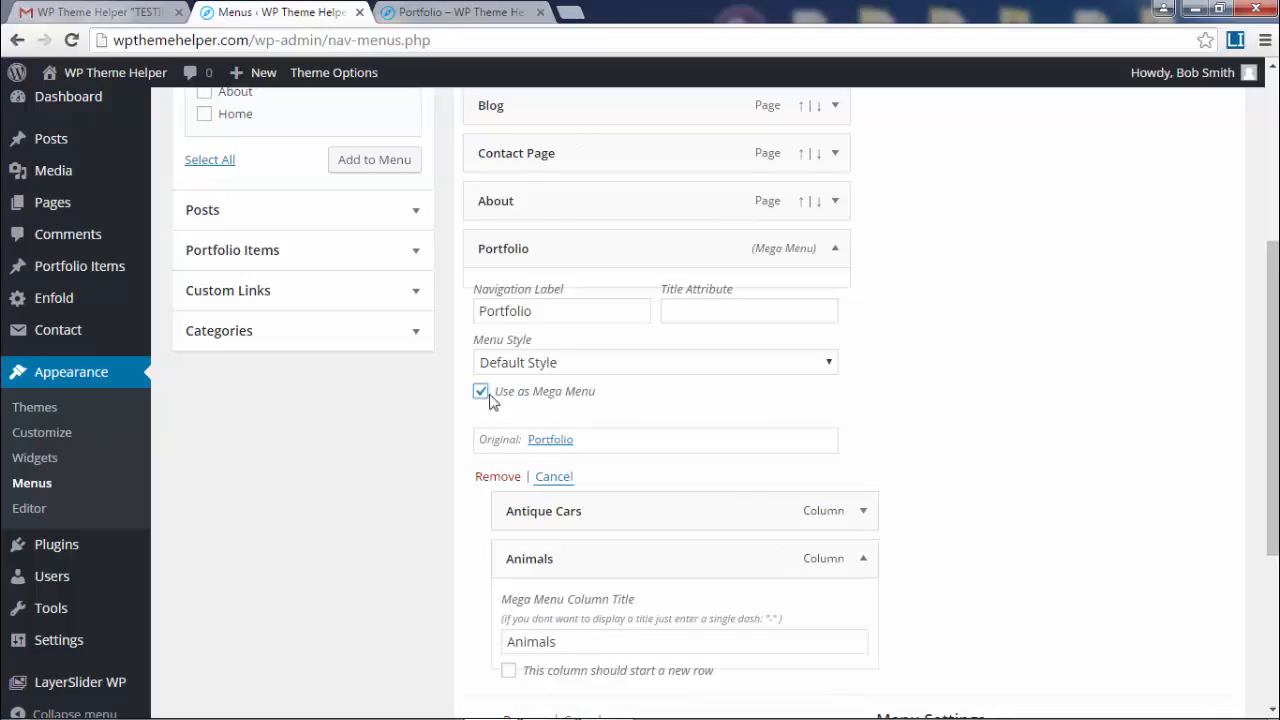
{"action": "left_click", "coordinate": [484, 395]}
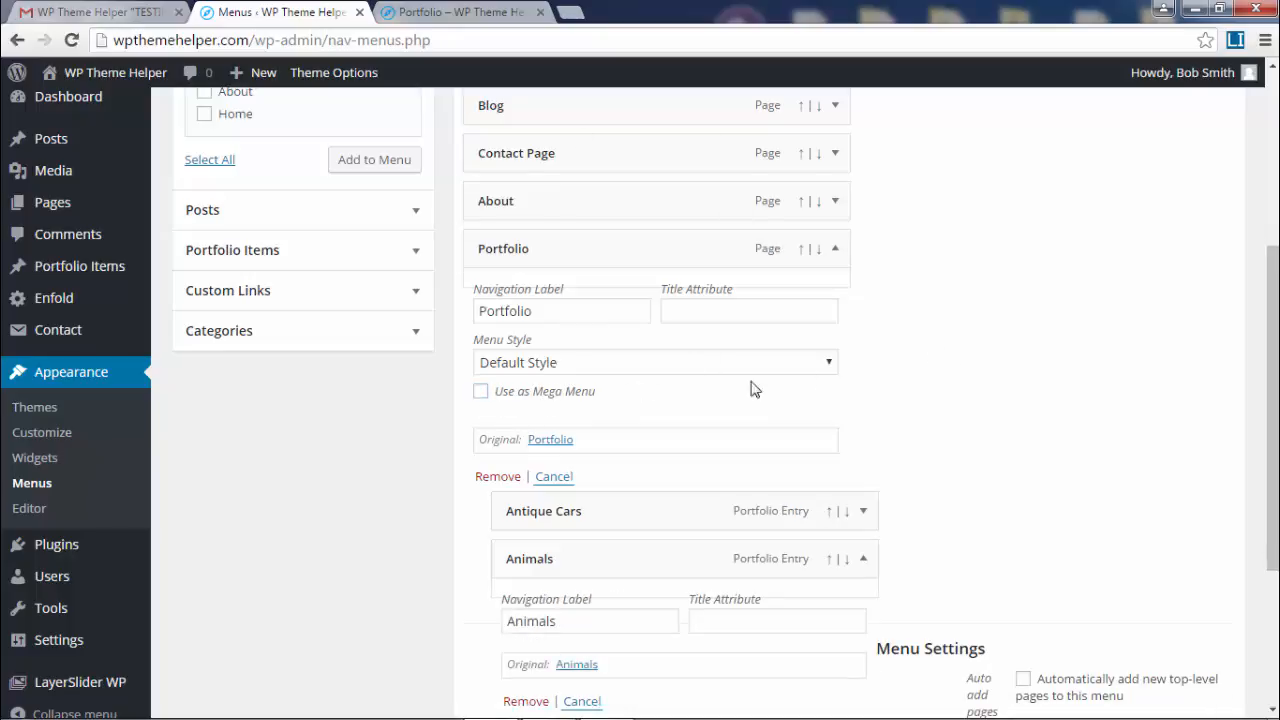
- Collapse the Portfolio, Animals and About item panels and save the Main Menu
{"action": "left_click", "coordinate": [834, 251]}
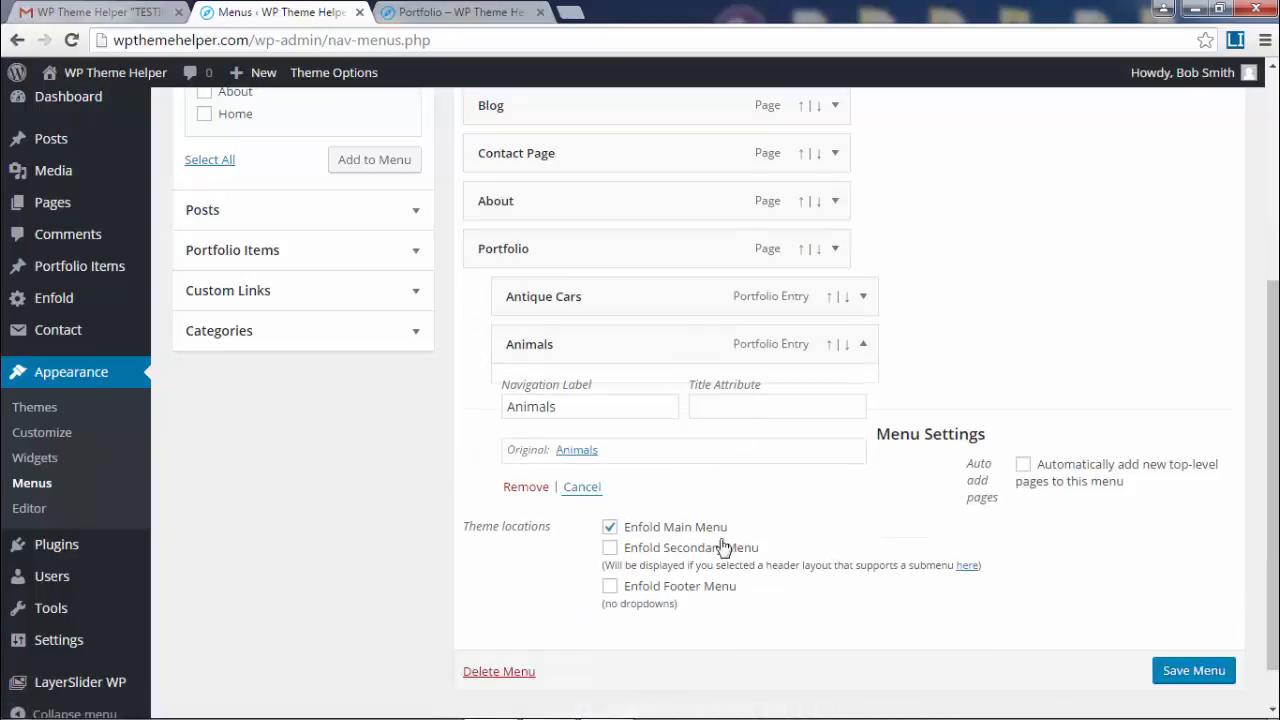
{"action": "left_click", "coordinate": [864, 345]}
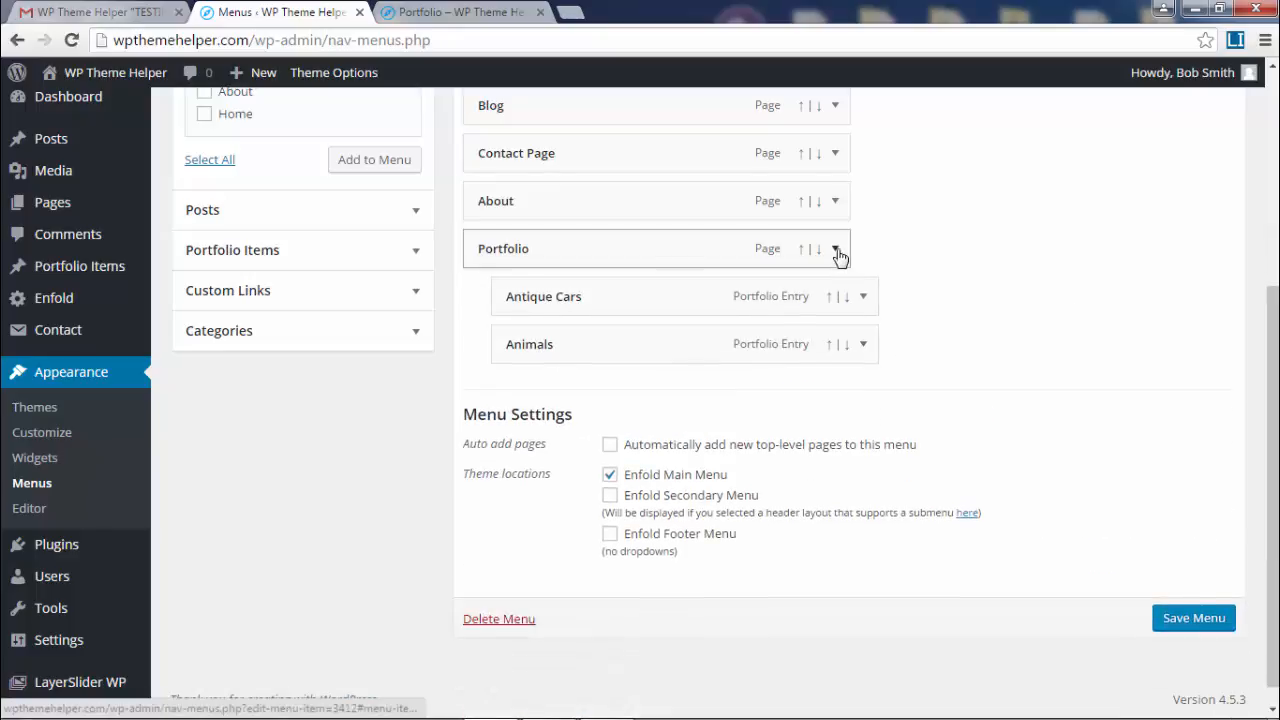
{"action": "left_click", "coordinate": [837, 252]}
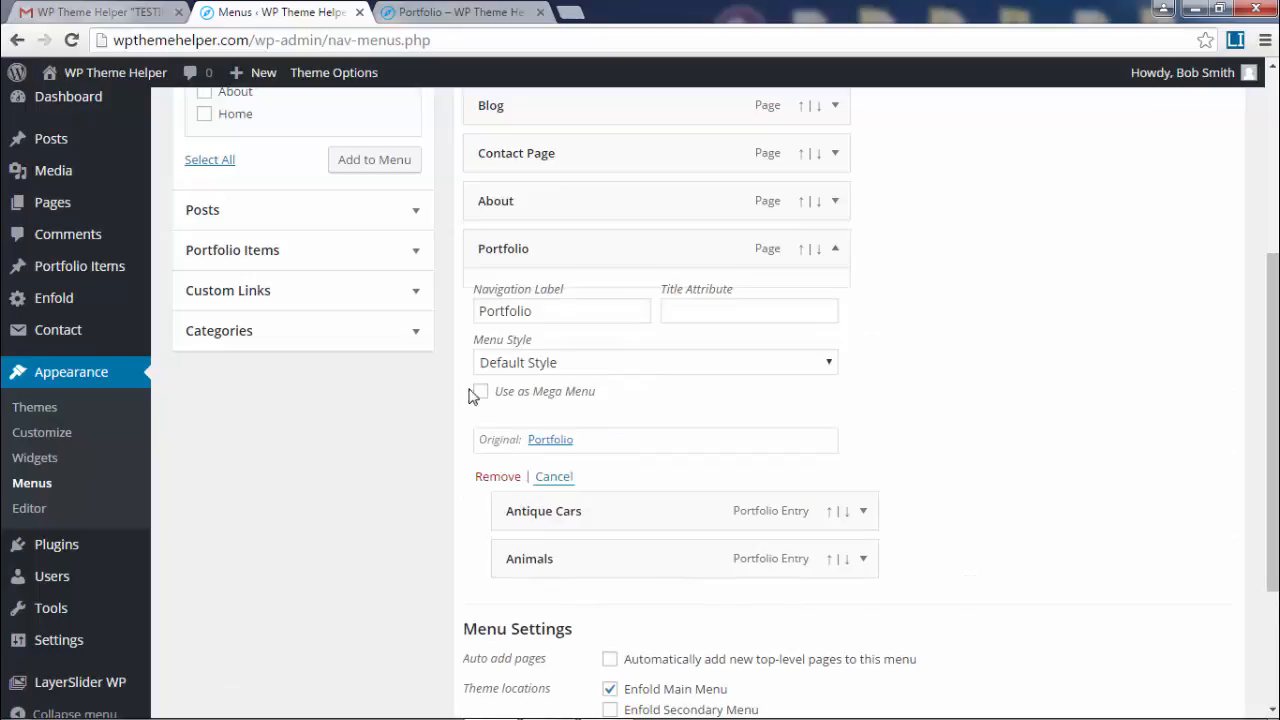
{"action": "left_click", "coordinate": [834, 201]}
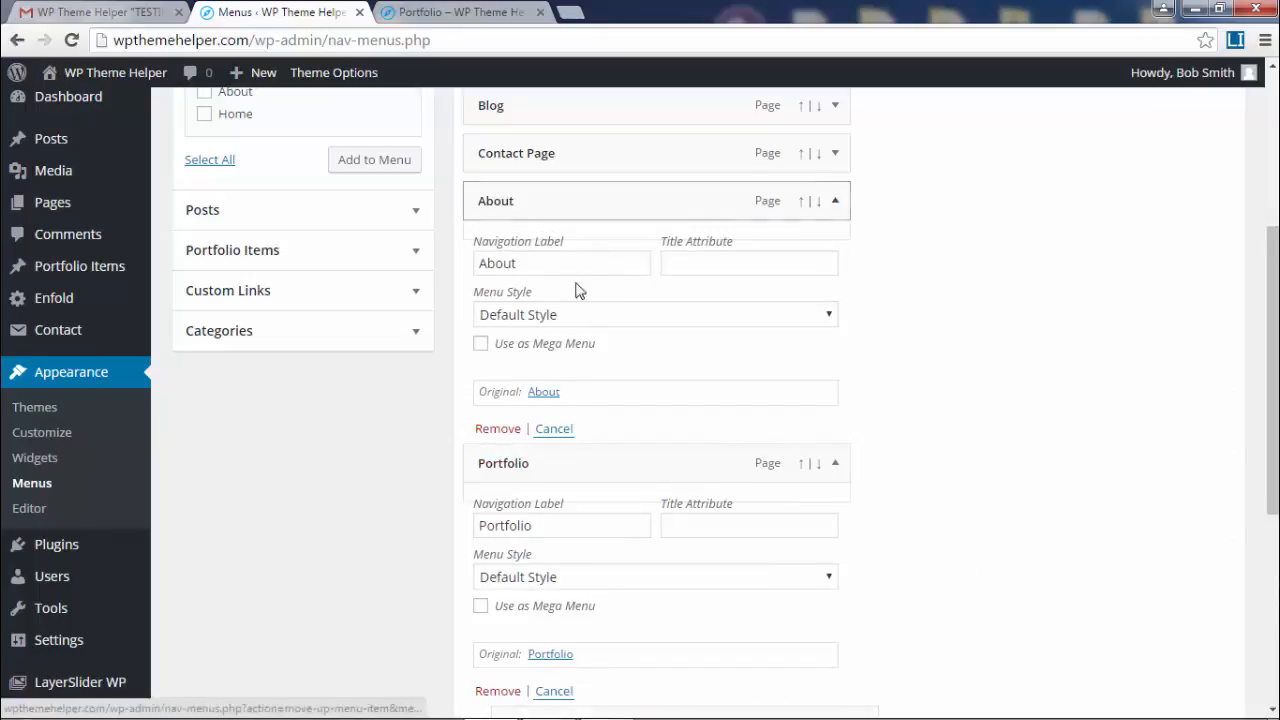
{"action": "left_click", "coordinate": [836, 201]}
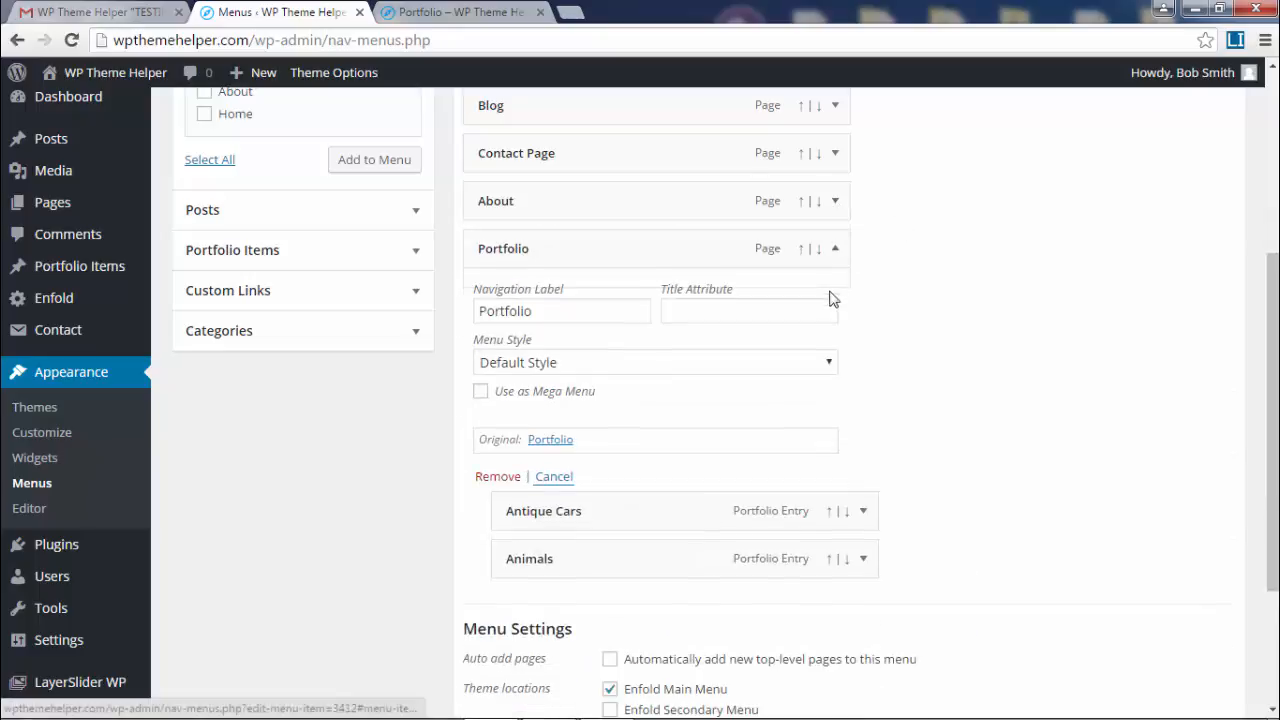
{"action": "left_click", "coordinate": [836, 250]}
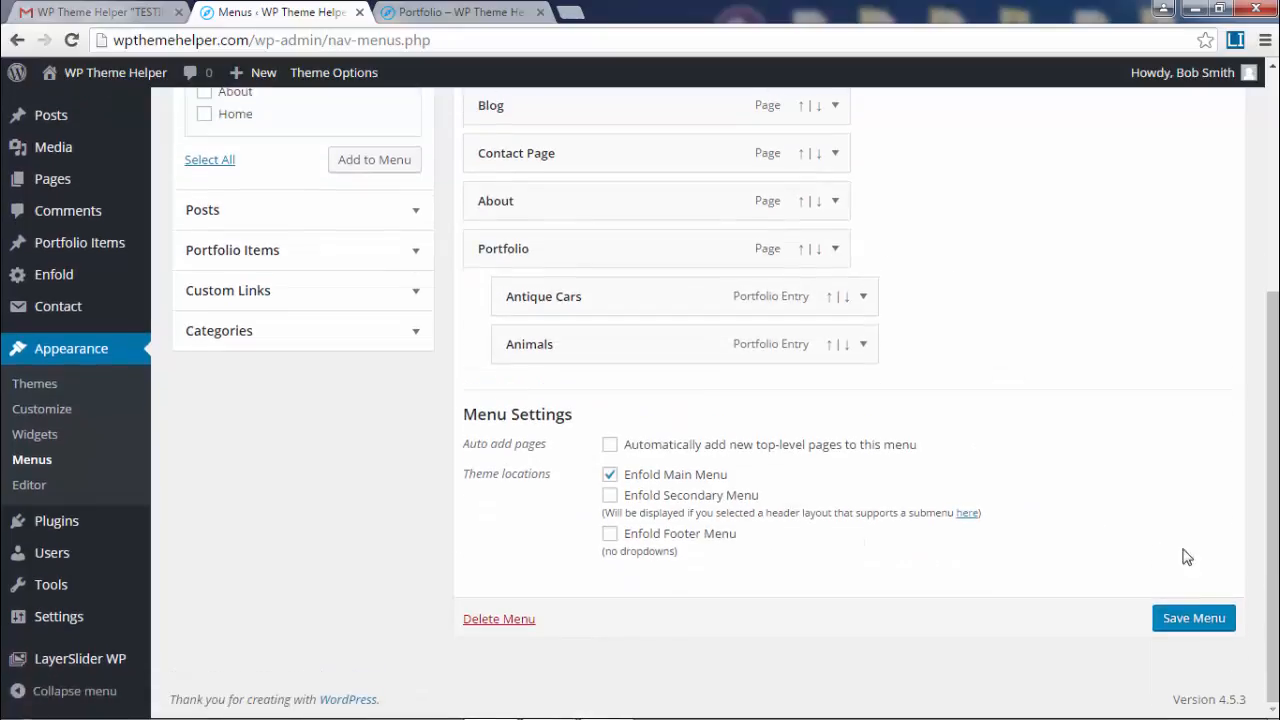
{"action": "left_click", "coordinate": [1180, 626]}
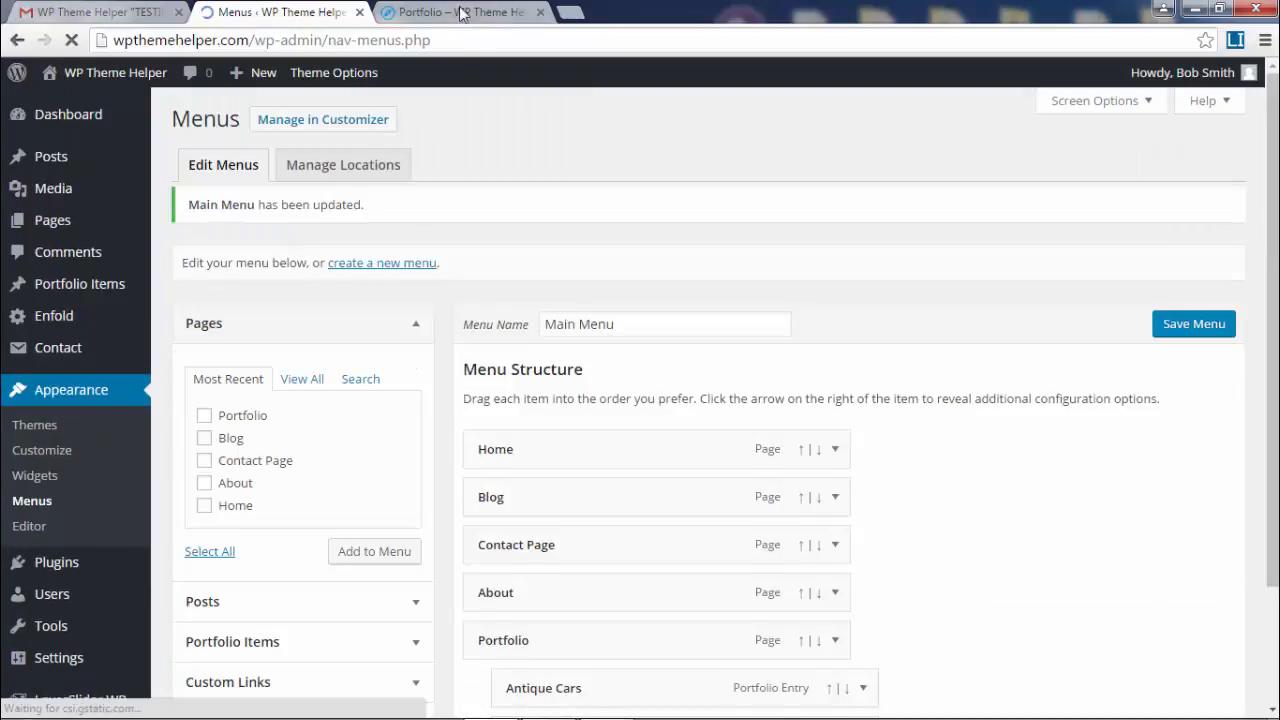
{"action": "left_click", "coordinate": [452, 12]}
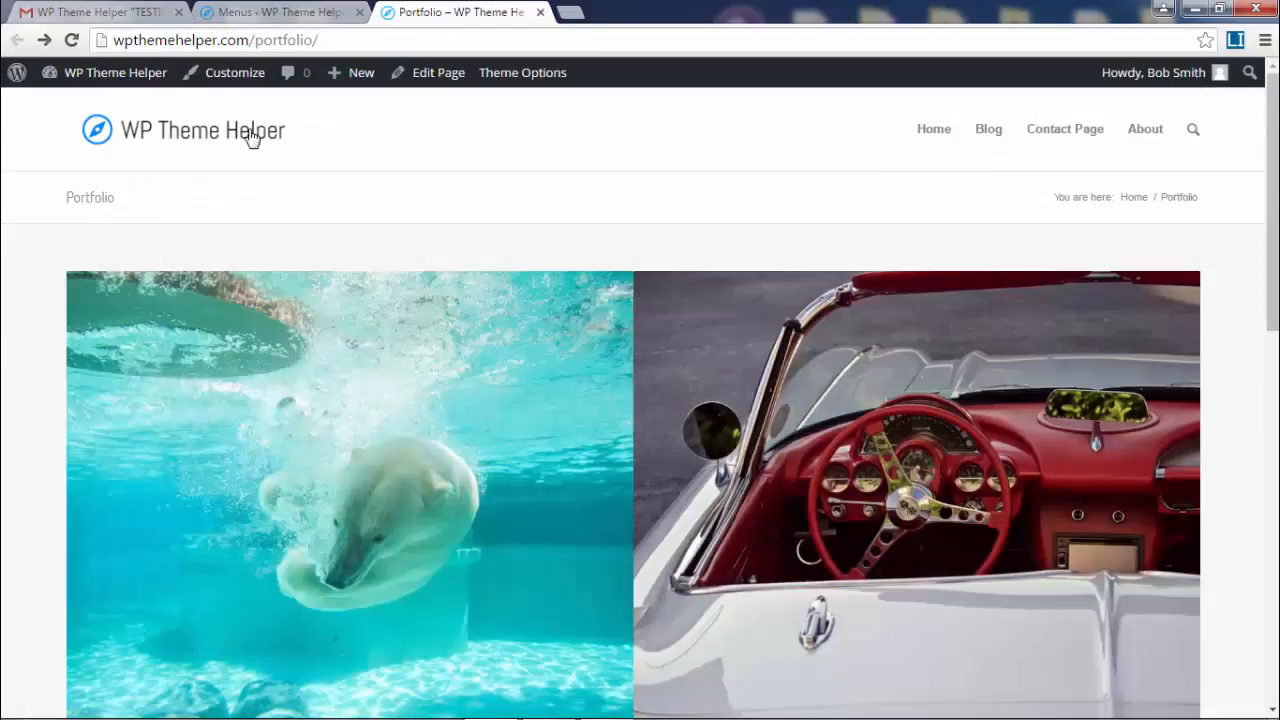
{"action": "left_click", "coordinate": [110, 130]}
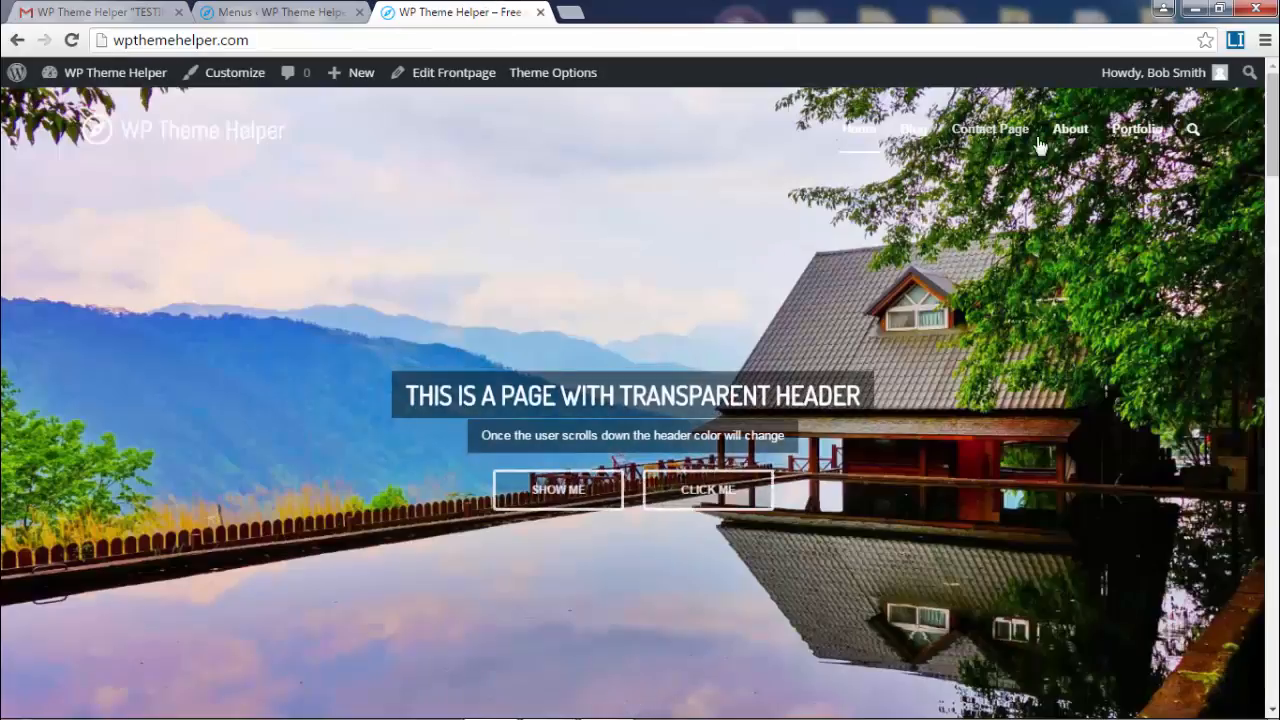
{"action": "mouse_move", "coordinate": [1137, 132]}
{"action": "scroll", "coordinate": [1134, 232], "scroll_direction": "down", "scroll_amount": 6}
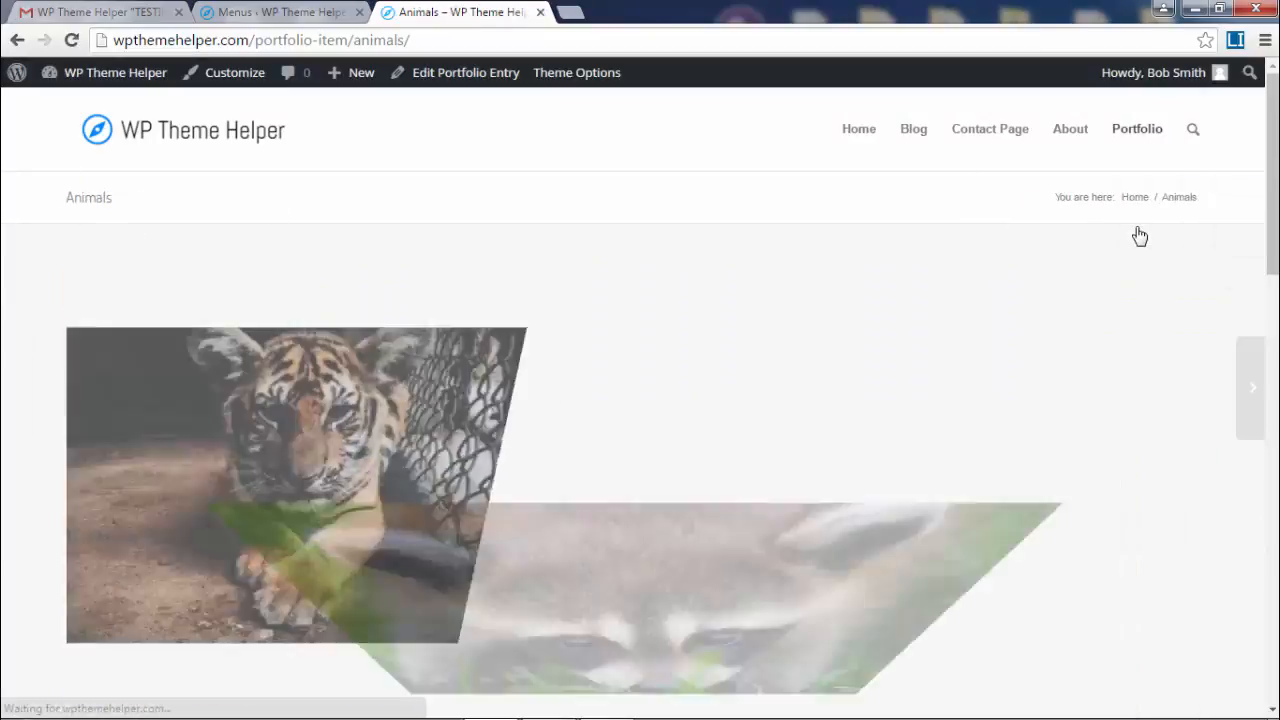
{"action": "scroll", "coordinate": [1140, 234], "scroll_direction": "down", "scroll_amount": 1}
{"action": "scroll", "coordinate": [1138, 234], "scroll_direction": "up", "scroll_amount": 1}
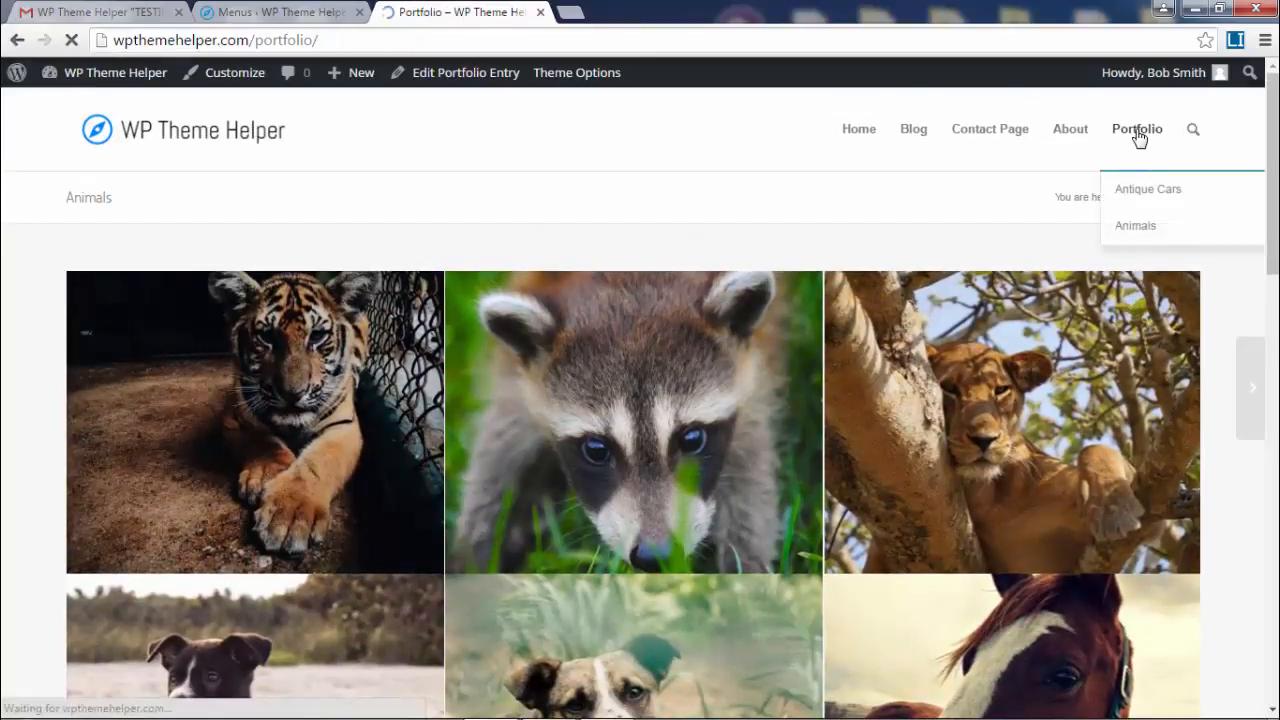
{"action": "scroll", "coordinate": [769, 163], "scroll_direction": "down", "scroll_amount": 10}
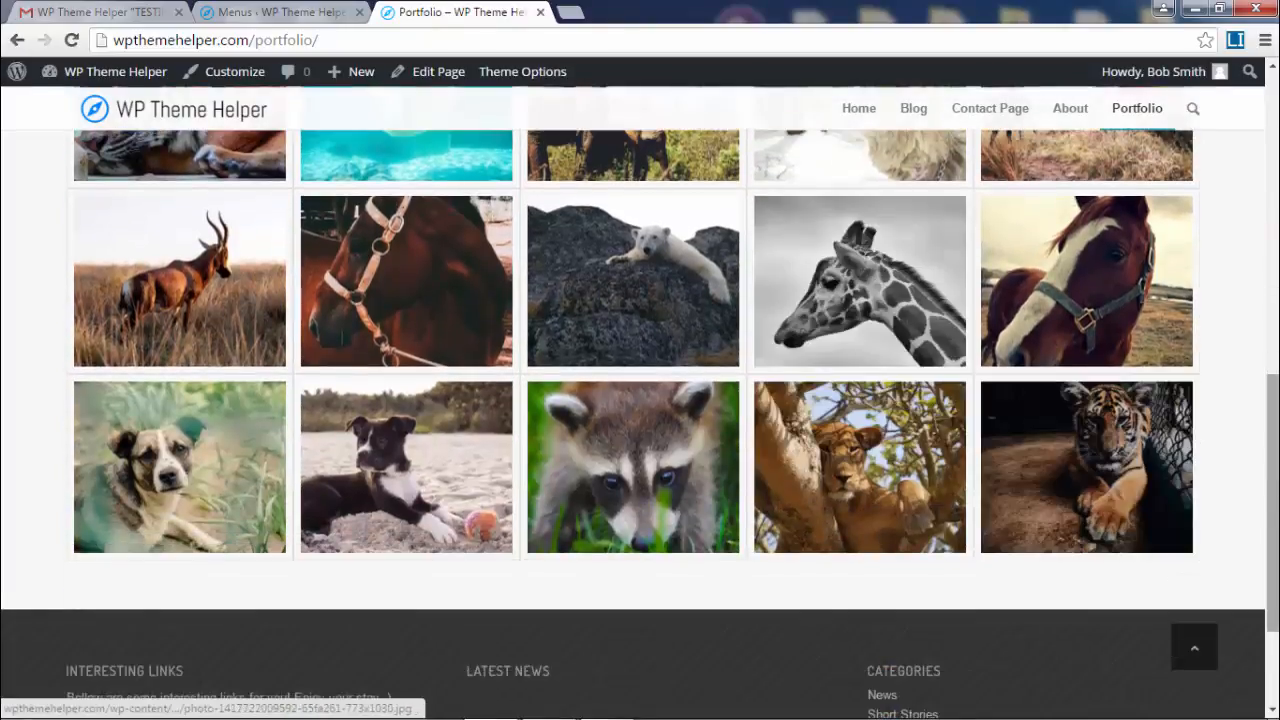
{"action": "left_click_drag", "start_coordinate": [1272, 440], "coordinate": [1272, 141]}
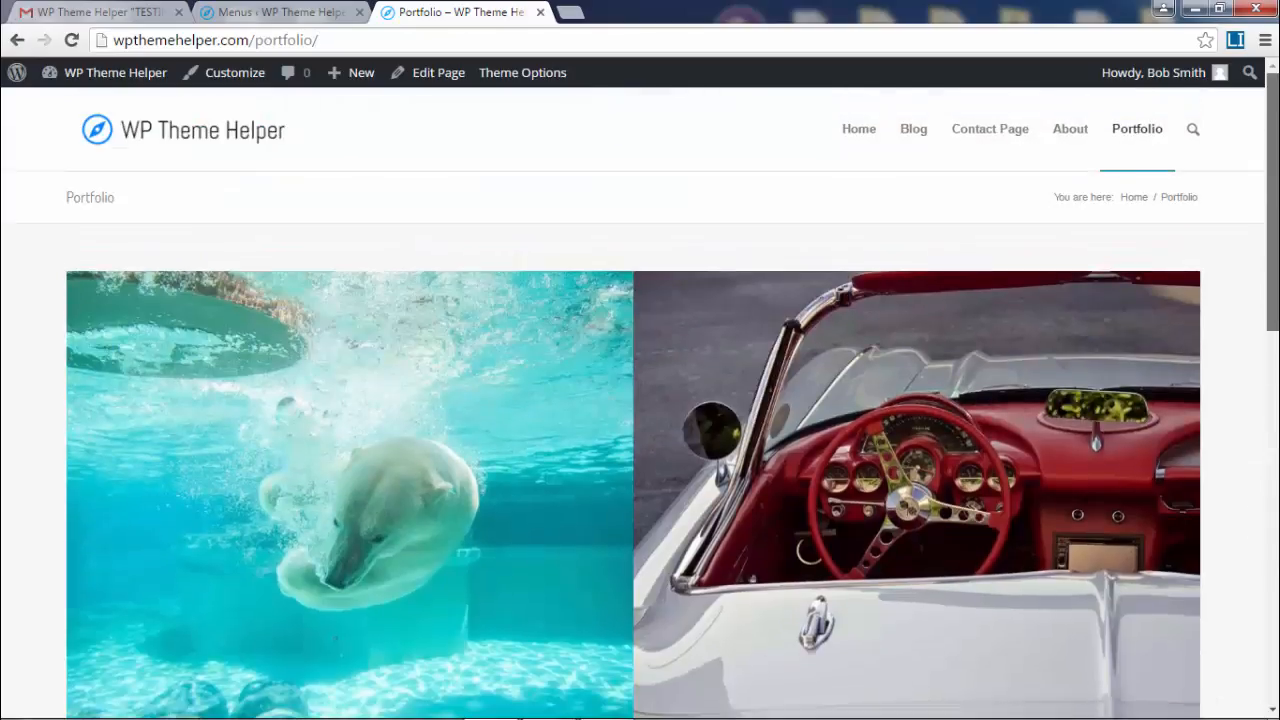
{"action": "left_click", "coordinate": [313, 10]}
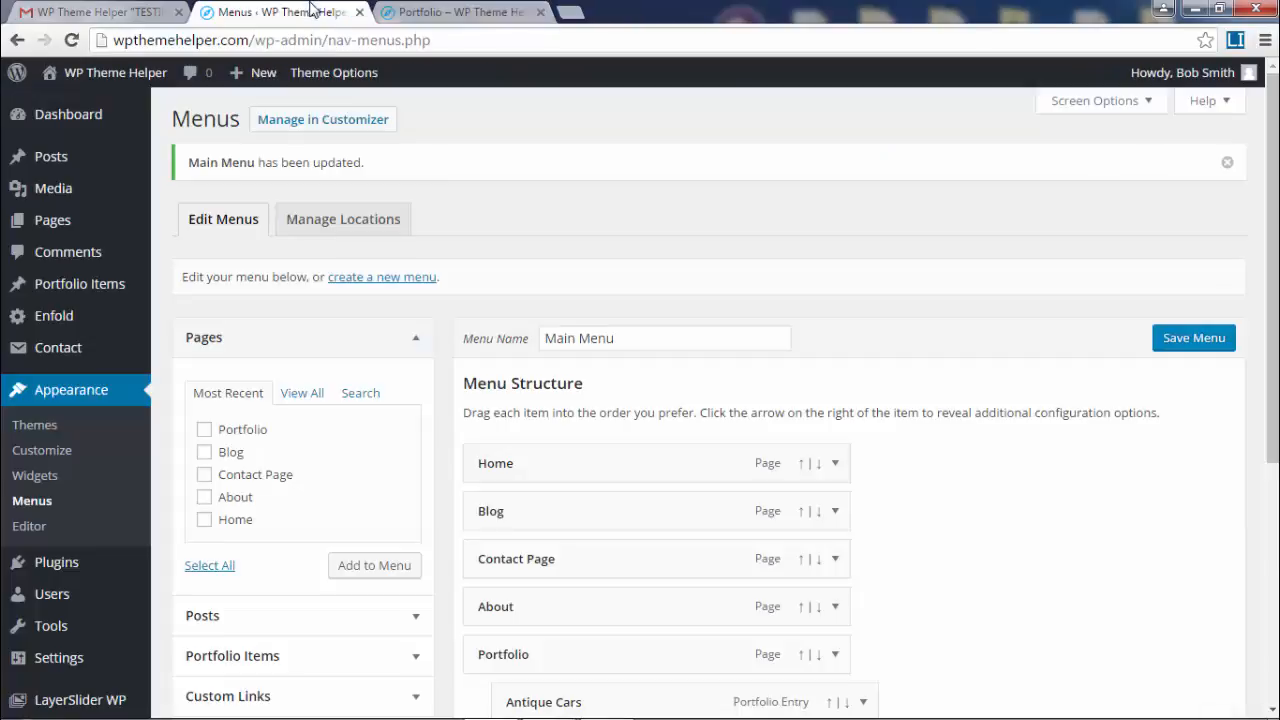
{"action": "scroll", "coordinate": [888, 420], "scroll_direction": "down", "scroll_amount": 3}
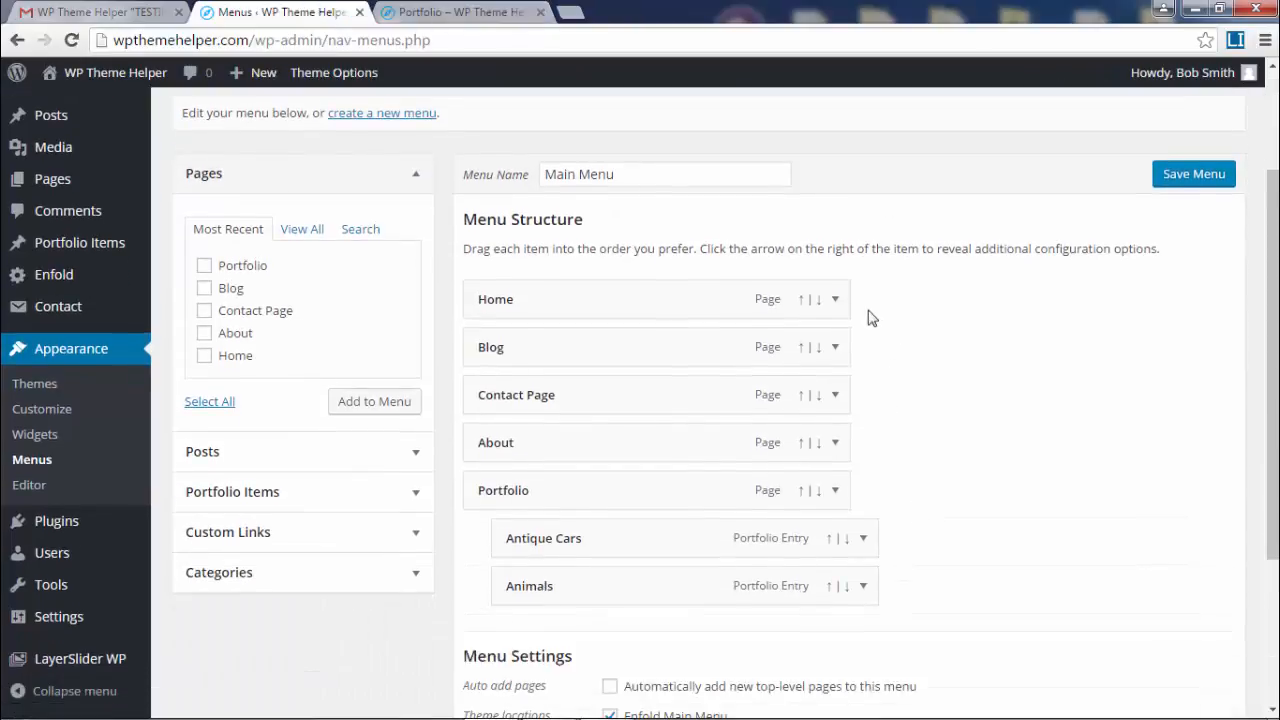